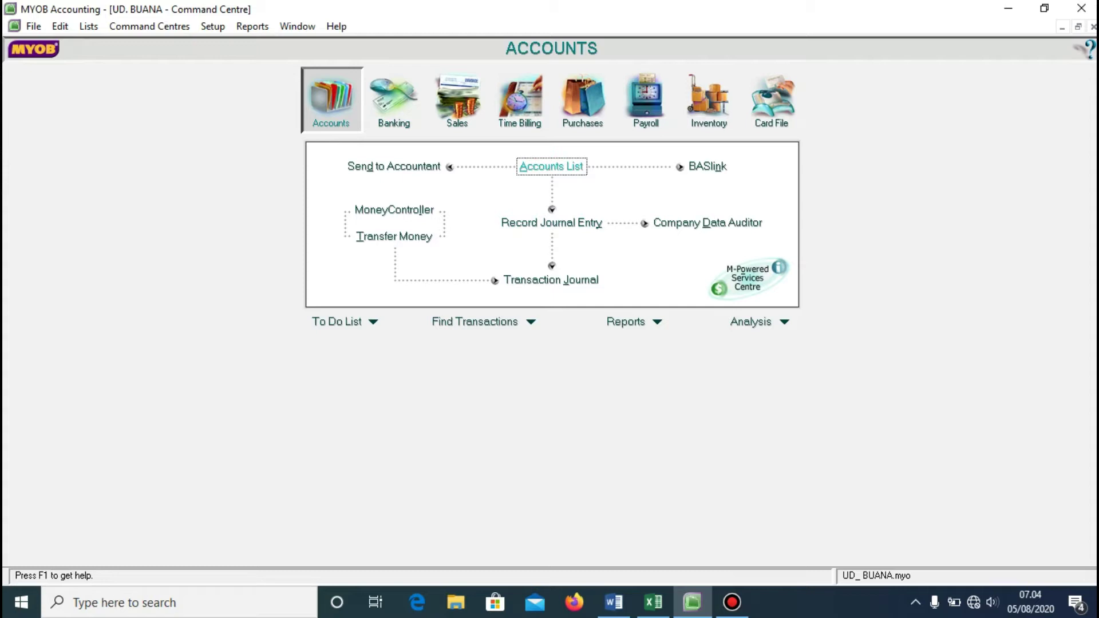
- Open the accounts list and compare it with the chart of accounts in the Word document
key("Return")
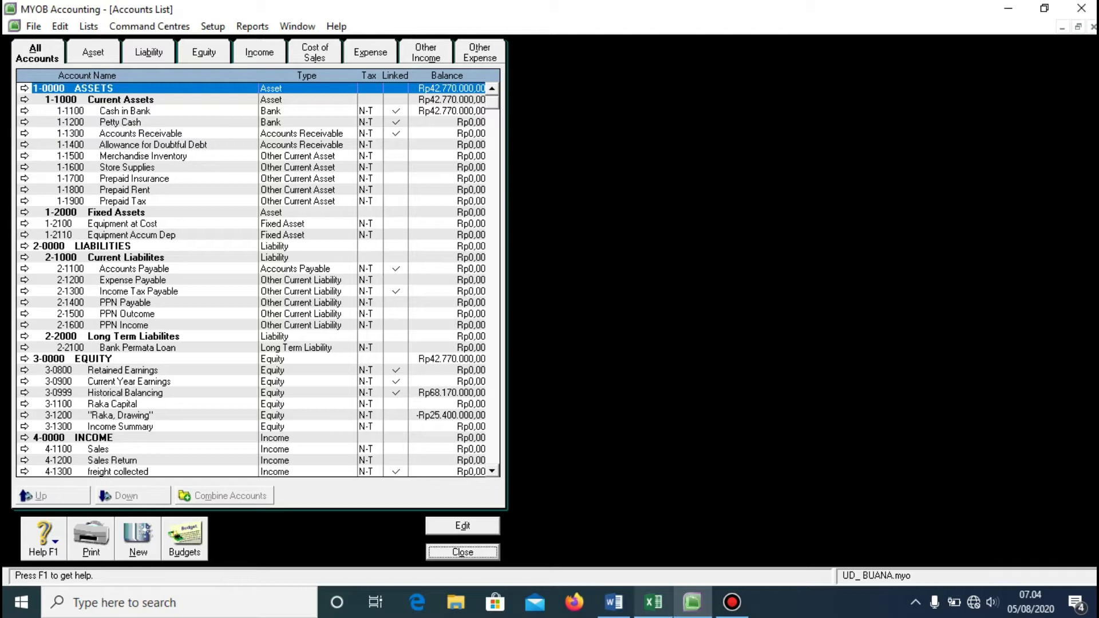
left_click(613, 602)
scroll(554, 355, "up", 10)
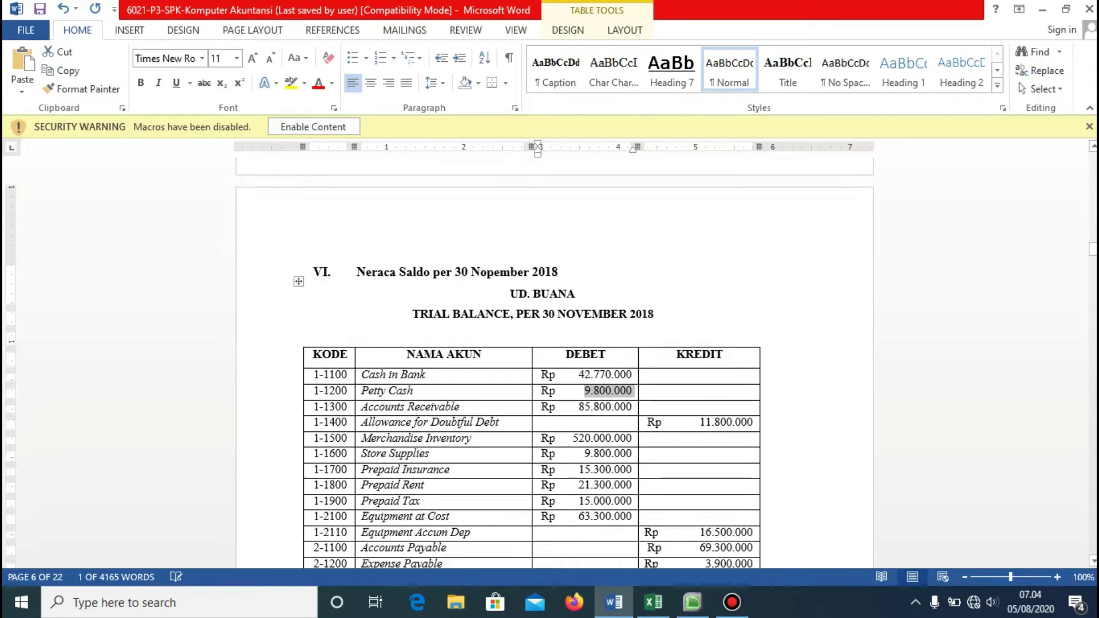
scroll(554, 355, "up", 20)
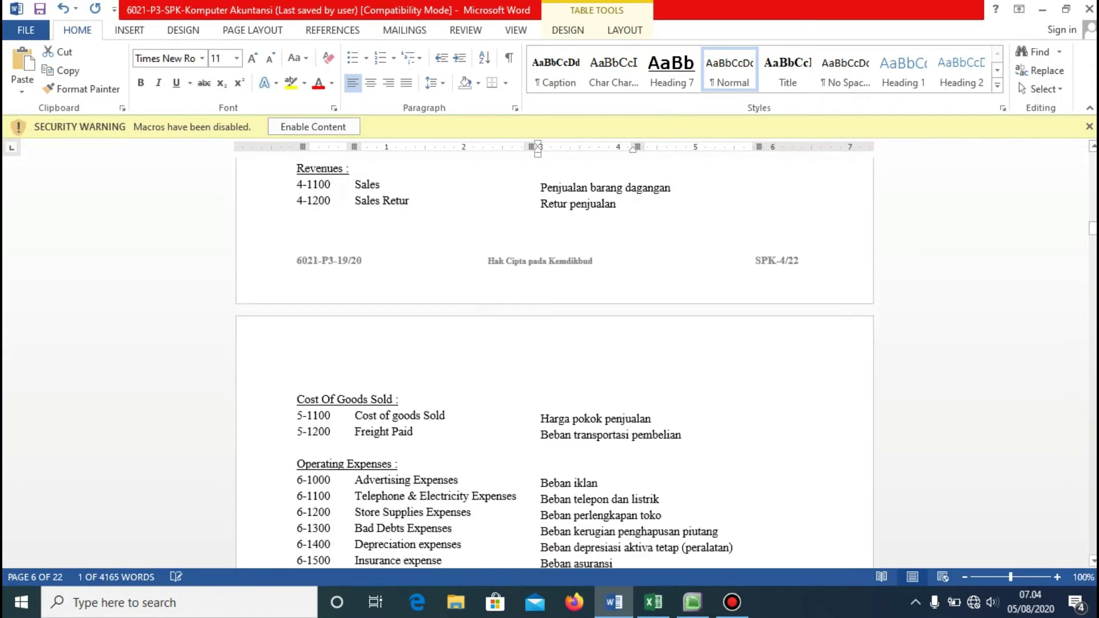
scroll(554, 355, "up", 3)
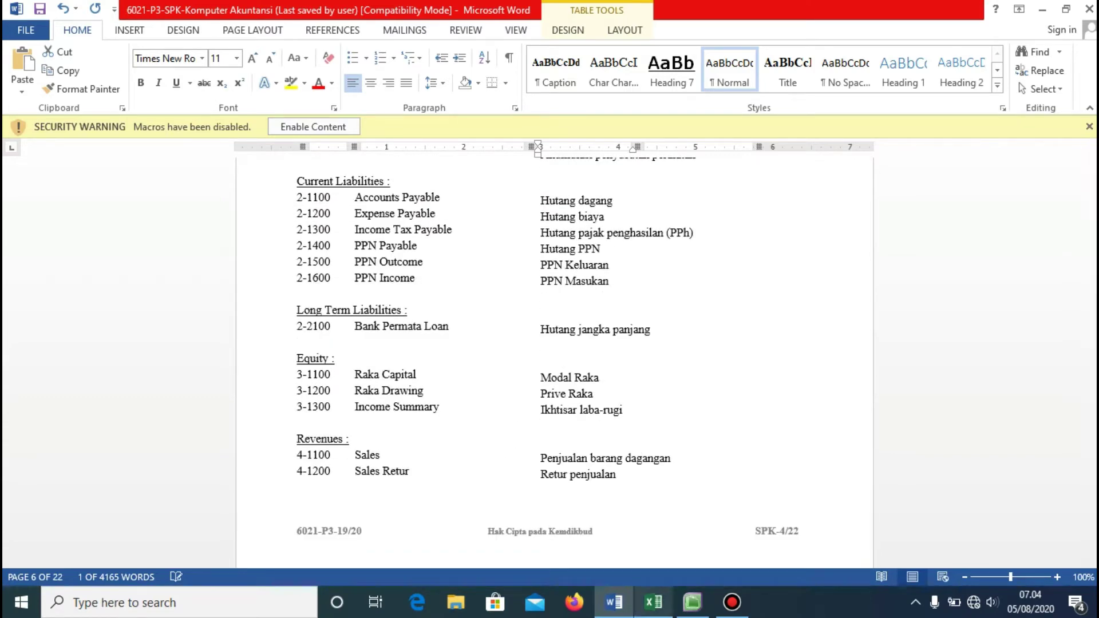
key("alt+Tab")
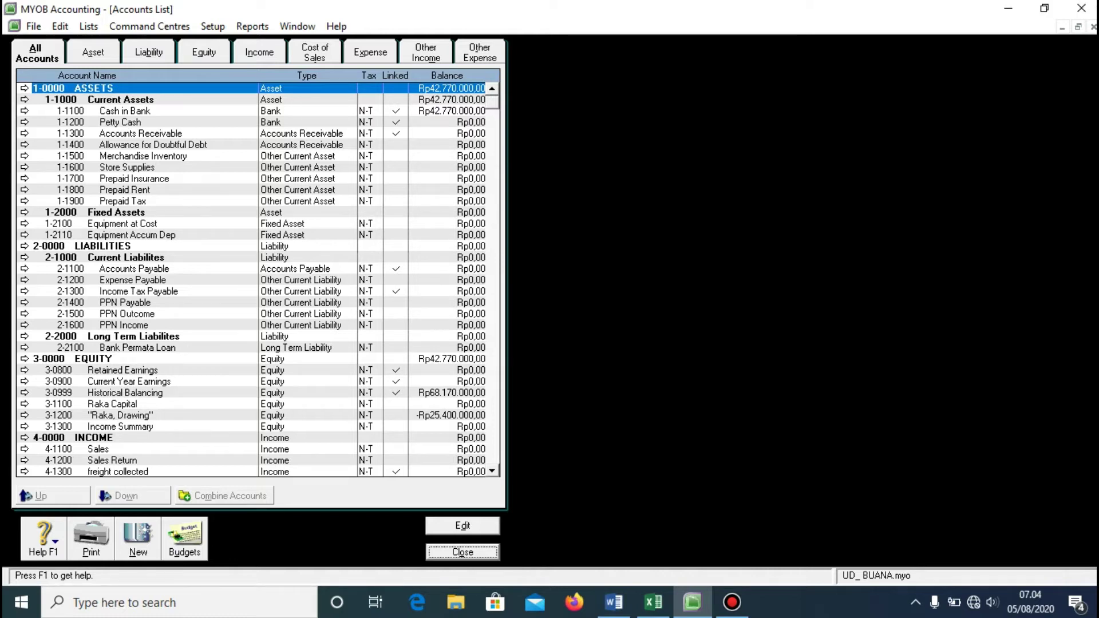
- In the asset accounts, view the Cash in Bank record and its delete option, closing the record without changes
left_click(93, 52)
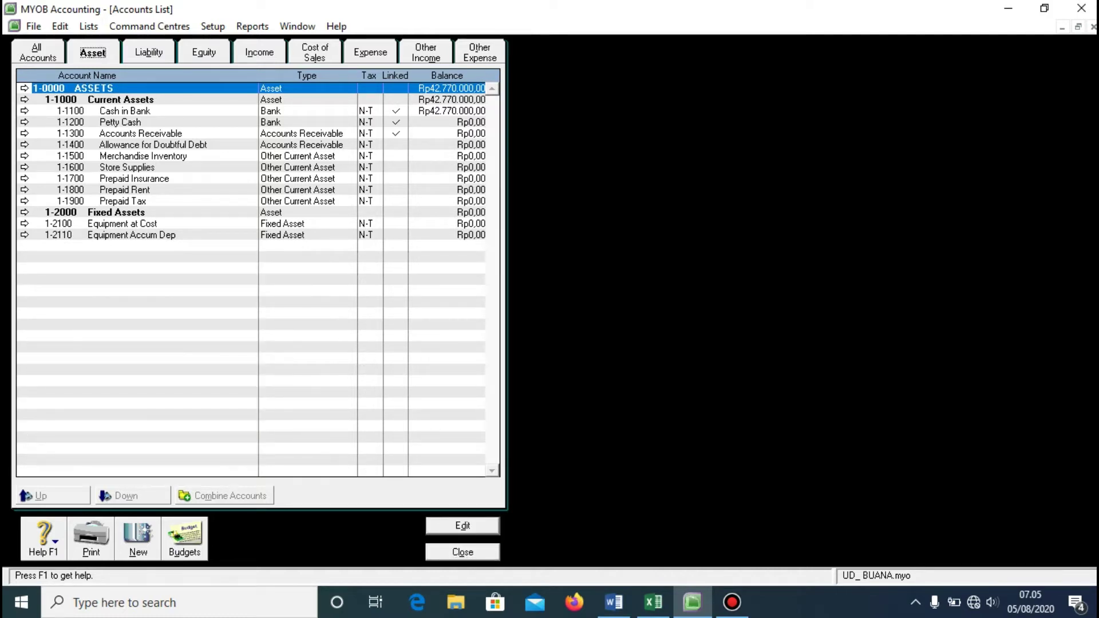
double_click(125, 111)
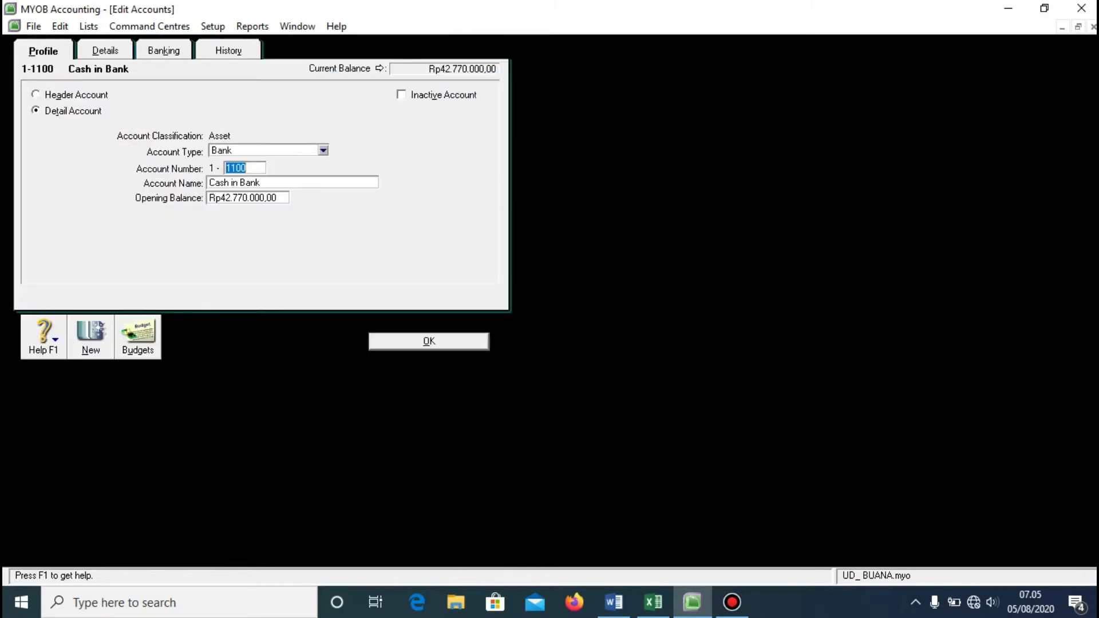
key("Return")
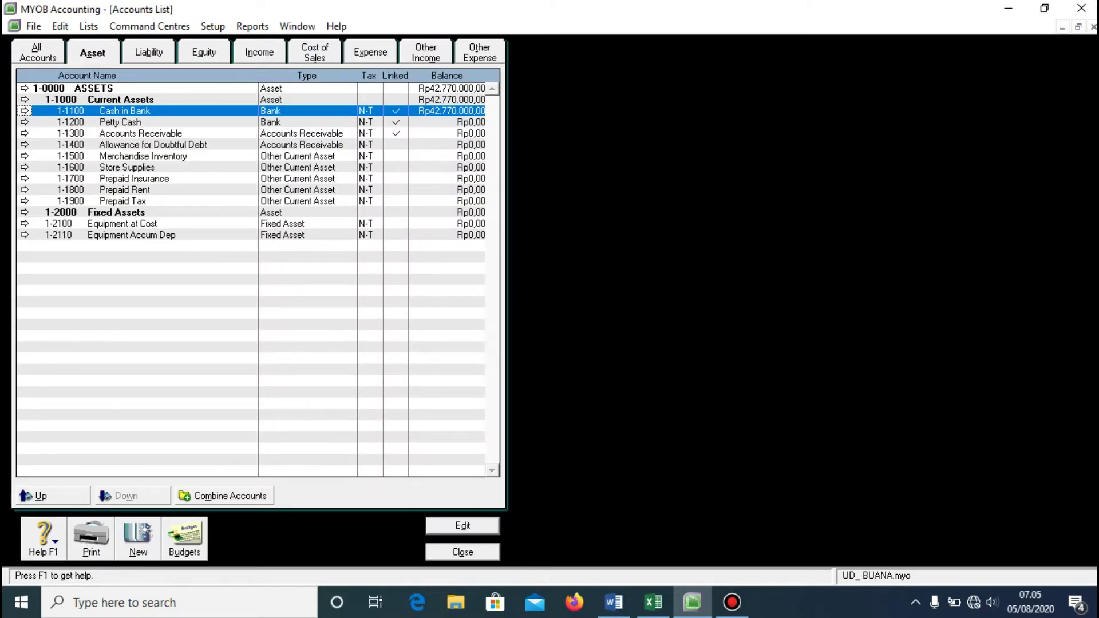
key("Return")
right_click(117, 140)
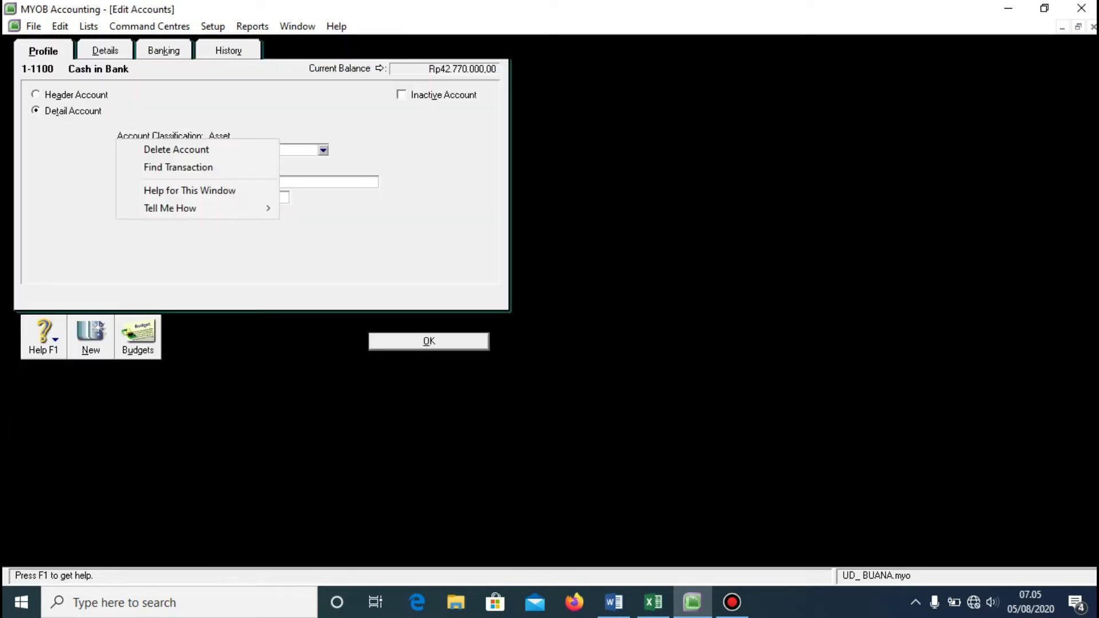
key("Escape")
key("Escape")
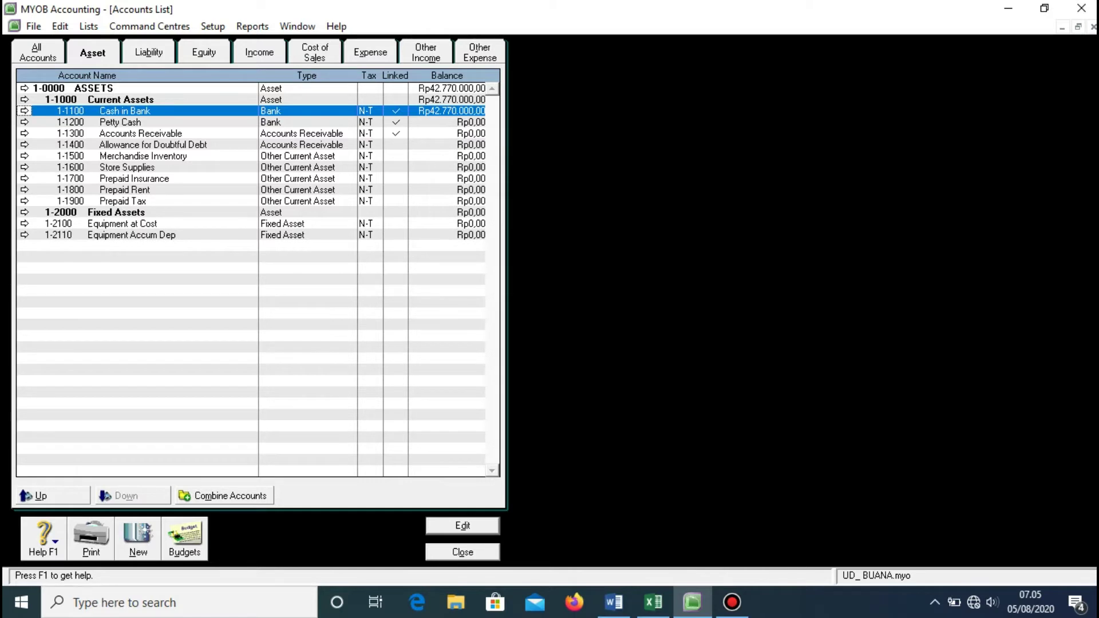
- Review the liability and equity accounts, highlighting Retained Earnings, Current Year Earnings and Historical Balancing
left_click(149, 52)
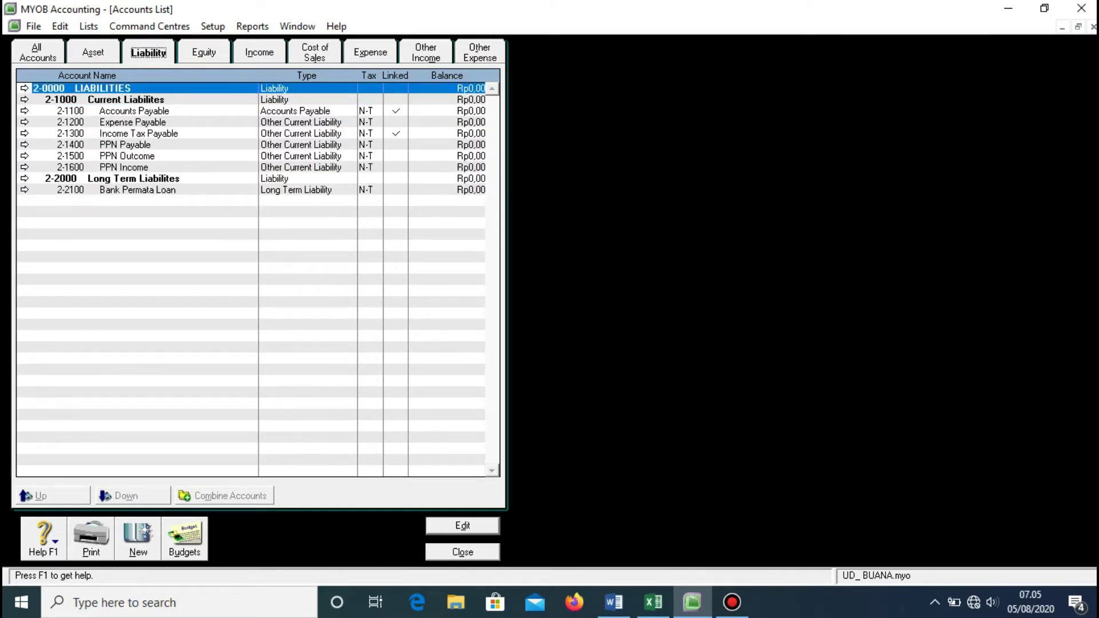
key("Right")
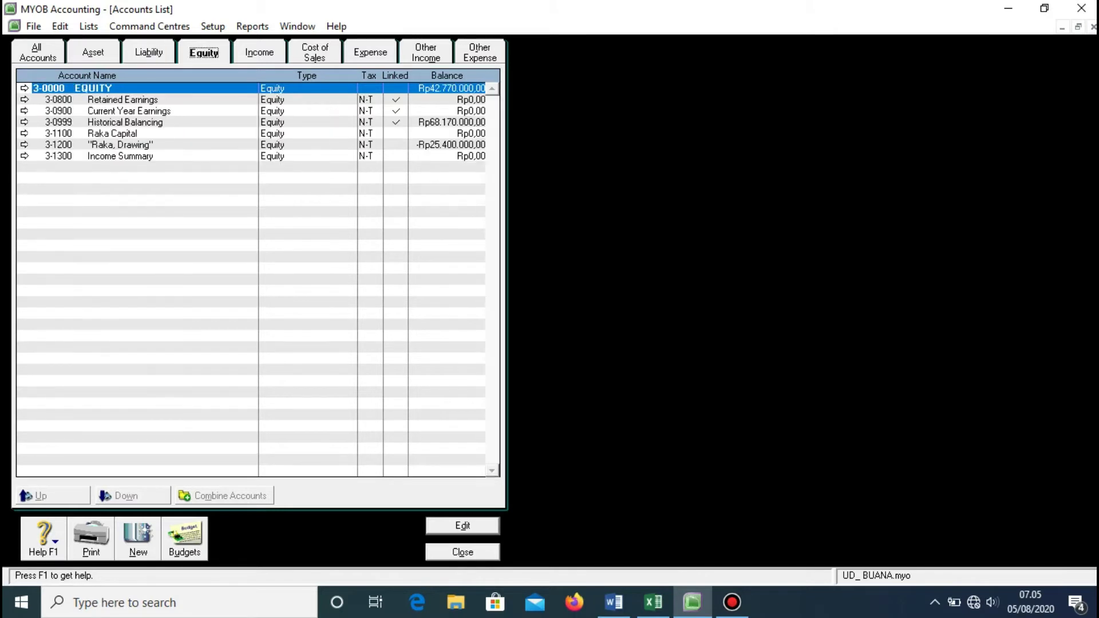
left_click(122, 99)
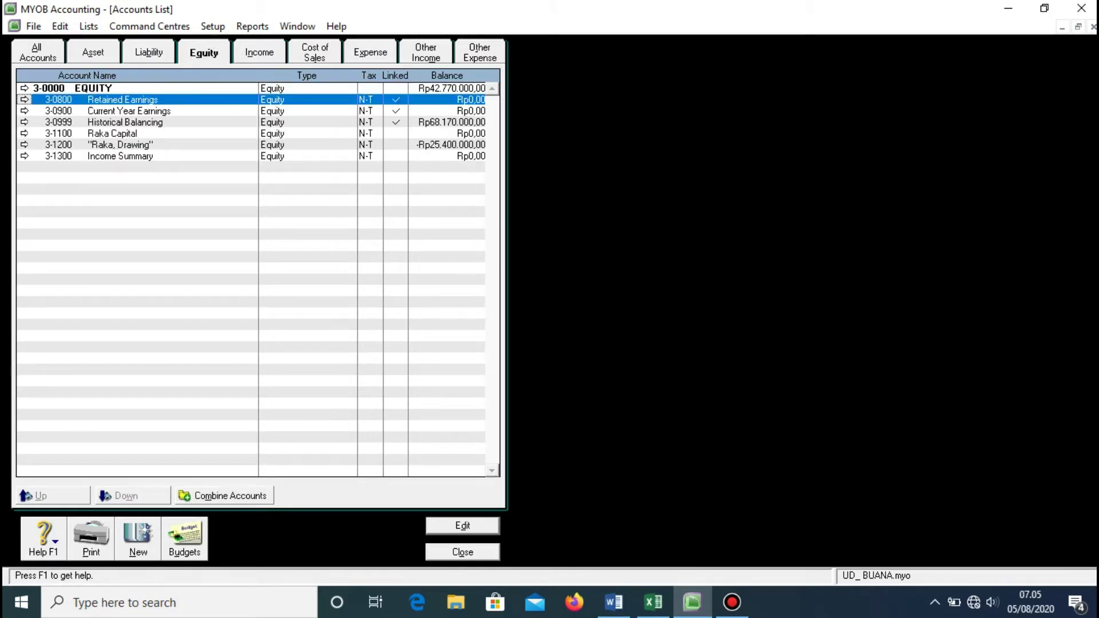
left_click(129, 111)
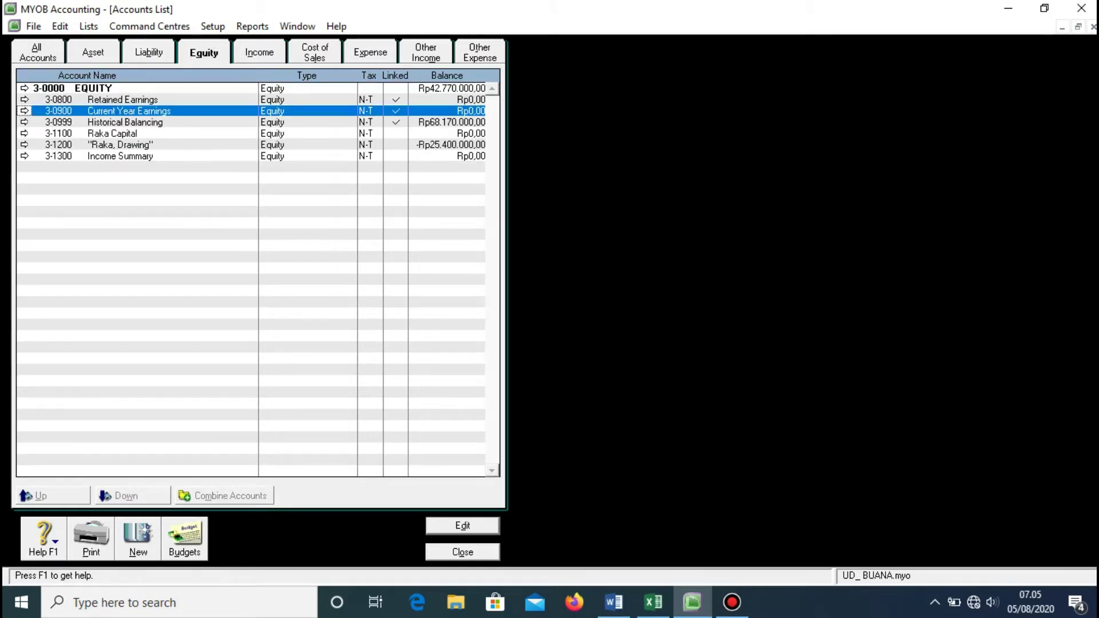
left_click(125, 122)
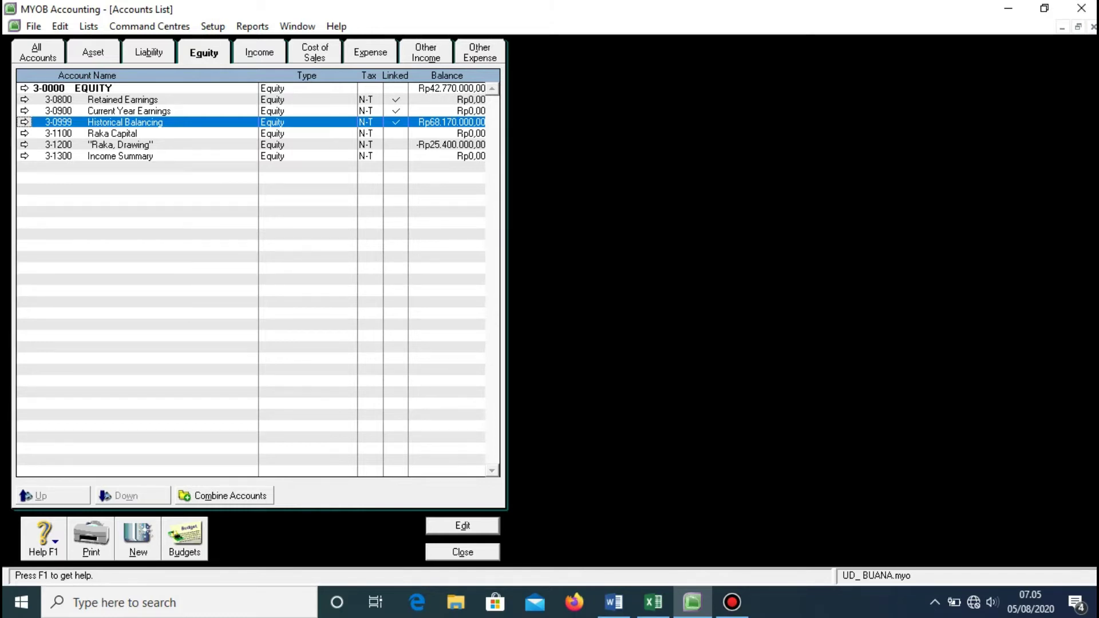
- Return to the full accounts list and view a blank new-account form, closing it without entering anything
key("alt+s")
key("alt+a")
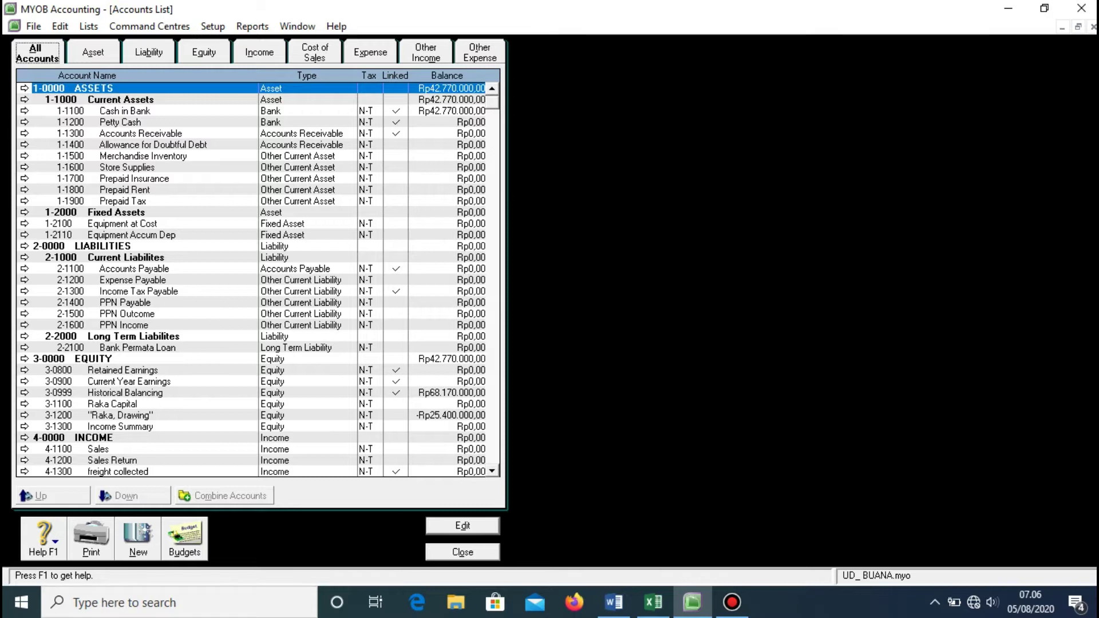
key("alt+n")
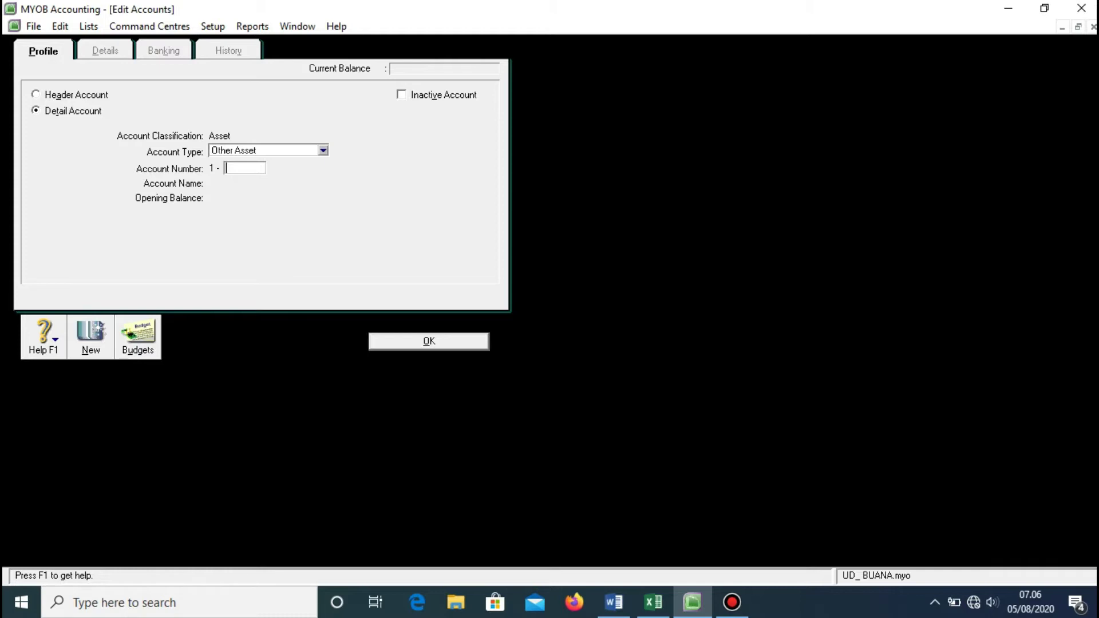
left_click(429, 342)
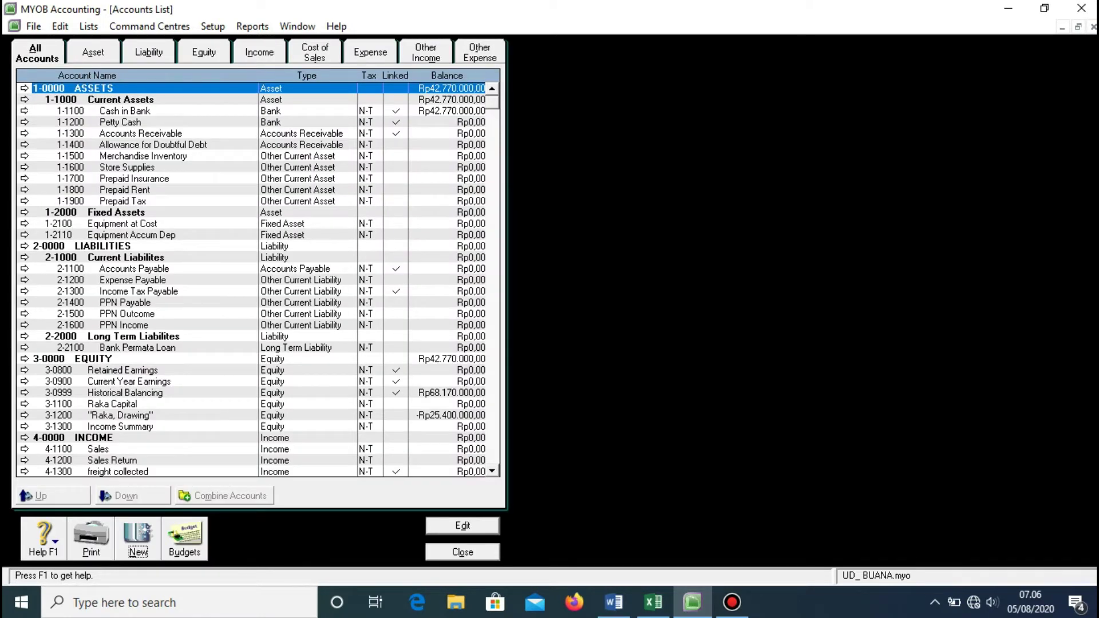
- View the linked accounts for Accounts & Banking and close them without changes
left_click(213, 26)
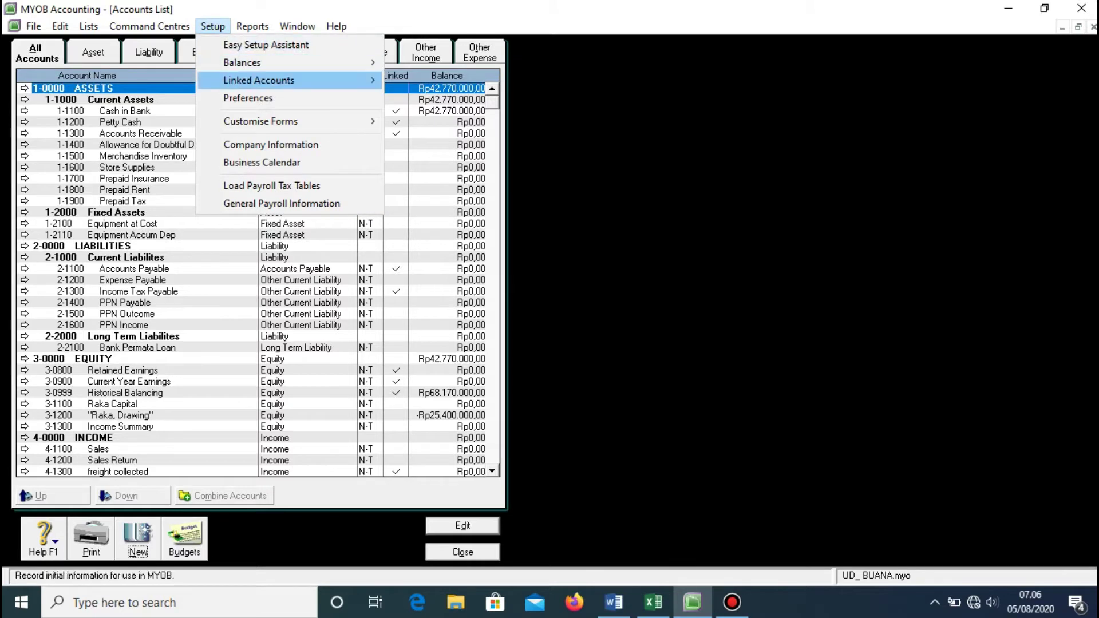
mouse_move(320, 81)
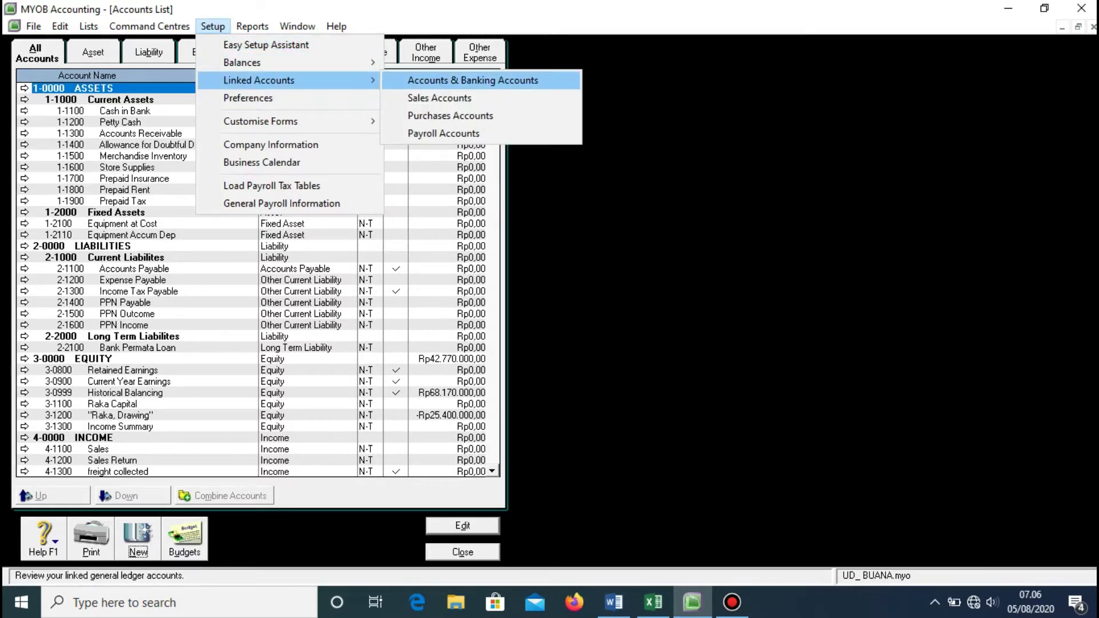
key("Return")
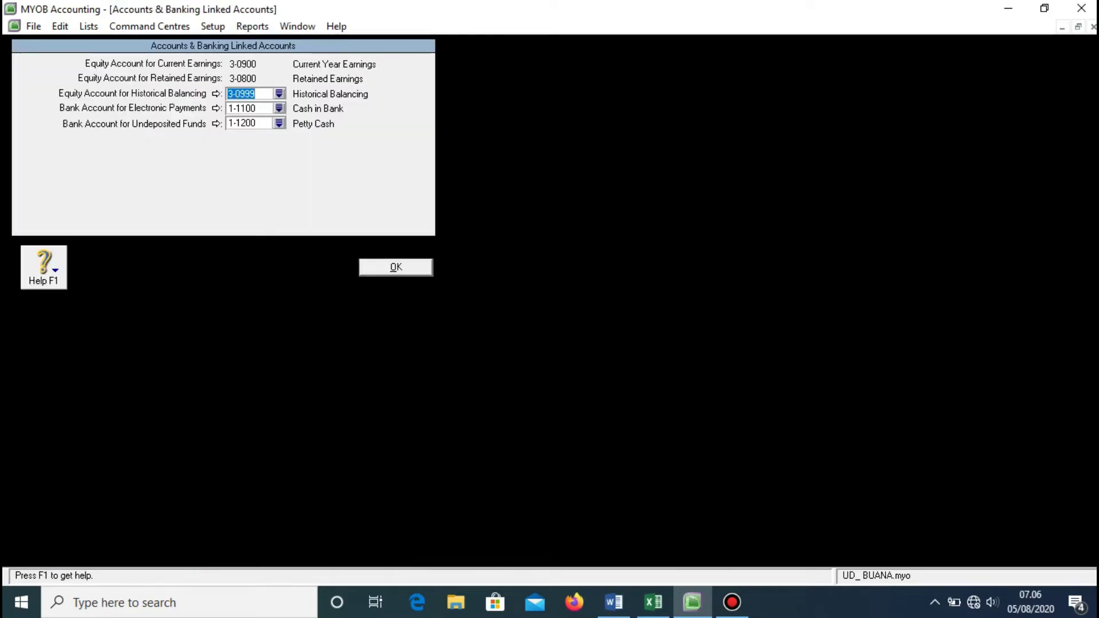
key("Return")
key("Return")
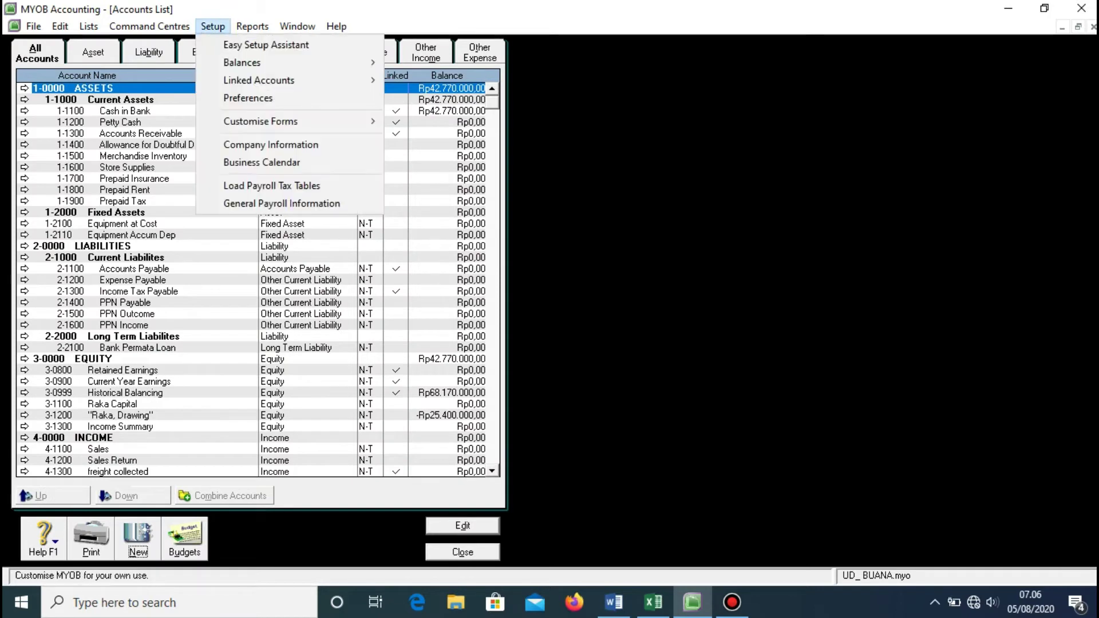
- Look through the Sales, Purchases and Payroll linked account options and recheck the Accounts & Banking links
key("Down")
key("Down")
key("Down")
key("Right")
key("Right")
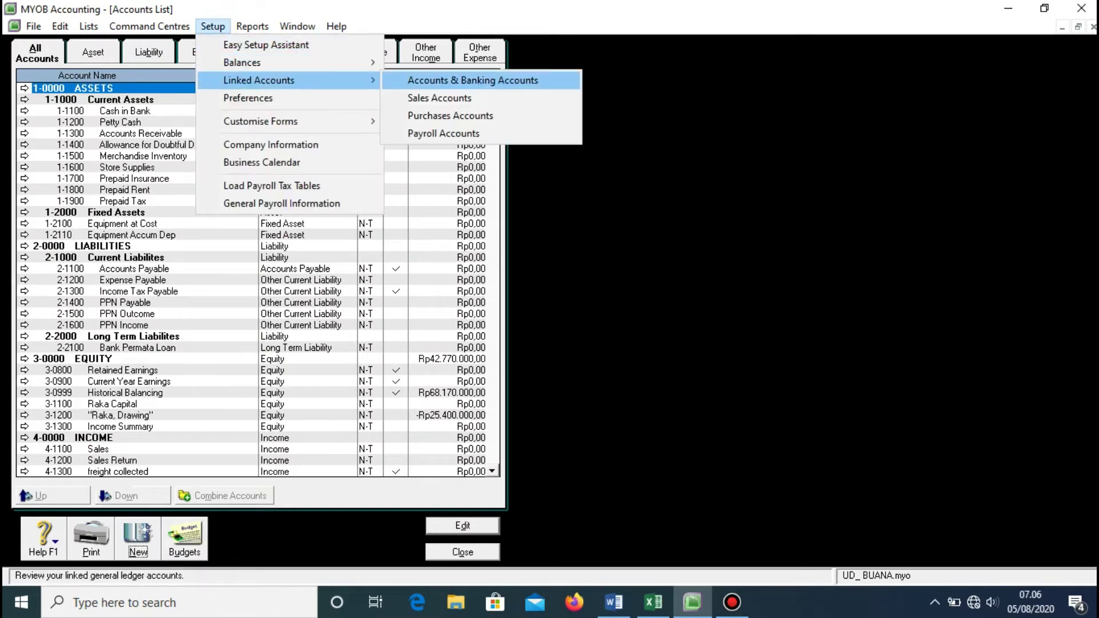
key("Down")
key("Down")
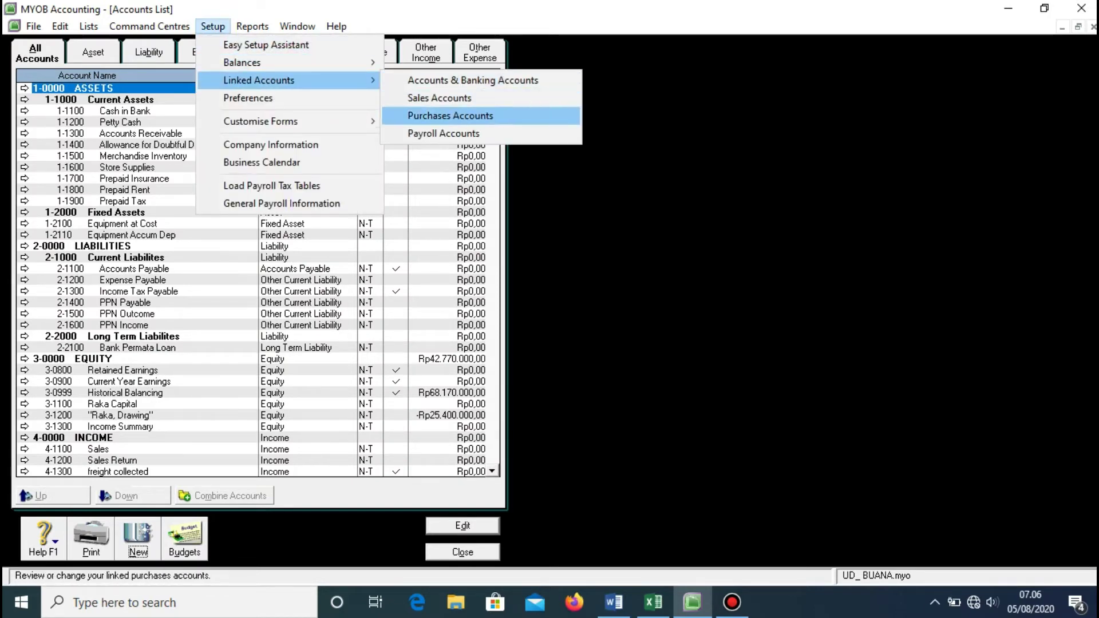
key("Down")
key("Up")
key("Up")
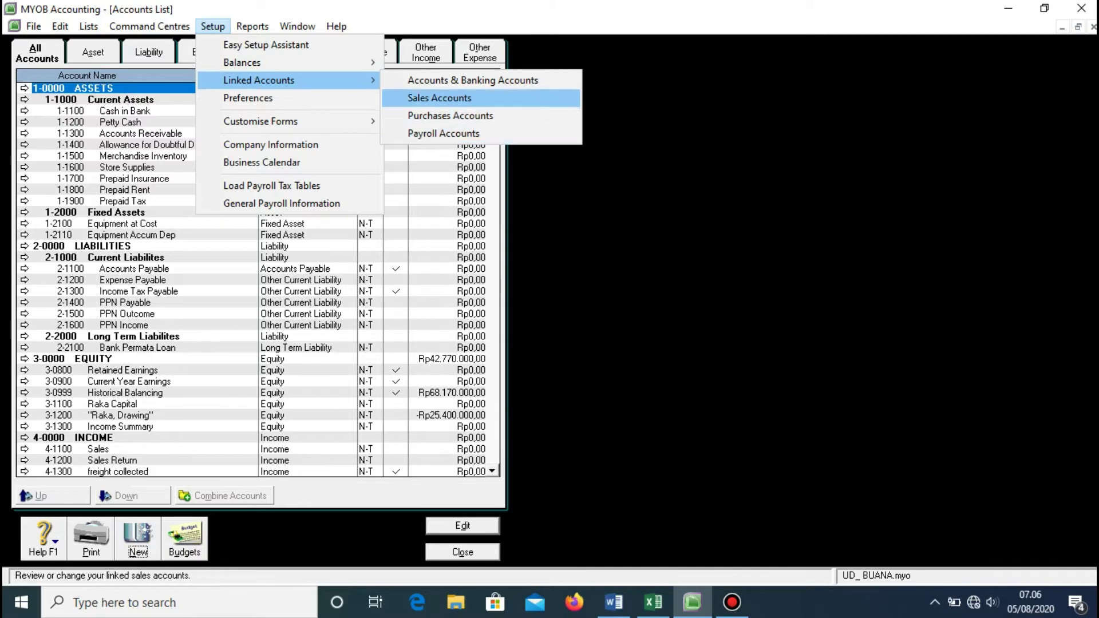
key("Up")
key("Return")
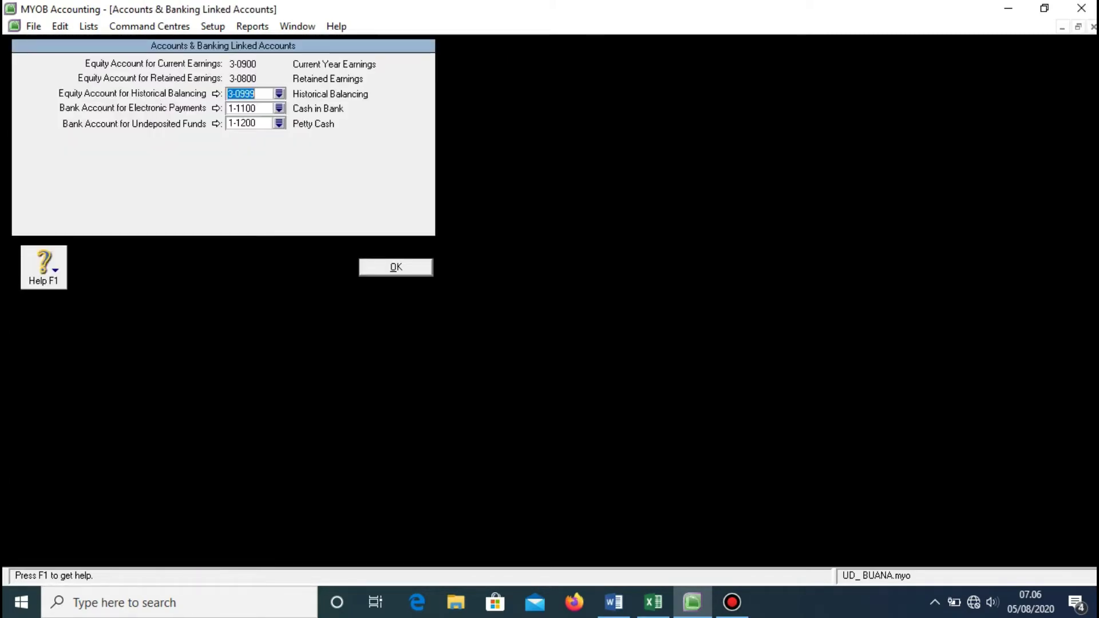
key("Return")
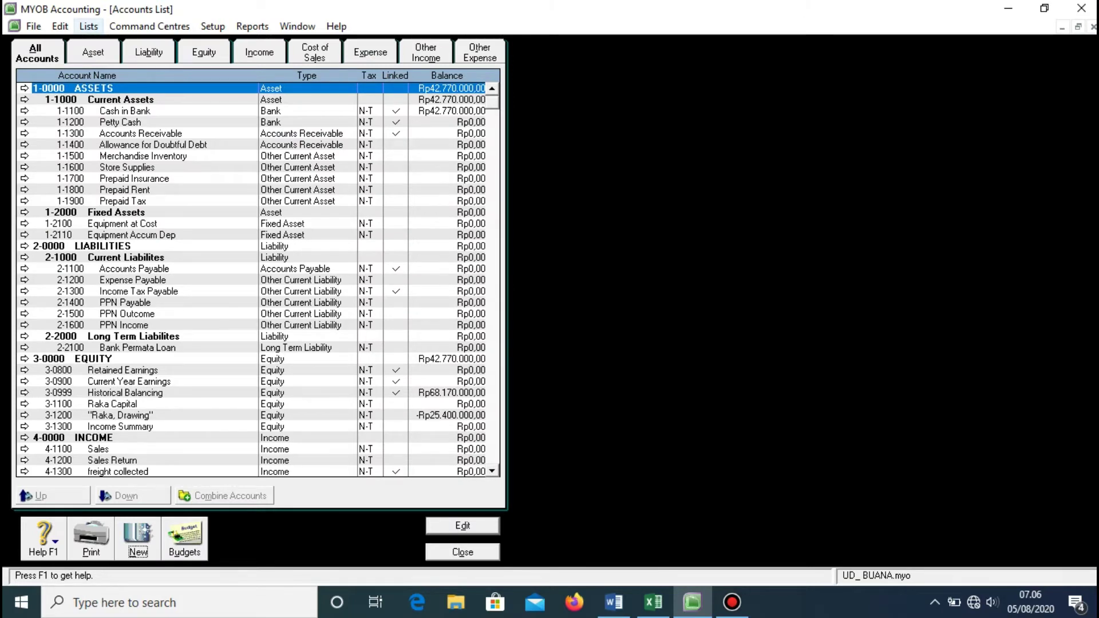
- Open the tax code list and review the PPN code's rate and linked accounts
left_click(89, 27)
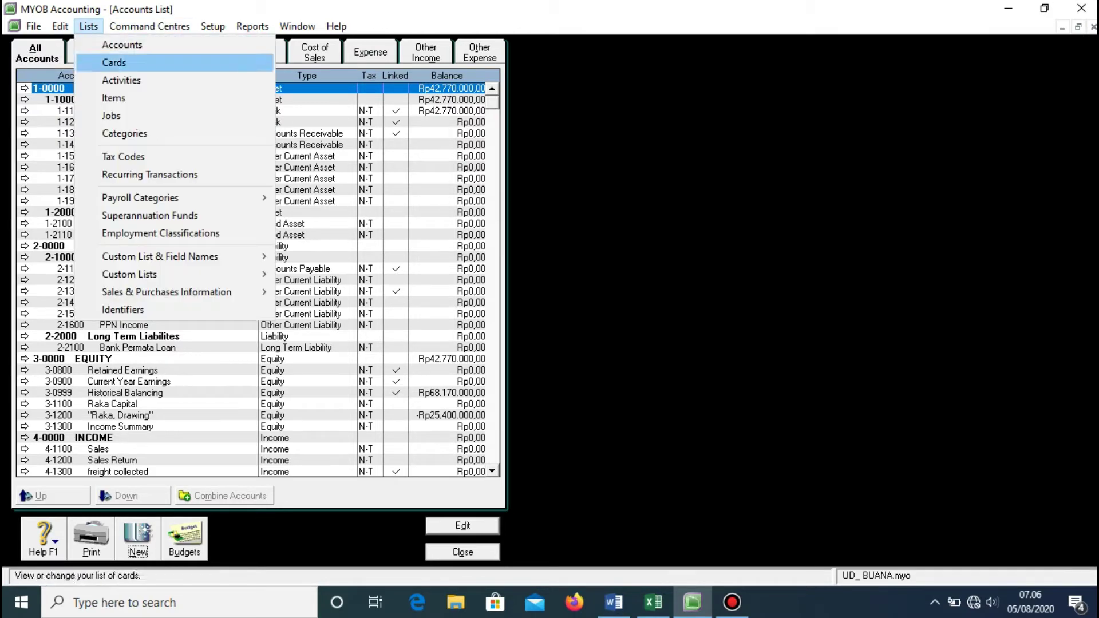
left_click(124, 157)
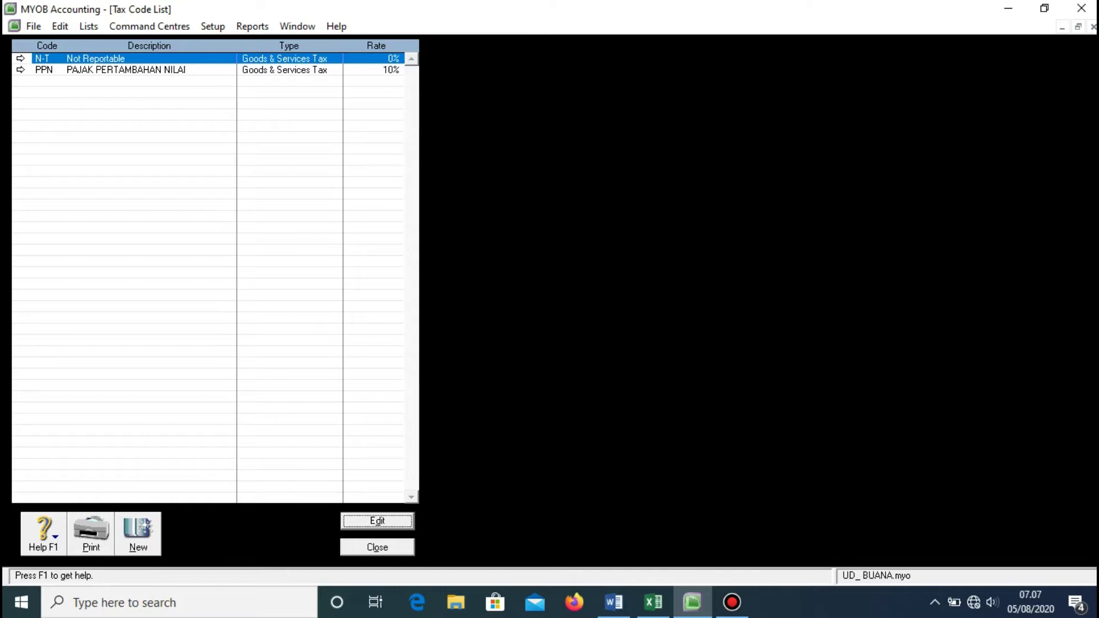
left_click(20, 69)
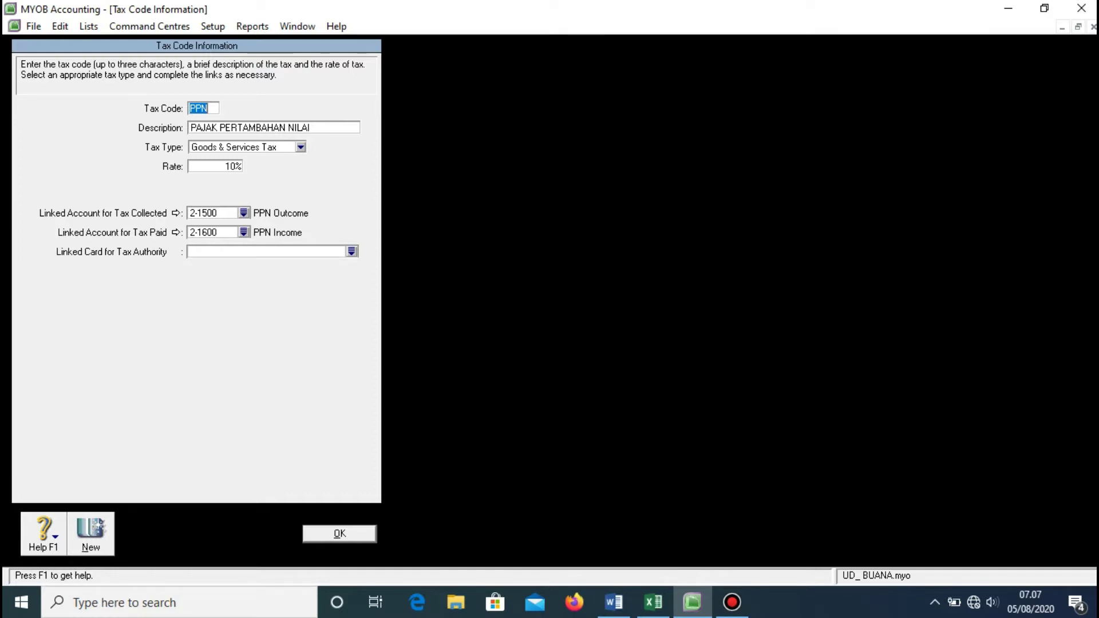
key("Return")
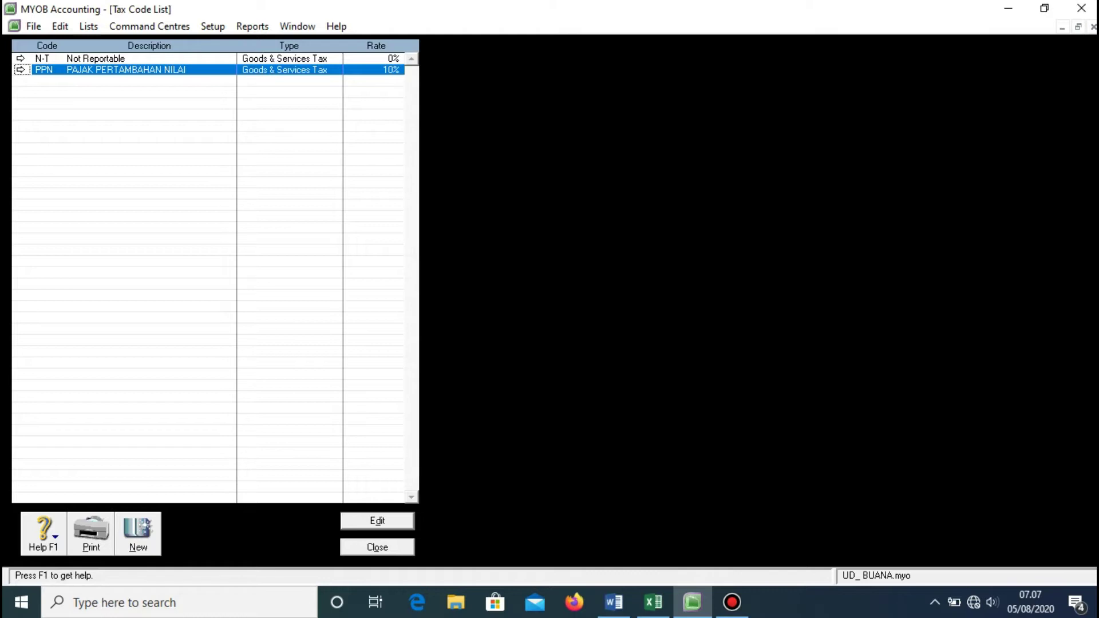
- Show the delete option for the N-T tax code and dismiss it without deleting the code
left_click(96, 58)
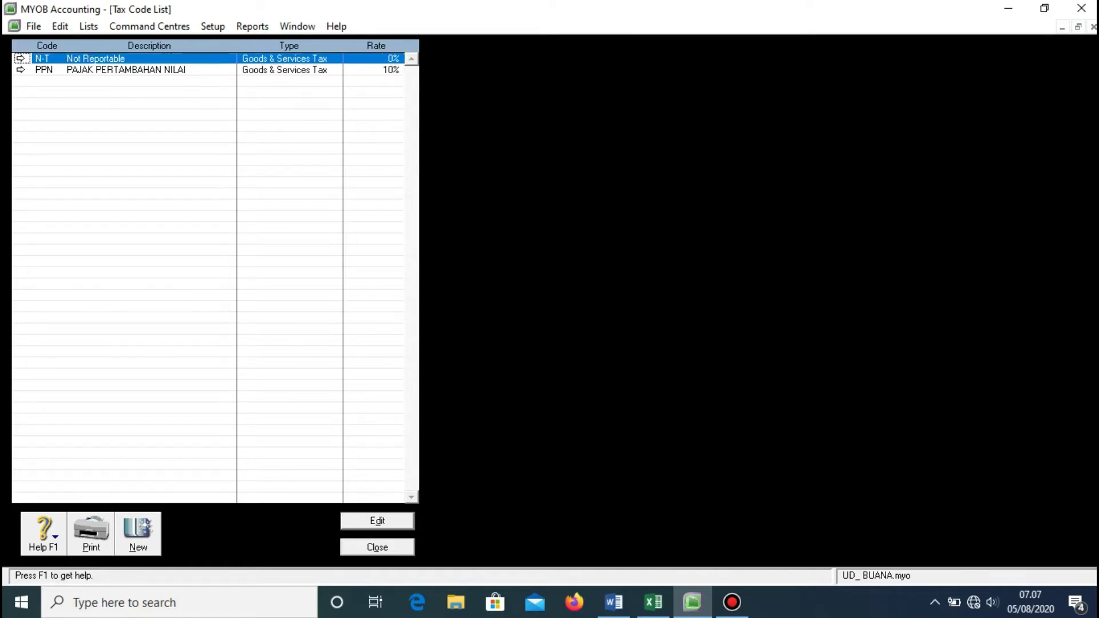
right_click(69, 58)
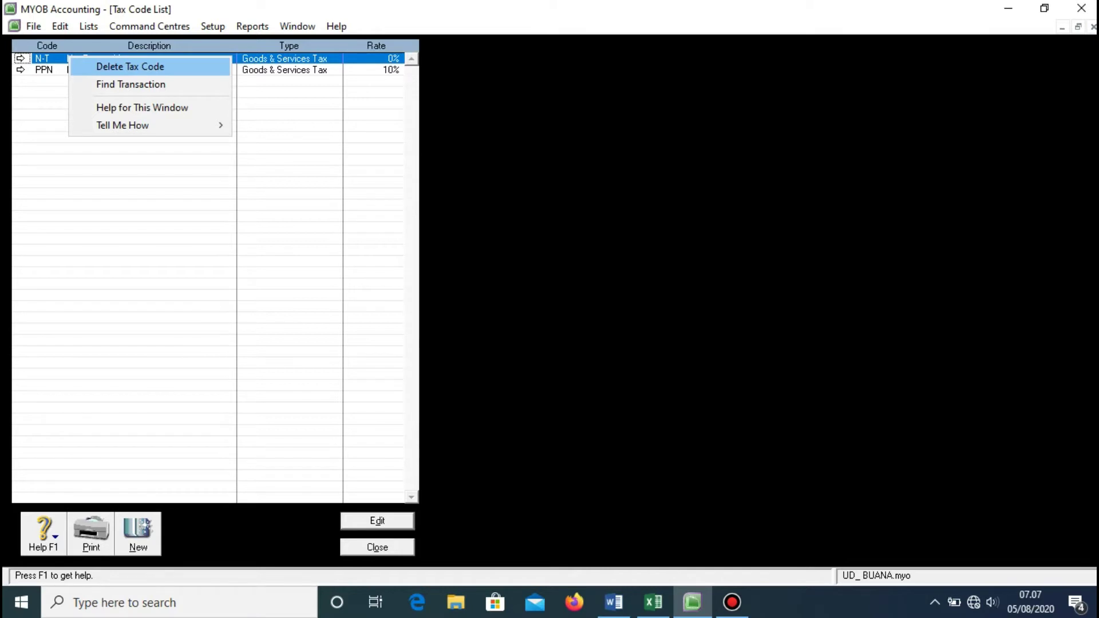
key("Escape")
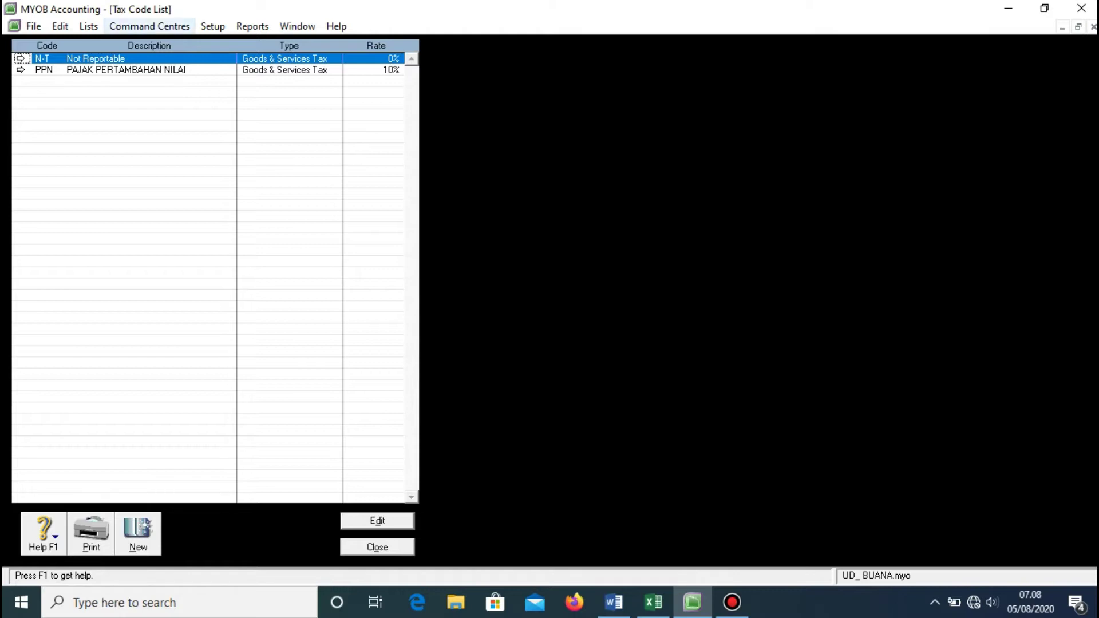
- Close the tax code list and return to the accounts list
left_click(213, 27)
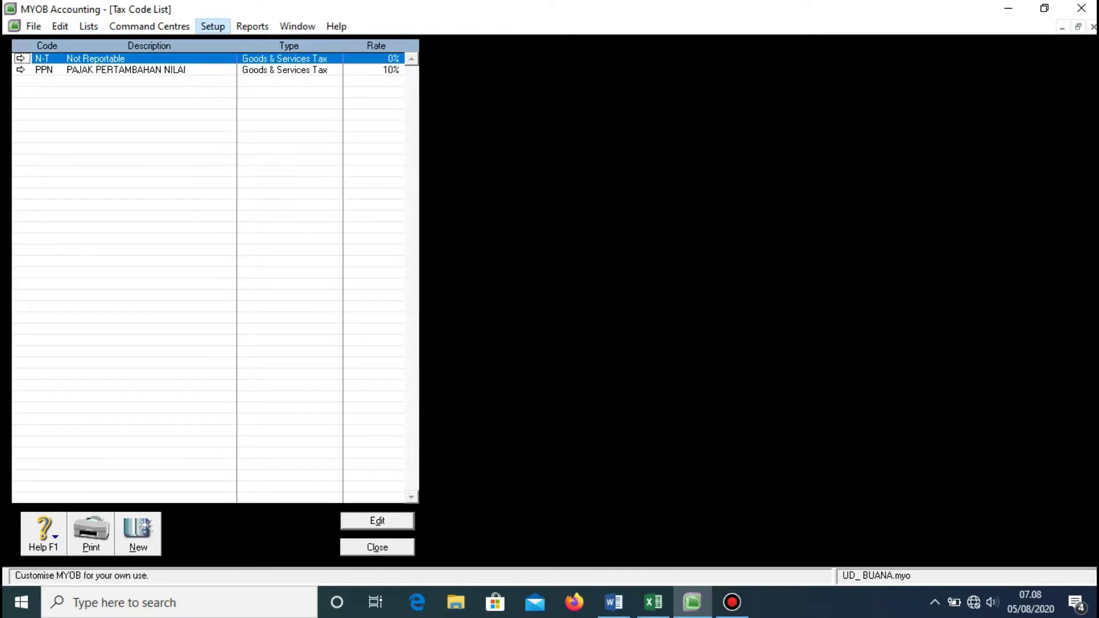
key("Left")
left_click(377, 548)
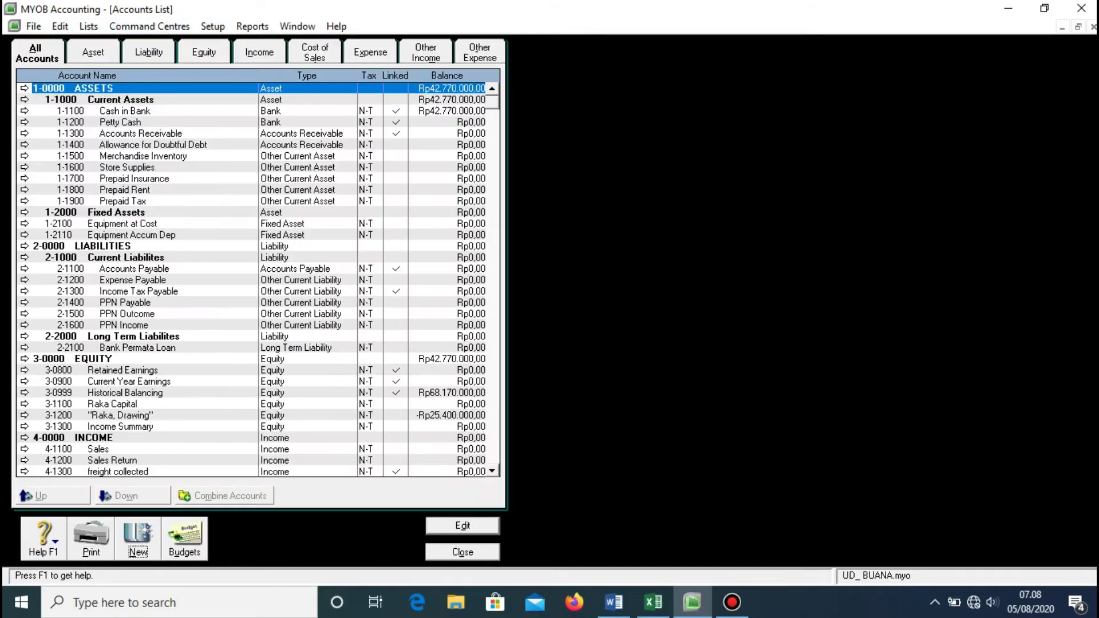
- Switch to the Word document and find the trial balance per 30 November 2018
left_click(732, 603)
left_click(614, 602)
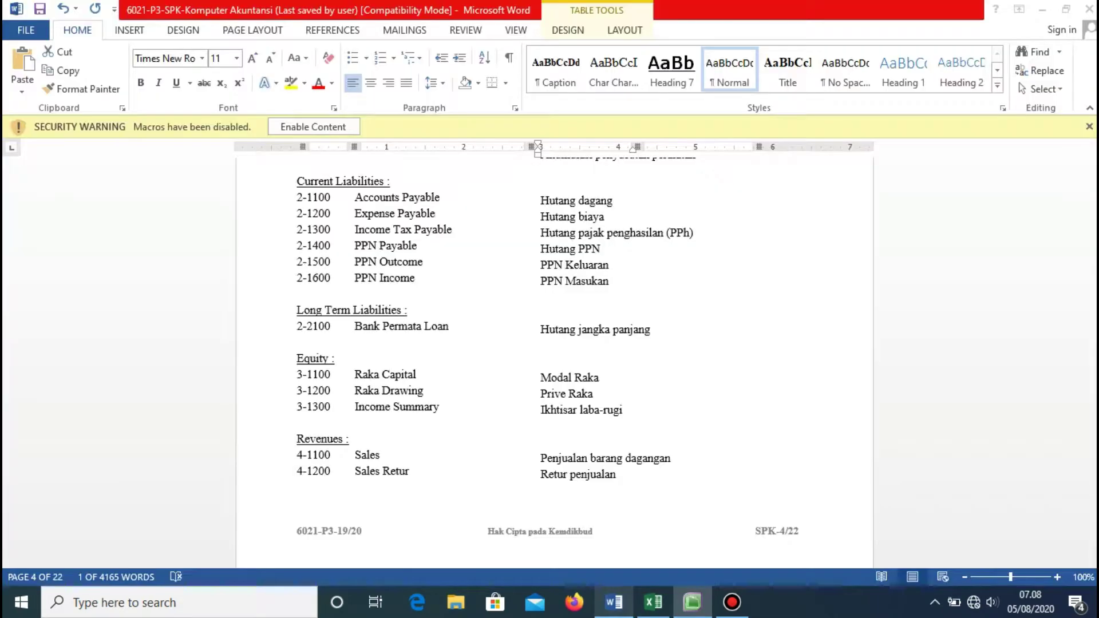
scroll(554, 362, "down", 5)
scroll(554, 362, "down", 15)
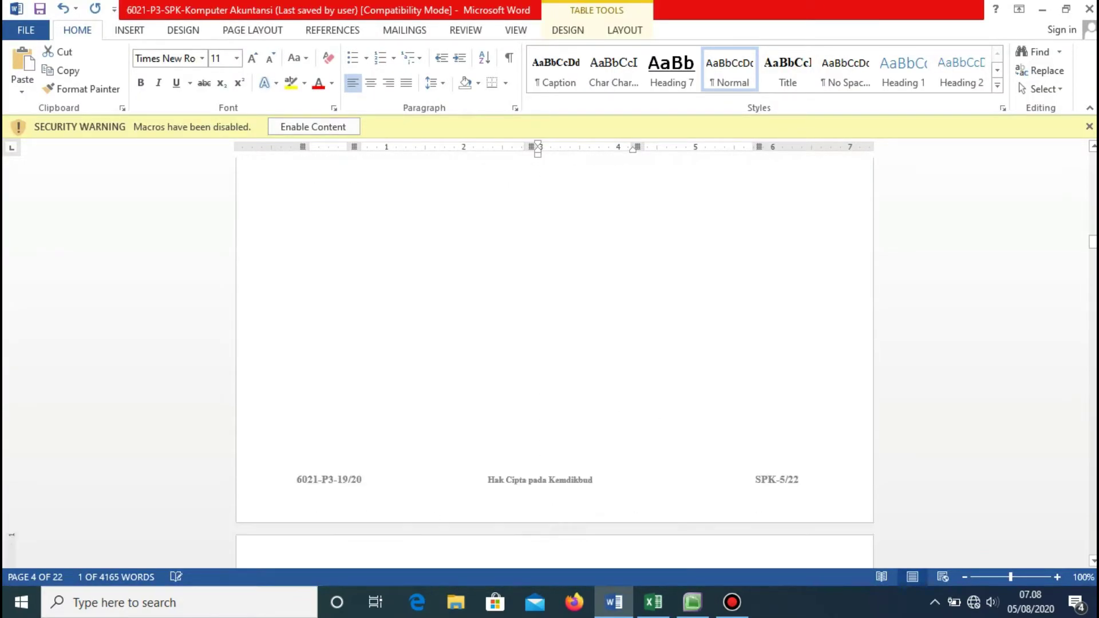
scroll(554, 362, "up", 4)
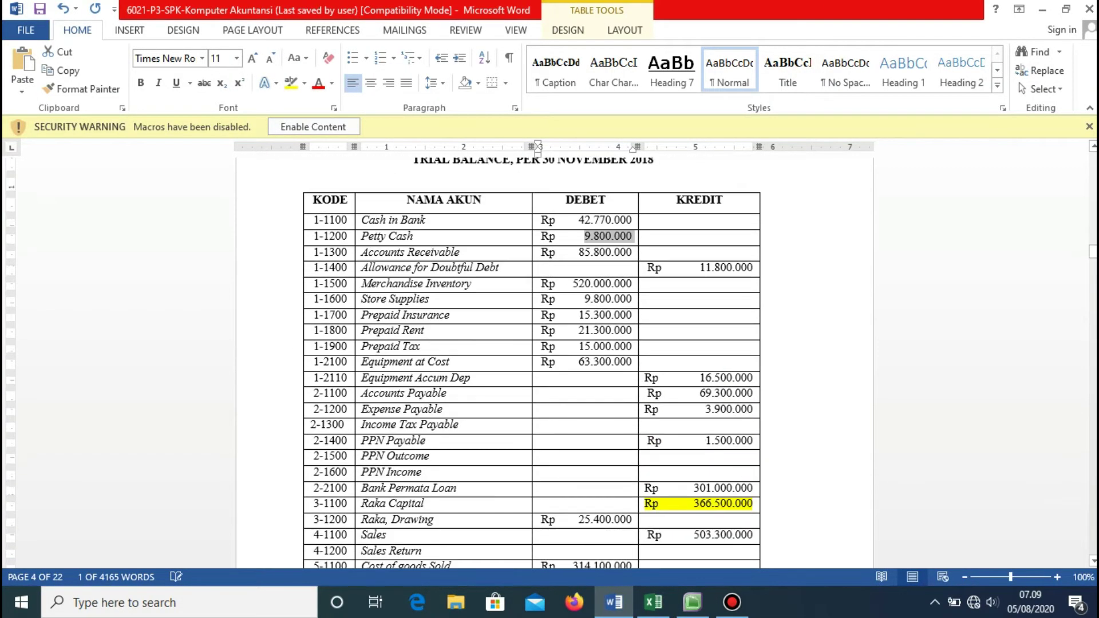
- Switch back to MYOB and open the Account Opening Balances setup
left_click(692, 602)
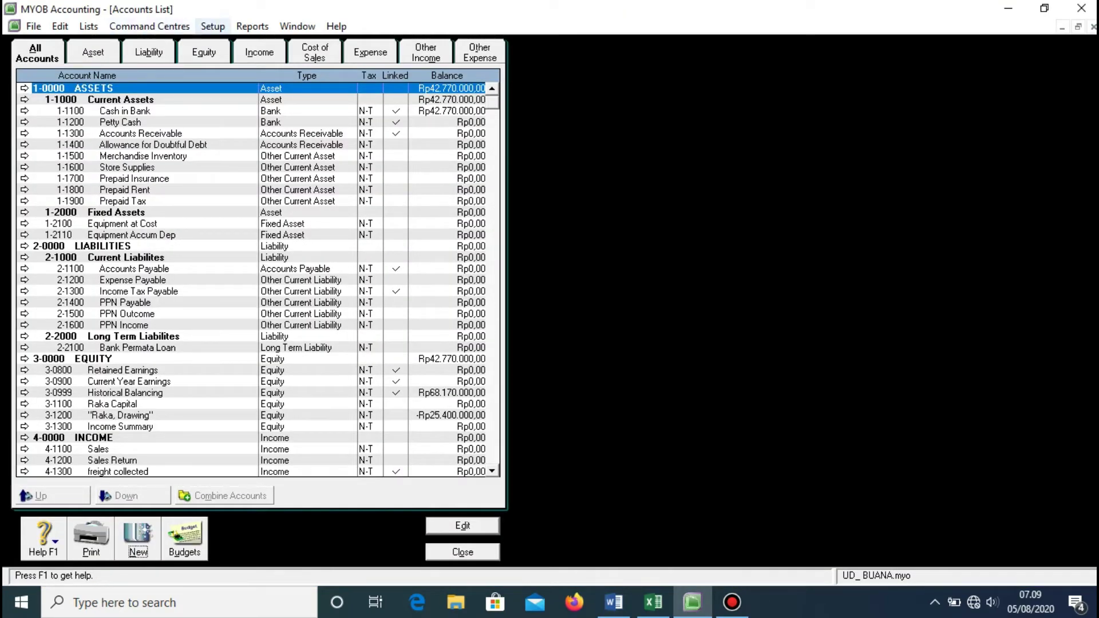
left_click(212, 27)
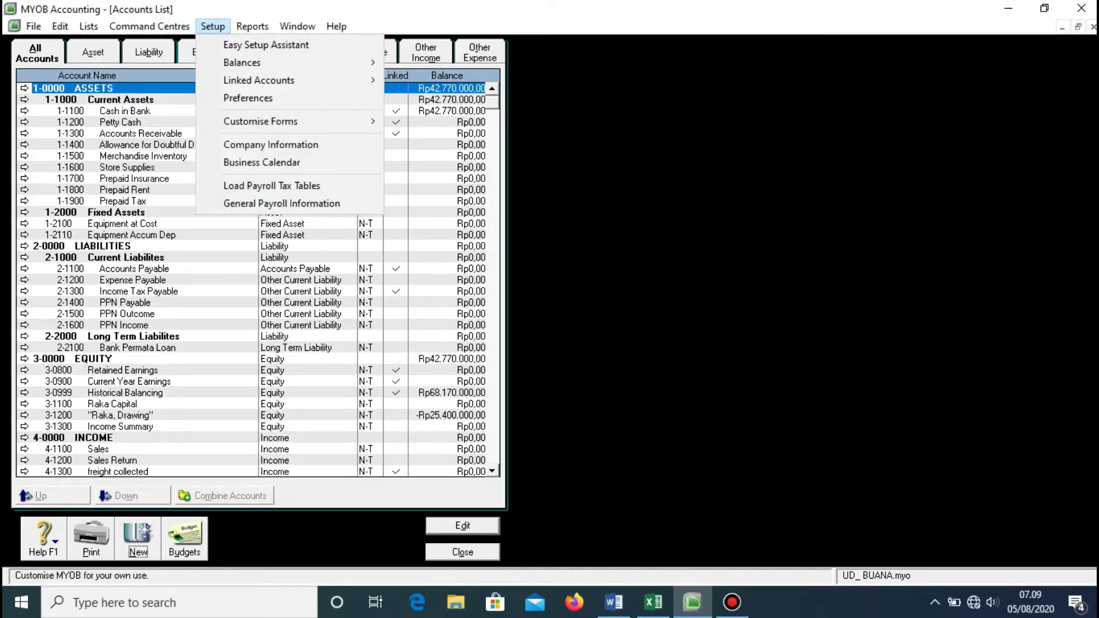
key("Down")
key("Down")
key("Right")
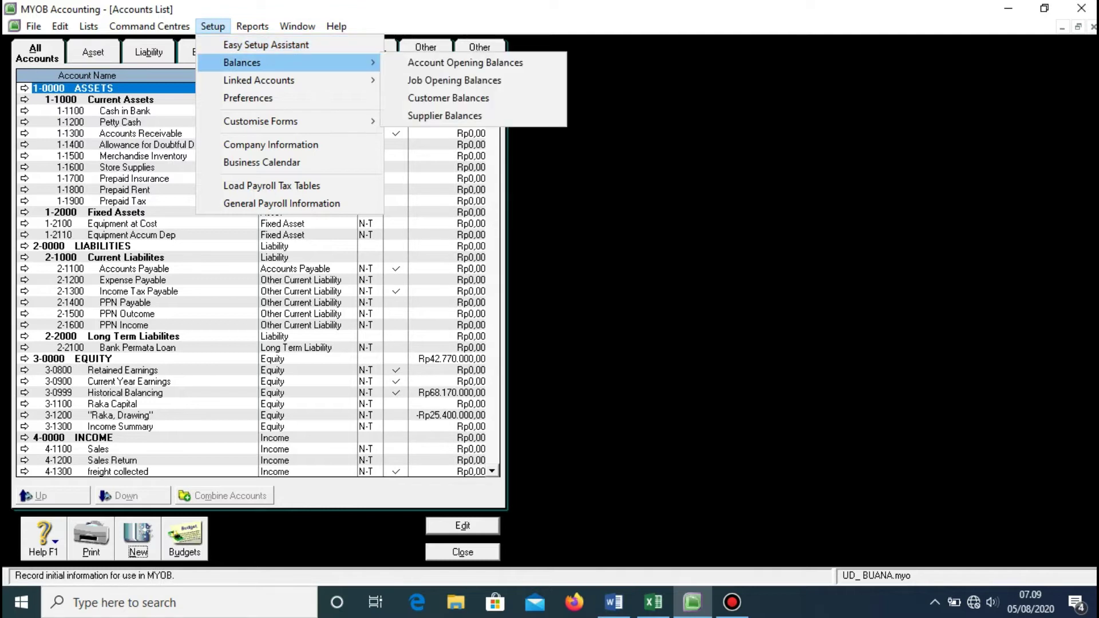
key("Down")
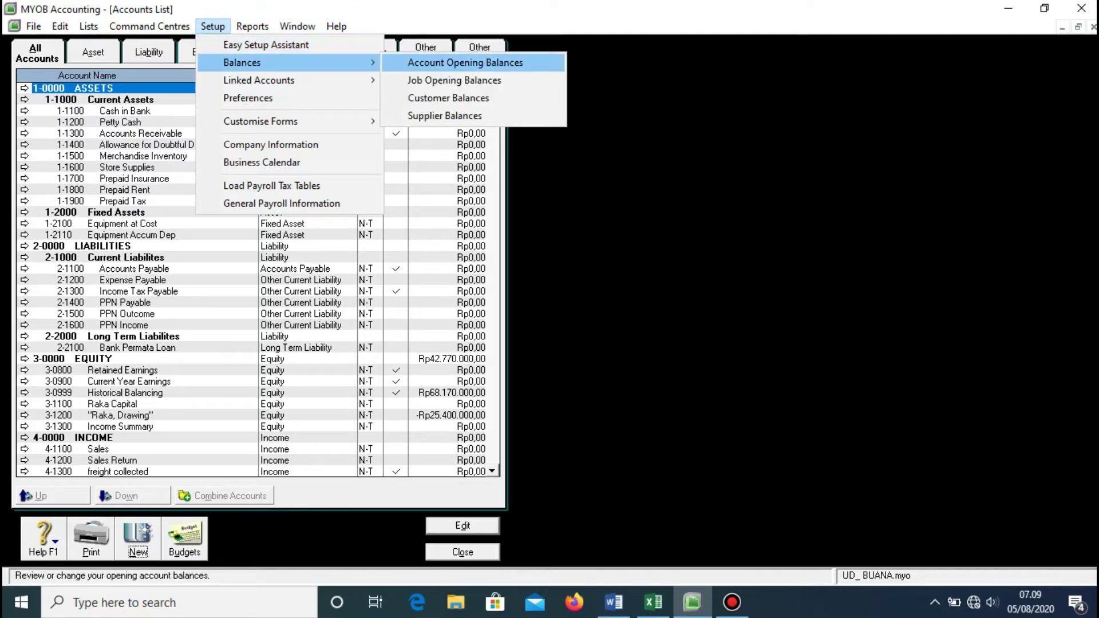
key("Return")
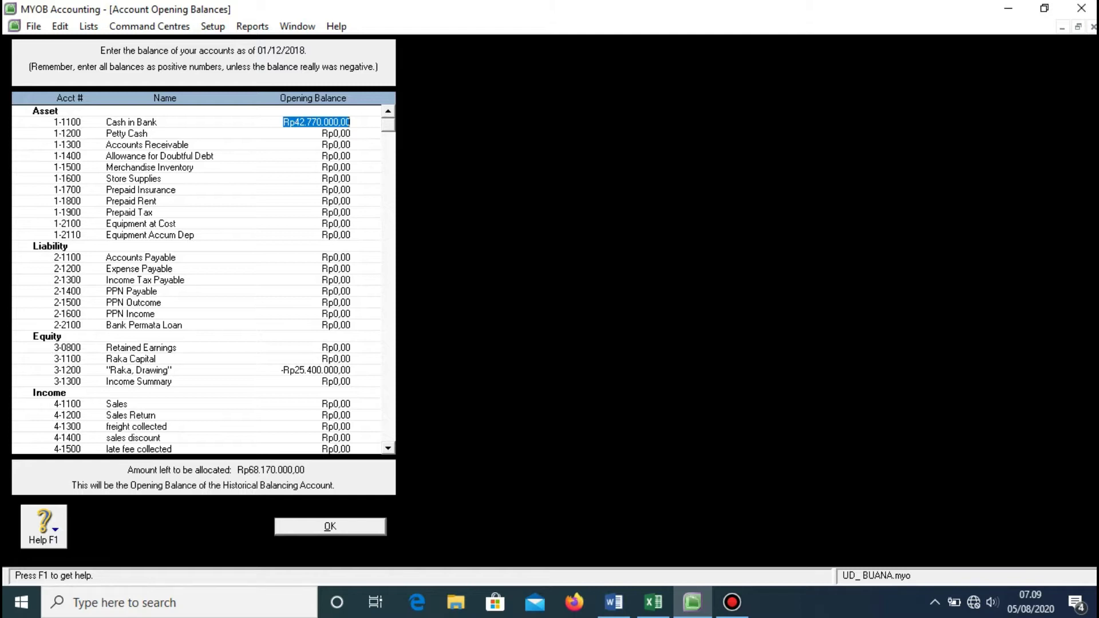
- Check the Cash in Bank balance against the Word trial balance, then select Petty Cash's opening balance in MYOB
left_click(614, 602)
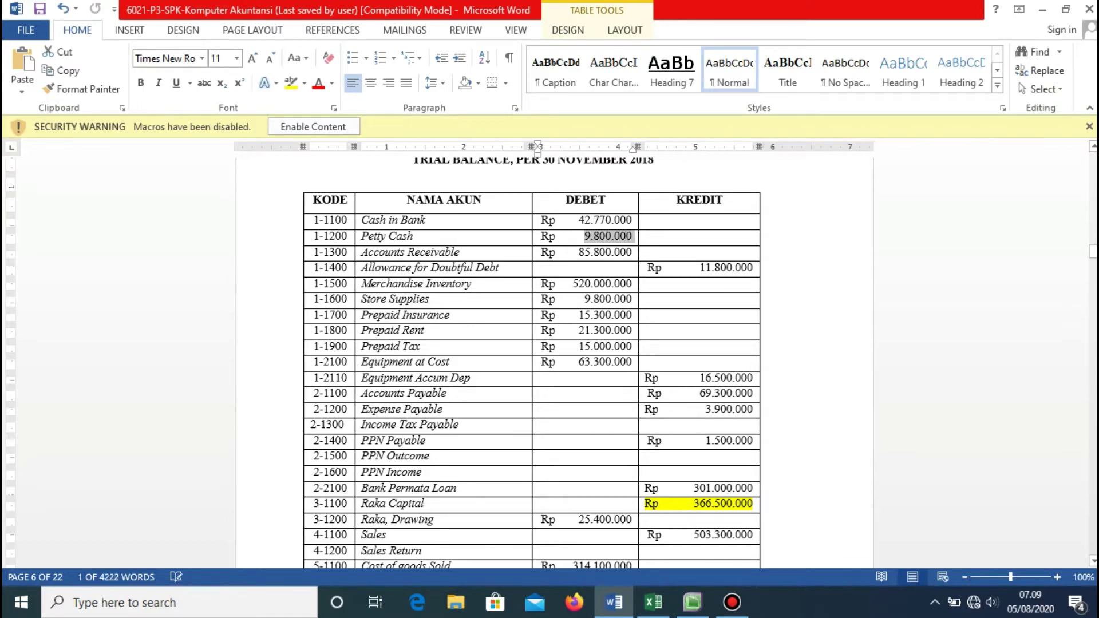
left_click(692, 602)
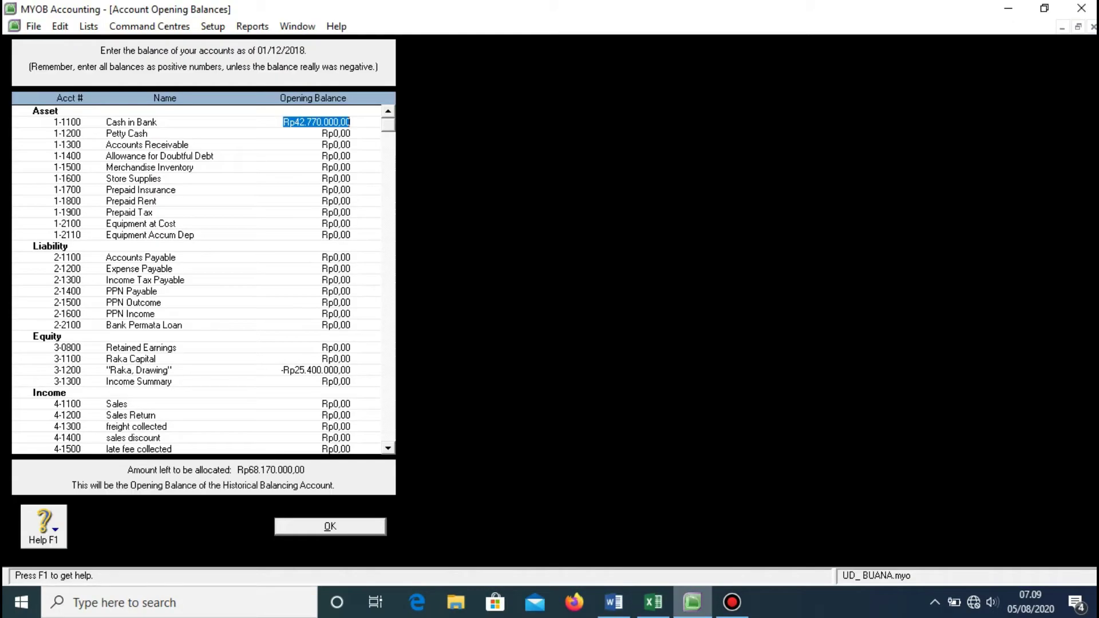
left_click(335, 134)
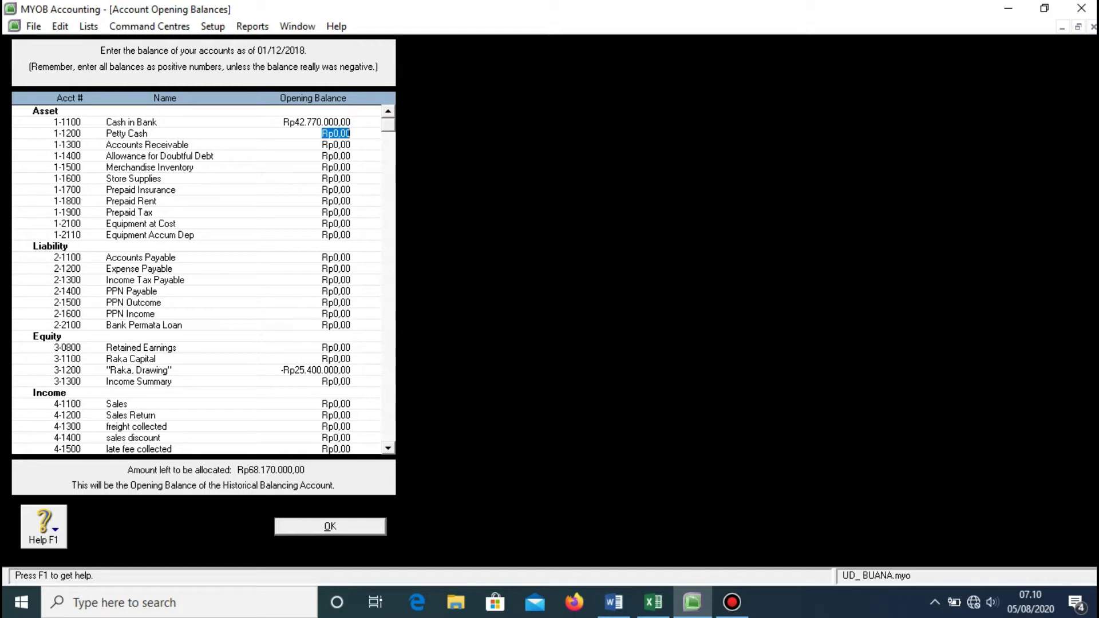
- Search Windows for the date settings and go through Region to the Control Panel's Clock and Region page
left_click(179, 602)
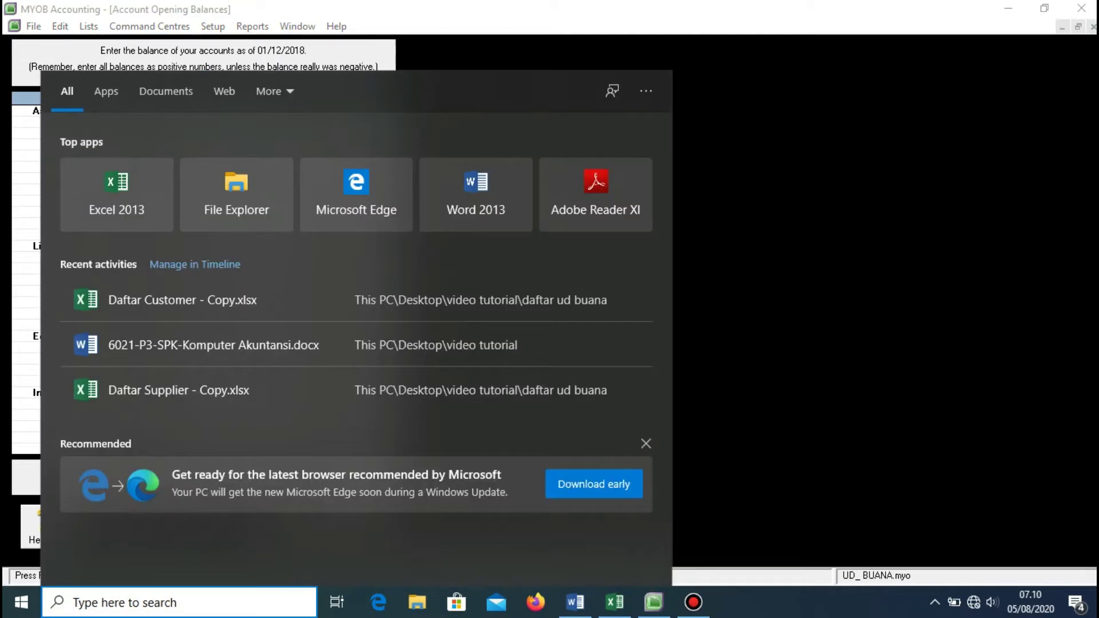
left_click(21, 602)
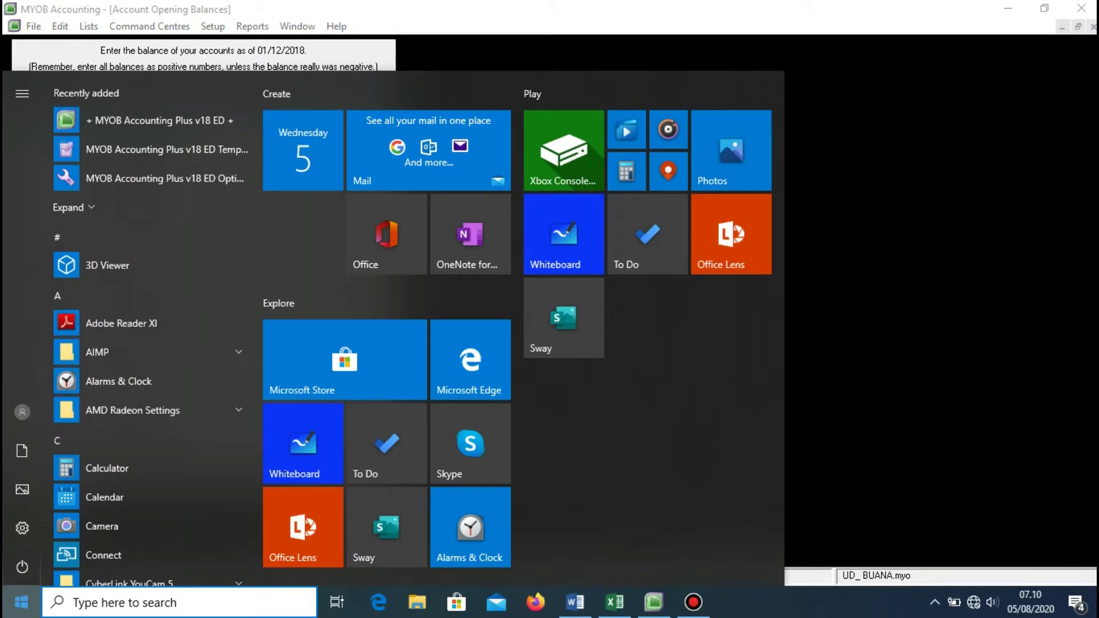
left_click(179, 602)
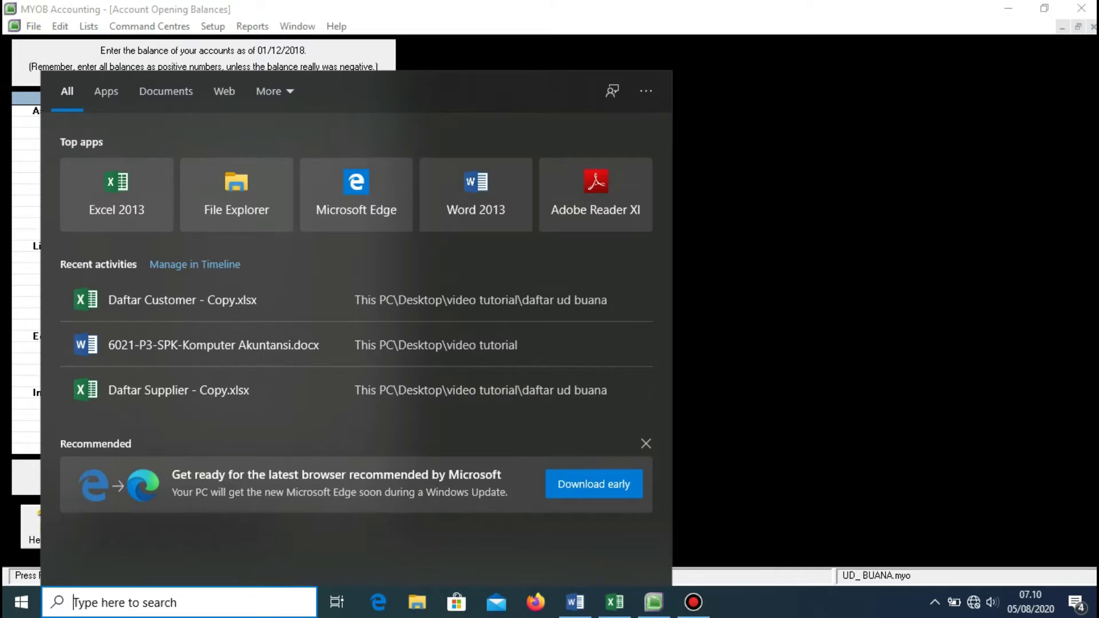
type("date")
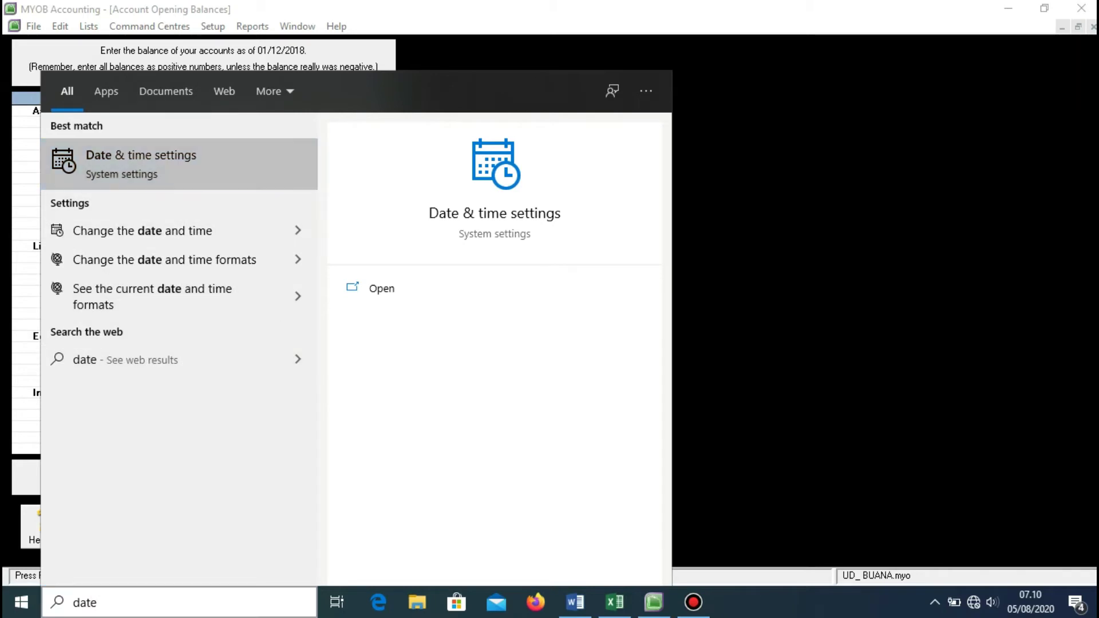
key("Return")
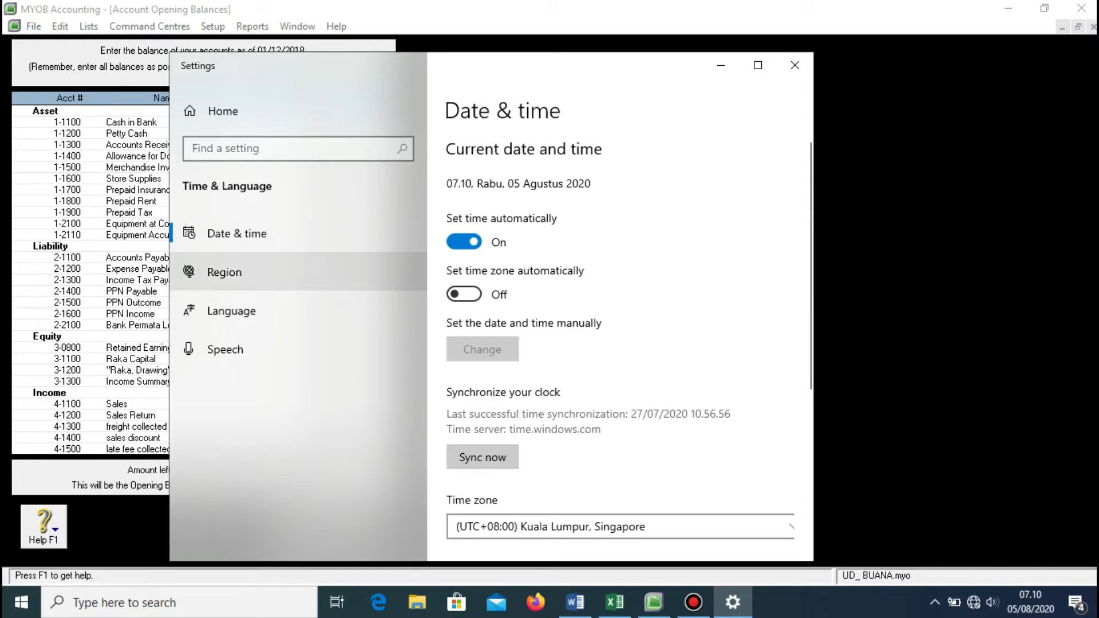
left_click(224, 272)
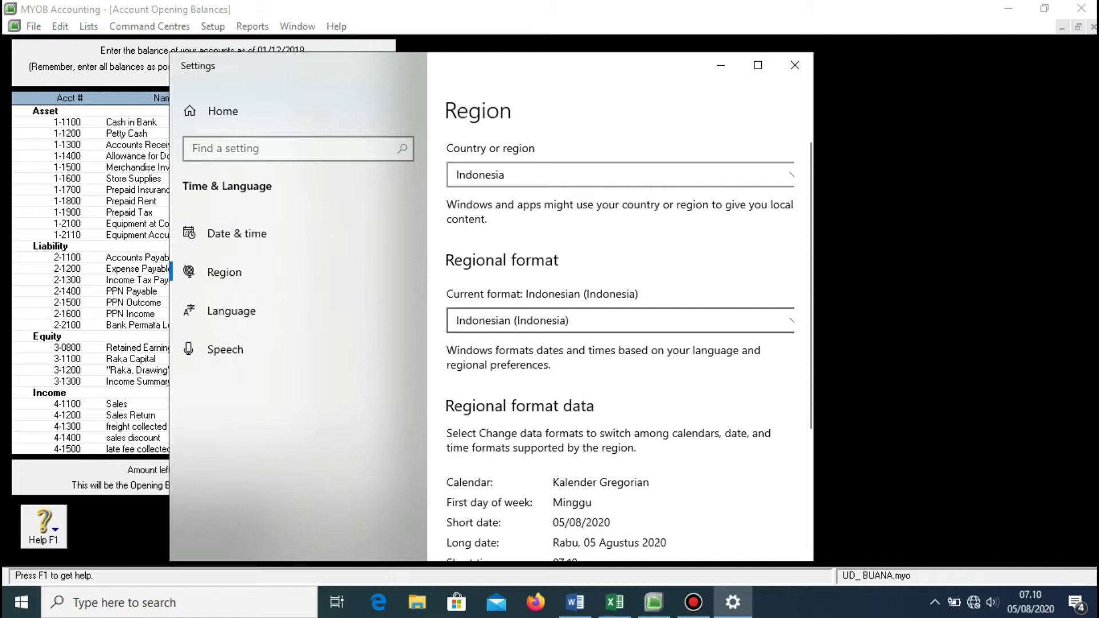
scroll(620, 320, "down", 3)
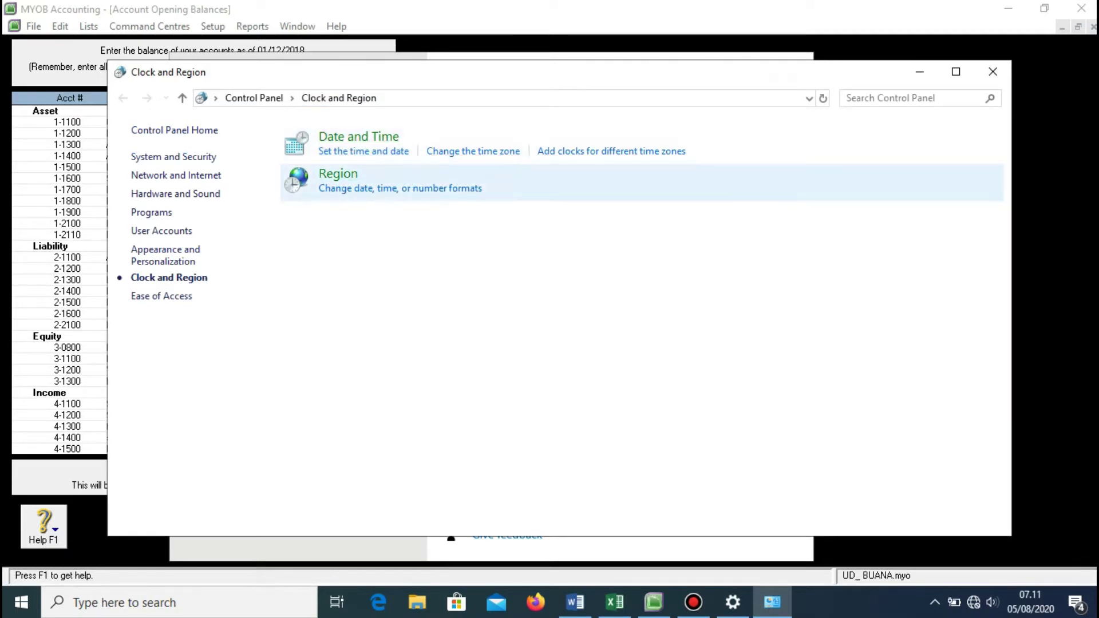
- Set the Windows regional format to Indonesian (Indonesia), confirm it and close the settings windows
left_click(338, 173)
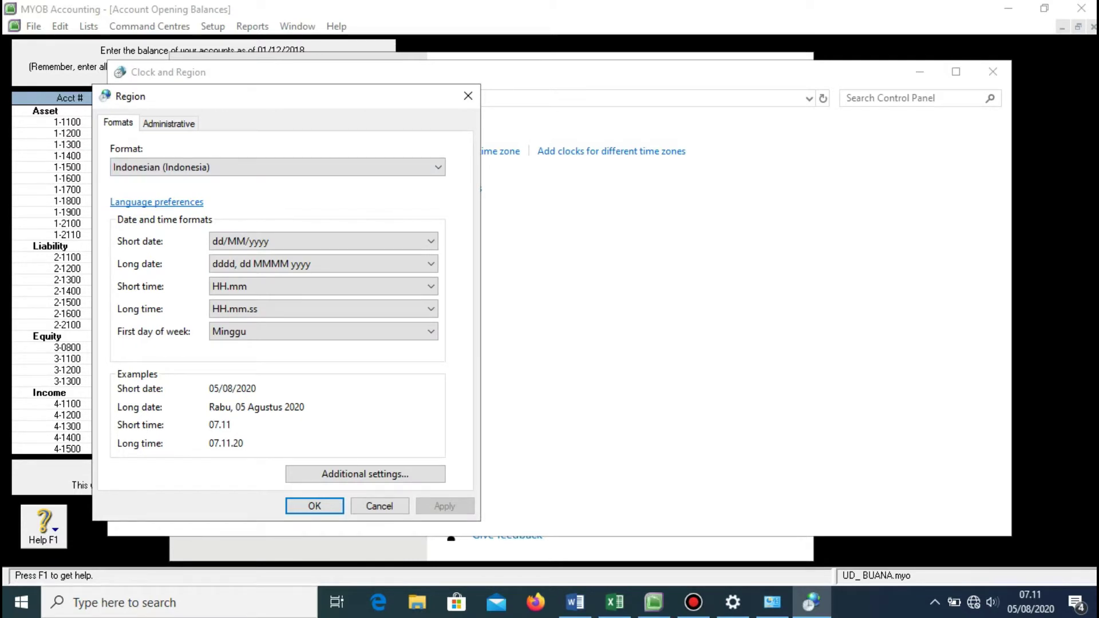
left_click(277, 167)
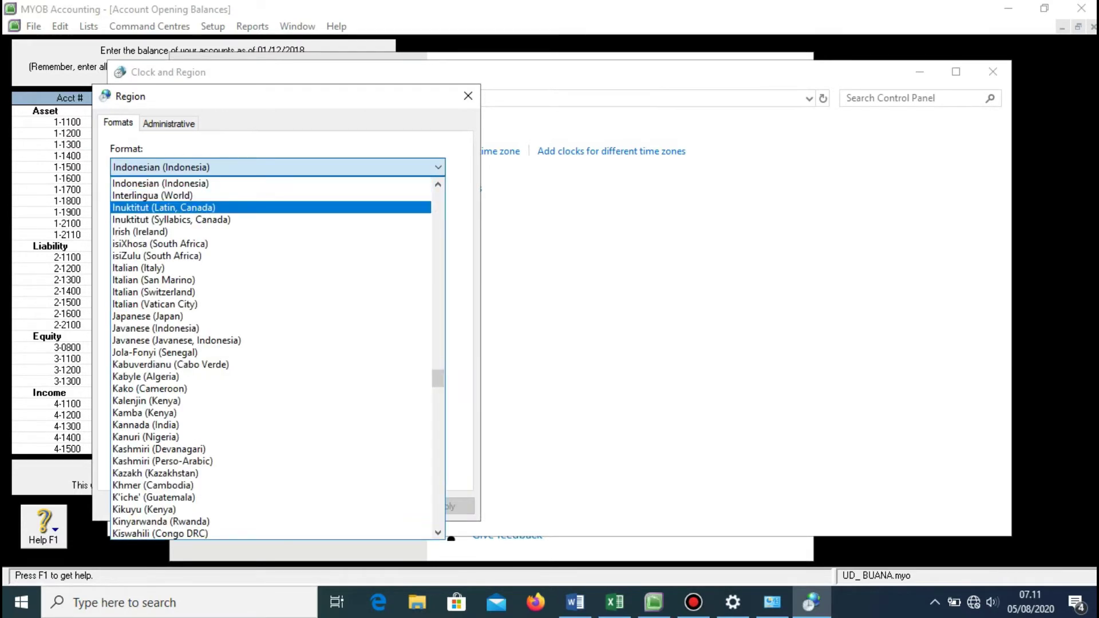
left_click(160, 183)
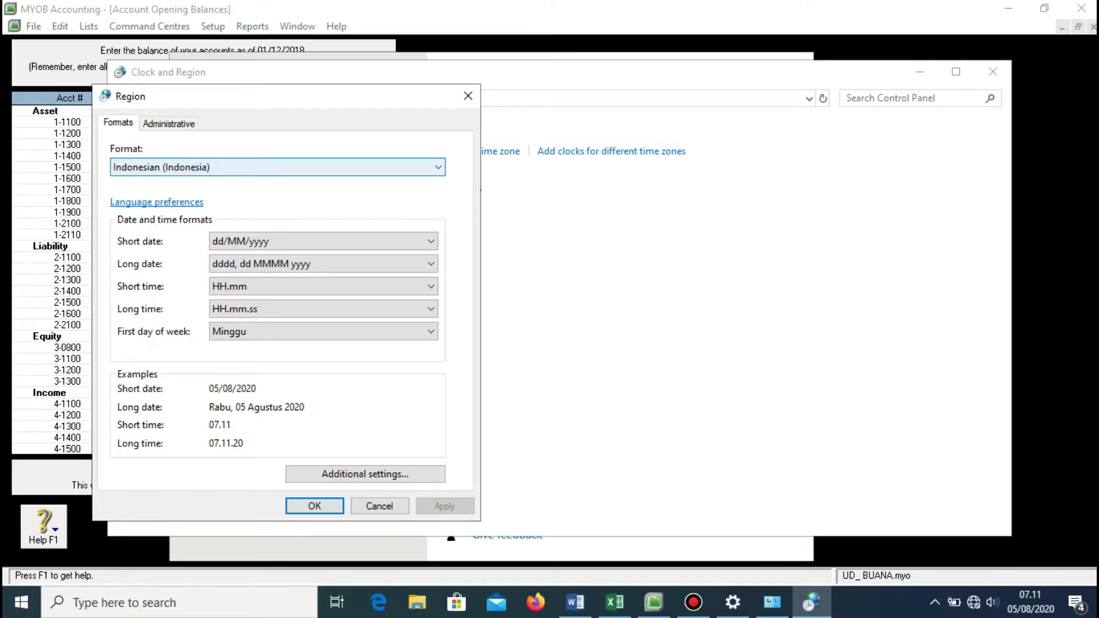
left_click(314, 506)
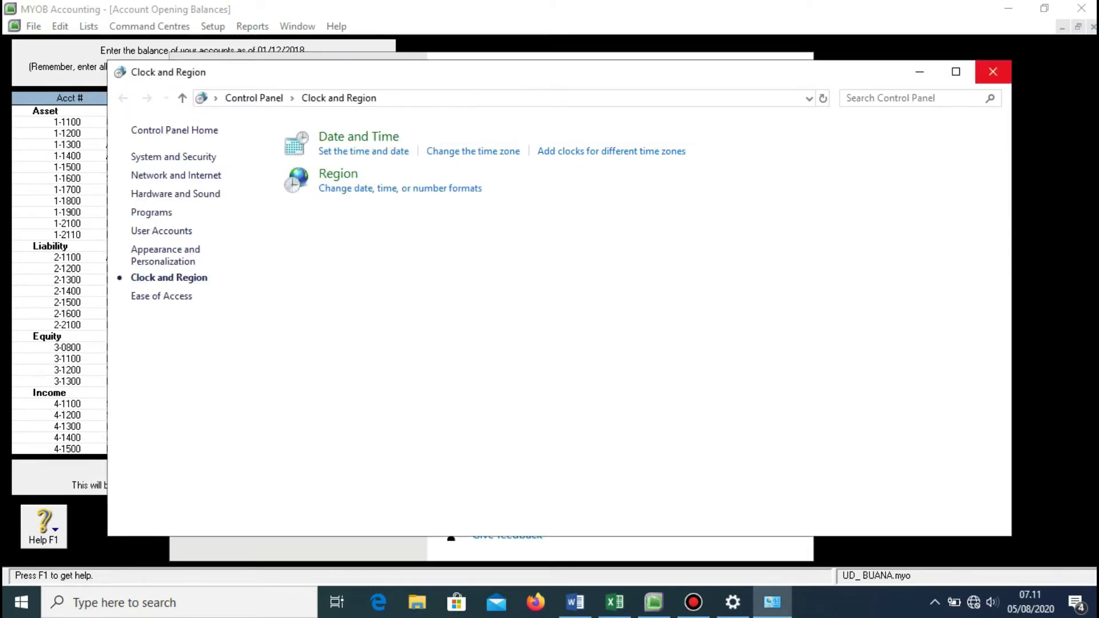
left_click(993, 71)
left_click(795, 65)
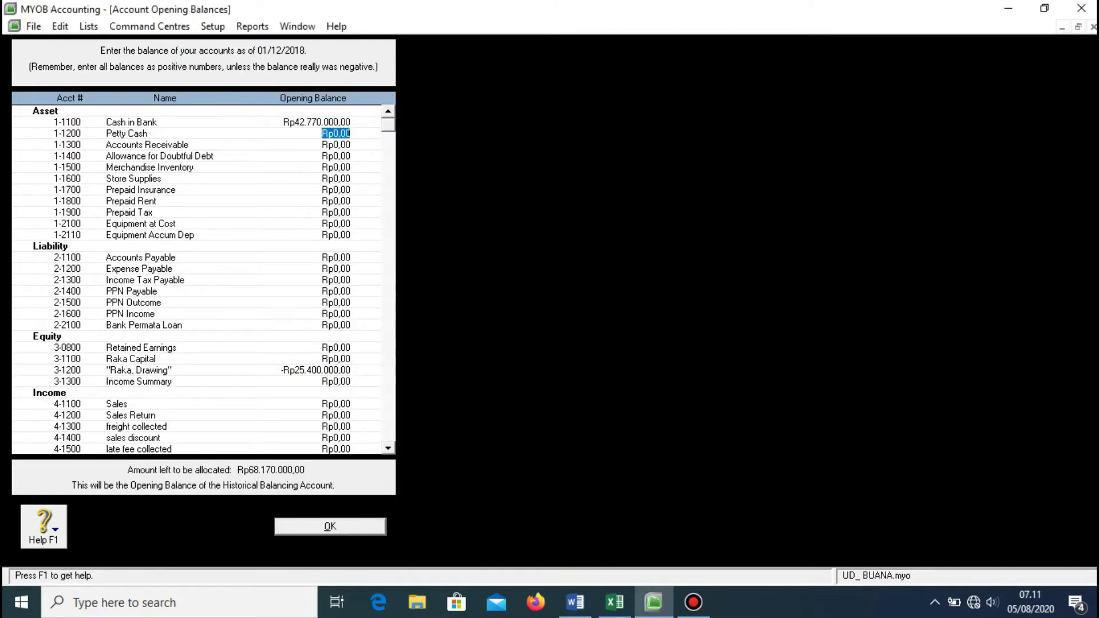
- Consult the Word trial balance and set Petty Cash's opening balance to 9.800.000 in MYOB
left_click(614, 602)
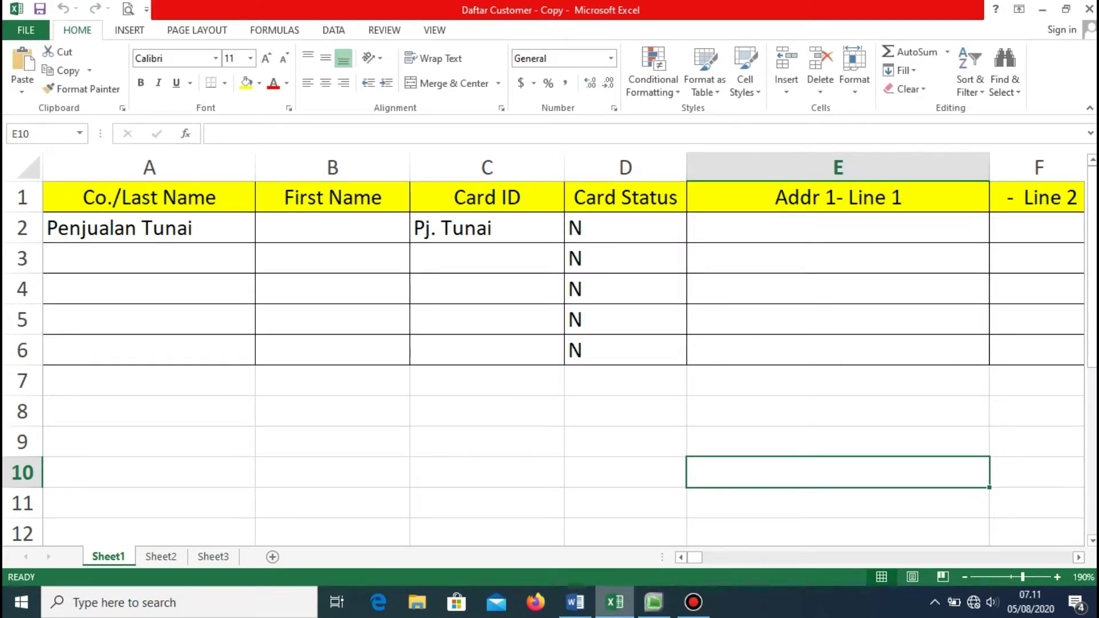
left_click(653, 603)
left_click(576, 602)
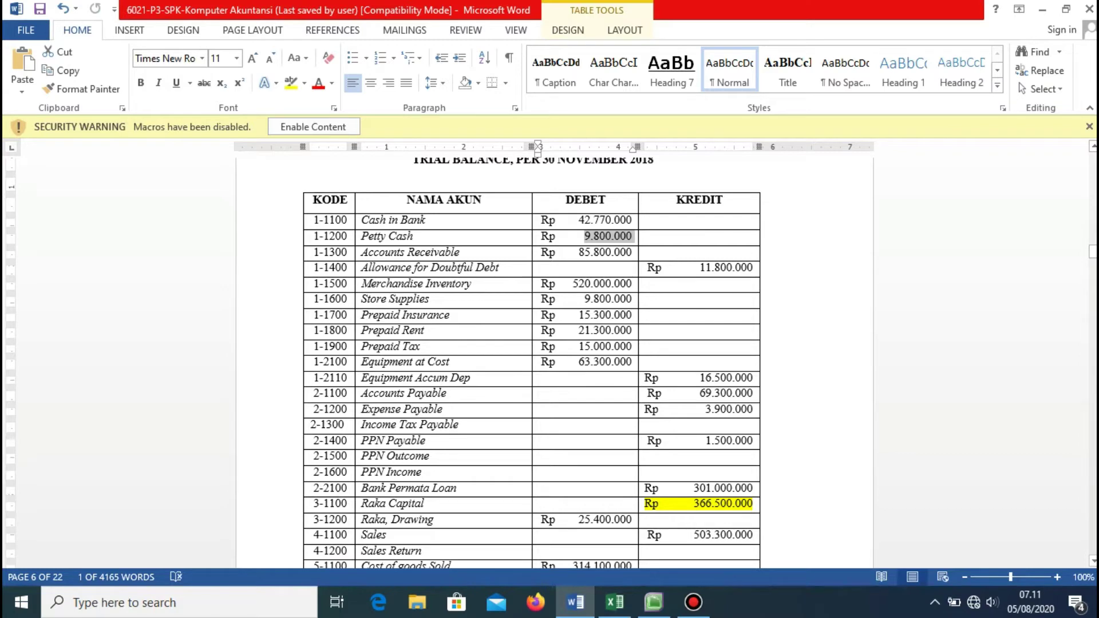
left_click(654, 602)
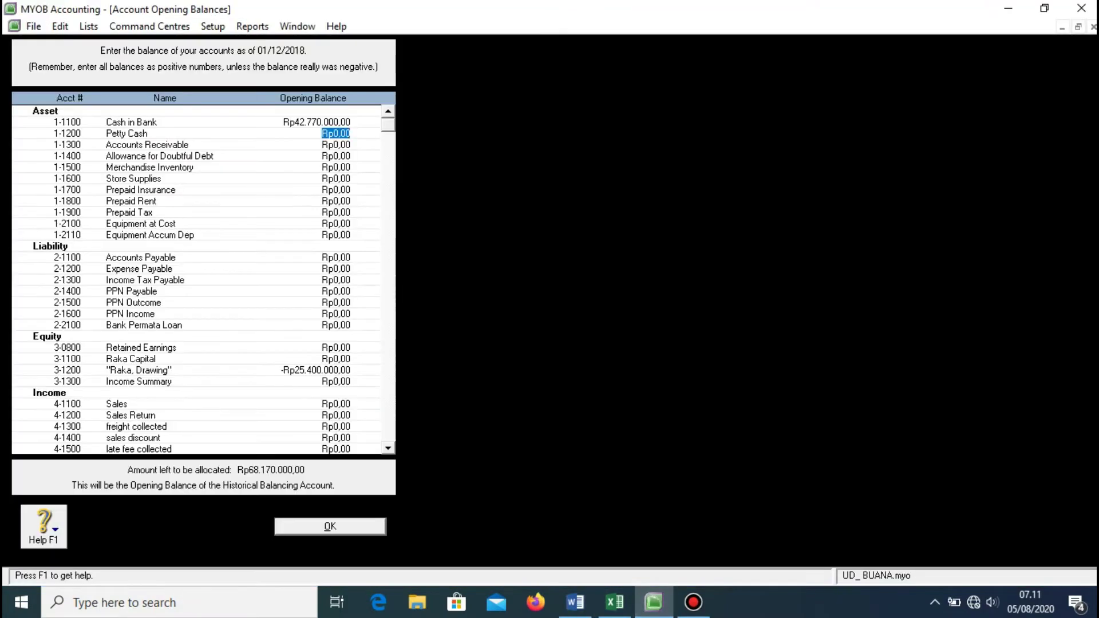
type("9.800.00")
type("0")
key("Tab")
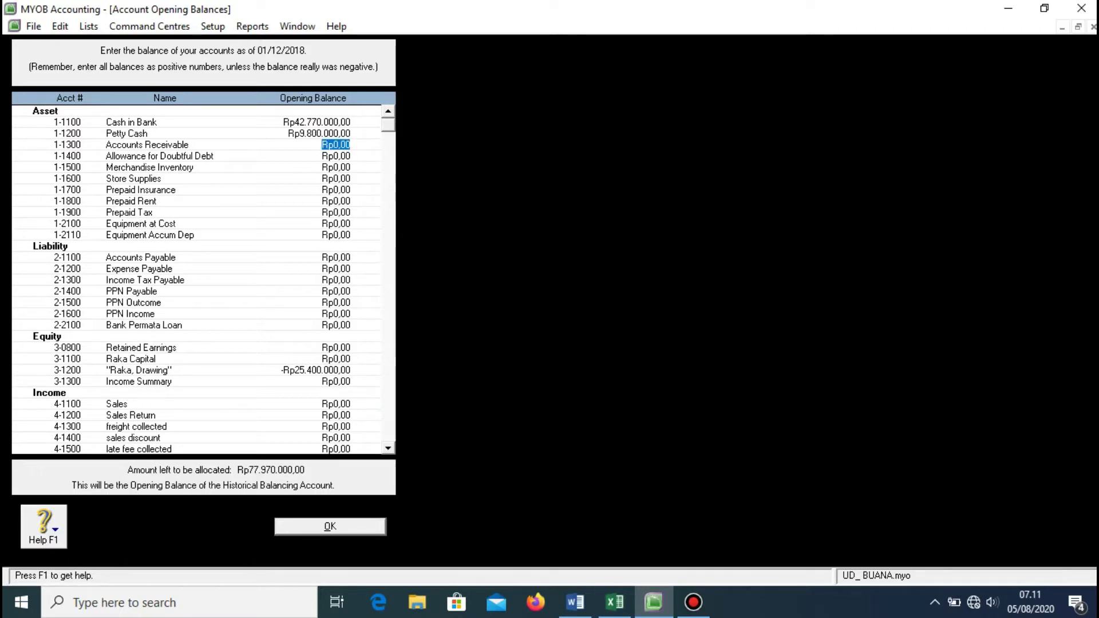
- Check the trial balance in Word and set Accounts Receivable's opening balance to 85.800.000 in MYOB
key("alt+Tab")
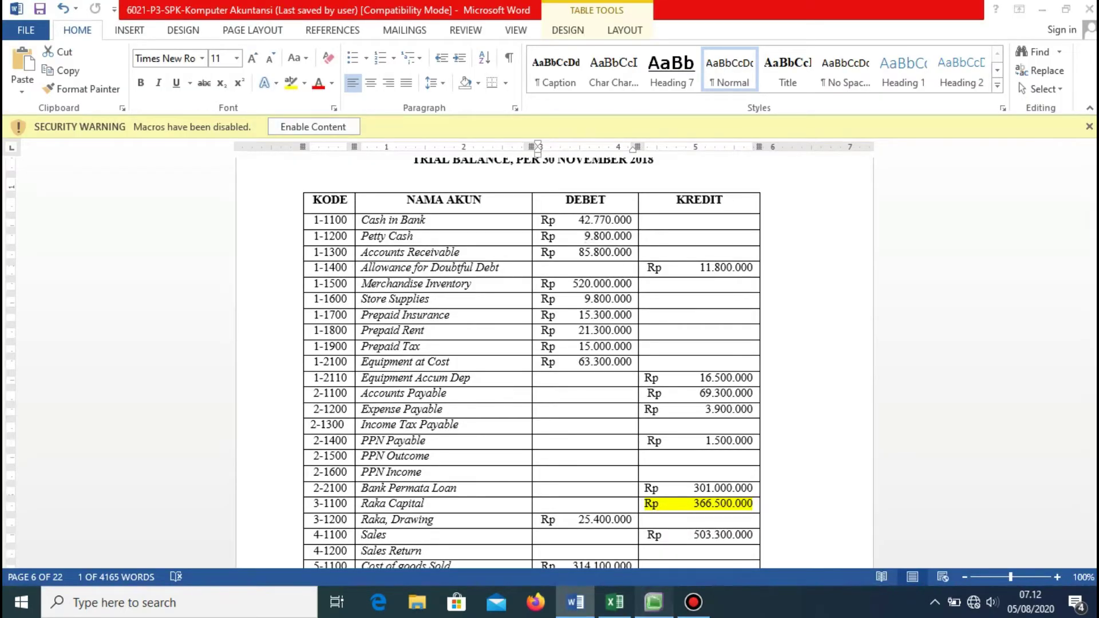
key("alt+Tab")
type("85")
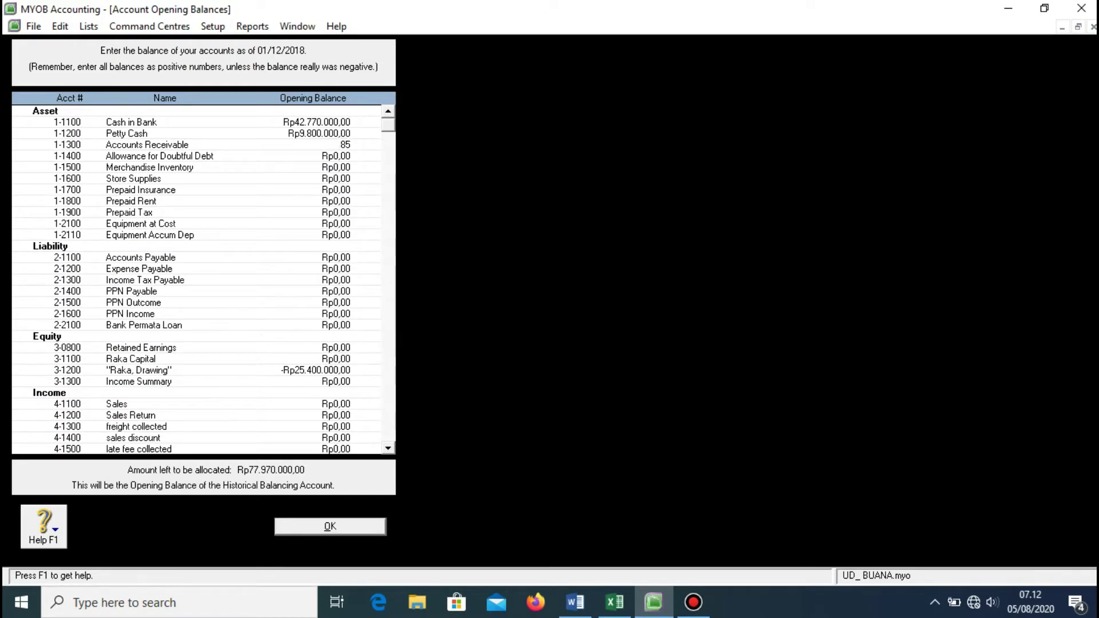
type("800000")
key("Tab")
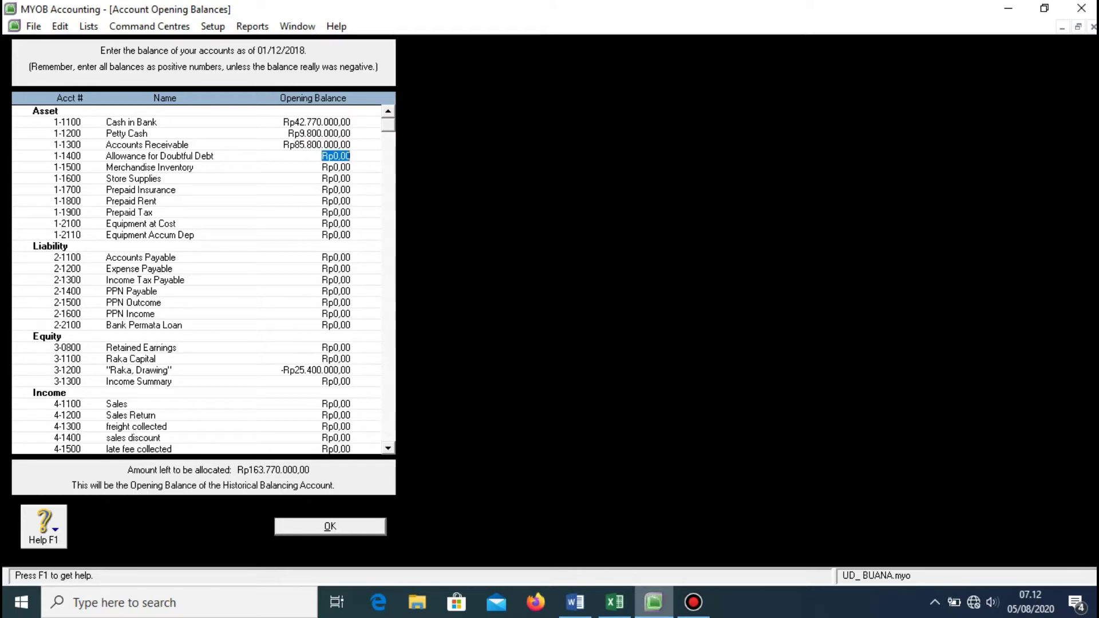
- Check the Word trial balance and set Allowance for Doubtful Debt's opening balance to -11.800.000 in MYOB
key("alt+Tab")
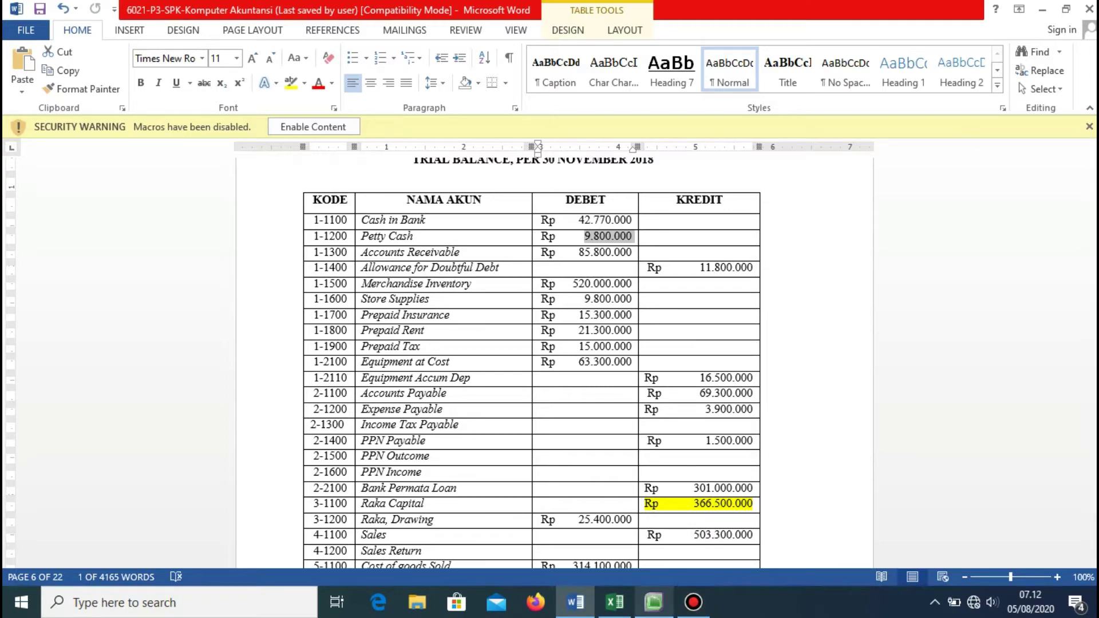
left_click(653, 601)
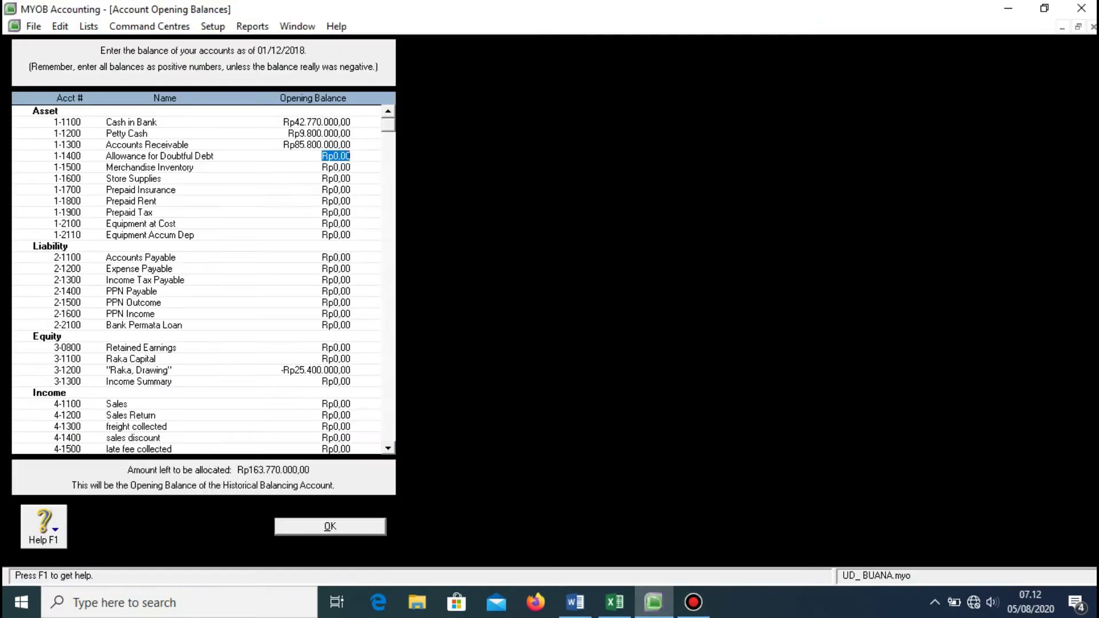
key("alt+Tab")
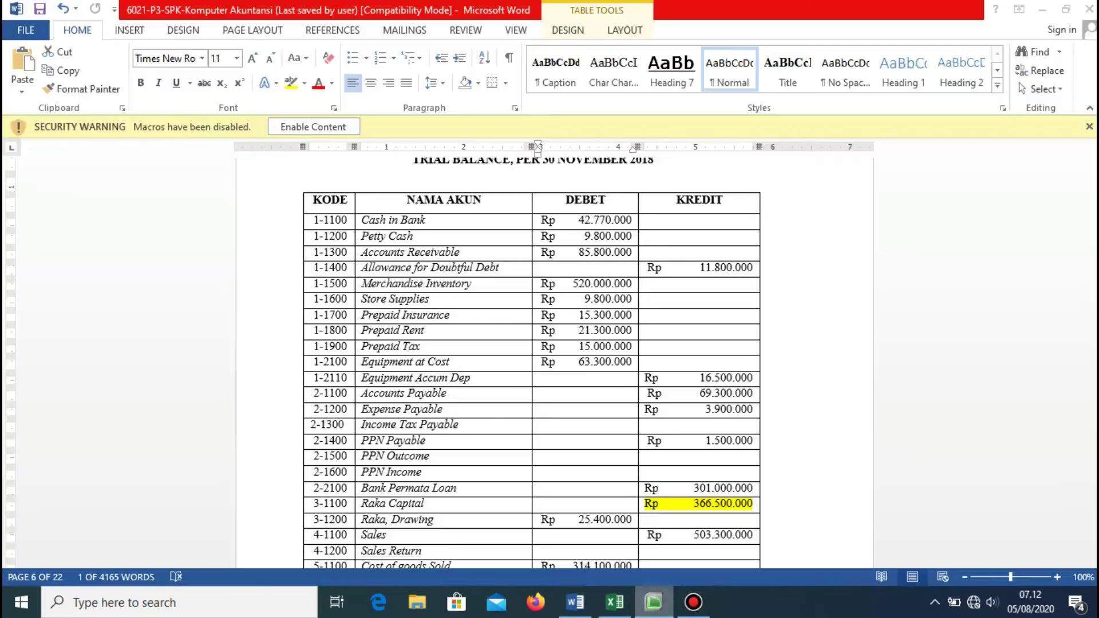
left_click_drag(647, 268, 734, 268)
left_click(766, 346)
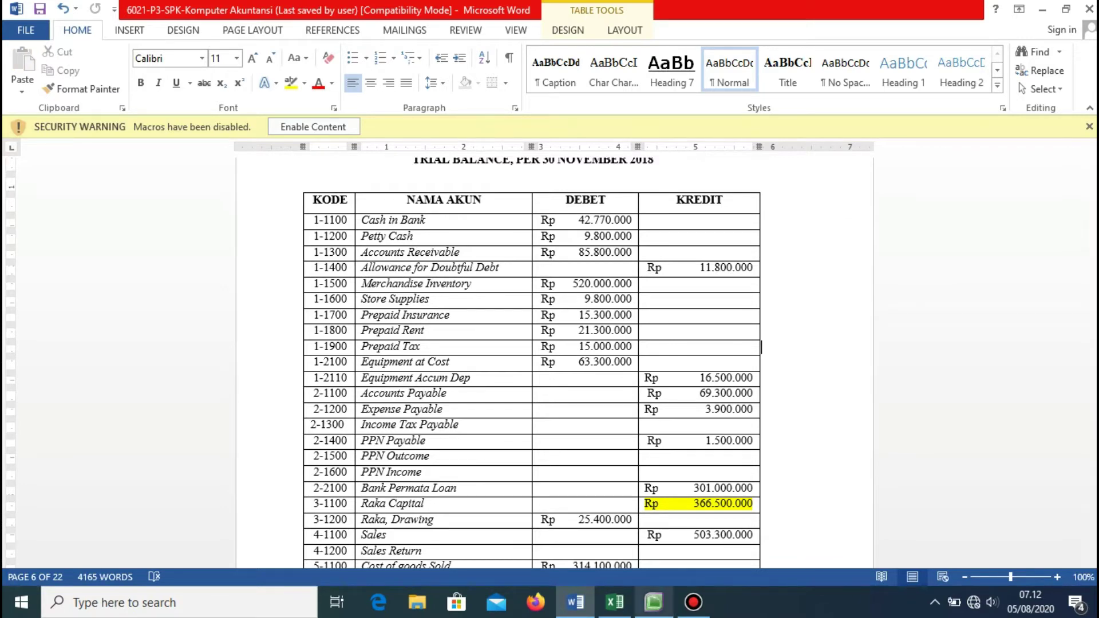
left_click(654, 602)
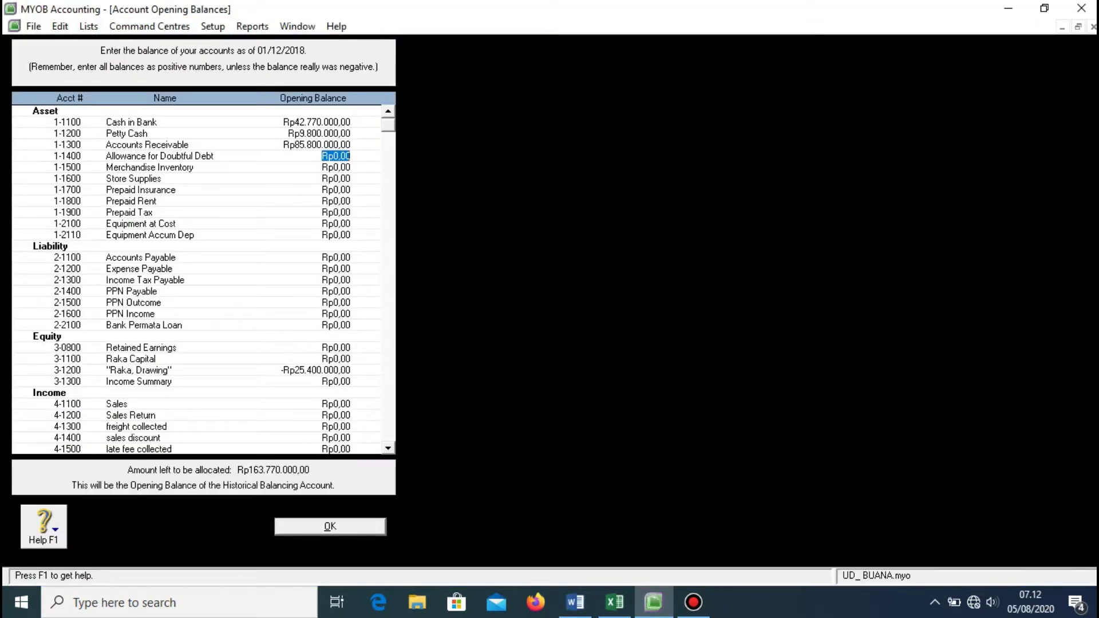
key("alt+Tab")
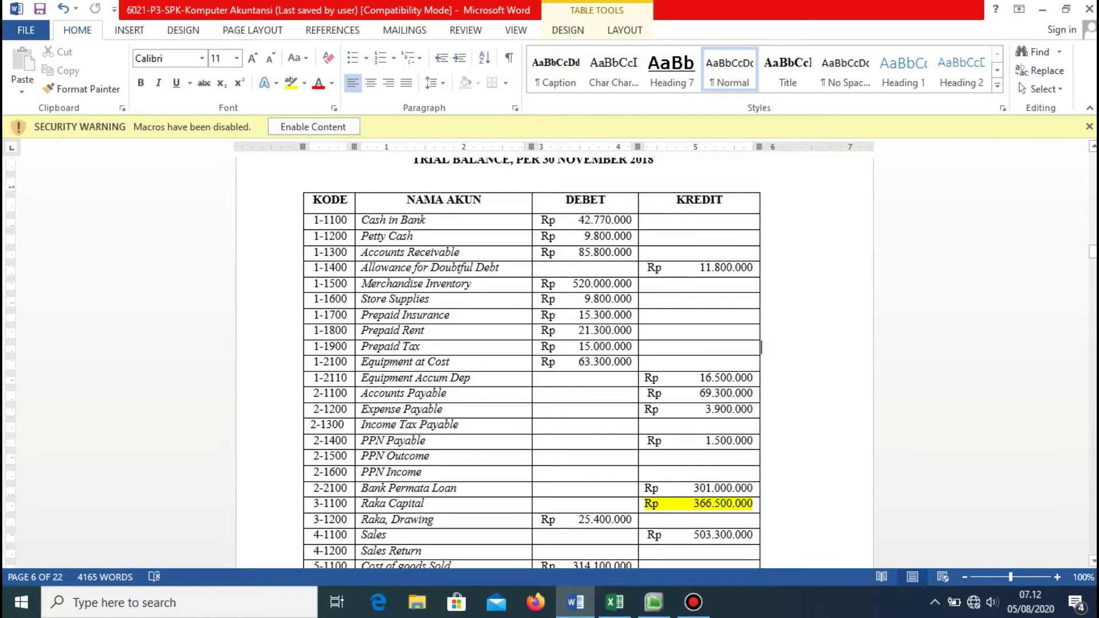
left_click(654, 603)
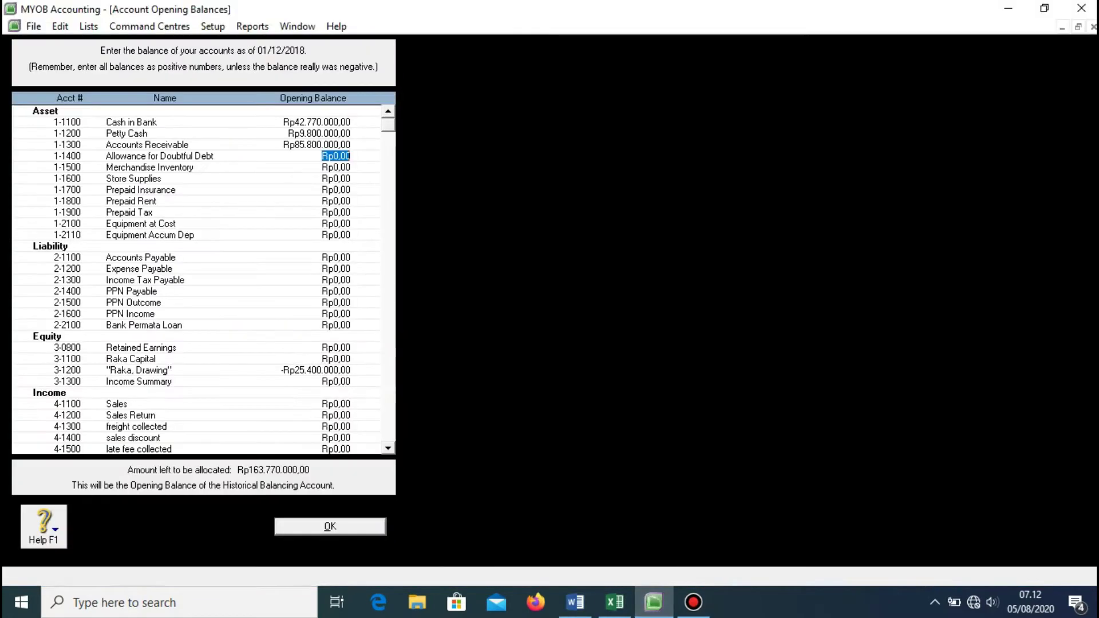
type("-")
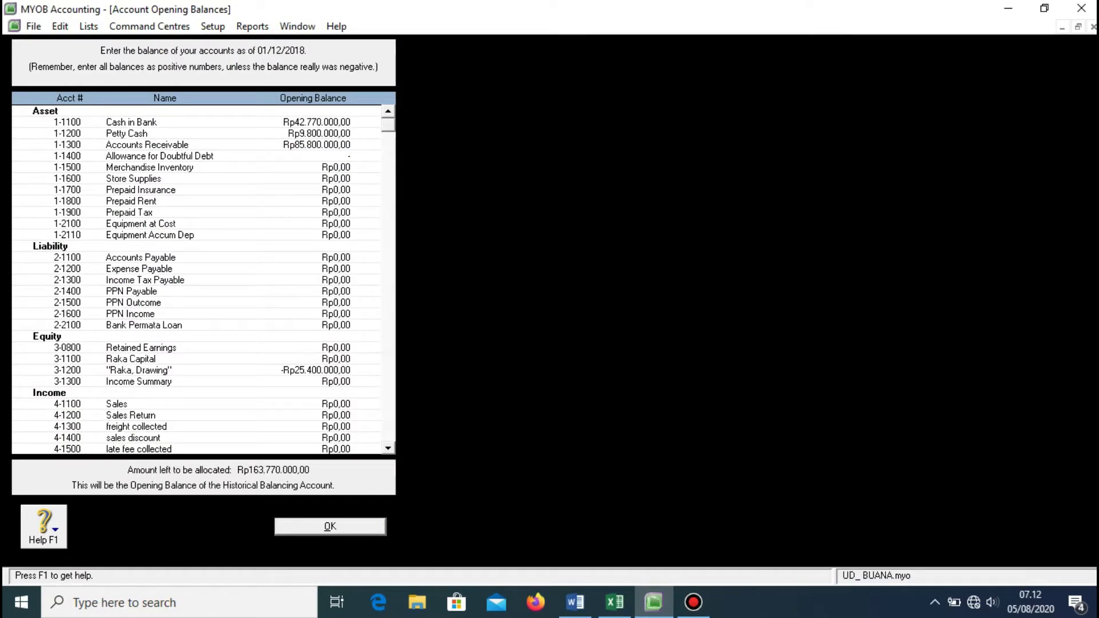
type("11800000")
key("Tab")
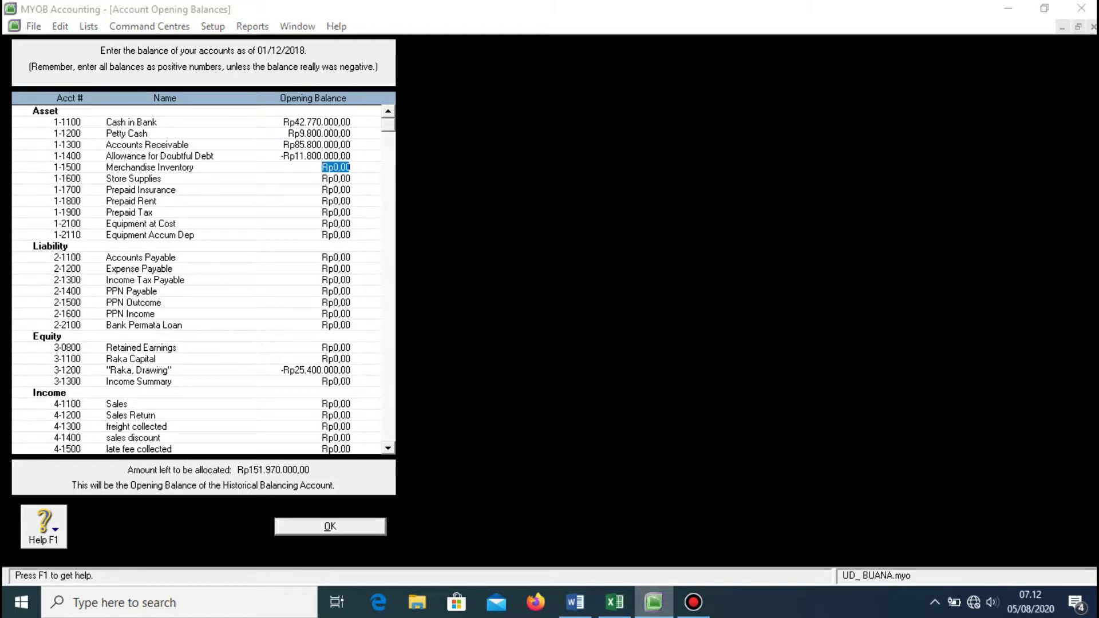
- Consult the trial balance in Word and set Merchandise Inventory's opening balance to 520.000.000 in MYOB
key("alt+Tab")
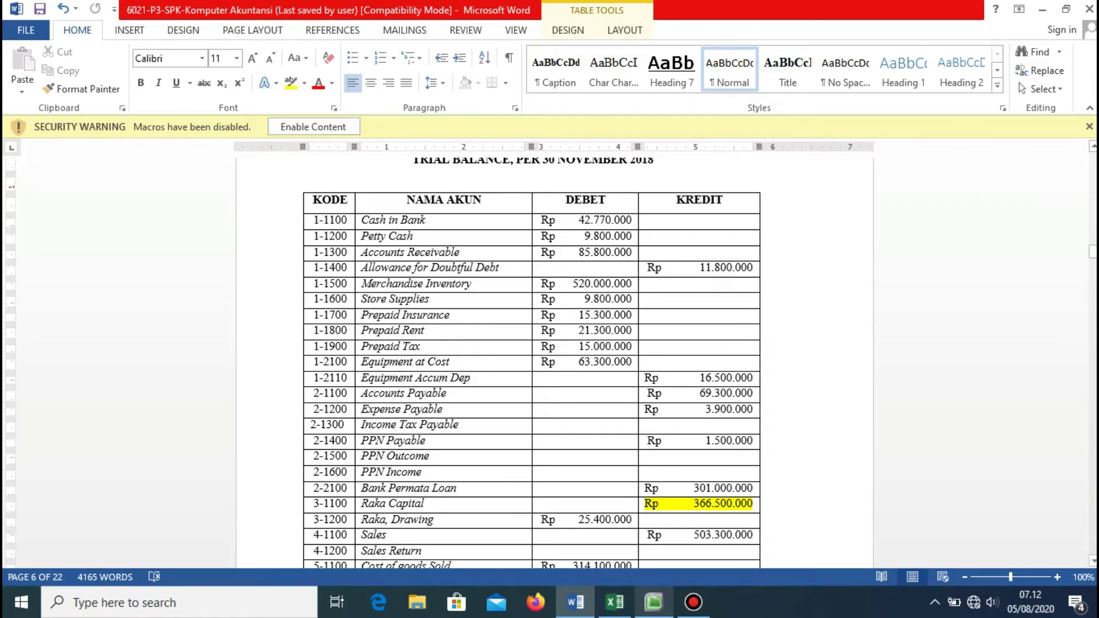
key("alt+Tab")
type("52")
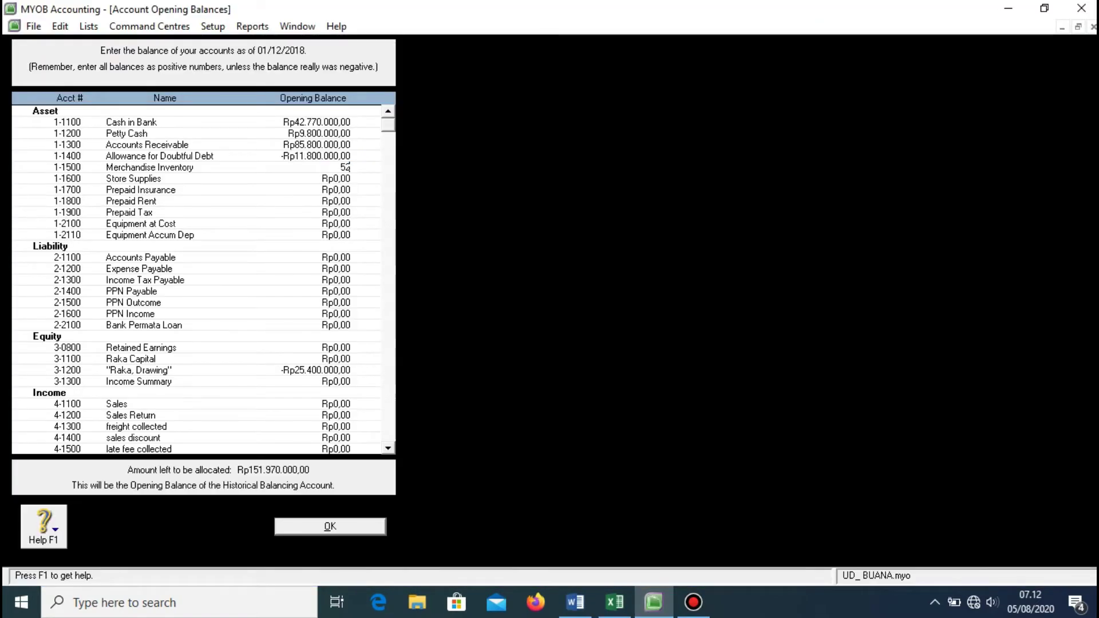
type("0.000.000")
key("Tab")
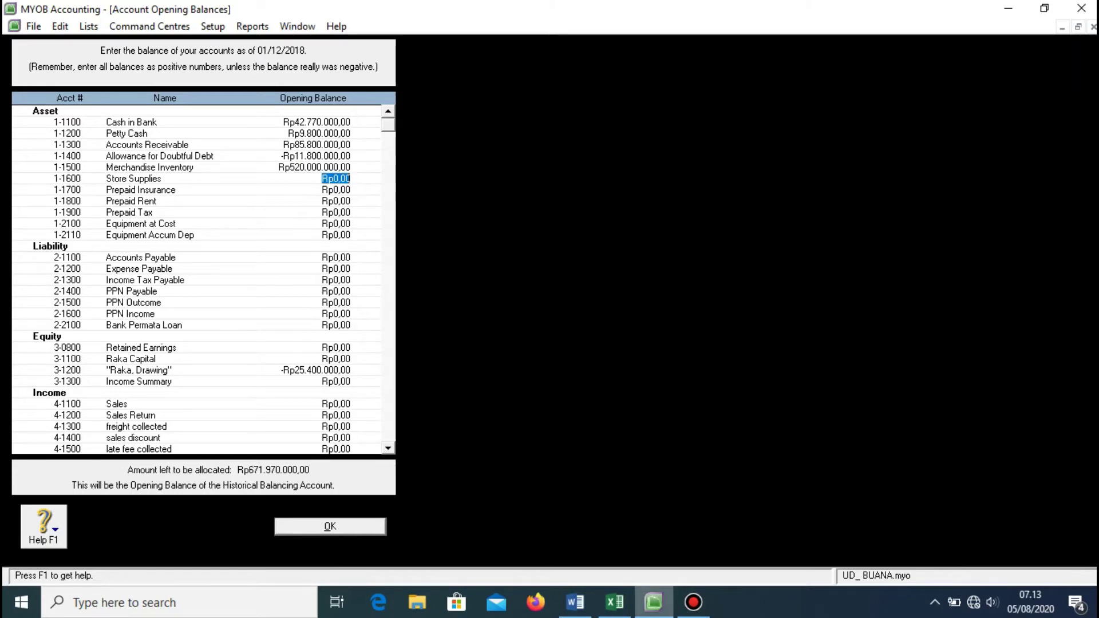
- Look up Store Supplies in the Word trial balance and set its MYOB opening balance to 9.800.000
key("alt+Tab")
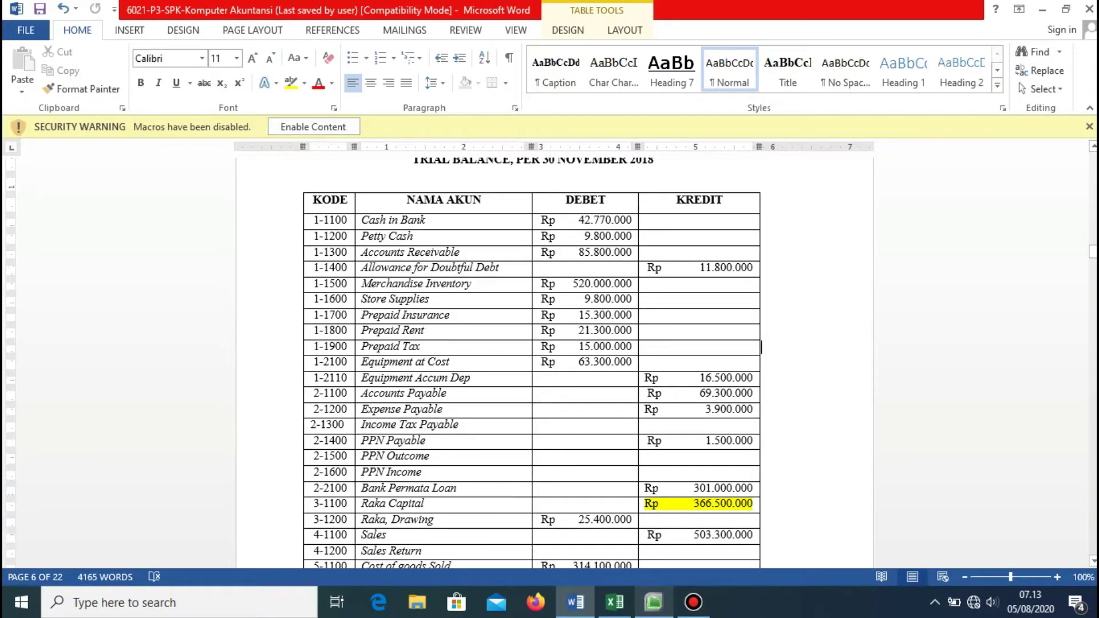
key("alt+Tab")
type("9.80")
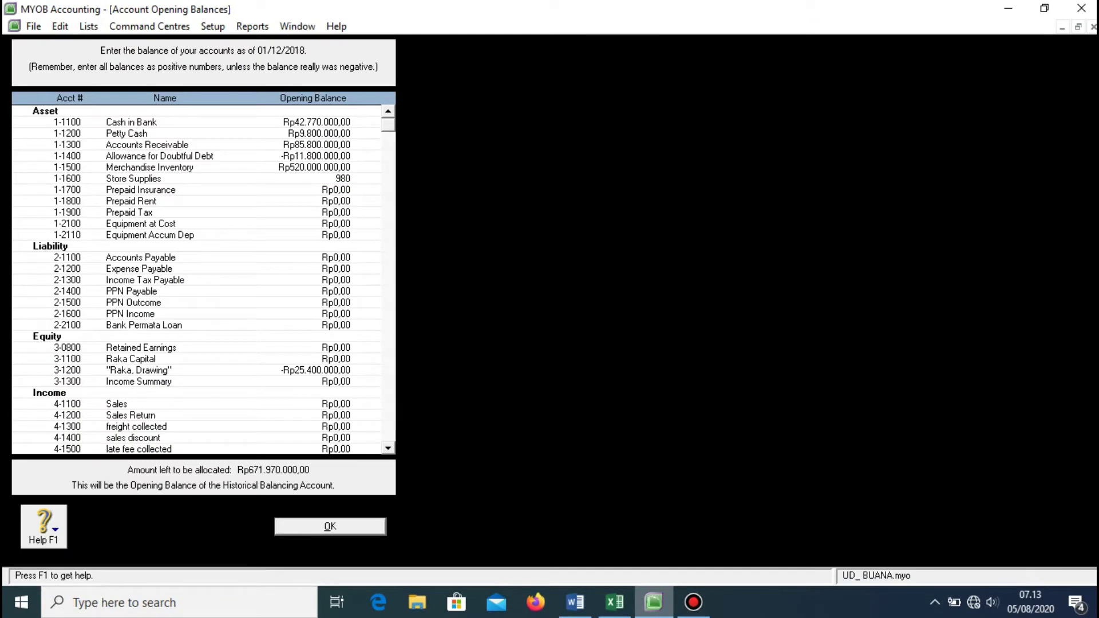
type("0.000")
key("Tab")
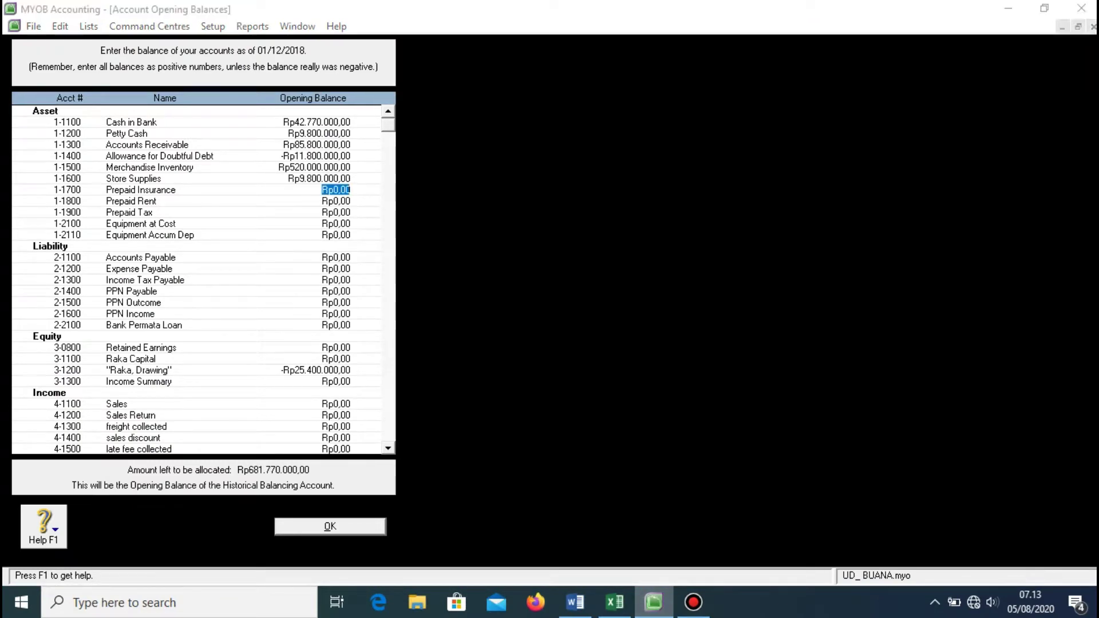
- Consult the Word trial balance and enter 1.530.000 as Prepaid Insurance's opening balance in MYOB
key("alt+Tab")
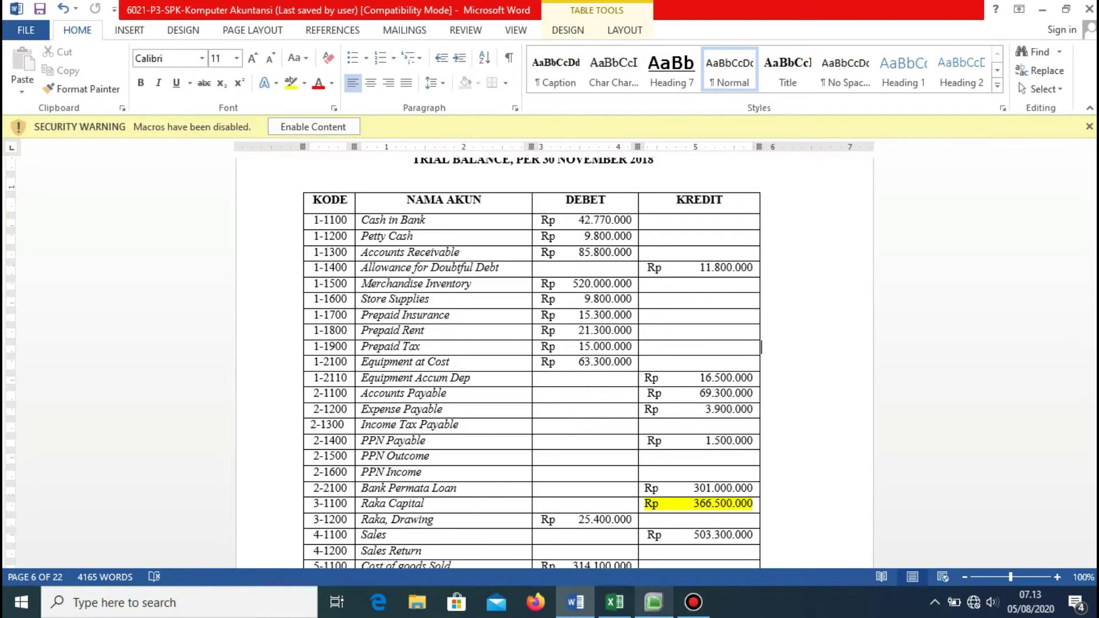
key("alt+Tab")
type("153")
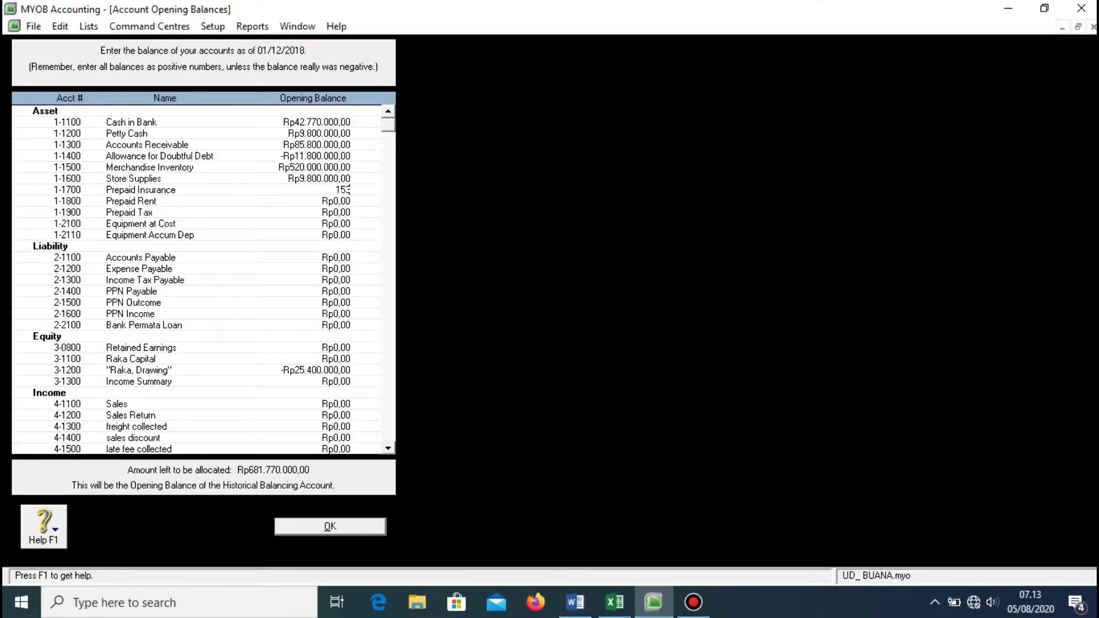
type("000")
key("Tab")
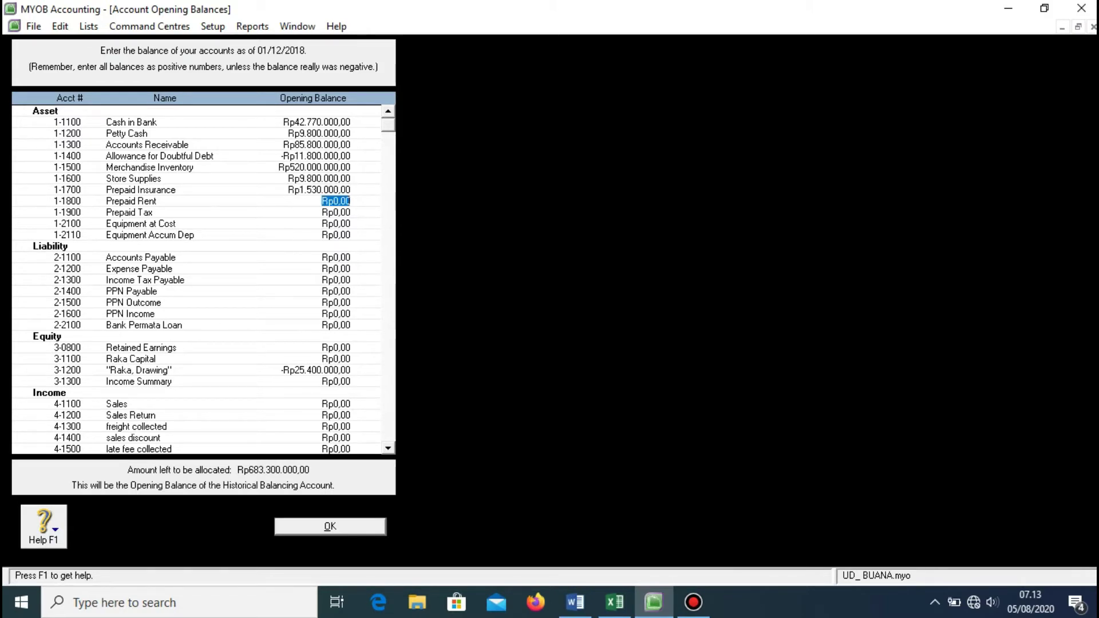
- Correct Prepaid Insurance's opening balance to 15.300.000
key("Up")
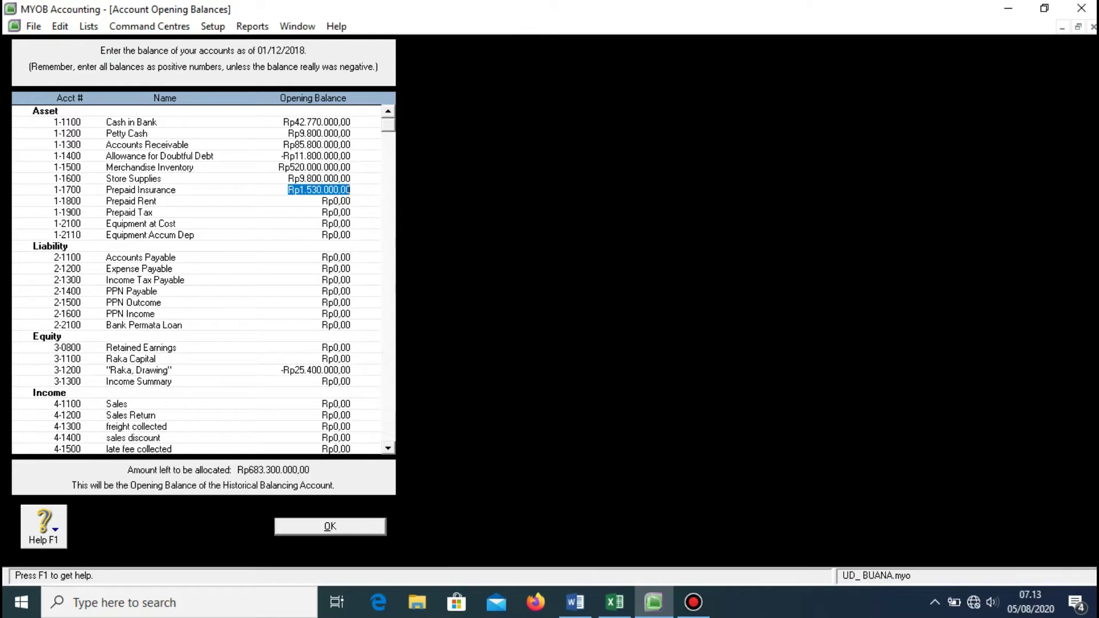
key("BackSpace")
type("156")
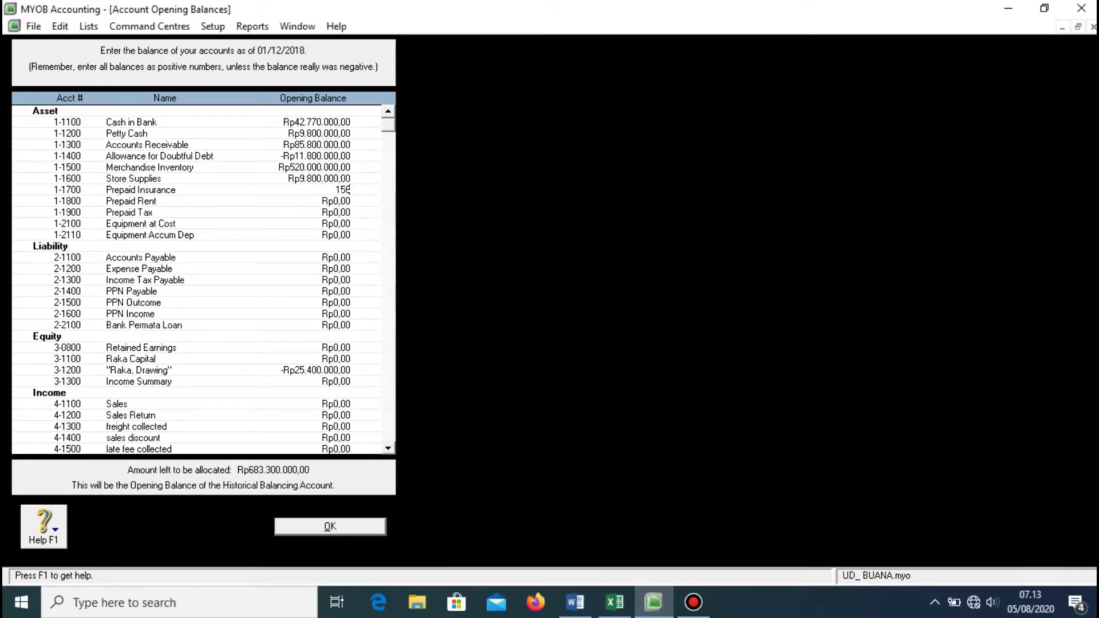
key("BackSpace")
type("300000")
key("Tab")
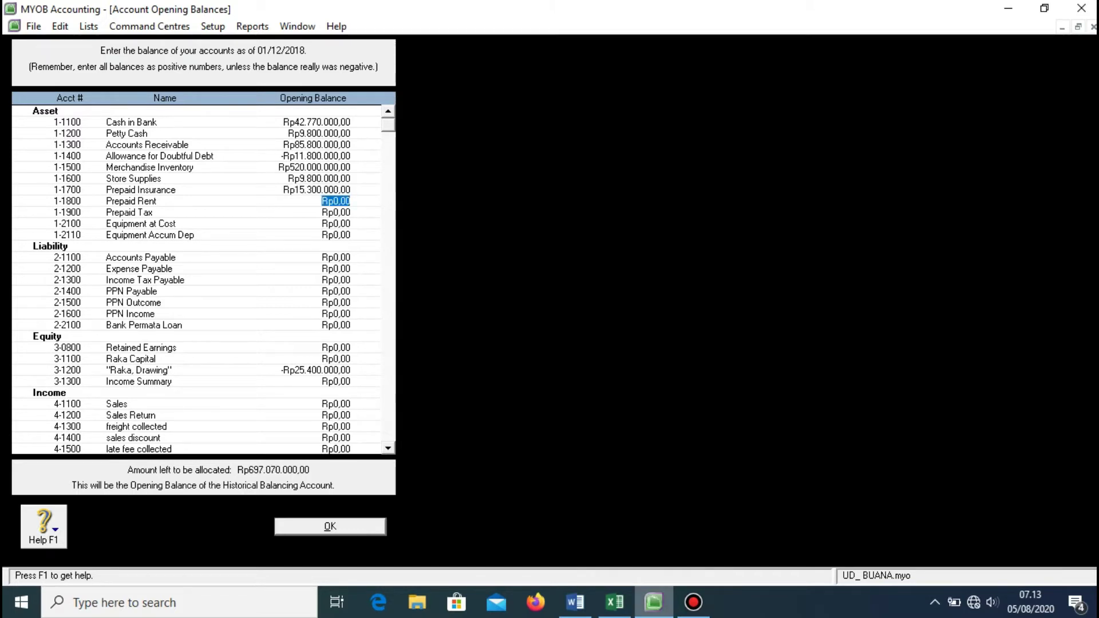
- Check the prepaid accounts in the Word trial balance and set Prepaid Rent's opening balance to 21.300.000 in MYOB
key("alt+Tab")
left_click(601, 314)
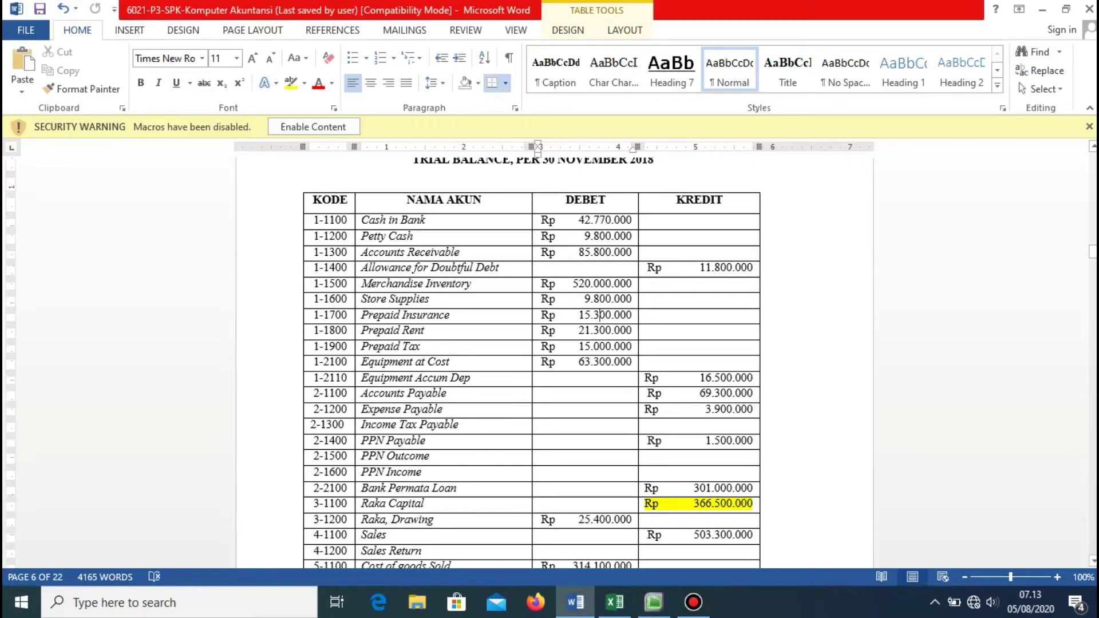
scroll(533, 360, "down", 1)
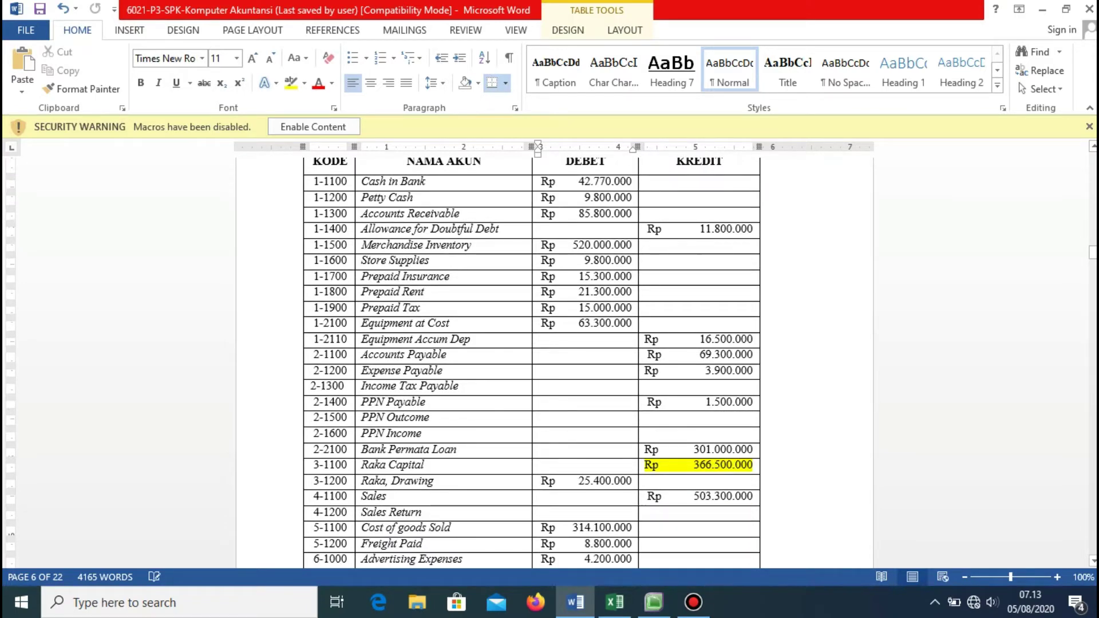
left_click(635, 544)
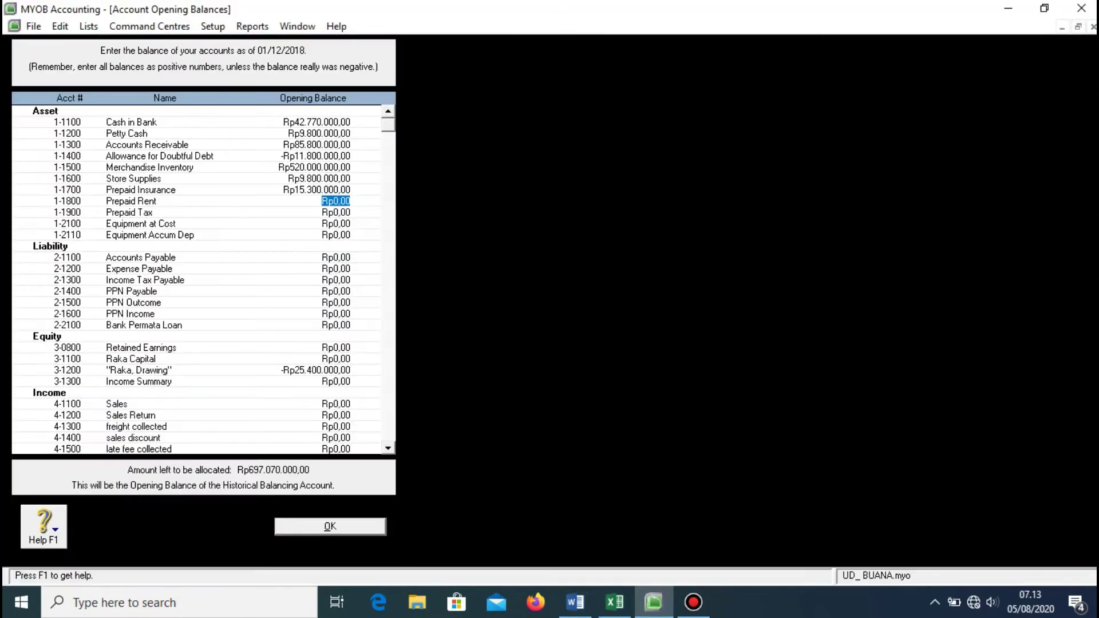
type("213000")
key("Tab")
- Using the Word trial balance, set the MYOB opening balances of Prepaid Tax to 15.000.000 and Equipment at Cost to 63.300.000
key("alt+Tab")
key("alt+Tab")
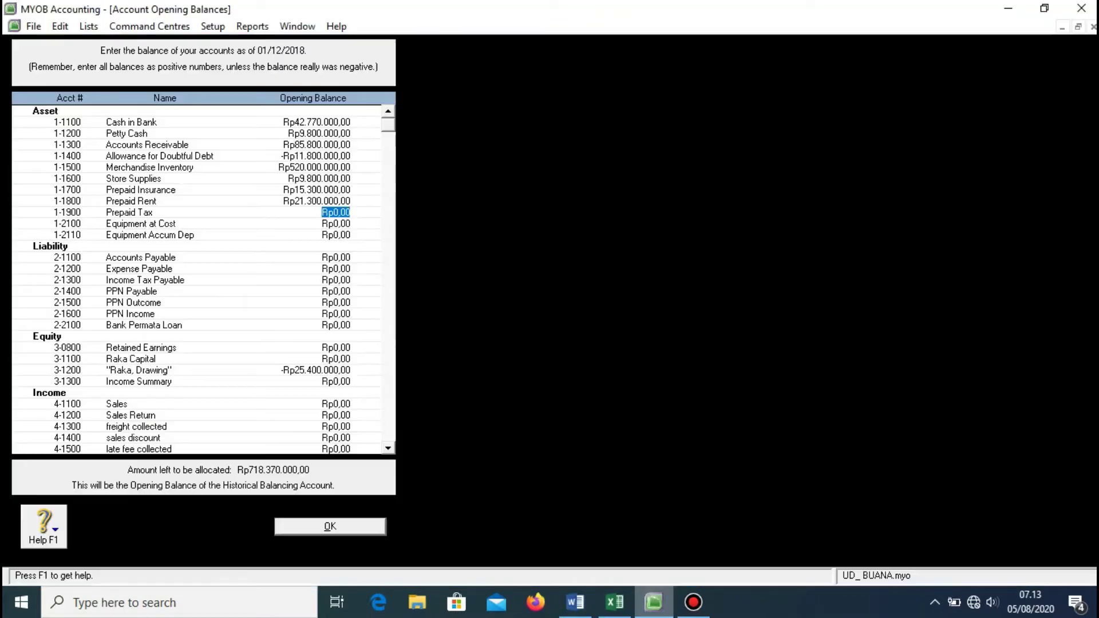
type("150000")
key("Tab")
key("alt+Tab")
key("alt+Tab")
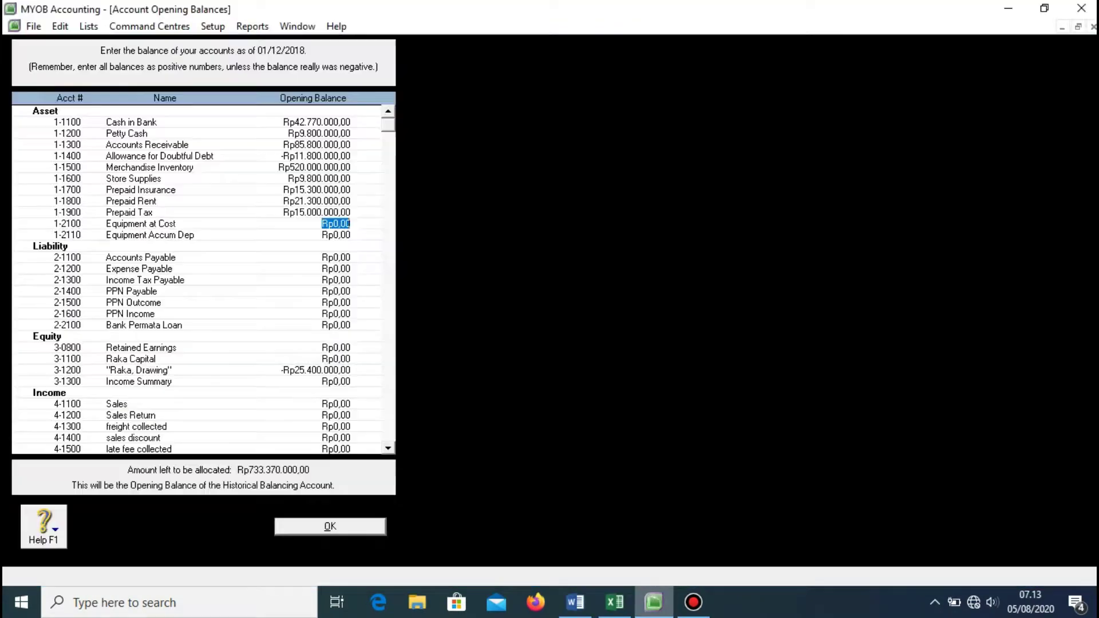
type("63.300.0")
key("Tab")
- Check the Word trial balance and set Equipment Accum Dep's opening balance to 16.500.000 in MYOB
key("alt+Tab")
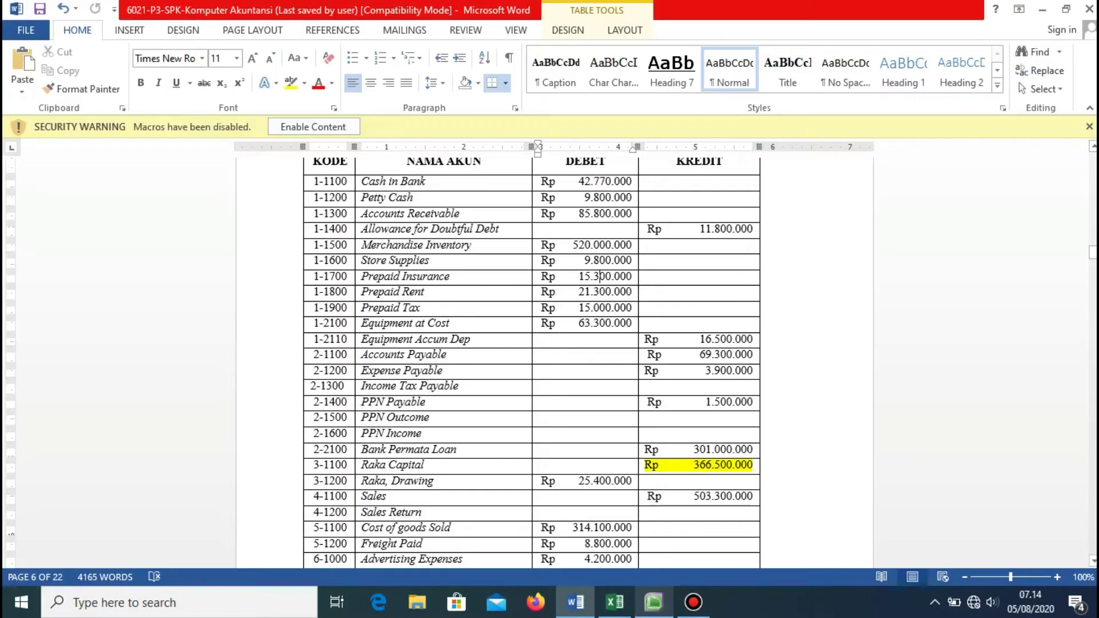
key("alt+Tab")
type("165000")
key("Tab")
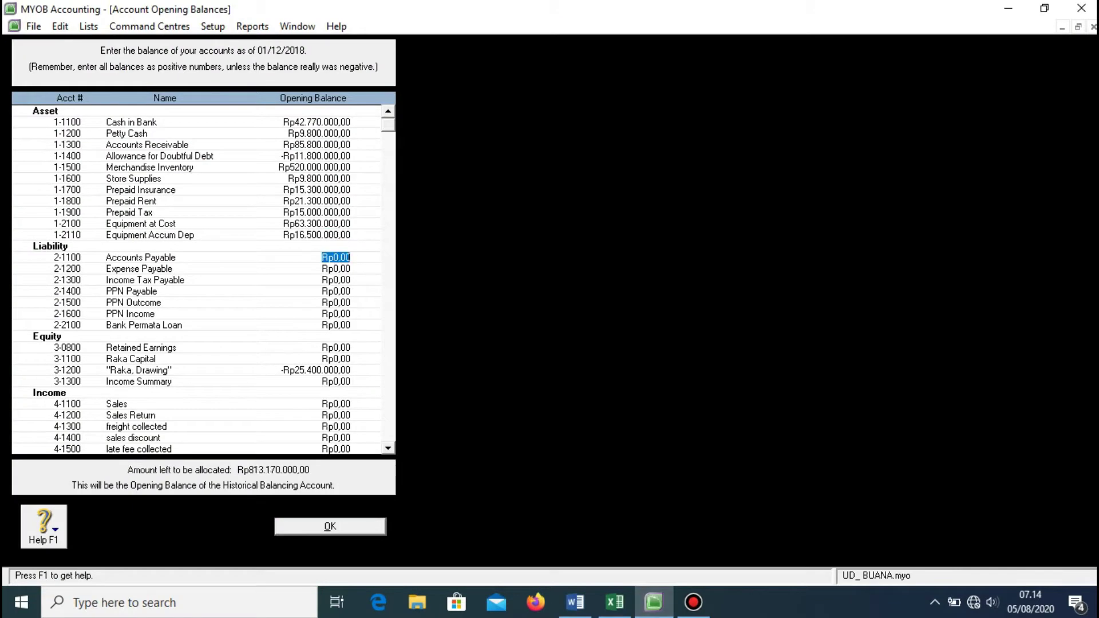
- Consult the liabilities in the Word trial balance and set Accounts Payable's opening balance to 69.300.000 in MYOB
key("alt+Tab")
key("alt+Tab")
key("alt+Tab")
scroll(493, 366, "down", 2)
key("alt+Tab")
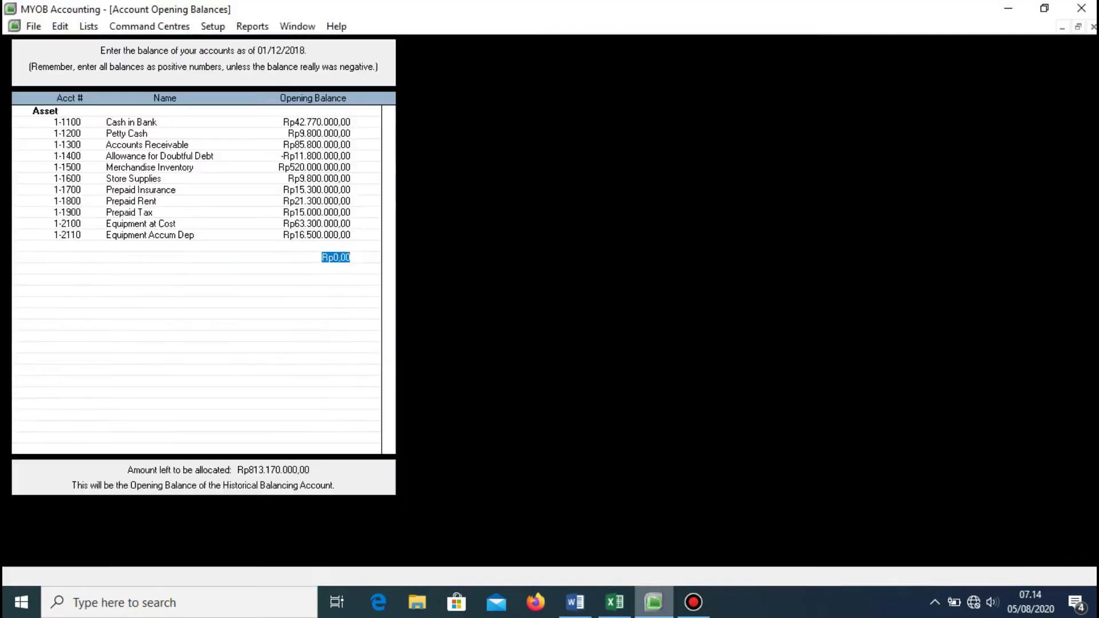
type("6930000")
key("Tab")
- Using the Word trial balance, set the MYOB opening balances of Expense Payable to 3.900.000 and PPN Payable to 1.500.000
key("alt+Tab")
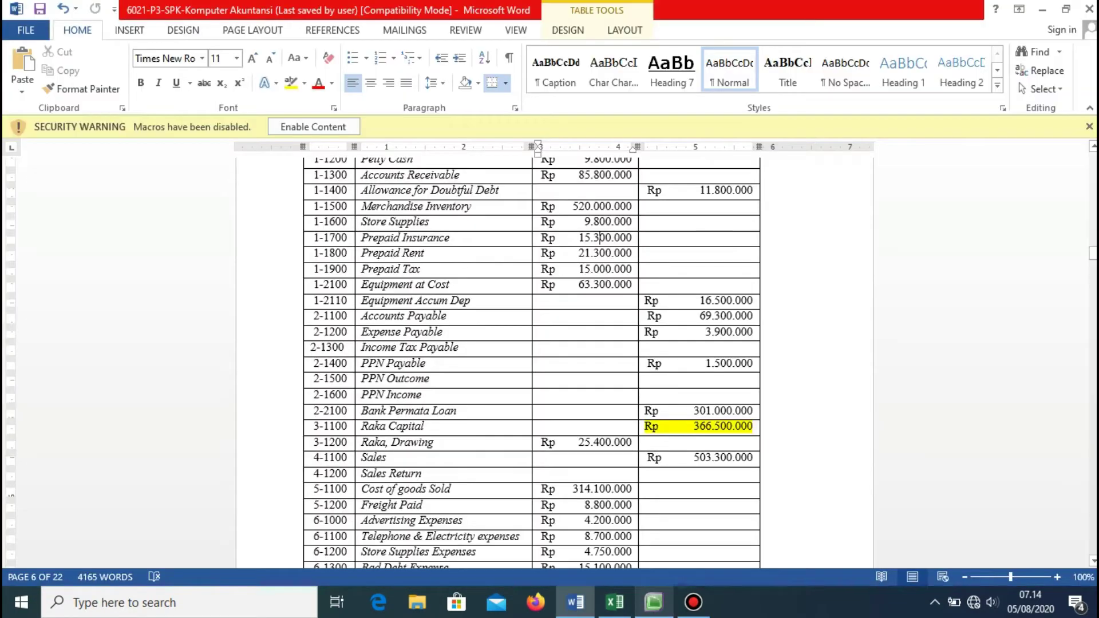
key("alt+Tab")
type("39000")
key("alt+Tab")
key("alt+Tab")
key("Tab")
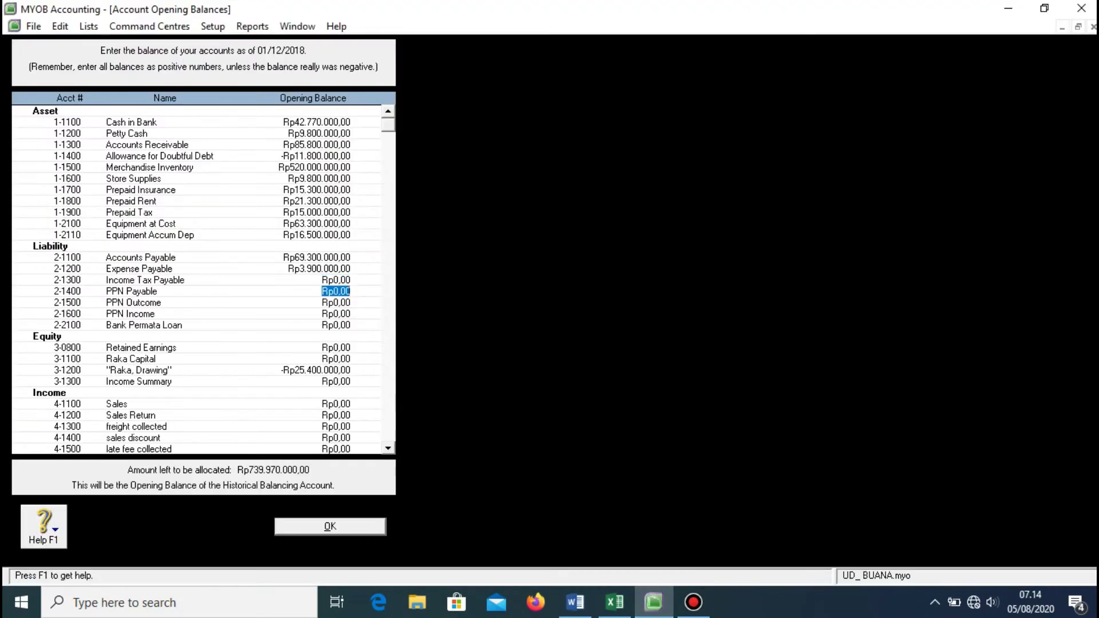
type("1500000")
key("Tab")
- Check the Word trial balance and set Bank Permata Loan's opening balance to 301.000.000 in MYOB, leaving PPN Outcome and PPN Income empty
key("alt+Tab")
key("alt+Tab")
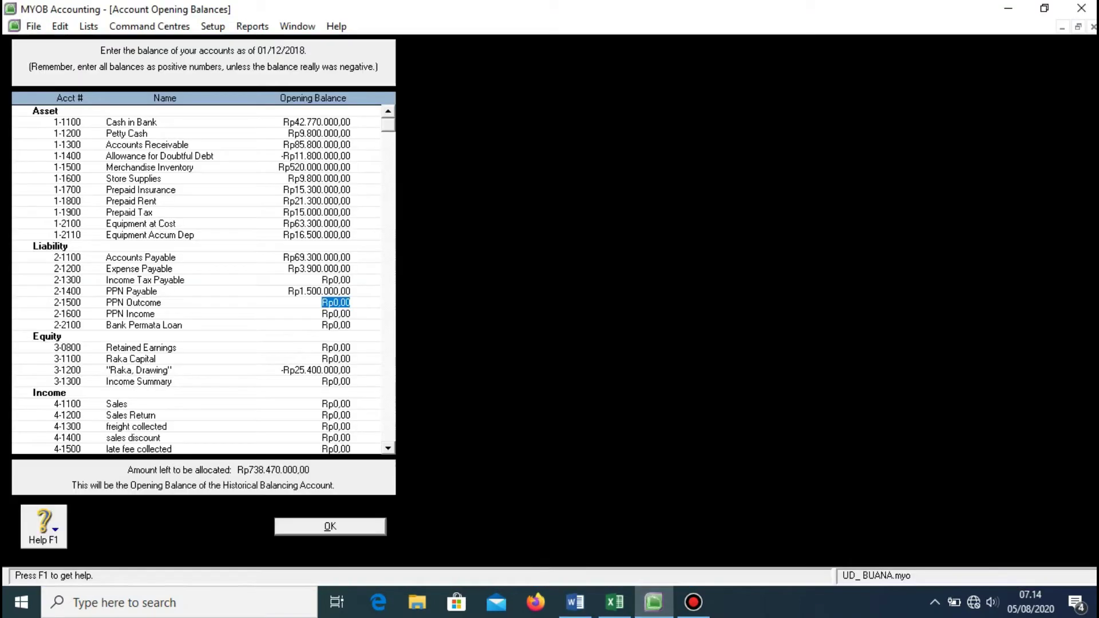
key("Tab")
key("Tab")
type("301.000.000")
key("Tab")
- Consult the Word trial balance and set the owner's capital account's opening balance to 366.500.000 in MYOB, skipping Retained Earnings
key("alt+Tab")
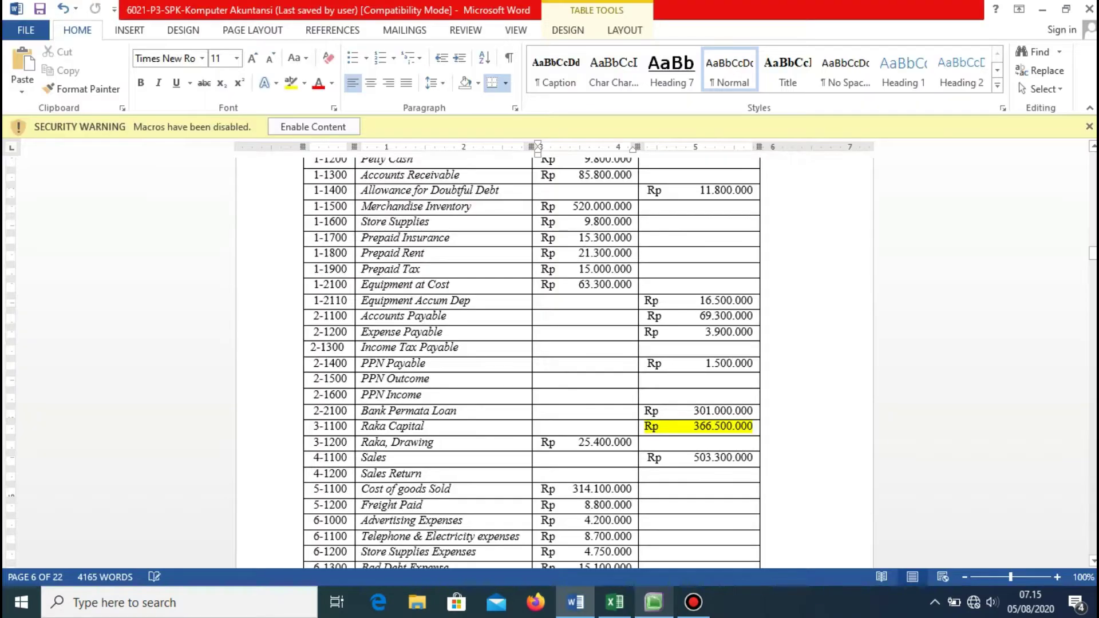
key("alt+Tab")
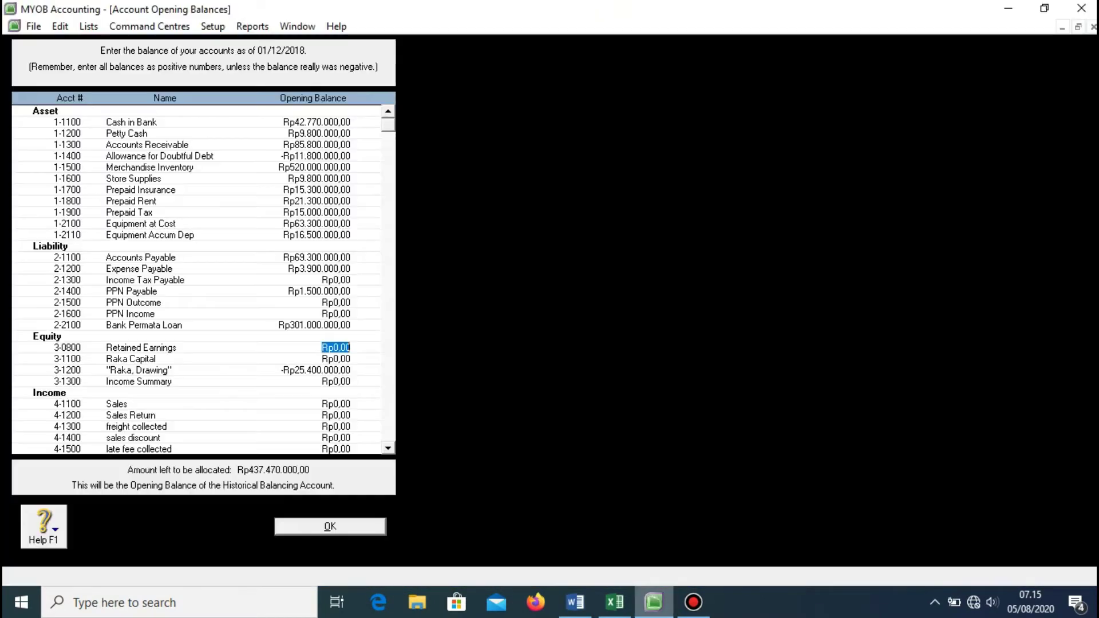
key("Tab")
type("366.500.000")
key("Tab")
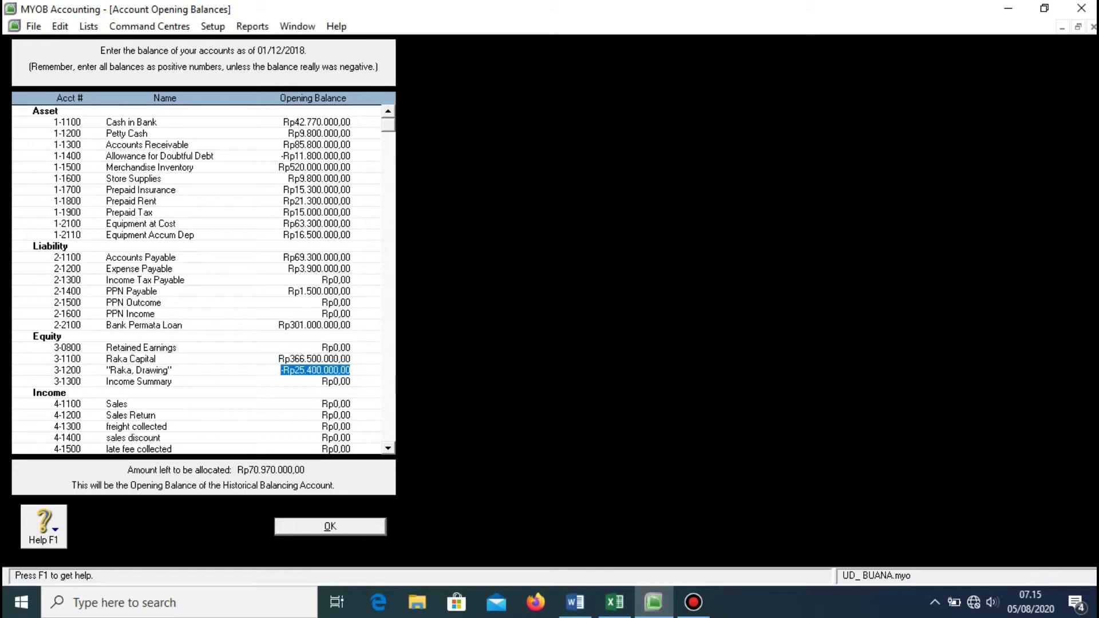
- Compare the Word trial balance with the opening balances entered in MYOB, from the assets down to the owner's drawing account
key("alt+Tab")
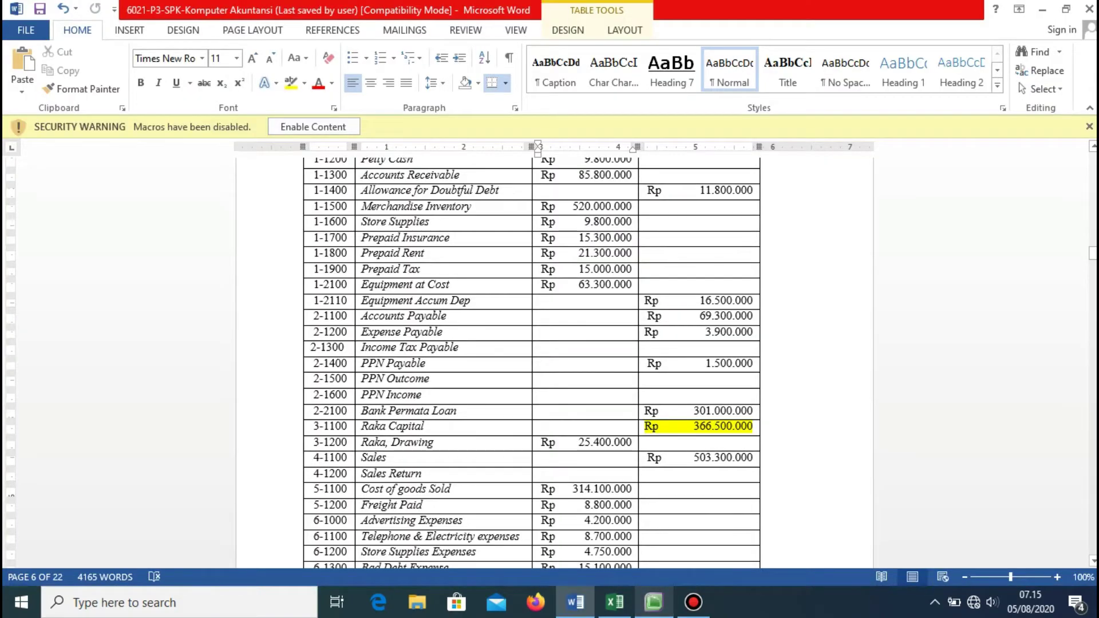
key("alt+Tab")
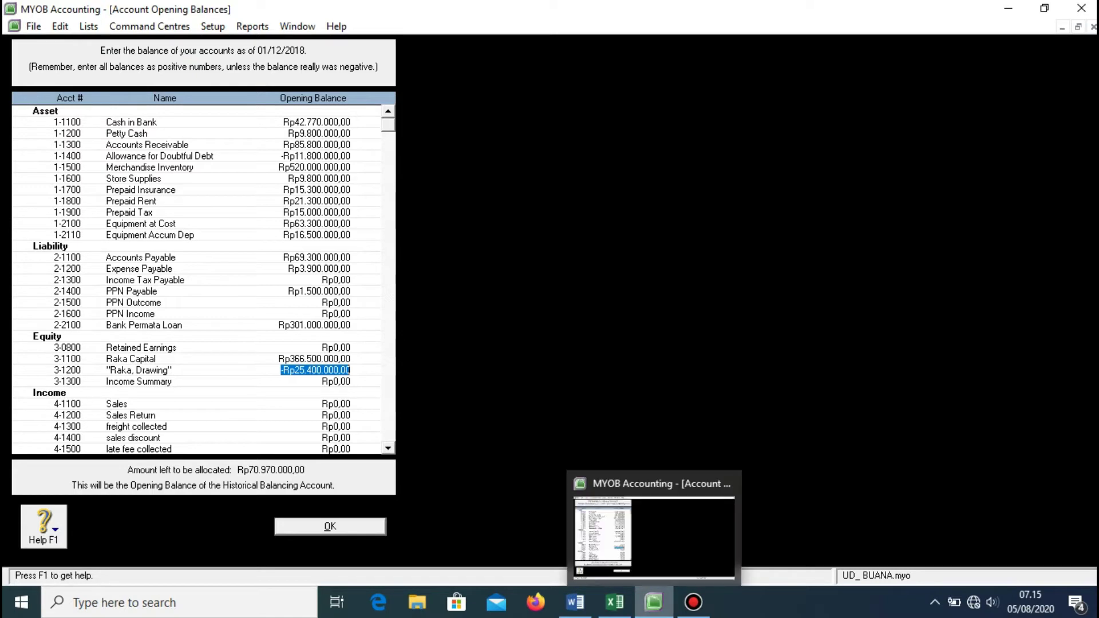
left_click(654, 602)
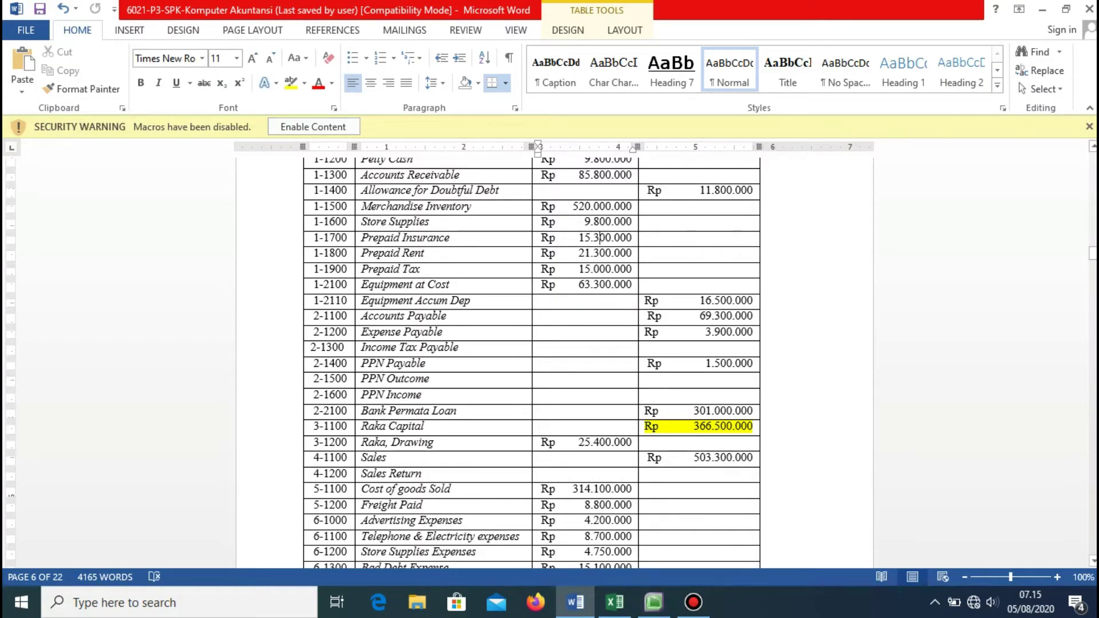
scroll(532, 355, "up", 5)
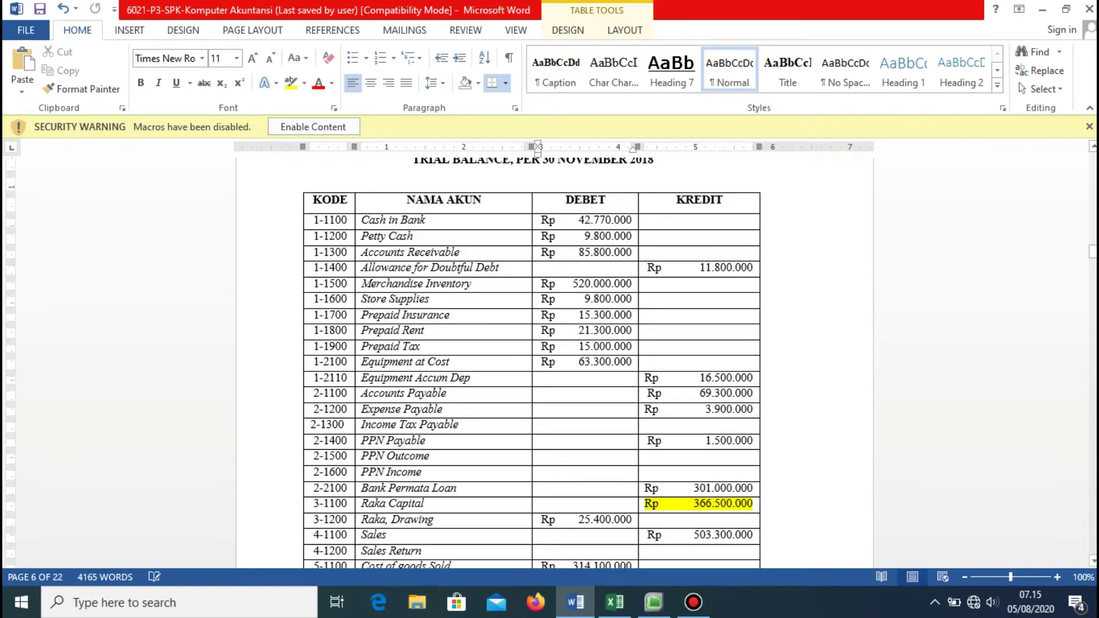
scroll(533, 355, "down", 4)
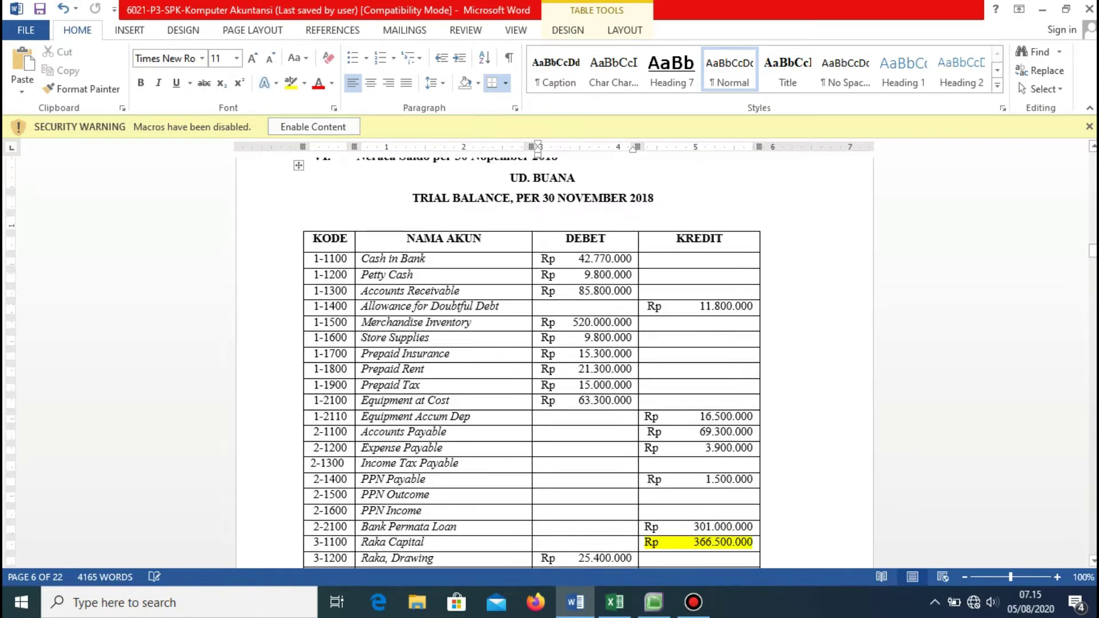
scroll(602, 353, "up", 2)
scroll(600, 353, "down", 2)
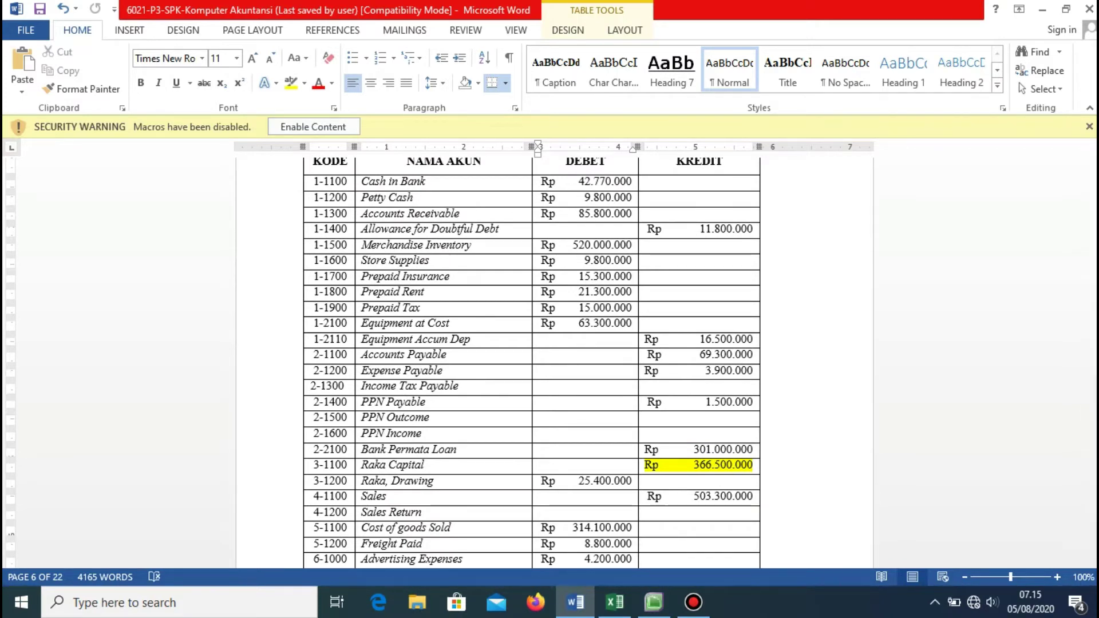
mouse_move(654, 602)
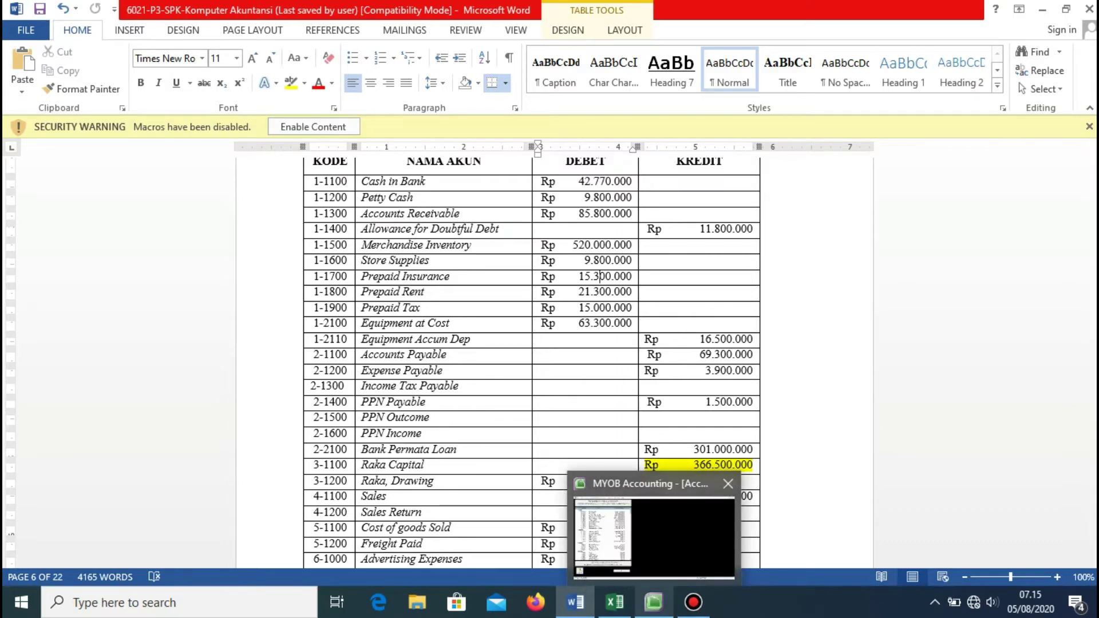
left_click(654, 602)
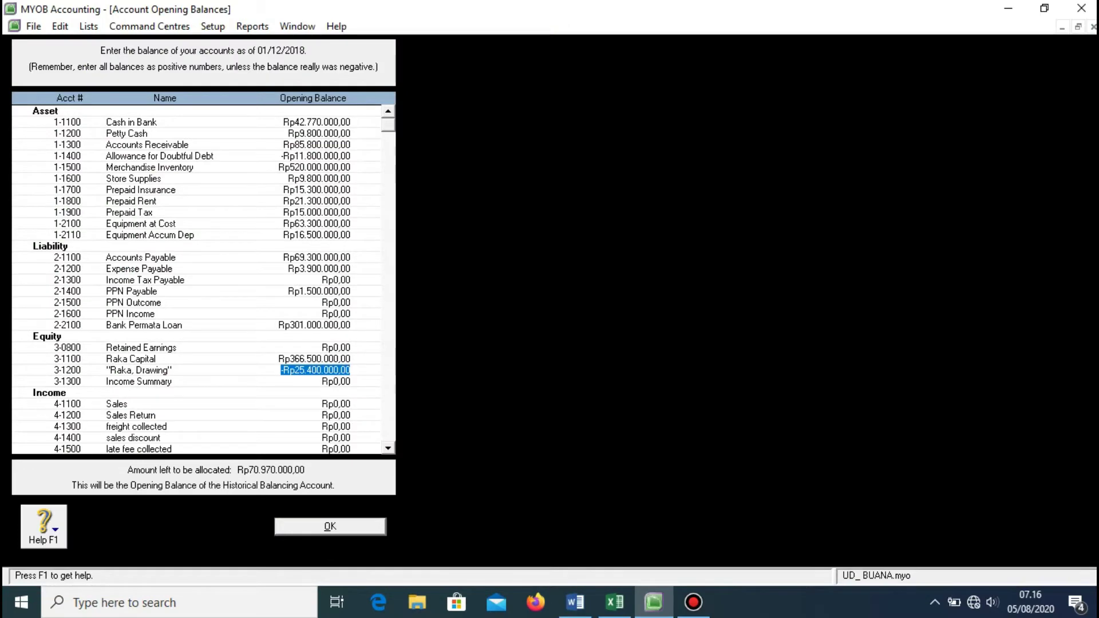
- Check the Word trial balance and set the Sales account's opening balance to 503.300.000 in MYOB, leaving Income Summary empty
scroll(197, 279, "down", 2)
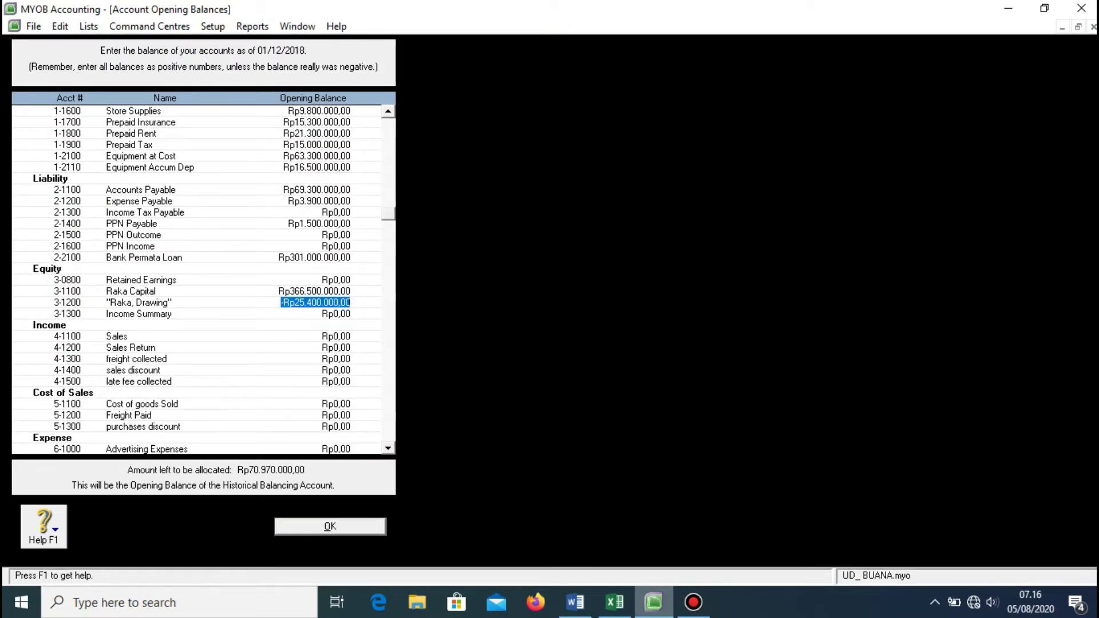
key("alt+Tab")
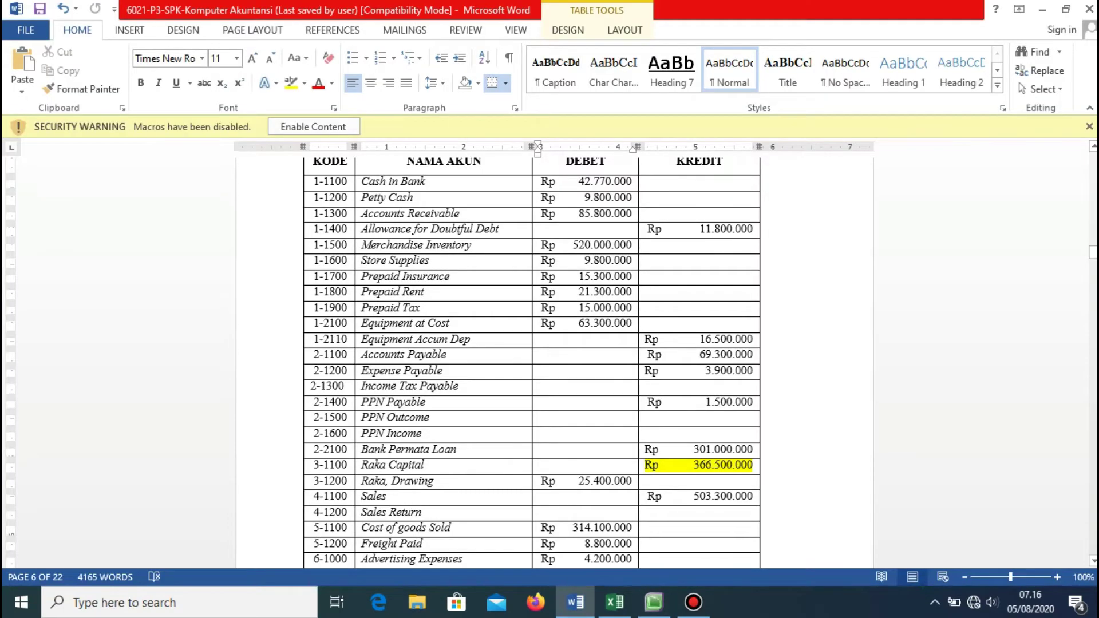
key("alt+Tab")
key("Tab")
key("Tab")
type("503300000")
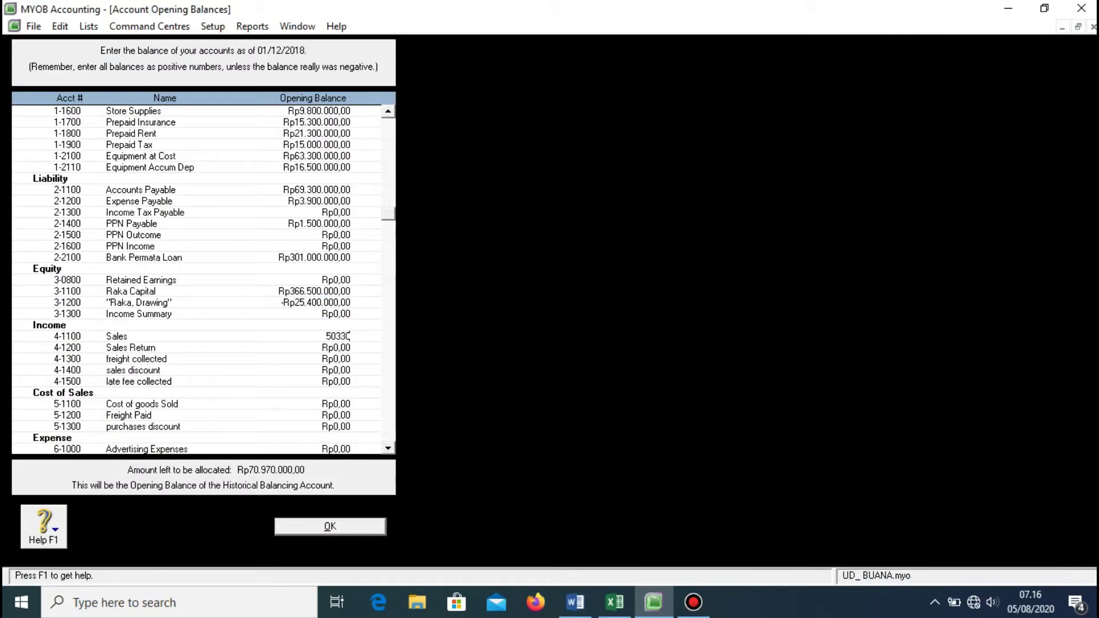
key("Tab")
- Consult the Word trial balance and set Cost of goods Sold to 314.100.000 in MYOB, skipping Sales Return and the other income accounts
key("alt+Tab")
key("alt+Tab")
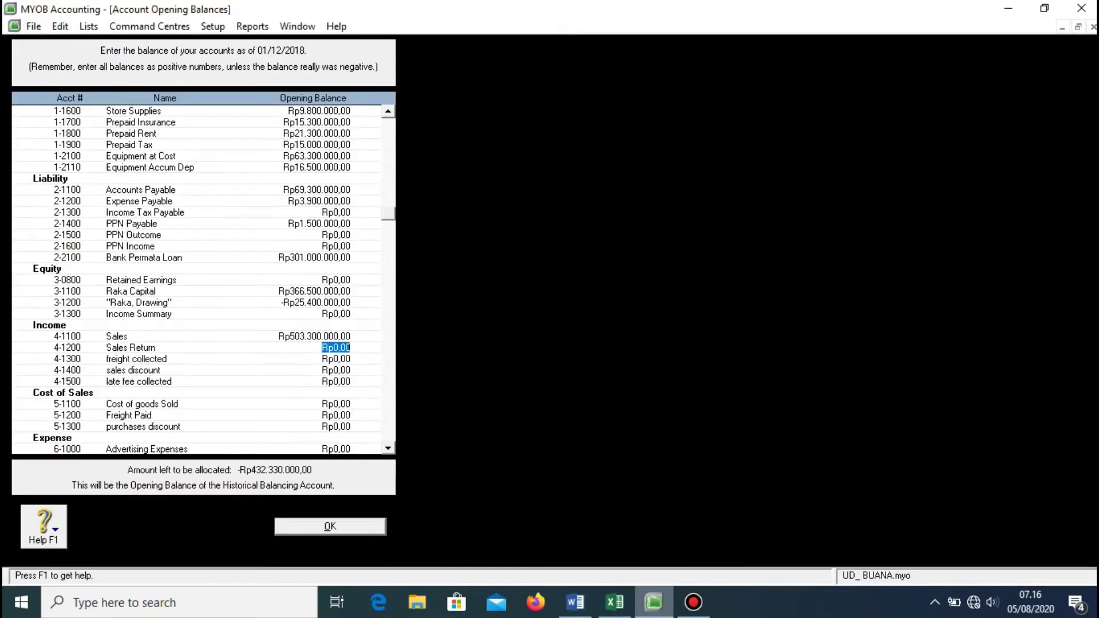
key("alt+Tab")
scroll(535, 361, "down", 5)
key("alt+Tab")
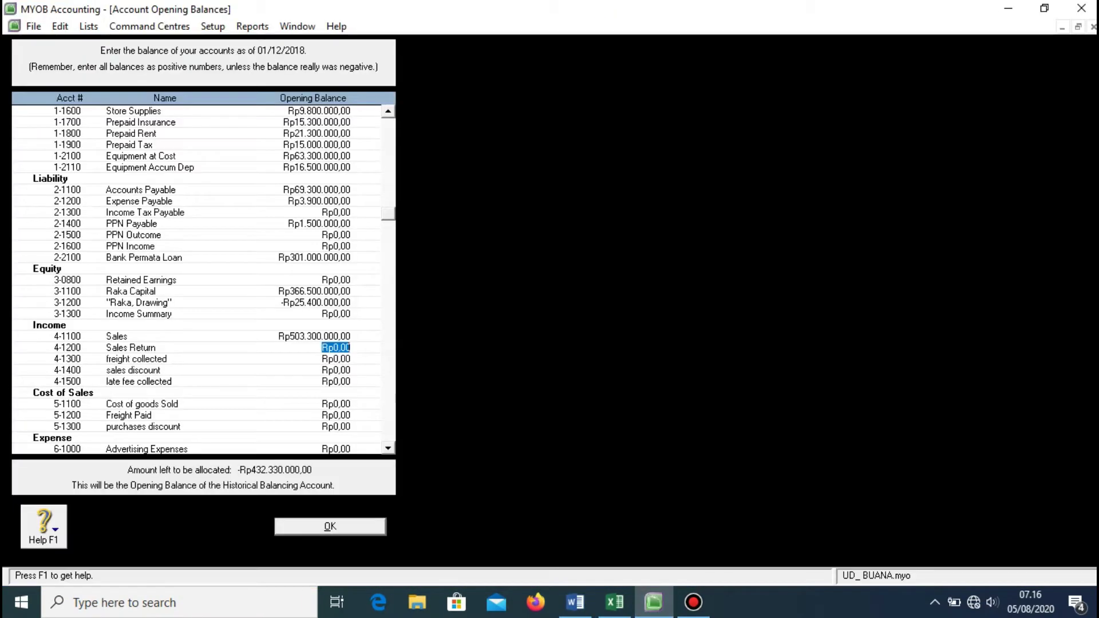
key("Tab")
key("alt+Tab")
key("alt+Tab")
key("Tab")
key("Tab")
key("Tab")
key("alt+Tab")
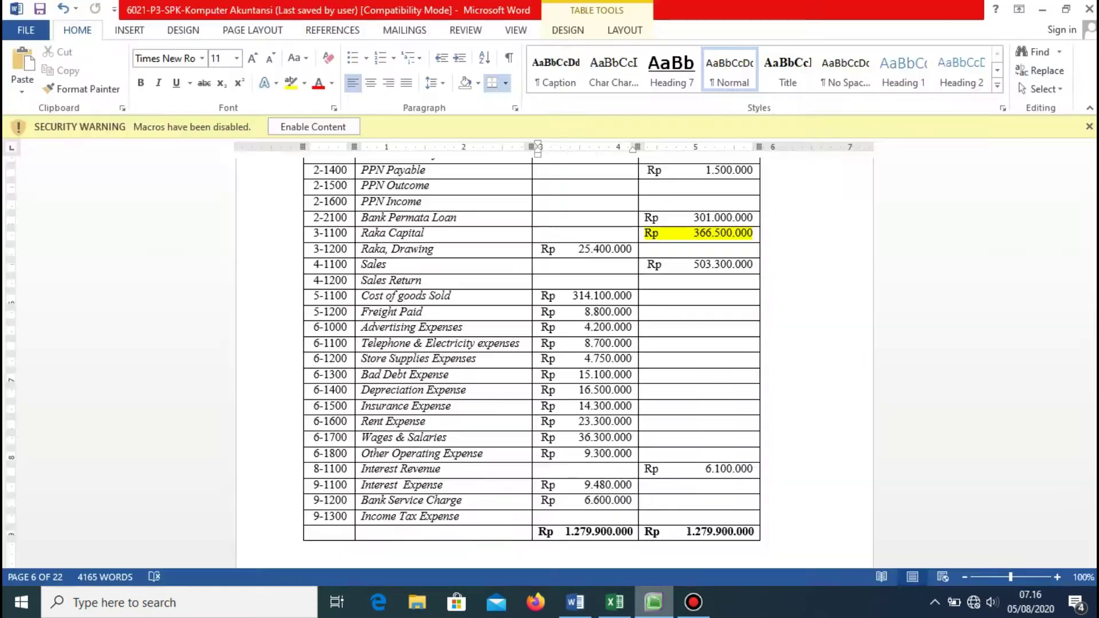
key("alt+Tab")
type("314")
key("alt+Tab")
key("alt+Tab")
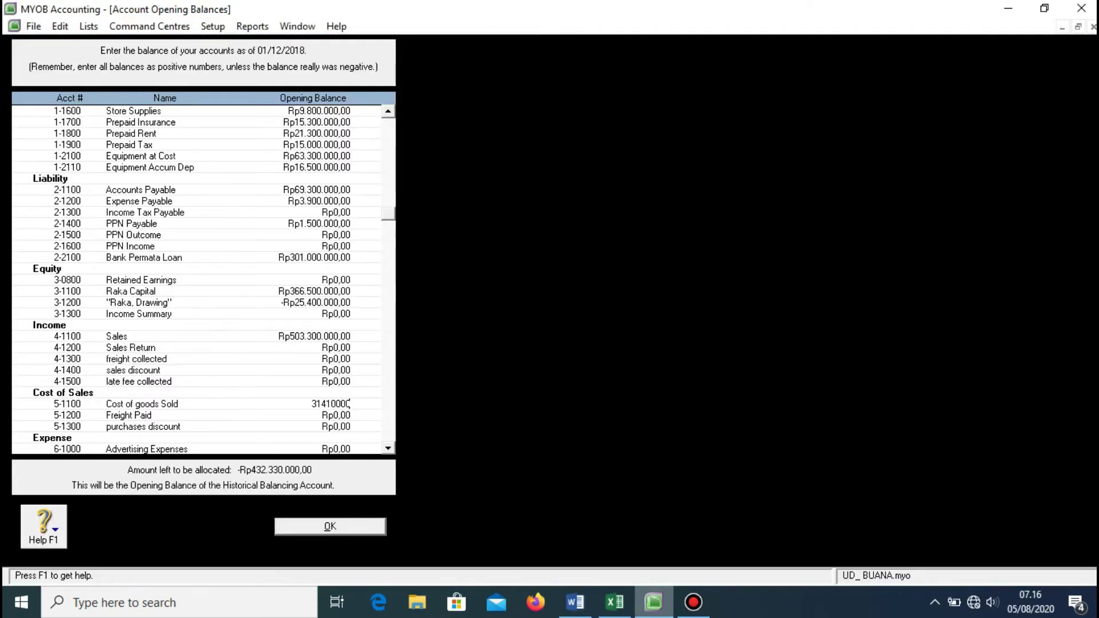
key("Tab")
- Using the Word trial balance, set MYOB's Freight Paid to 8.800.000 and Advertising Expenses to 4.200.000, leaving purchases discount empty
key("alt+Tab")
key("alt+Tab")
type("8800000")
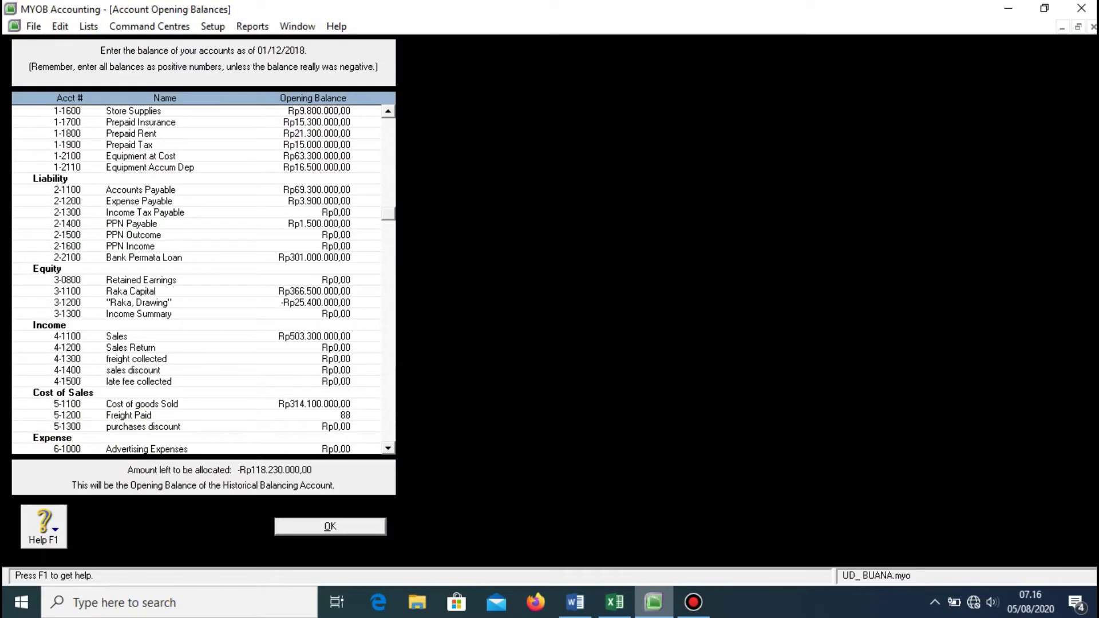
key("Tab")
key("alt+Tab")
key("alt+Tab")
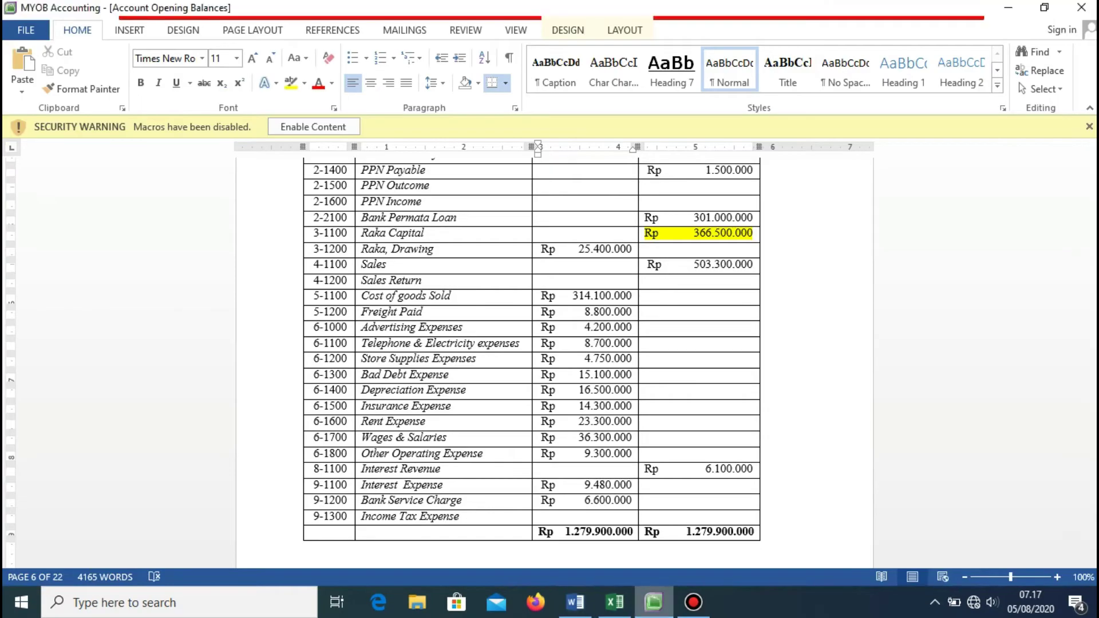
key("Tab")
type("4200000")
key("Tab")
- Set the MYOB opening balances of Telephone & Electricity expenses to 8.700.000 and Store Supplies Expenses to 4.750.000, following the Word trial balance
key("alt+Tab")
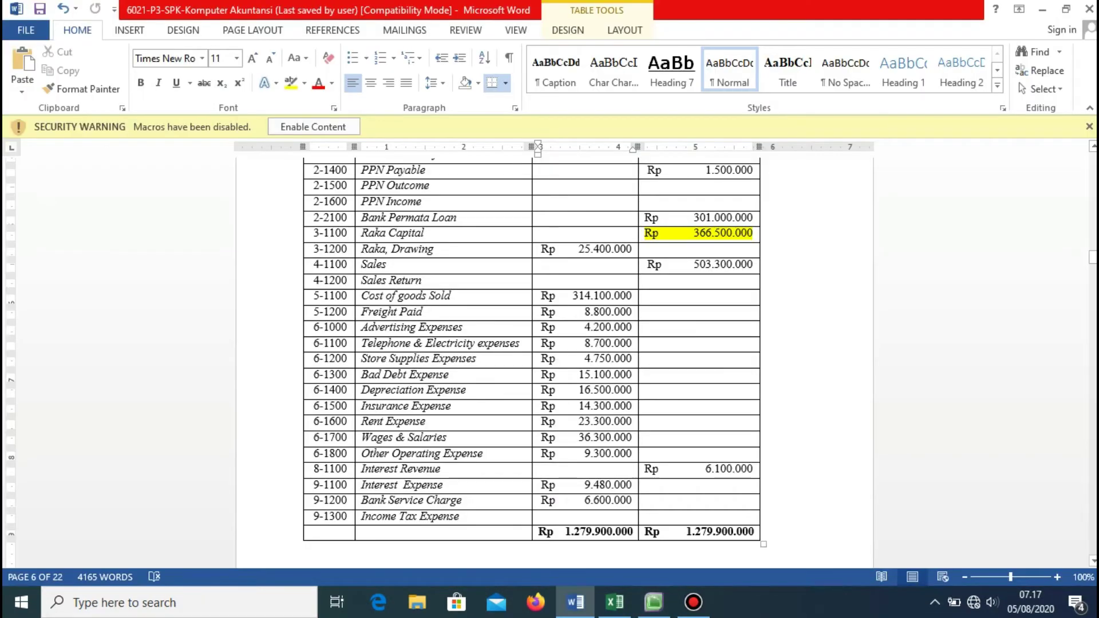
key("alt+Tab")
type("8700000")
key("Tab")
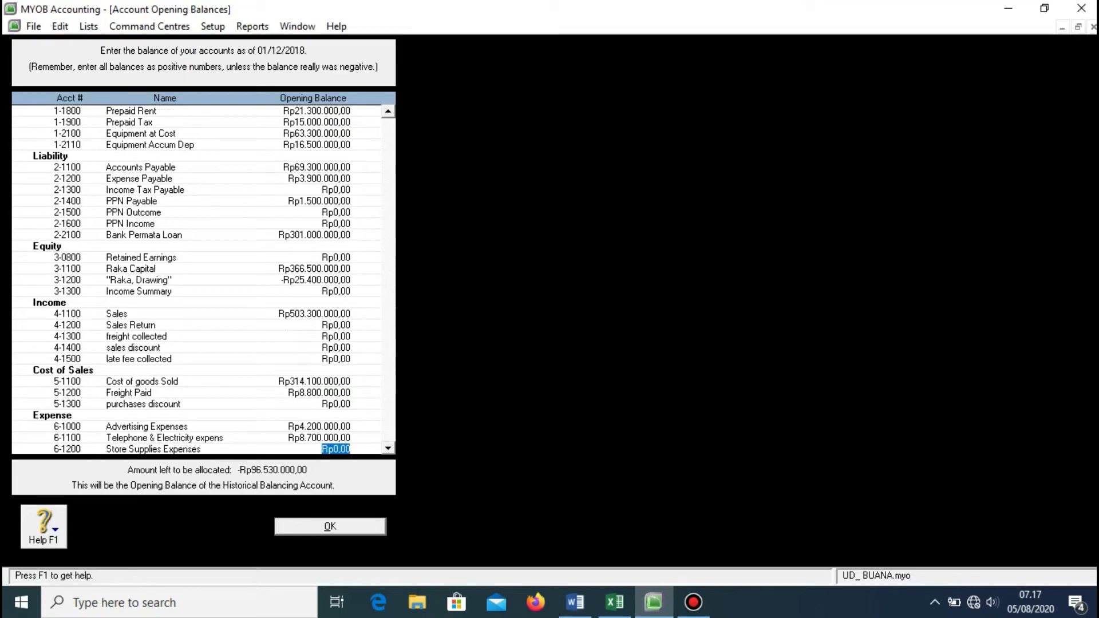
key("alt+Tab")
type("4750000")
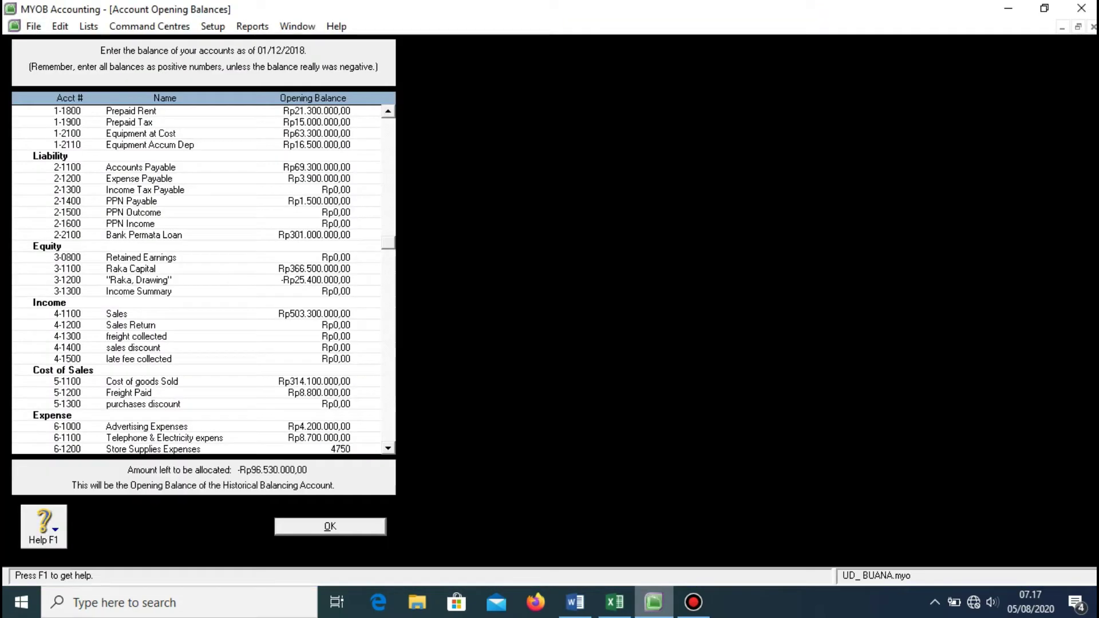
key("Tab")
- Using the Word trial balance, set the MYOB opening balances of Bad Debt Expense to 15.100.000 and Depreciation Expense to 16.500.000
key("alt+Tab")
key("alt+Tab")
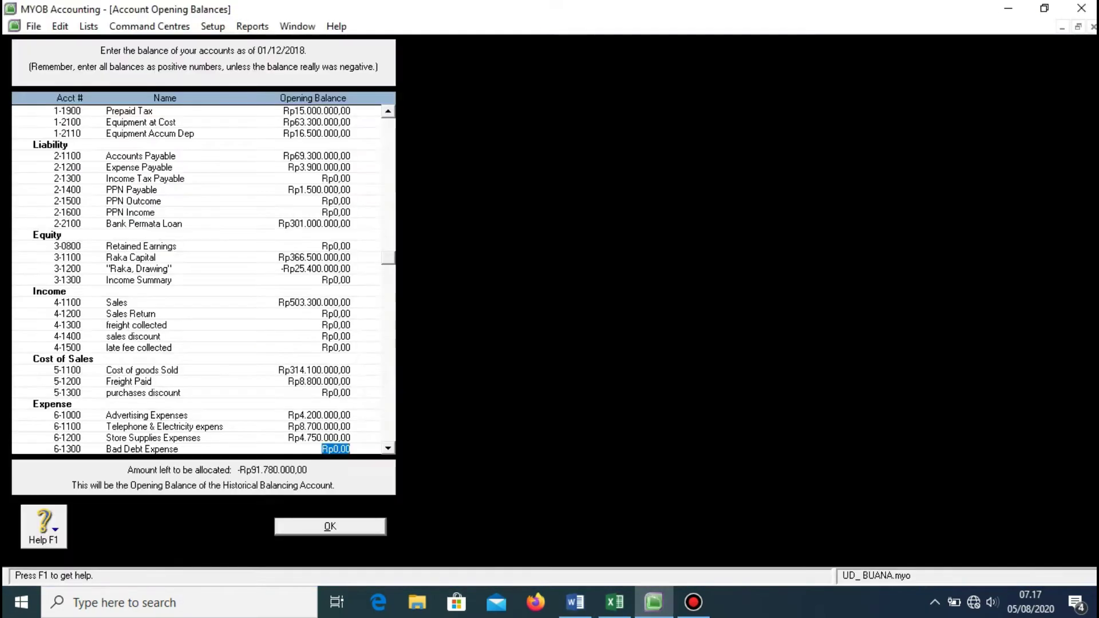
type("15100000")
key("Tab")
key("alt+Tab")
key("alt+Tab")
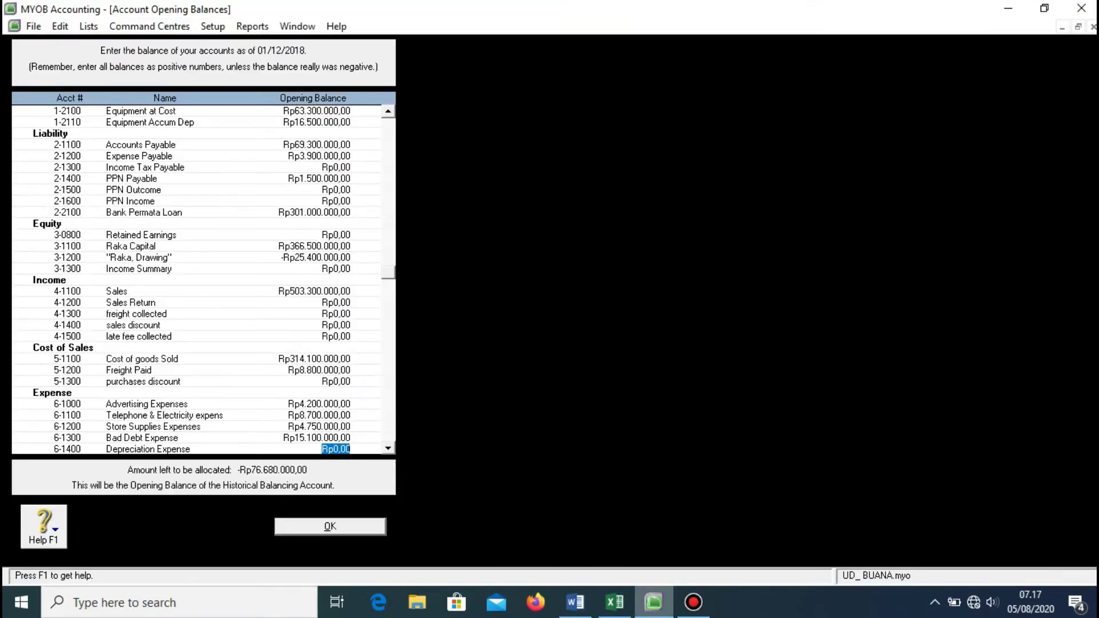
type("16.500.000")
key("Tab")
- Consult the Word trial balance and set the MYOB opening balances of Insurance Expense to 14.300.000 and Rent Expense to 23.300.000
key("alt+Tab")
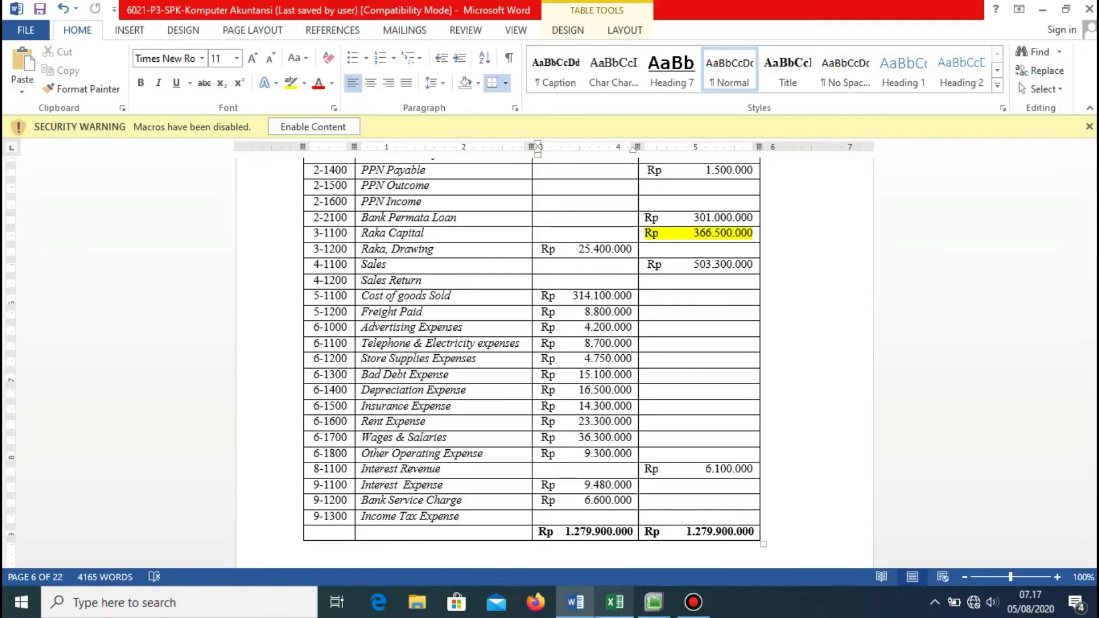
key("alt+Tab")
type("14300000")
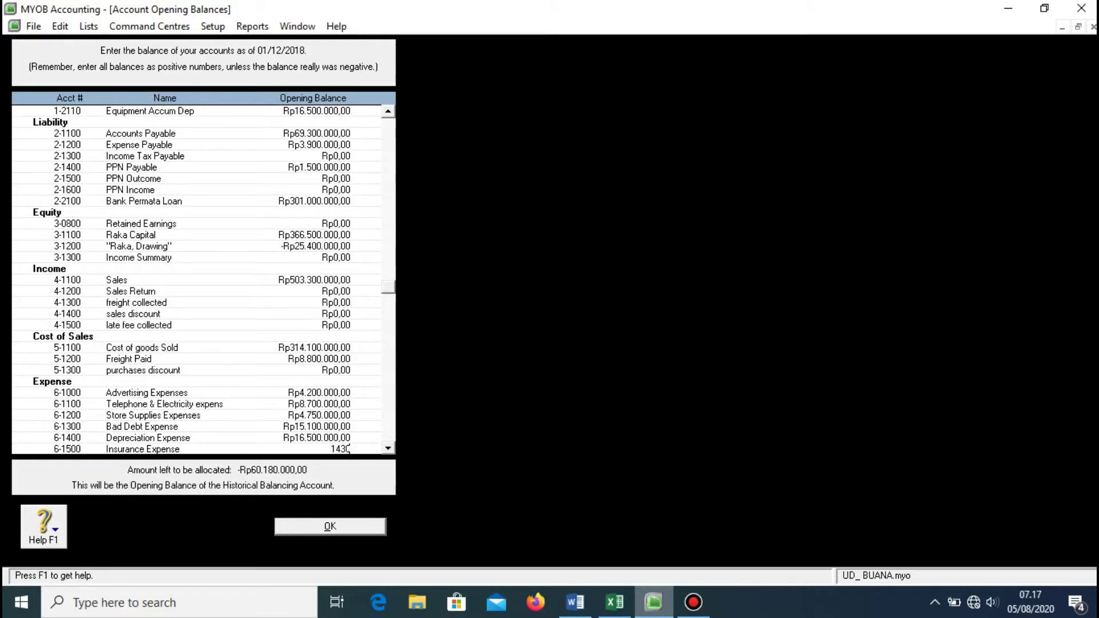
key("Tab")
key("alt+Tab")
key("alt+Tab")
type("2")
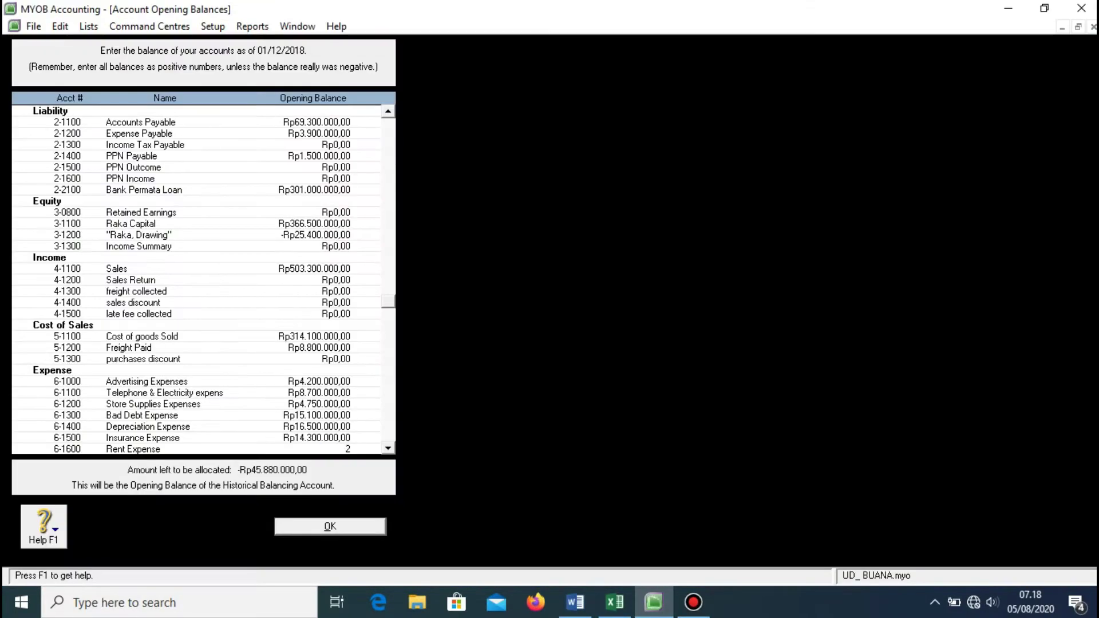
type("3.300.000")
key("Tab")
- Check the Word trial balance and set MYOB's Wages & Salaries to 36.300.000 and Other Operating Expense to 9.300.000
key("alt+Tab")
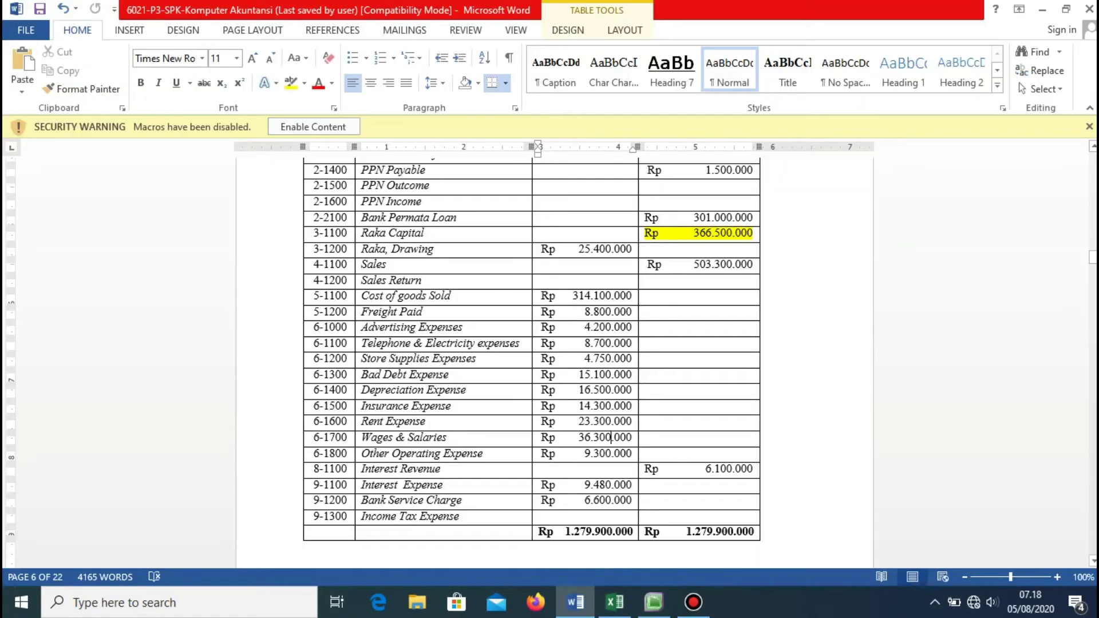
key("alt+Tab")
type("36300000")
key("Tab")
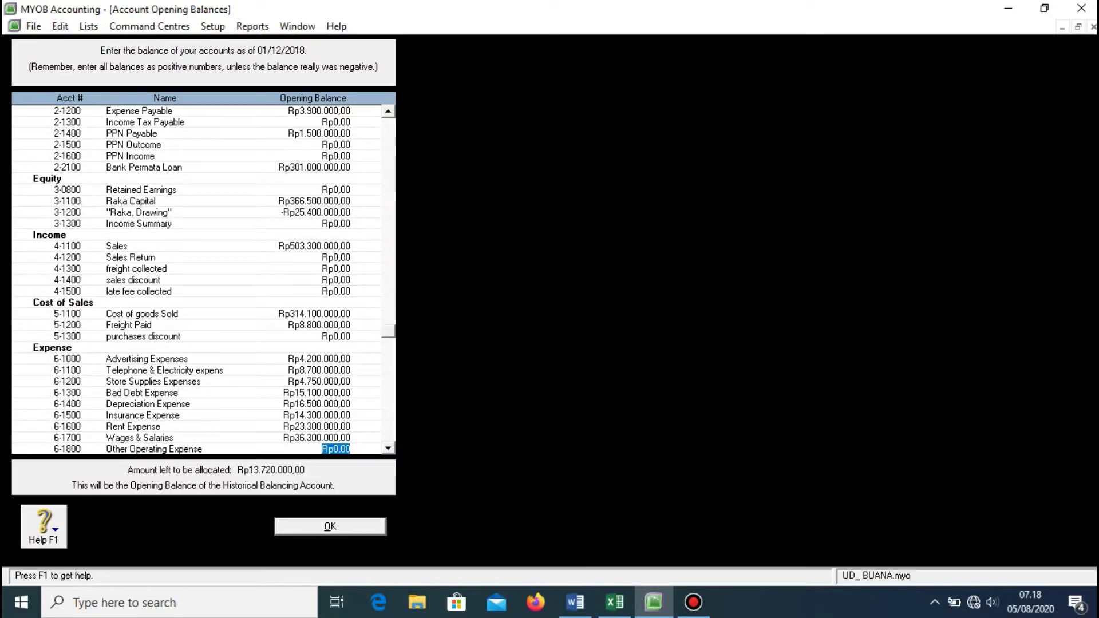
key("alt+Tab")
key("alt+Tab")
type("9300000")
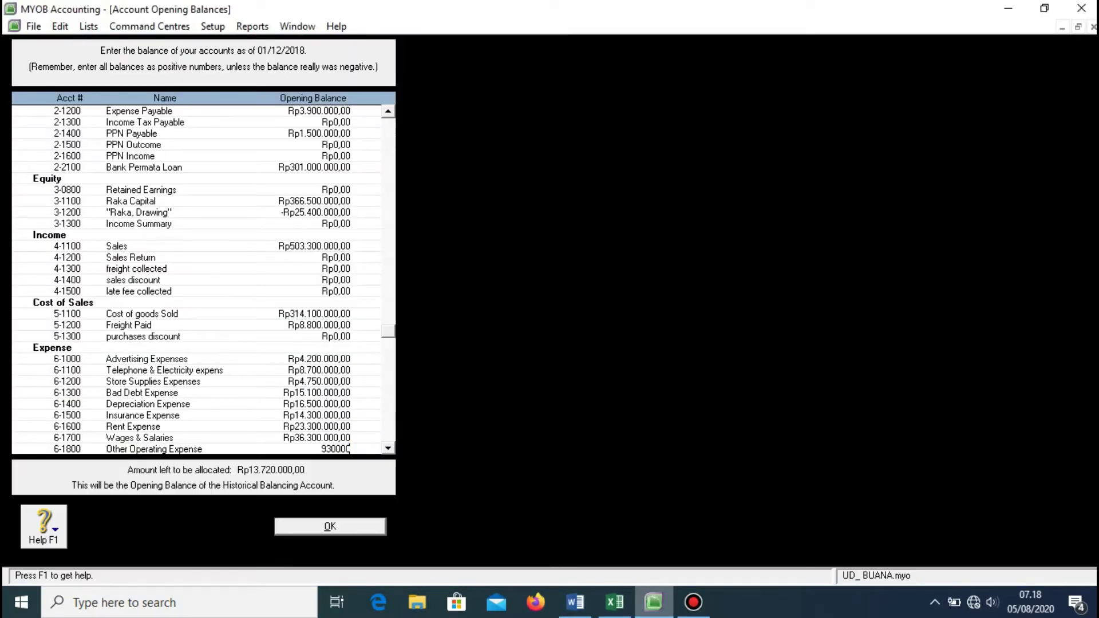
key("Tab")
- Using the Word trial balance, set the MYOB opening balances of Interest Revenue to 6.100.000 and Interest Expense to 9.480.000
key("alt+Tab")
key("alt+Tab")
type("6100000")
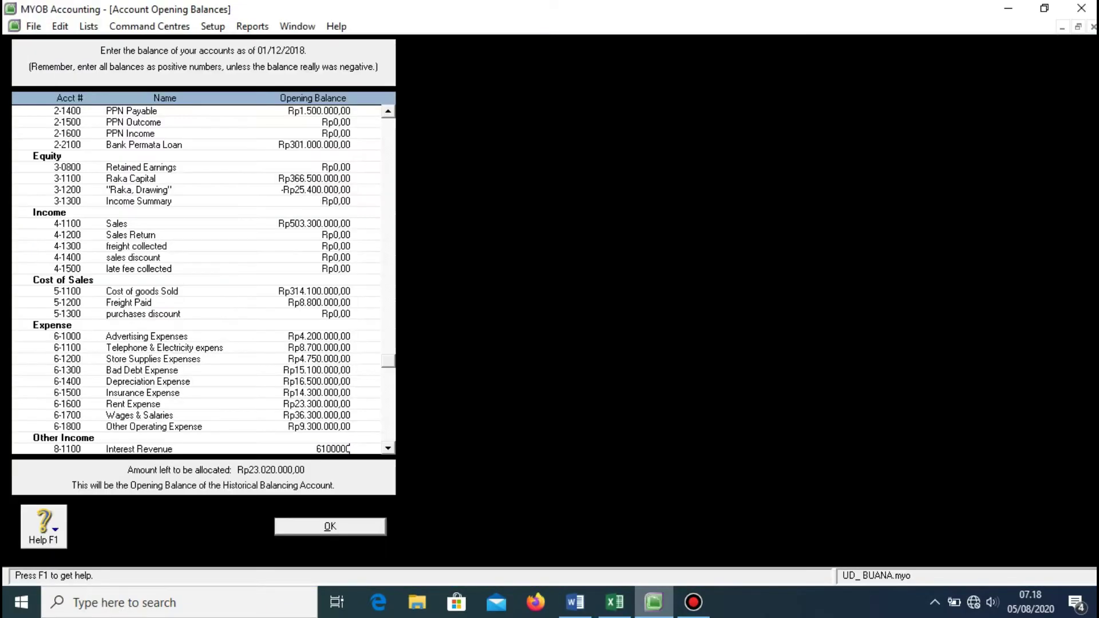
key("Tab")
key("alt+Tab")
key("alt+Tab")
type("9480000")
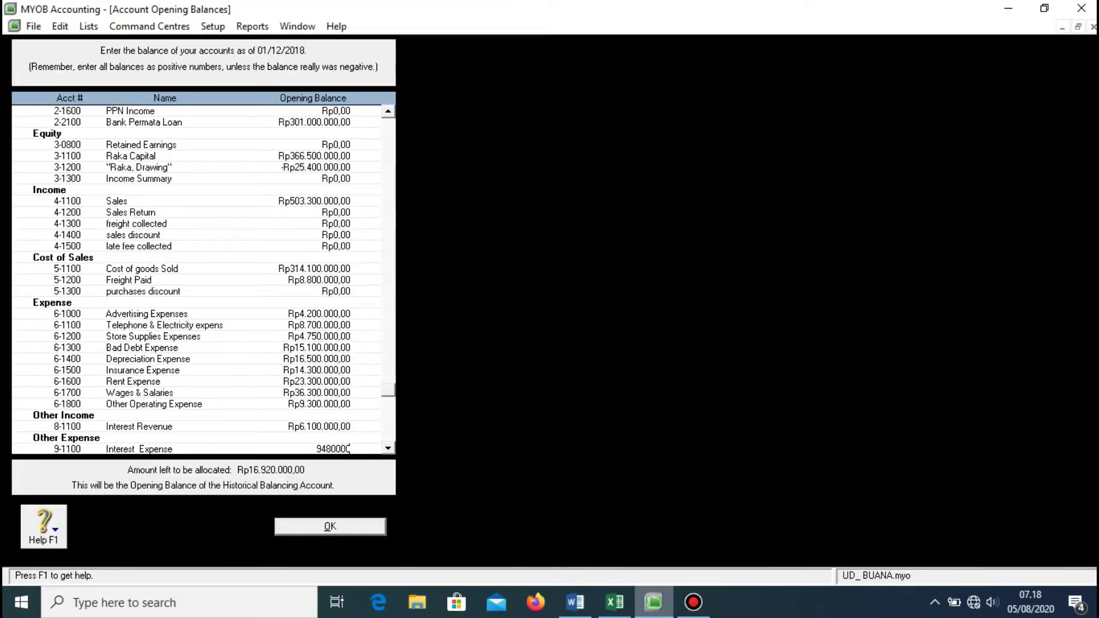
key("Tab")
- Check the Word trial balance and set Bank Service Charge's opening balance to 6.600.000 in MYOB
key("alt+Tab")
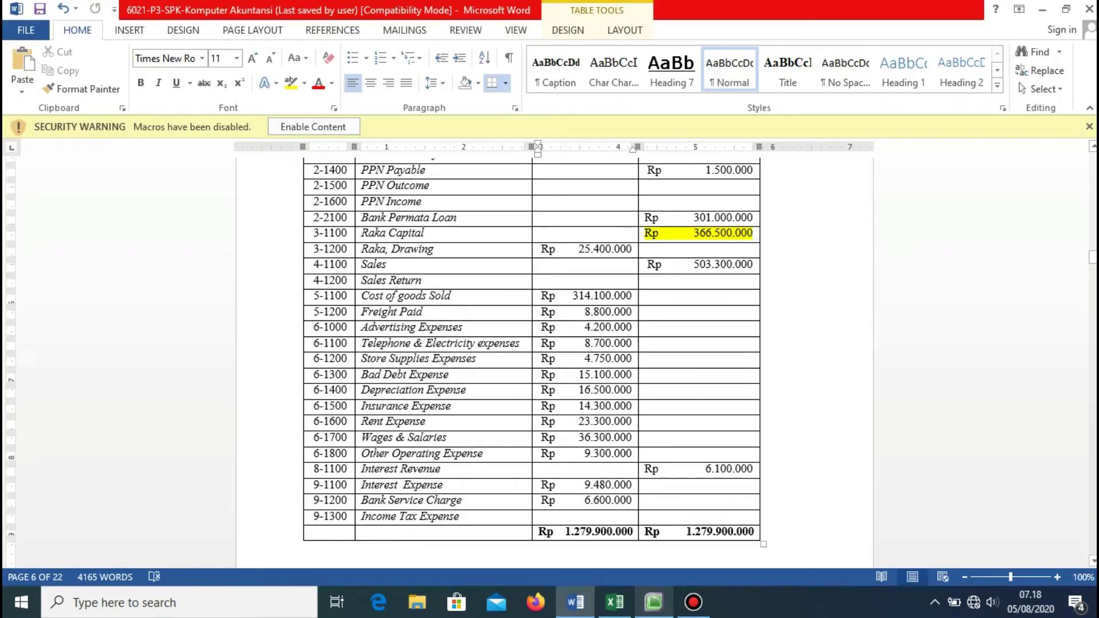
key("alt+Tab")
type("6600000")
key("Tab")
- Check the Word trial balance and set Equipment Accum Dep's opening balance to -16.500.000 in MYOB
key("alt+Tab")
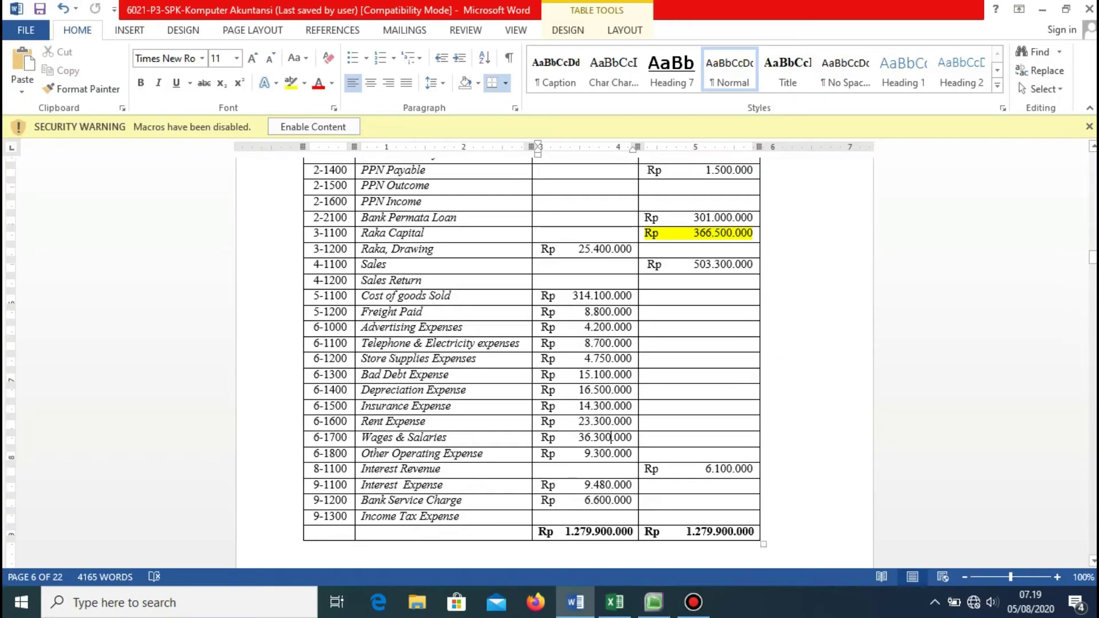
scroll(535, 363, "up", 5)
scroll(531, 363, "up", 2)
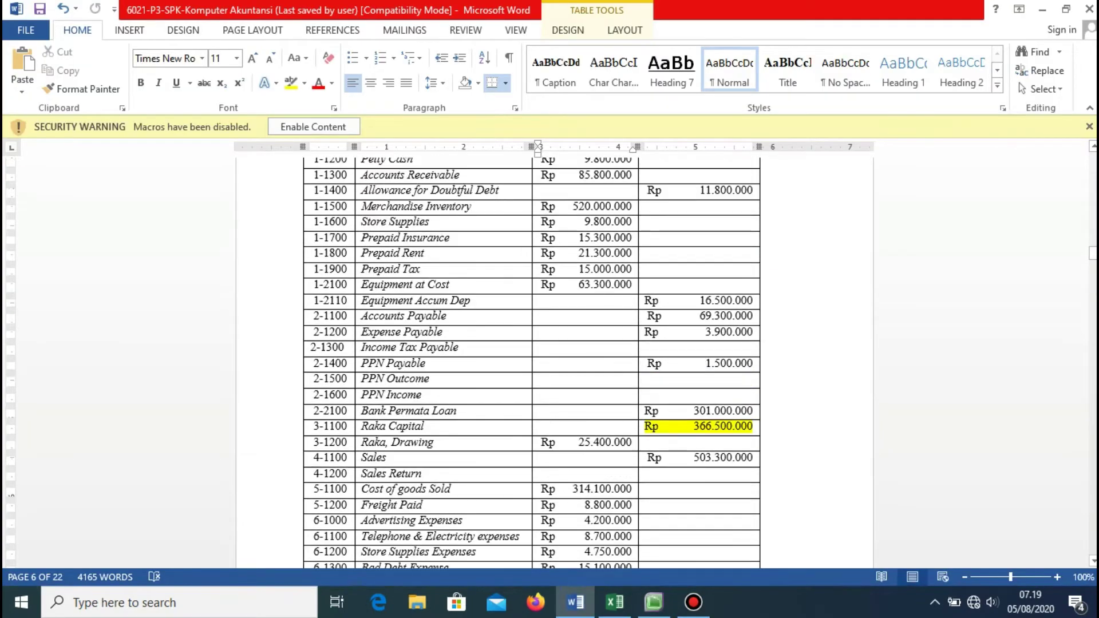
scroll(531, 363, "up", 2)
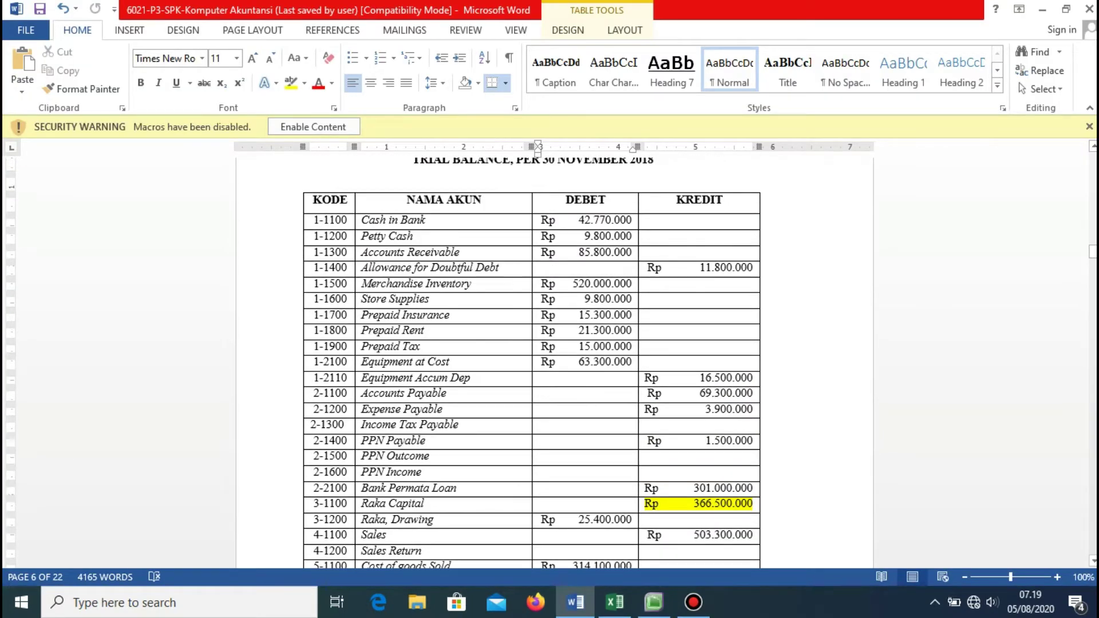
left_click(654, 602)
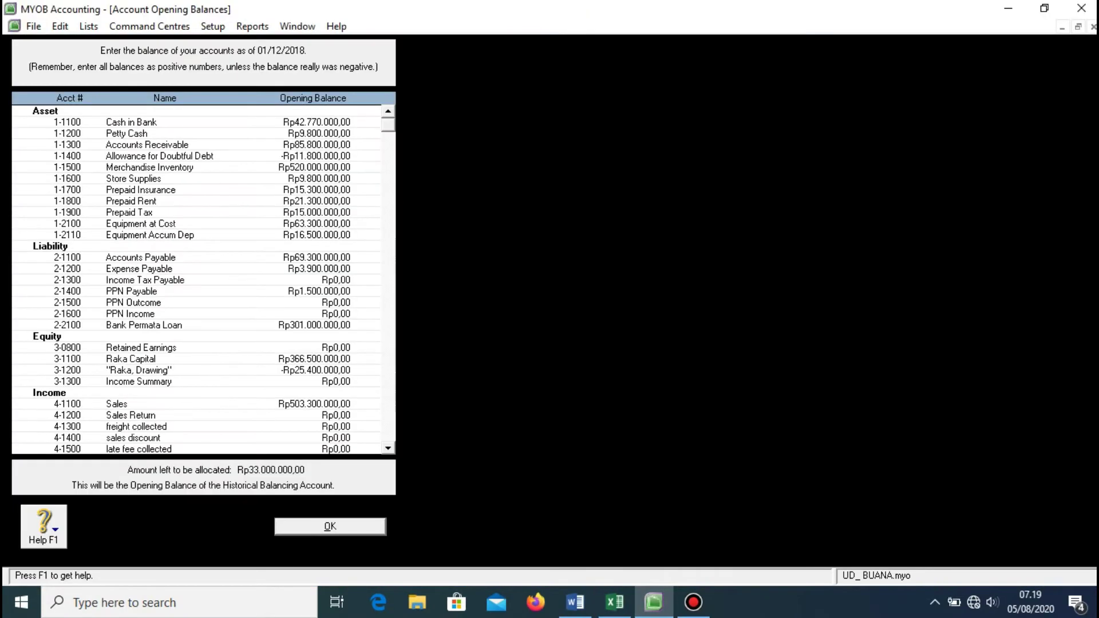
left_click(283, 235)
key("shift+Tab")
key("Tab")
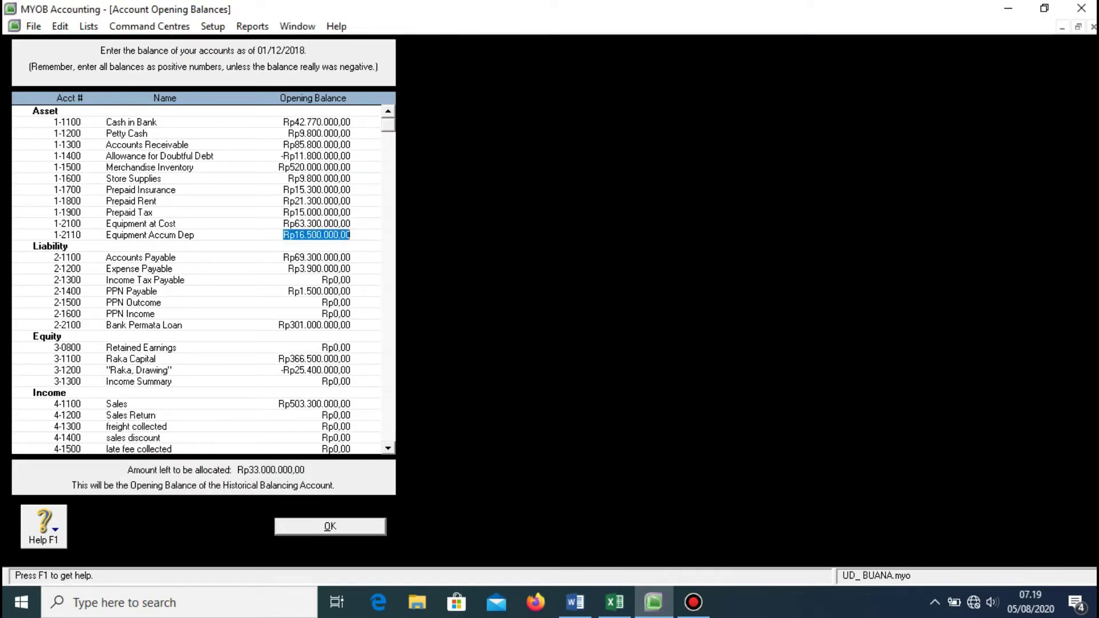
type("-16500000")
key("Tab")
key("shift+Tab")
left_click(615, 602)
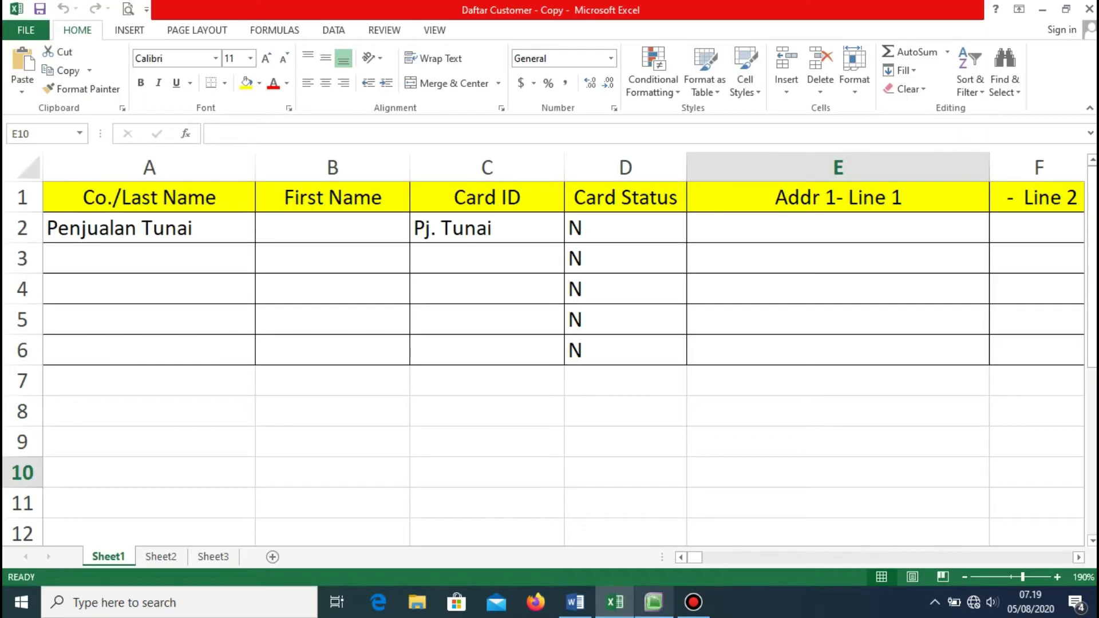
left_click(653, 601)
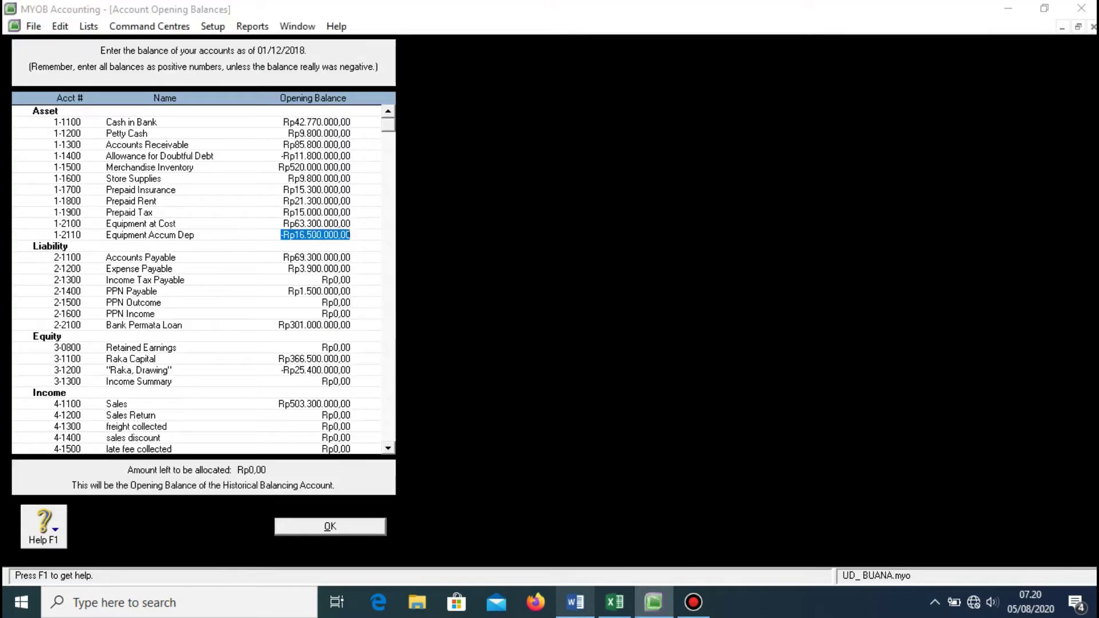
- Compare MYOB's opening balances with the Word trial balance, including Allowance for Doubtful Debt, Equipment Accum Dep and the owner's drawing account
left_click(576, 602)
scroll(531, 367, "down", 3)
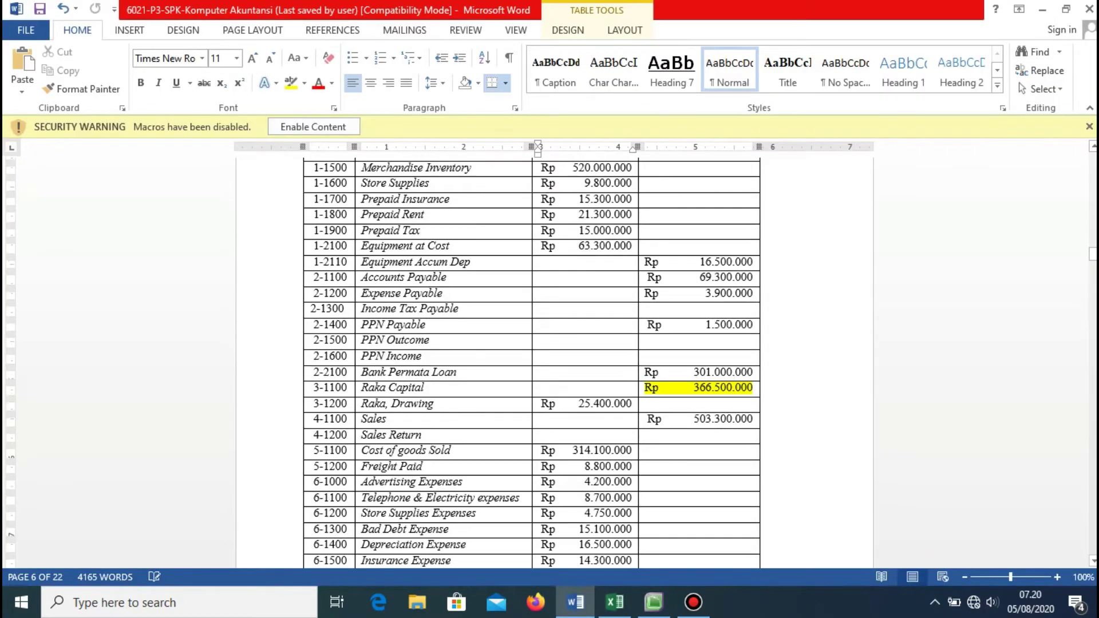
scroll(531, 364, "down", 3)
scroll(531, 363, "up", 4)
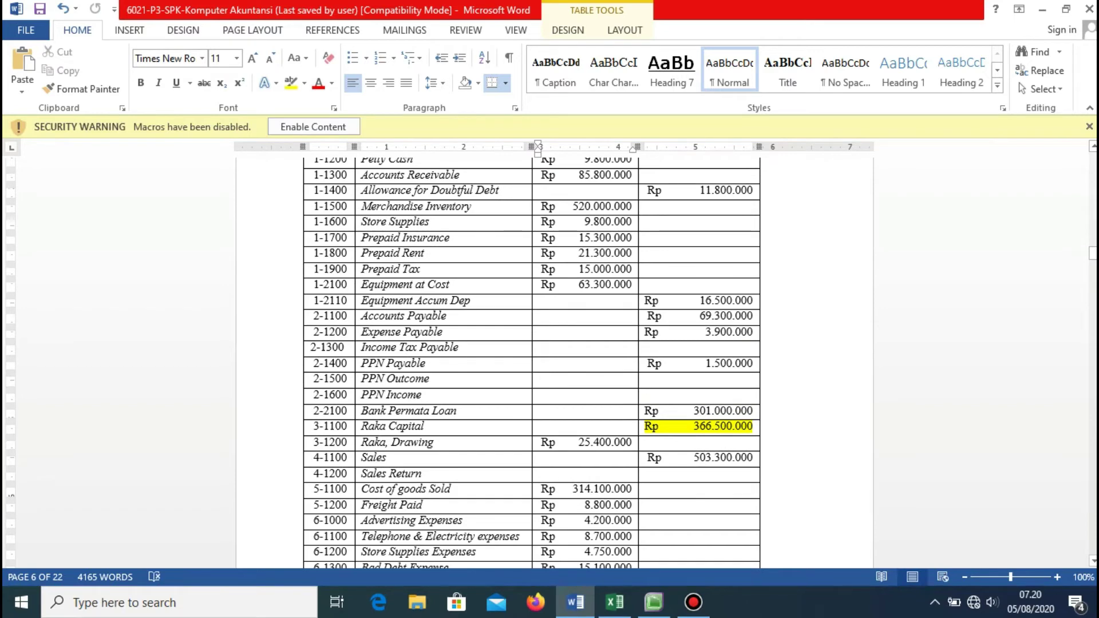
left_click(654, 602)
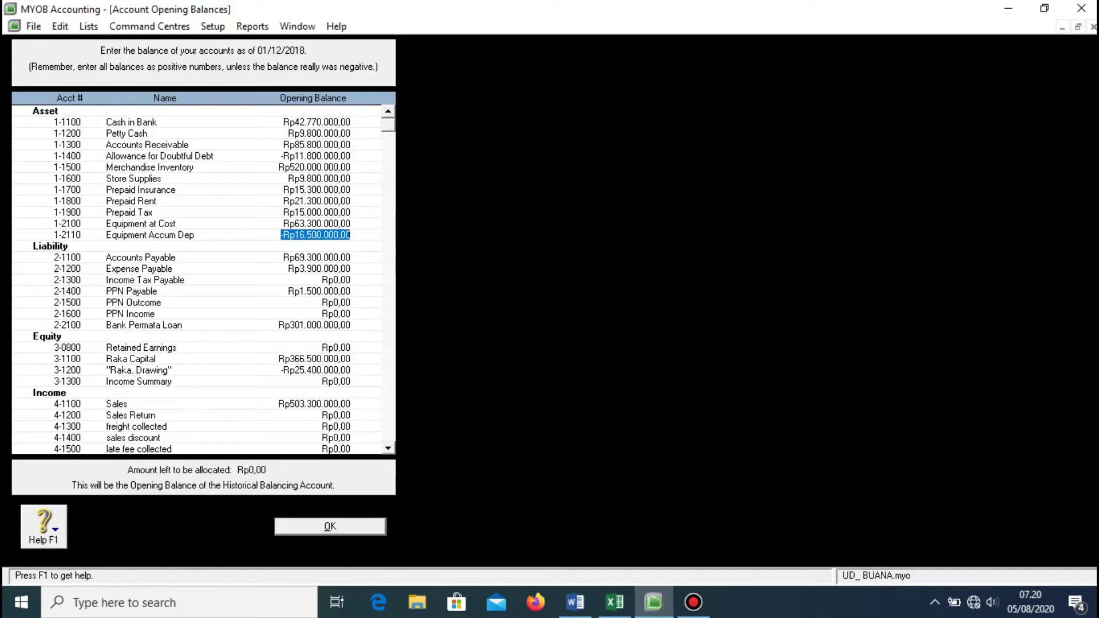
scroll(204, 281, "down", 6)
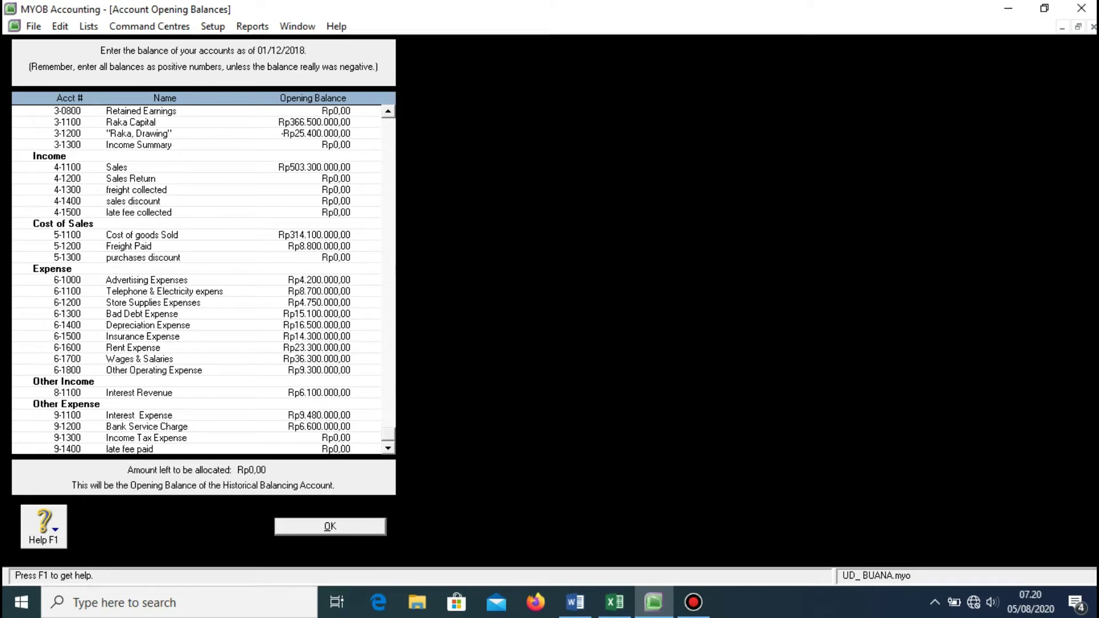
scroll(204, 281, "up", 6)
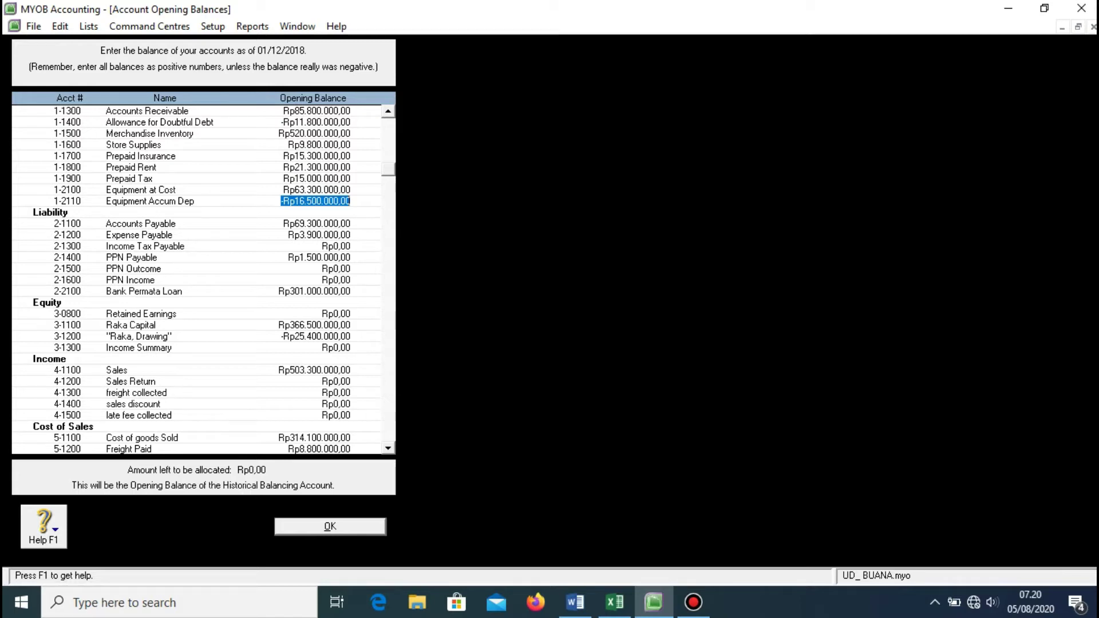
left_click(315, 122)
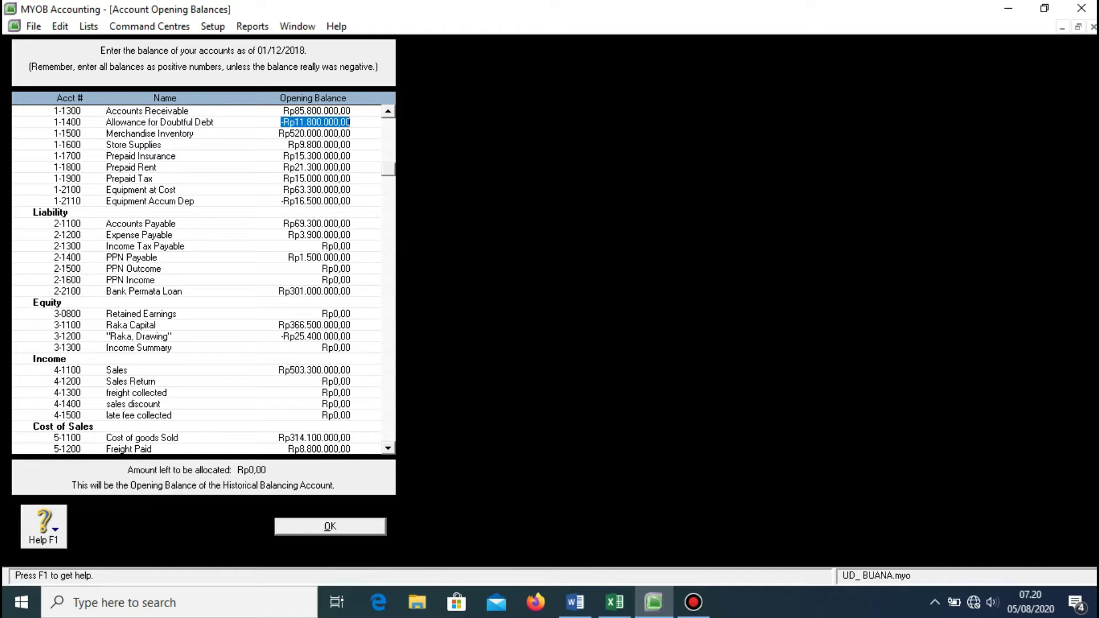
left_click(315, 336)
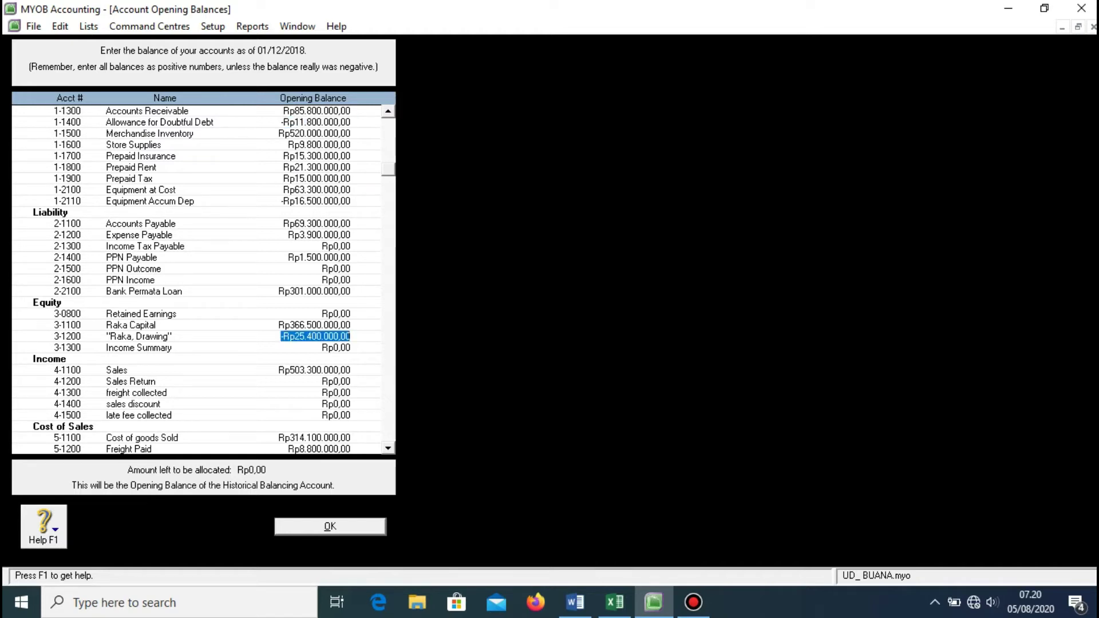
scroll(203, 281, "down", 5)
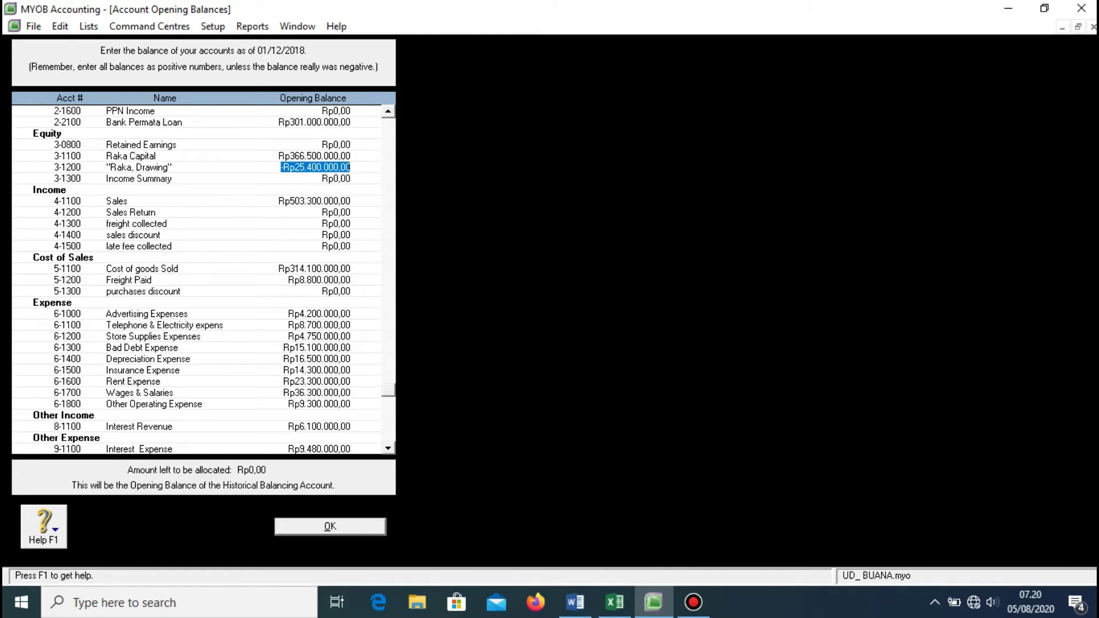
- Accept the account opening balances, leave the Accounts List and go to the Card File command centre
key("Return")
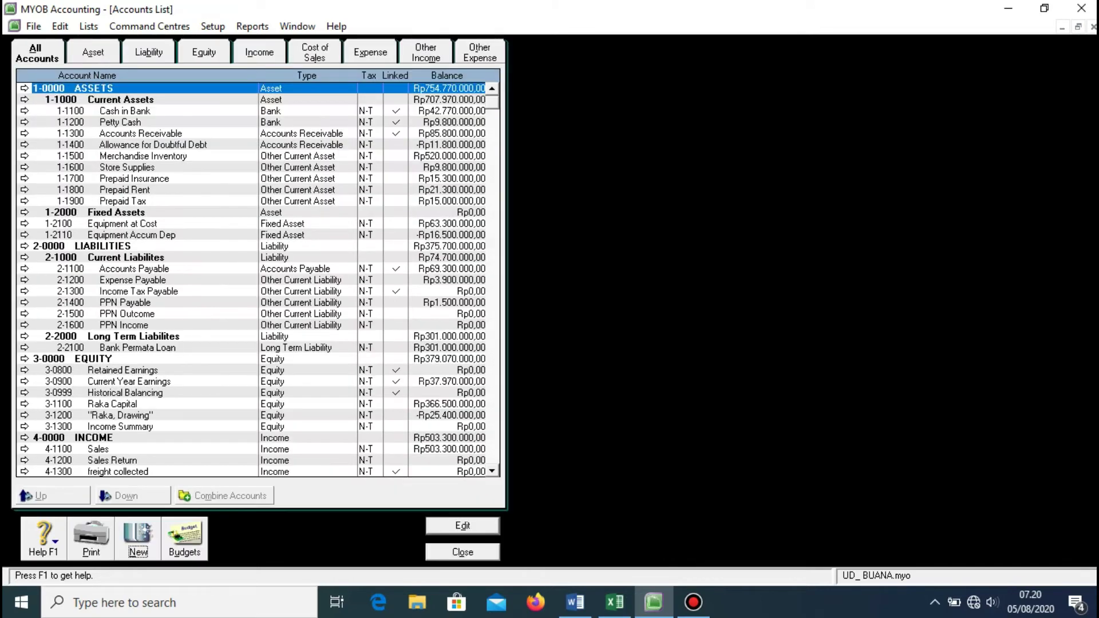
key("Escape")
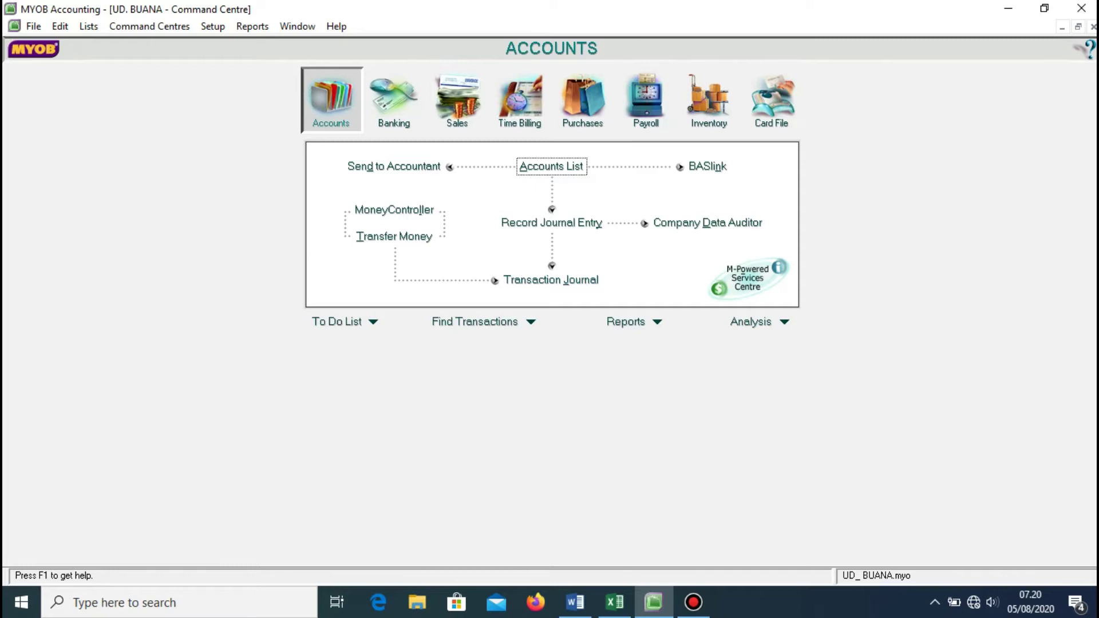
left_click(771, 100)
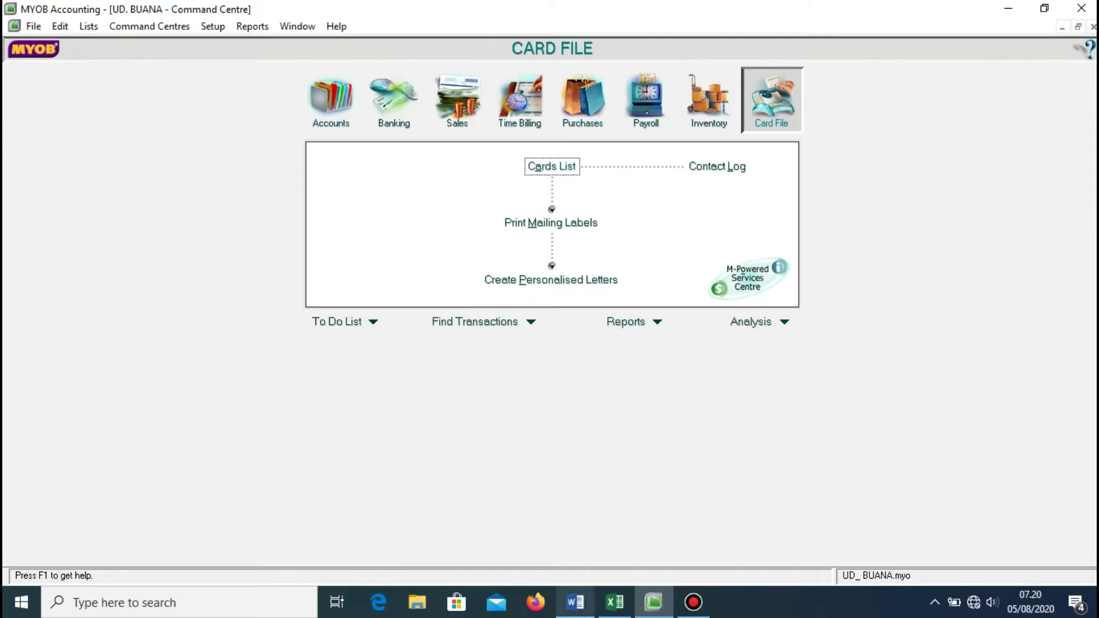
- Examine the customer and supplier tables in section VII, DAFTAR CUSTOMER DAN SUPPLIER, of the Word document
left_click(575, 602)
scroll(555, 353, "down", 7)
scroll(554, 354, "down", 6)
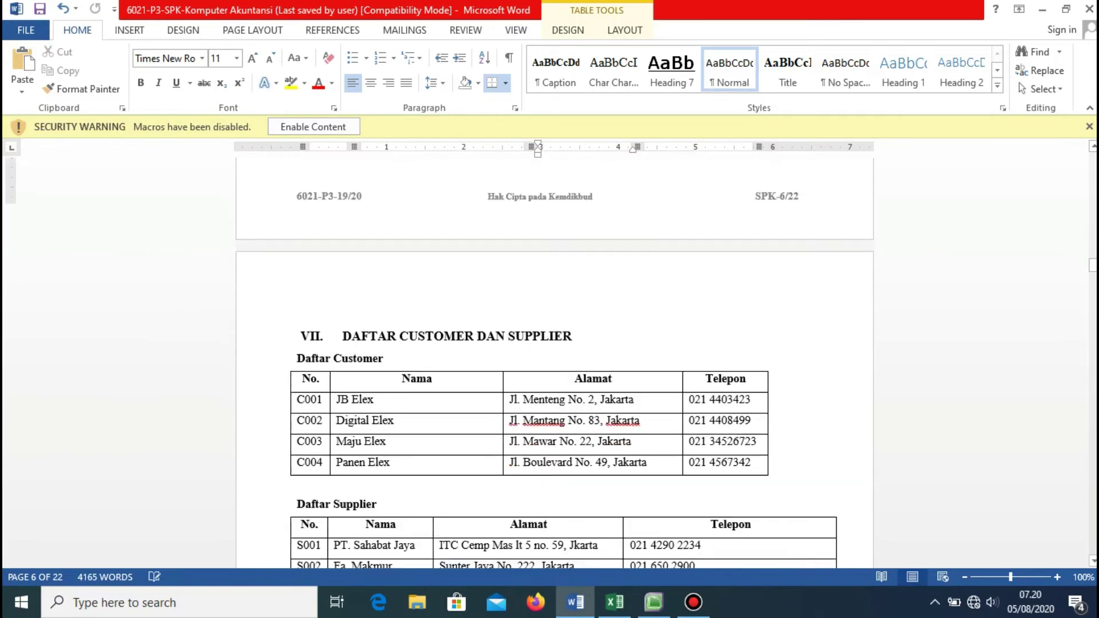
scroll(554, 353, "up", 1)
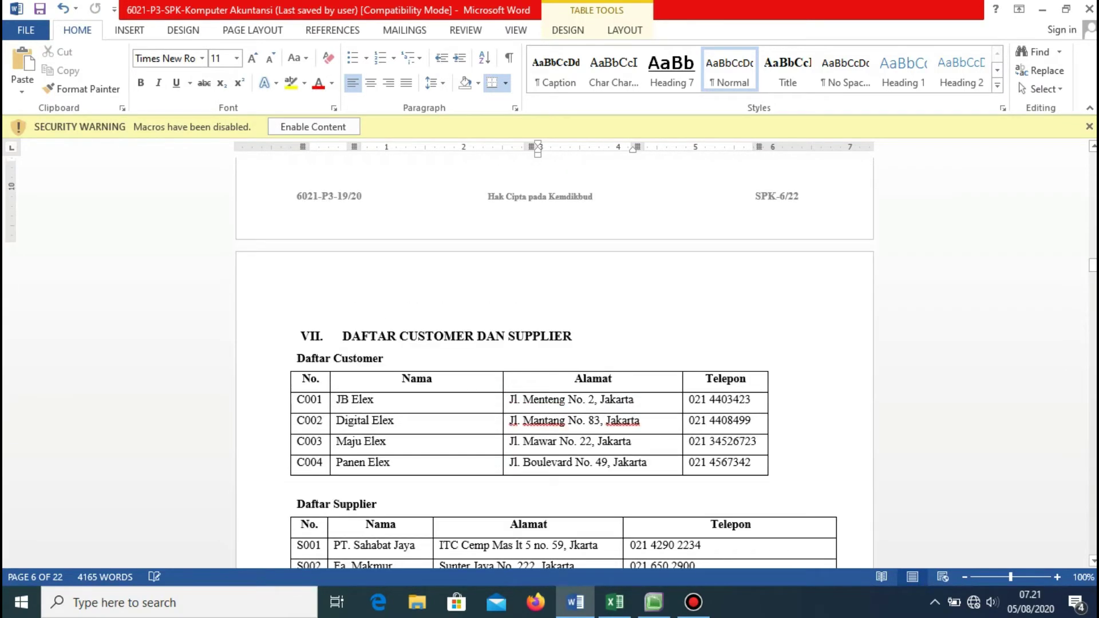
scroll(554, 354, "down", 1)
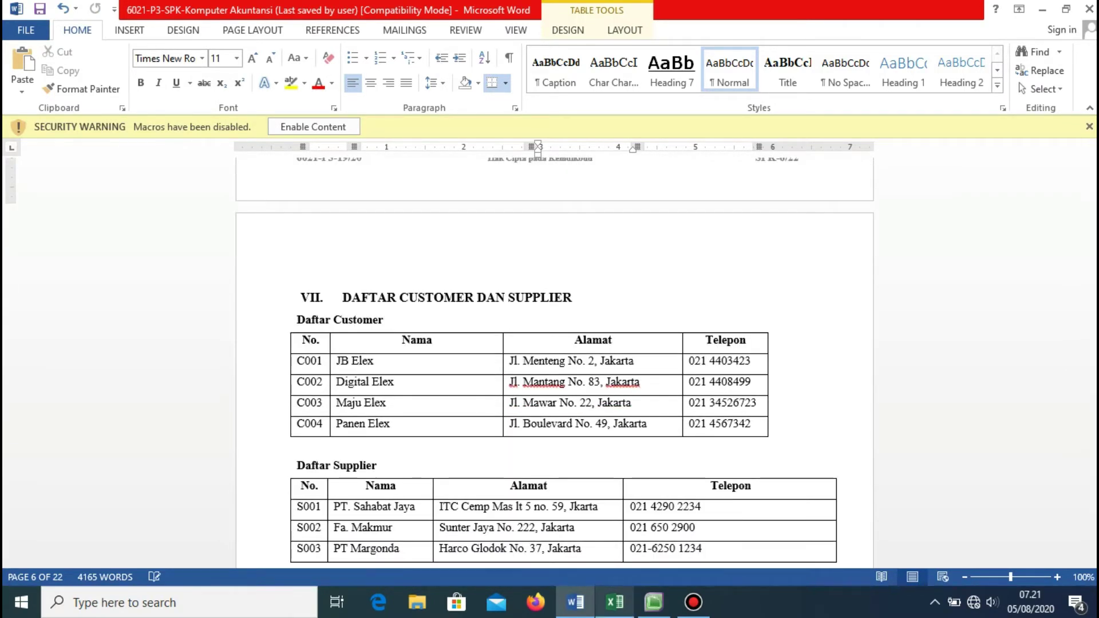
- Switch back to MYOB, open the Cards List and show the customer cards
left_click(653, 602)
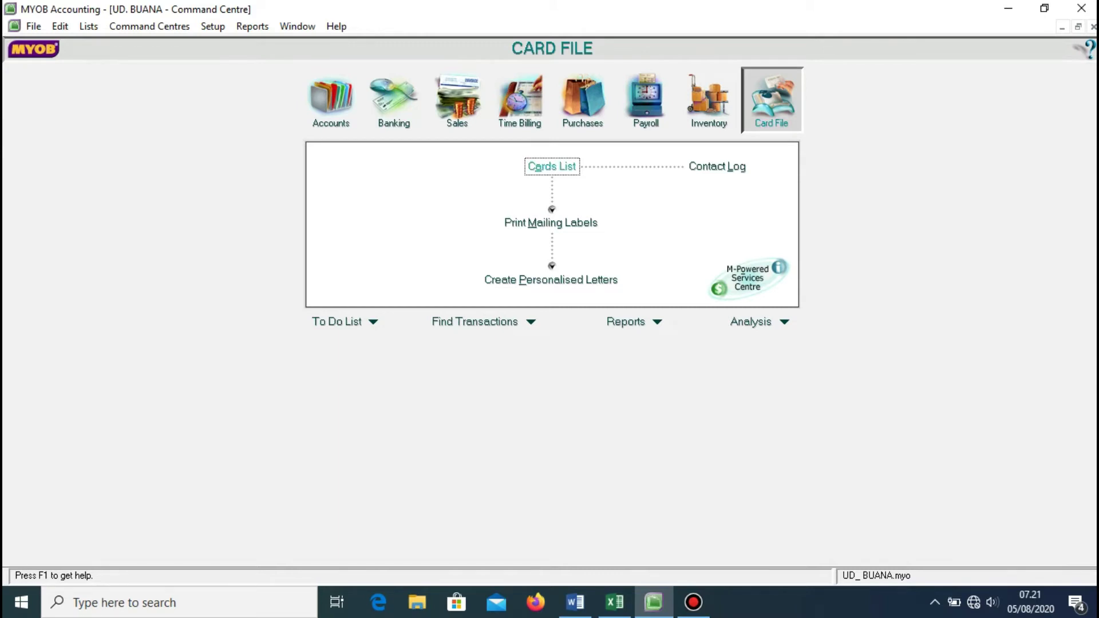
left_click(551, 166)
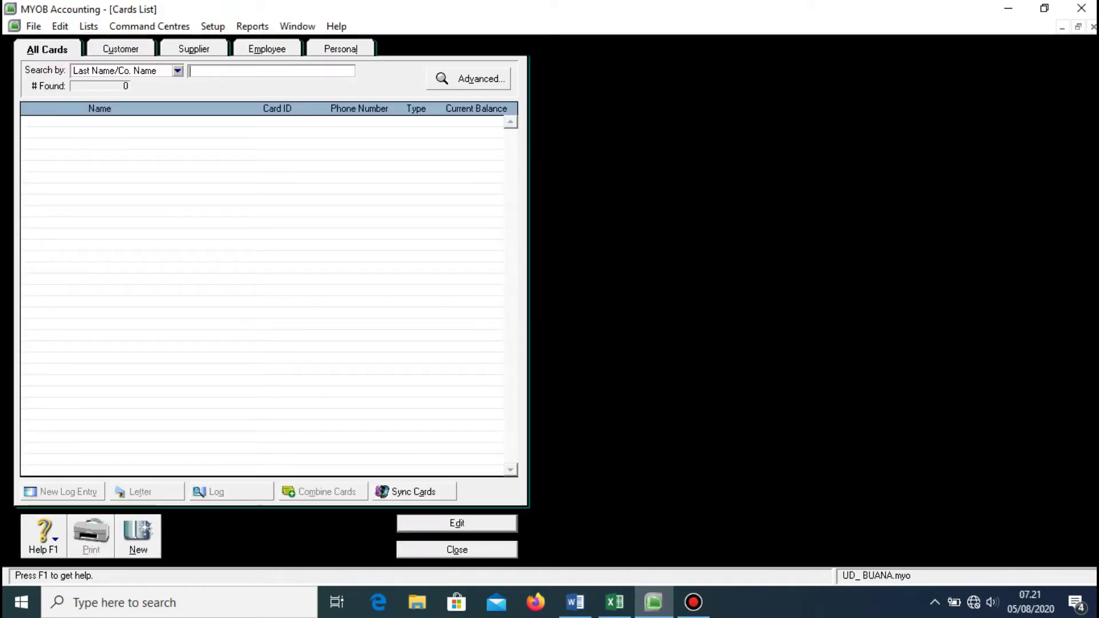
left_click(121, 50)
left_click(194, 49)
left_click(121, 49)
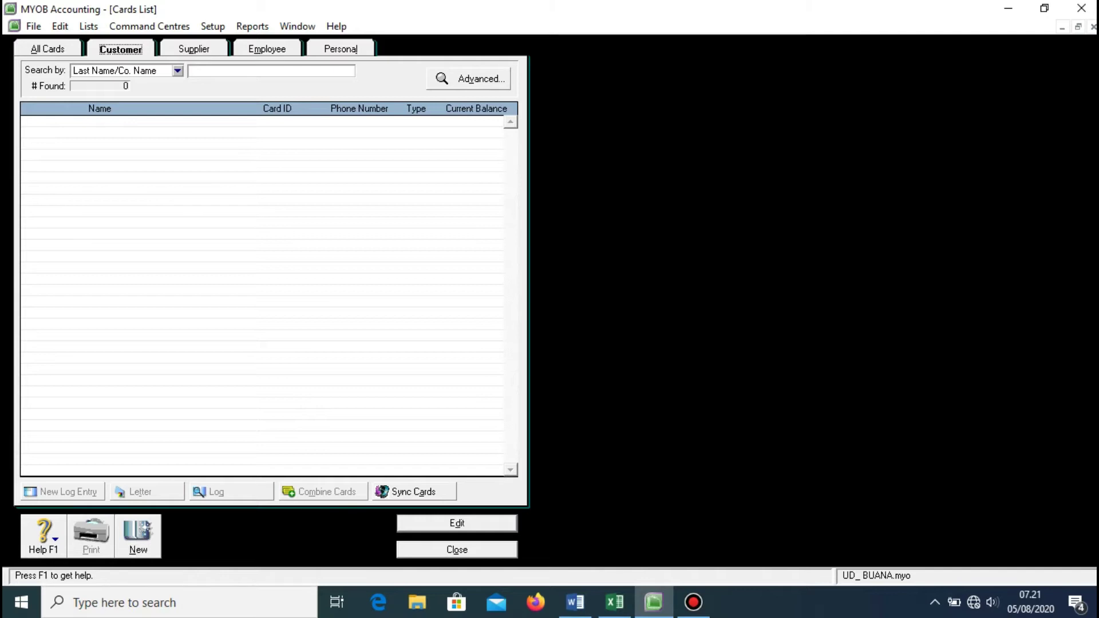
key("alt+n")
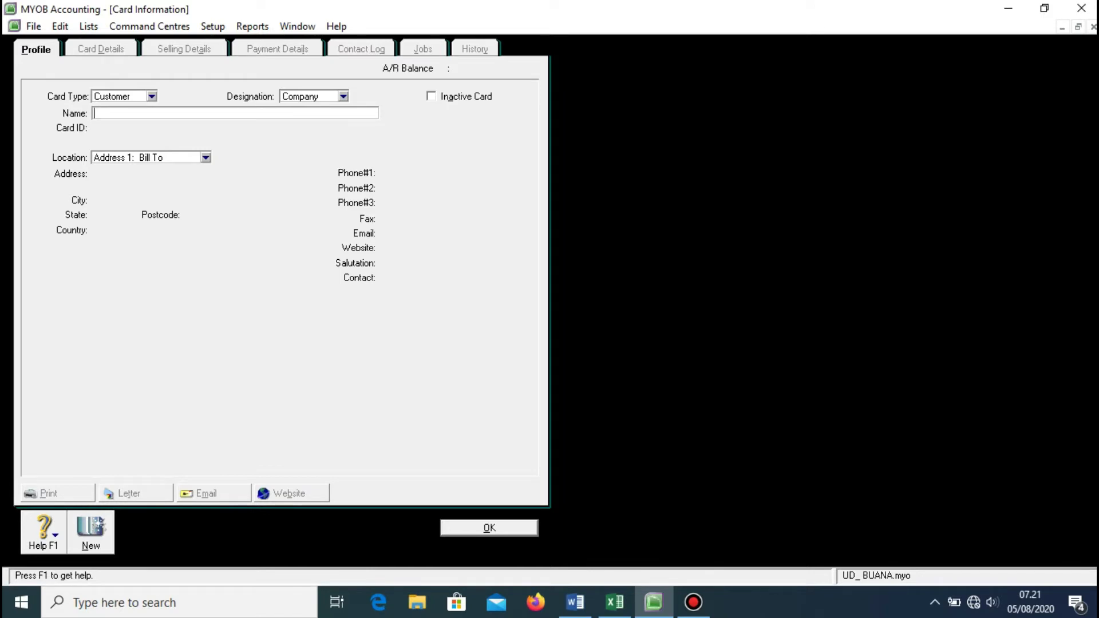
left_click(575, 602)
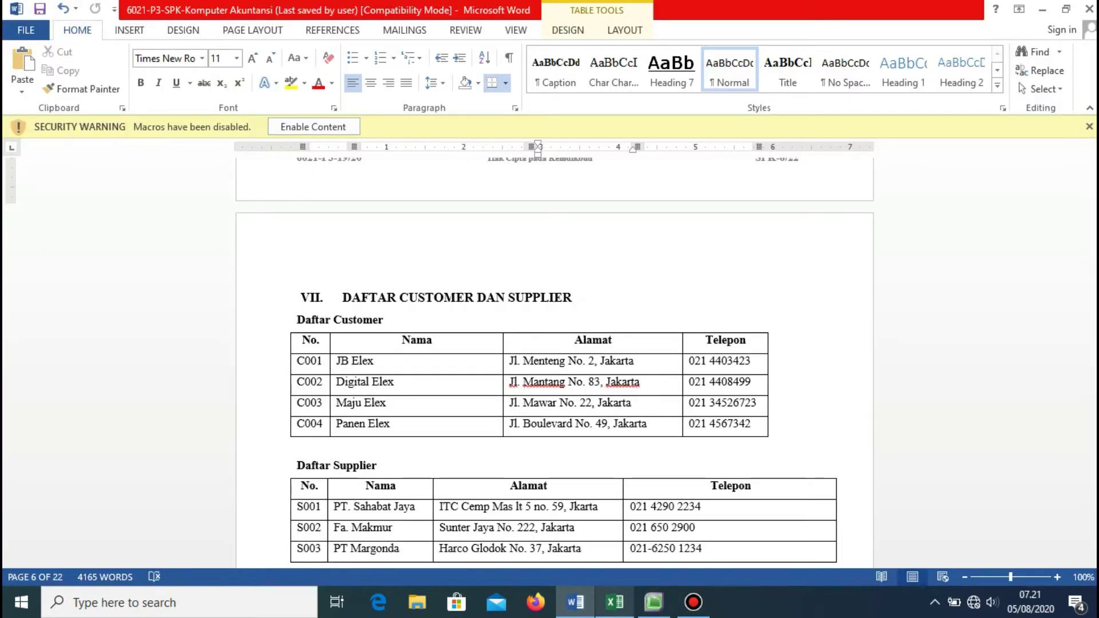
left_click(654, 602)
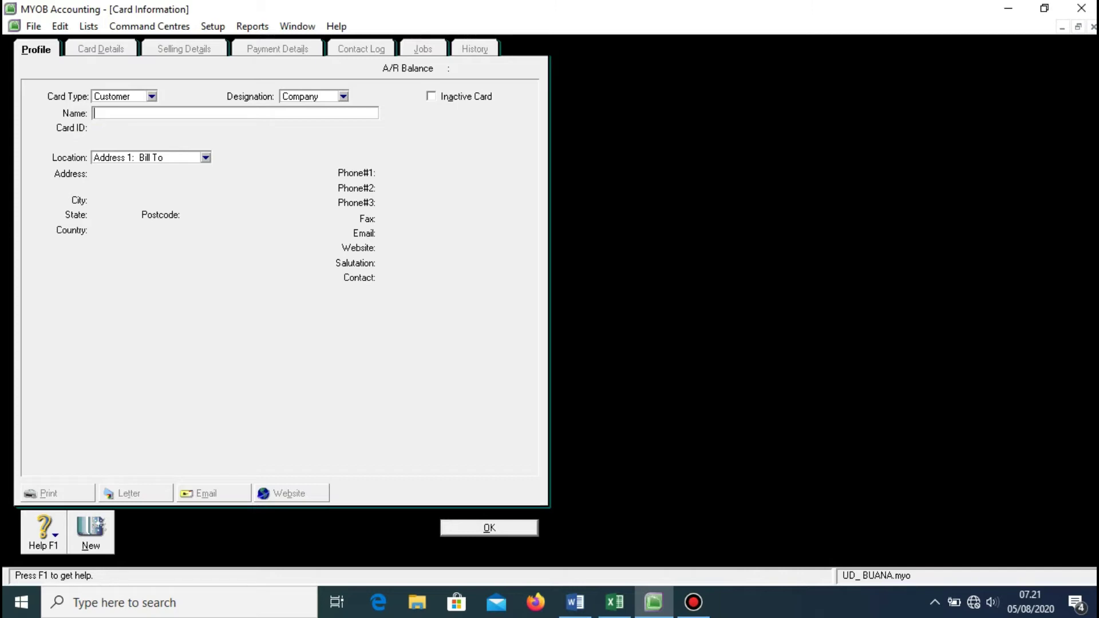
key("Return")
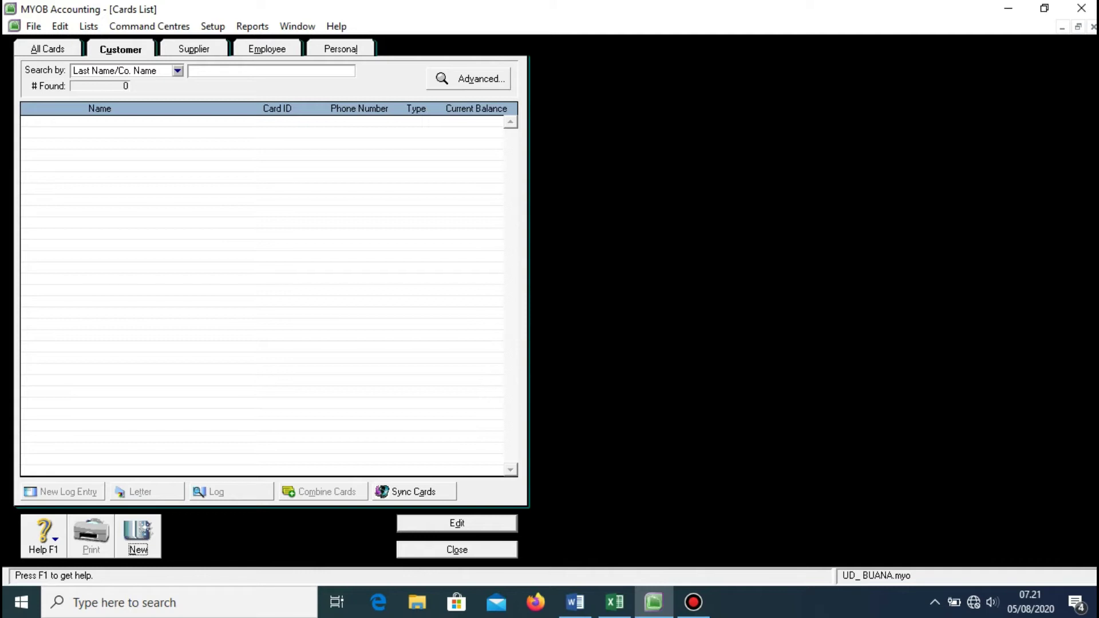
- Switch to the Daftar Customer - Copy workbook in Excel and compare its Penjualan Tunai row and columns with Word's customer list
mouse_move(615, 602)
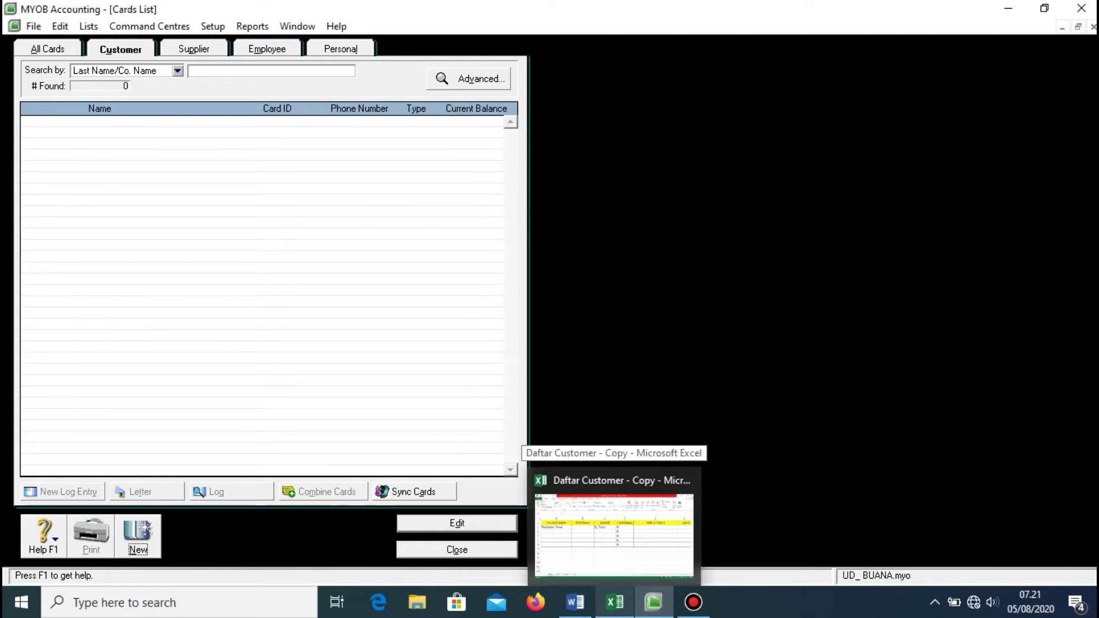
left_click(613, 535)
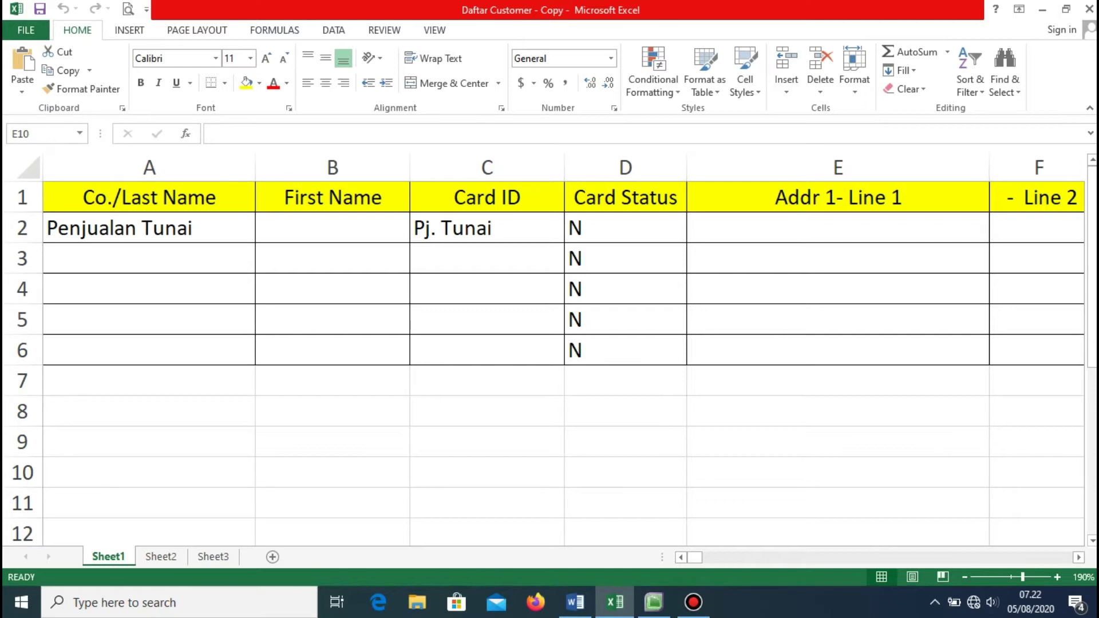
left_click(148, 228)
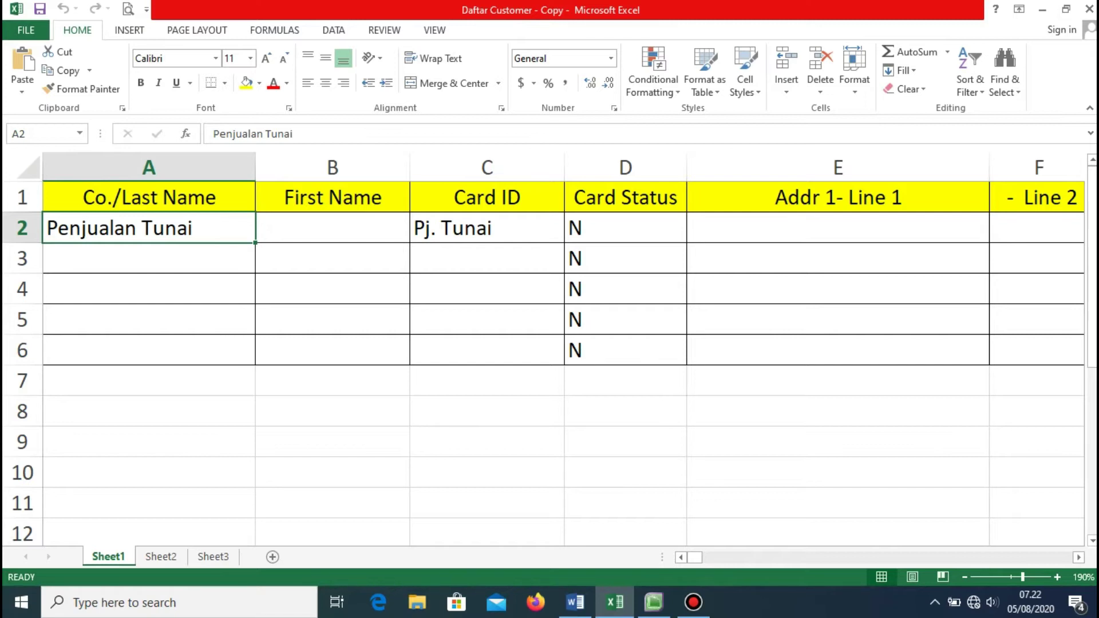
left_click(333, 228)
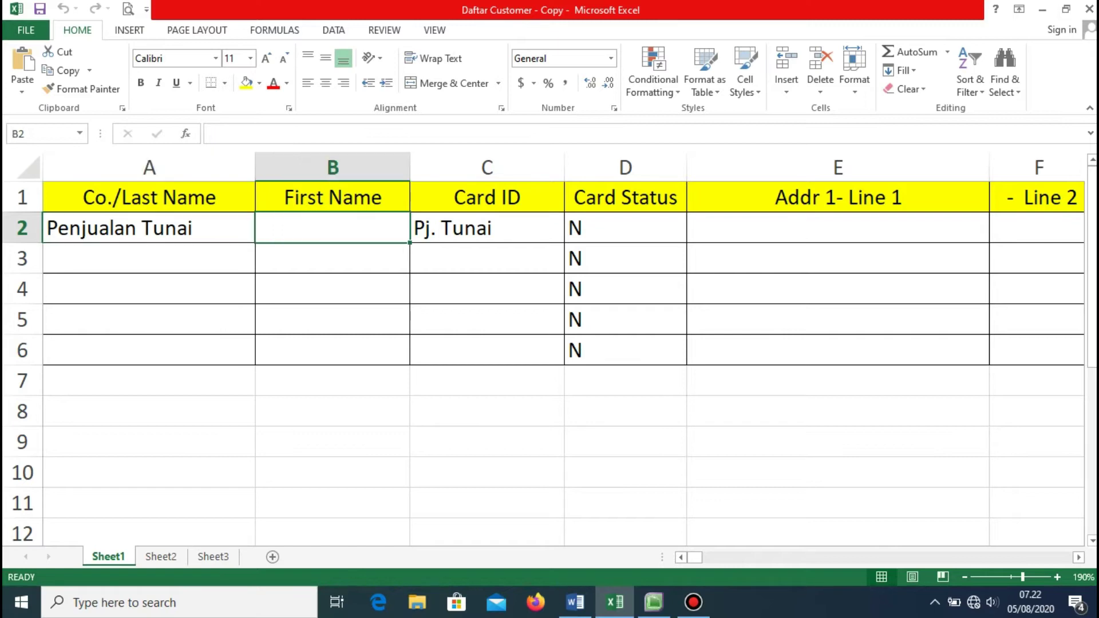
left_click(575, 602)
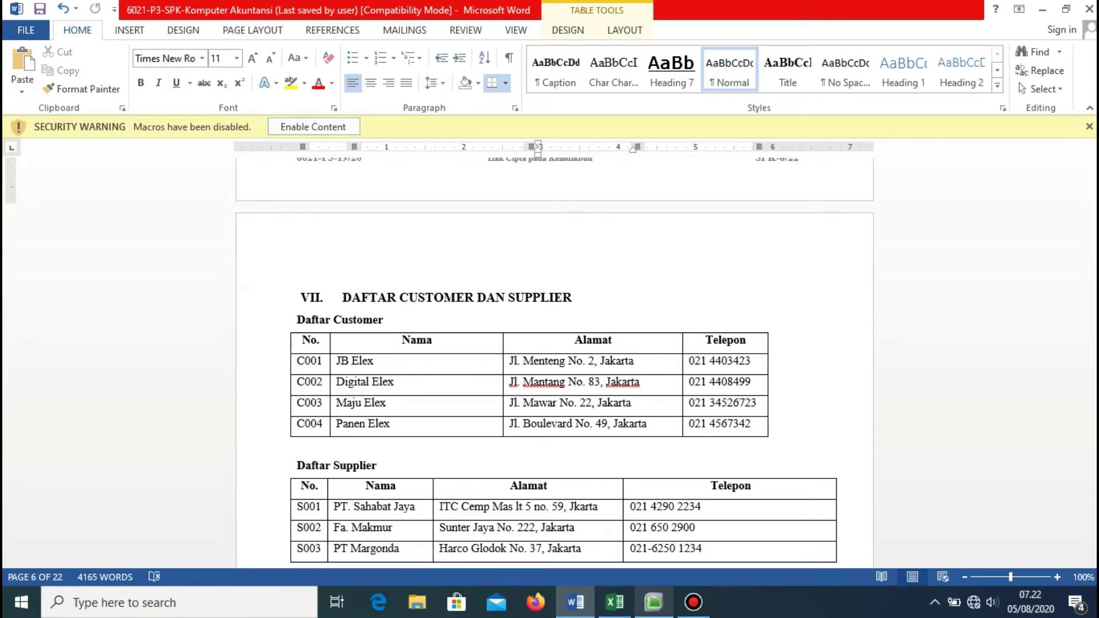
key("alt+Tab")
key("alt+Tab")
key("alt+Tab")
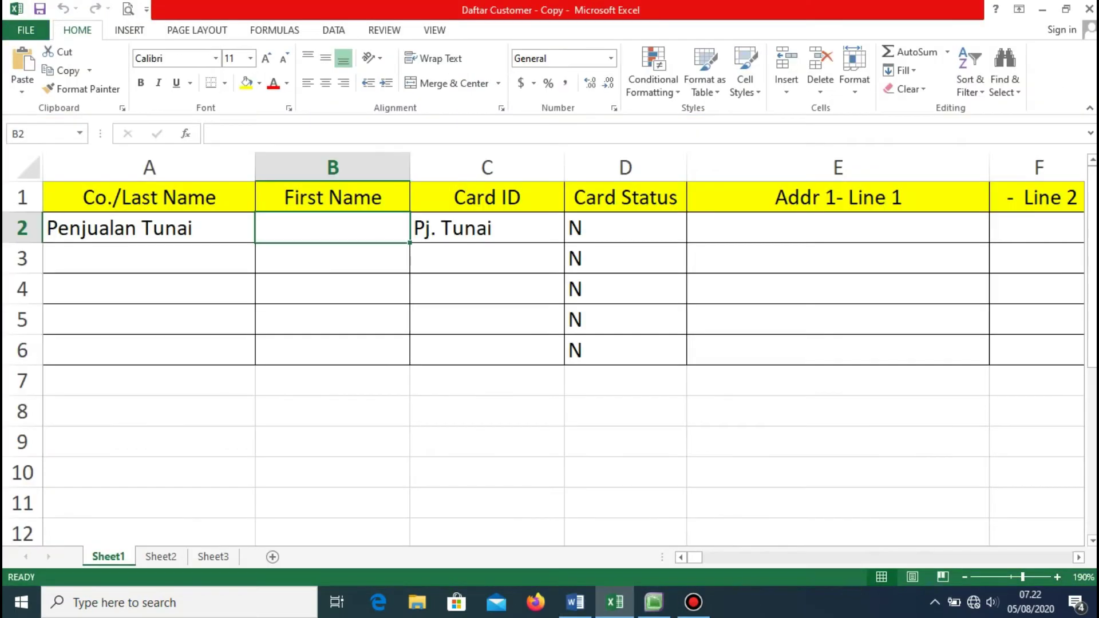
left_click(149, 227)
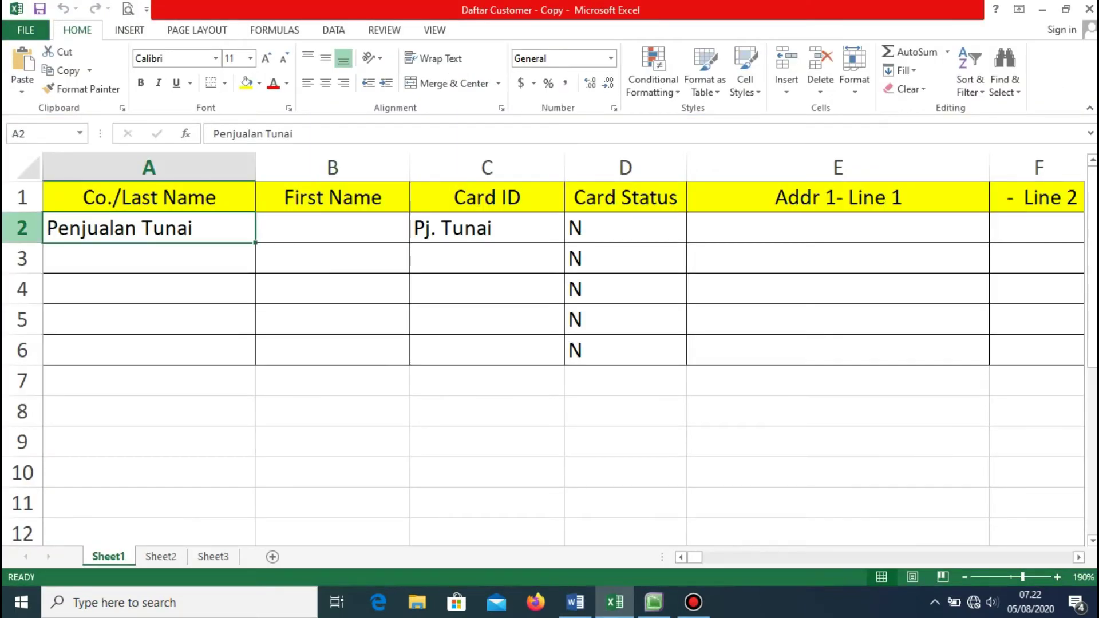
- Arrange the Daftar Customer - Copy workbook and the Word document side by side, with row 3 of the customer sheet ready for entry
left_click(149, 258)
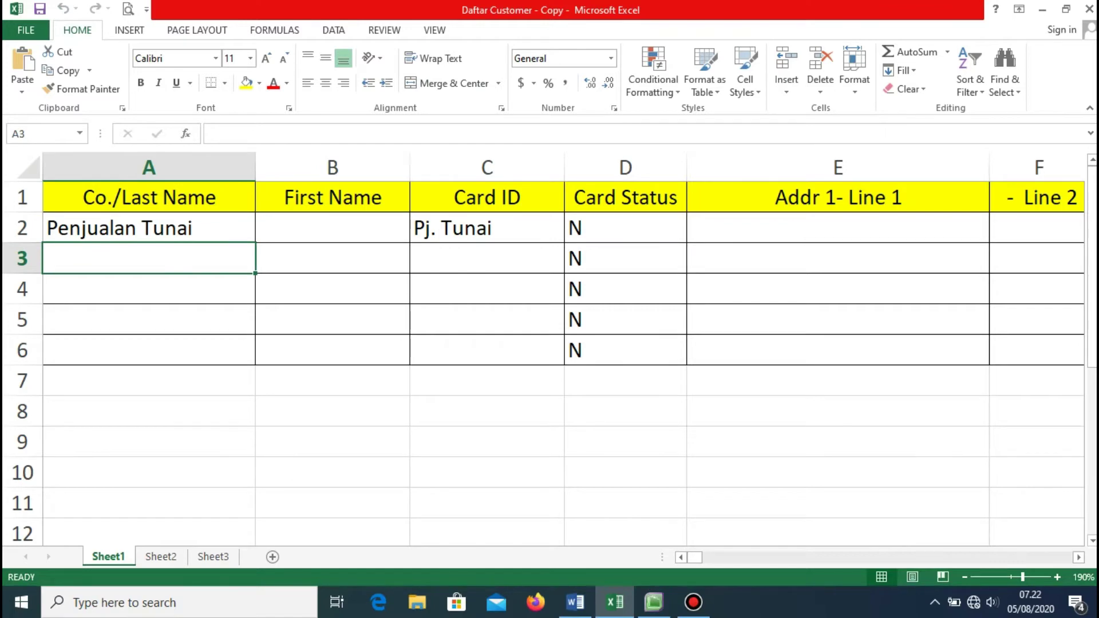
left_click(575, 602)
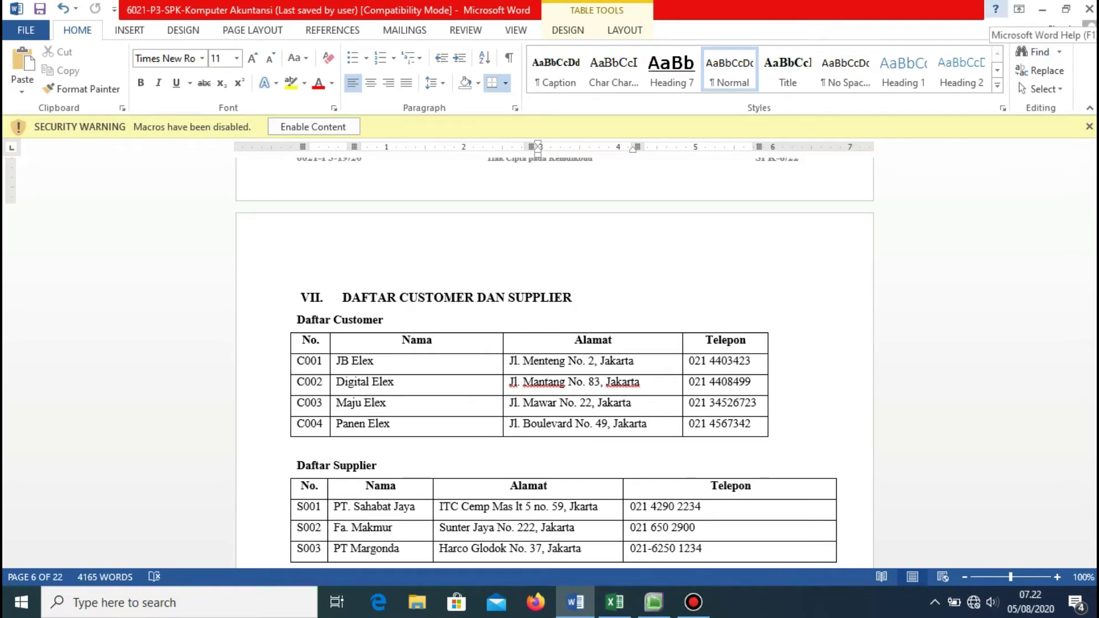
left_click(1066, 8)
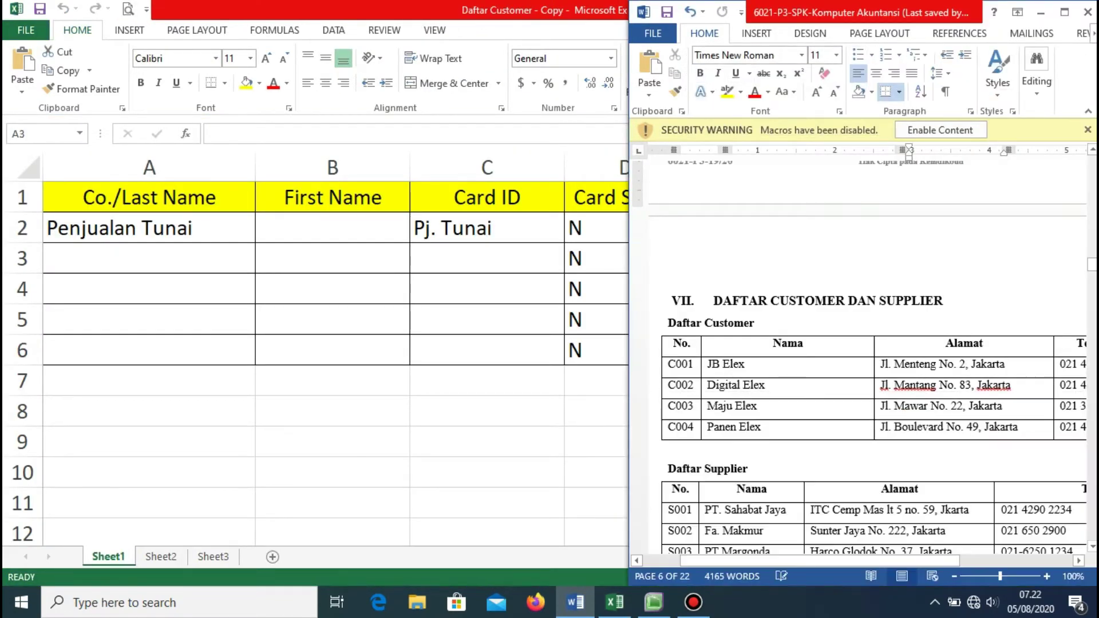
key("alt+Tab")
left_click(1066, 8)
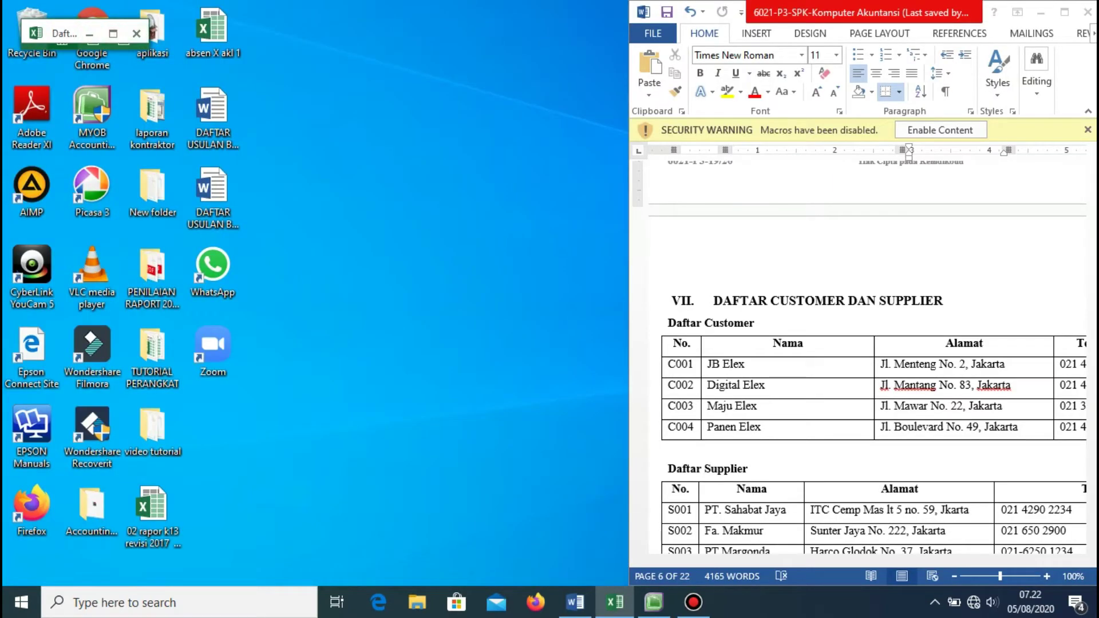
left_click_drag(94, 20, 94, 1)
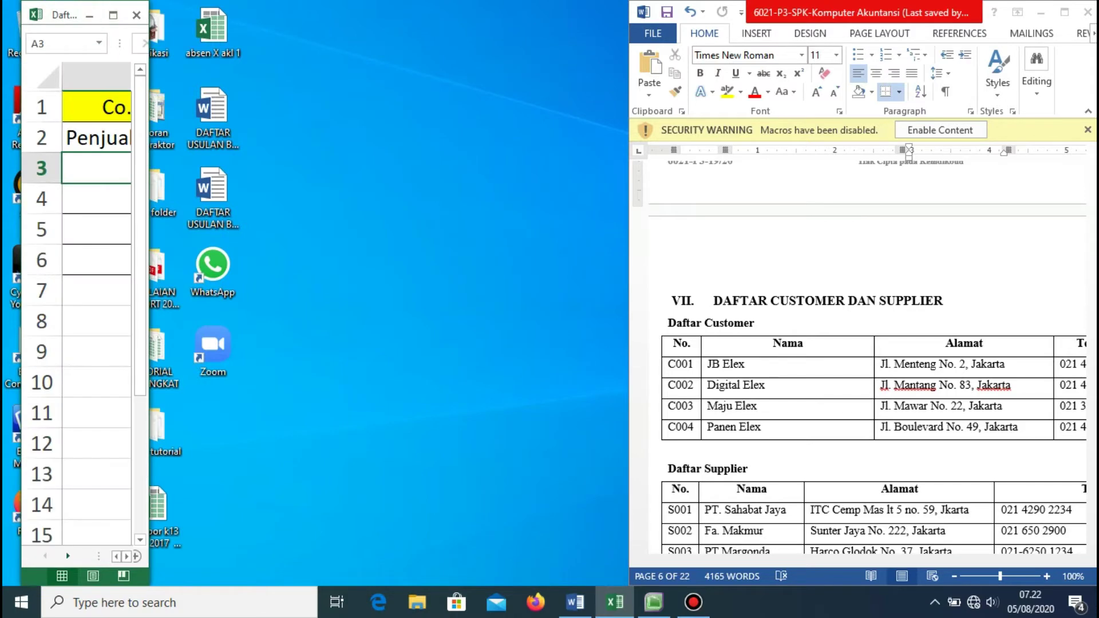
left_click_drag(149, 424, 618, 424)
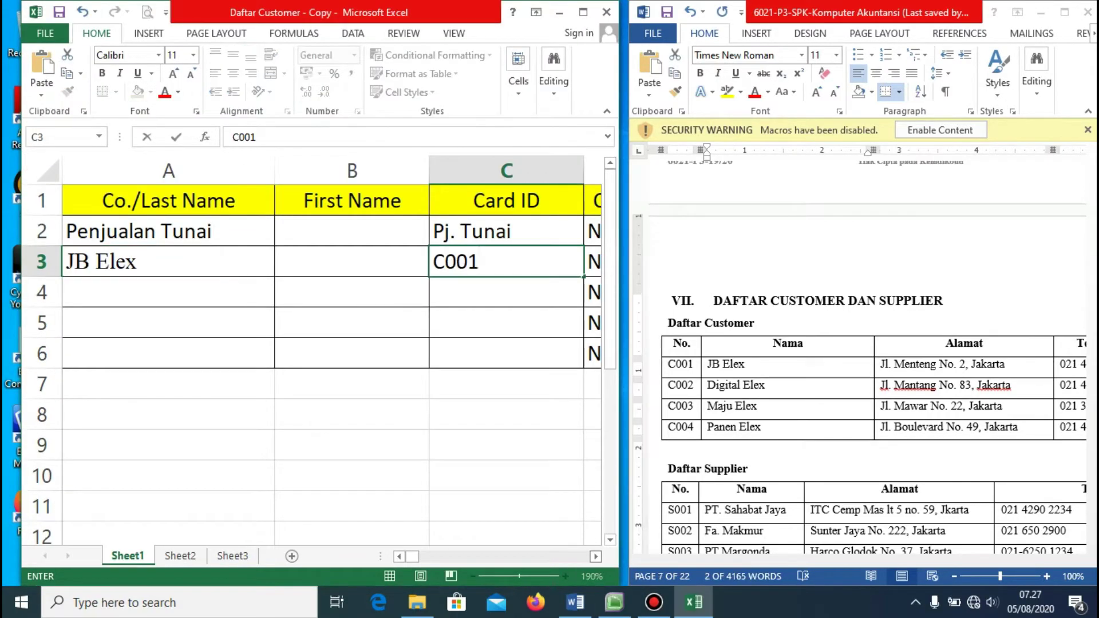
- Copy JB Elex's street address without the city from Word's customer table into its Addr 1- Line 1 cell
key("Tab")
key("Tab")
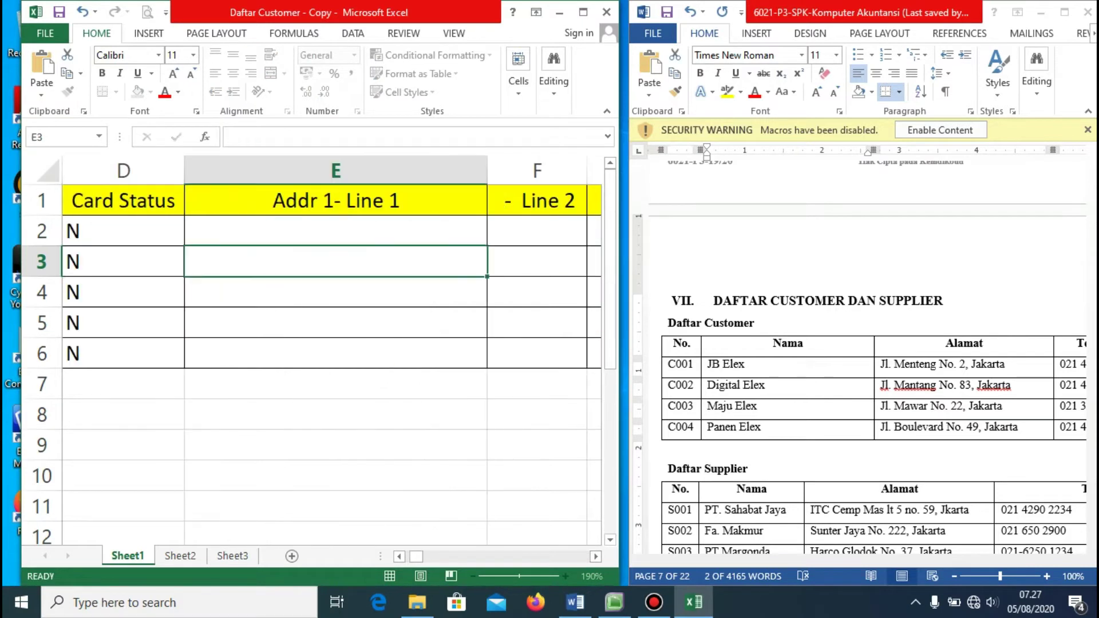
left_click_drag(879, 364, 967, 365)
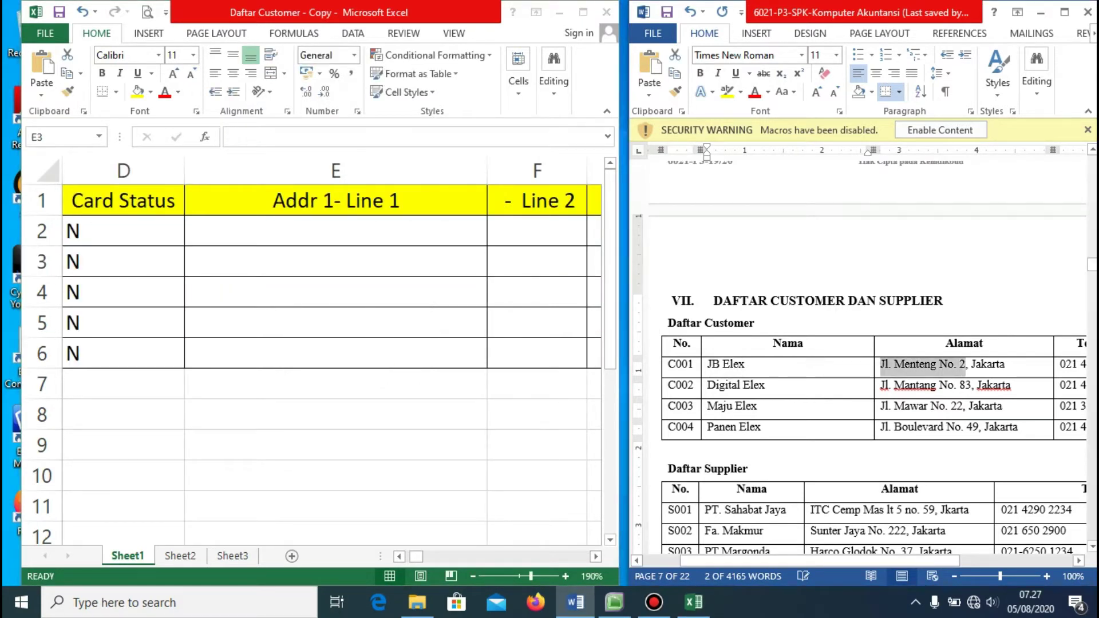
key("ctrl+c")
key("alt+Tab")
key("ctrl+v")
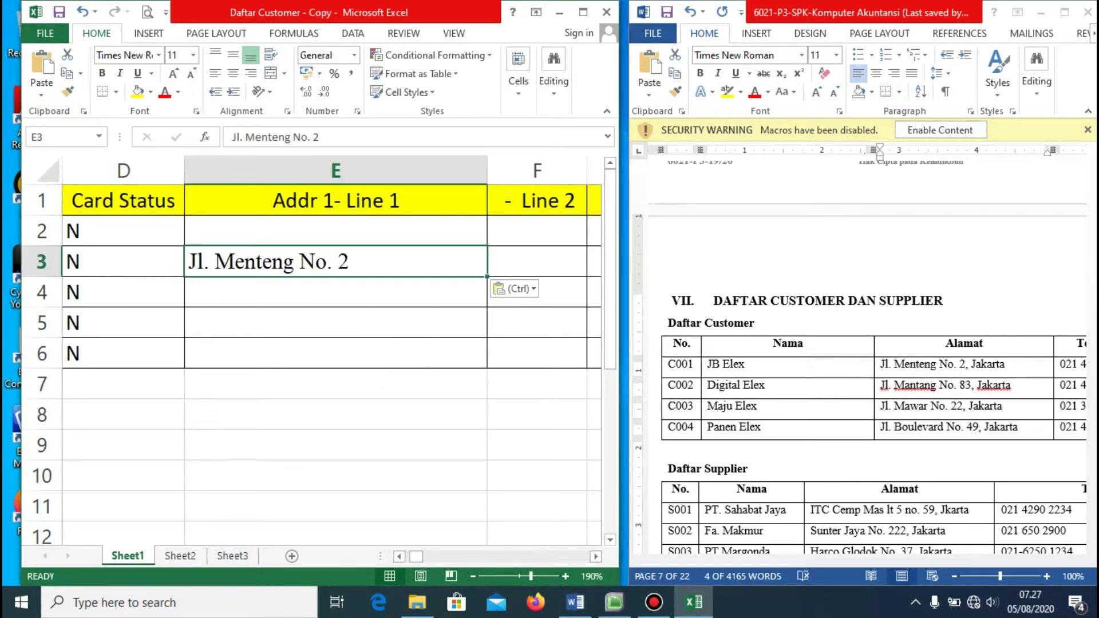
- Enter Jakarta as the City for JB Elex in row 3
key("Tab")
key("Tab")
key("Tab")
key("Tab")
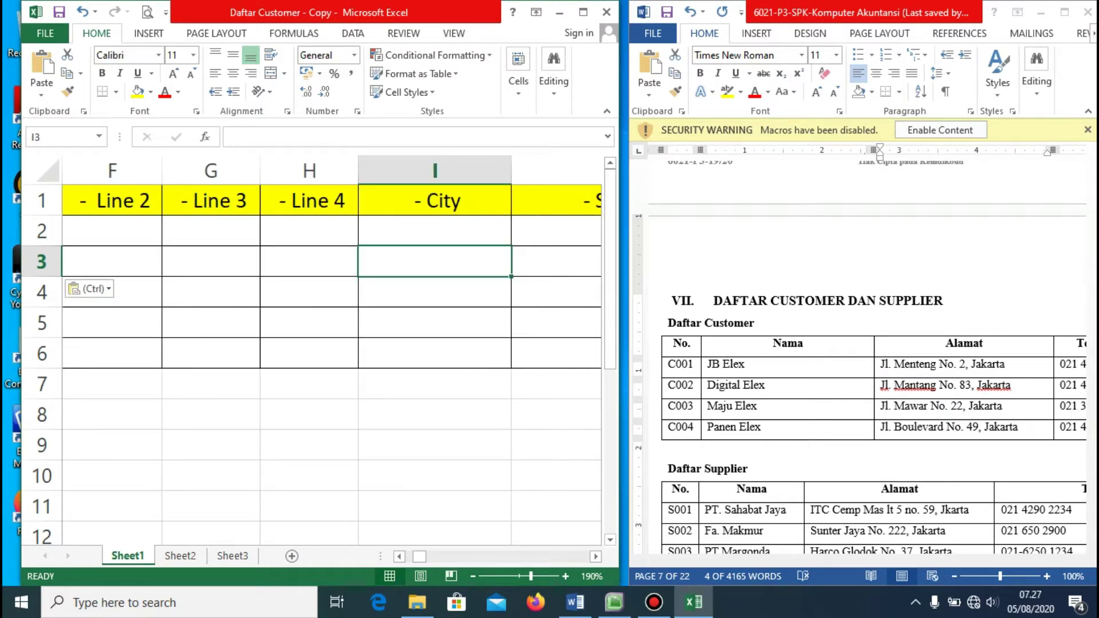
type("JAKARTA")
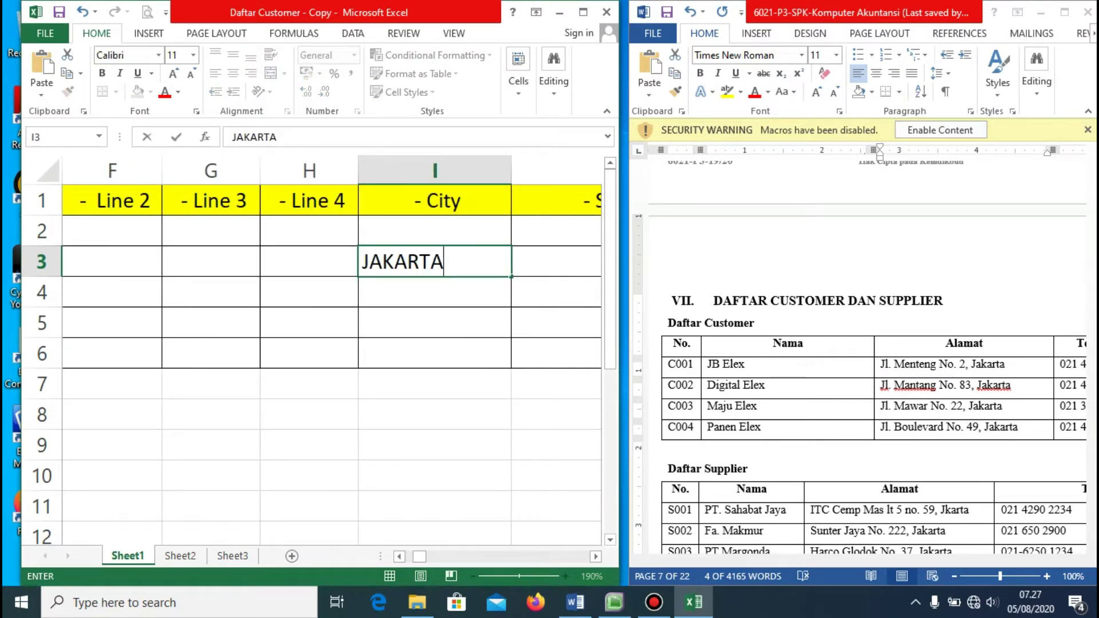
key("BackSpace")
key("BackSpace")
key("BackSpace")
key("BackSpace")
key("BackSpace")
key("BackSpace")
type("akata")
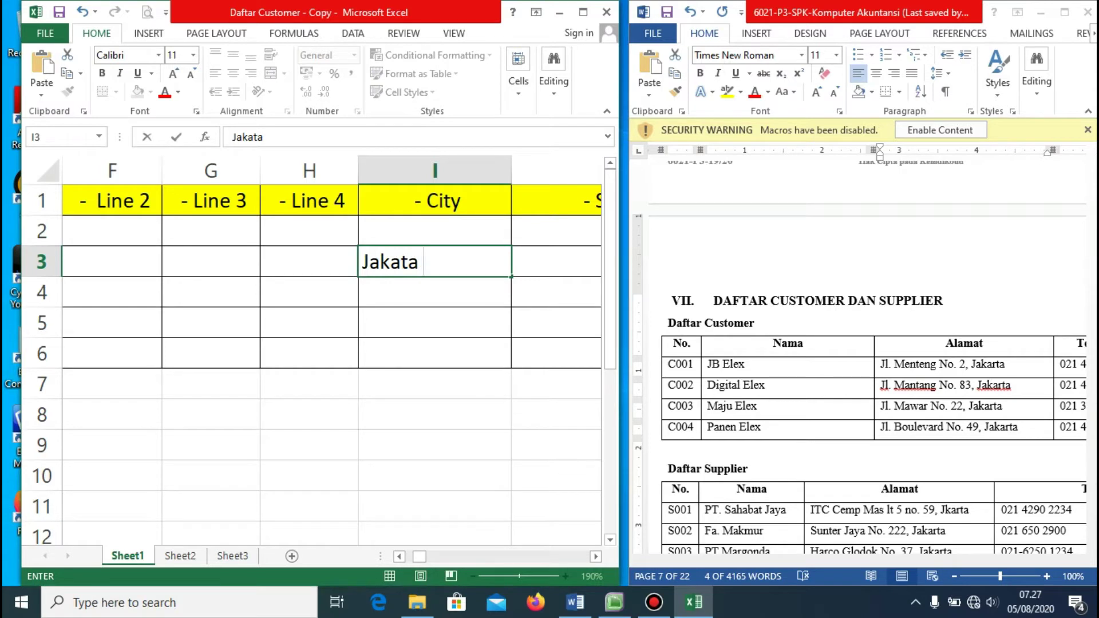
key("BackSpace")
key("BackSpace")
type("rta")
key("Tab")
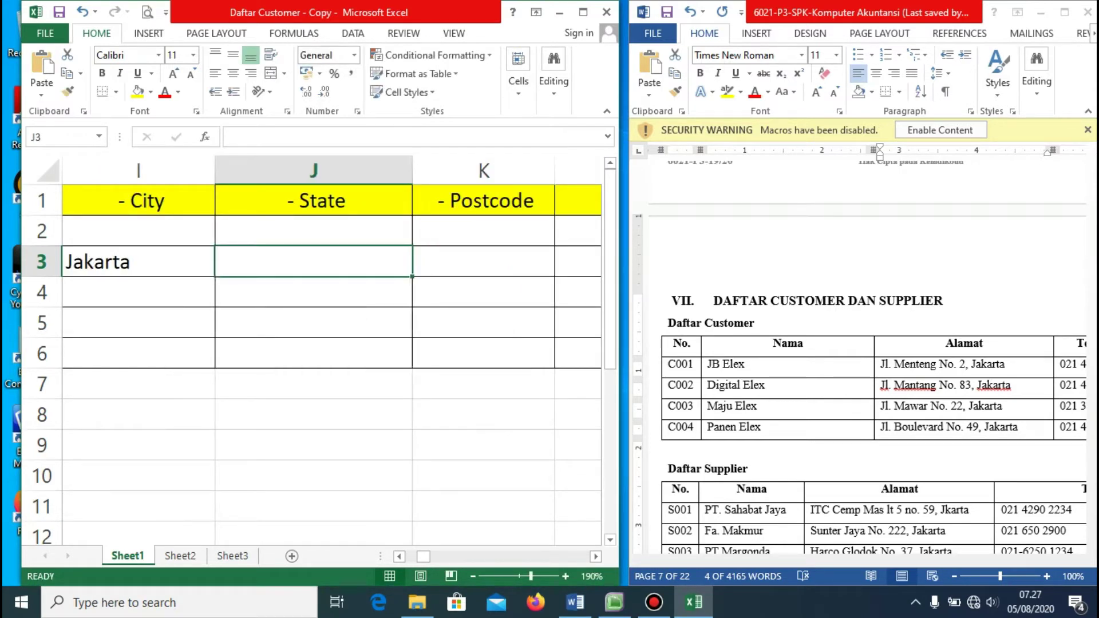
- Enter DKI as the State and Indonesia as the Country for JB Elex, and maximize the workbook window
type("DKI")
key("Tab")
key("Tab")
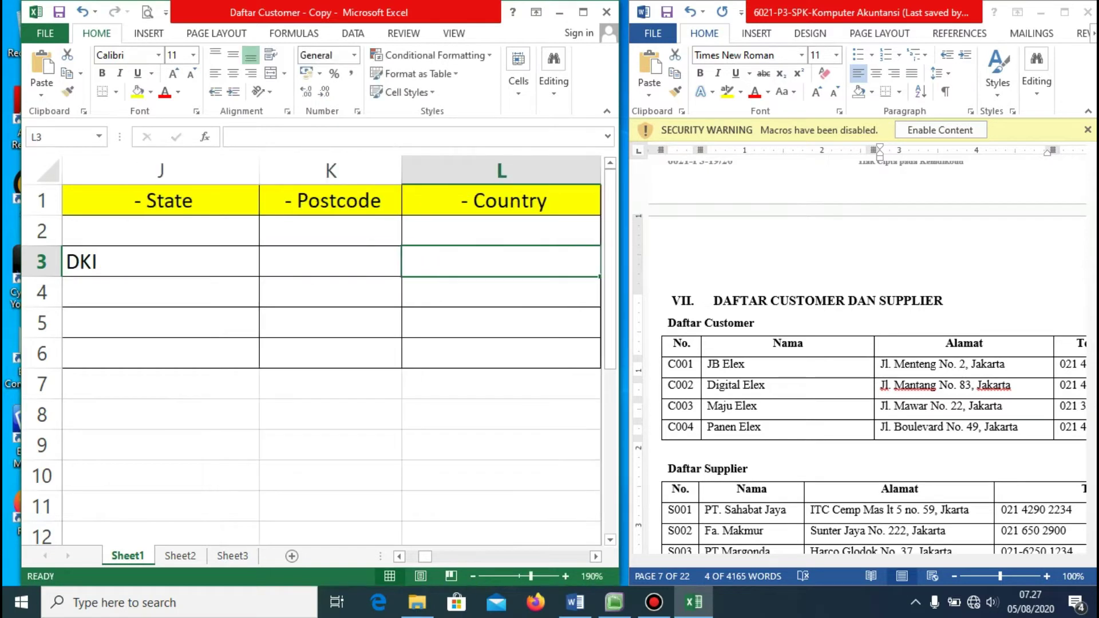
type("Indonesia")
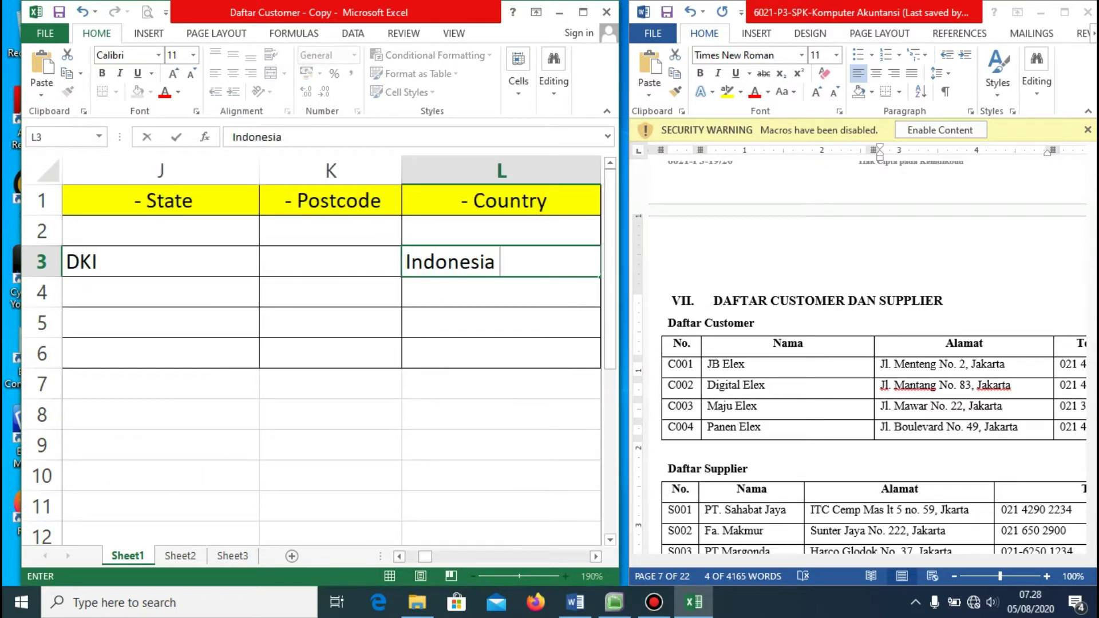
mouse_move(425, 556)
left_mouse_down()
mouse_move(449, 556)
mouse_move(426, 557)
left_mouse_up()
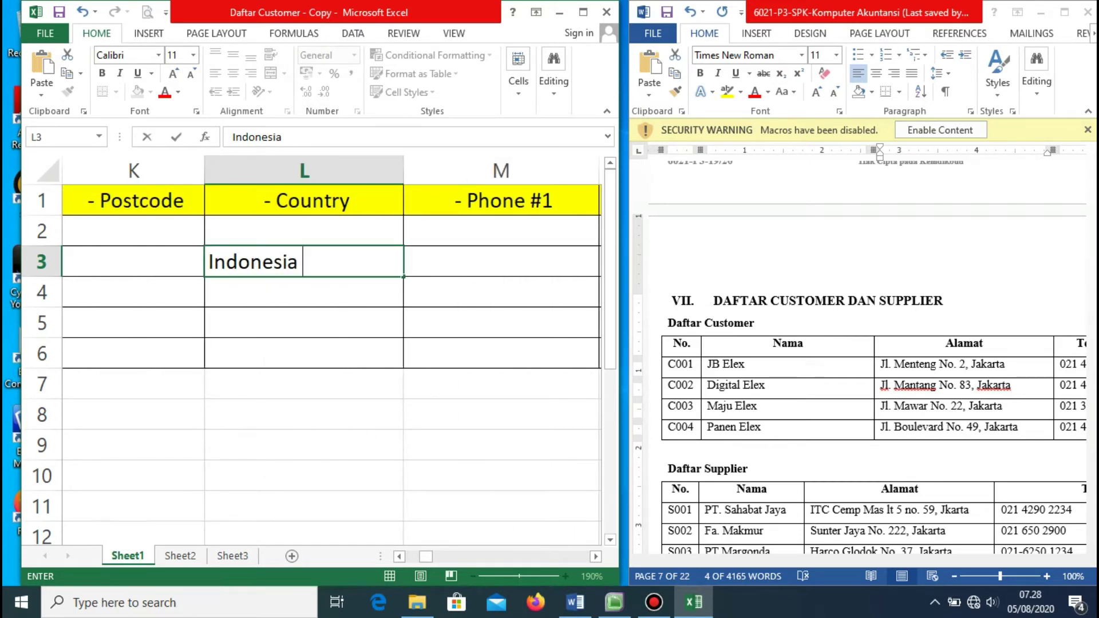
left_click(584, 12)
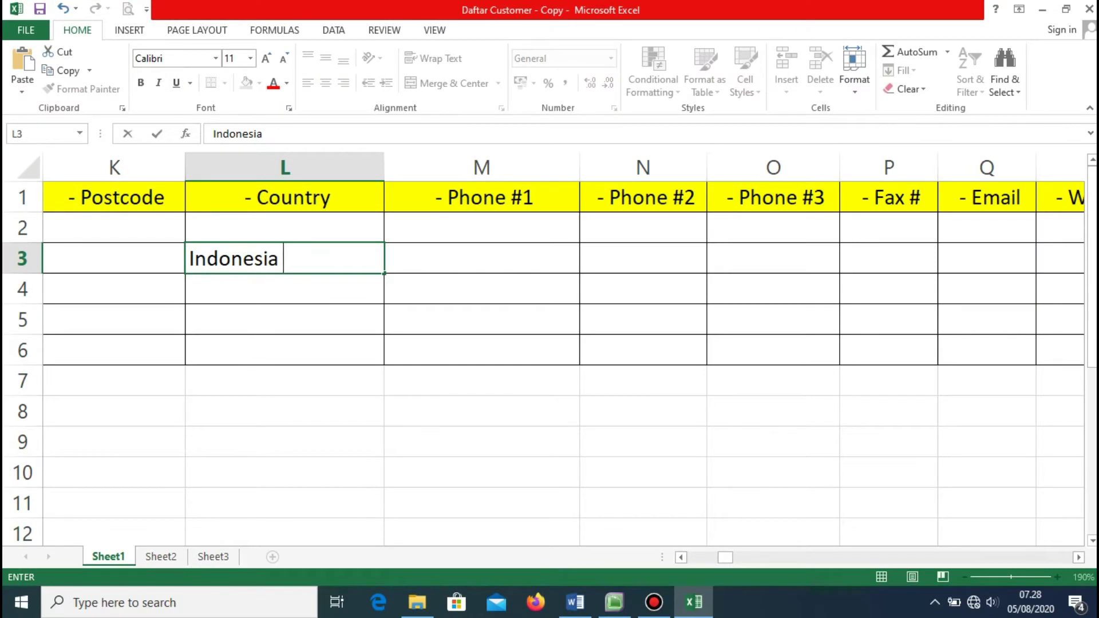
key("Tab")
- Zoom the customer sheet out to 100%, restore its window beside Word and return to the first columns
left_click_drag(1023, 577, 1011, 577)
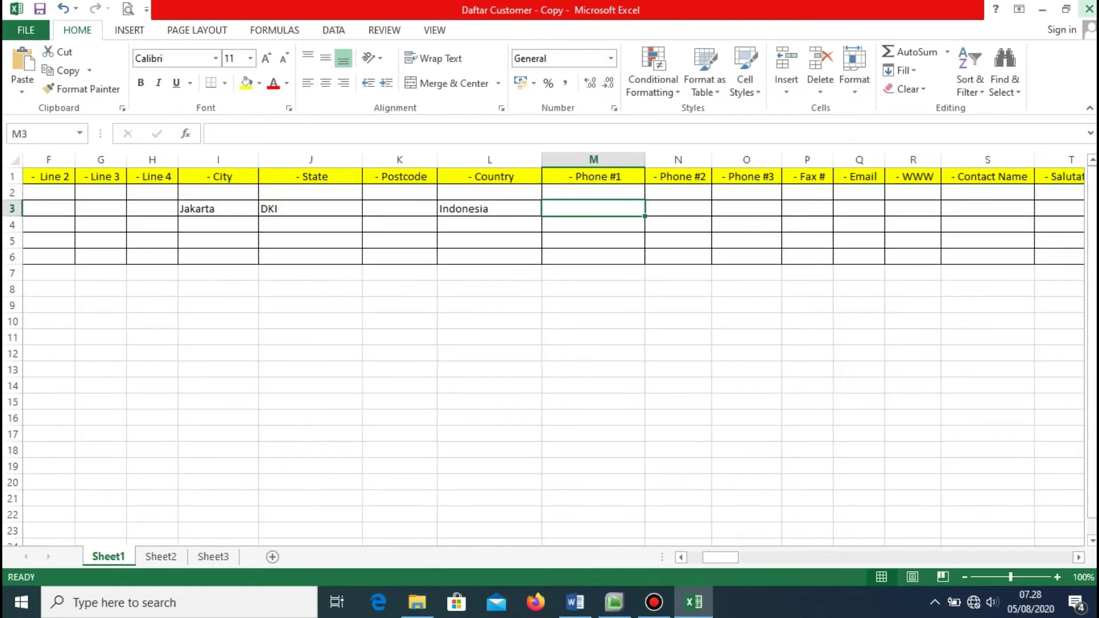
left_click(1066, 9)
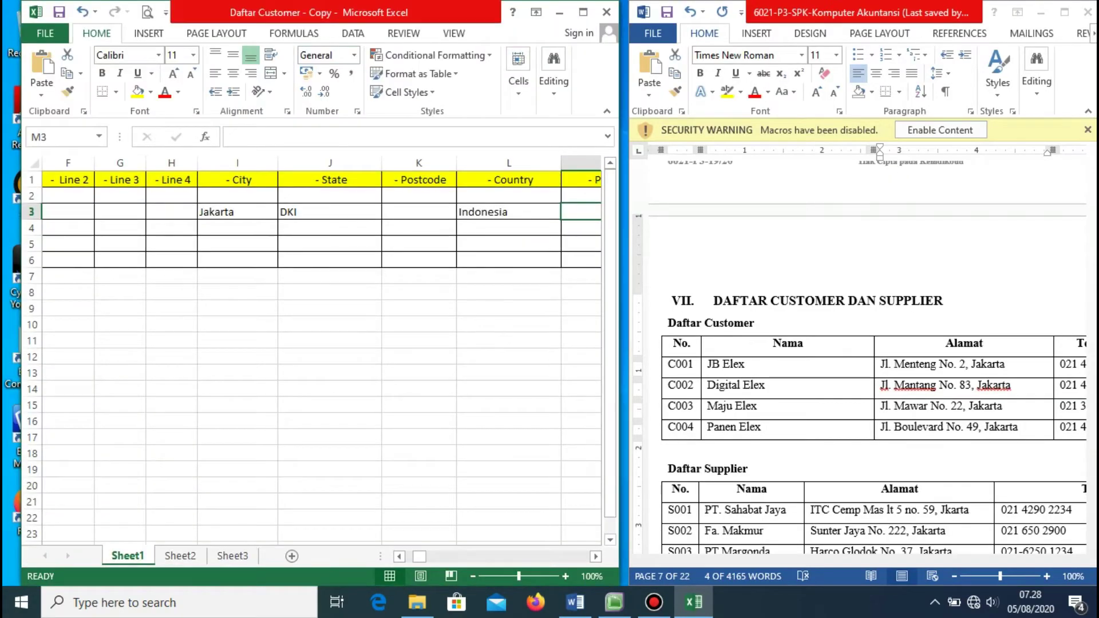
left_click_drag(420, 555, 408, 556)
- Reapply cell borders to JB Elex's pasted Addr 1- Line 1 cell
left_click(461, 212)
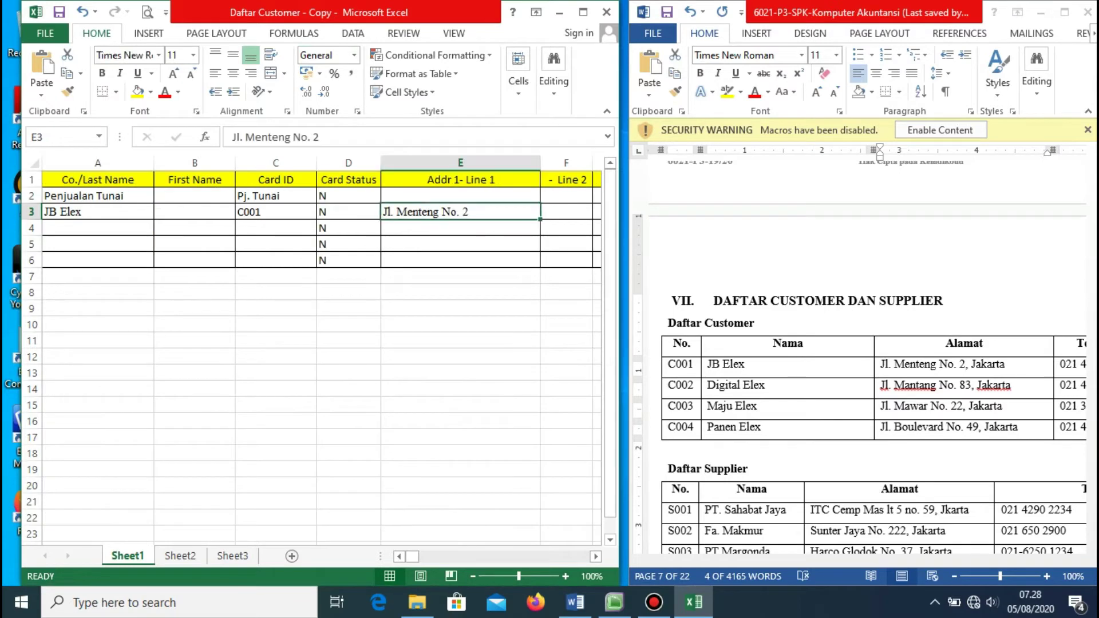
left_click(115, 91)
left_click(132, 249)
- Fill the Card ID column for rows 4 to 6 with C002, C003 and C004
left_click(98, 227)
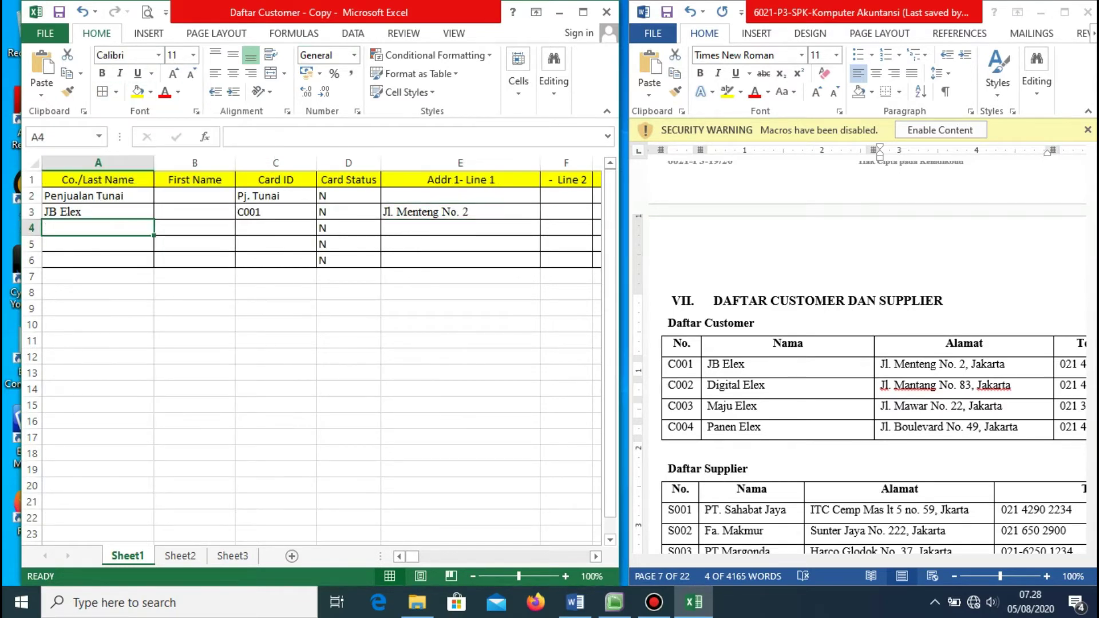
left_click(275, 228)
type("C002")
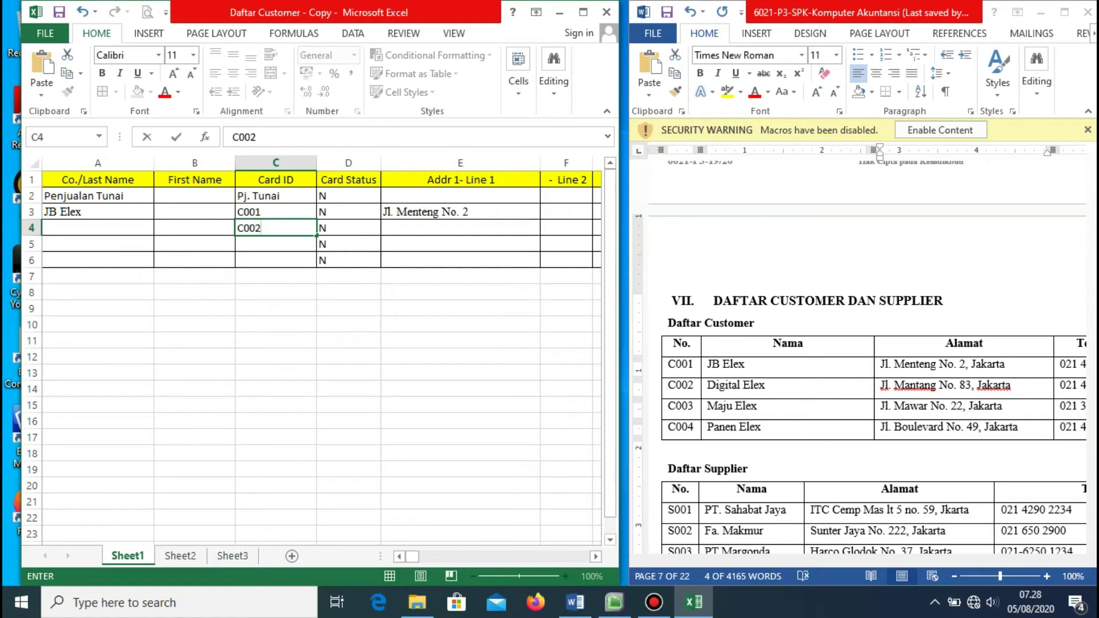
key("Return")
type("003")
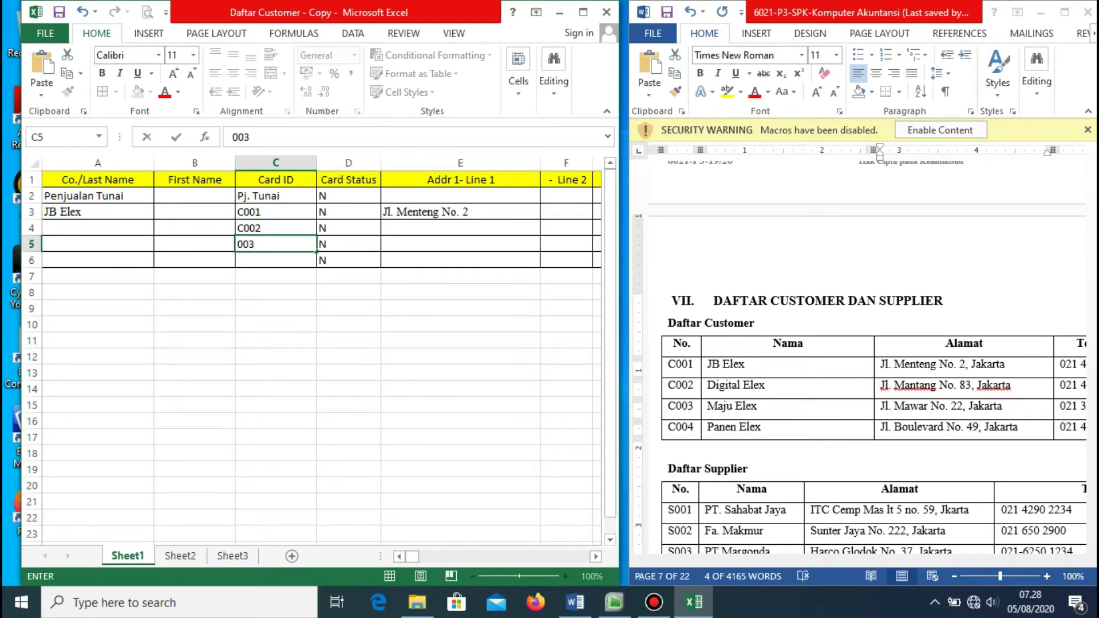
key("Return")
type("C004")
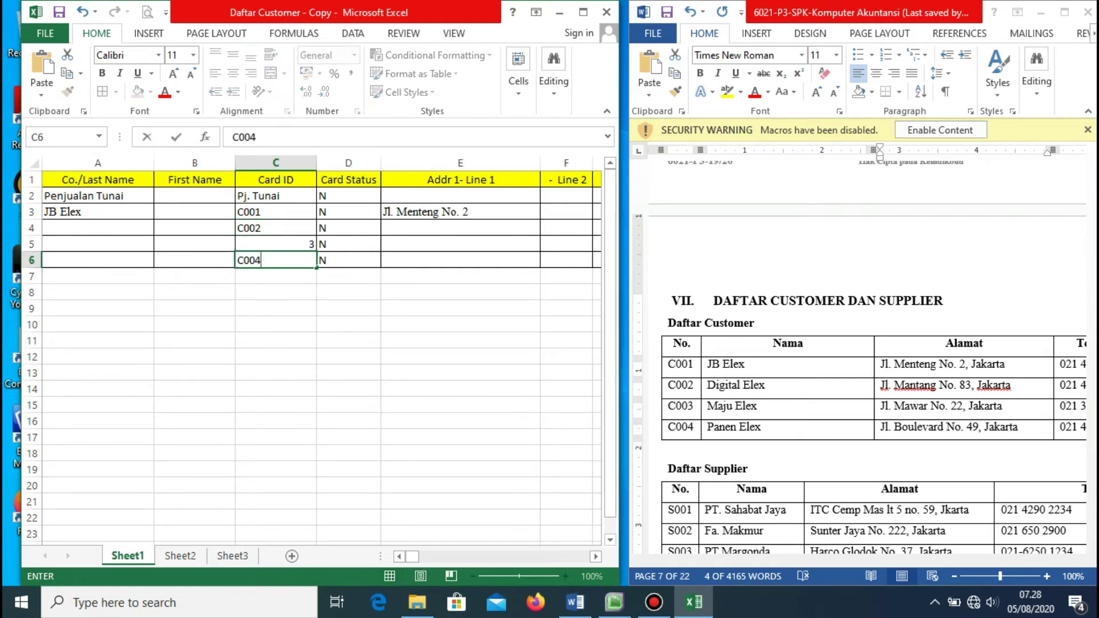
key("Up")
key("F2")
type("C003")
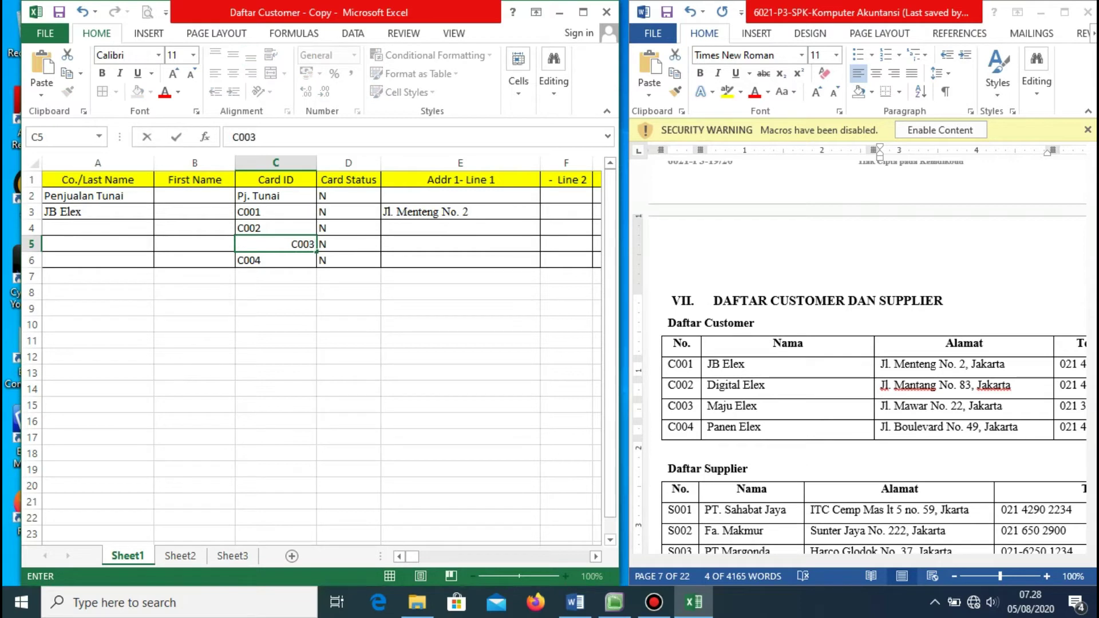
left_click(276, 309)
left_click(276, 244)
- Enter Digita Elex, Maju Elex and Panen Elex as the Co./Last Name values in rows 4 to 6
left_click(98, 228)
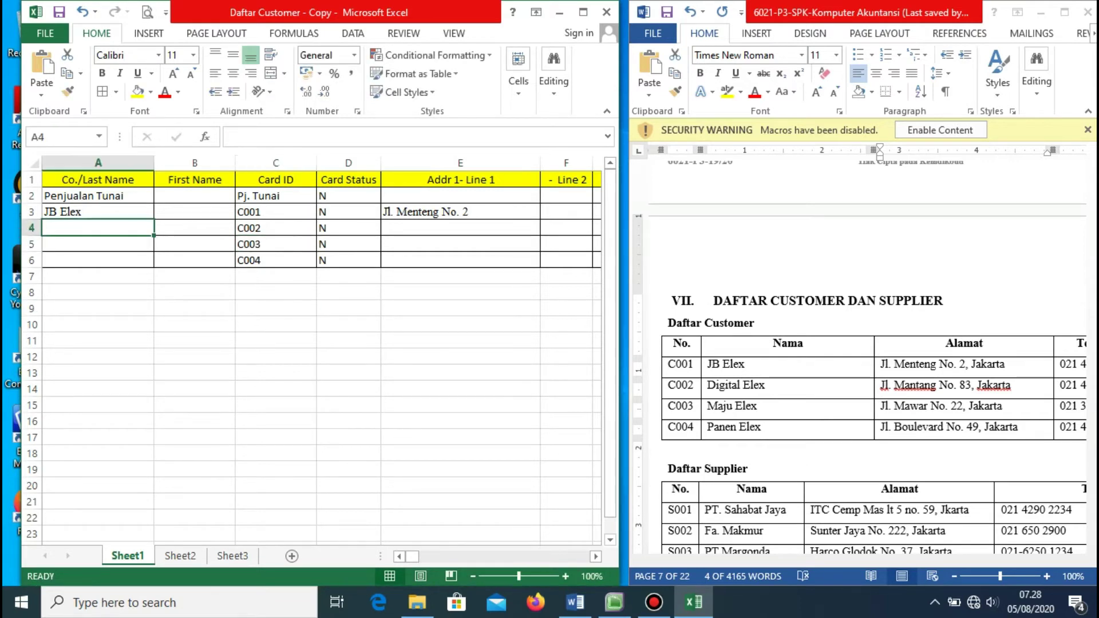
type("Digit")
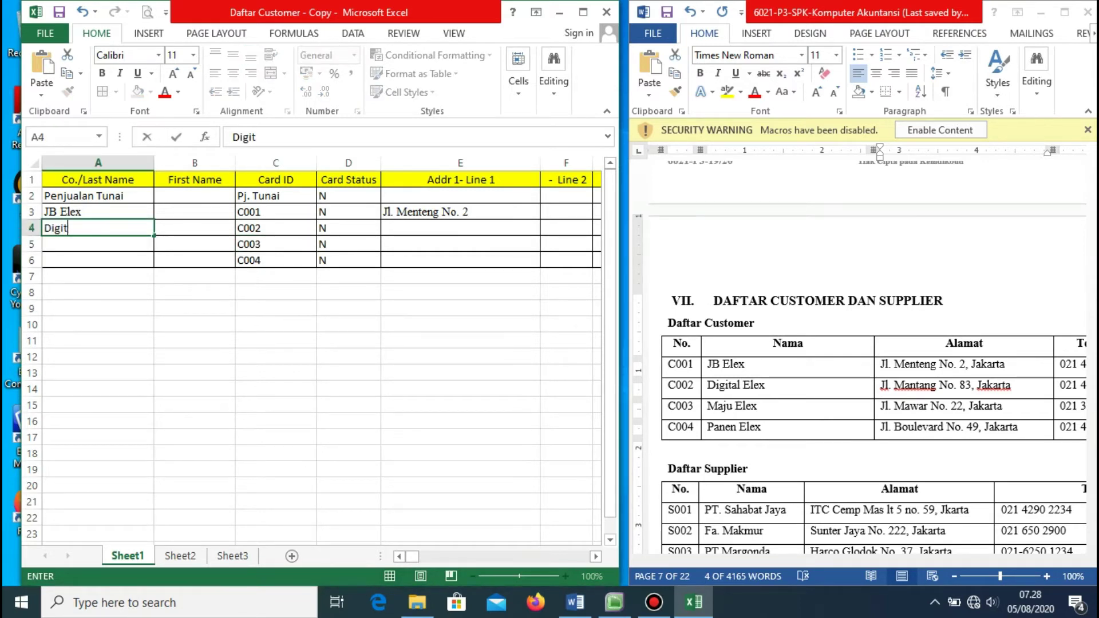
type("a Elex")
key("Return")
type("Maj")
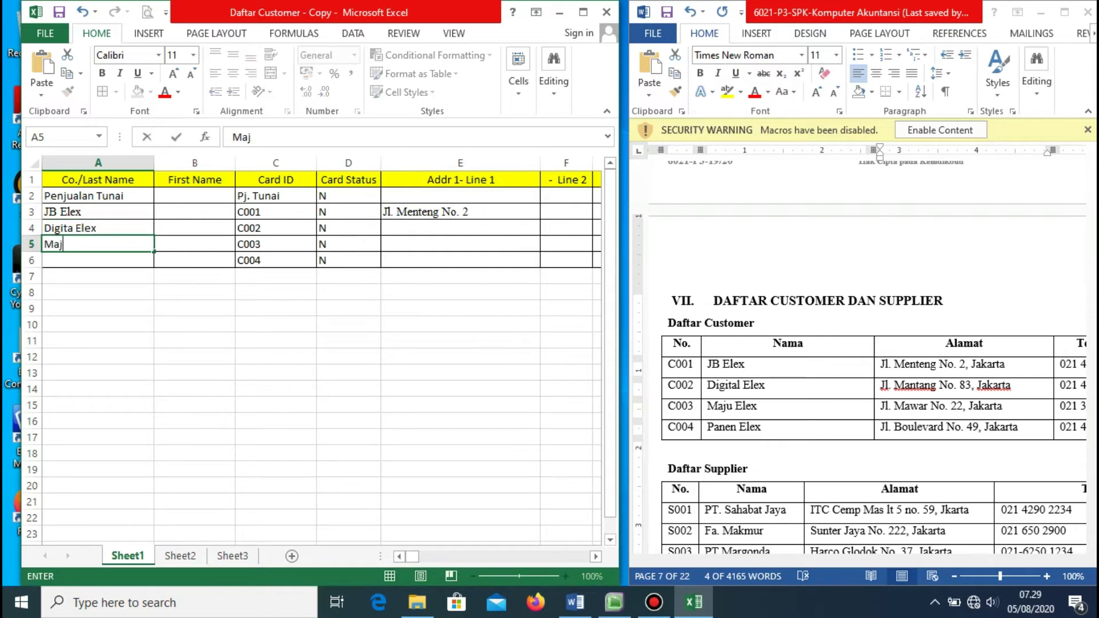
type("u Elex")
key("Return")
type("Panen Elex")
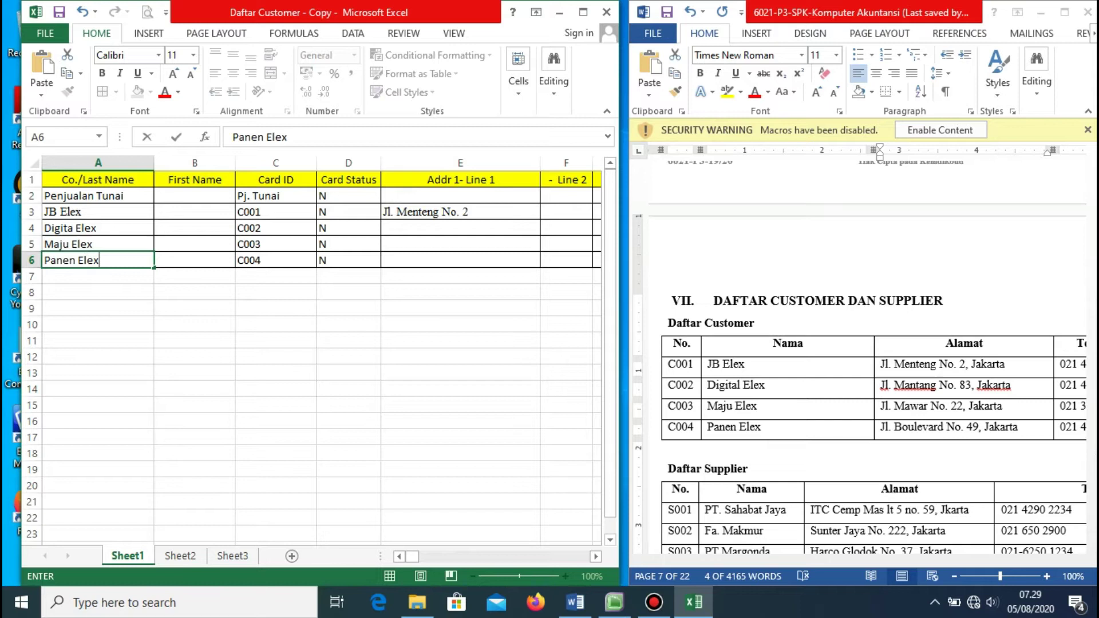
- Copy the street address of customer C002 from Word's customer table into its Addr 1- Line 1 cell
left_click(460, 227)
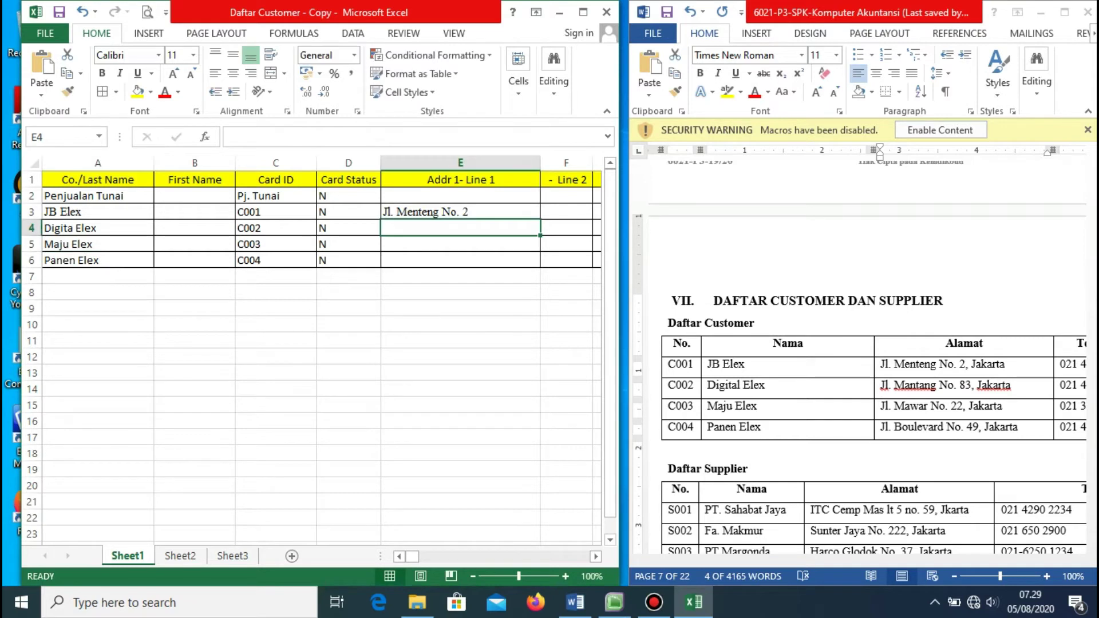
left_click(881, 386)
left_click_drag(882, 385, 971, 387)
key("ctrl+c")
left_click(460, 228)
key("ctrl+v")
- Copy Maju Elex's street address from Word's customer table into its Addr 1- Line 1 cell
left_click(882, 406)
left_click_drag(881, 406, 962, 406)
key("alt+Tab")
left_click(460, 244)
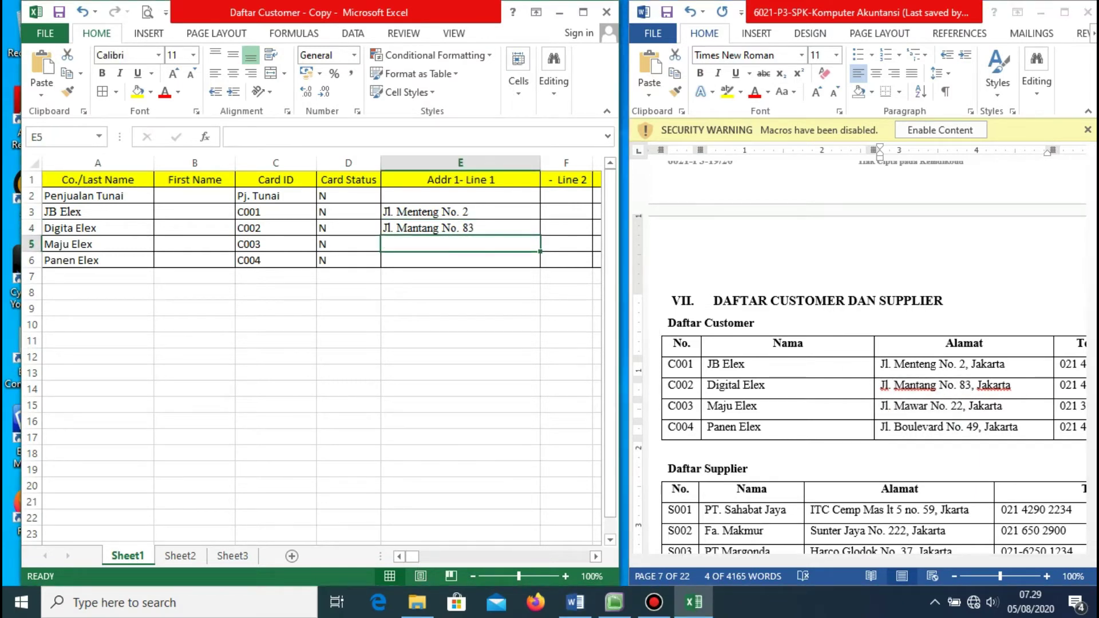
key("ctrl+v")
- Copy Panen Elex's street address from Word's customer table into its Addr 1- Line 1 cell
left_click(882, 427)
left_click_drag(882, 428, 978, 427)
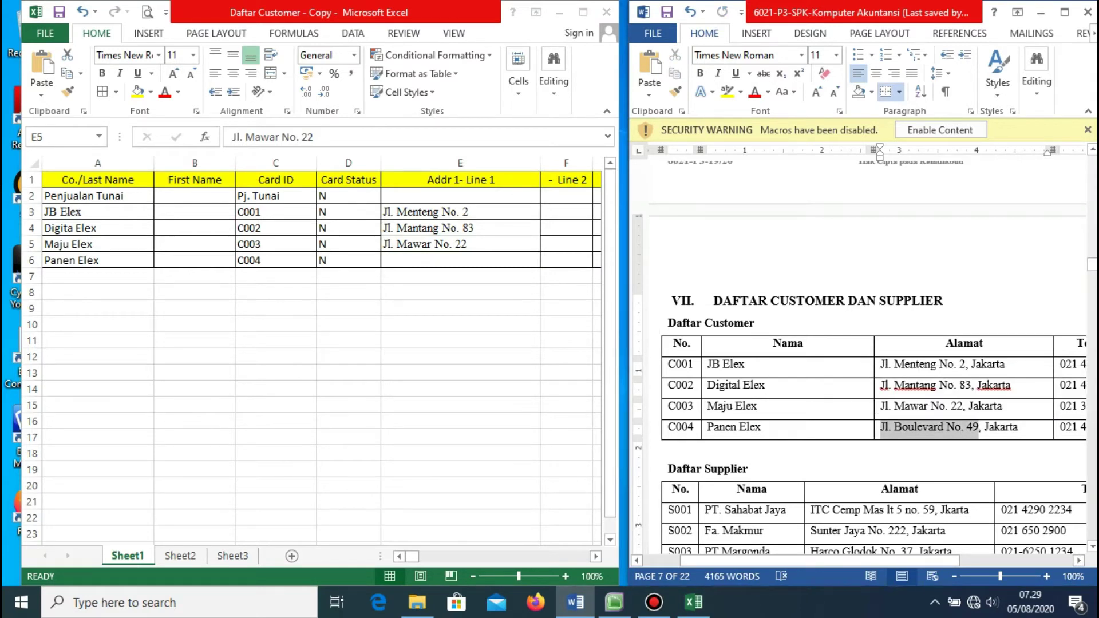
key("alt+Tab")
left_click(461, 260)
key("ctrl+v")
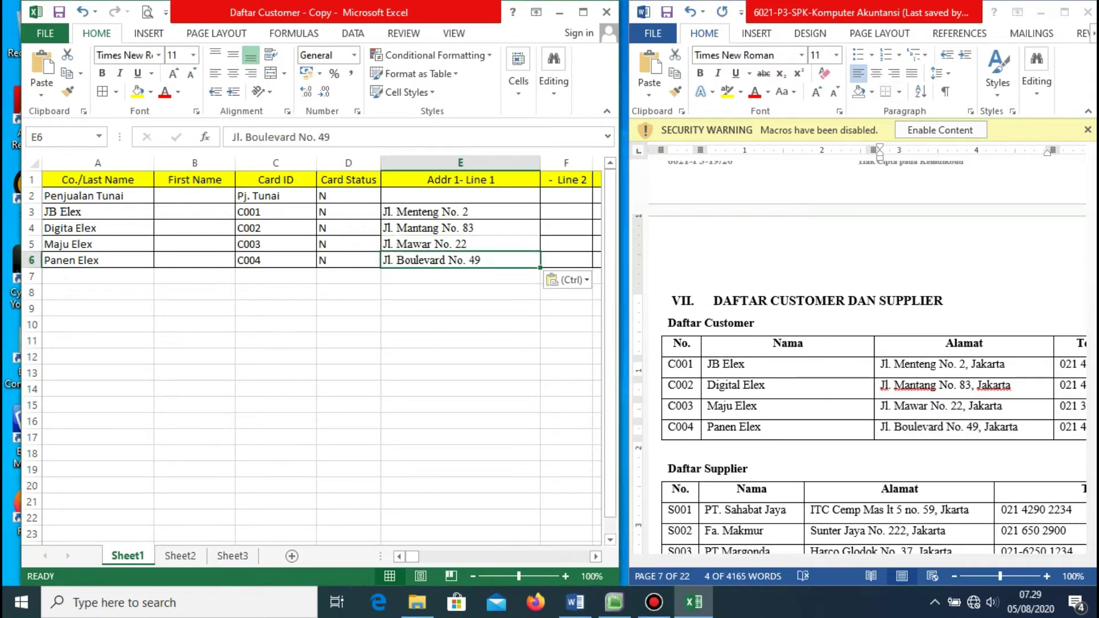
left_click_drag(460, 212, 460, 260)
left_click(461, 341)
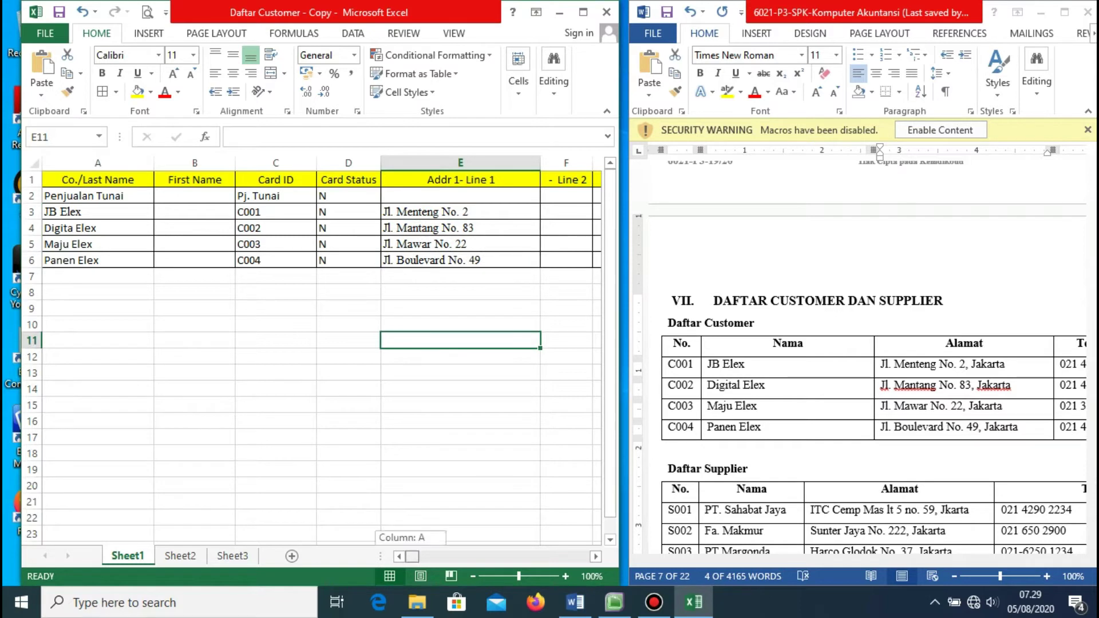
- Fill the City value Jakarta and the State value DKI from row 3 down through row 6
scroll(595, 555, "right", 4)
left_click(396, 212)
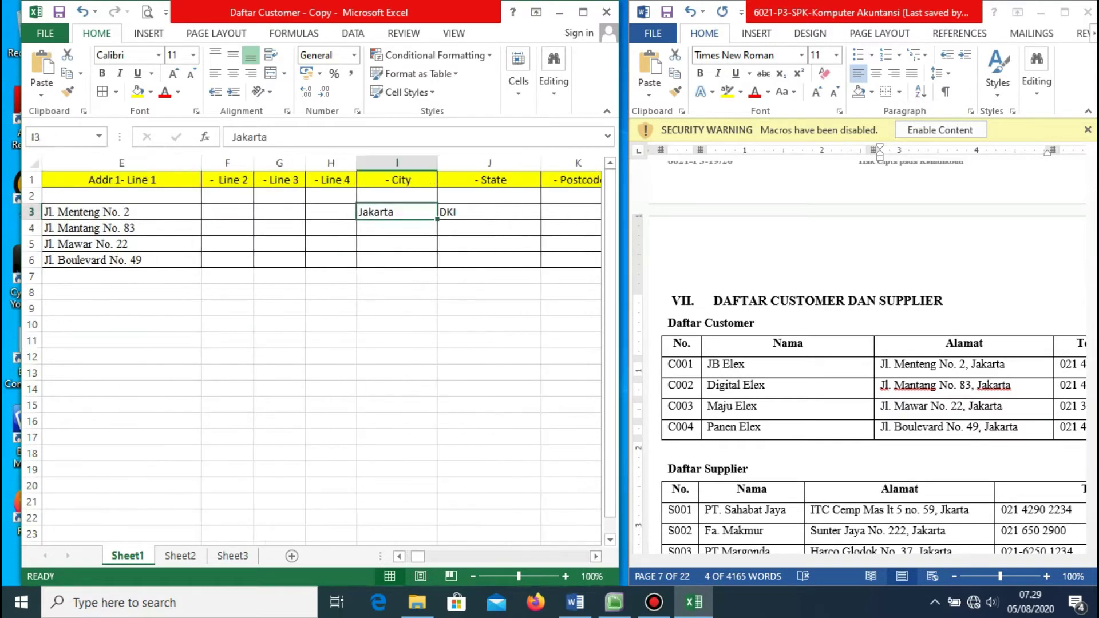
left_click_drag(436, 219, 441, 264)
left_click(489, 212)
left_click_drag(541, 220, 542, 266)
- Fill the Country value Indonesia from row 3 down through row 6
left_click(595, 555)
left_click(596, 556)
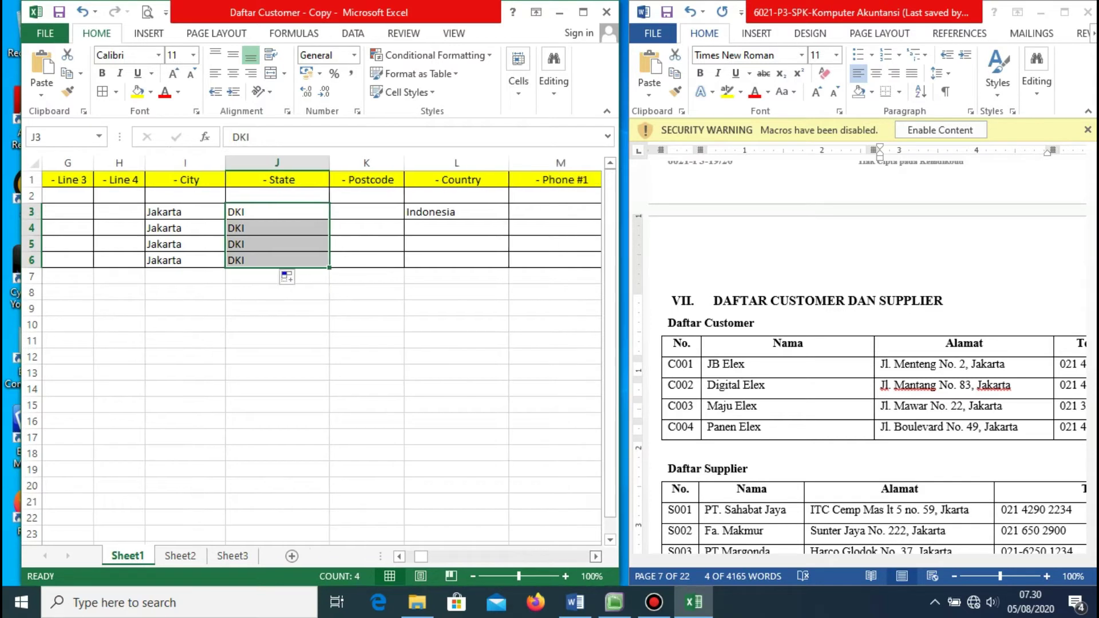
left_click(595, 556)
left_click(403, 211)
left_click_drag(458, 219, 458, 265)
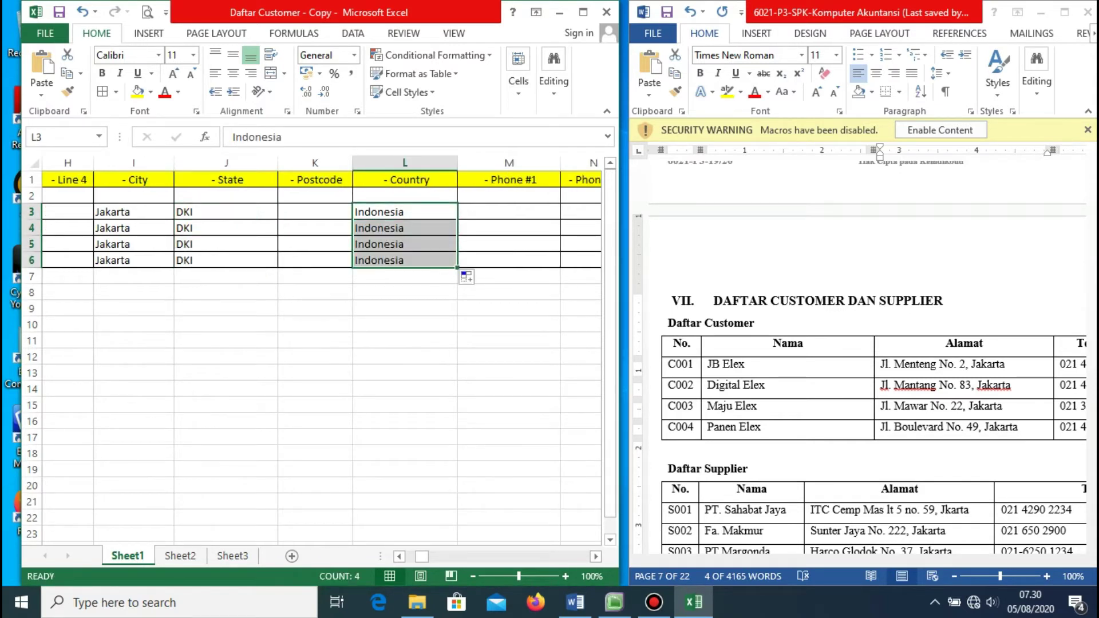
- Copy all four customers' Telepon entries from Word's customer table into the Phone #1 column of the customer workbook, starting at row 3
left_click(1060, 364)
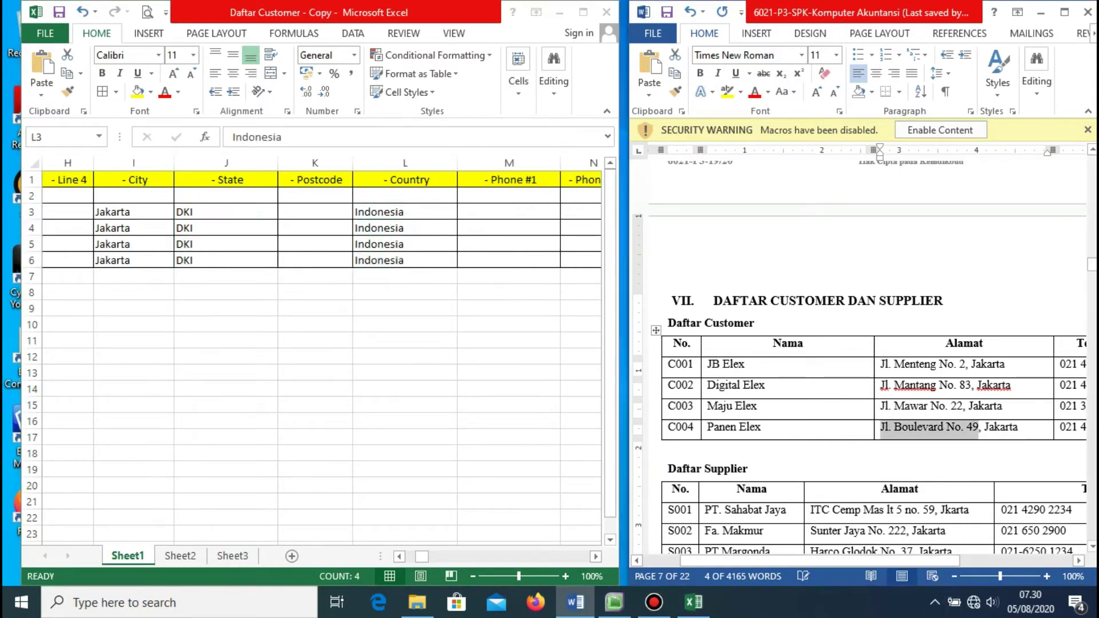
left_click(1078, 561)
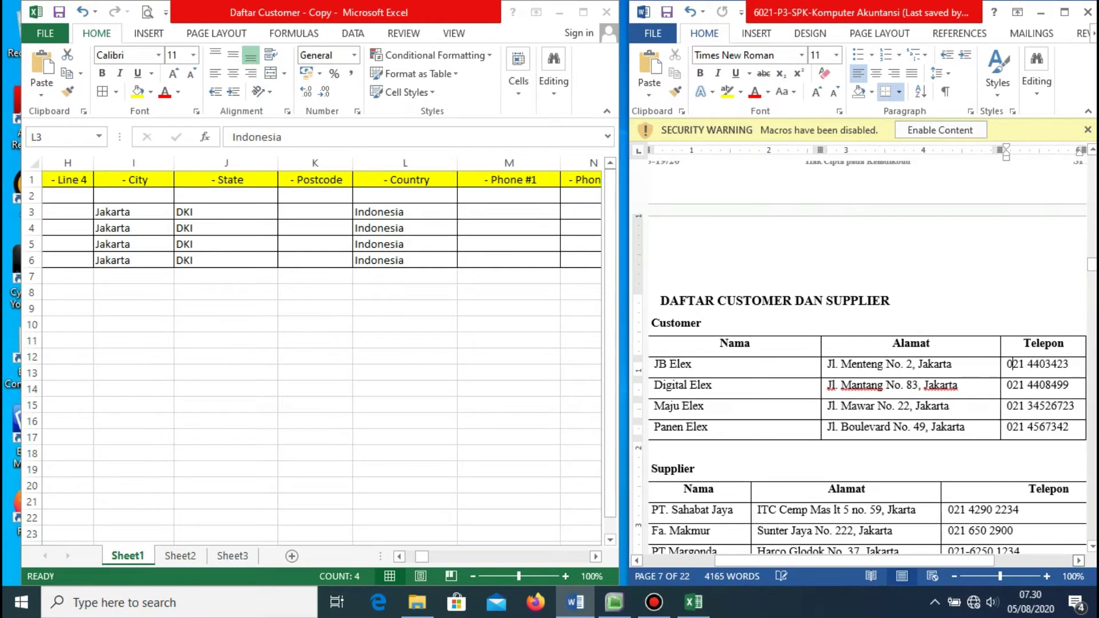
left_click(1078, 561)
key("shift+Down")
key("shift+Down")
key("shift+Down")
key("ctrl+c")
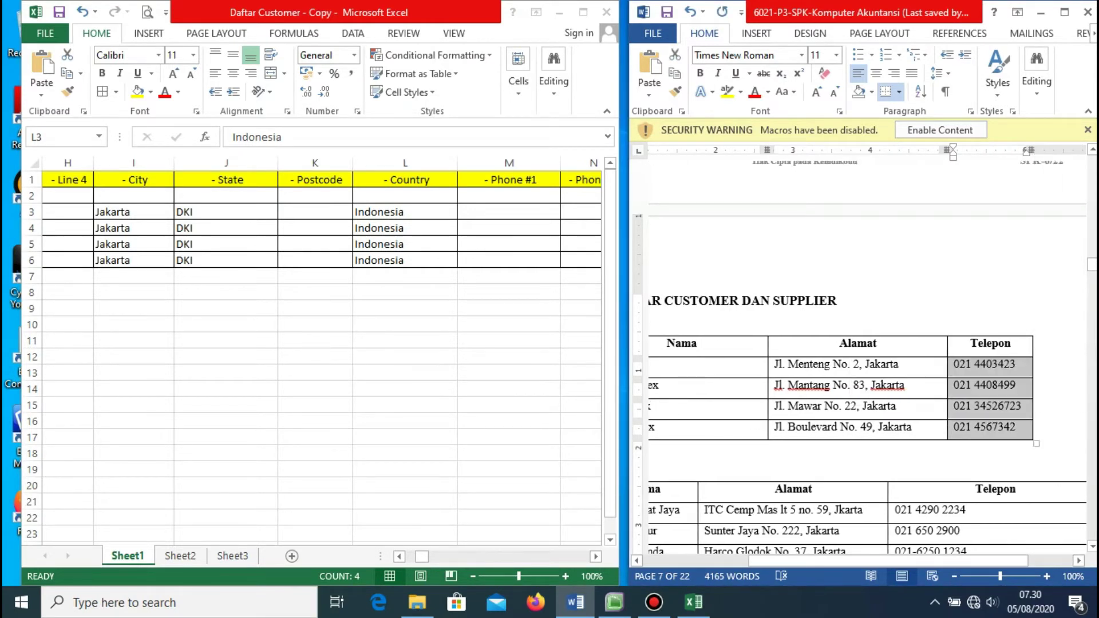
left_click(509, 212)
key("ctrl+v")
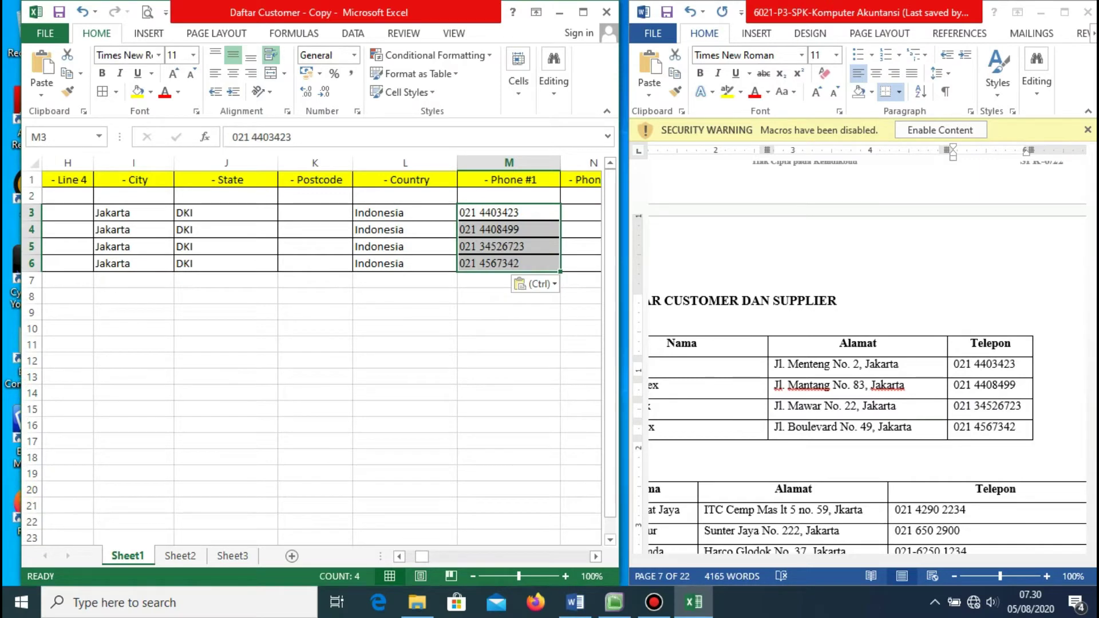
- Apply cell borders to the Phone #1 entries in rows 3 to 6
left_click(509, 345)
left_click_drag(509, 212, 509, 264)
left_click(103, 91)
left_click(405, 341)
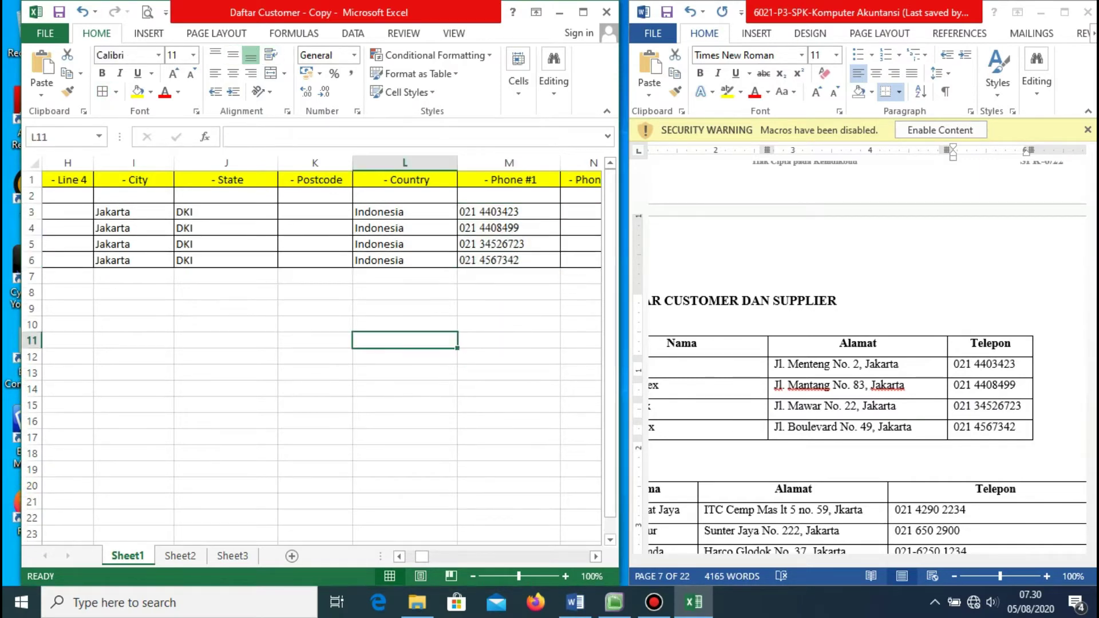
- Check the remaining columns of the customer sheet and compare its rows with Word's customer table
left_click(596, 557)
left_click(596, 557)
left_click(596, 556)
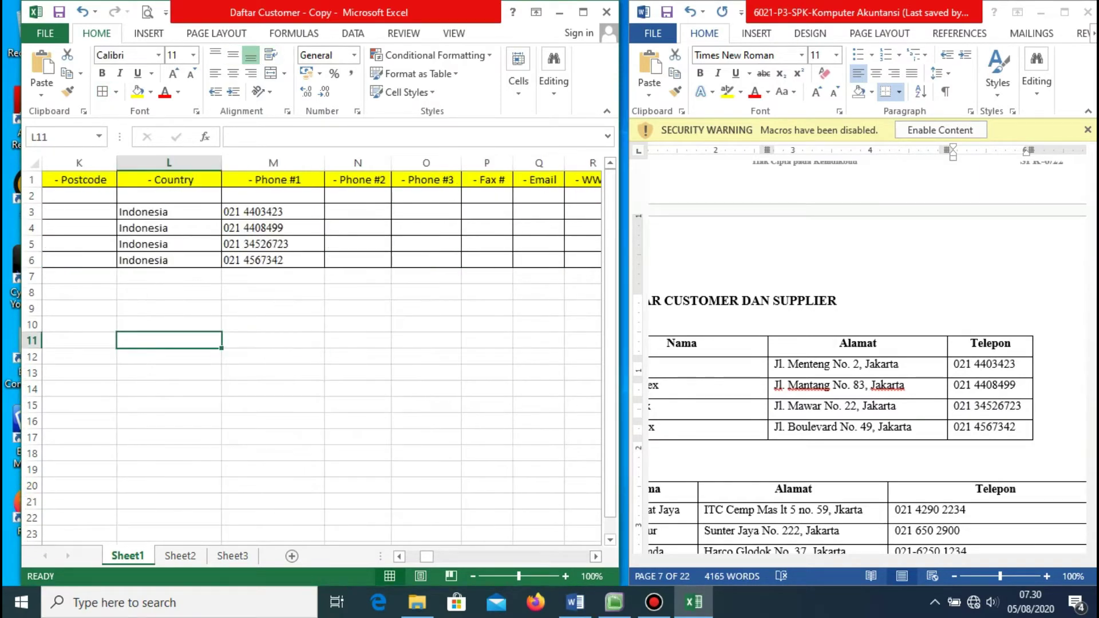
left_click_drag(426, 556, 407, 557)
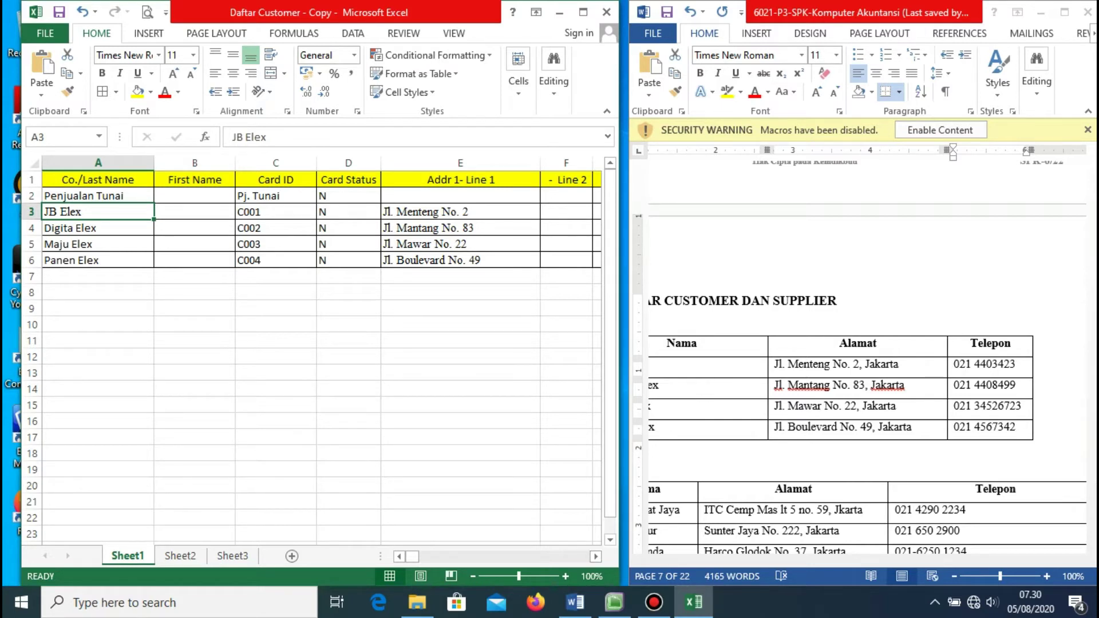
key("alt+Tab")
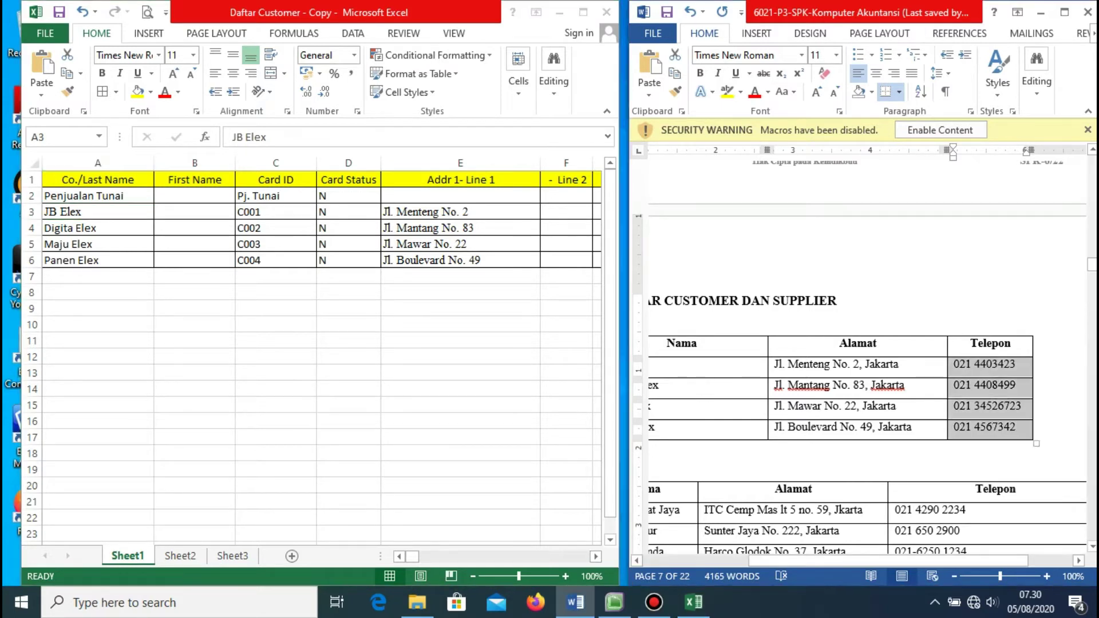
left_click(888, 385)
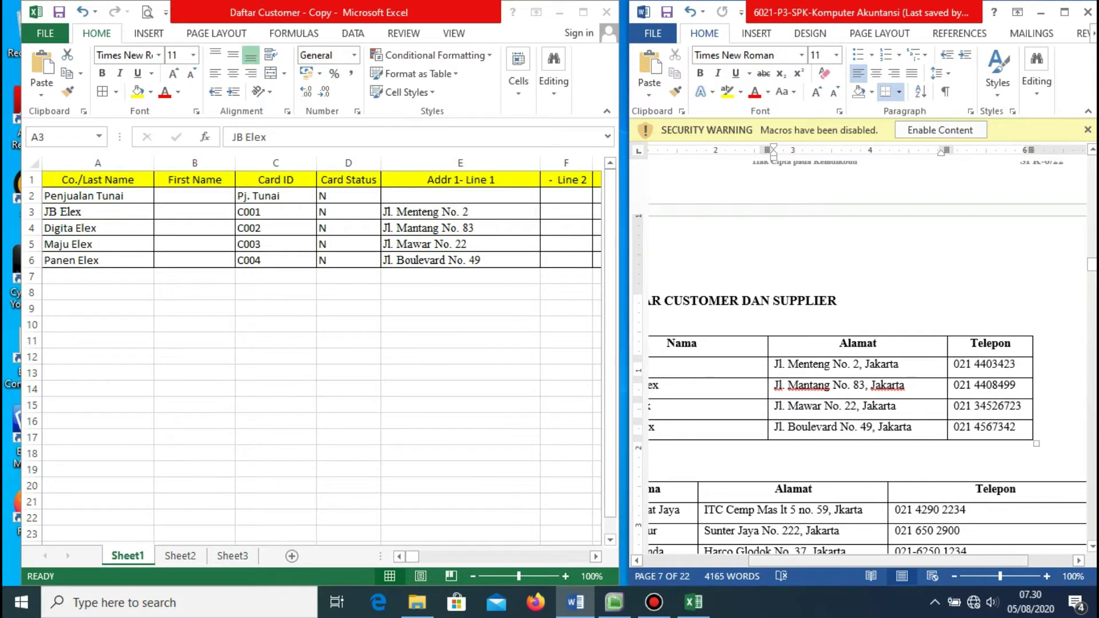
scroll(867, 355, "left", 5)
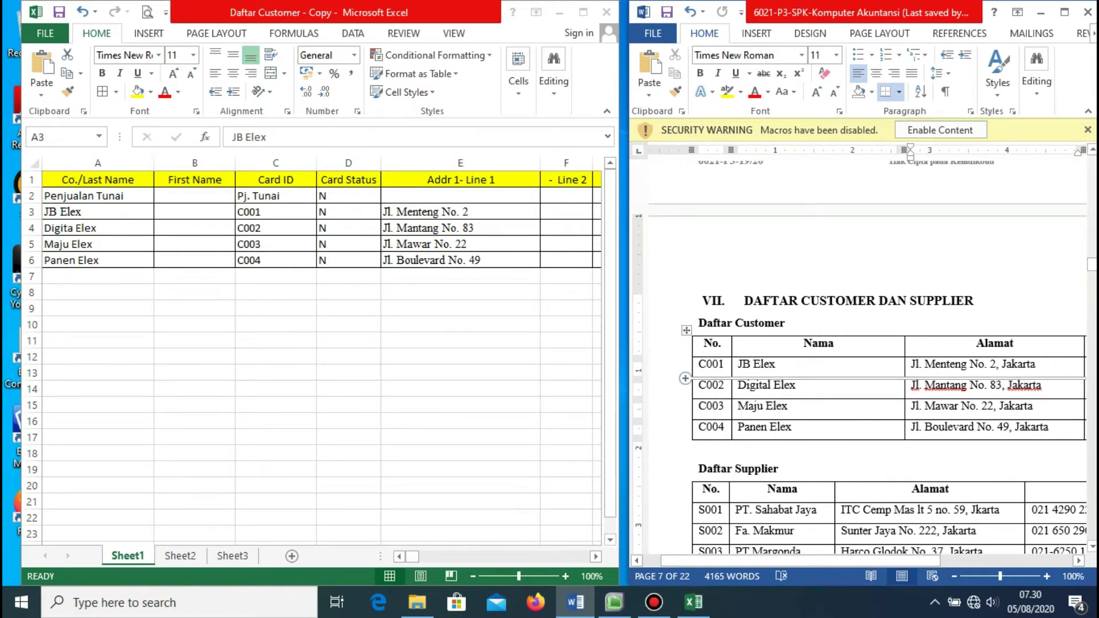
key("alt+Tab")
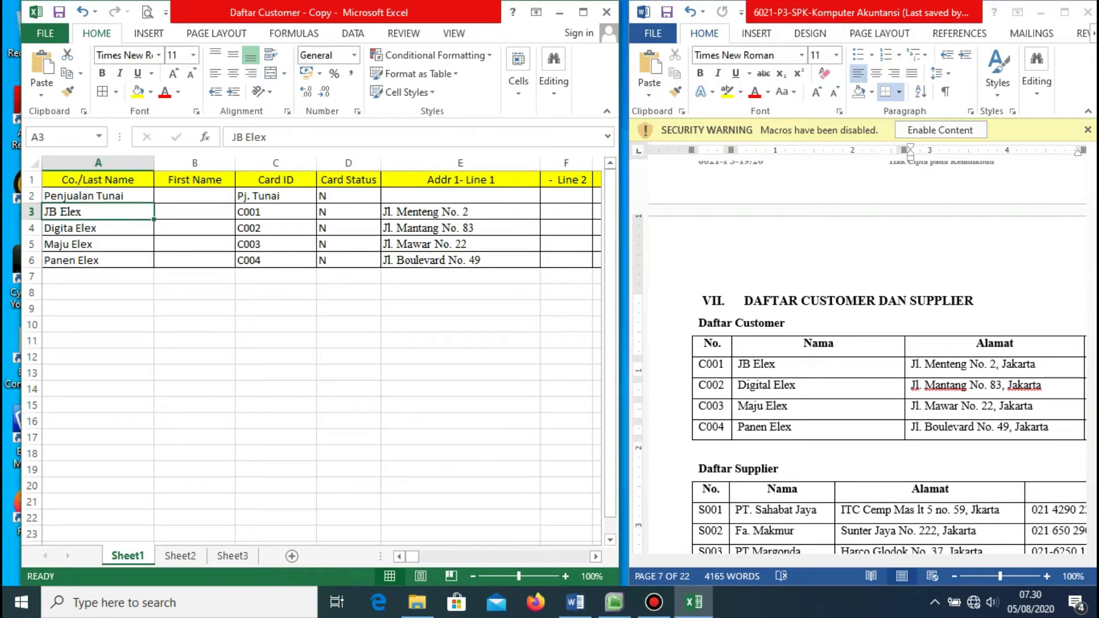
- Review JB Elex's row field by field from Card ID through Phone #1, then view the whole sheet in a maximized window
left_click(276, 212)
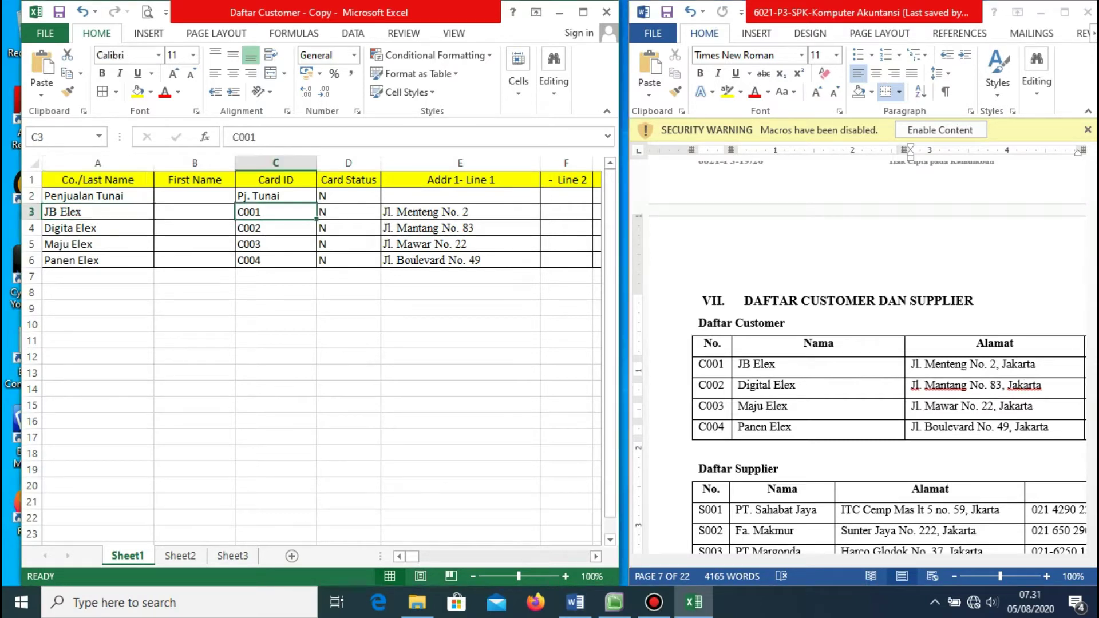
left_click(460, 212)
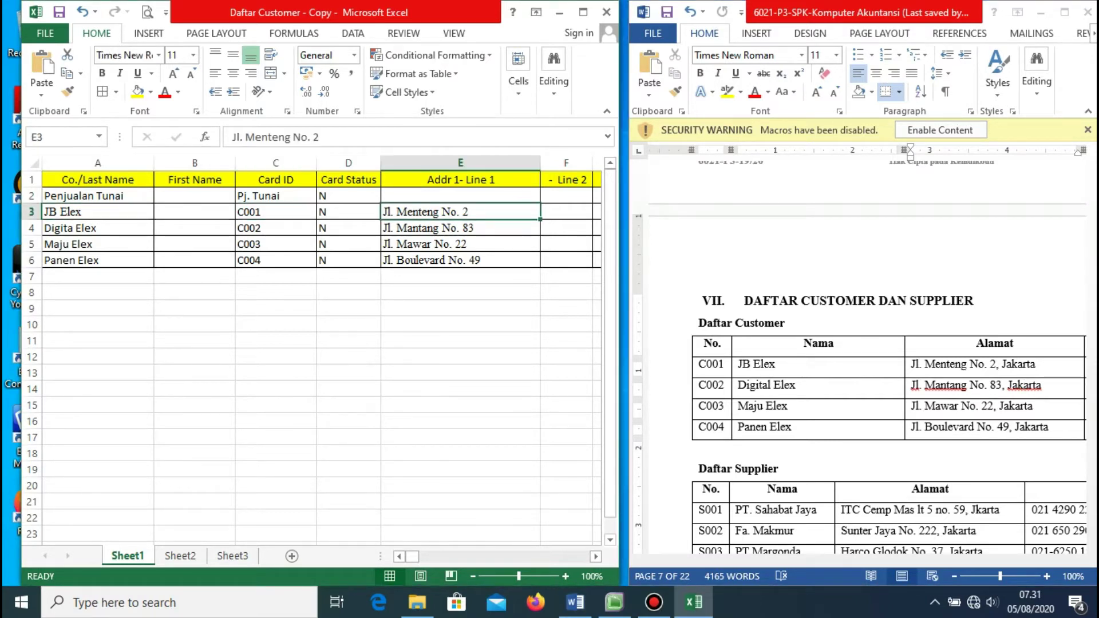
left_click(566, 212)
key("Right")
key("Right")
key("Right")
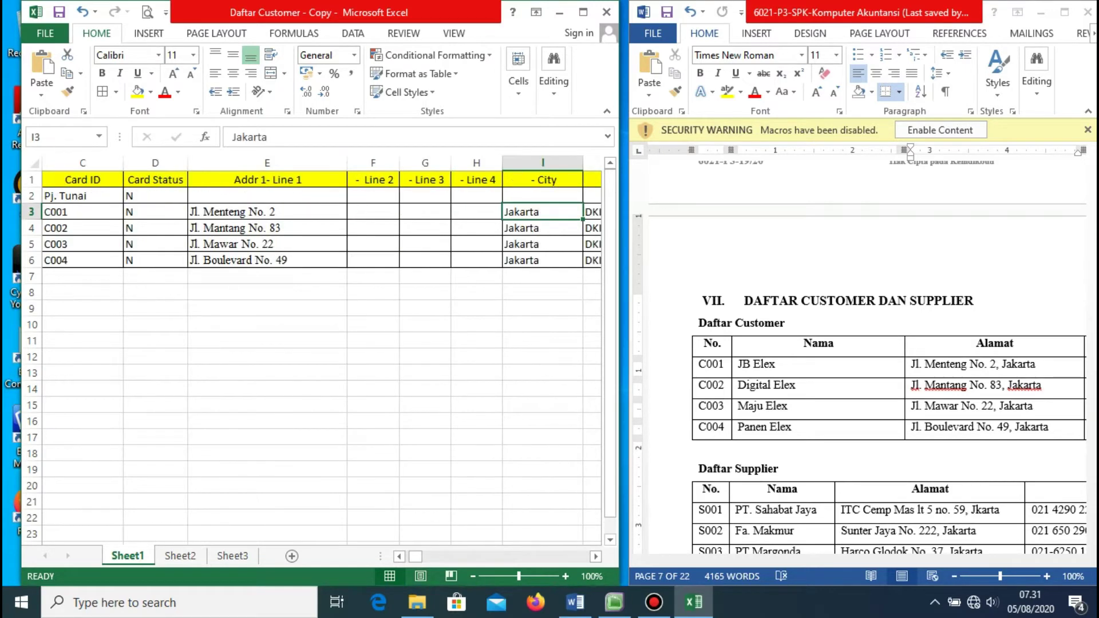
key("Right")
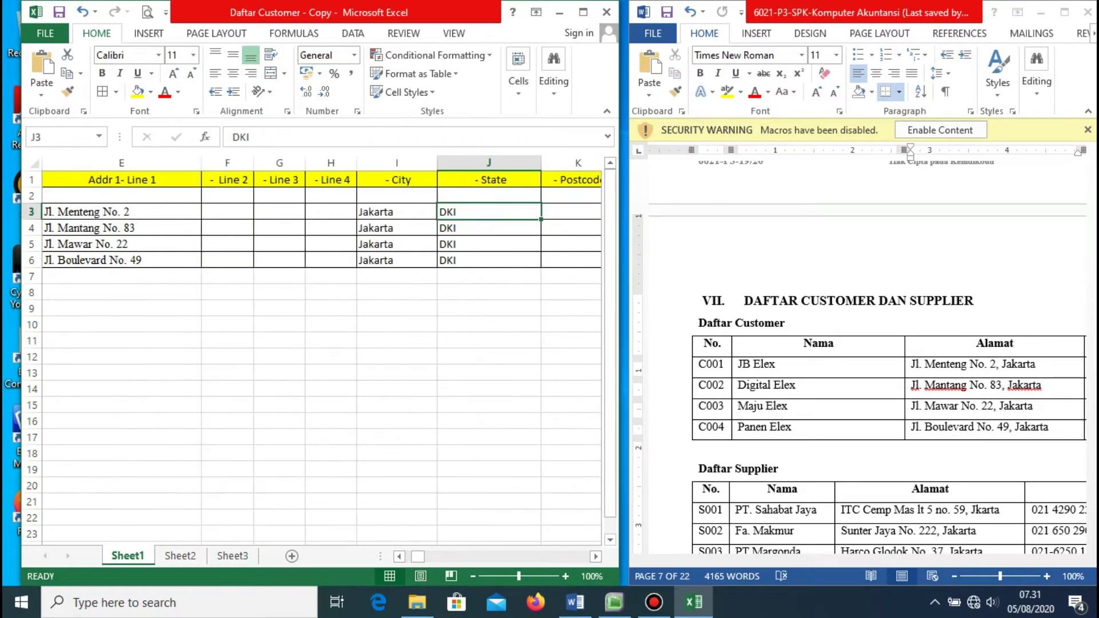
key("Right")
key("Right")
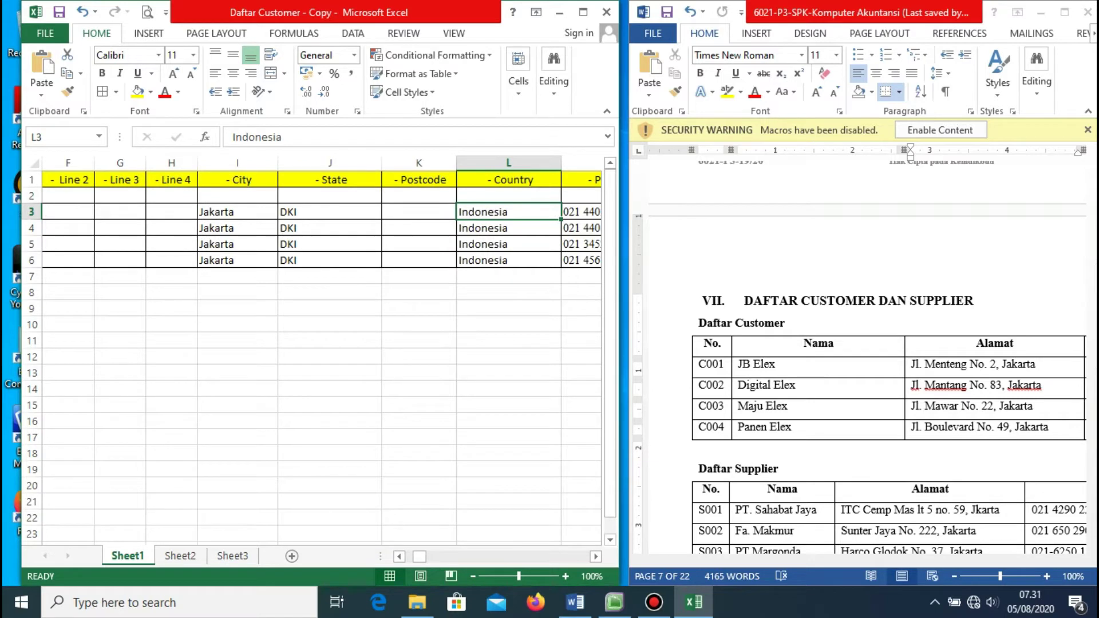
key("Right")
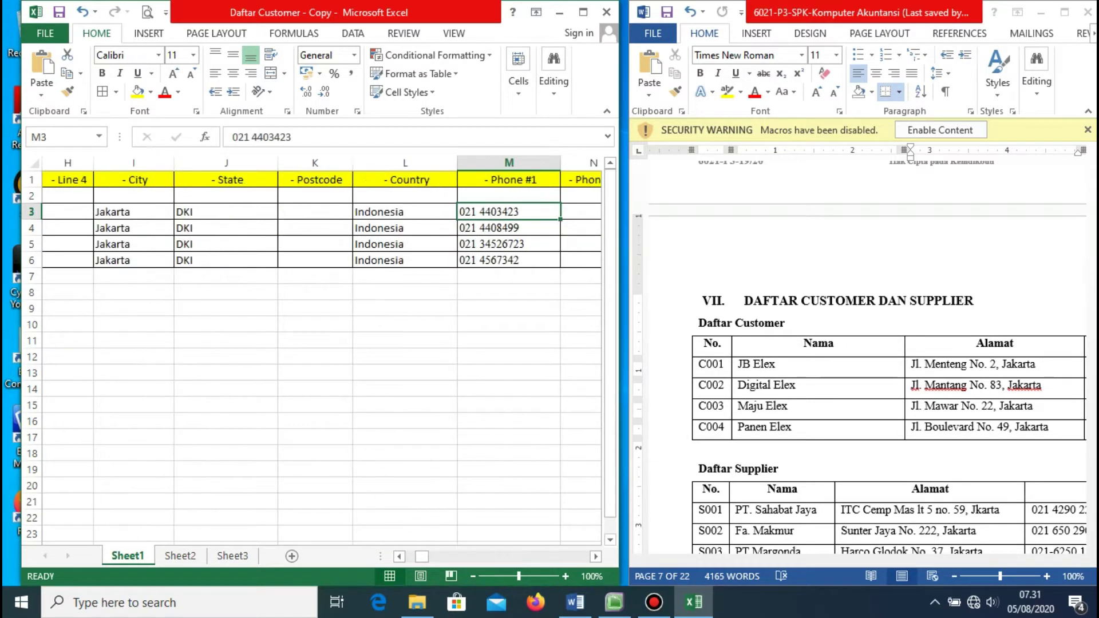
key("Right")
key("Left")
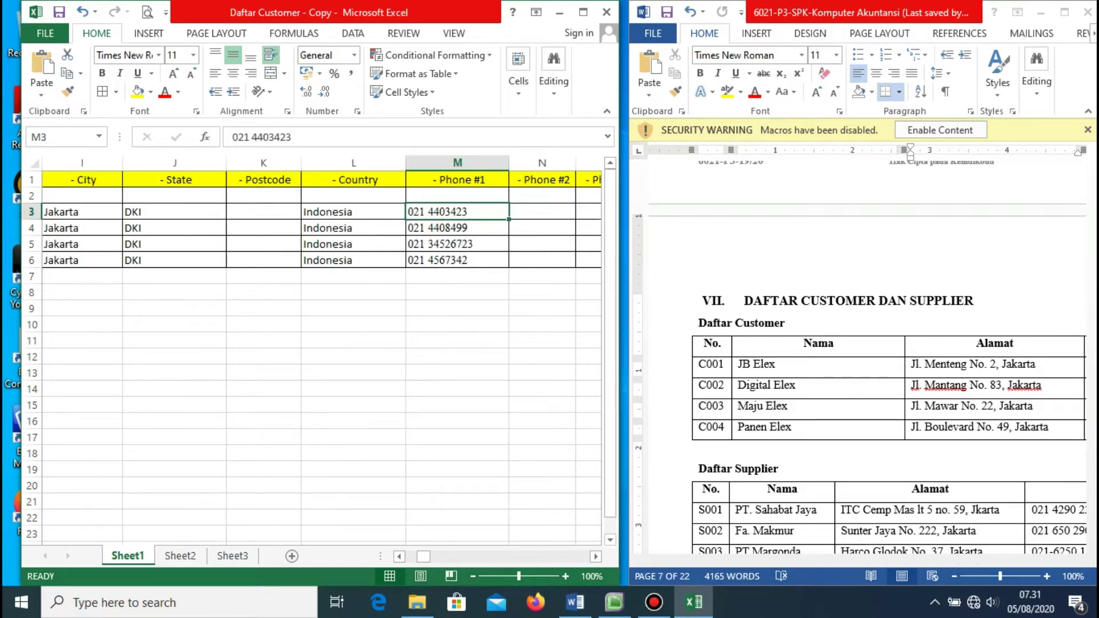
left_click(583, 12)
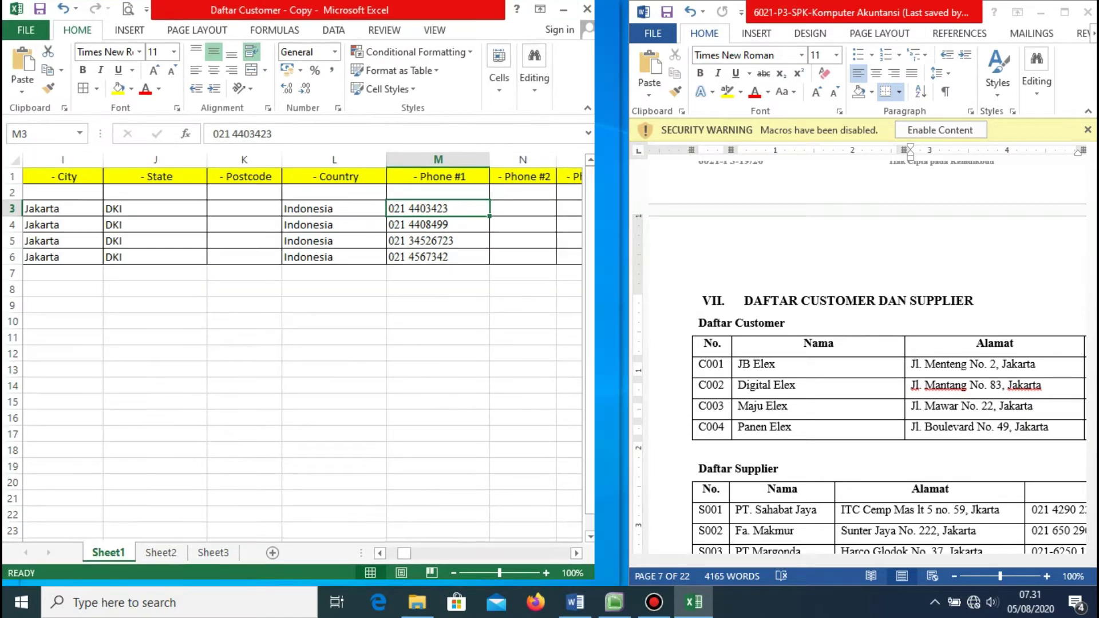
left_click_drag(730, 558, 706, 558)
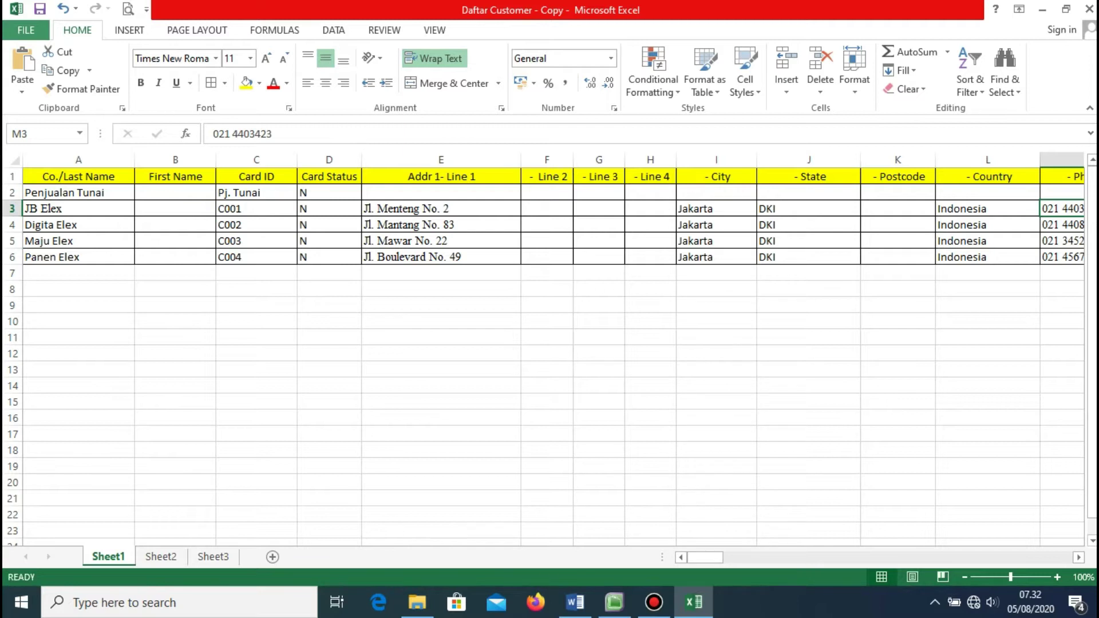
left_click(26, 29)
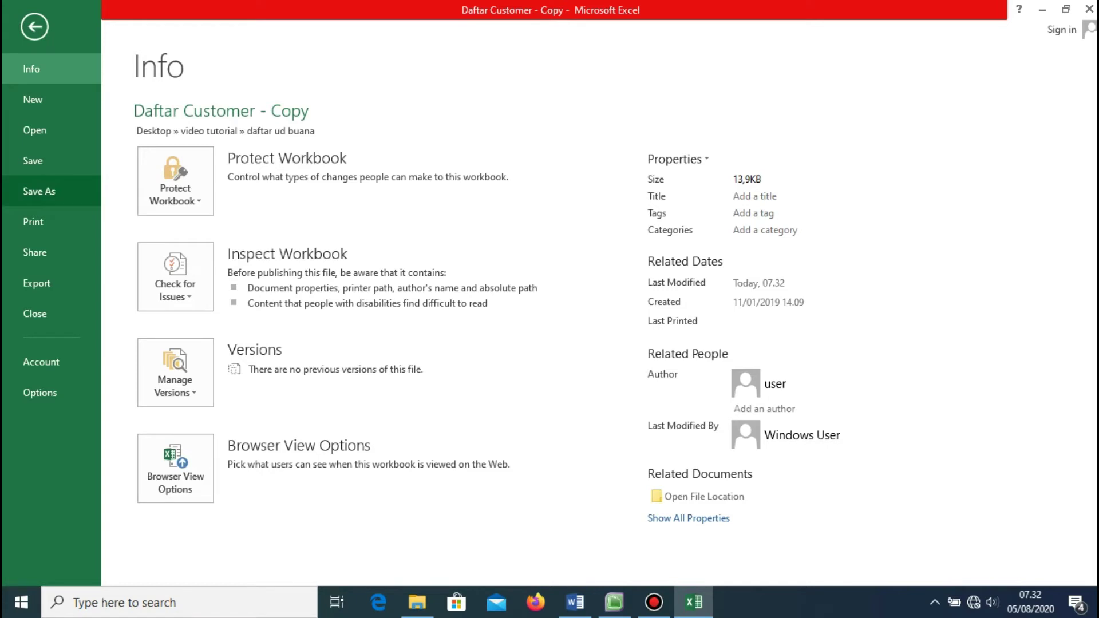
left_click(39, 192)
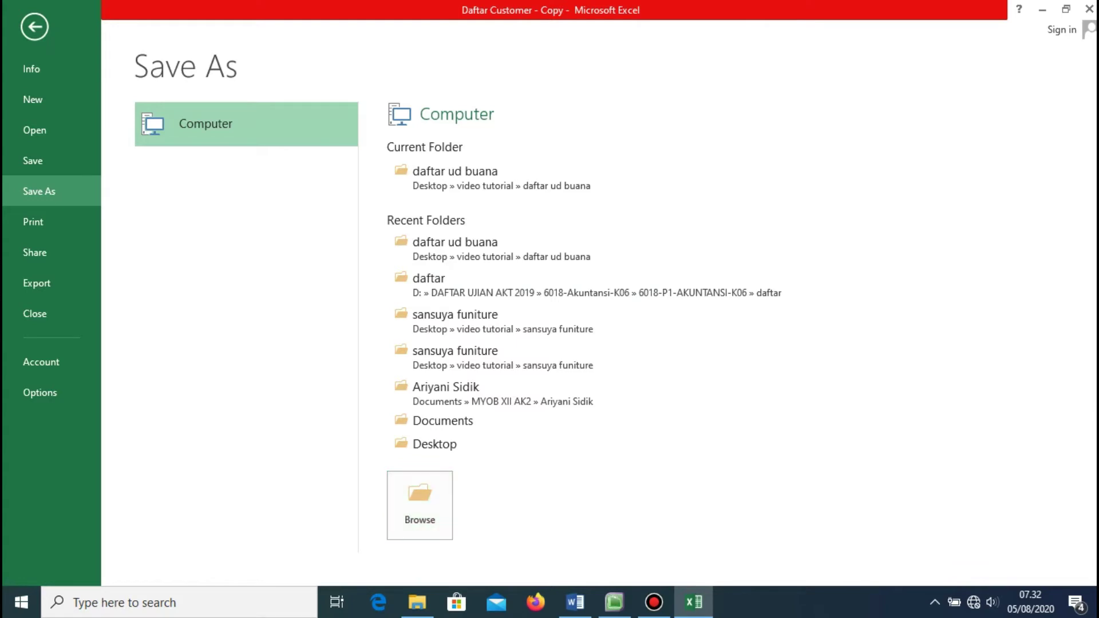
left_click(419, 505)
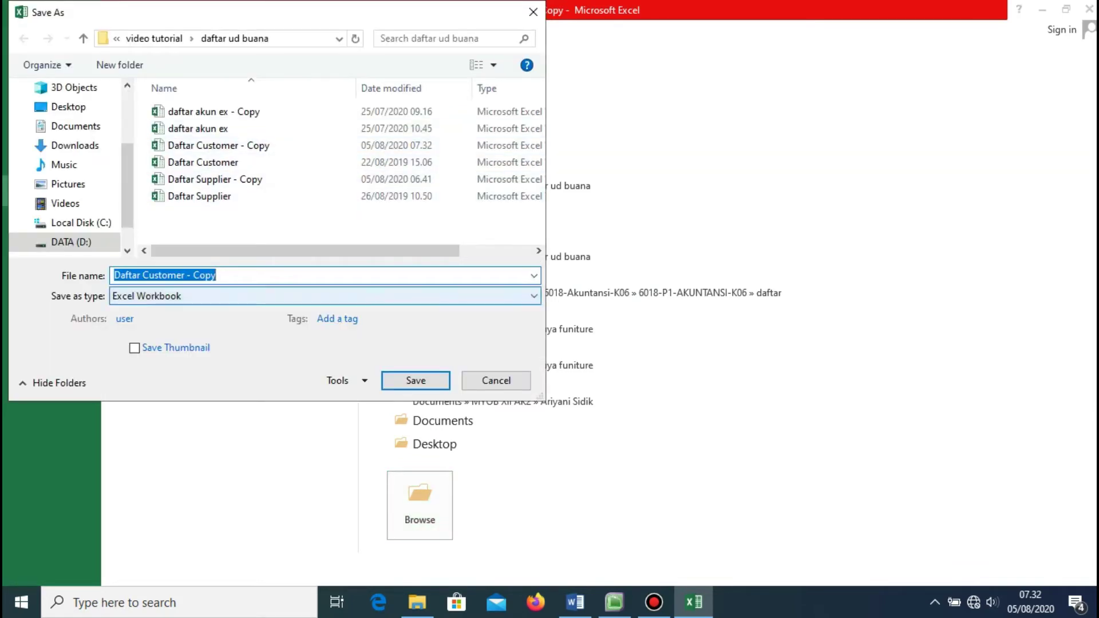
left_click(320, 296)
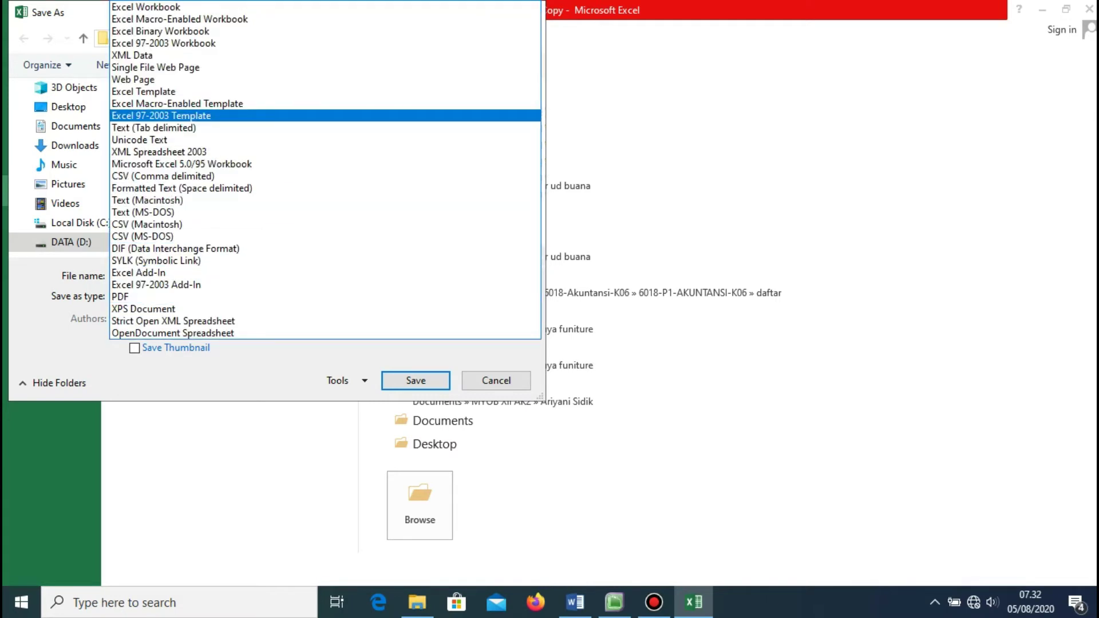
key("Down")
key("Return")
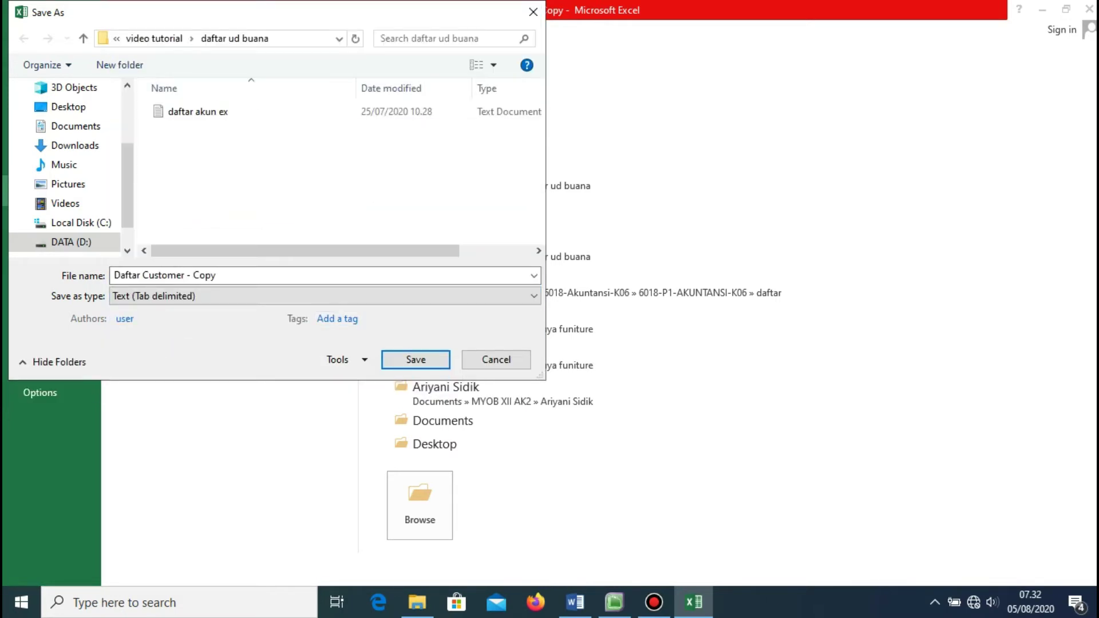
left_click(416, 359)
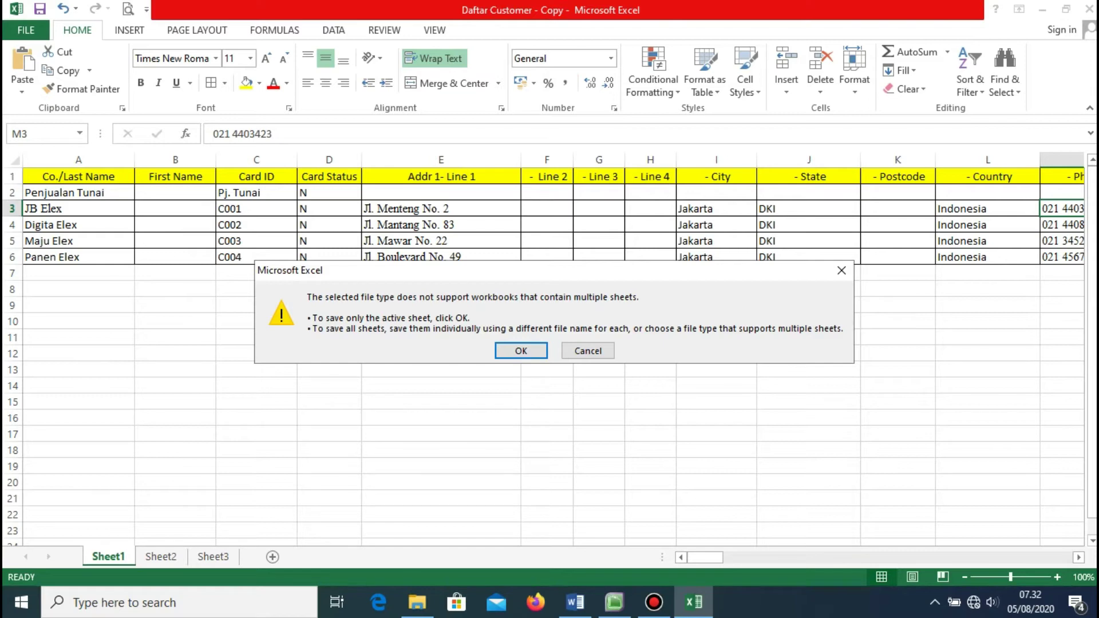
left_click(588, 351)
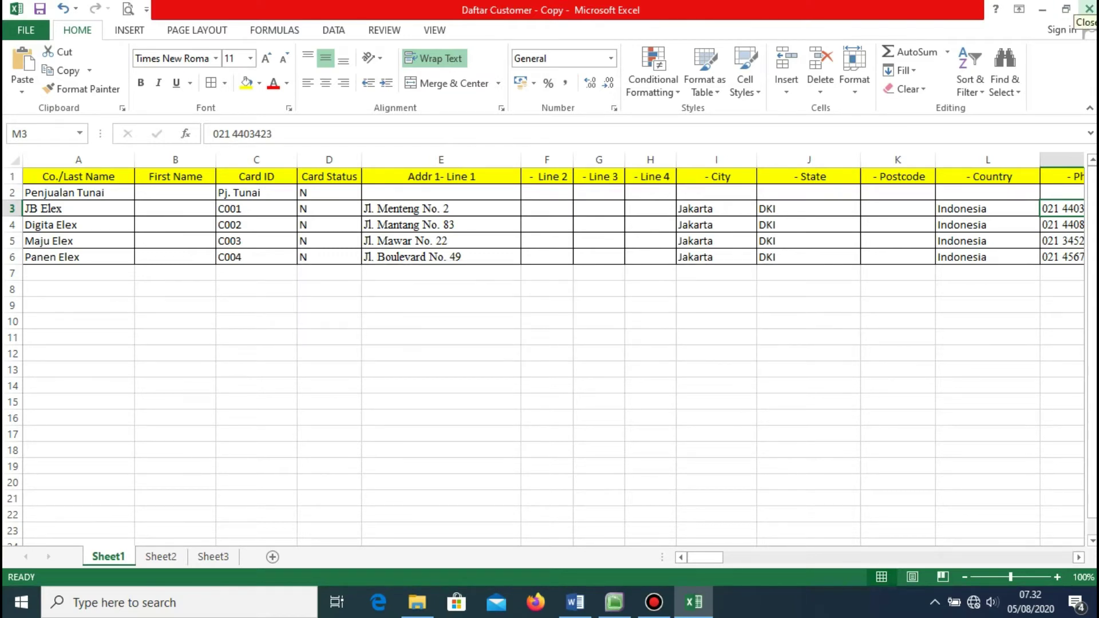
- Close the customer workbook and open the daftar ud buana folder inside the desktop's video tutorial folder
left_click(1089, 8)
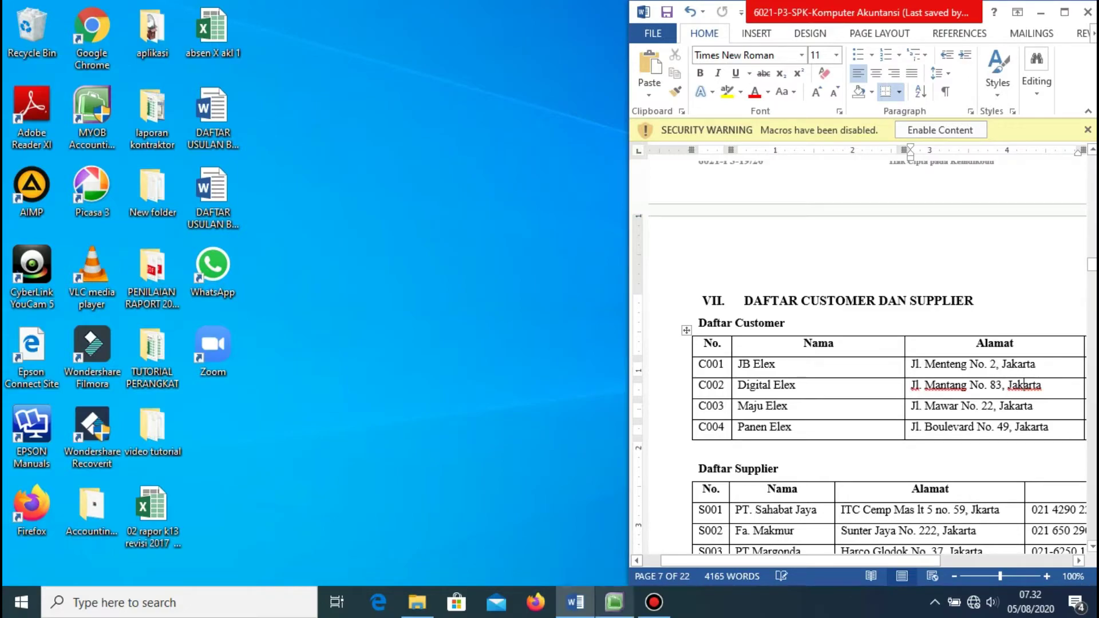
left_click(614, 602)
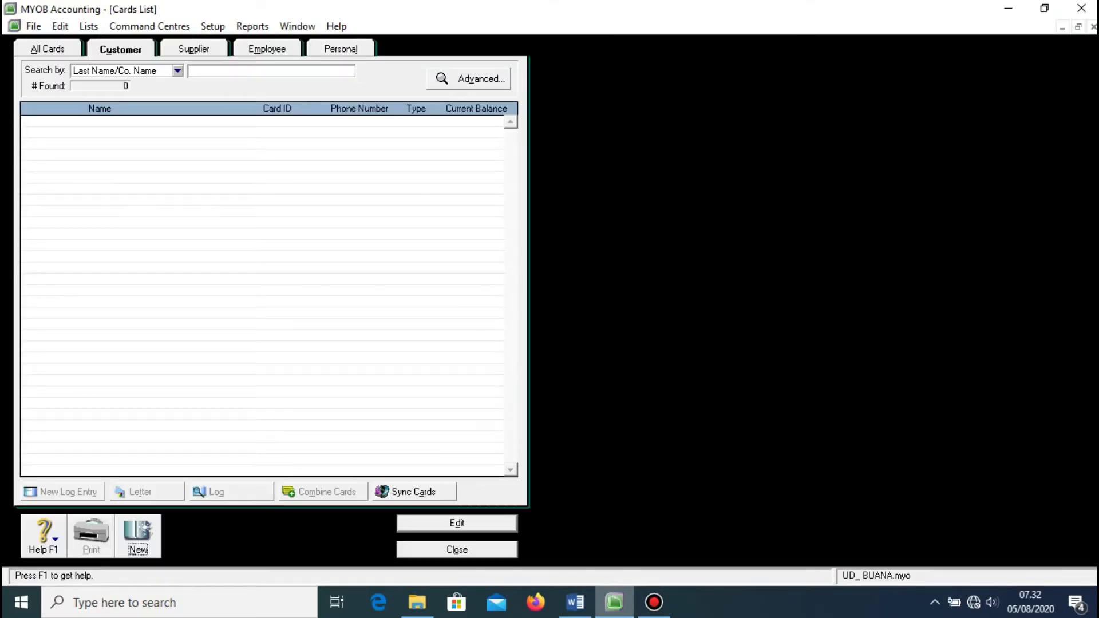
left_click(614, 603)
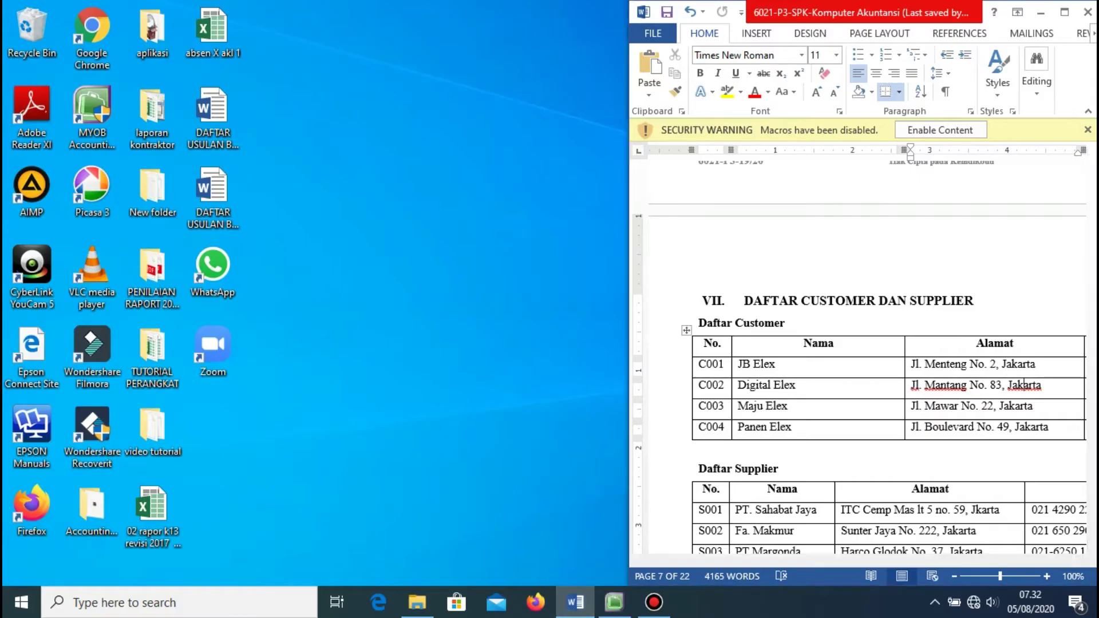
double_click(152, 429)
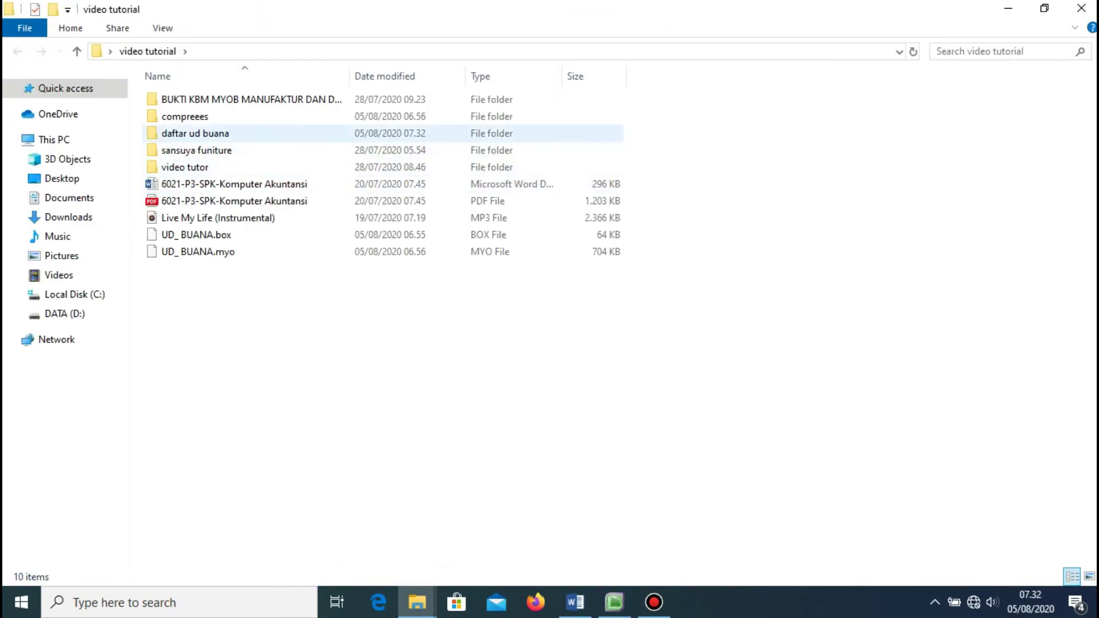
double_click(195, 132)
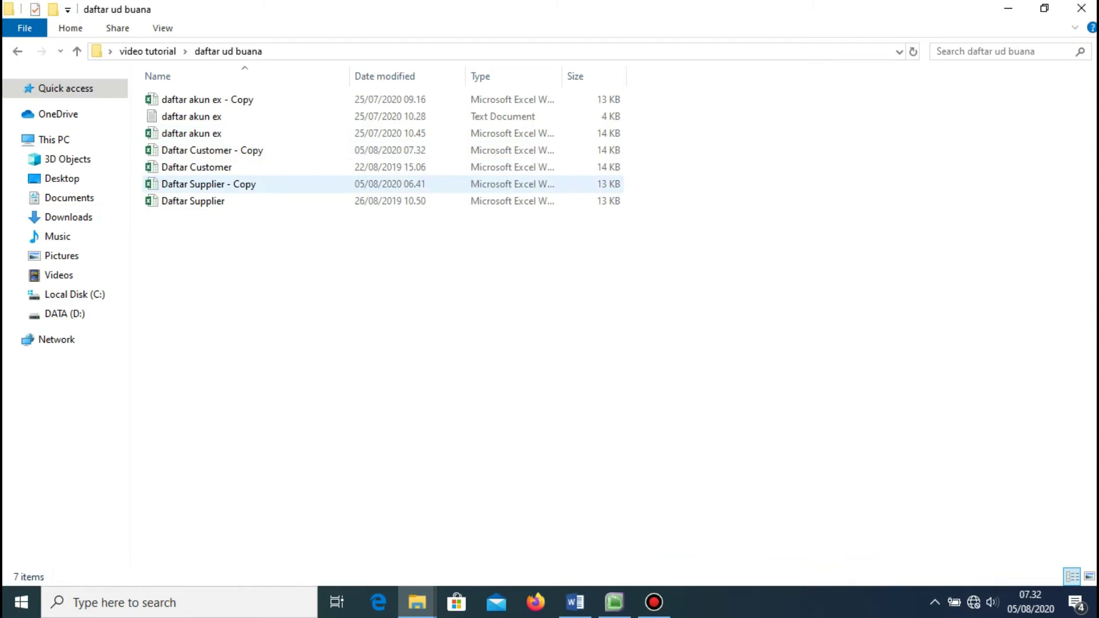
- Open the Daftar Supplier - Copy workbook and arrange it beside the Daftar Supplier table in the Word document
double_click(209, 183)
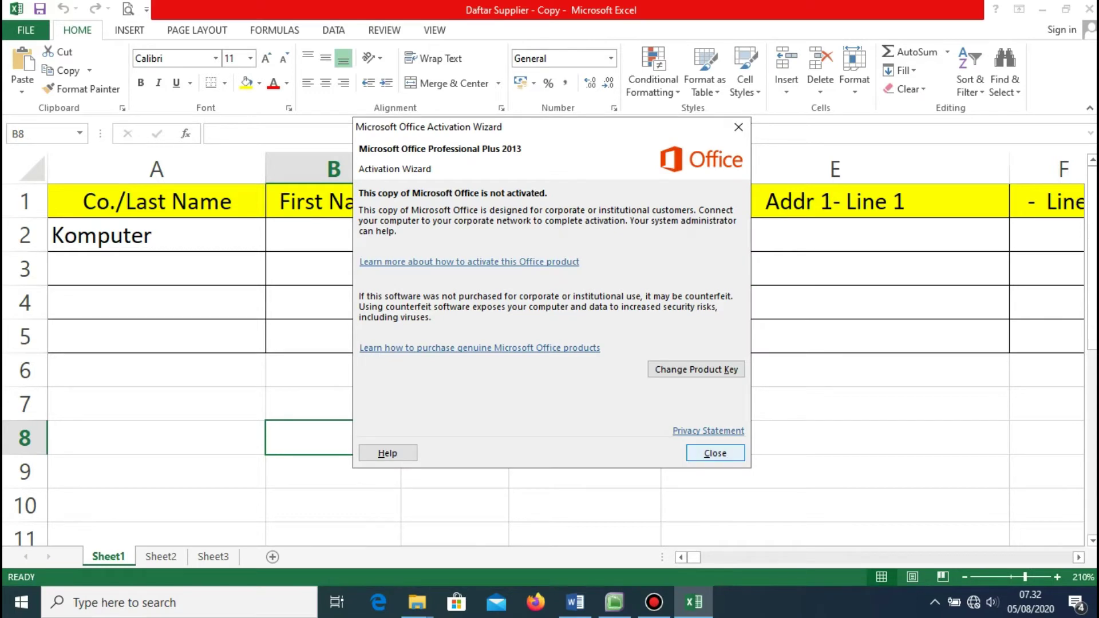
key("Return")
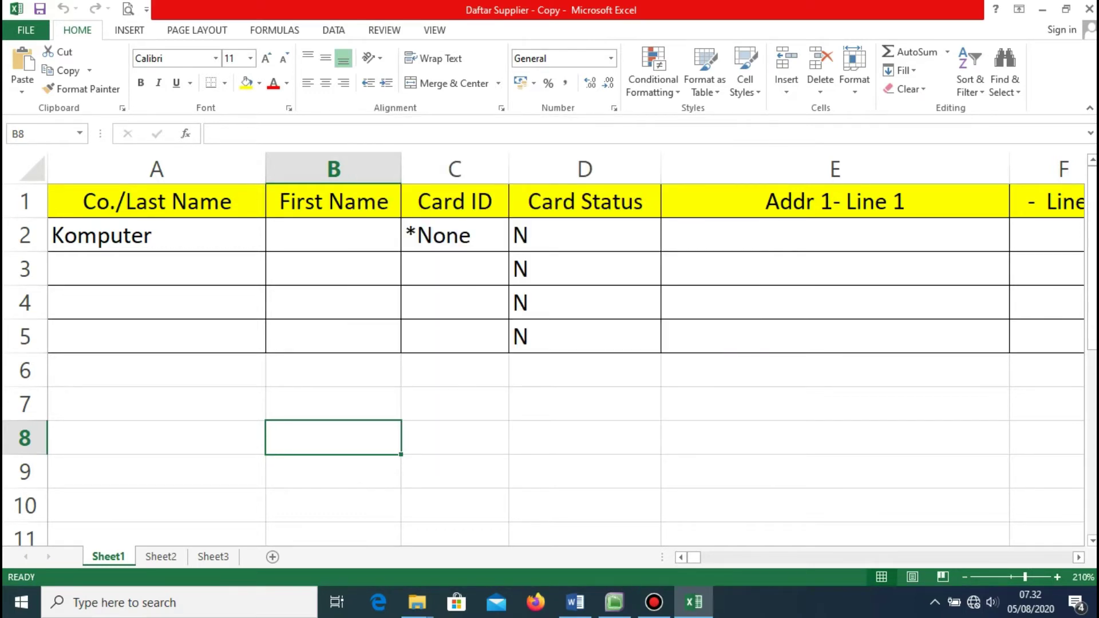
scroll(544, 343, "down", 3)
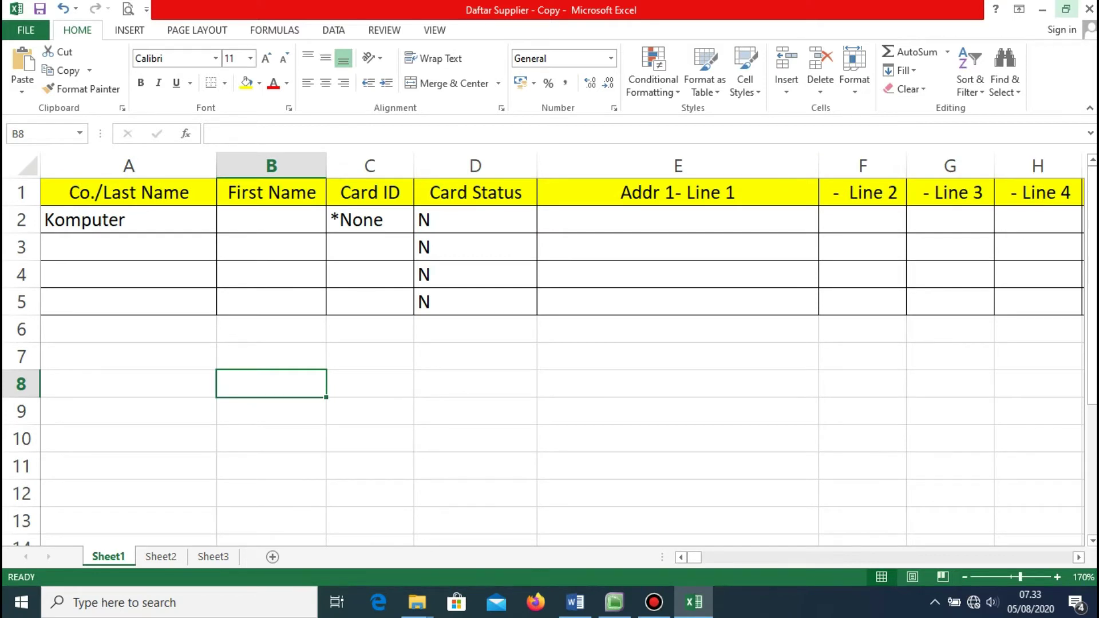
left_click(1066, 10)
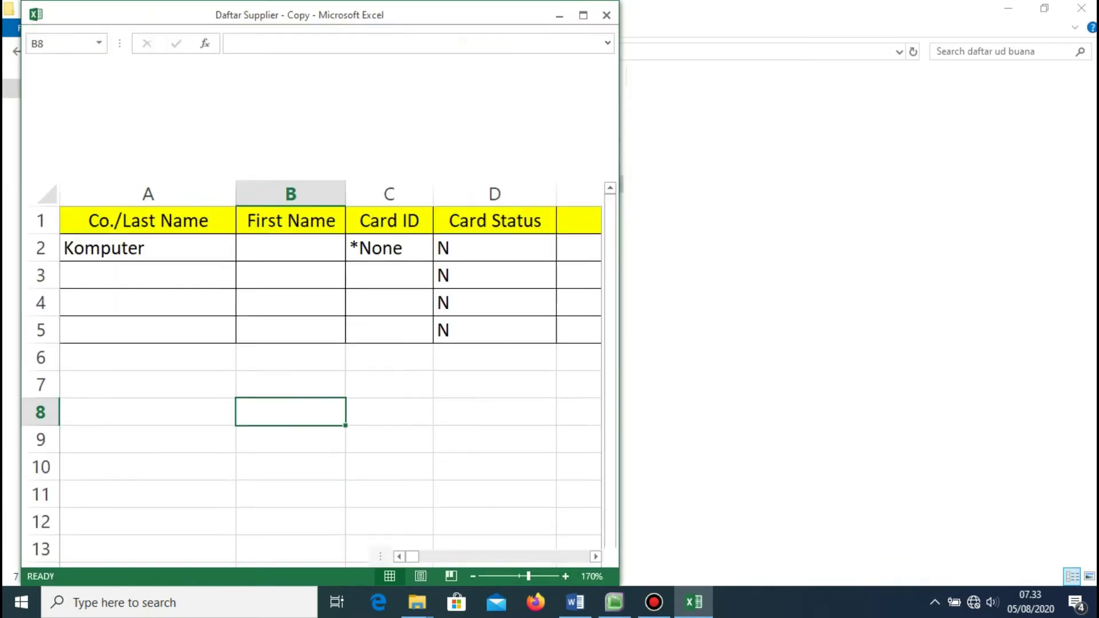
left_click(575, 602)
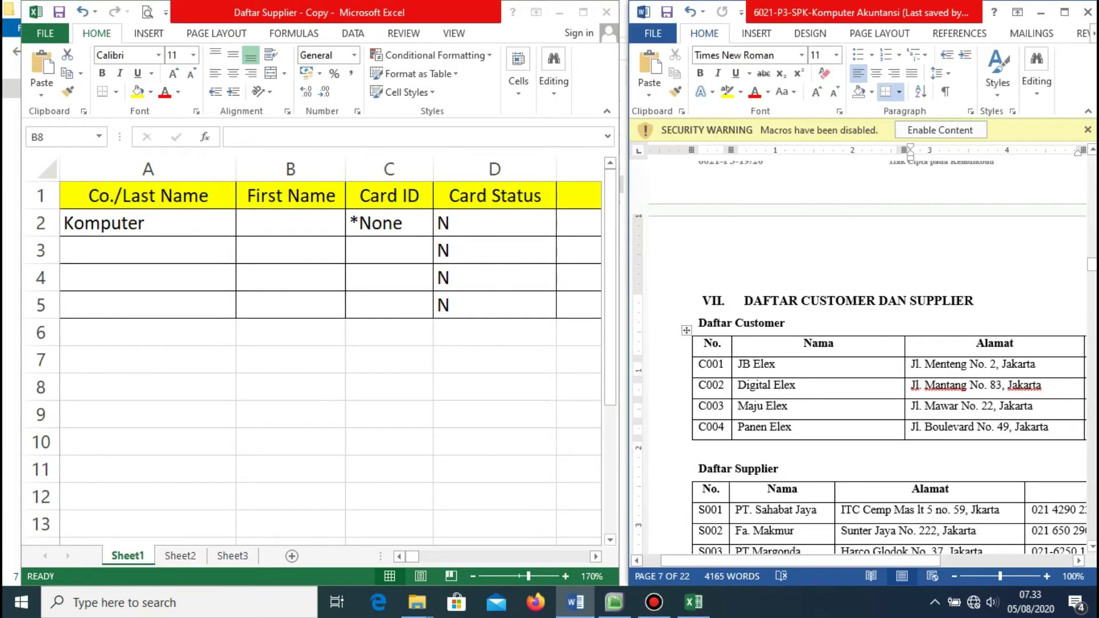
scroll(858, 355, "down", 7)
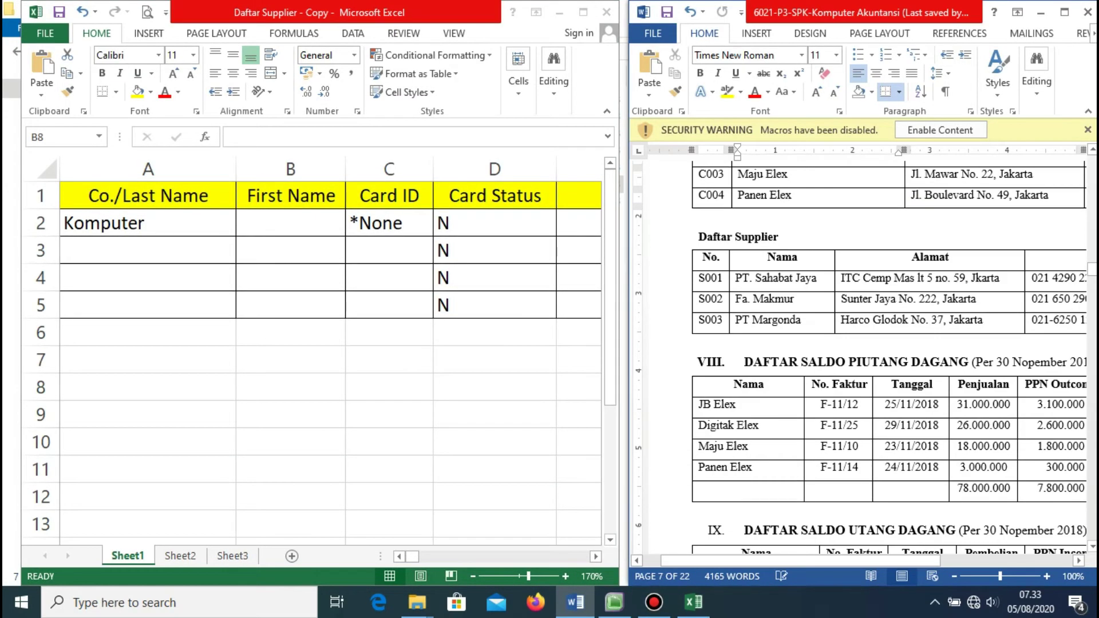
left_click(291, 387)
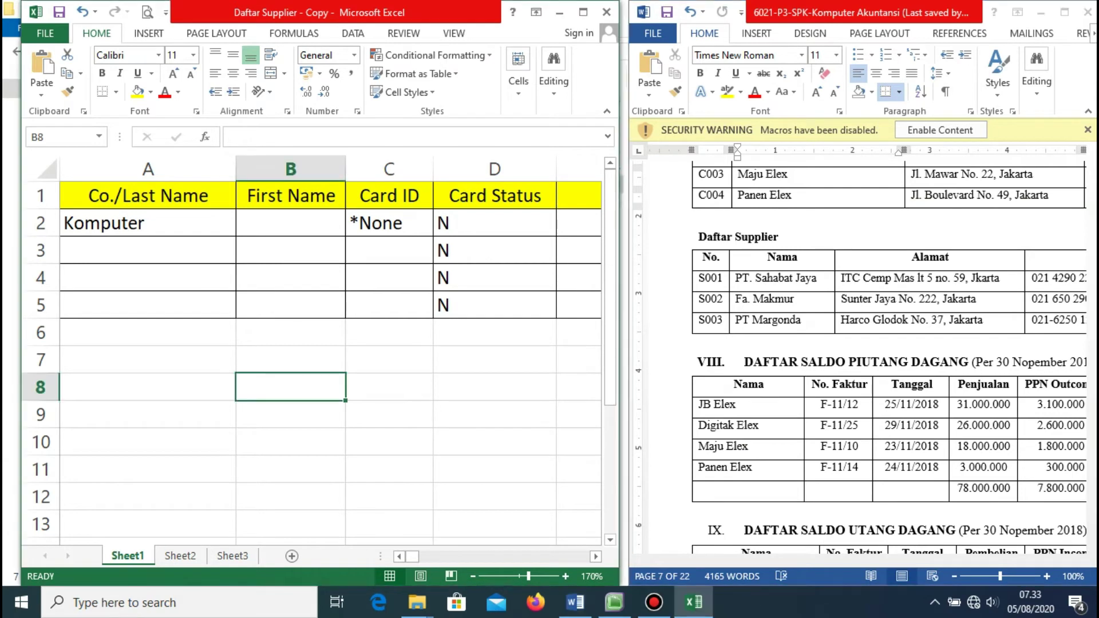
- Look through the Word document's supplier table and the receivable, payable and inventory sections below it
left_click(148, 223)
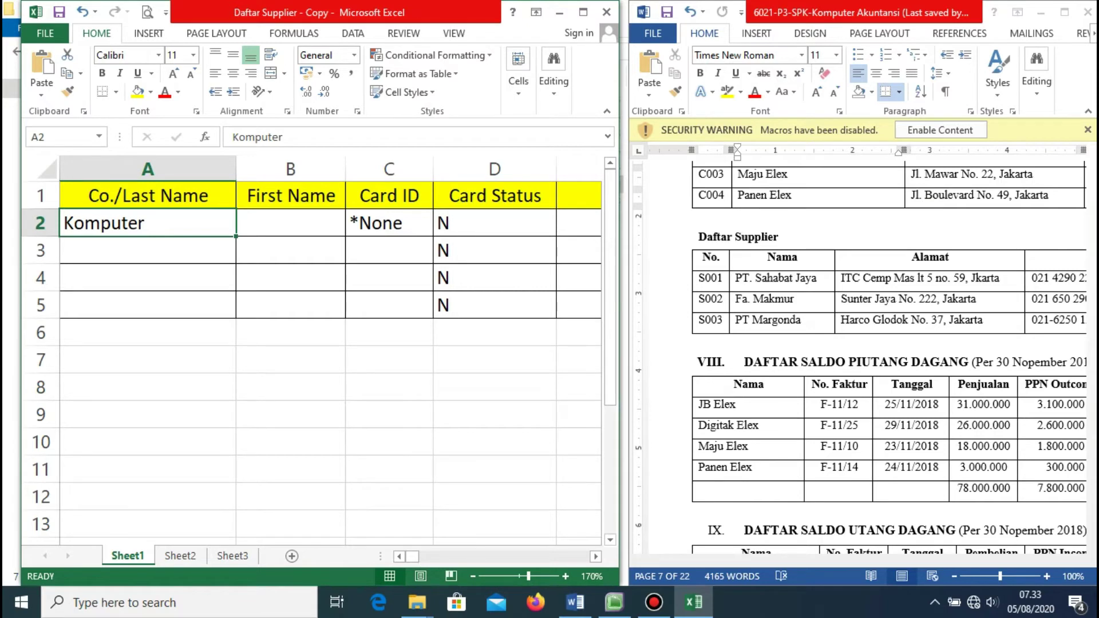
scroll(321, 344, "down", 2)
scroll(321, 343, "up", 2)
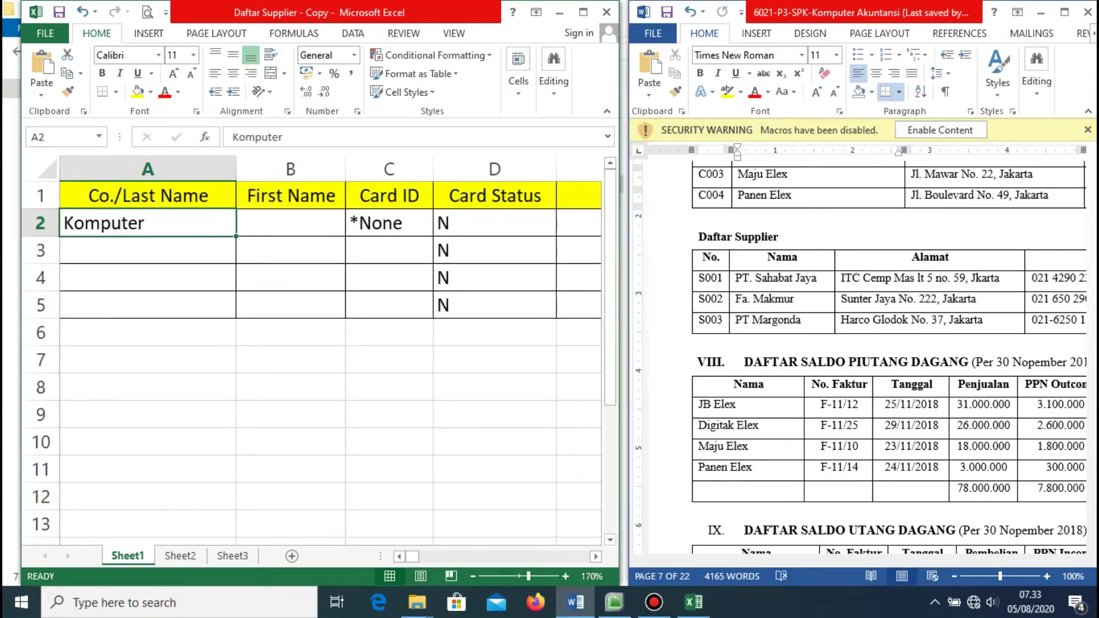
scroll(888, 355, "down", 9)
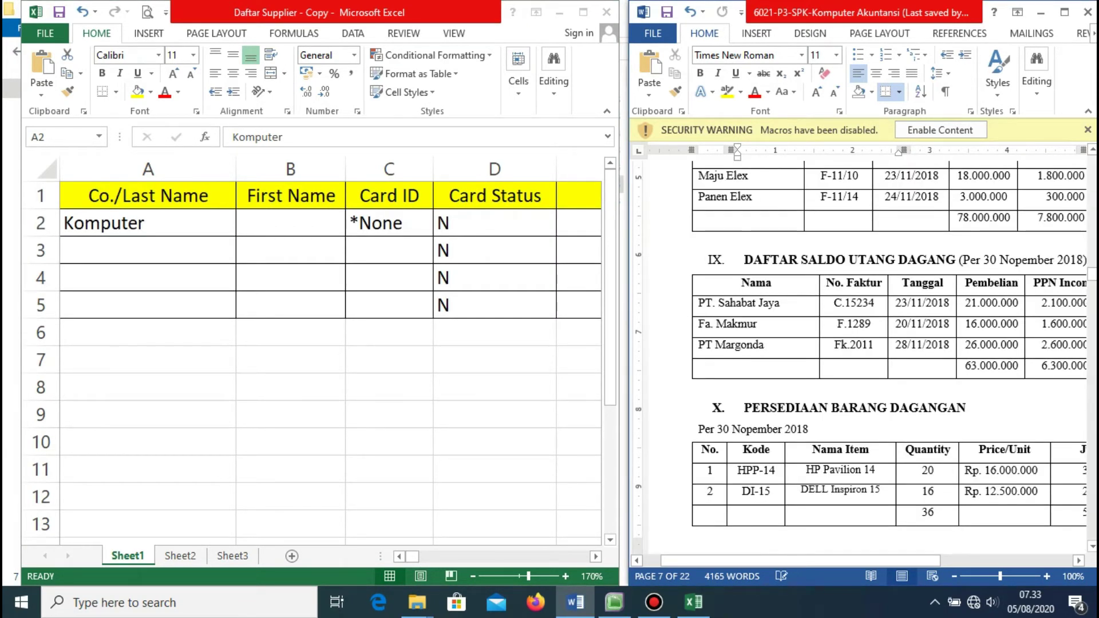
scroll(888, 355, "down", 1)
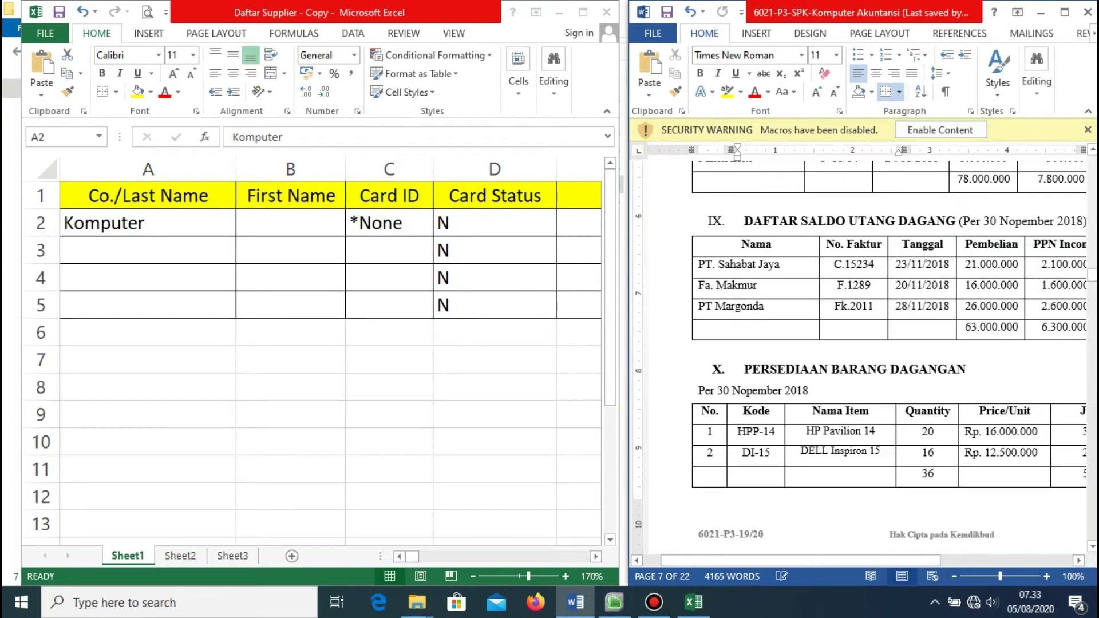
scroll(888, 355, "up", 3)
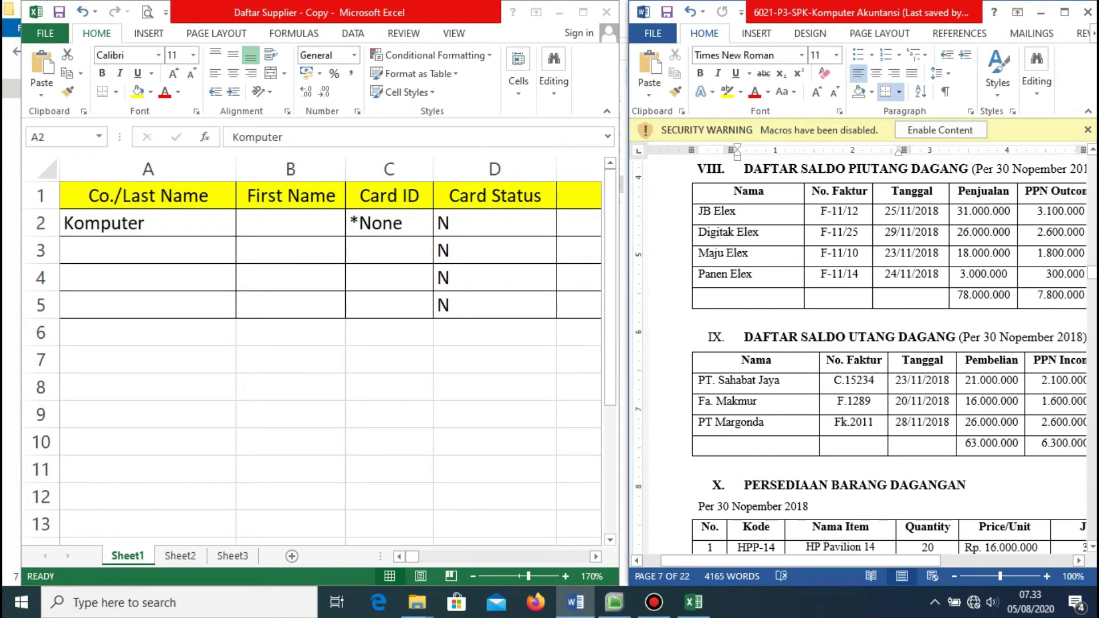
scroll(760, 288, "up", 5)
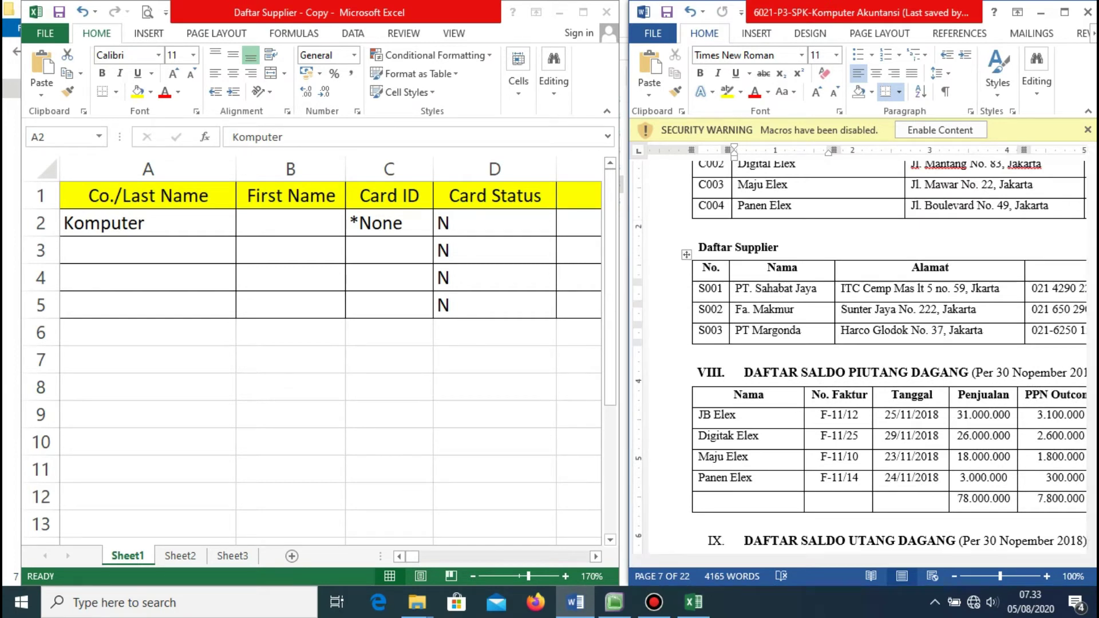
- Copy the supplier name PT. Sahabat Jaya from Word into the Co./Last Name cell A3
left_click(148, 250)
left_click(147, 250)
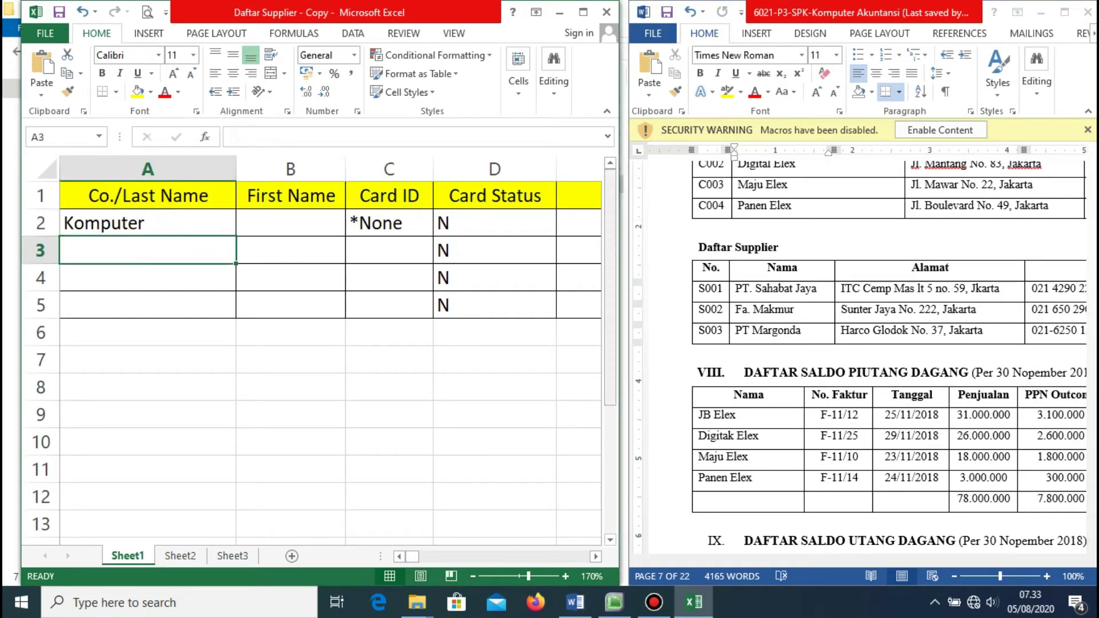
left_click_drag(735, 288, 818, 288)
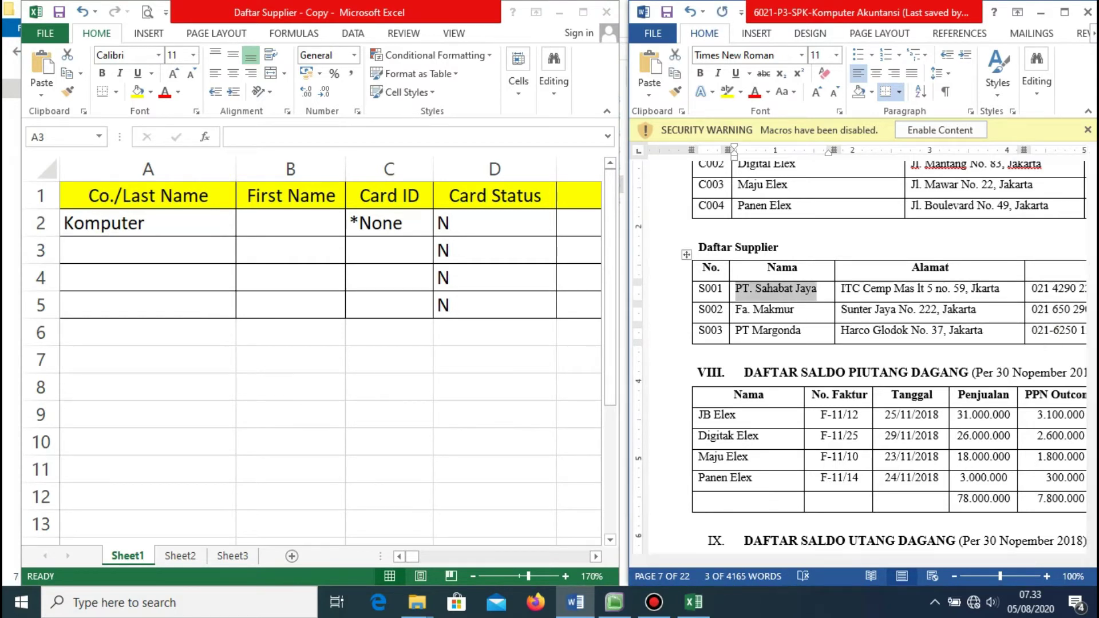
key("alt+Tab")
key("ctrl+v")
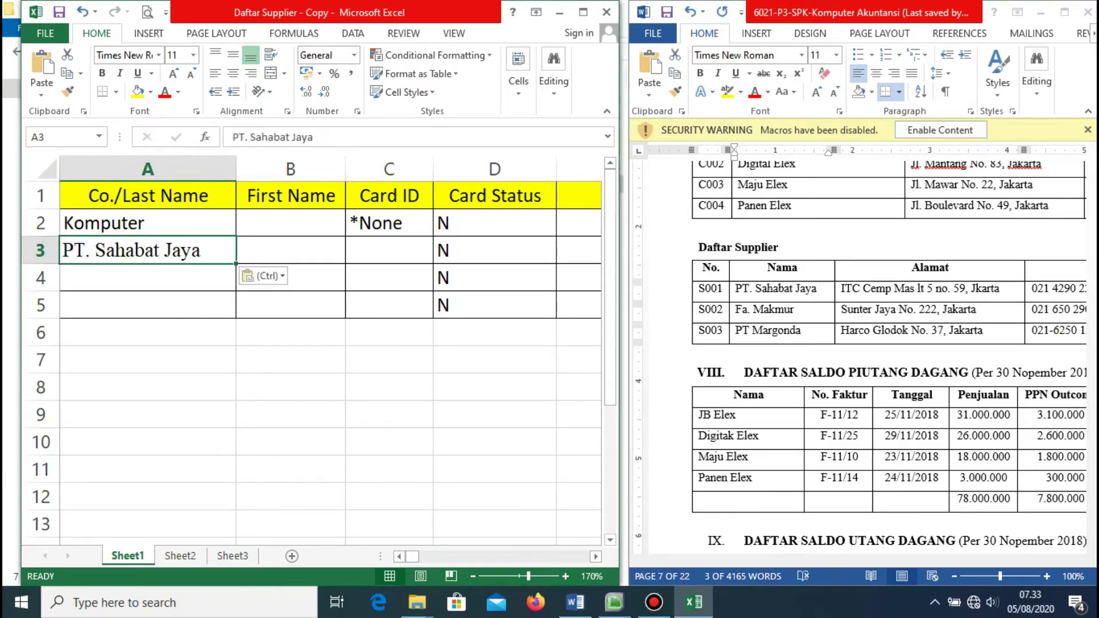
- Copy Fa. Makmur and PT Margonda from Word into Co./Last Name cells A4 and A5, and apply all borders to them
key("alt+Tab")
left_click_drag(739, 309, 756, 331)
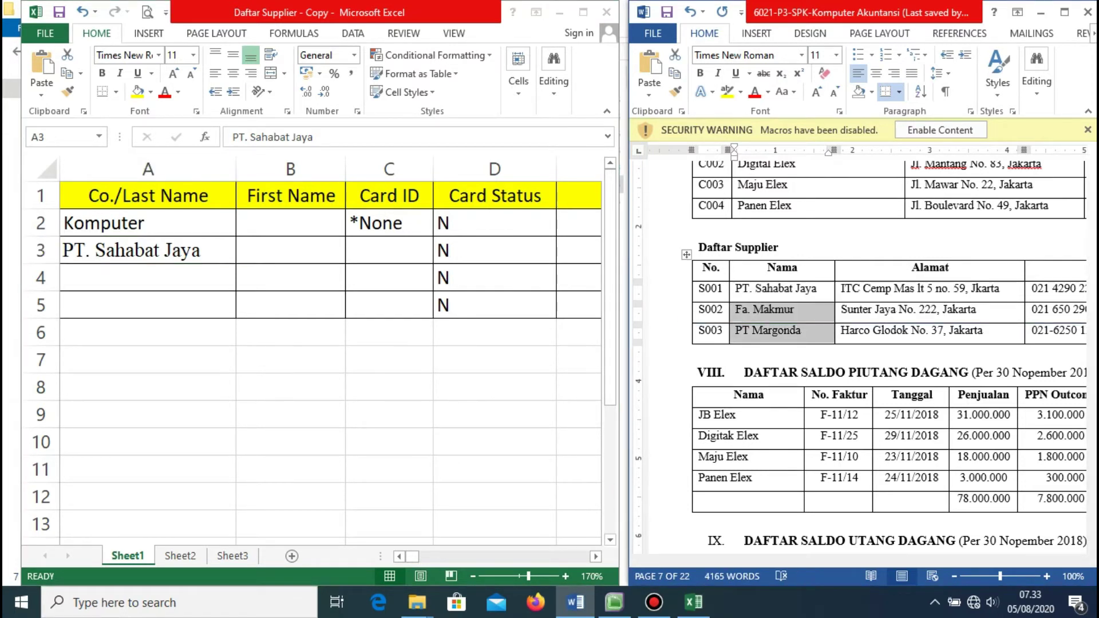
key("alt+Tab")
key("F2")
key("Return")
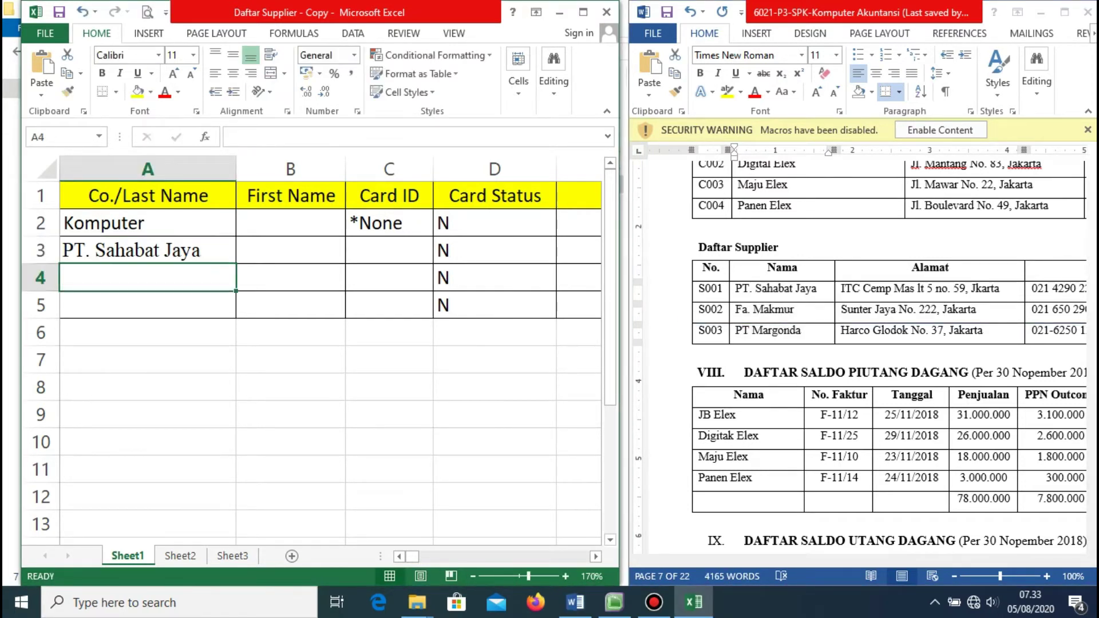
key("ctrl+v")
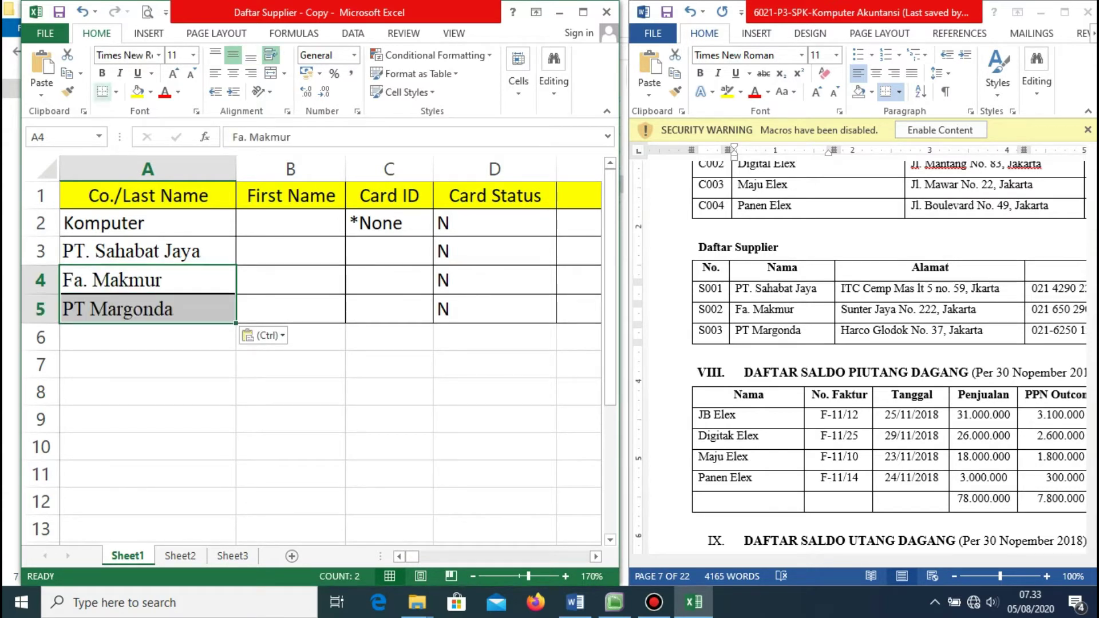
left_click(116, 92)
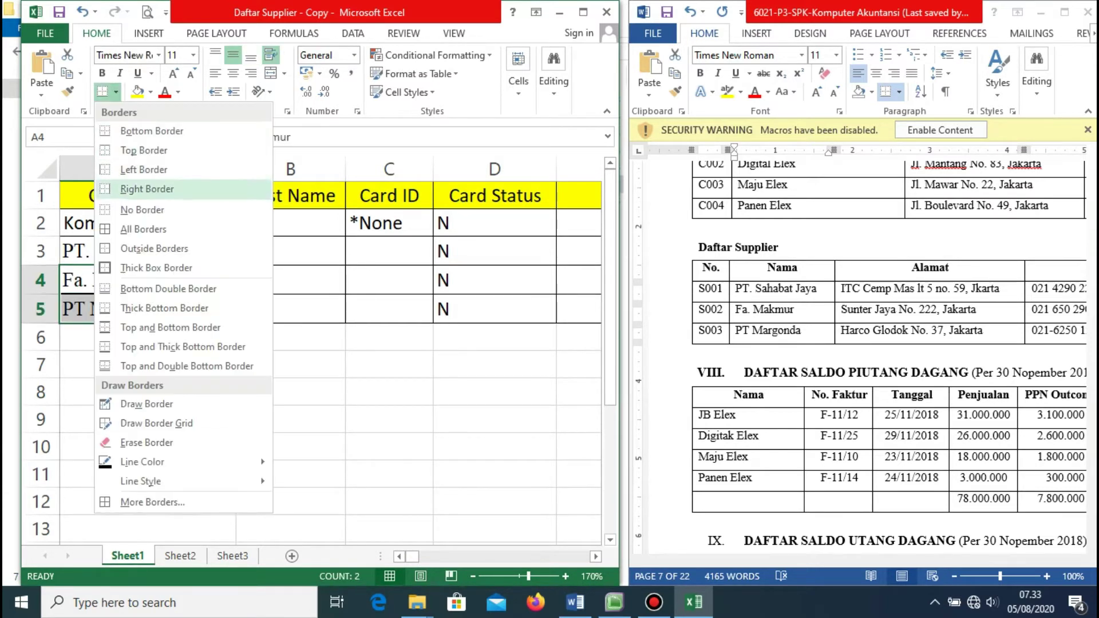
left_click(143, 229)
left_click(291, 414)
- Copy the three supplier codes from Word's No. column into Card ID cells C3 to C5, and apply all borders
left_click(389, 250)
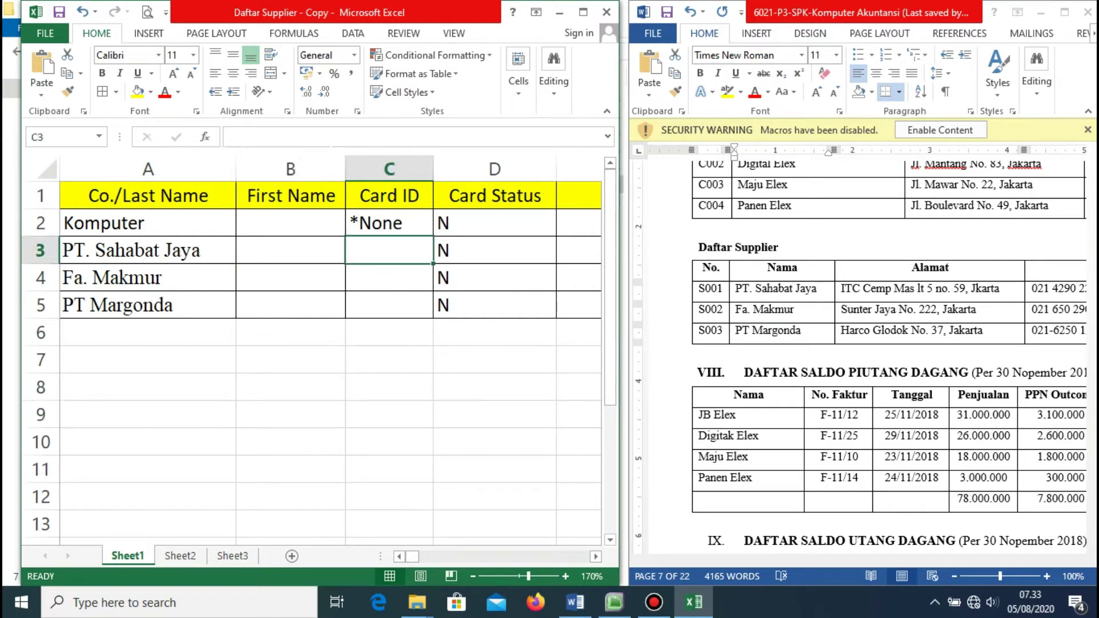
left_click_drag(710, 289, 712, 331)
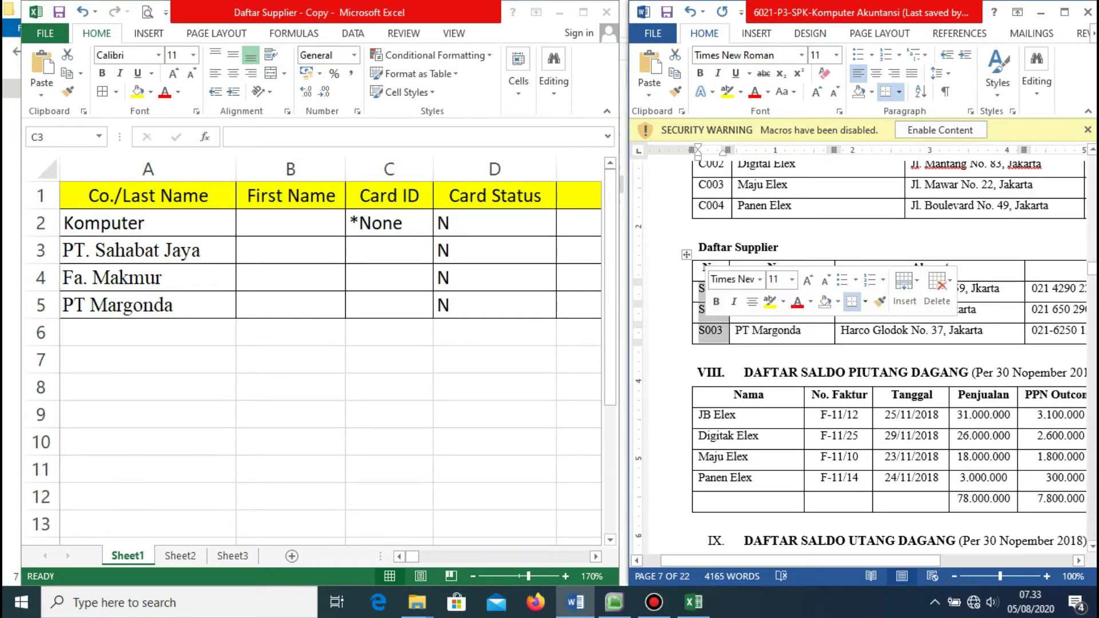
key("alt+Tab")
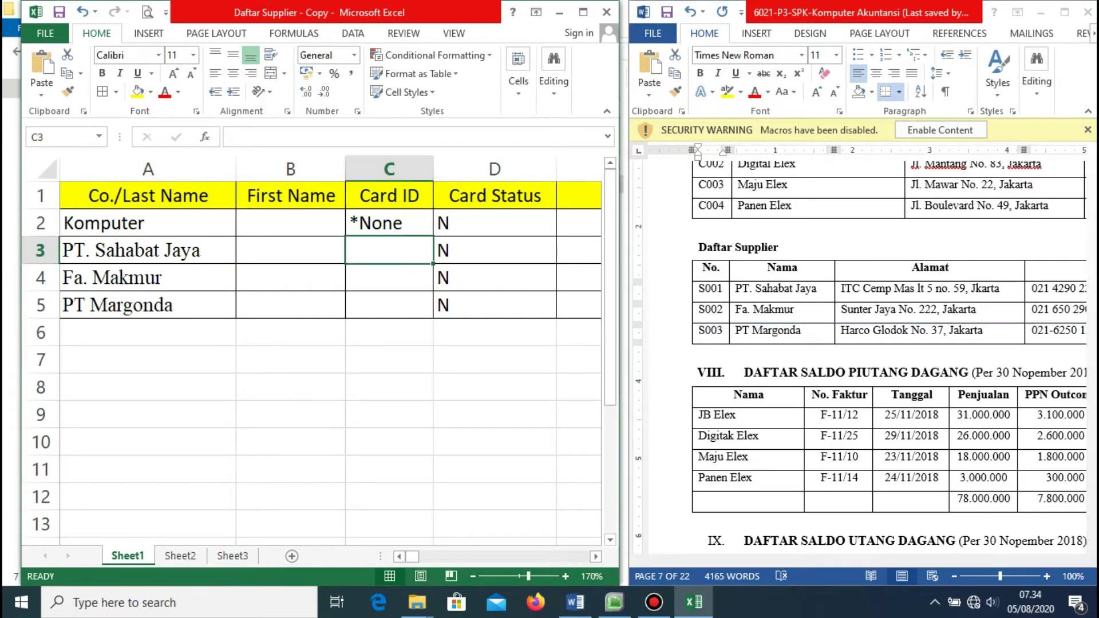
key("ctrl+v")
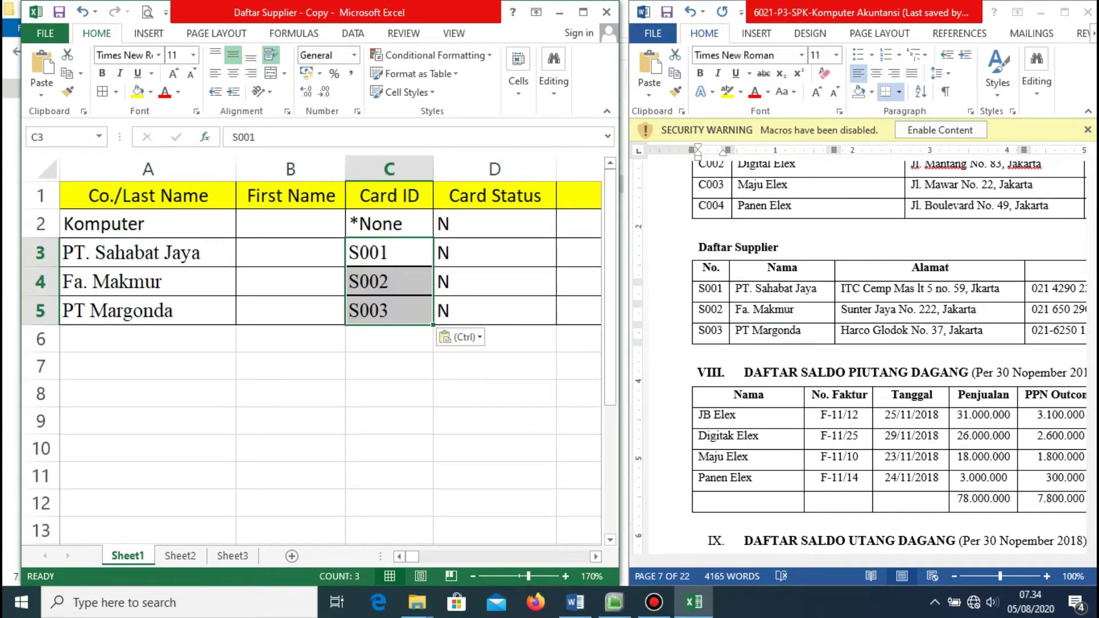
left_click(102, 91)
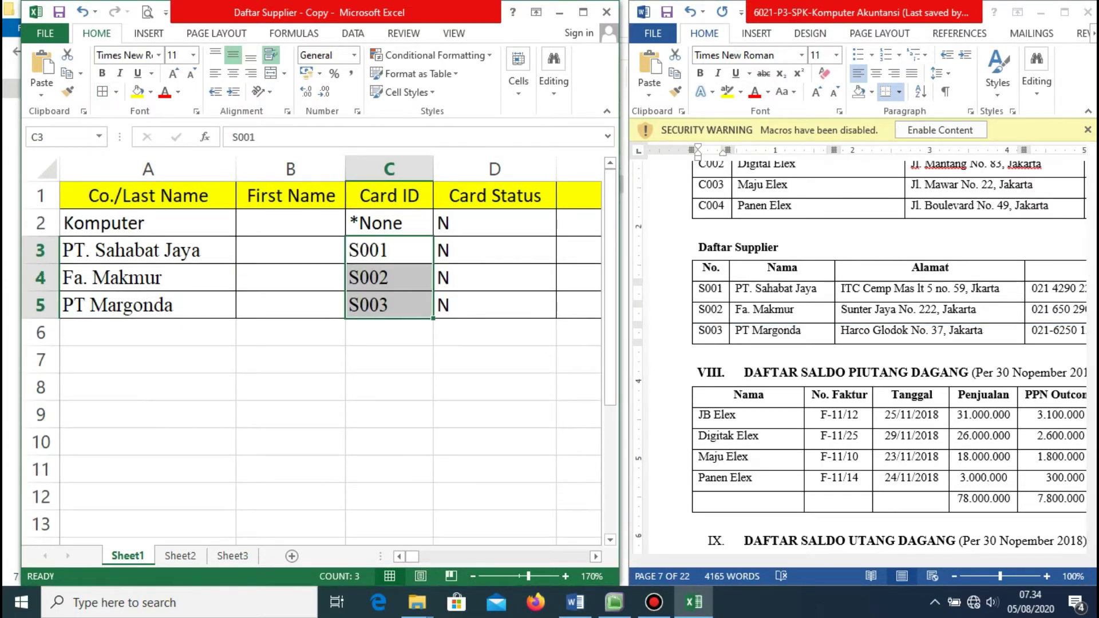
- Copy the three supplier addresses from Word's Alamat column into Addr 1- Line 1, cells E3 to E5
left_click(596, 556)
left_click(596, 556)
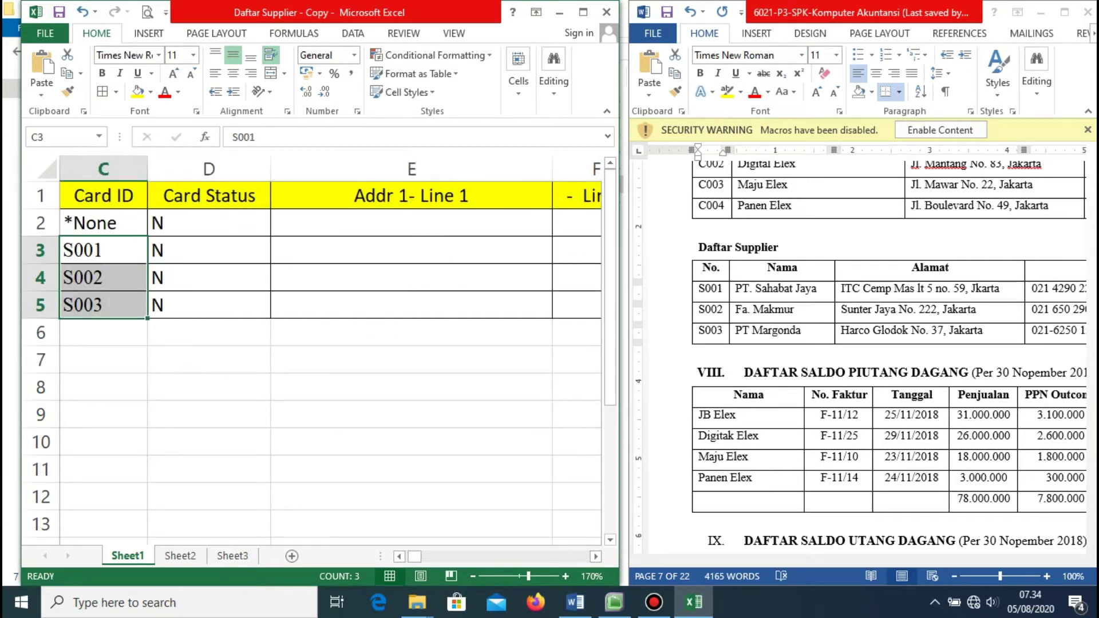
left_click(411, 250)
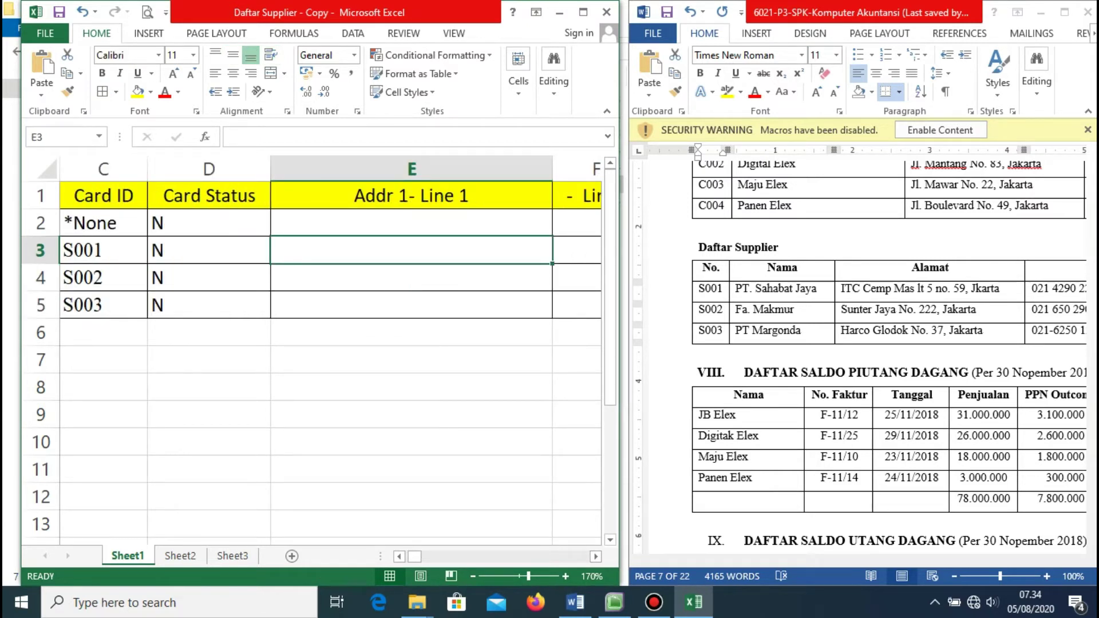
left_click(844, 288)
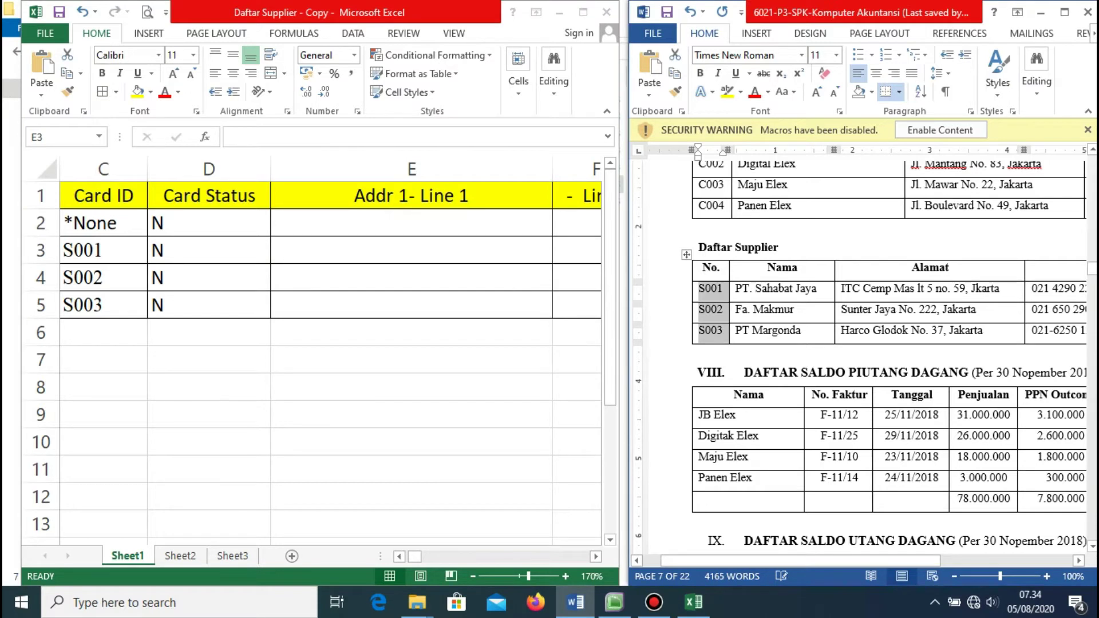
left_click(839, 289)
left_click(845, 289)
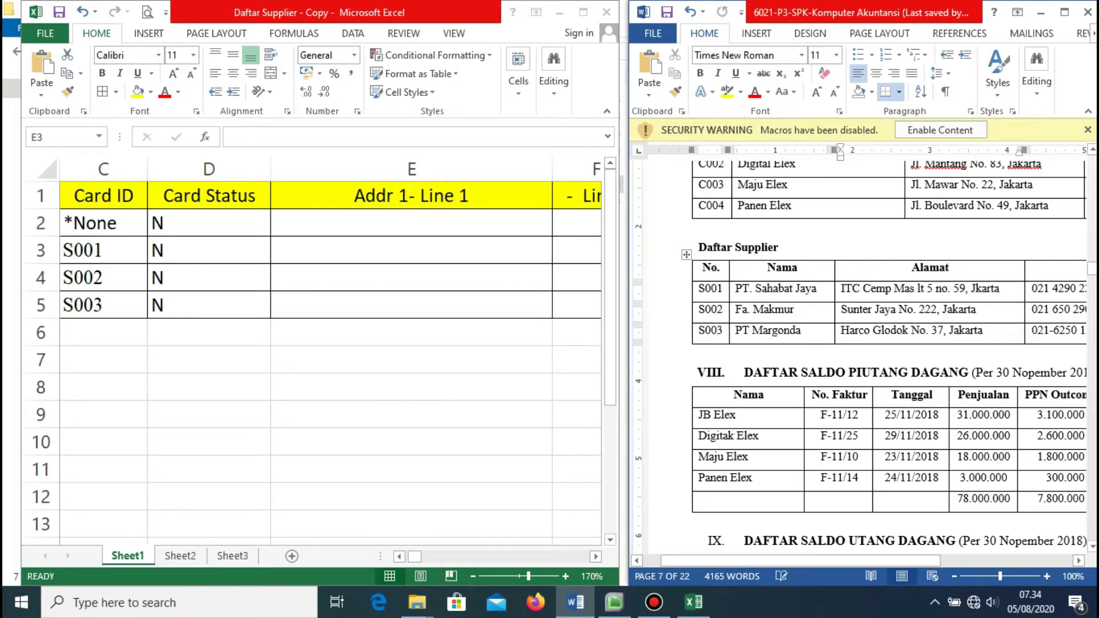
left_click_drag(843, 289, 973, 331)
key("ctrl+c")
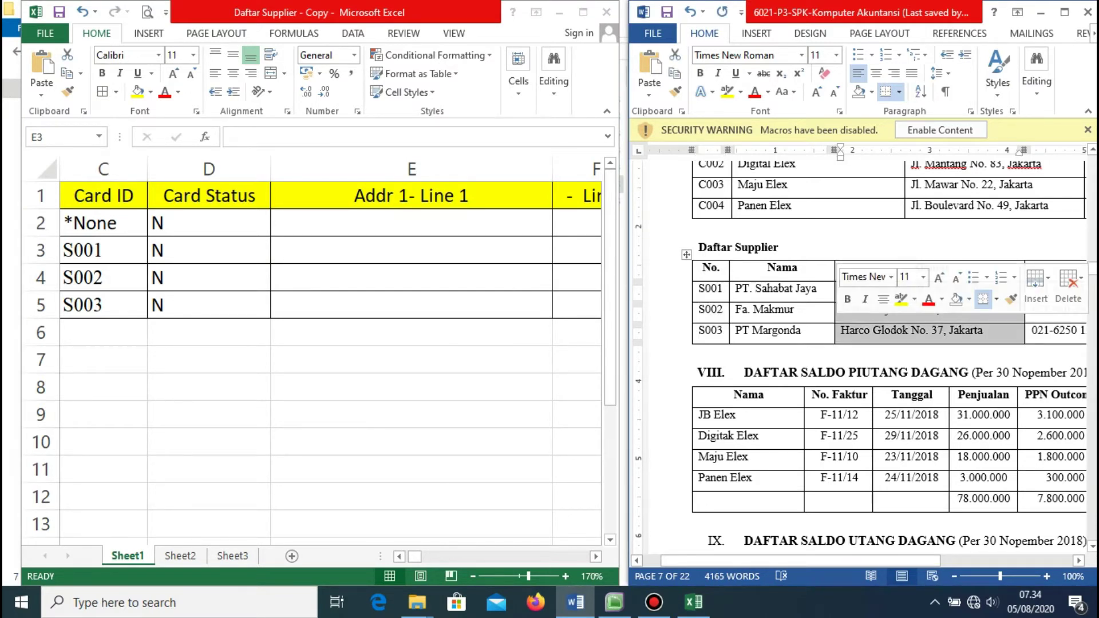
left_click(411, 250)
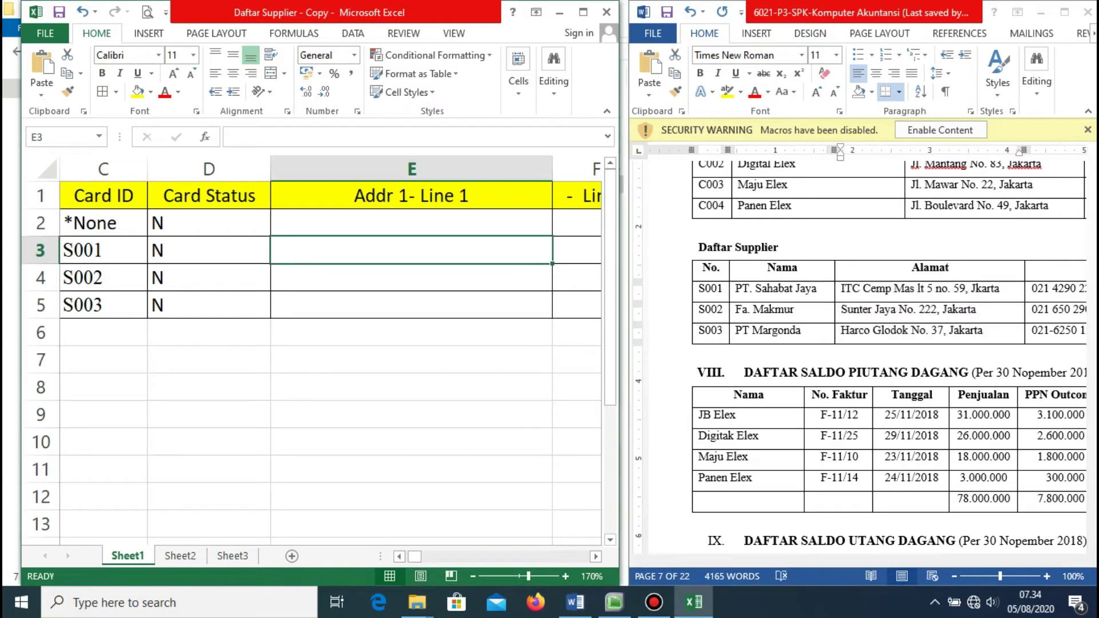
key("ctrl+v")
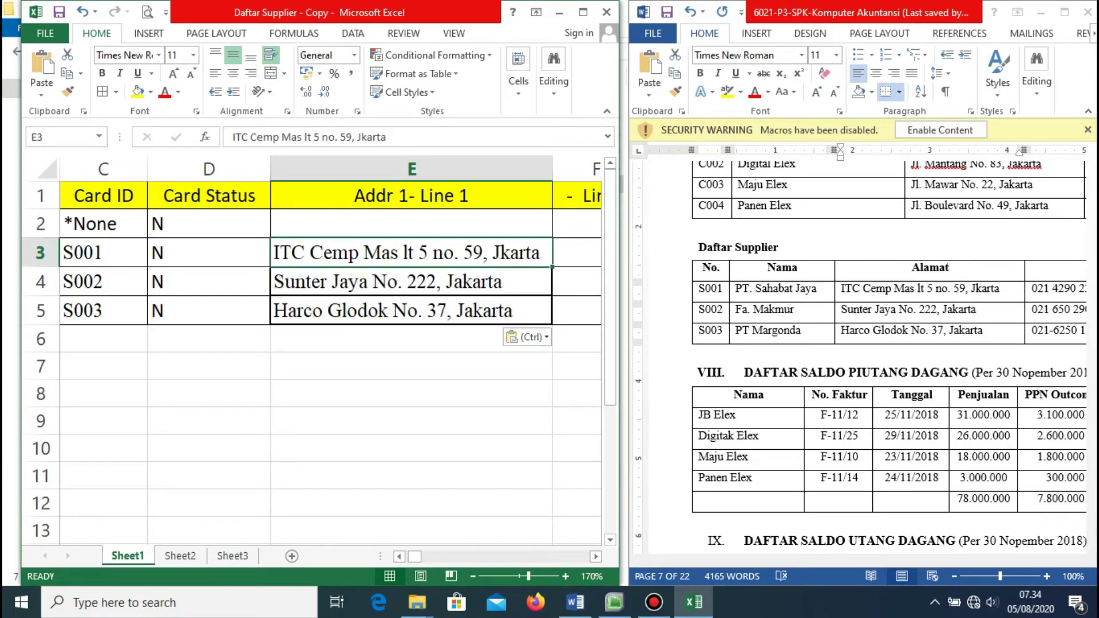
- Remove the comma and city name from the end of PT. Sahabat Jaya's address in E3
left_click_drag(387, 137, 351, 137)
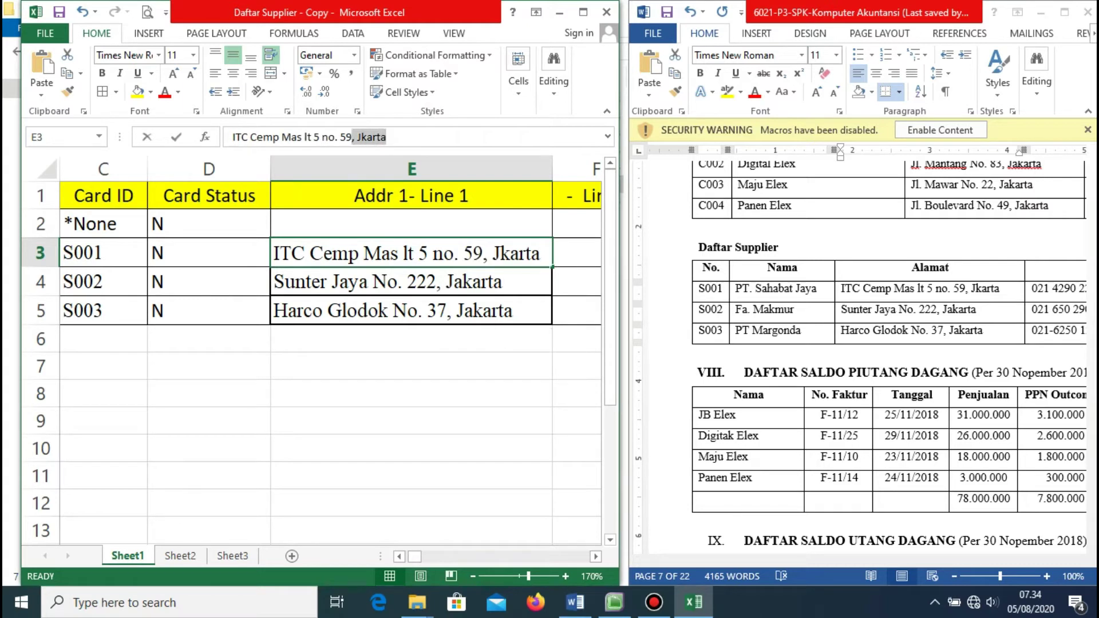
key("BackSpace")
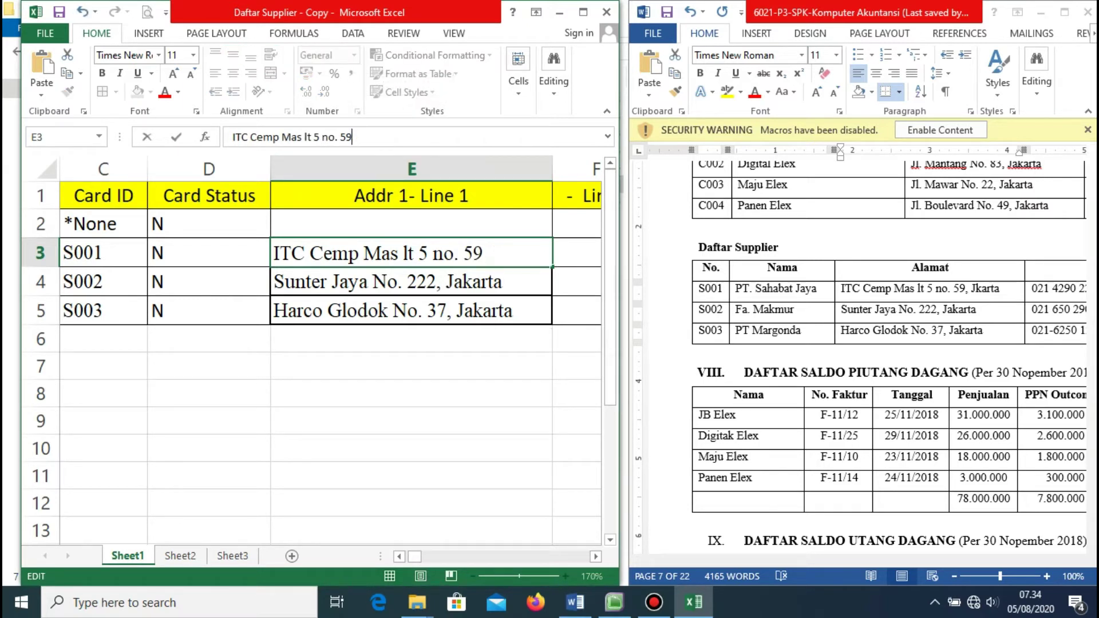
key("Return")
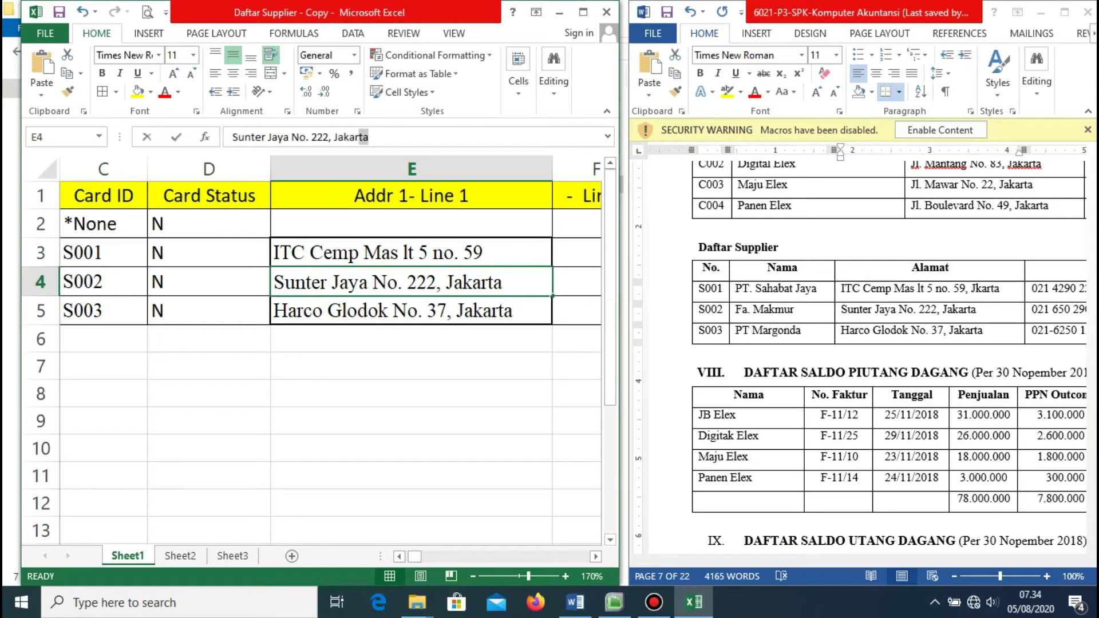
- Remove the comma and city name from the end of the Fa. Makmur and PT Margonda addresses in E4 and E5
left_click_drag(365, 137, 329, 137)
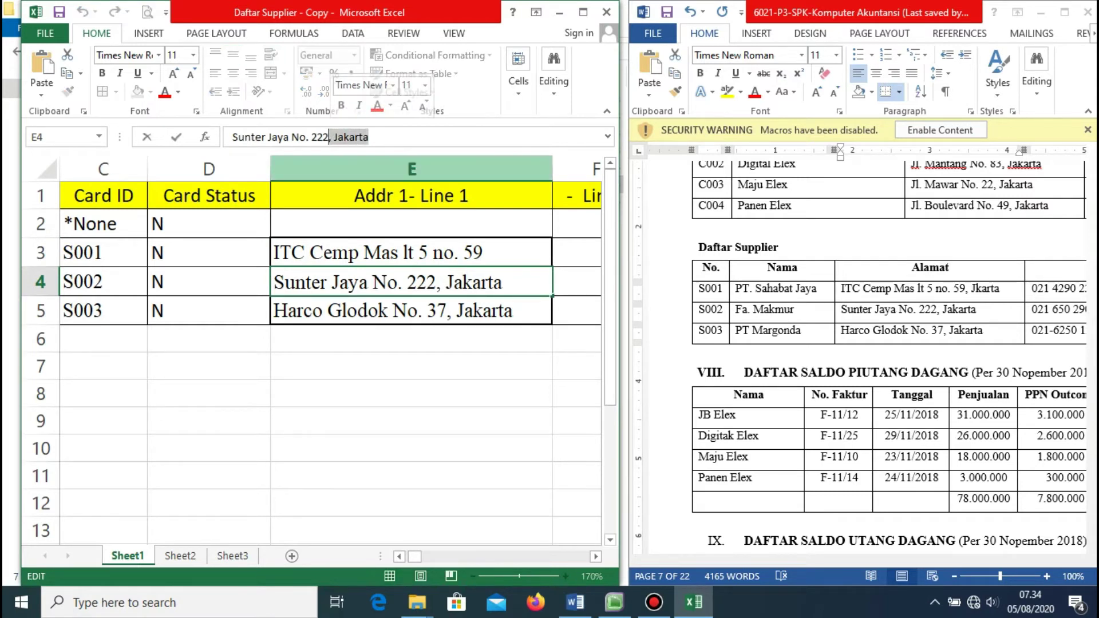
key("BackSpace")
key("Return")
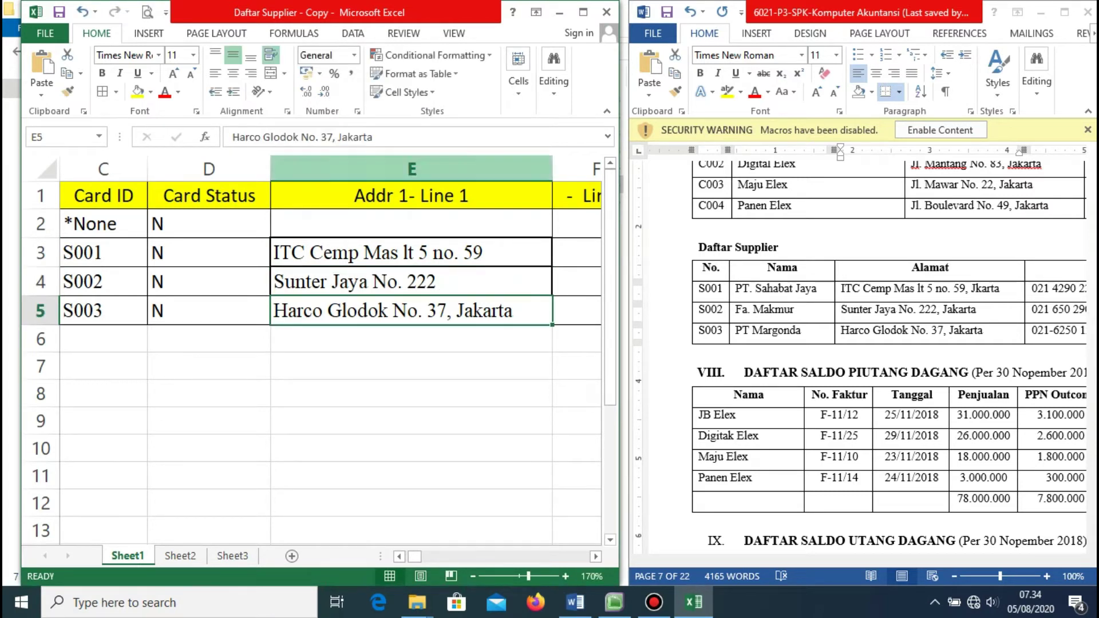
left_click_drag(373, 136, 332, 137)
key("BackSpace")
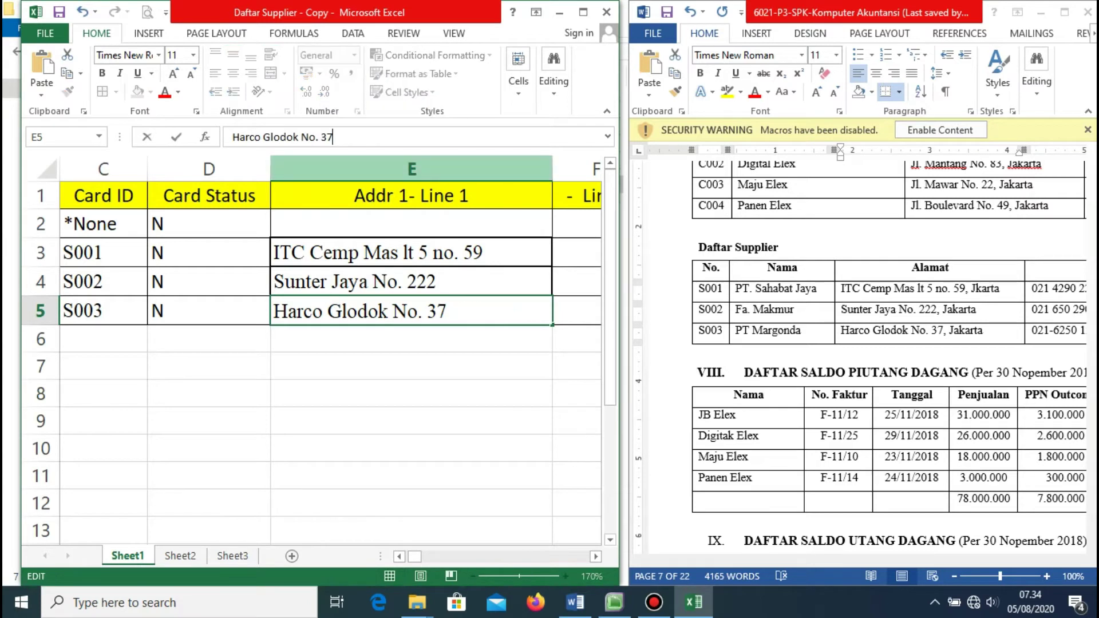
key("Tab")
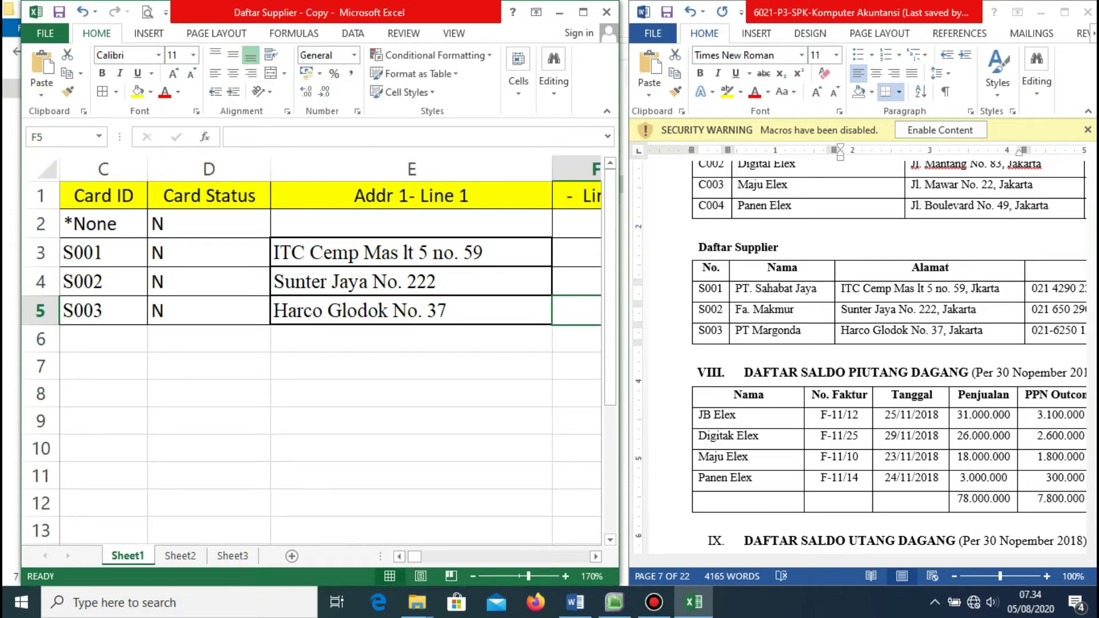
- Apply all borders to the three supplier addresses in cells E3 to E5
key("Tab")
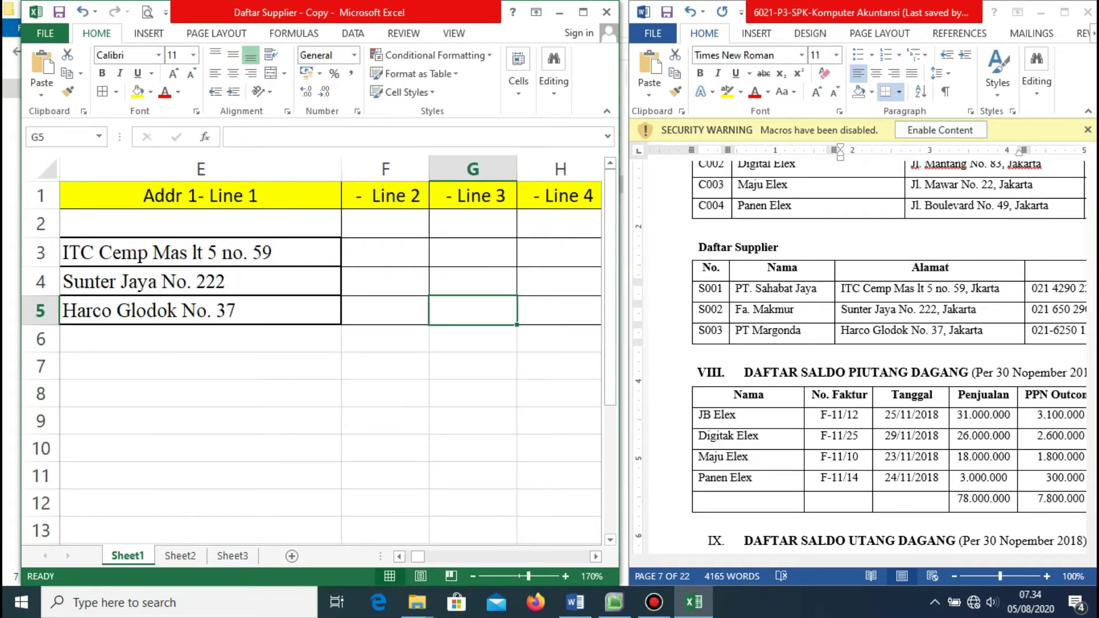
left_click_drag(201, 252, 200, 311)
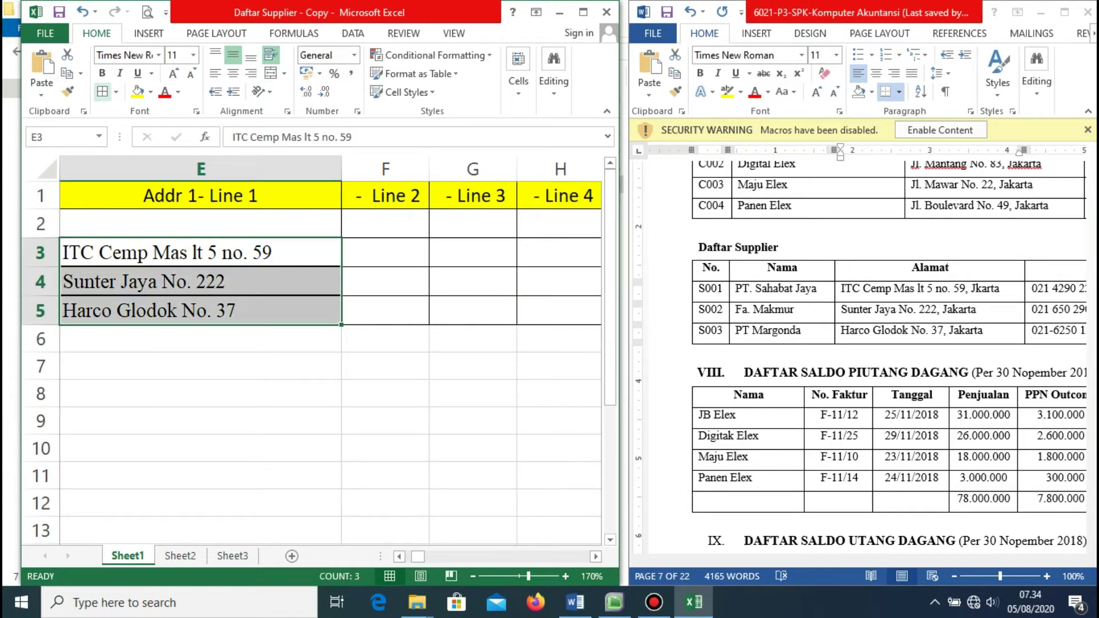
left_click(102, 91)
- Enter Jakarta in the City column for the first supplier, cell I3, and fill it down to I5
left_click(386, 250)
left_click(559, 305)
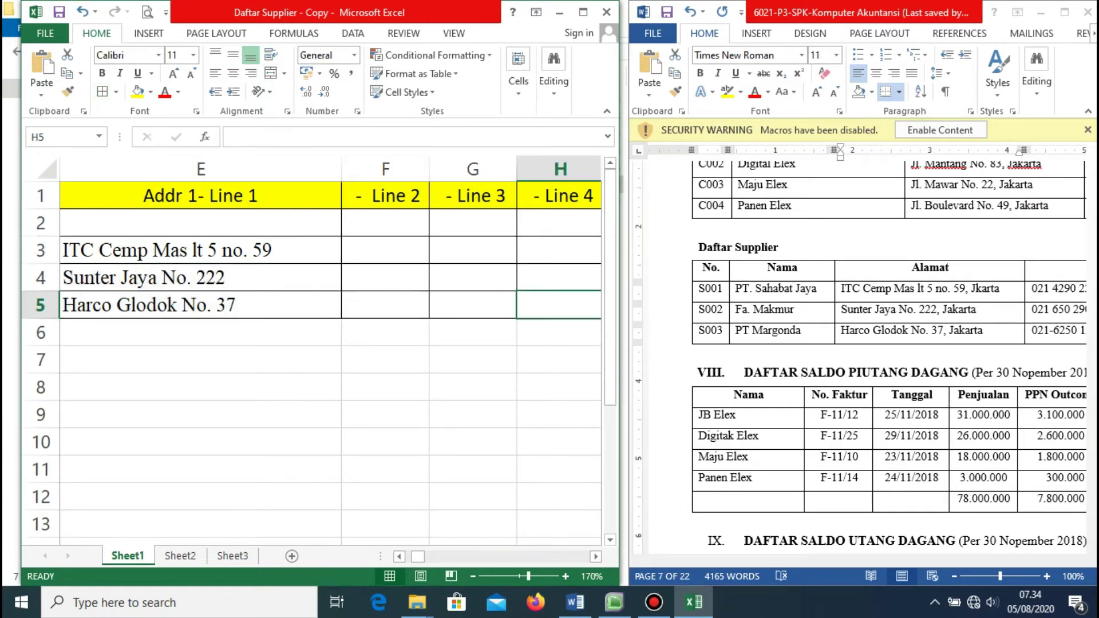
key("Tab")
key("Tab")
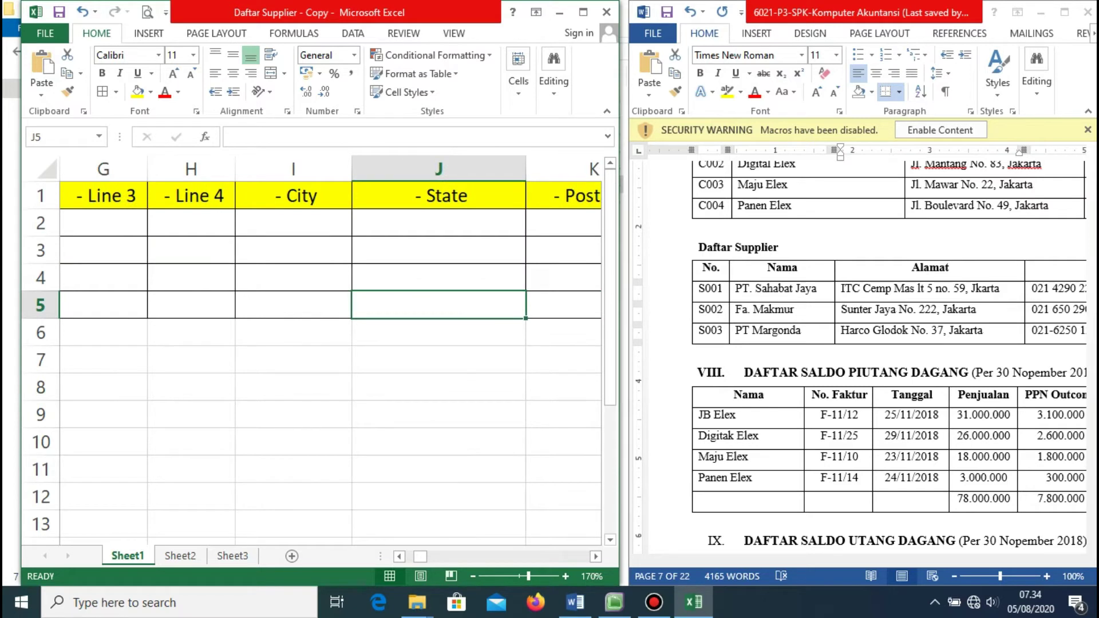
left_click(294, 250)
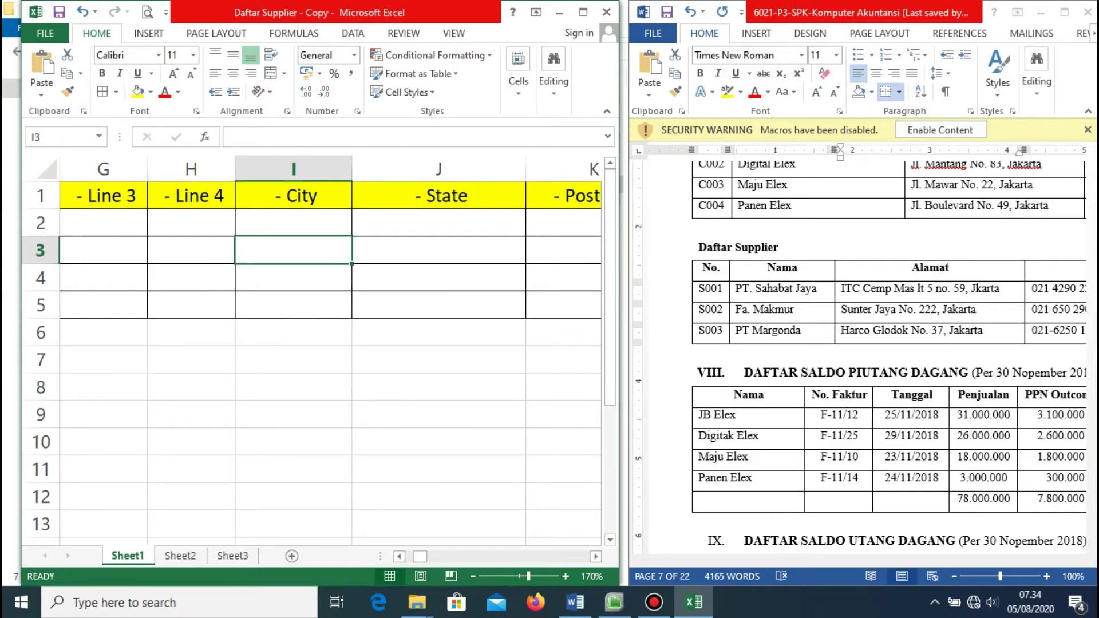
type("Ja")
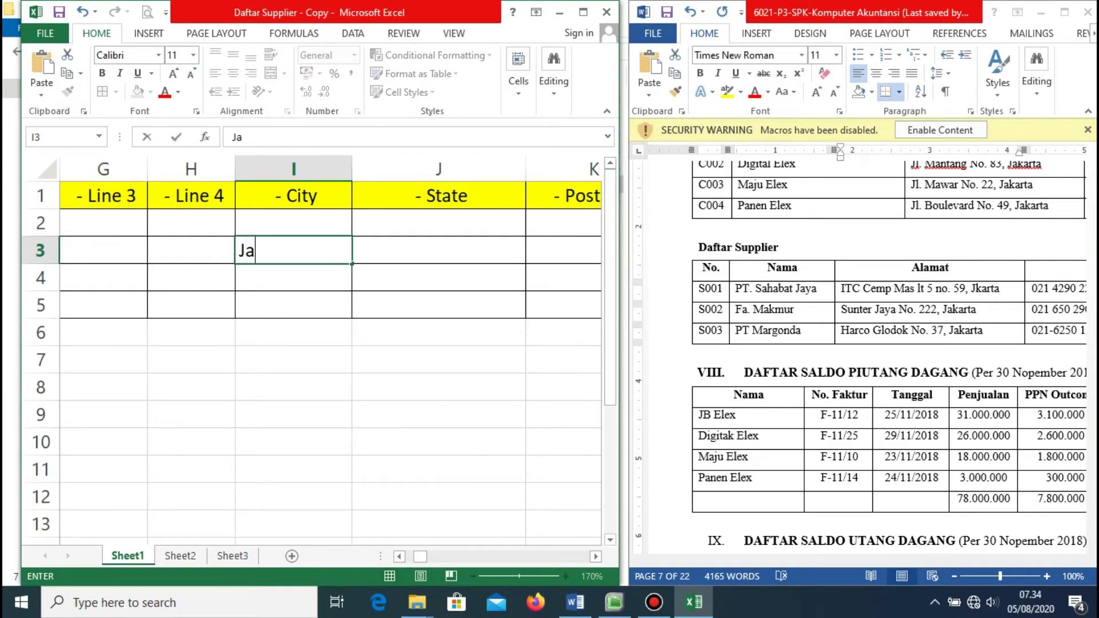
type("karta")
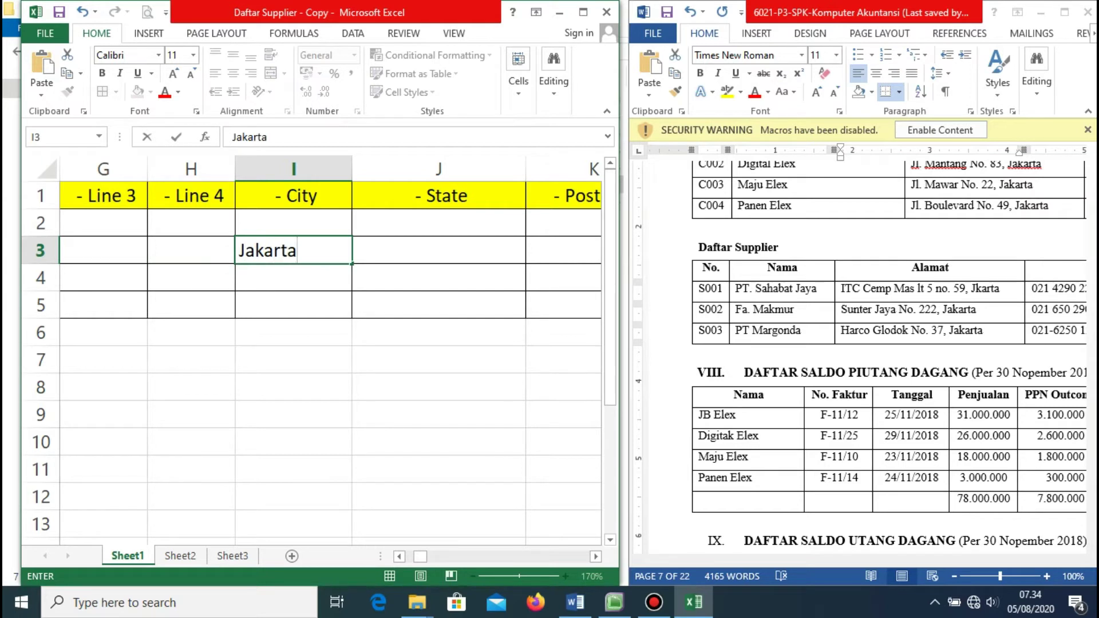
key("Return")
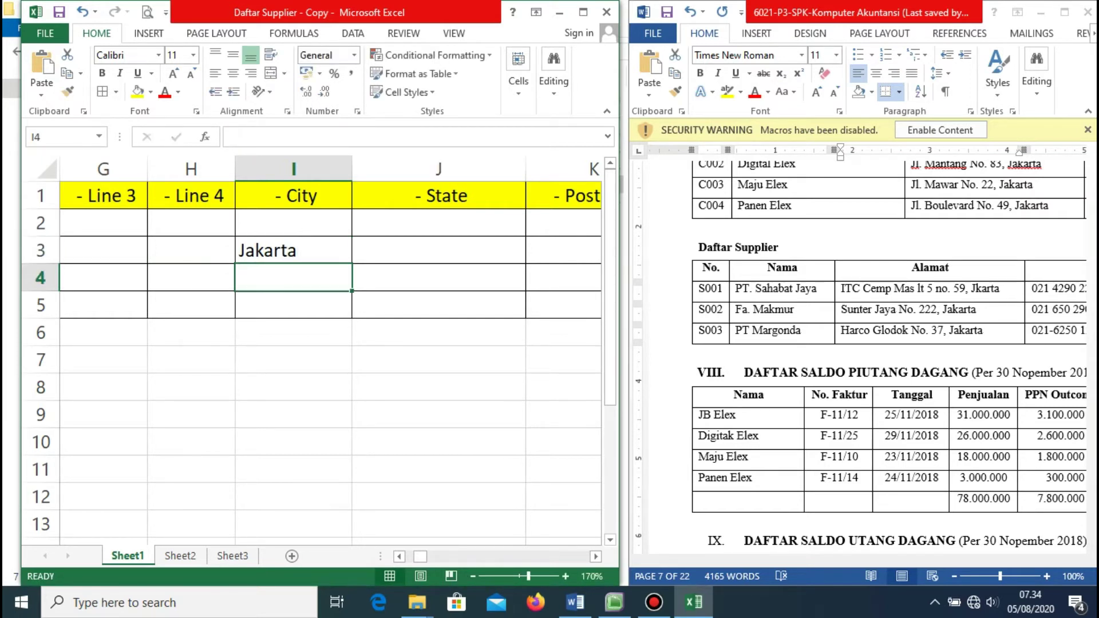
key("Up")
left_click_drag(352, 263, 351, 318)
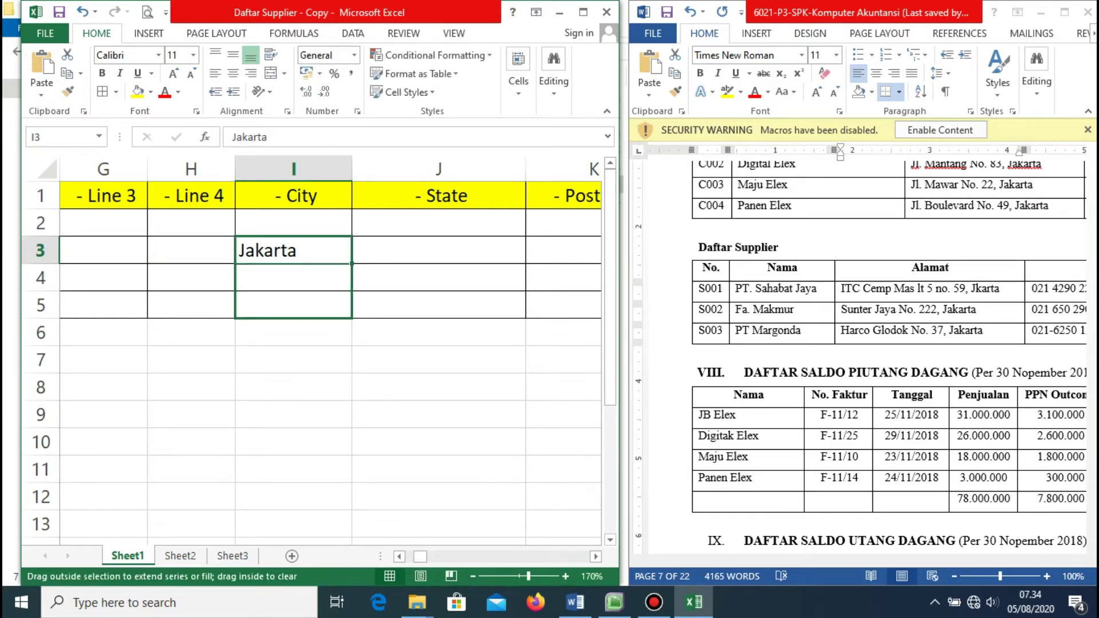
- Enter DKI in State cell J3 and fill it down to J5
left_click(439, 250)
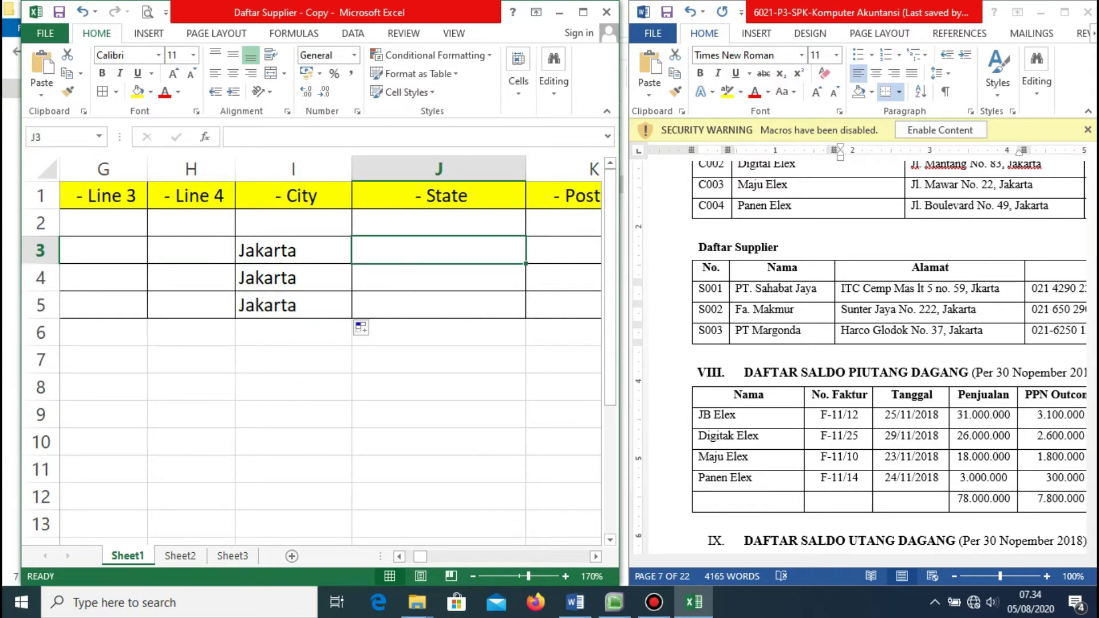
type("DKI")
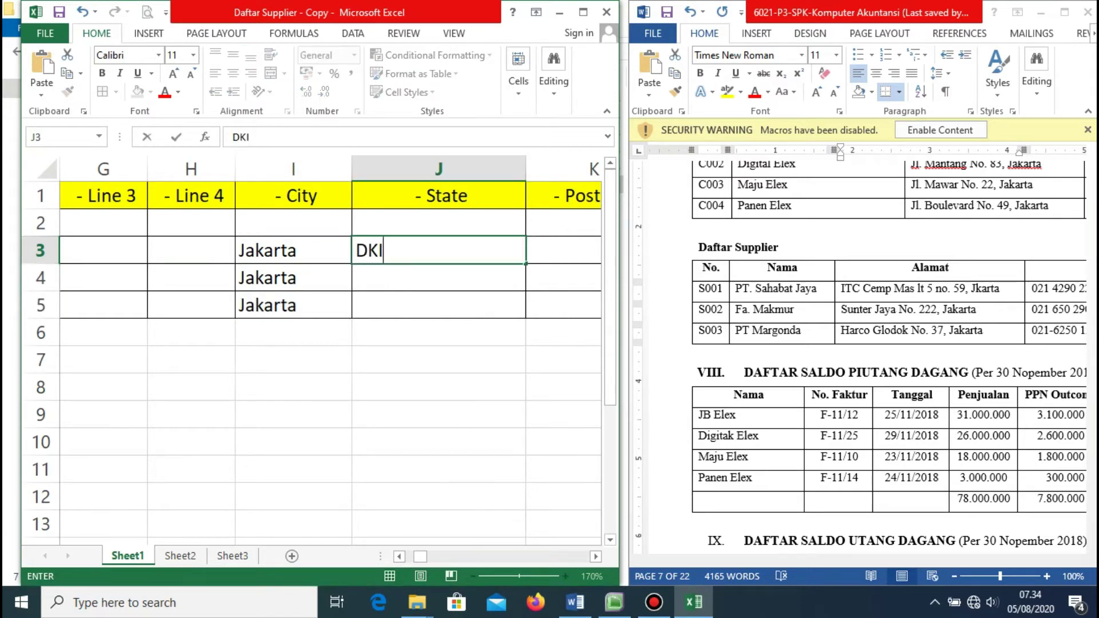
key("Return")
key("Up")
left_click_drag(525, 263, 527, 319)
- Enter Indonesia in Country cell L3 and fill it down to L5
left_click(595, 556)
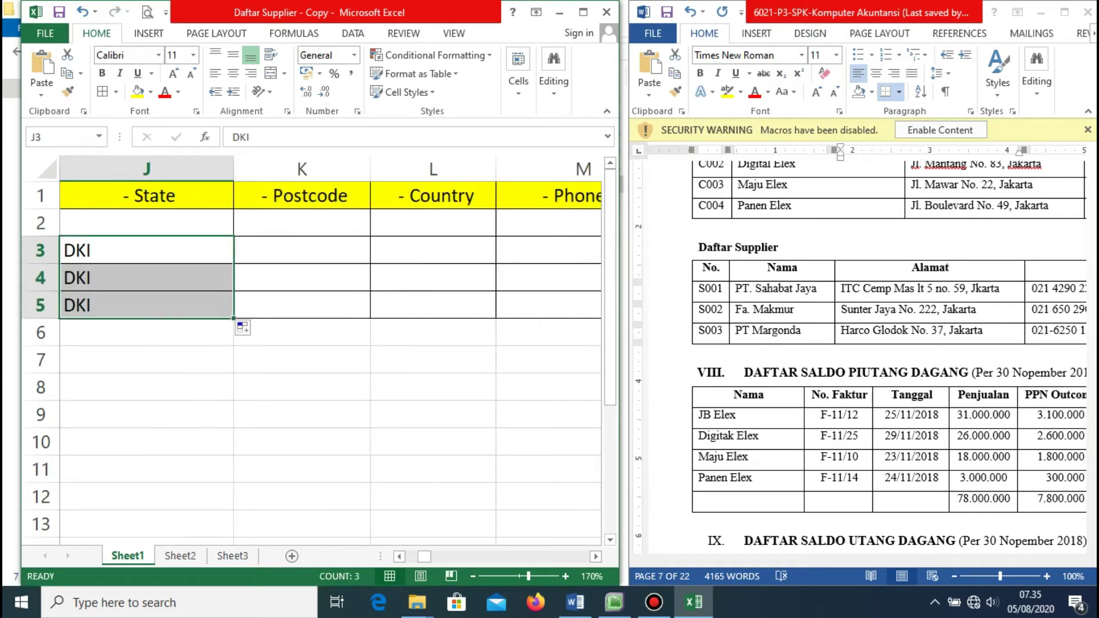
left_click(434, 250)
type("In")
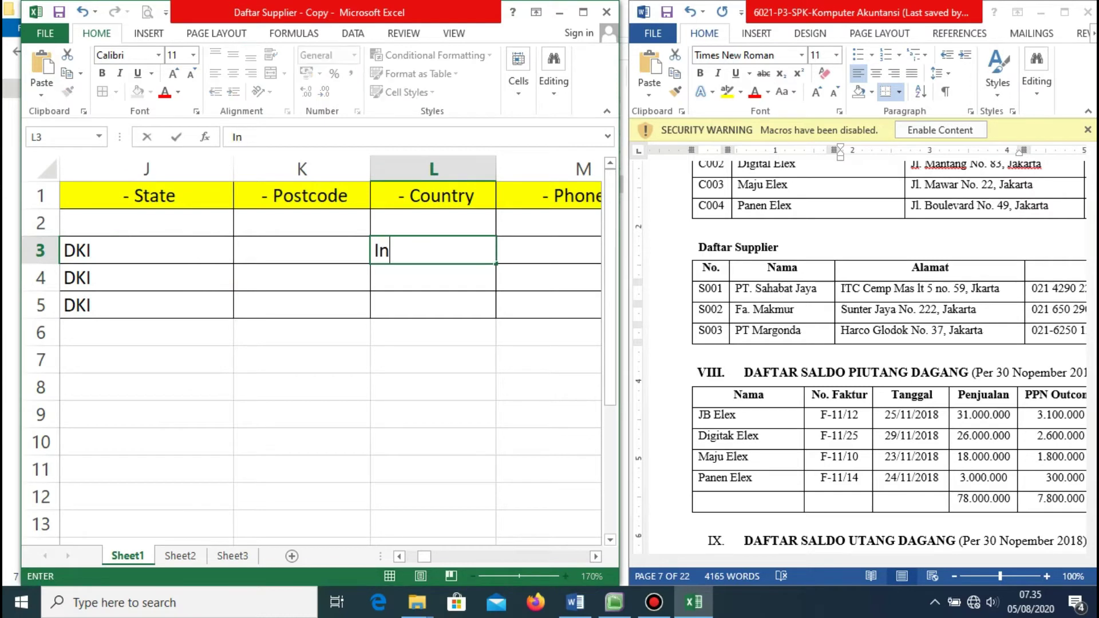
type("donesia")
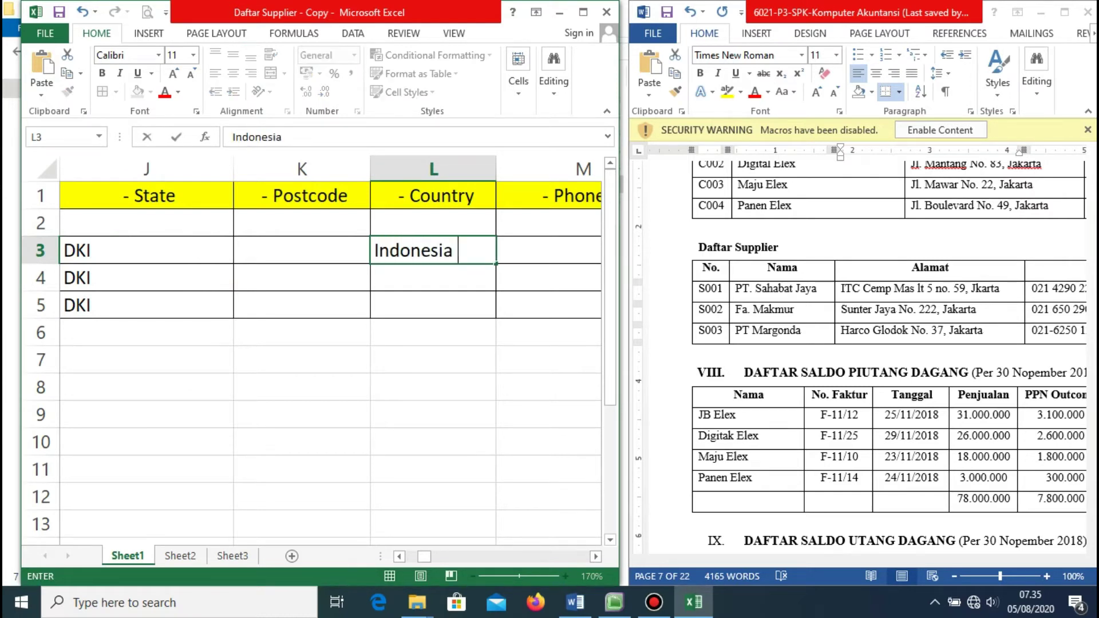
key("Return")
key("Up")
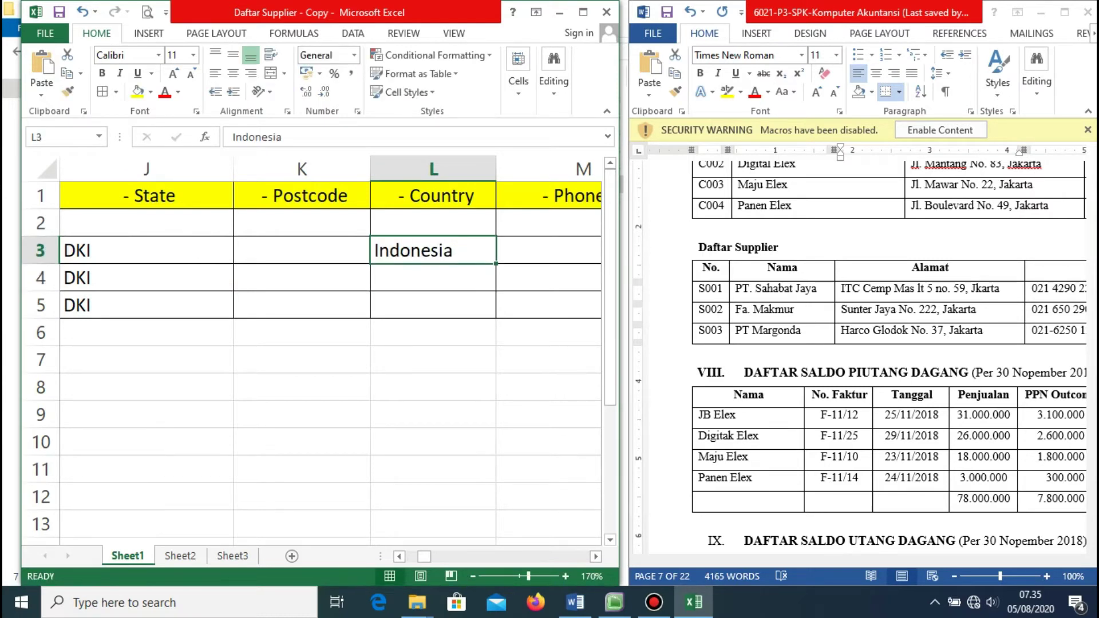
left_click_drag(496, 263, 496, 306)
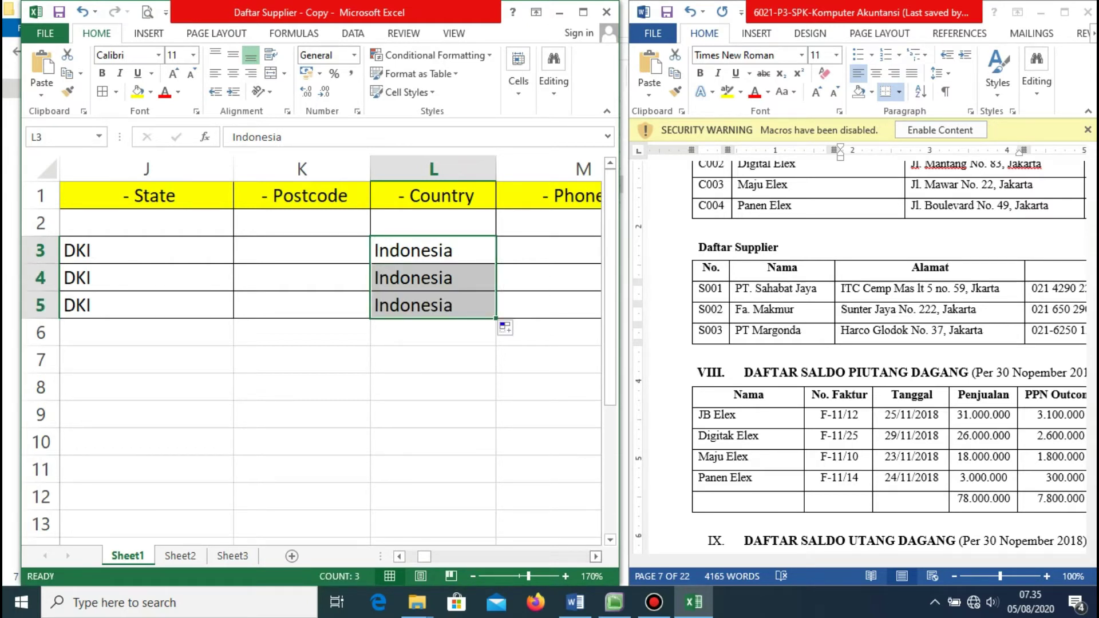
- Copy the three supplier phone numbers from the Word table into Phone #1, cells M3 to M5, and apply all borders to them
left_click(596, 557)
left_click(596, 556)
left_click(273, 251)
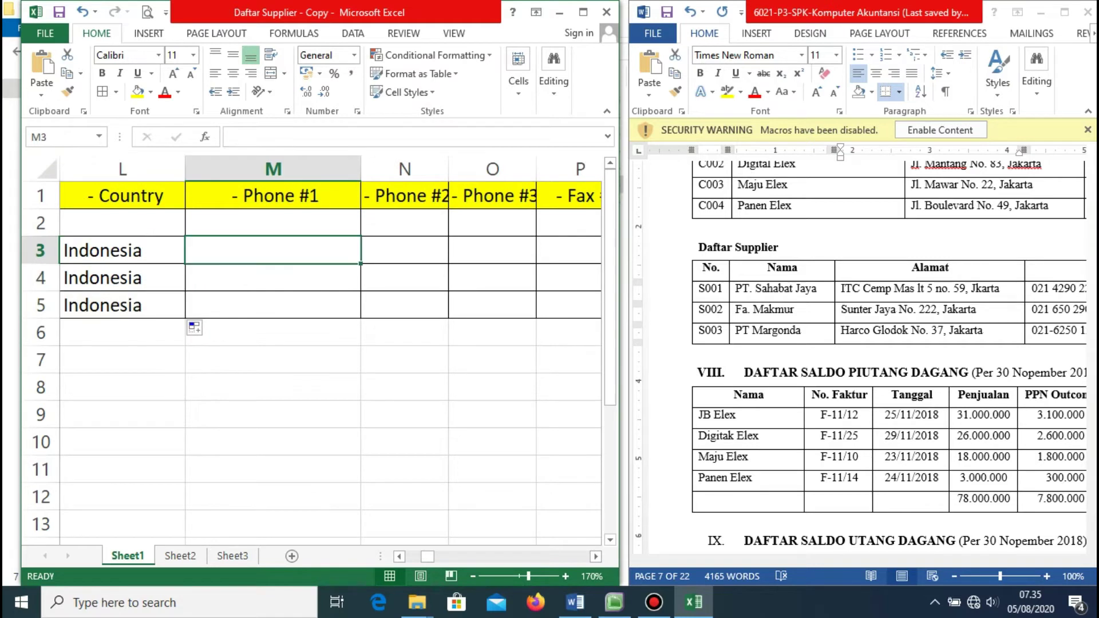
left_click(1035, 288)
left_click_drag(1035, 288, 1052, 331)
key("ctrl+c")
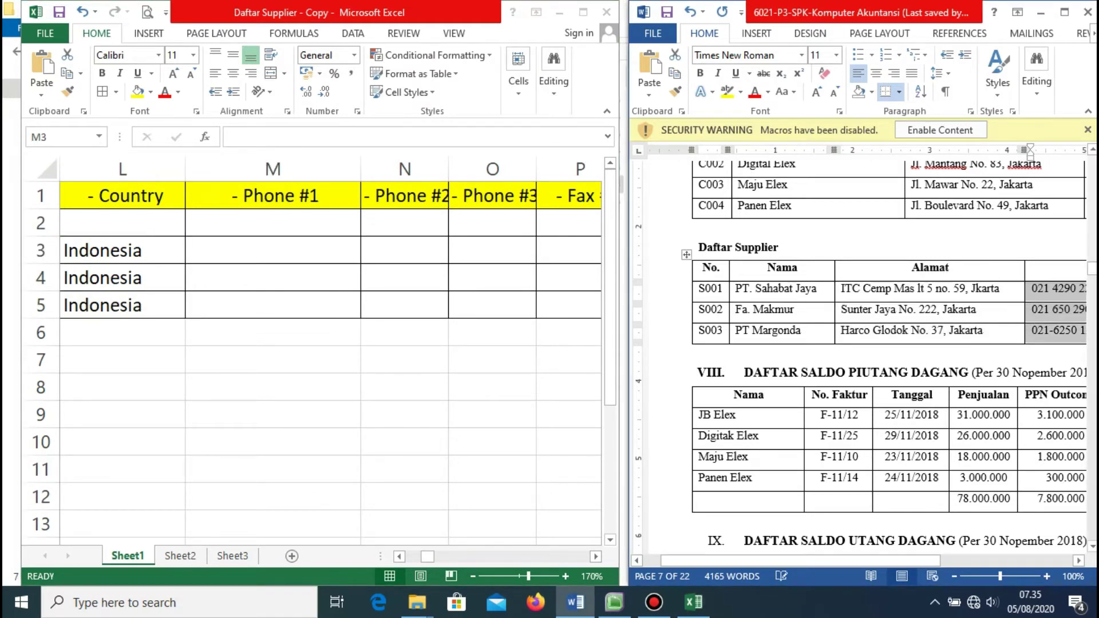
left_click(273, 250)
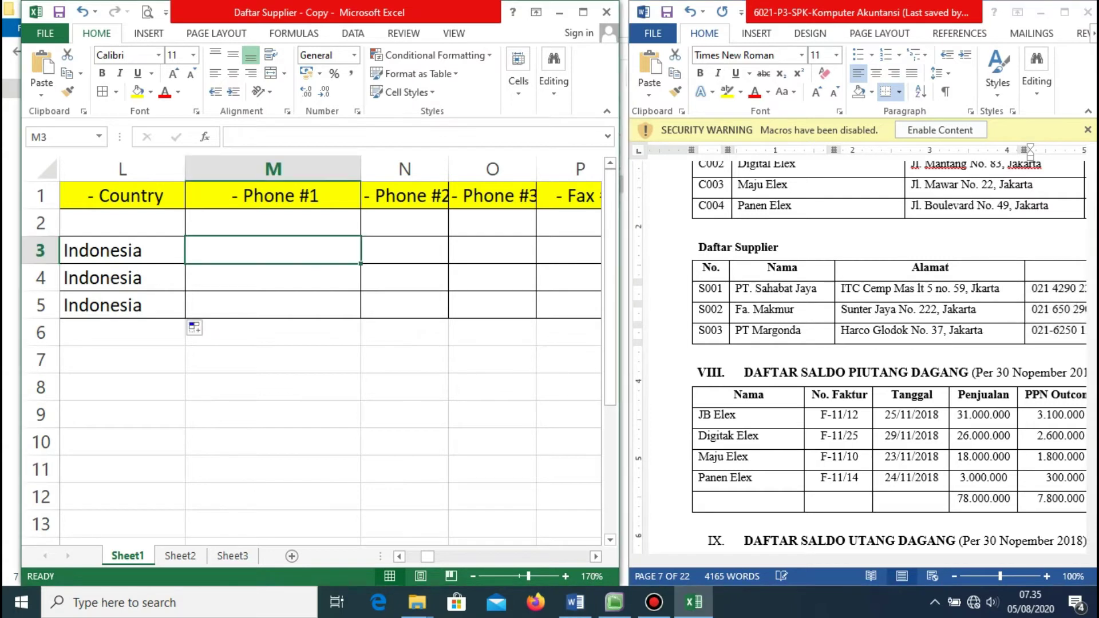
key("ctrl+v")
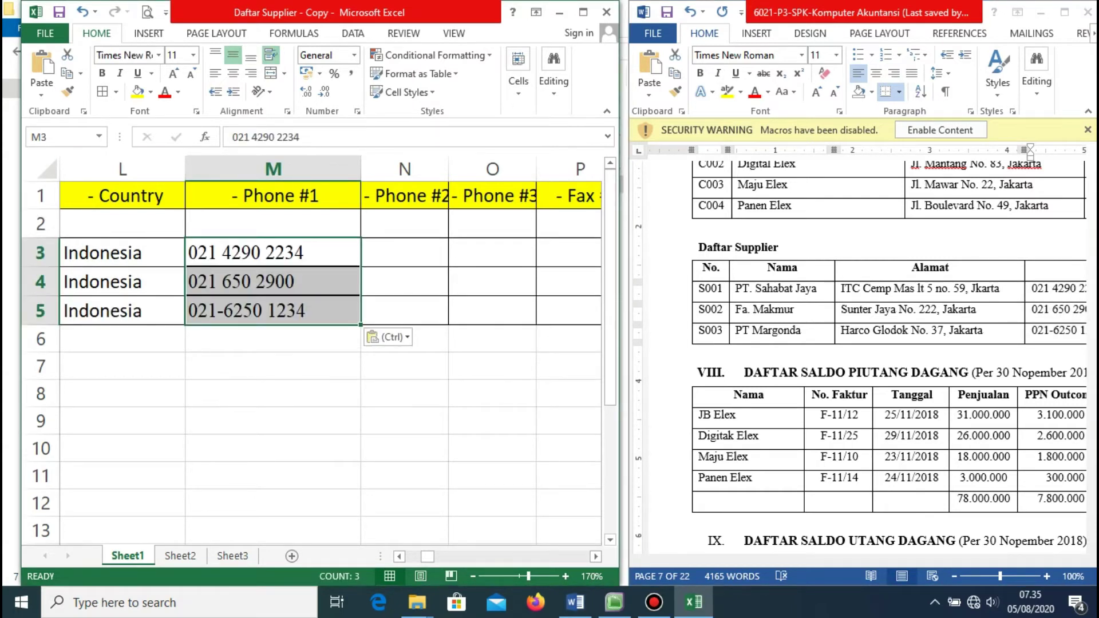
left_click(103, 92)
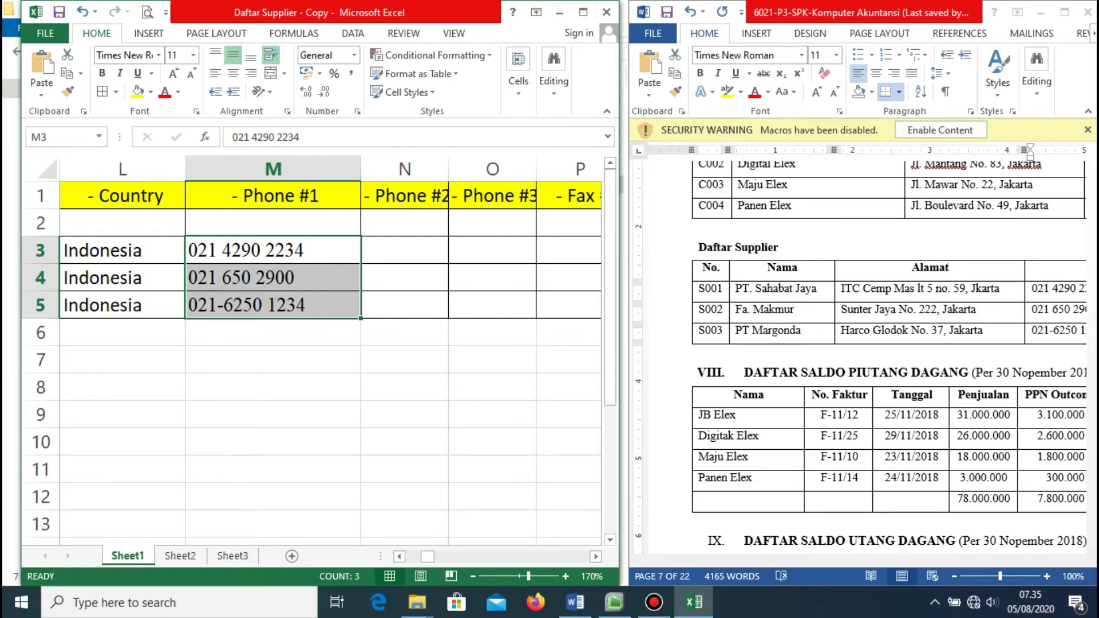
- Examine the Telepon column of the Daftar Supplier table in the Word document
key("alt+Tab")
left_click(965, 330)
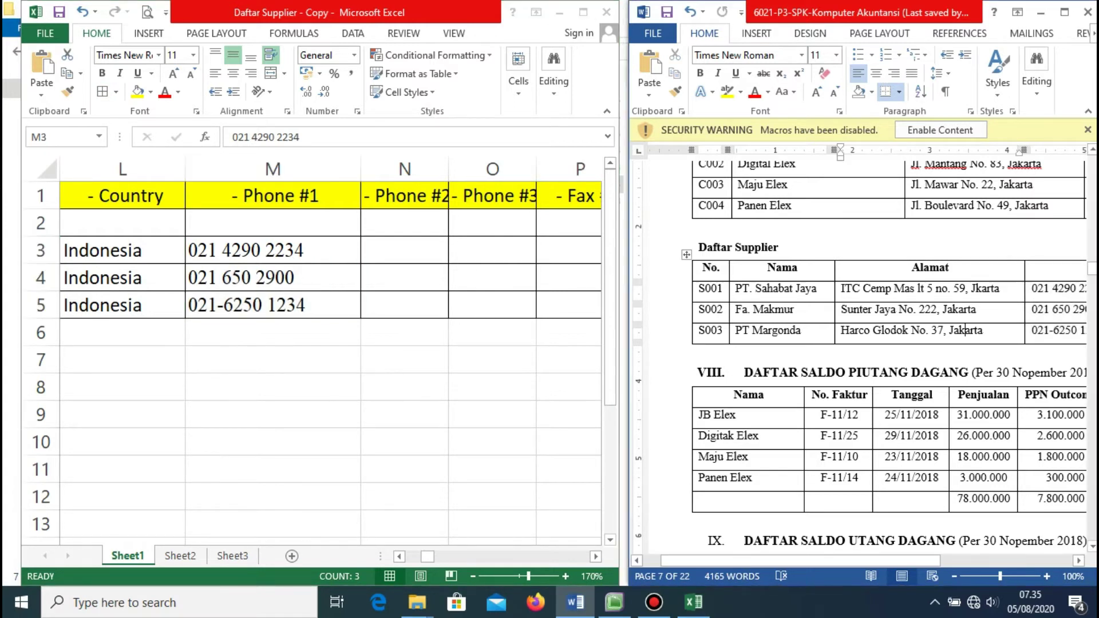
left_click(1079, 561)
left_click(1079, 561)
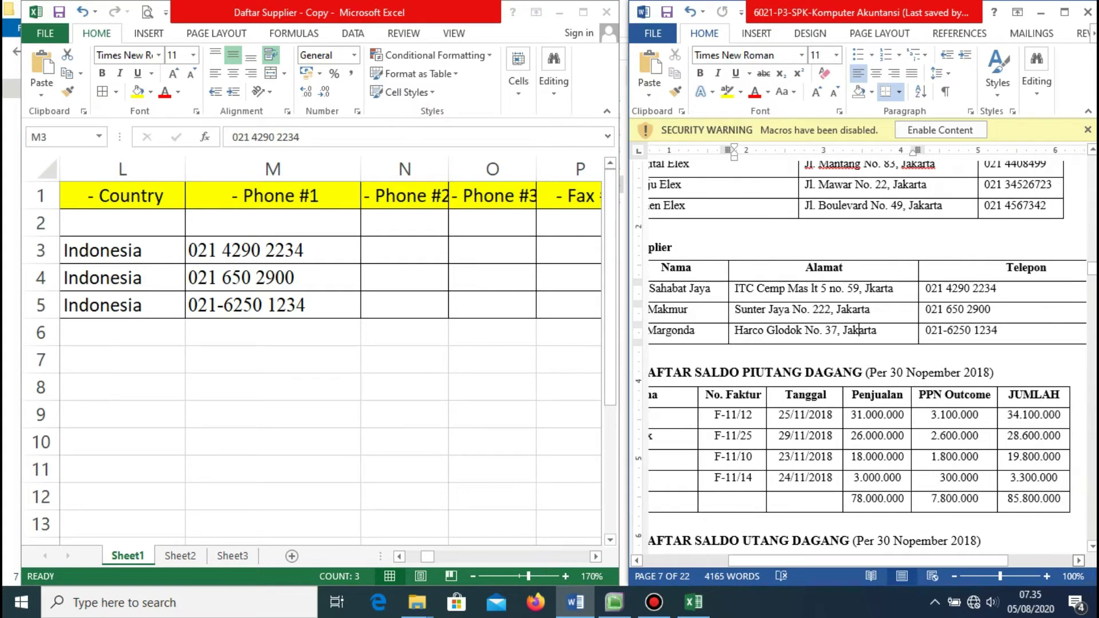
left_click(1079, 561)
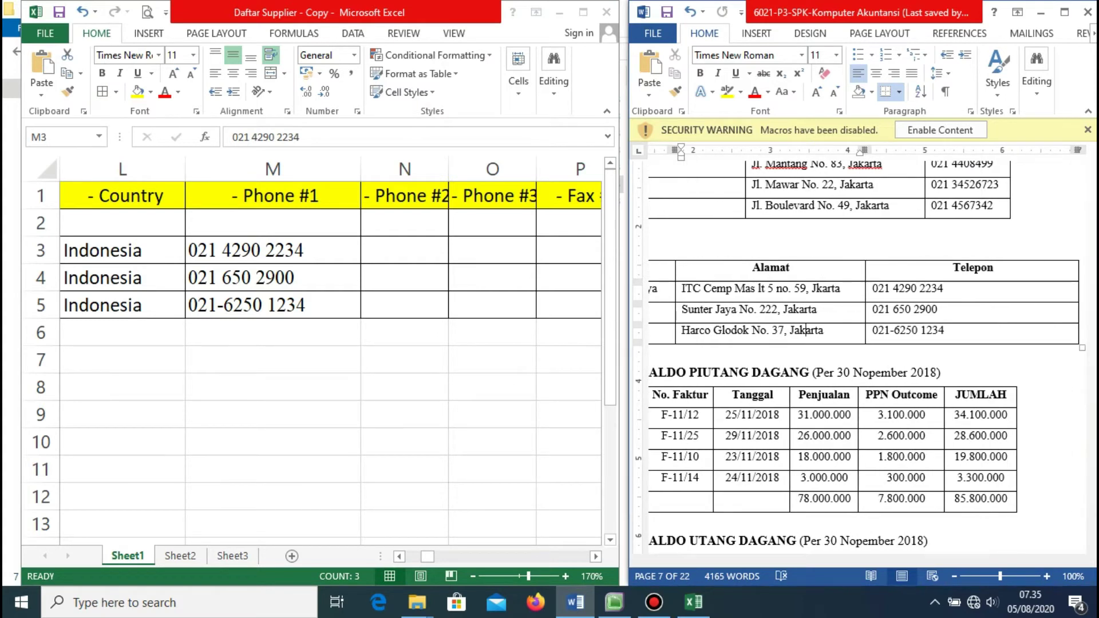
- Return to the Daftar Supplier - Copy workbook in Excel, maximize it and review the supplier rows from column A
key("alt+Tab")
key("super+Up")
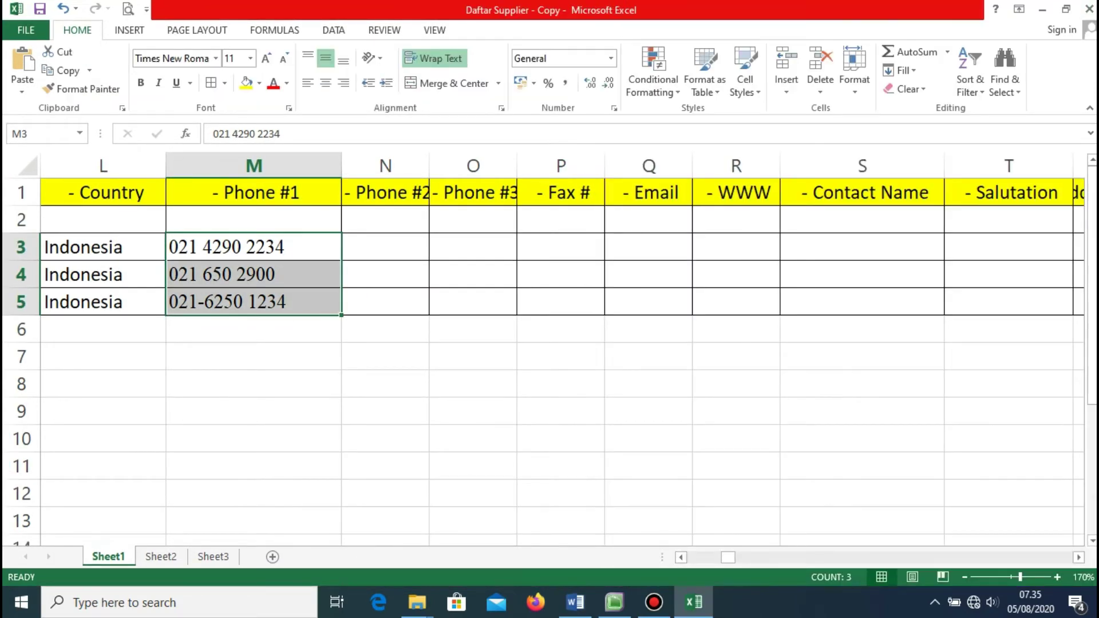
left_click_drag(728, 557, 694, 557)
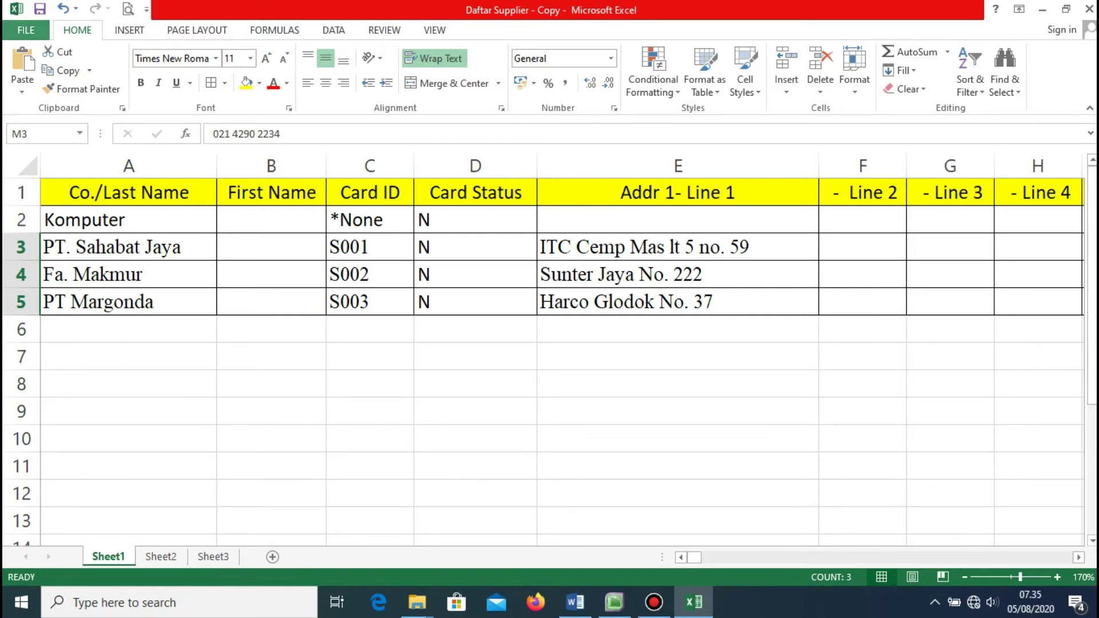
- Try to save the supplier sheet as Text (Tab delimited) in the daftar ud buana folder, and close the workbook
left_click(26, 30)
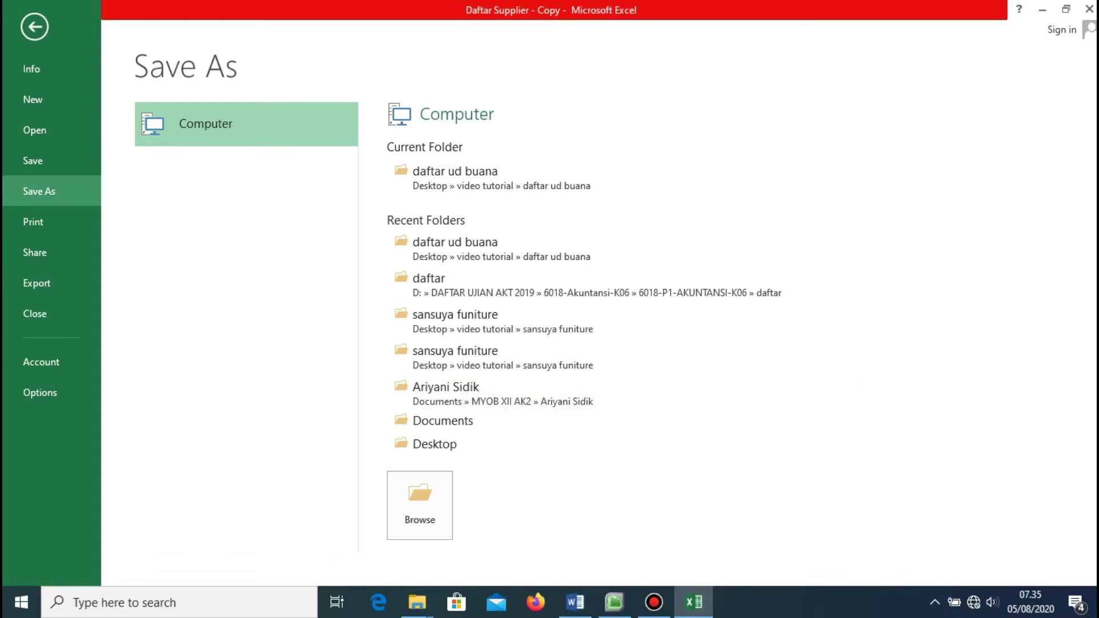
left_click(443, 421)
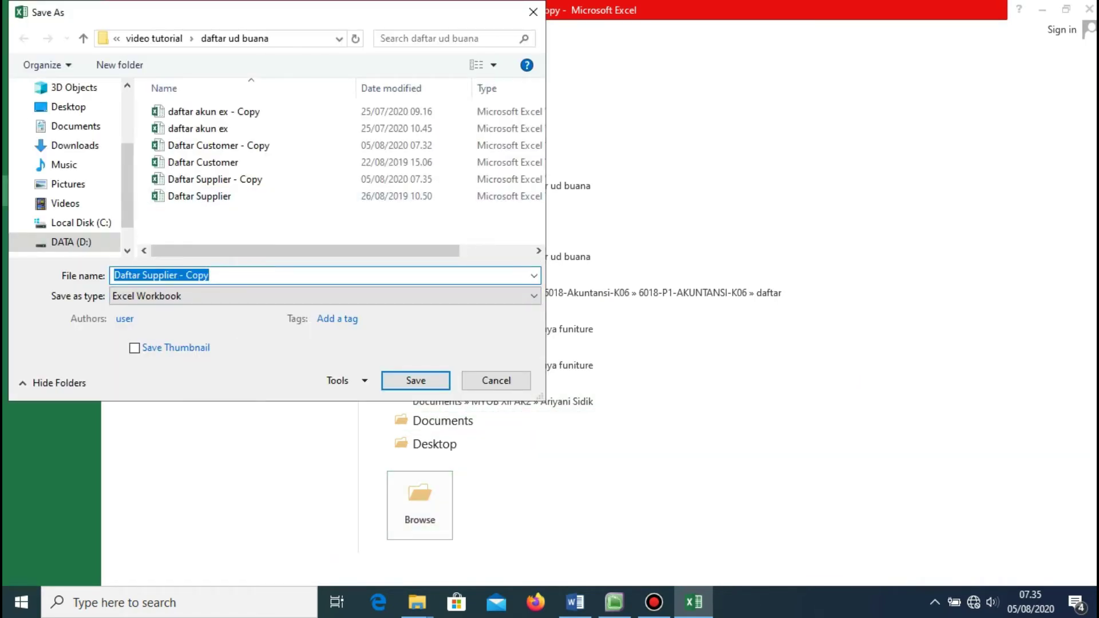
left_click(320, 296)
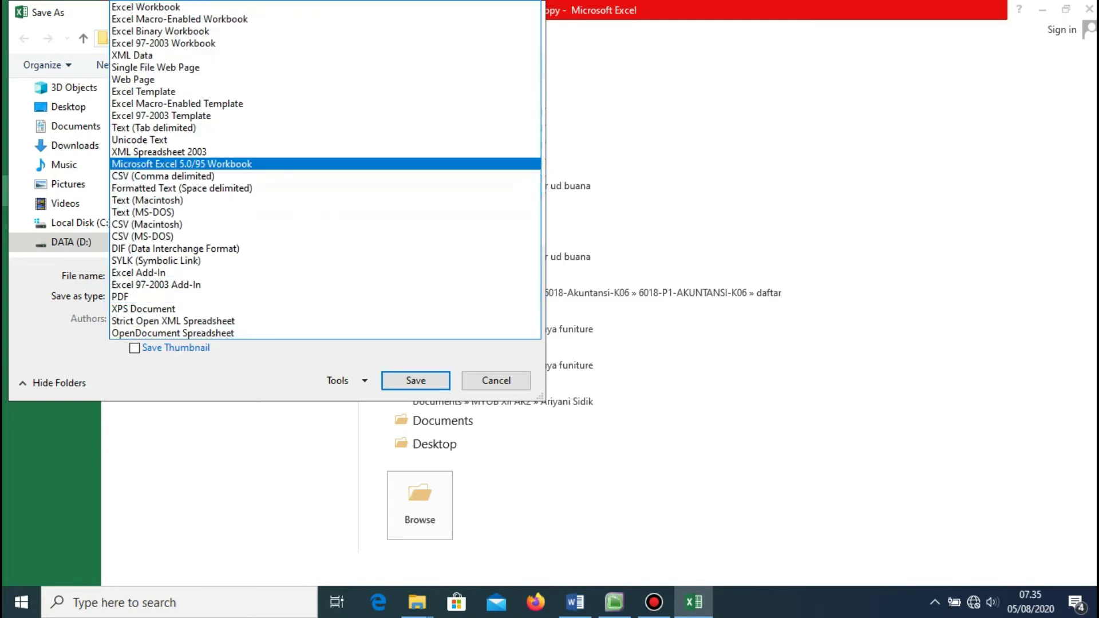
key("Return")
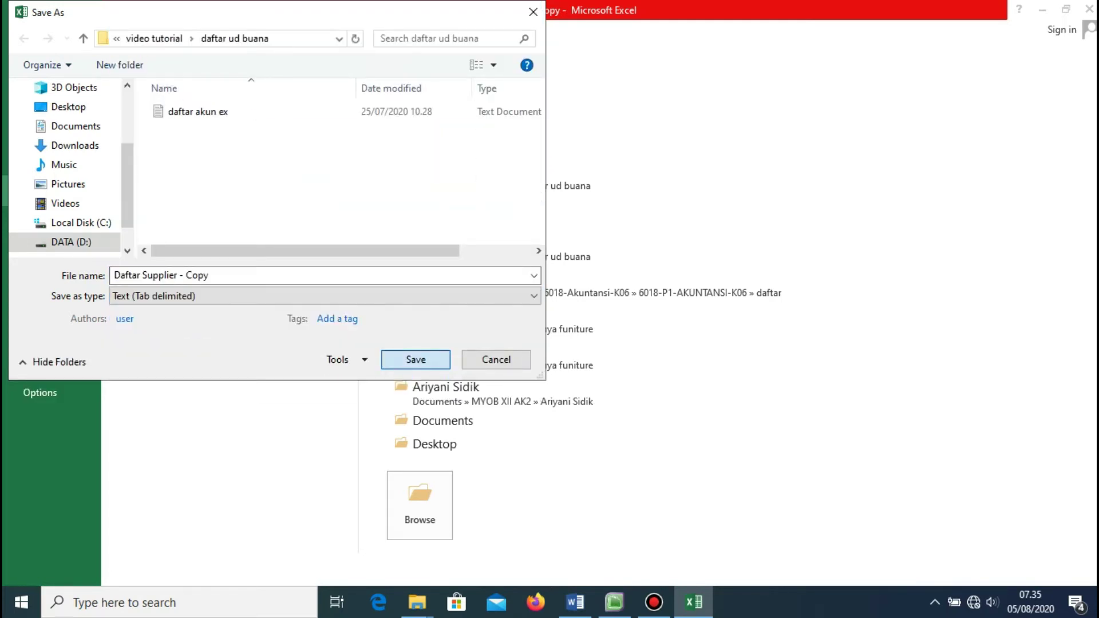
left_click(416, 359)
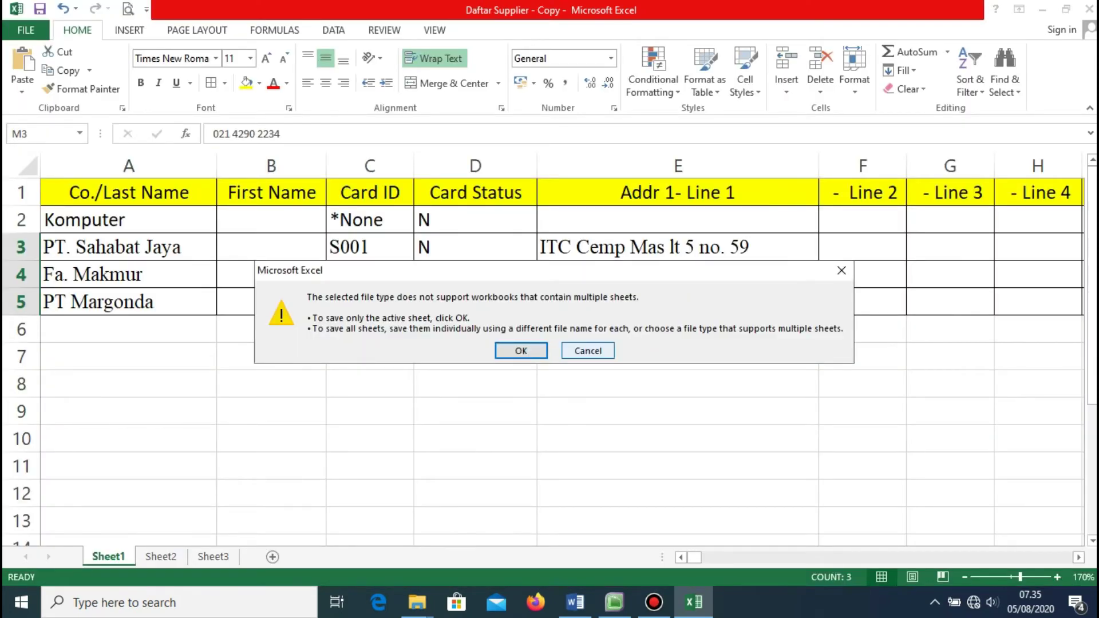
key("Return")
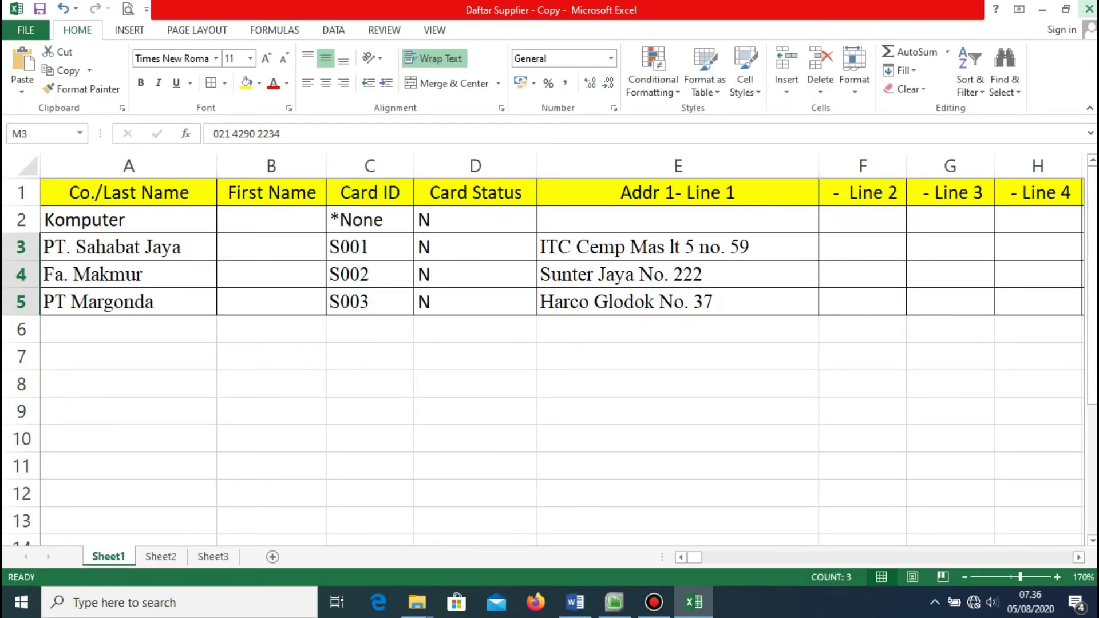
left_click(1089, 8)
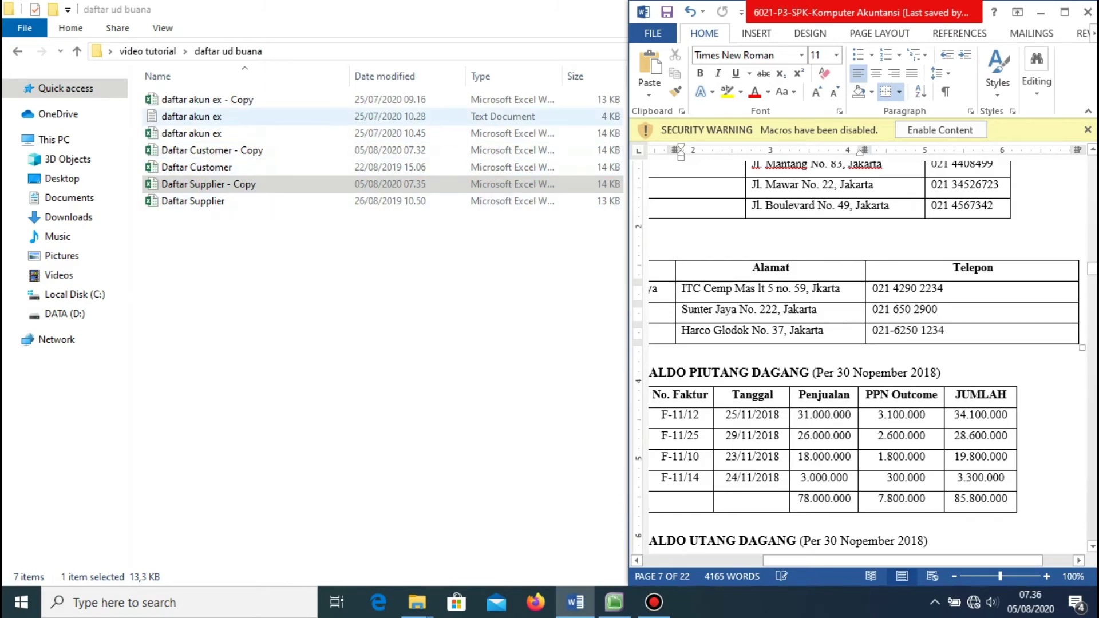
- Reopen the Daftar Supplier - Copy workbook and save its active sheet as Text (Tab delimited) in the daftar ud buana folder
double_click(200, 184)
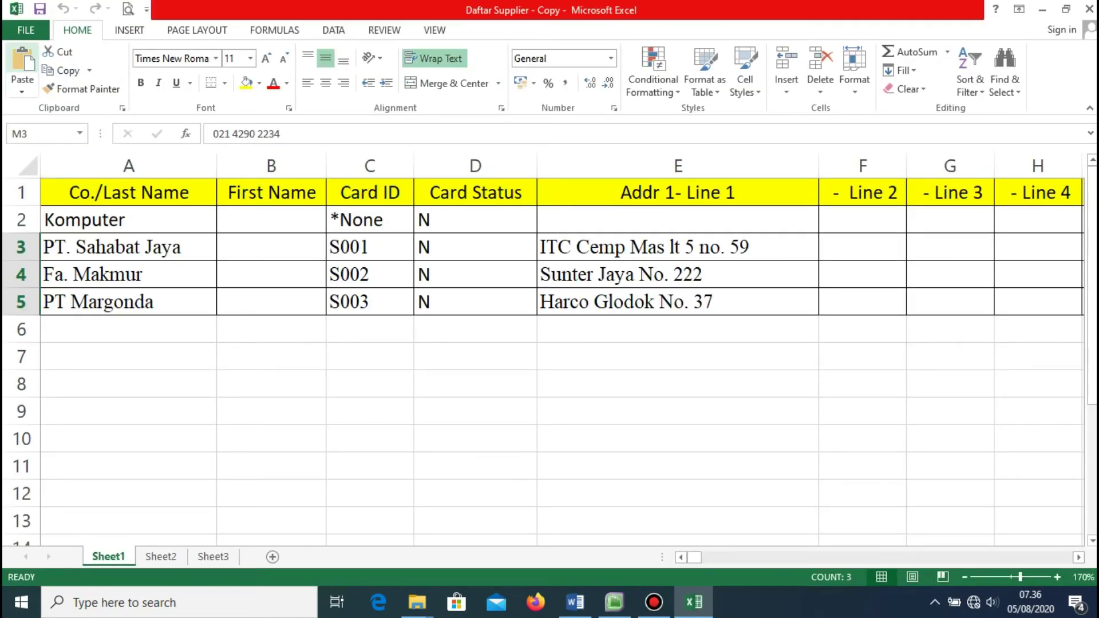
left_click(715, 453)
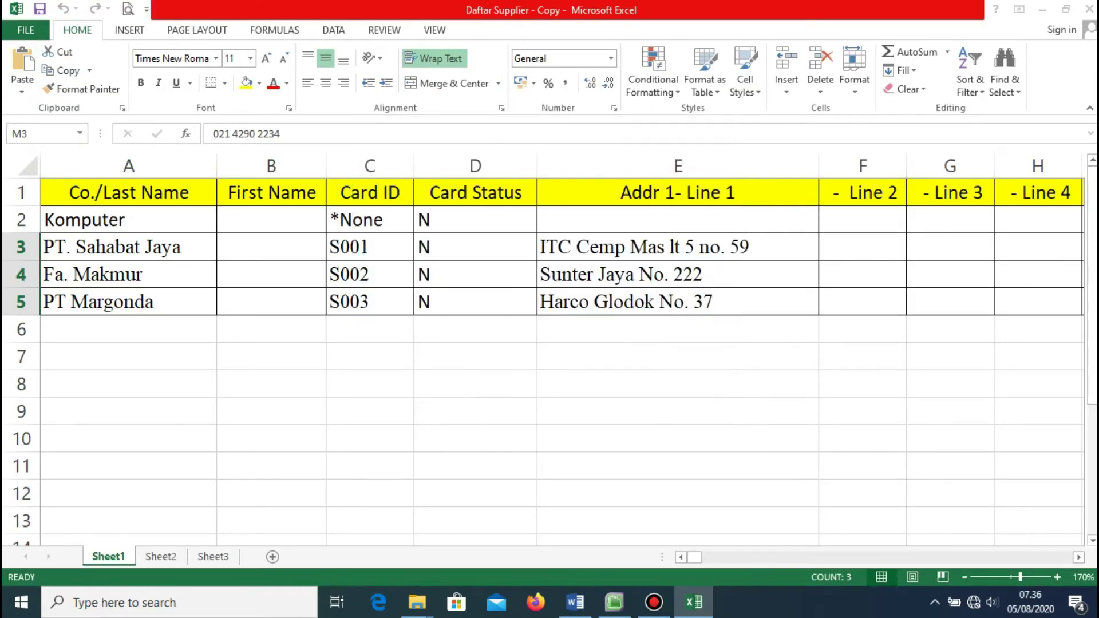
left_click(25, 30)
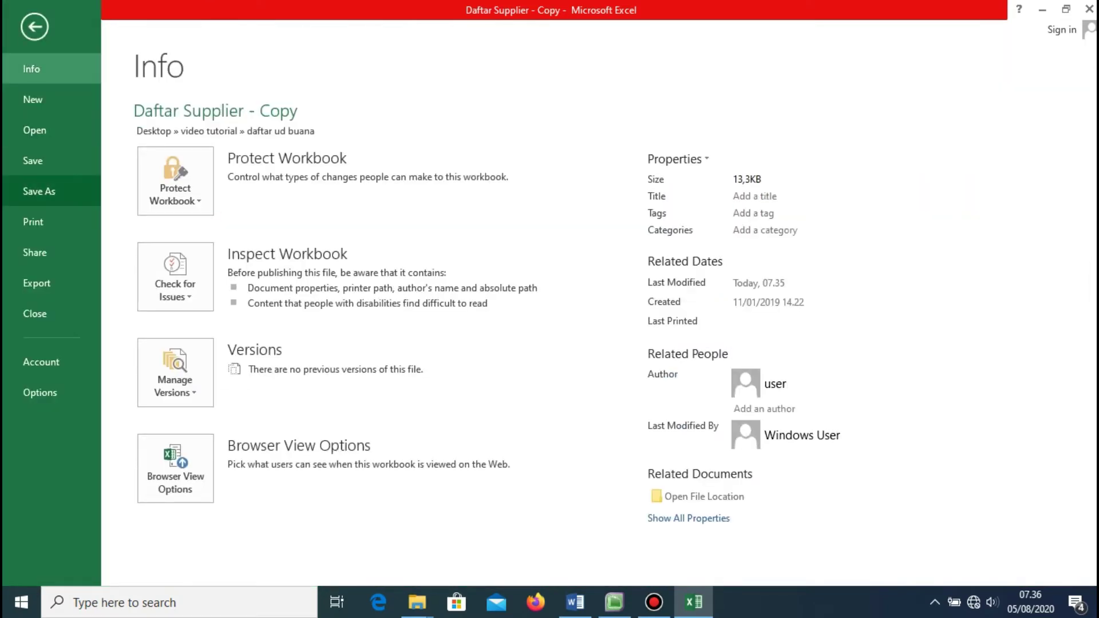
left_click(39, 191)
left_click(420, 505)
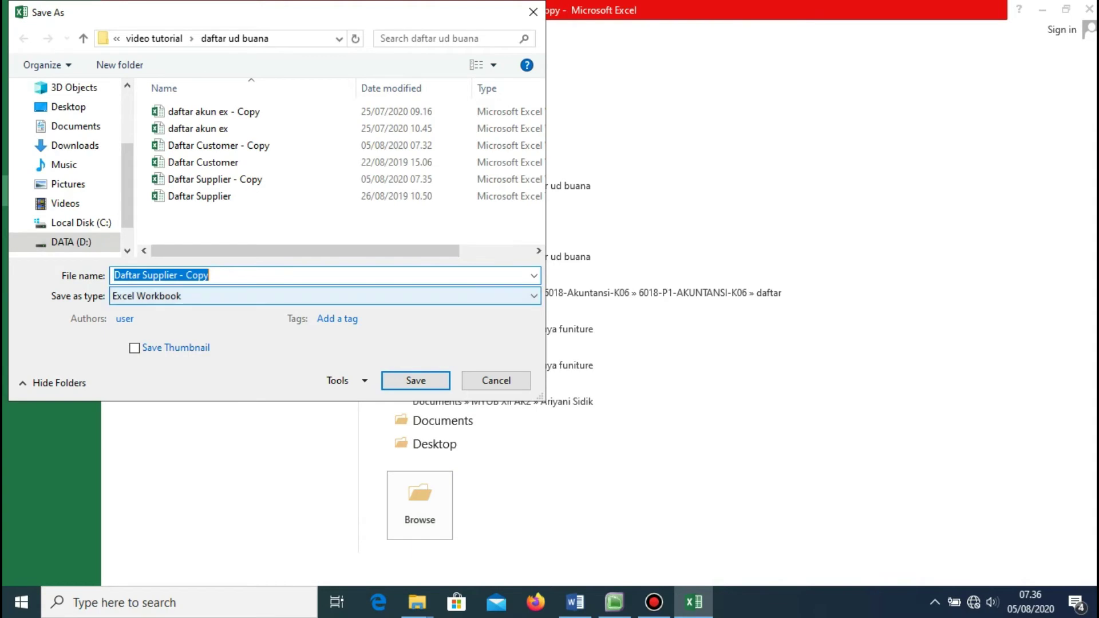
left_click(320, 296)
key("Return")
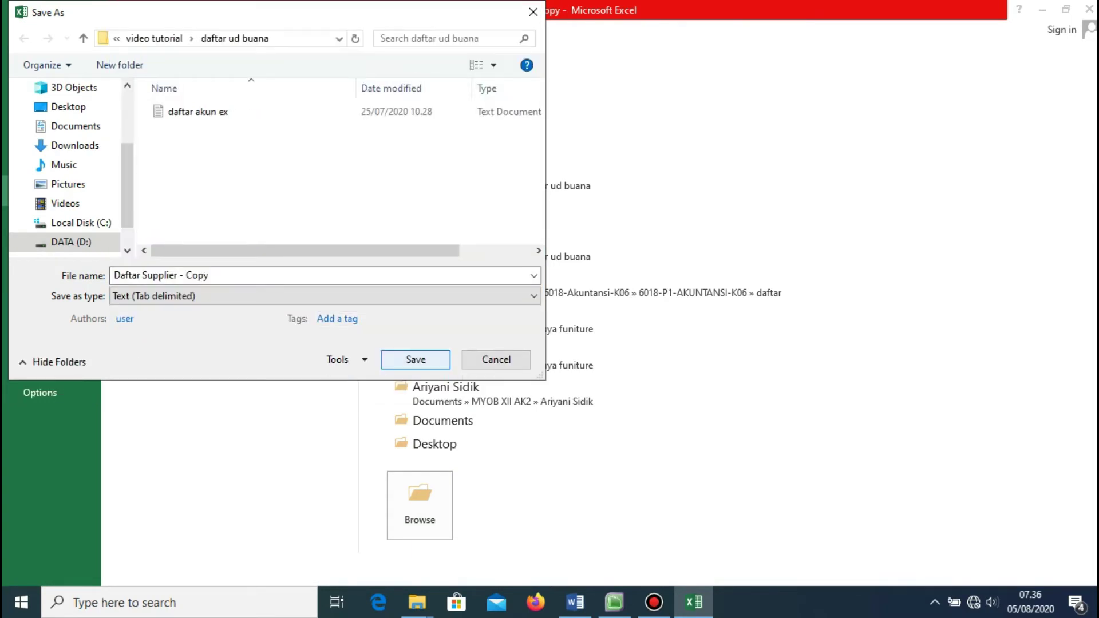
left_click(416, 359)
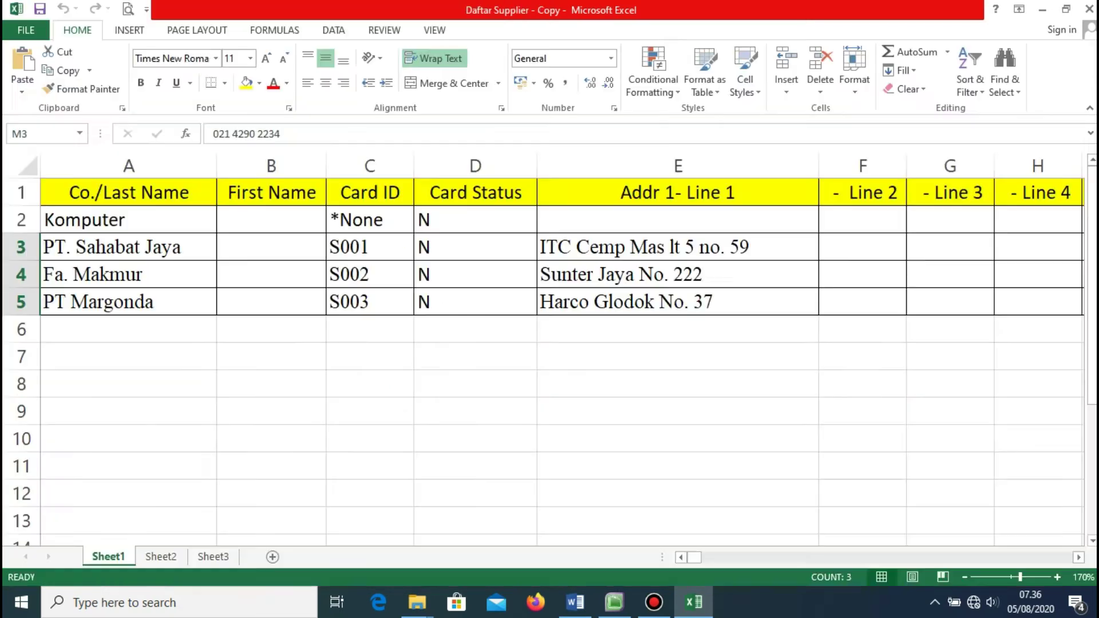
key("Return")
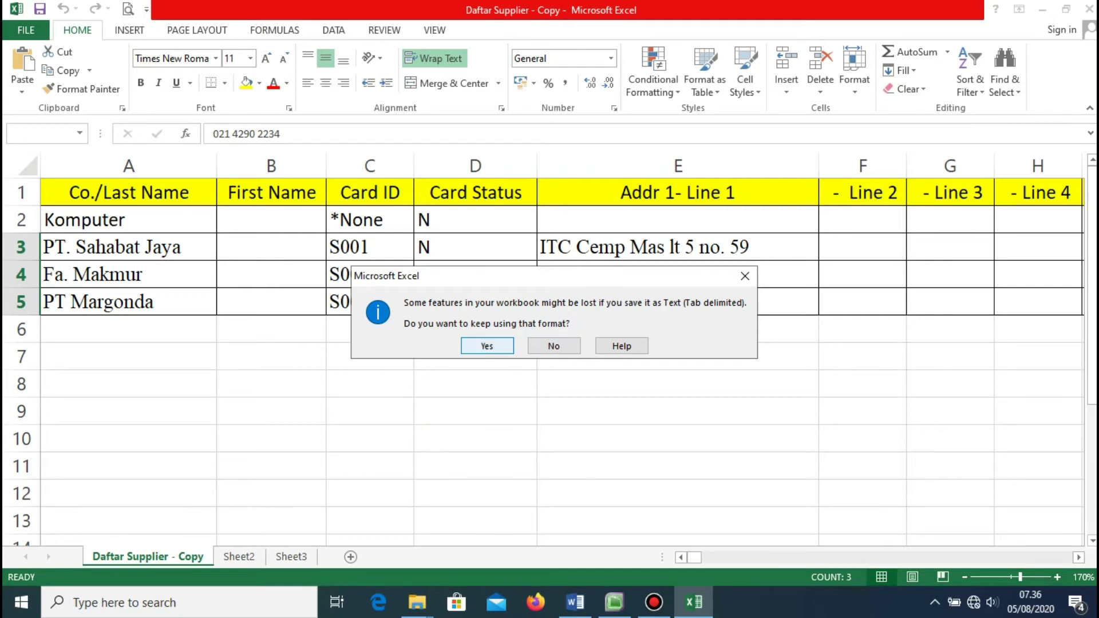
key("Return")
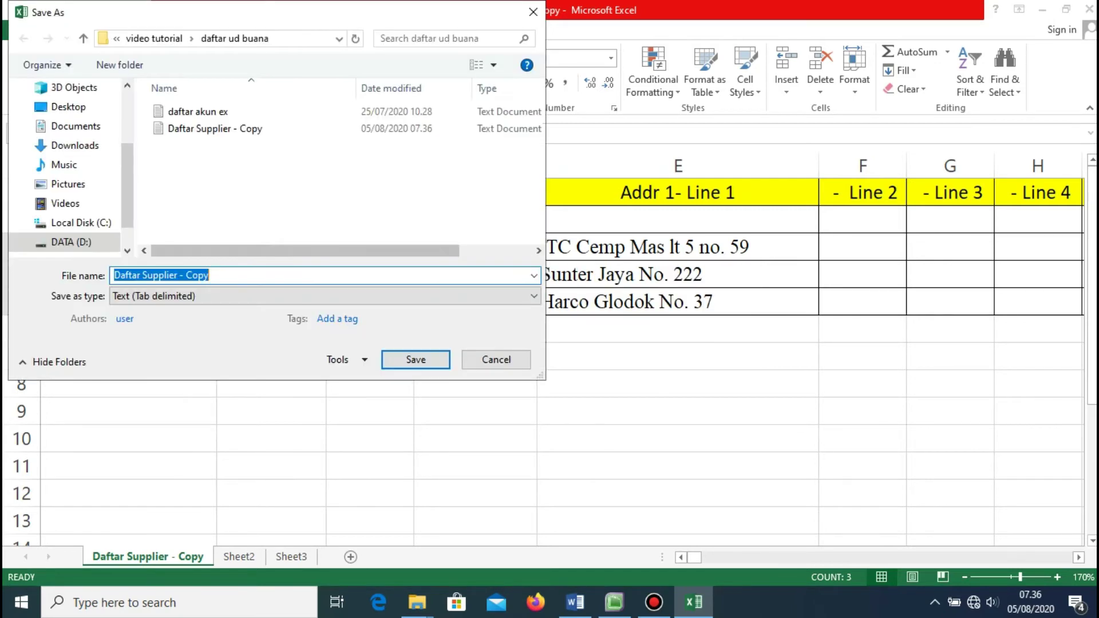
- Cancel the repeated Save As dialog and close the Daftar Supplier - Copy workbook
key("Escape")
left_click(1089, 9)
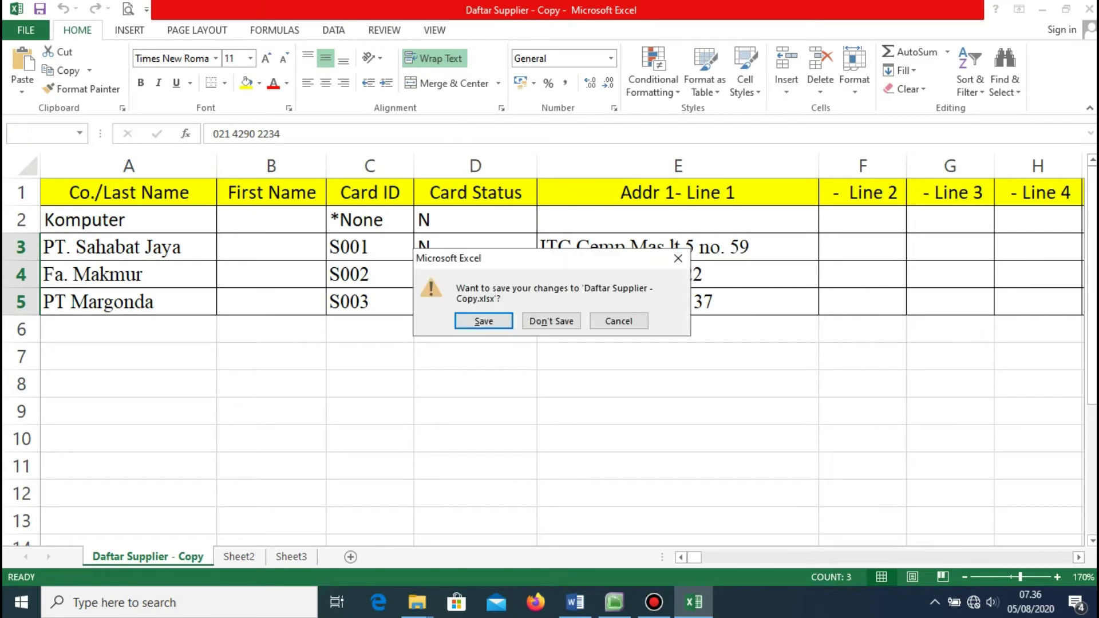
key("n")
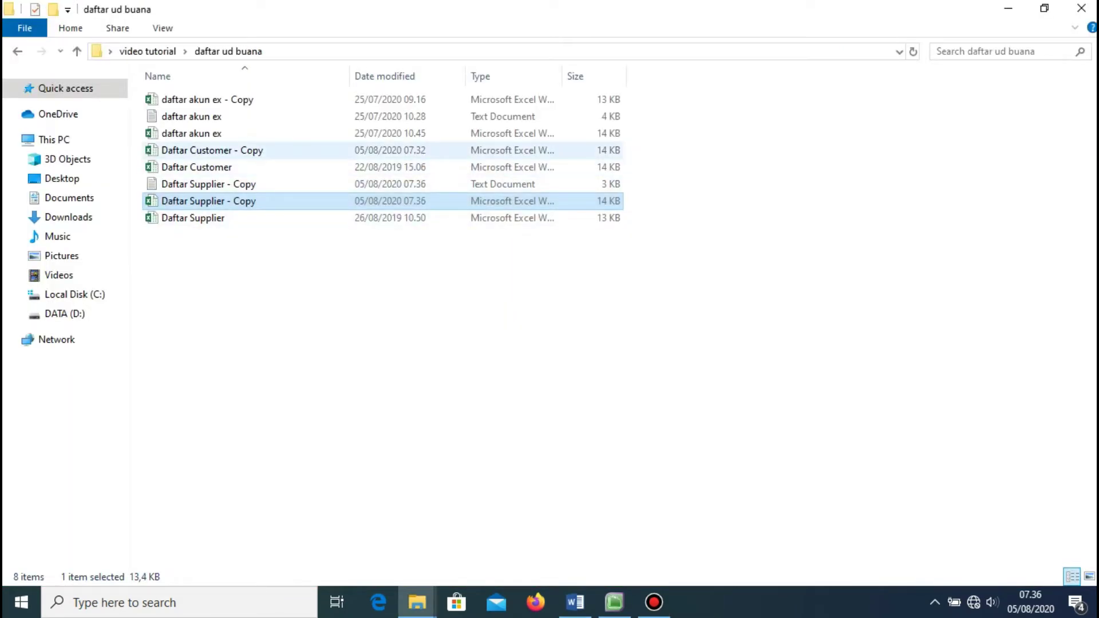
- Open the Daftar Customer - Copy workbook from the daftar ud buana folder and dismiss the Office activation notice
left_click(206, 150)
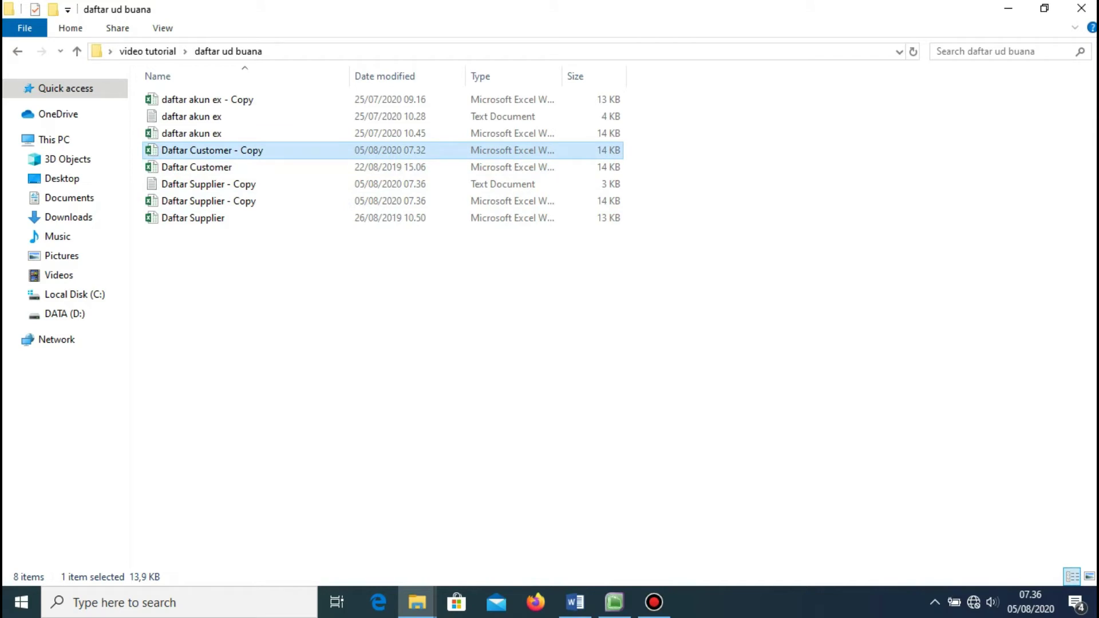
key("Return")
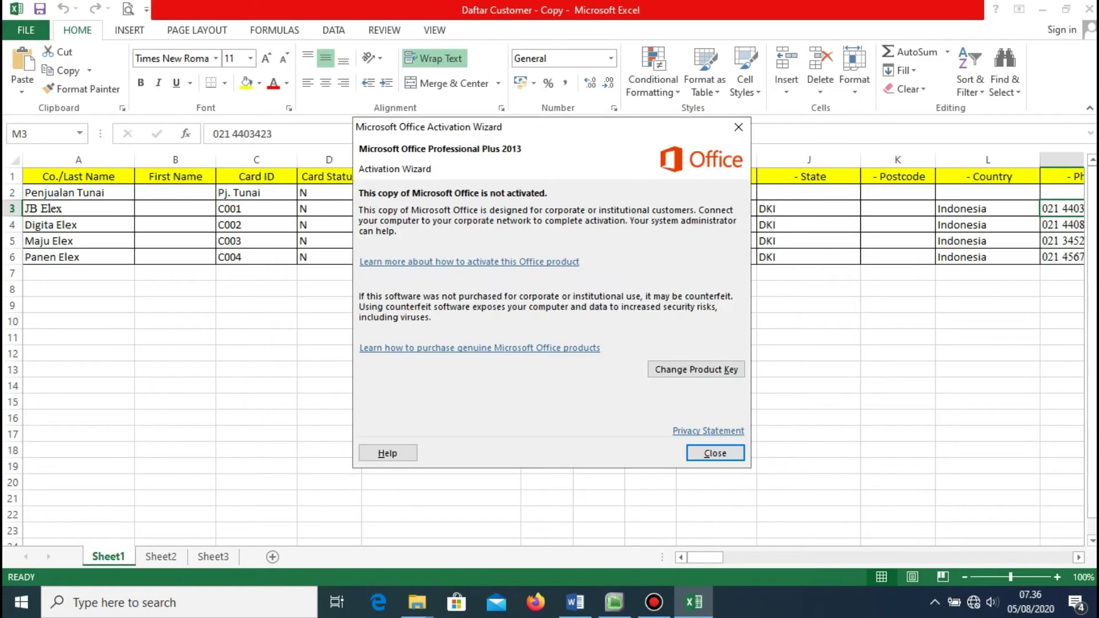
key("Return")
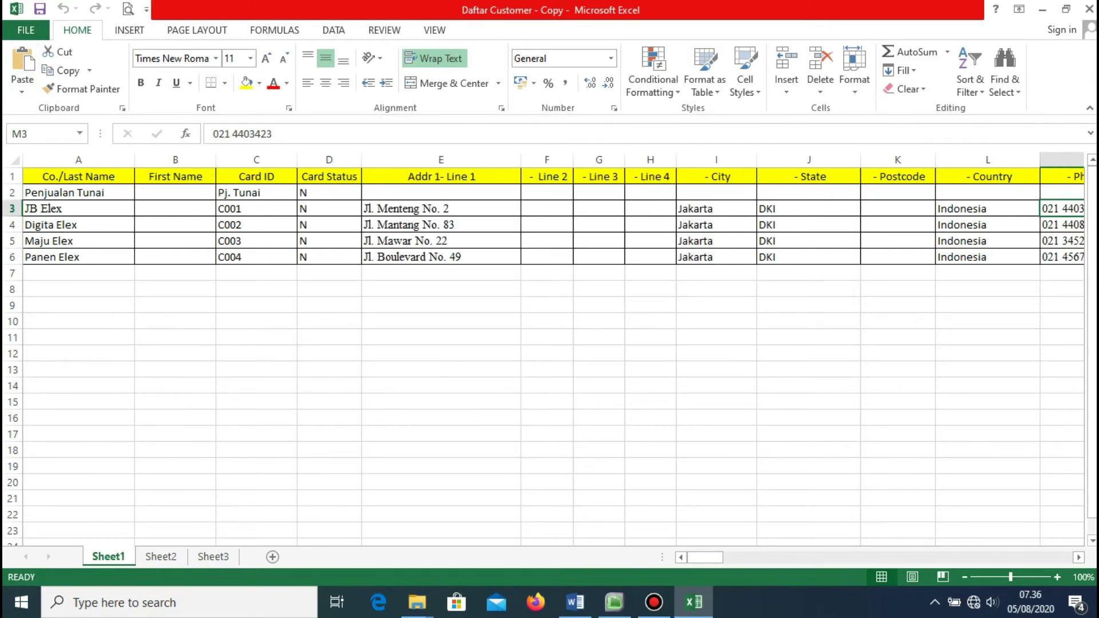
- Save the active sheet of the customer workbook as Text (Tab delimited), keeping the name Daftar Customer - Copy
left_click(25, 30)
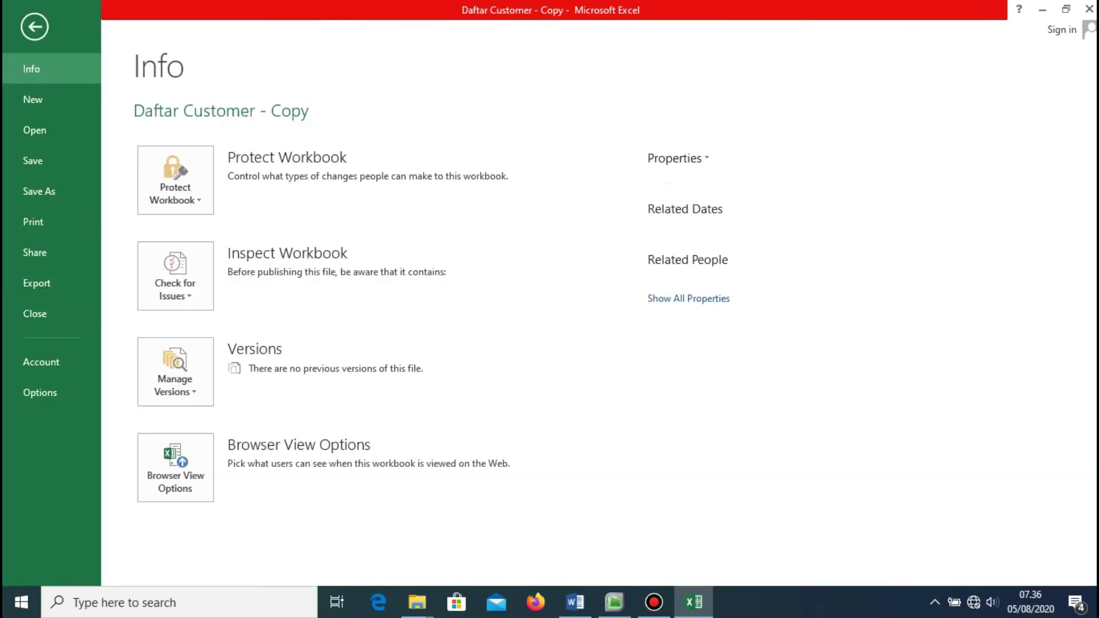
left_click(39, 192)
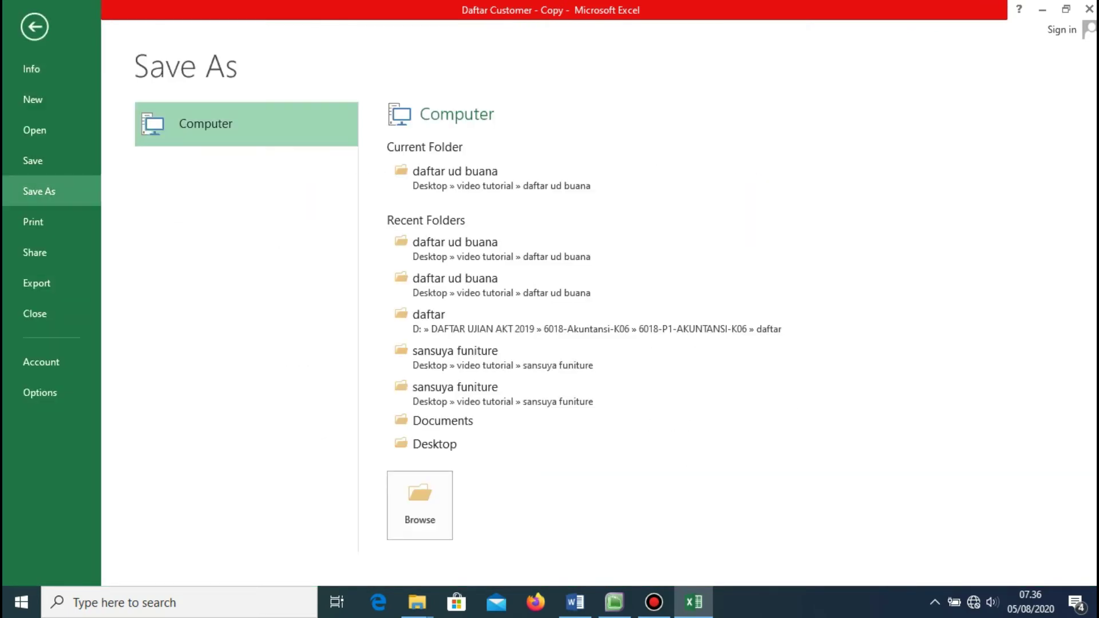
left_click(419, 505)
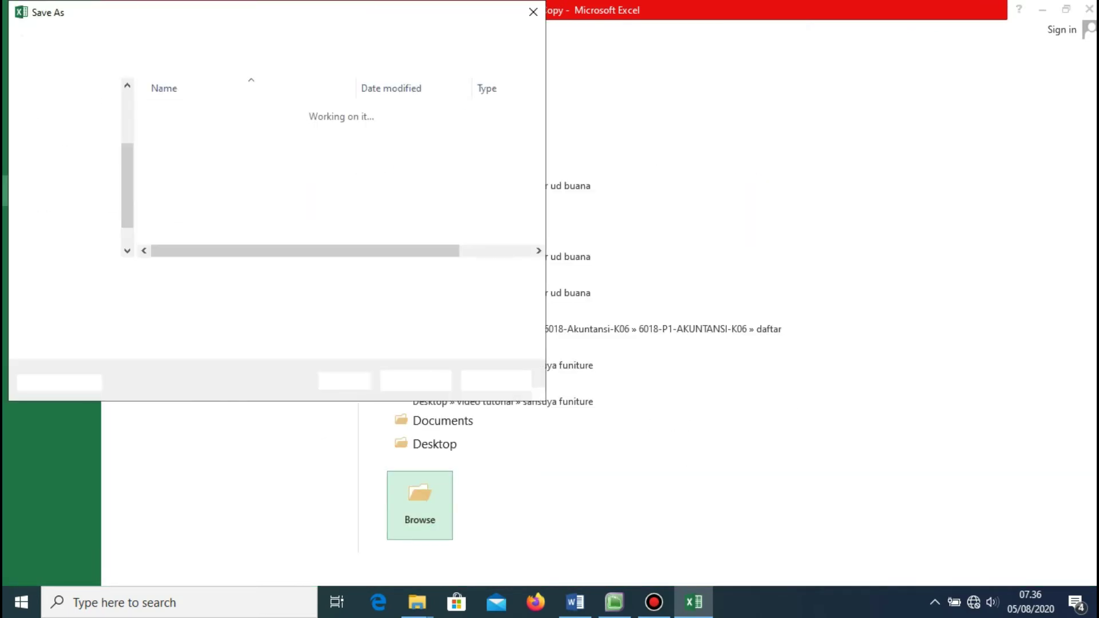
left_click(323, 296)
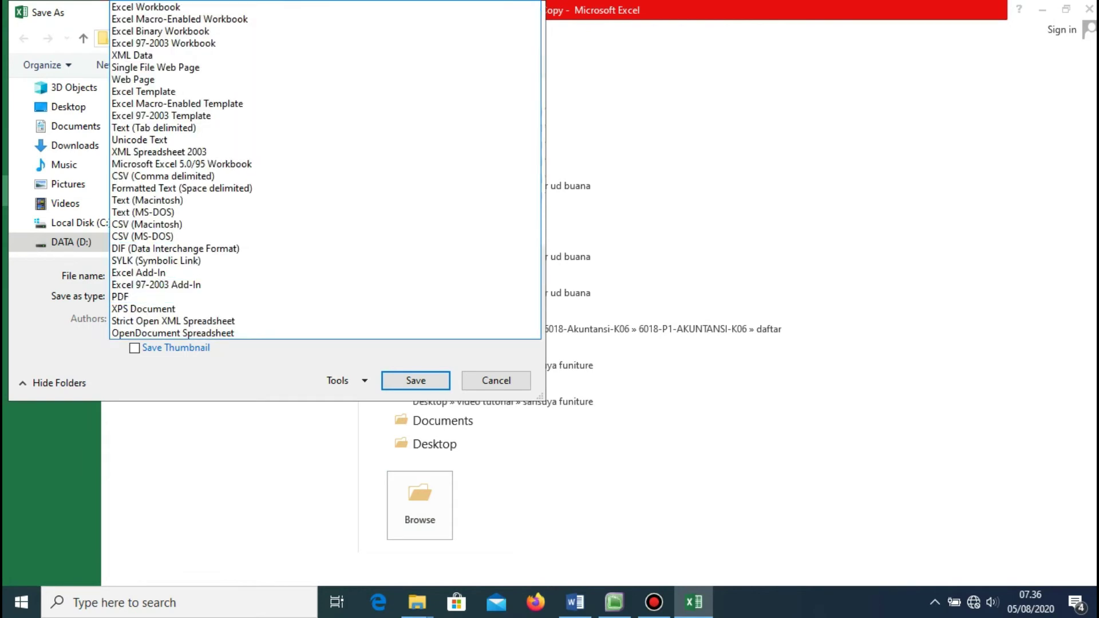
key("Return")
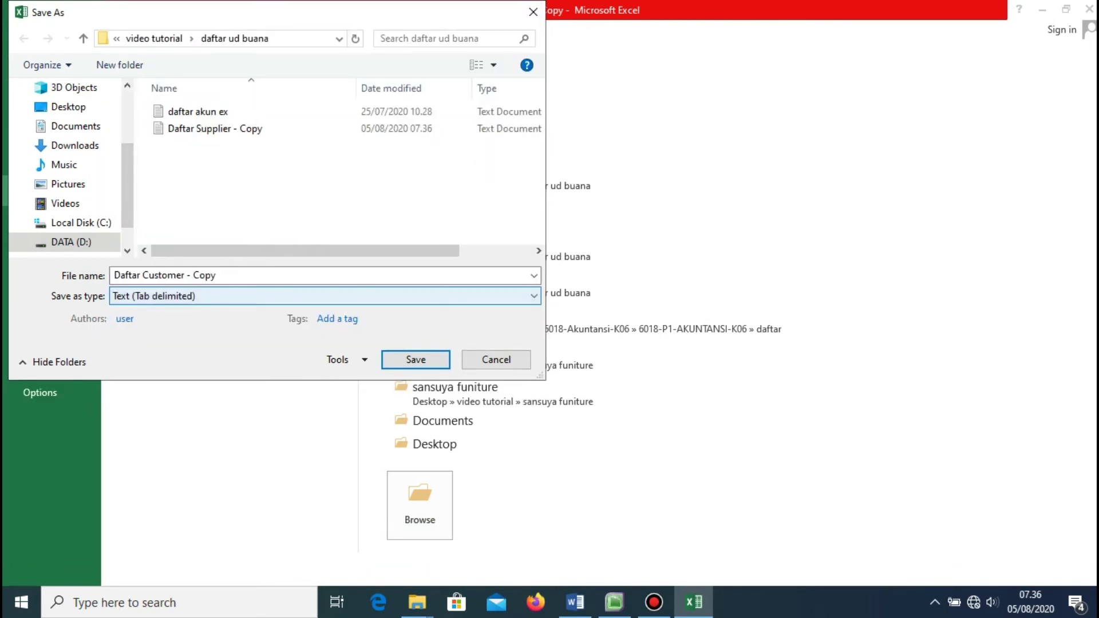
key("Return")
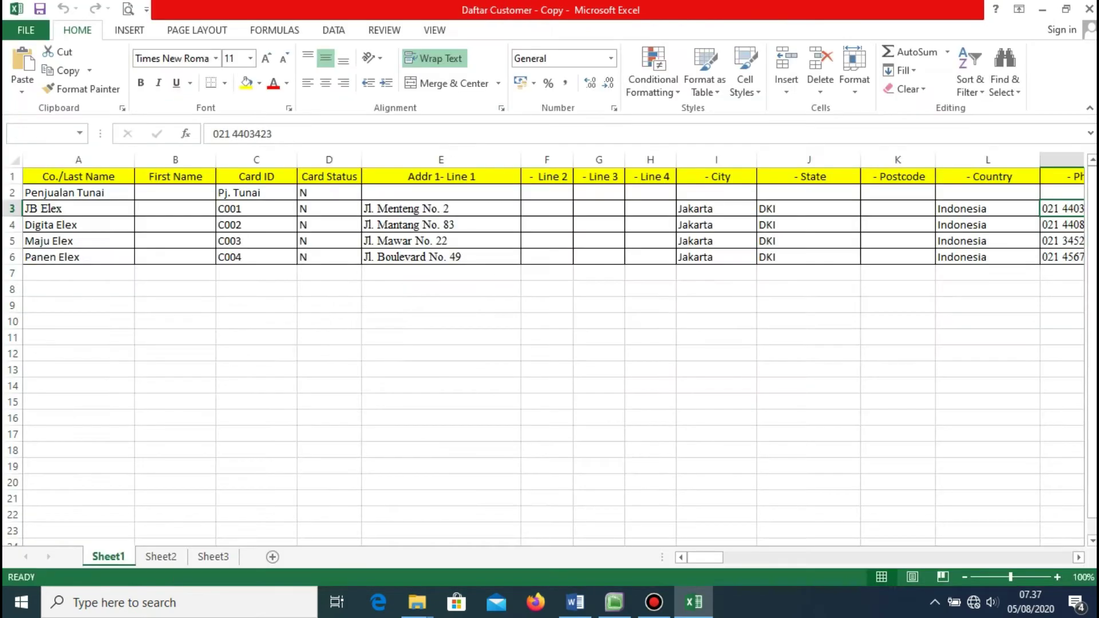
key("Return")
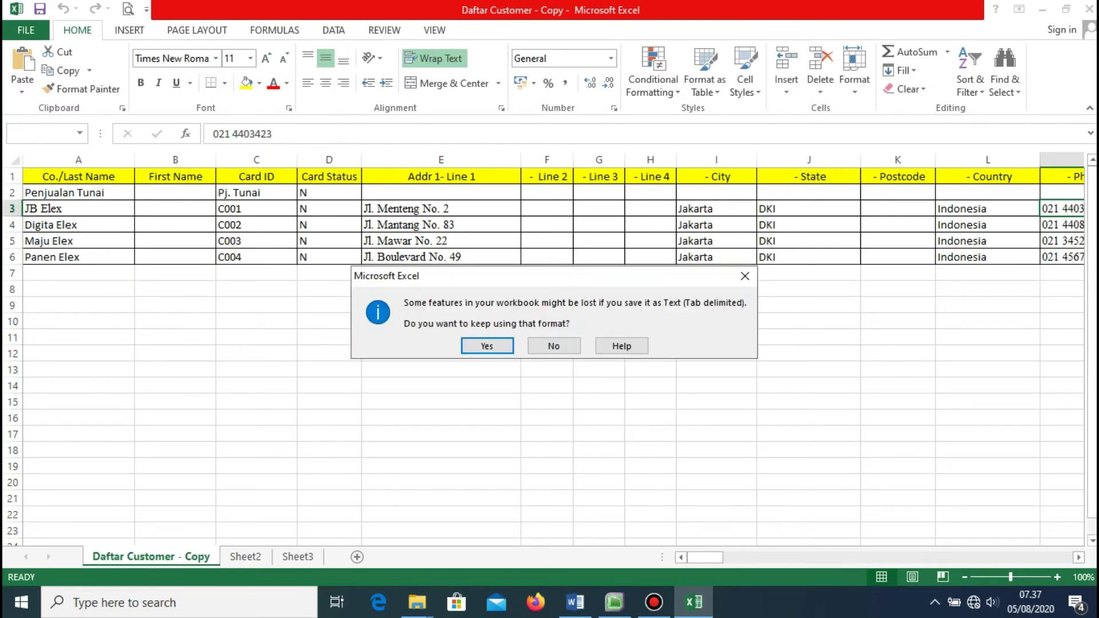
key("Return")
- Cancel the extra Save As dialog and close the Daftar Customer - Copy workbook, saving its changes
key("F12")
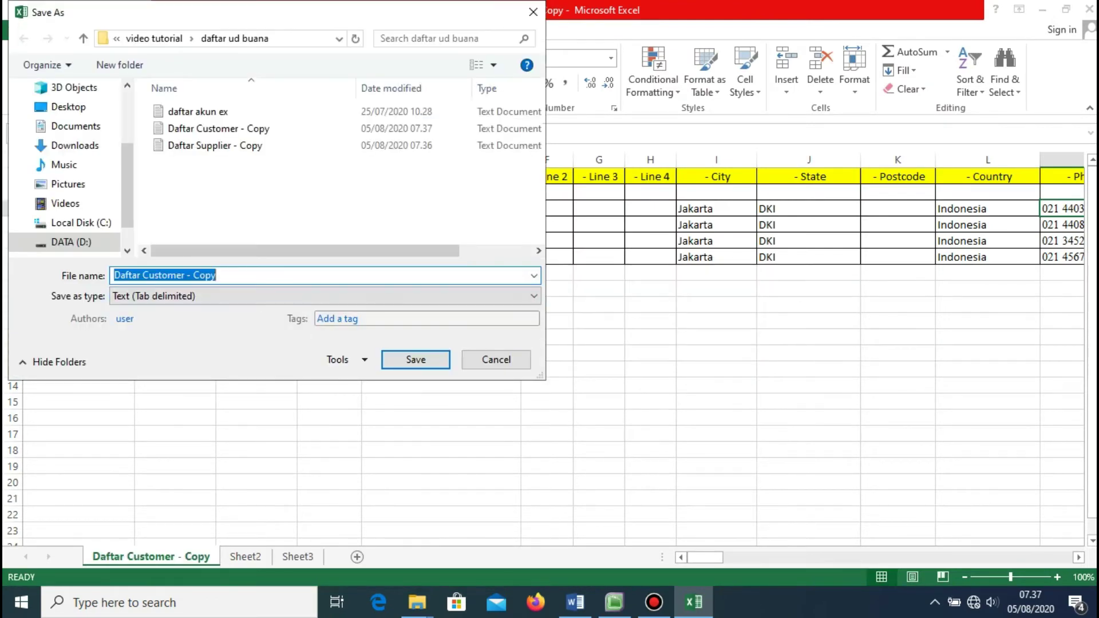
key("Escape")
left_click(1090, 9)
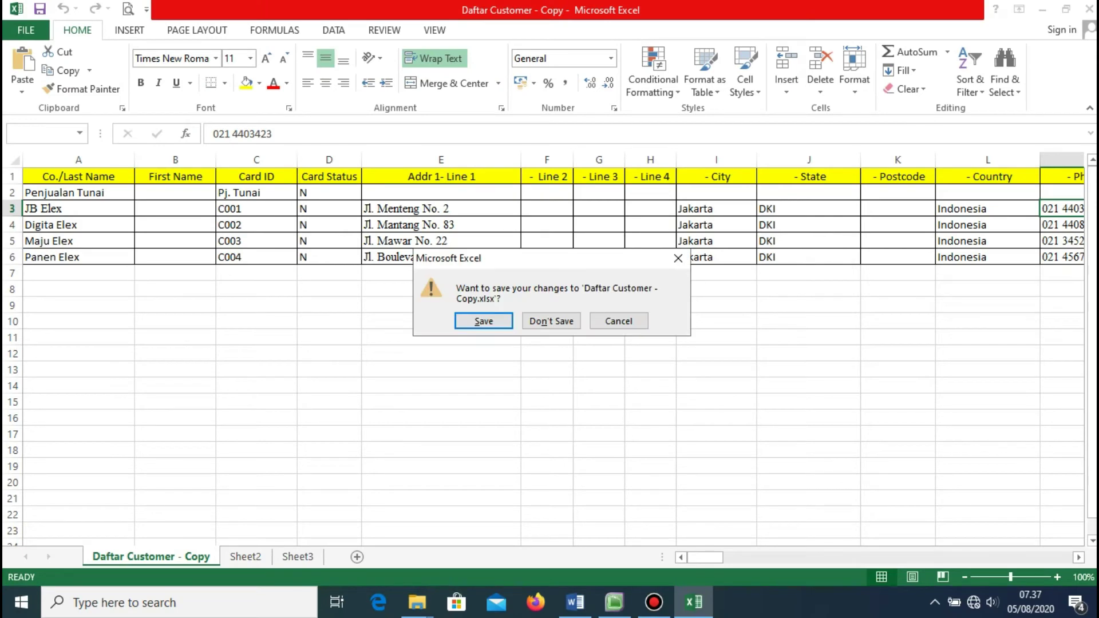
left_click(484, 321)
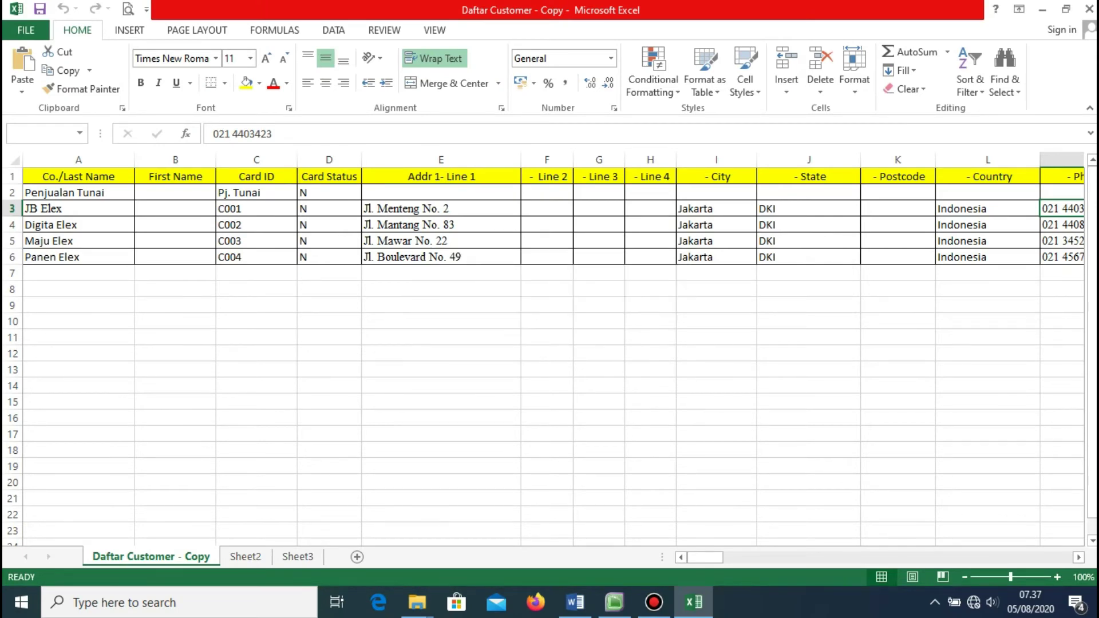
- Check the exported customer and supplier text files in the daftar ud buana folder and close its window
left_click(200, 151)
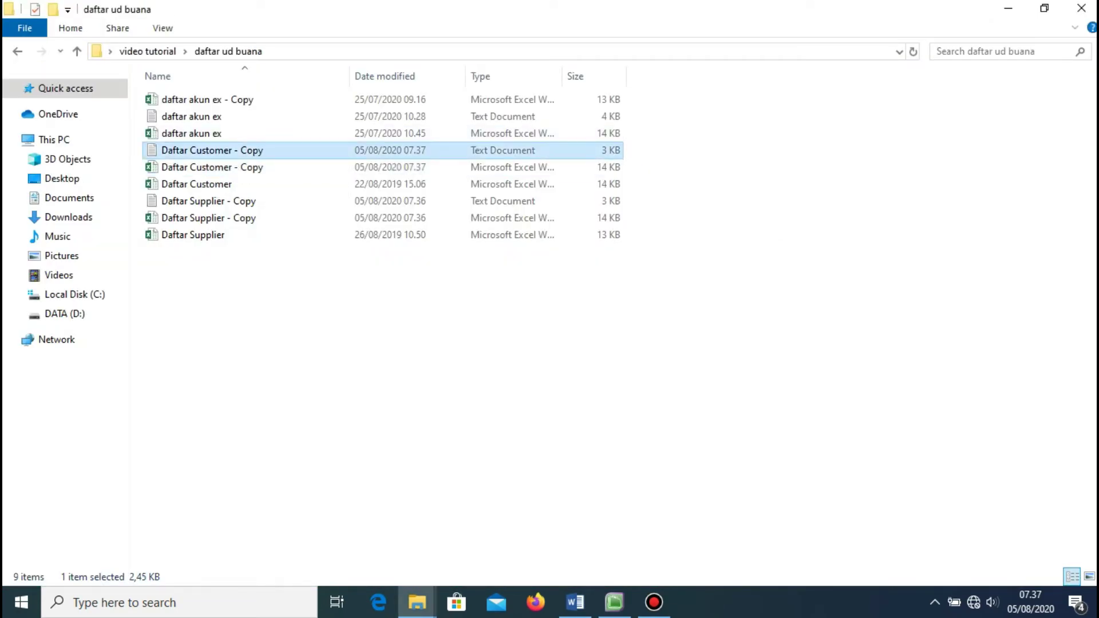
left_click(208, 202)
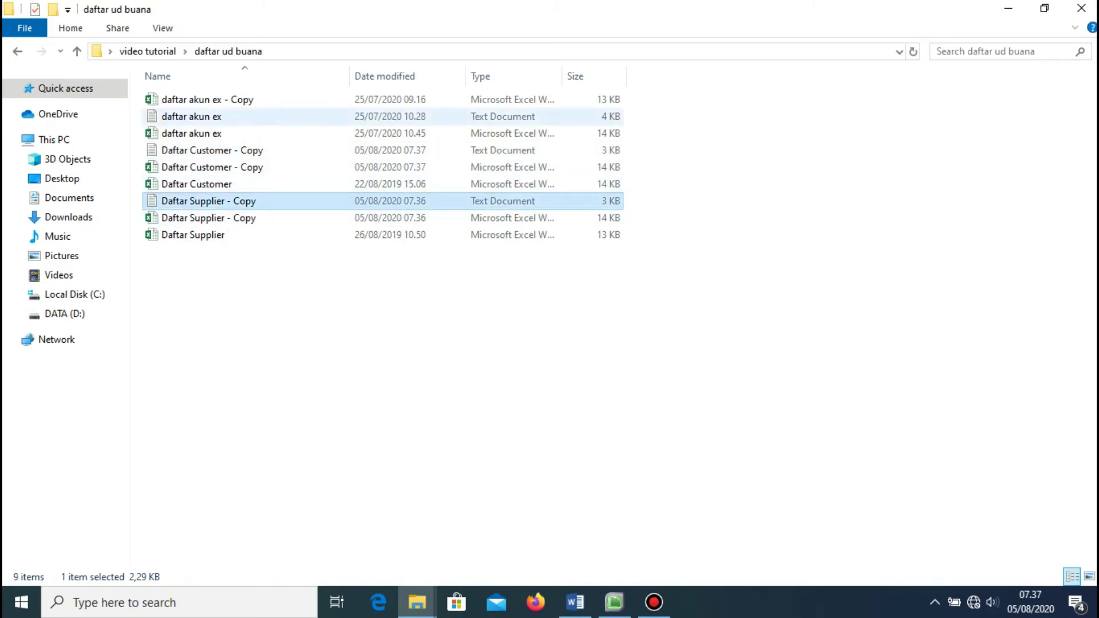
left_click(1081, 8)
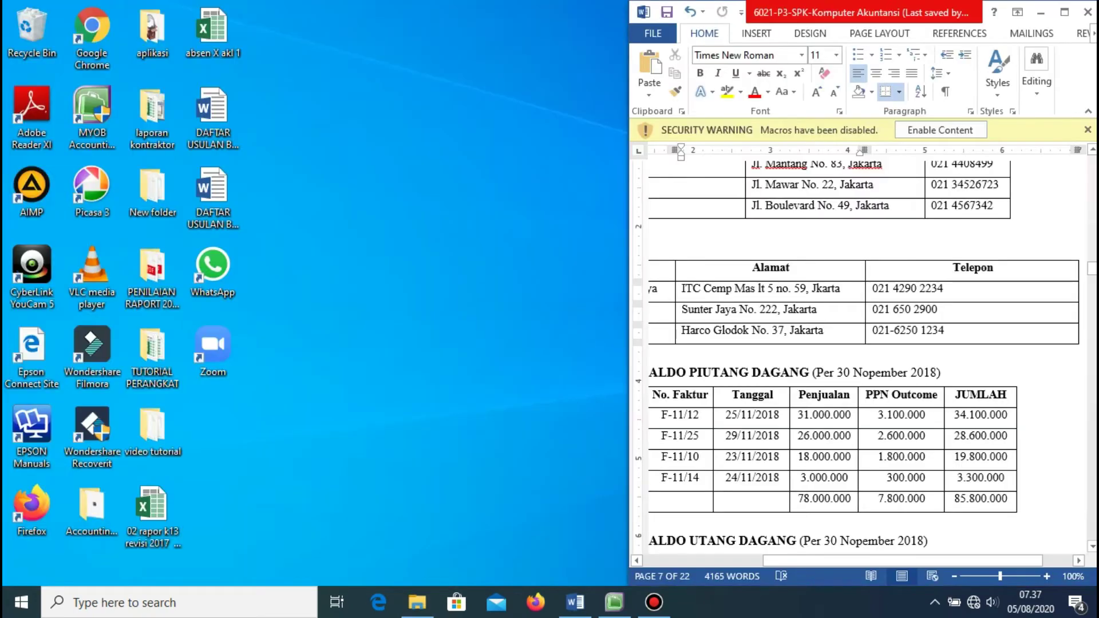
- Switch to MYOB Accounting and start a customer cards import that updates existing records when duplicates are found
left_click(615, 603)
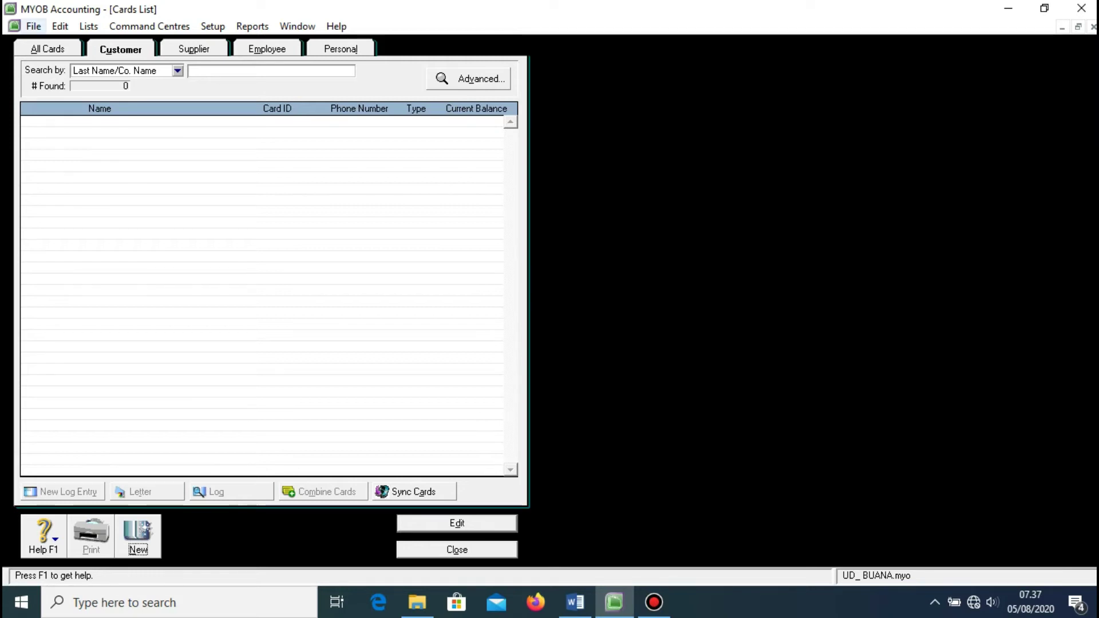
left_click(33, 26)
mouse_move(120, 285)
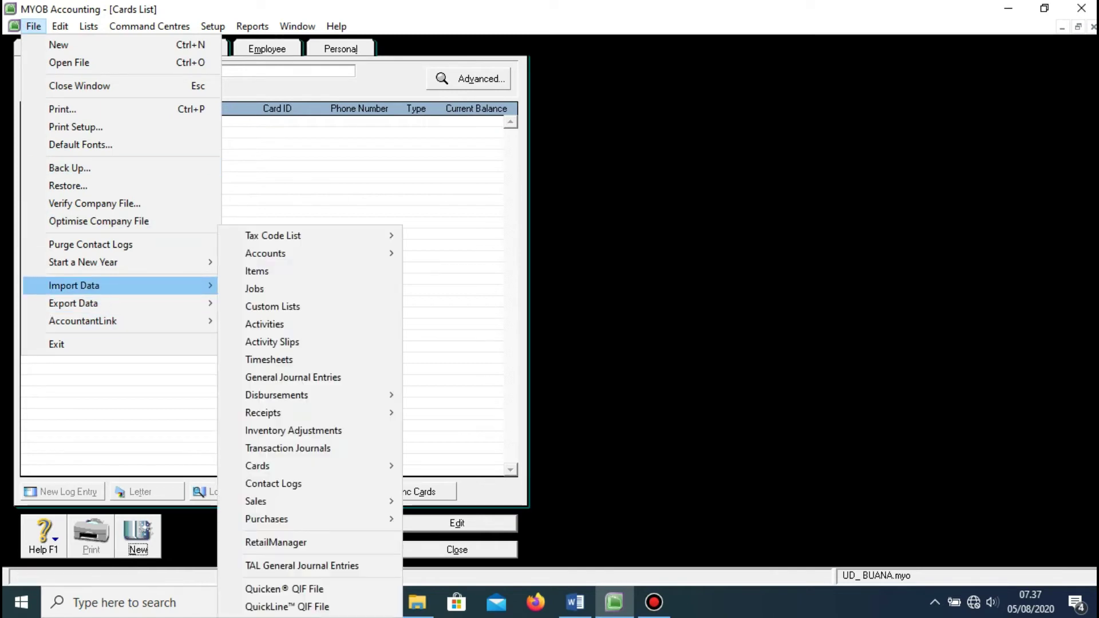
mouse_move(286, 254)
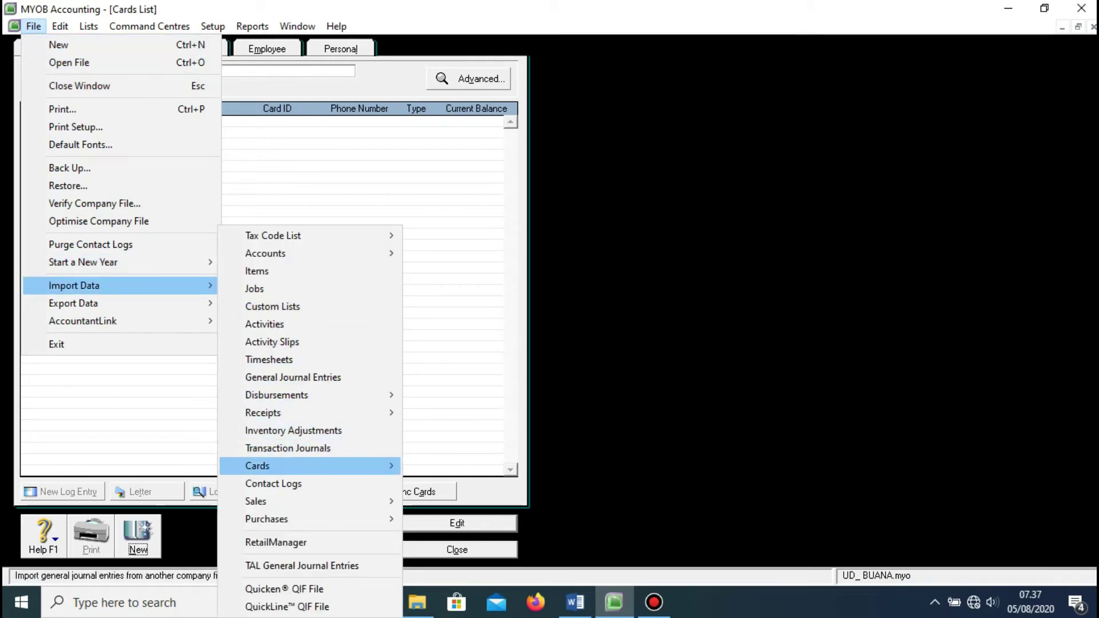
mouse_move(269, 466)
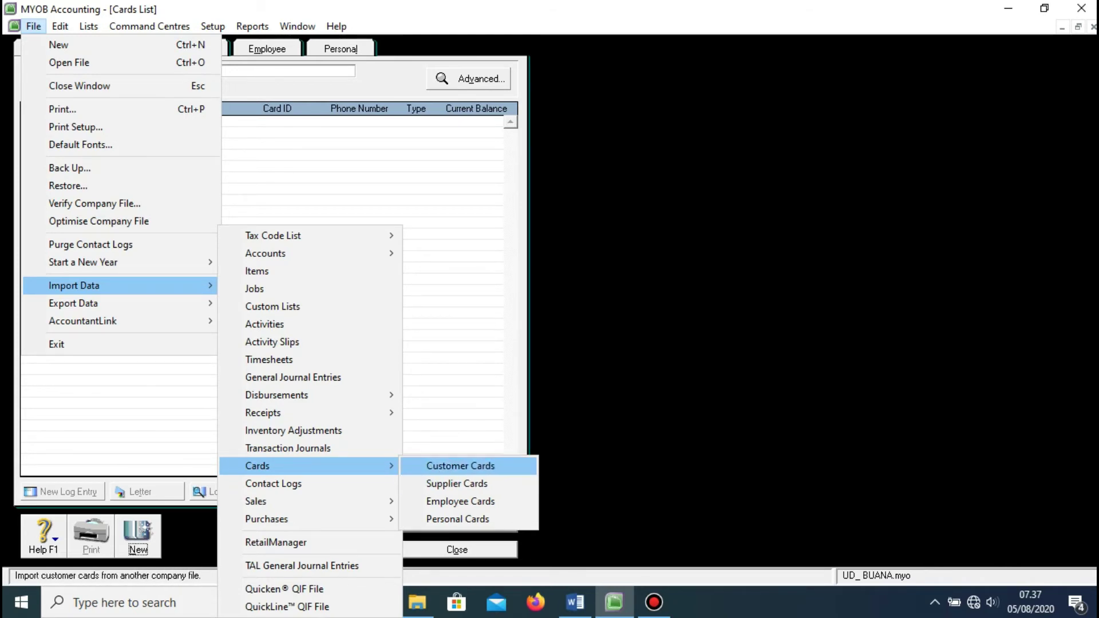
key("Return")
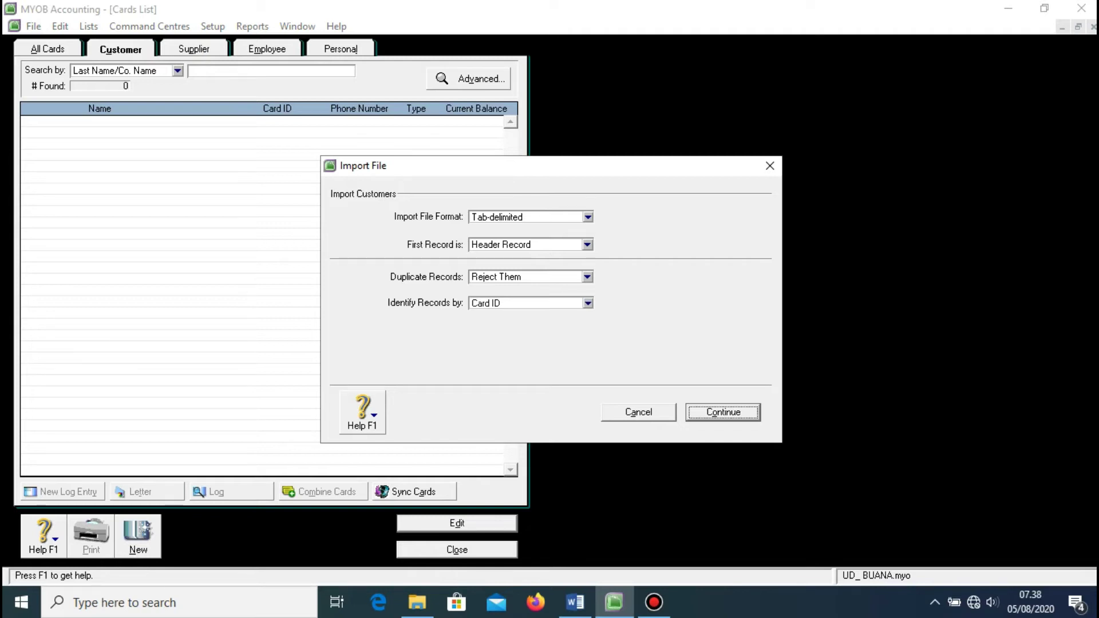
left_click(588, 277)
left_click(504, 302)
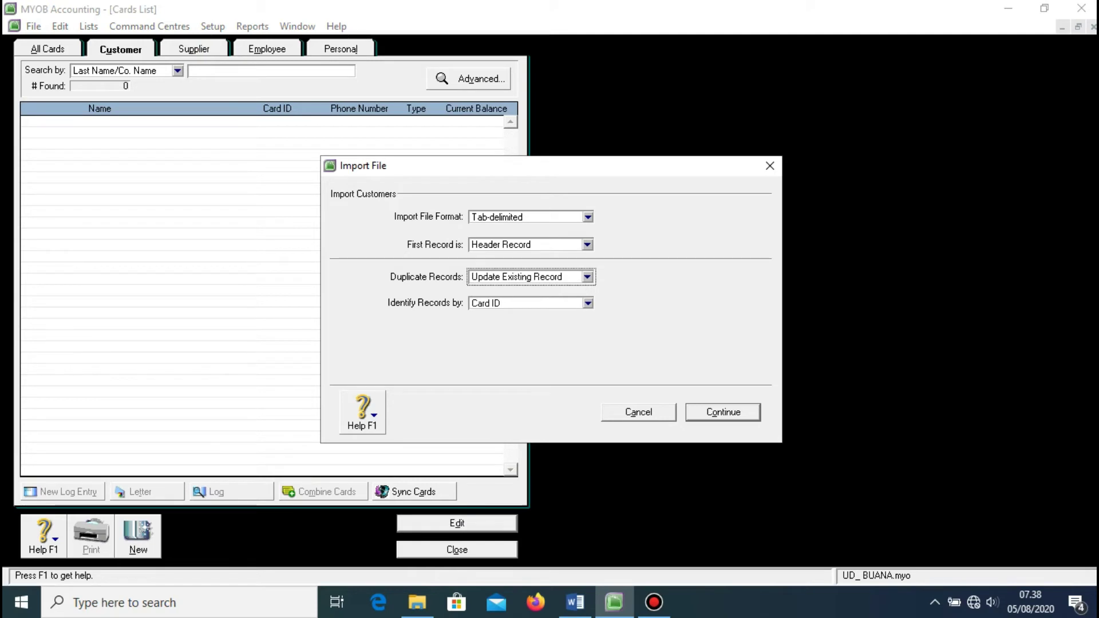
left_click(723, 412)
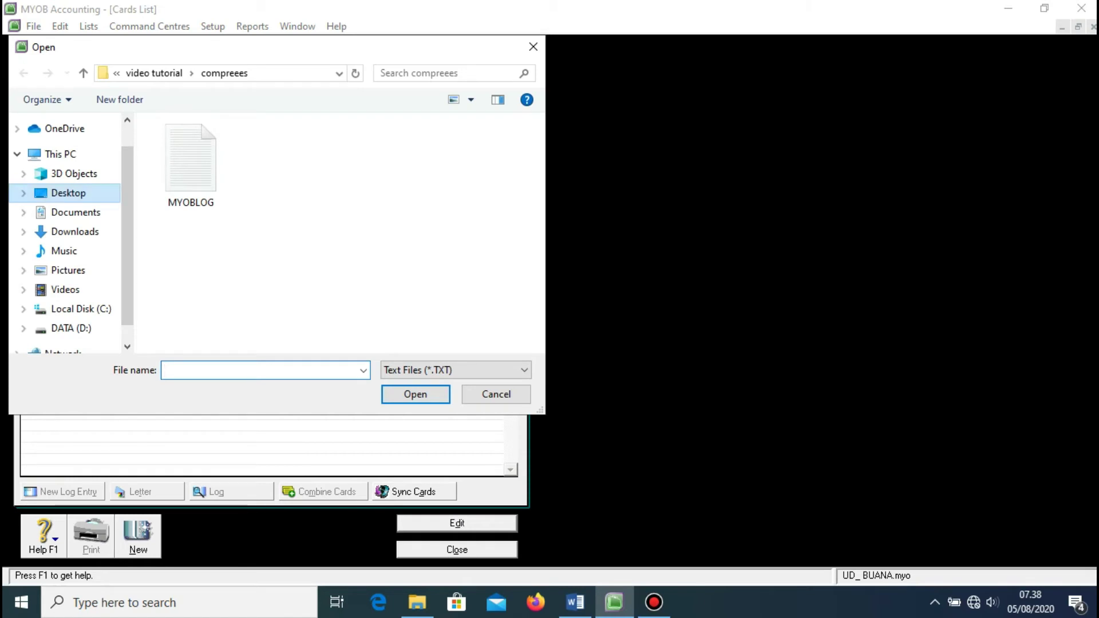
- Load the text file Daftar Customer - Copy from Desktop > video tutorial > daftar ud buana as the import source
left_click(69, 192)
left_click(196, 248)
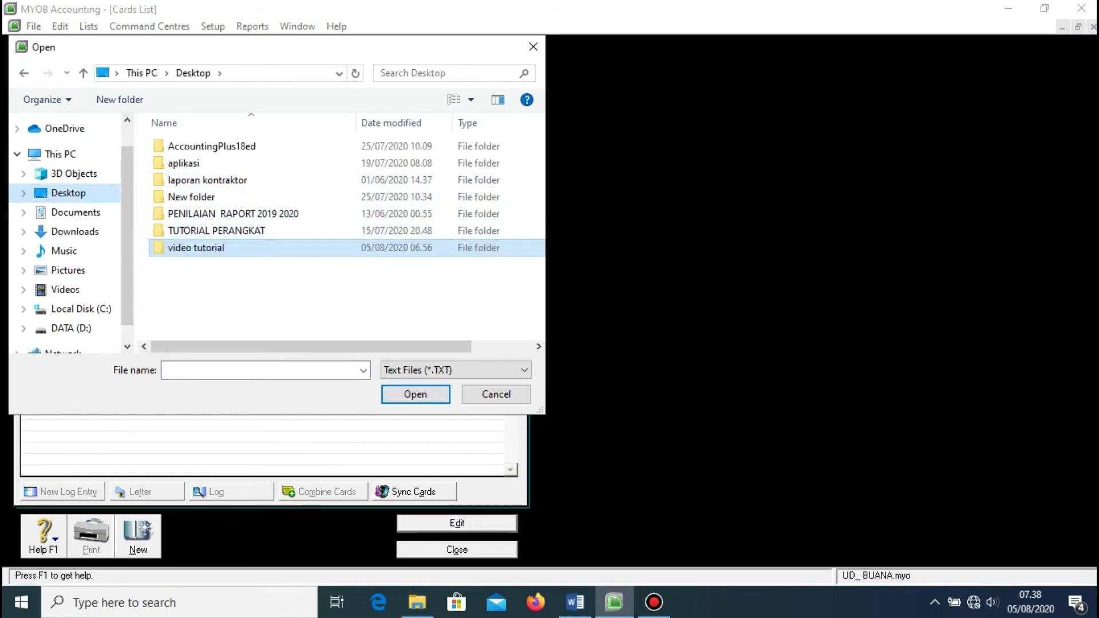
double_click(195, 247)
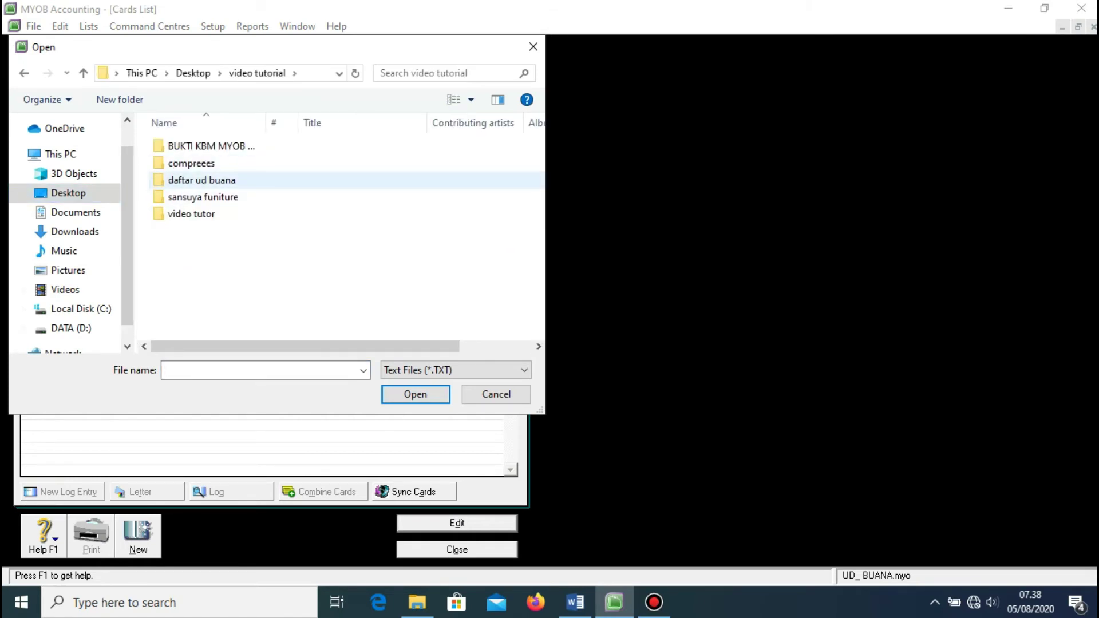
double_click(202, 180)
left_click(203, 164)
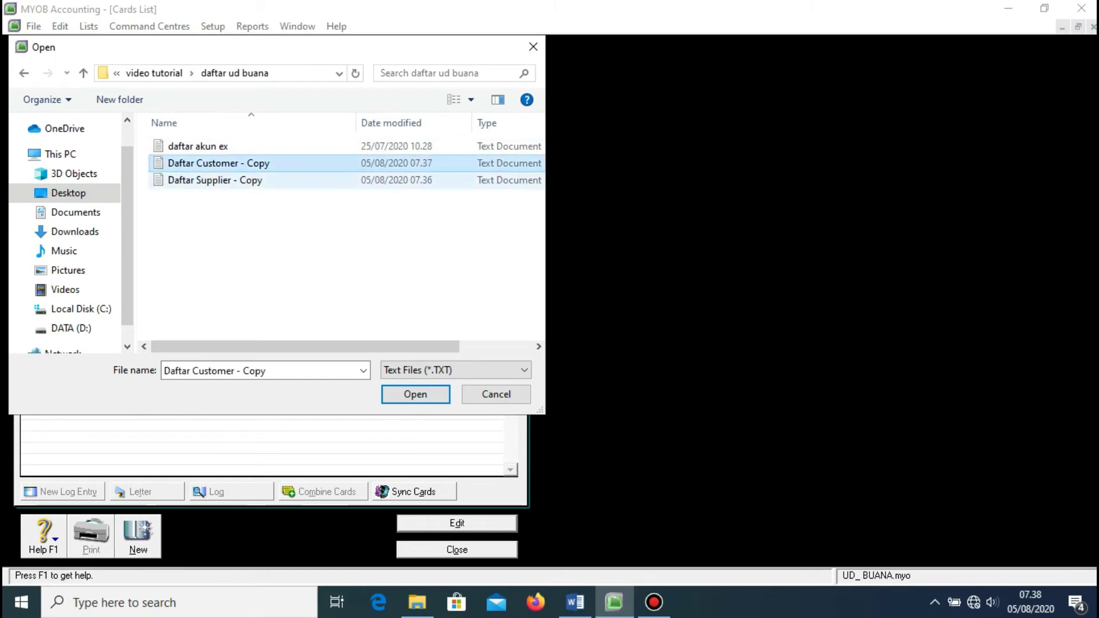
left_click(416, 394)
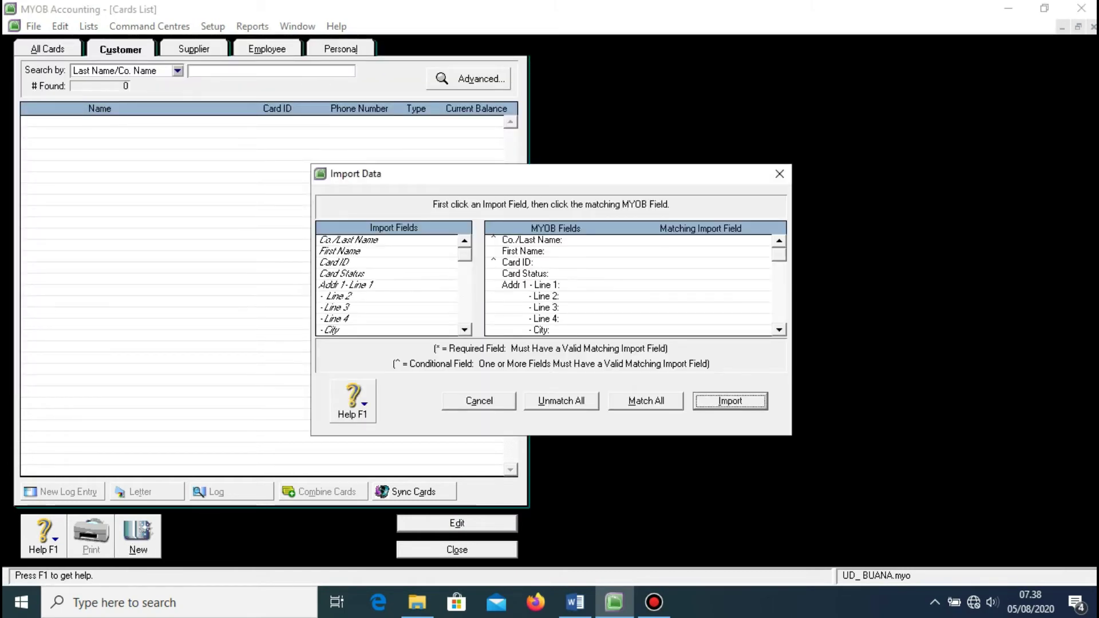
- Match all customer import fields, run the import with a retry, and dismiss the import summary
key("alt+m")
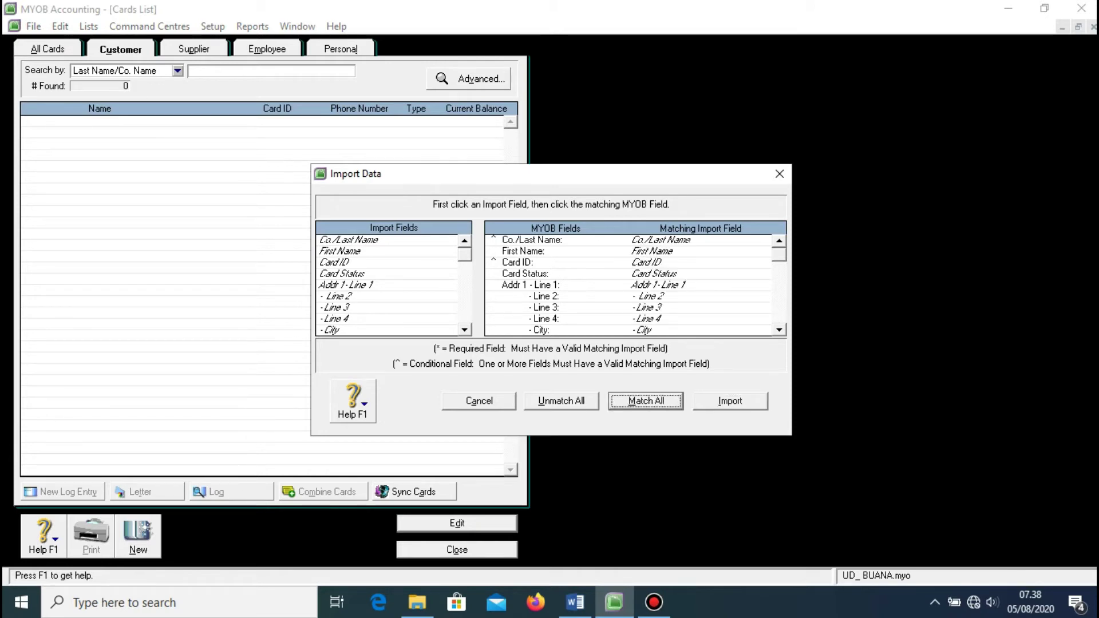
key("alt+i")
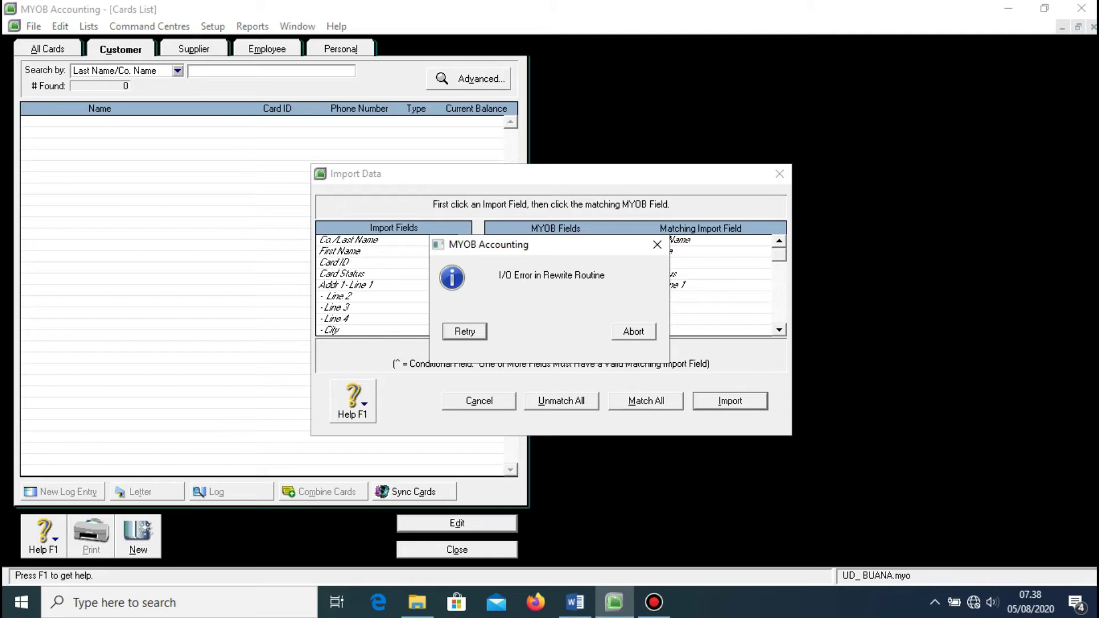
key("Return")
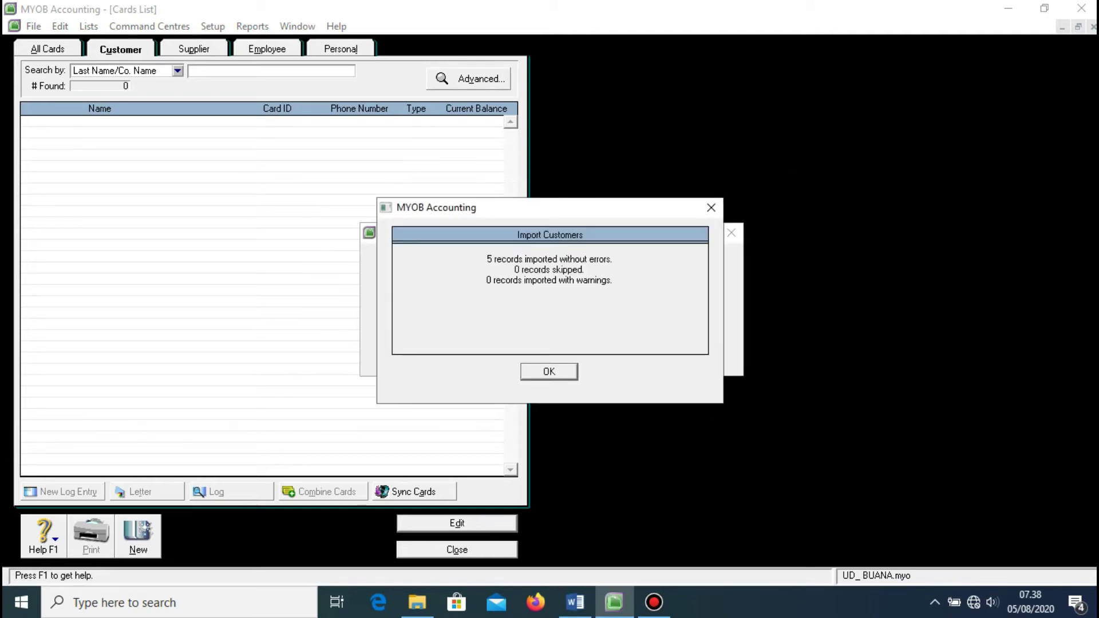
key("Return")
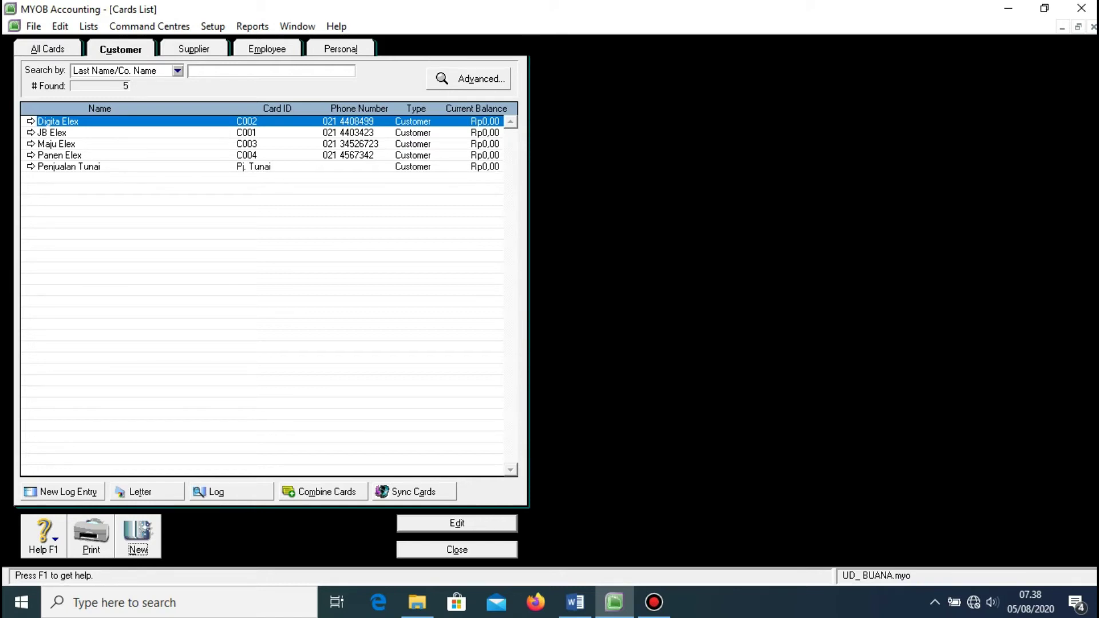
- Show the supplier cards list and start an import of supplier cards
key("ctrl+Tab")
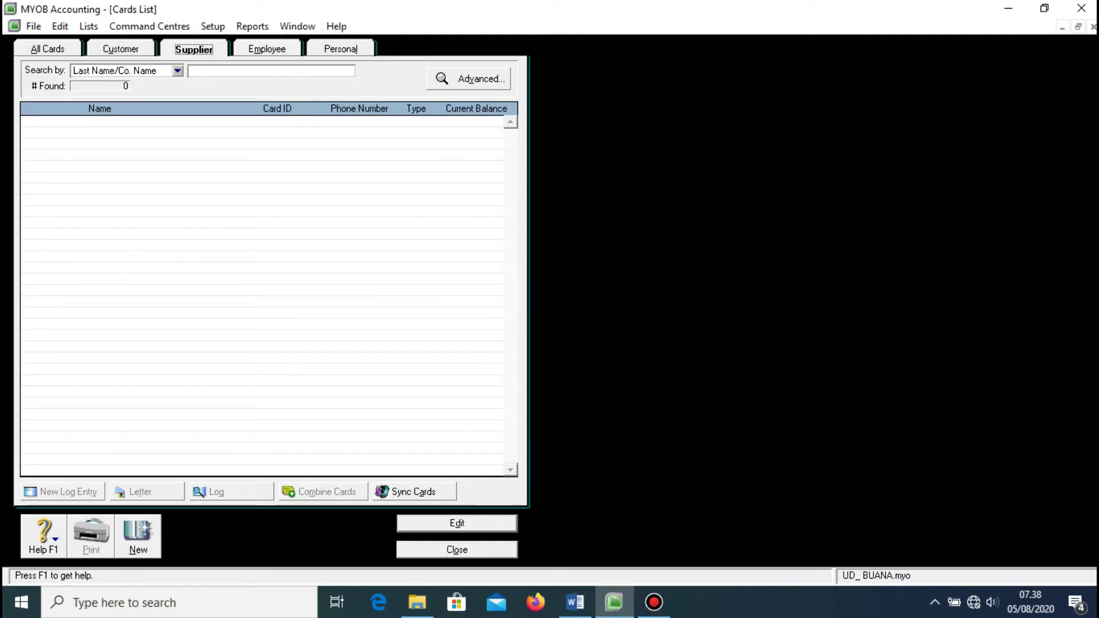
key("alt")
key("f")
key("Down")
key("Down")
key("Down")
key("Down")
key("Down")
key("Down")
key("Down")
key("Down")
key("Down")
key("Down")
key("Down")
key("Down")
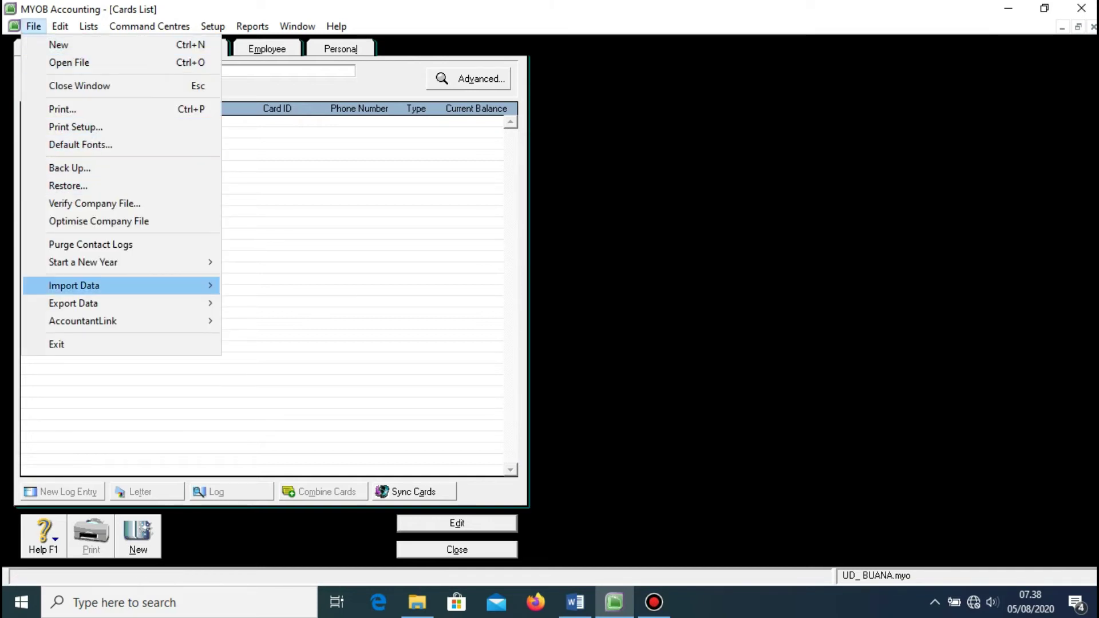
key("Right")
key("Down")
key("Down")
key("Down")
key("Down")
key("Down")
key("Down")
key("Down")
key("Down")
key("Down")
key("Down")
key("Down")
key("Down")
key("Down")
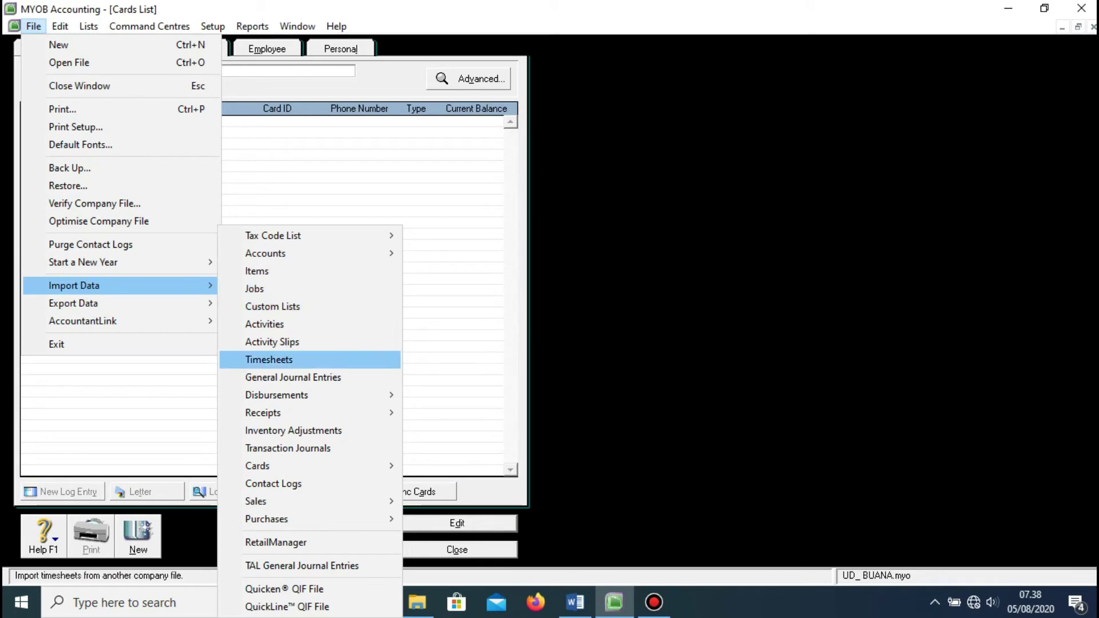
key("Right")
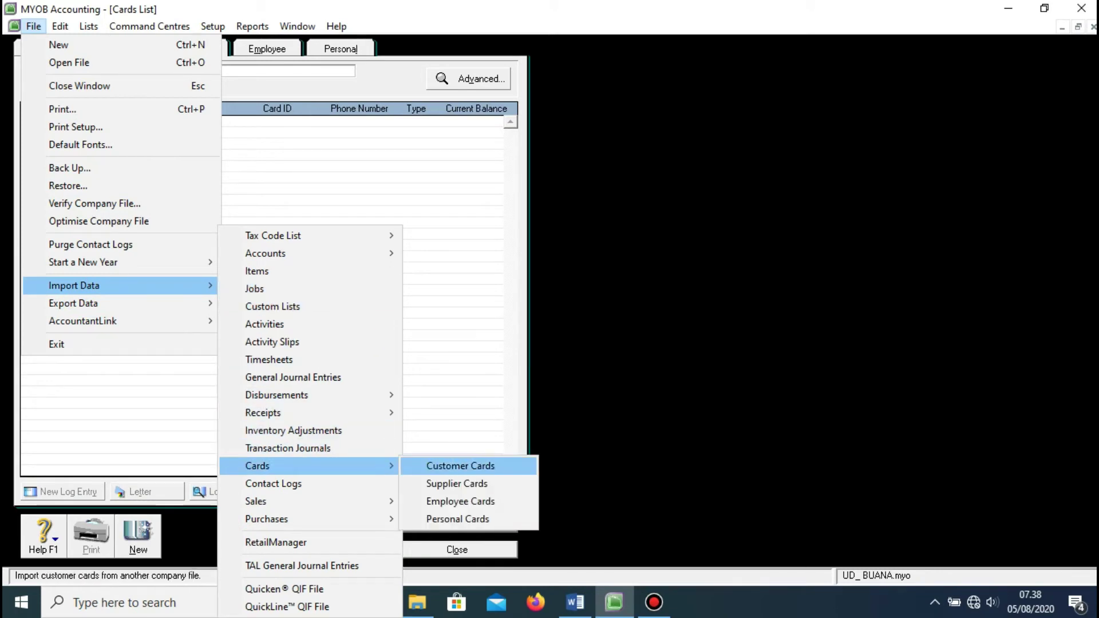
key("Down")
key("Up")
key("Down")
key("Return")
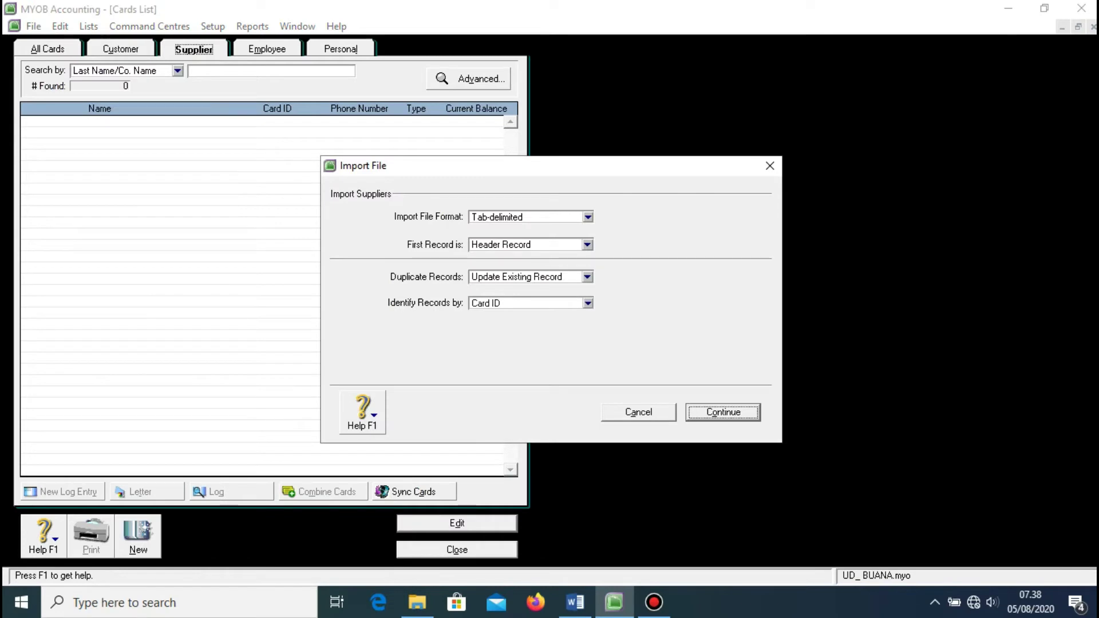
- Accept the supplier import options and load the text file Daftar Supplier - Copy
key("Return")
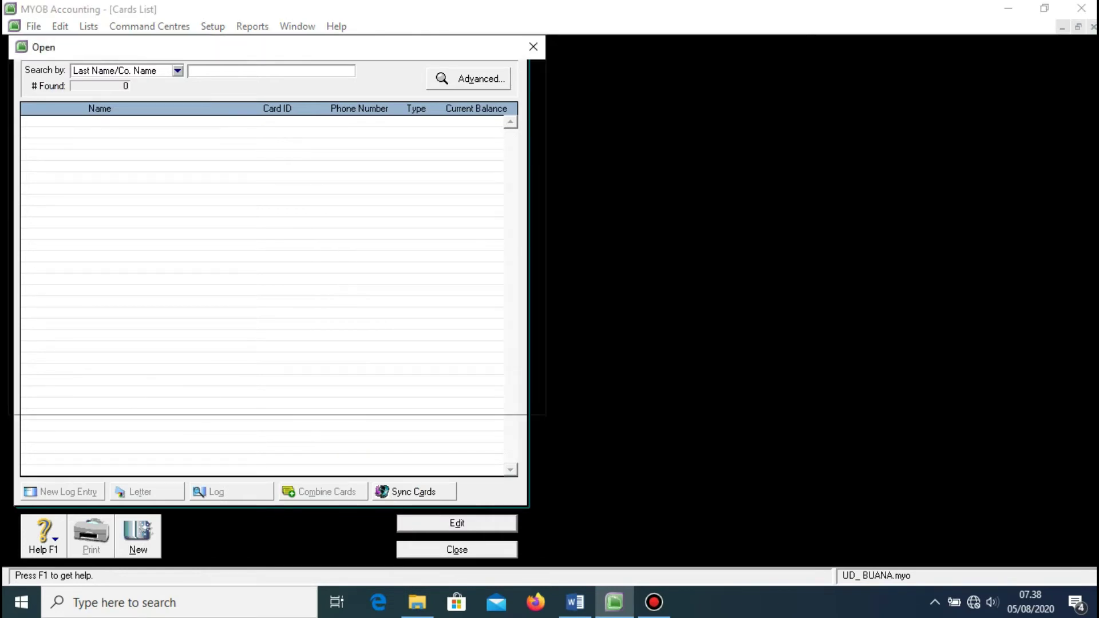
left_click(215, 181)
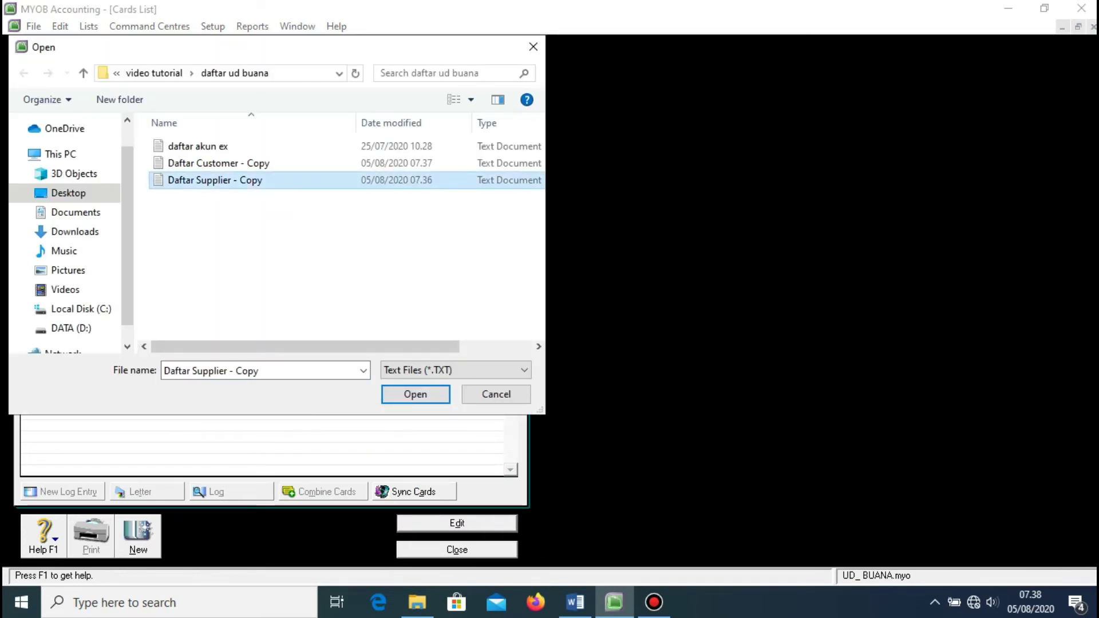
left_click(415, 395)
- Match all supplier fields, run the import with a retry, and check the customer and supplier card lists
left_click(646, 401)
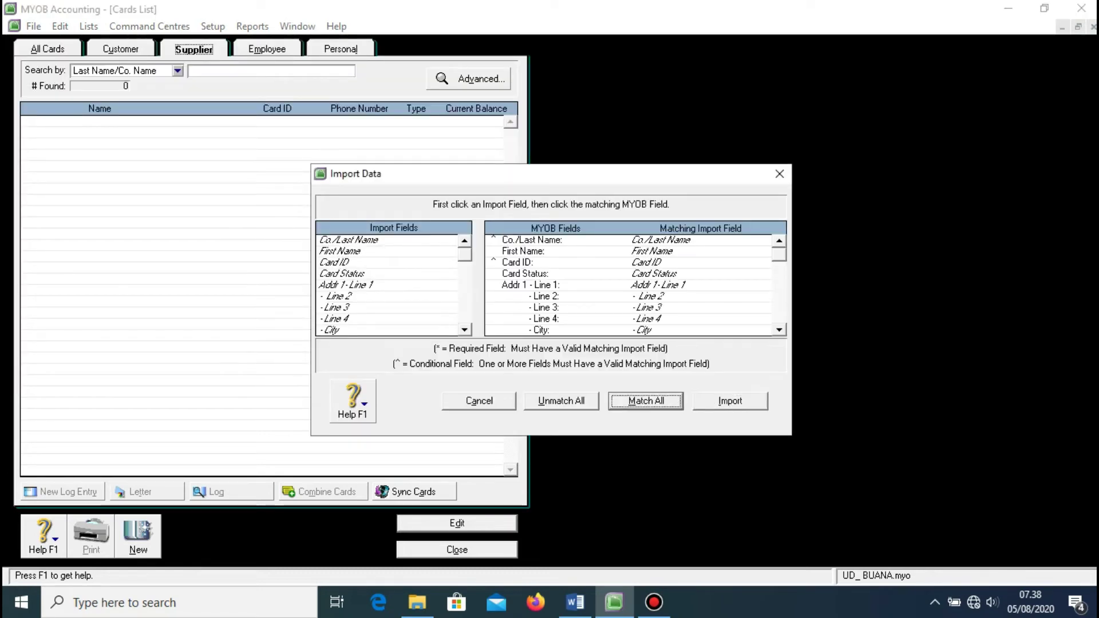
left_click(731, 401)
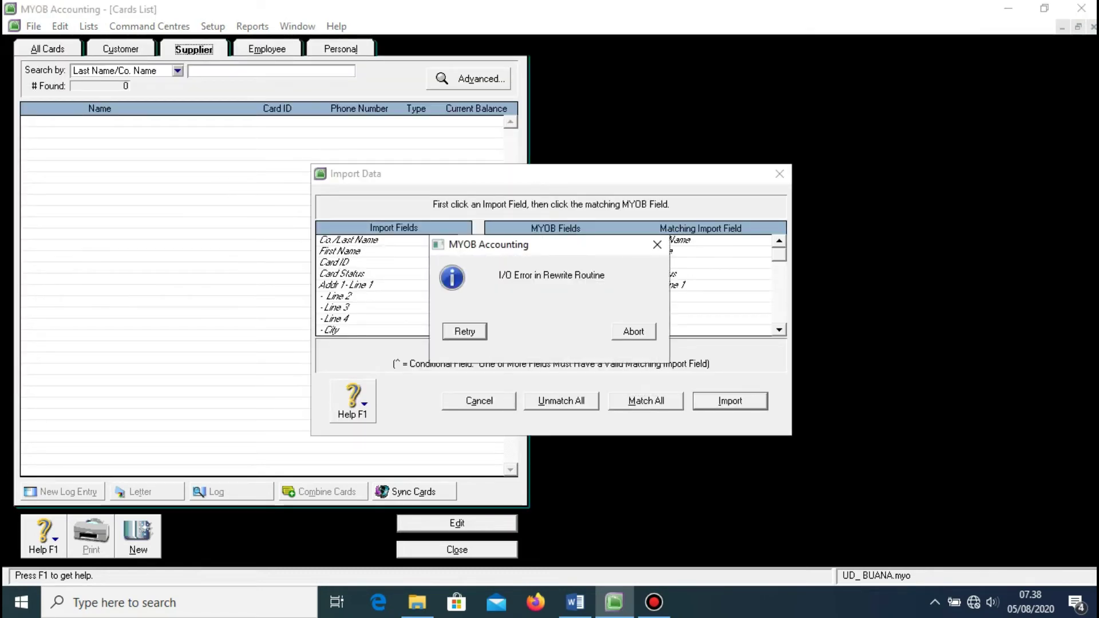
key("Return")
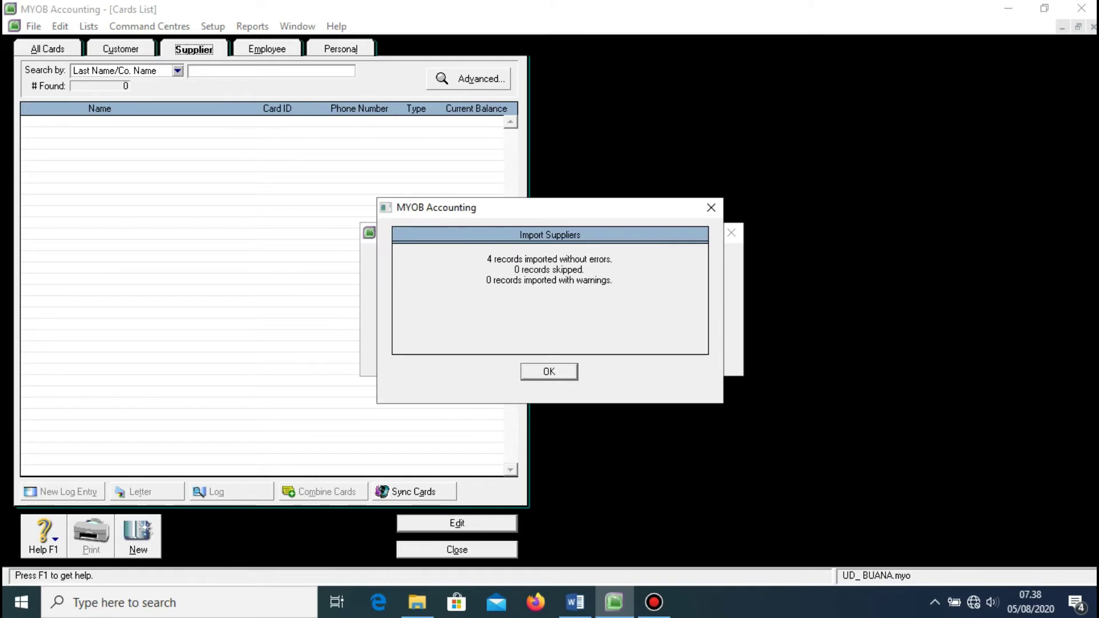
key("Return")
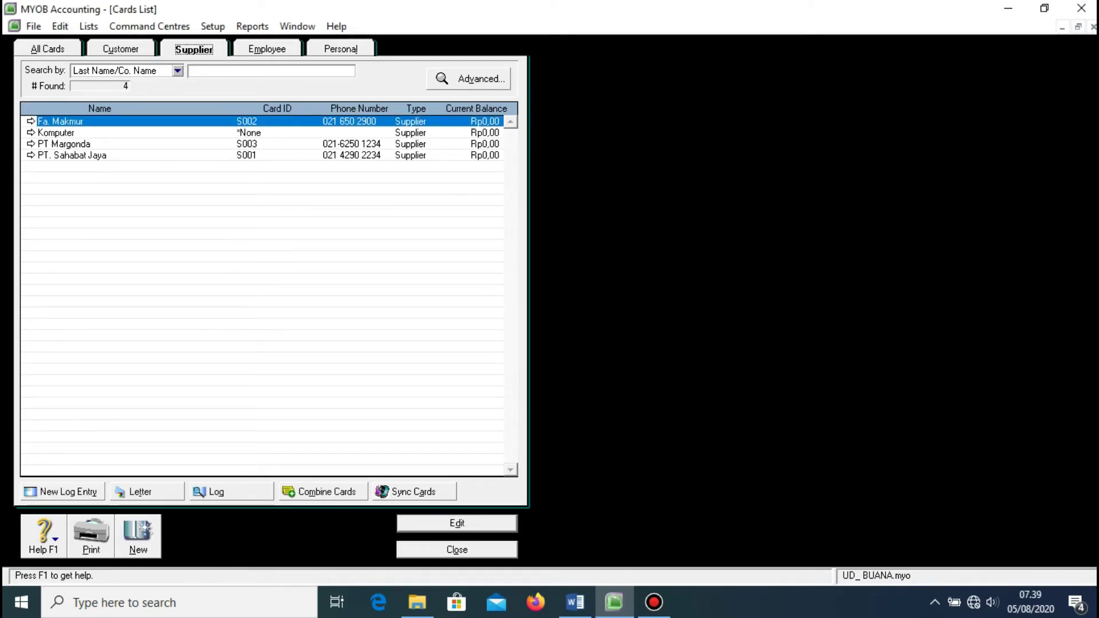
left_click(121, 49)
left_click(194, 49)
- Switch to Word, maximize the 6021-P3-SPK-Komputer Akuntansi document at 100% zoom and view the Daftar Saldo Piutang Dagang table
left_click(575, 603)
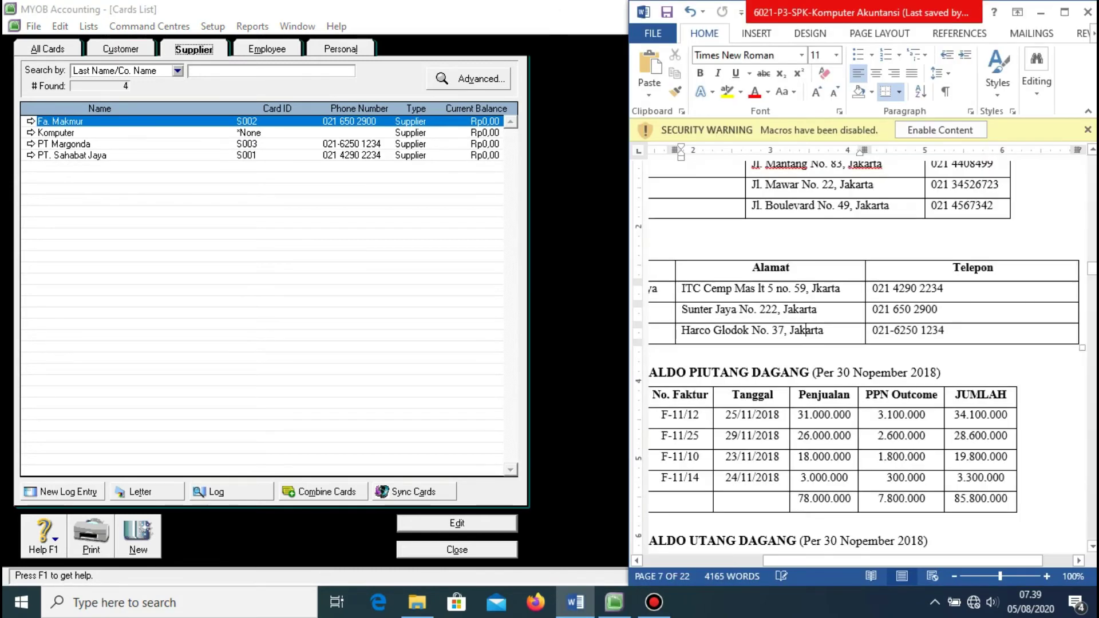
scroll(863, 355, "down", 1)
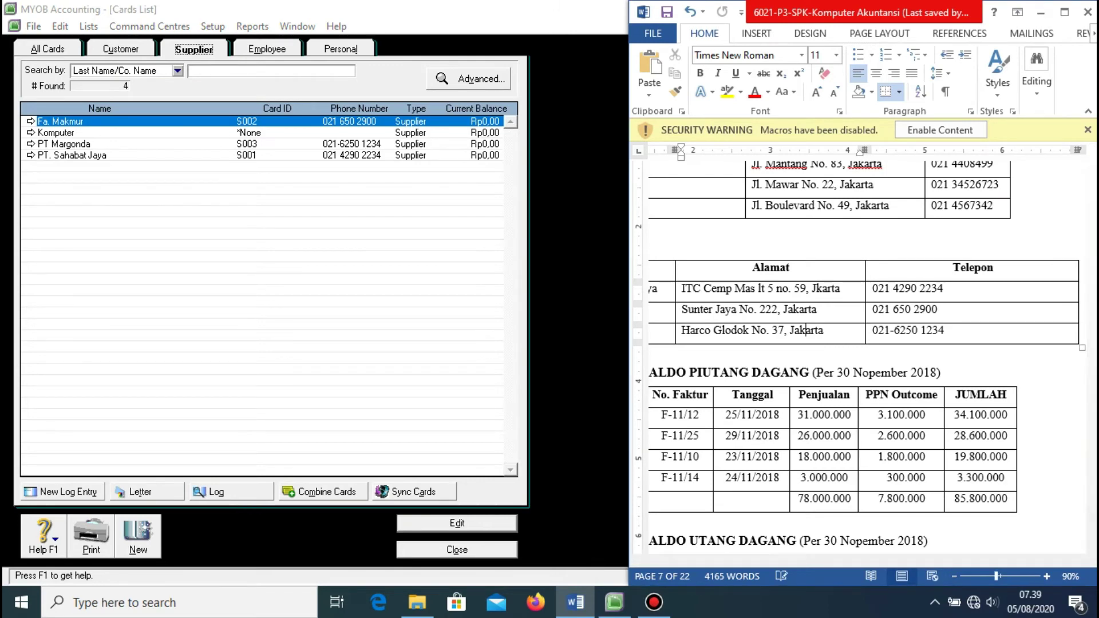
scroll(864, 355, "down", 1)
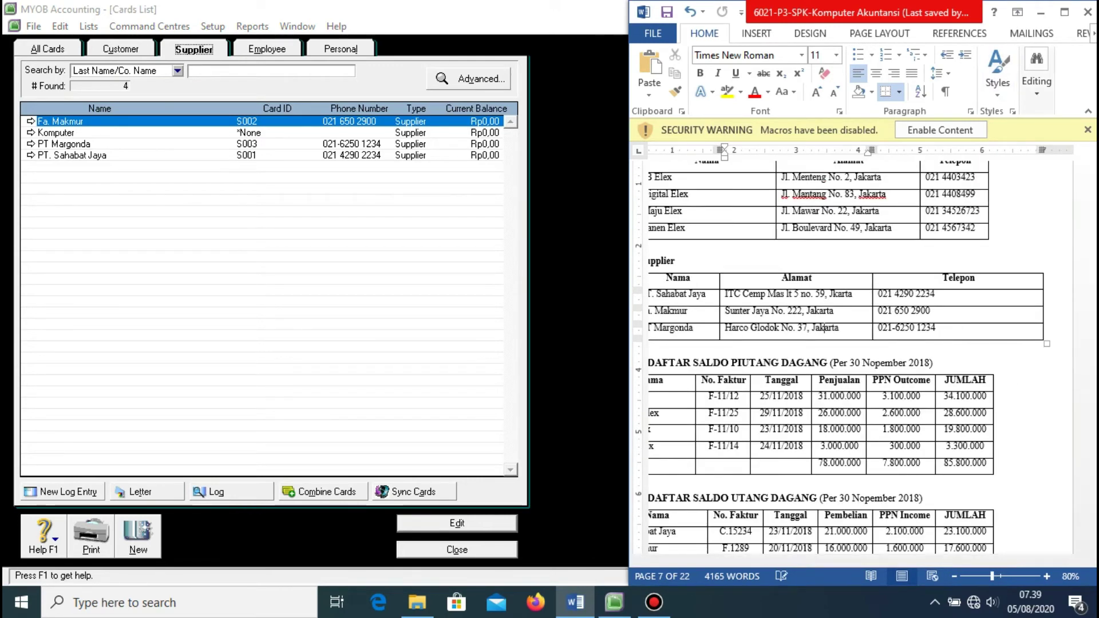
left_click(1064, 12)
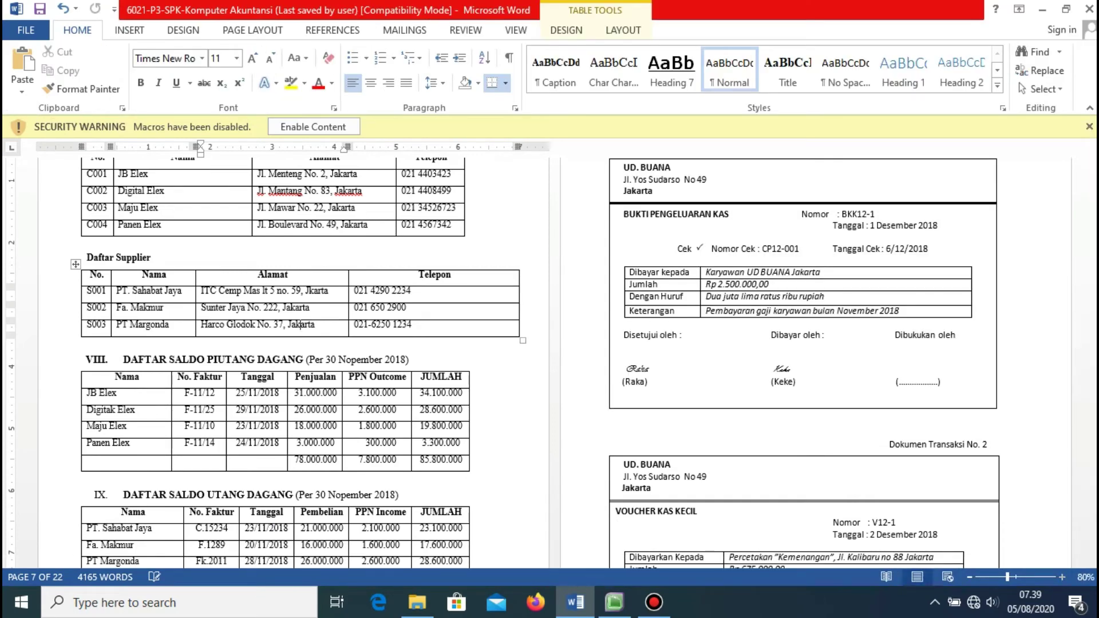
left_click(1062, 578)
left_click(1062, 577)
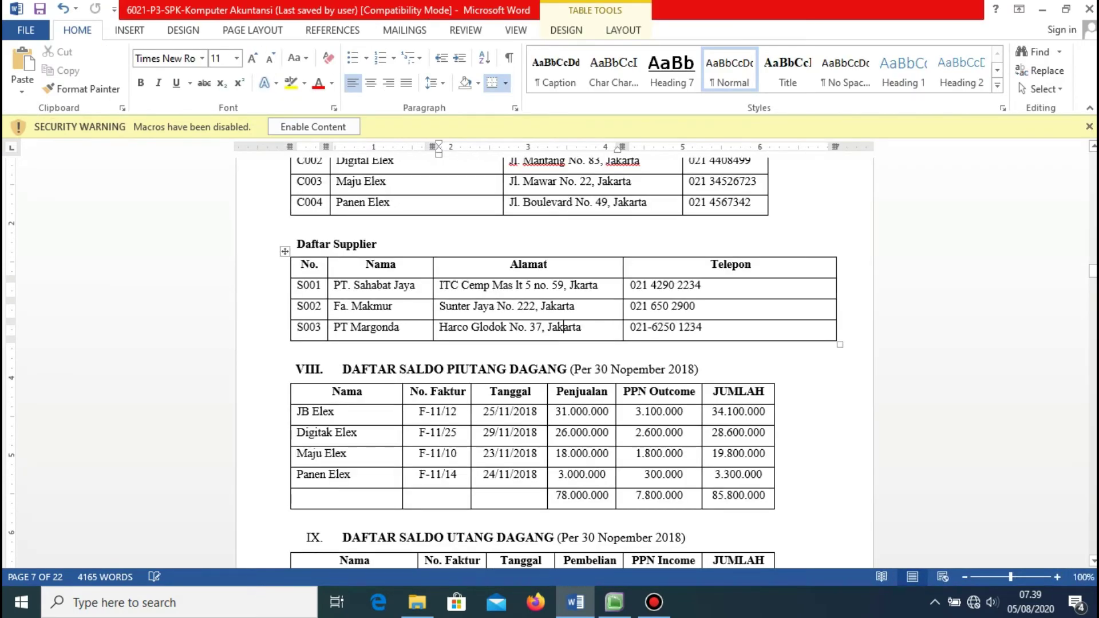
scroll(554, 366, "down", 1)
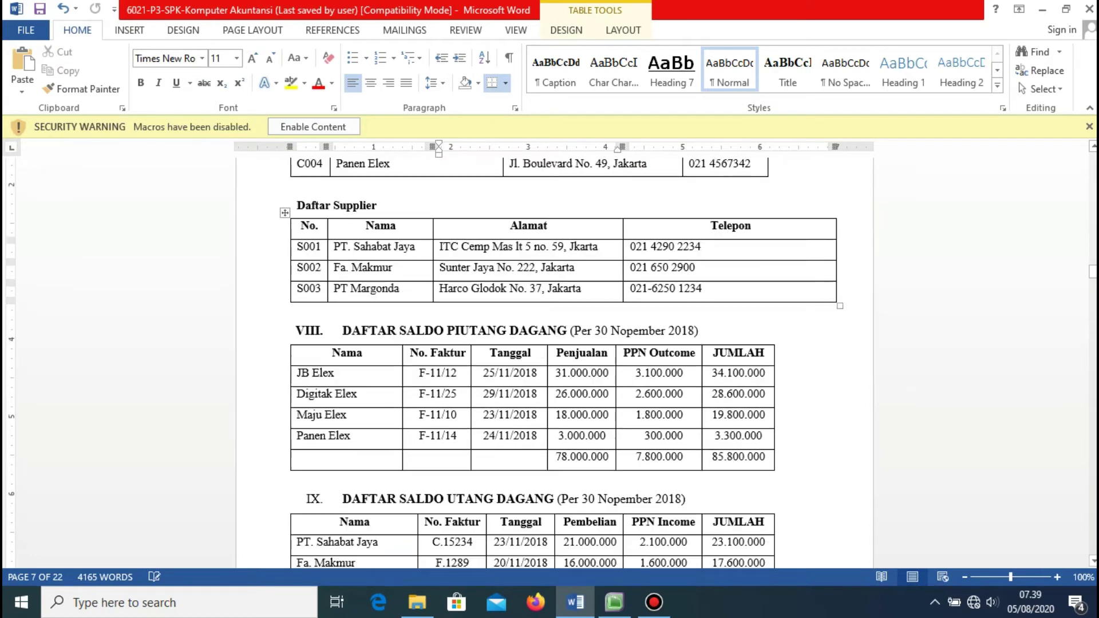
- Examine the Daftar Saldo Piutang Dagang and Daftar Saldo Utang Dagang tables, including their invoice number columns
scroll(555, 367, "down", 2)
left_click(457, 295)
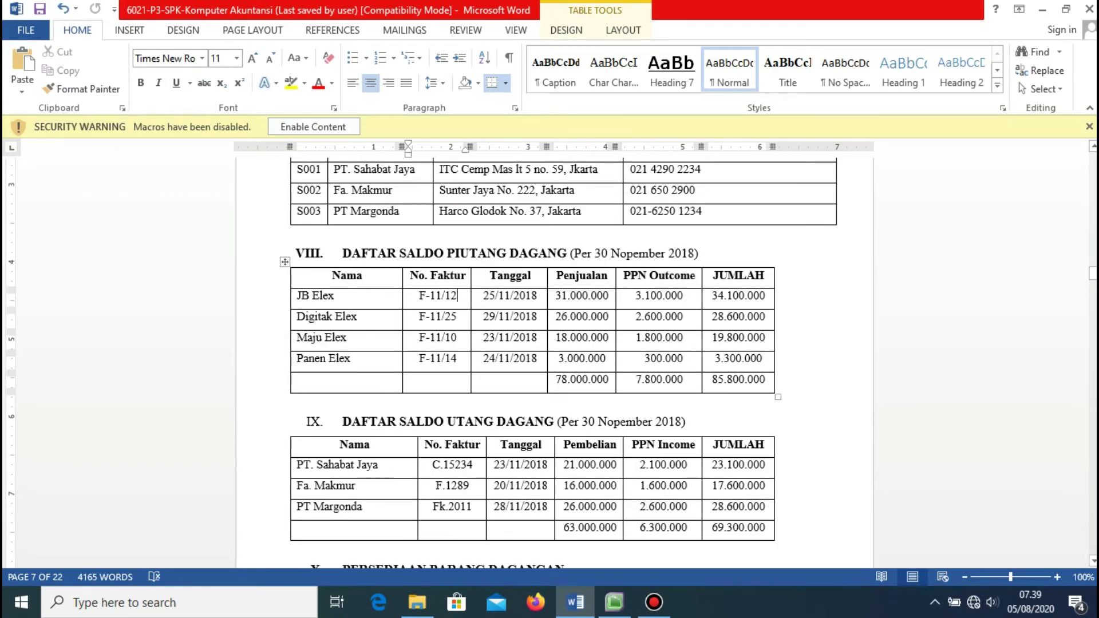
scroll(554, 366, "down", 2)
left_click(455, 387)
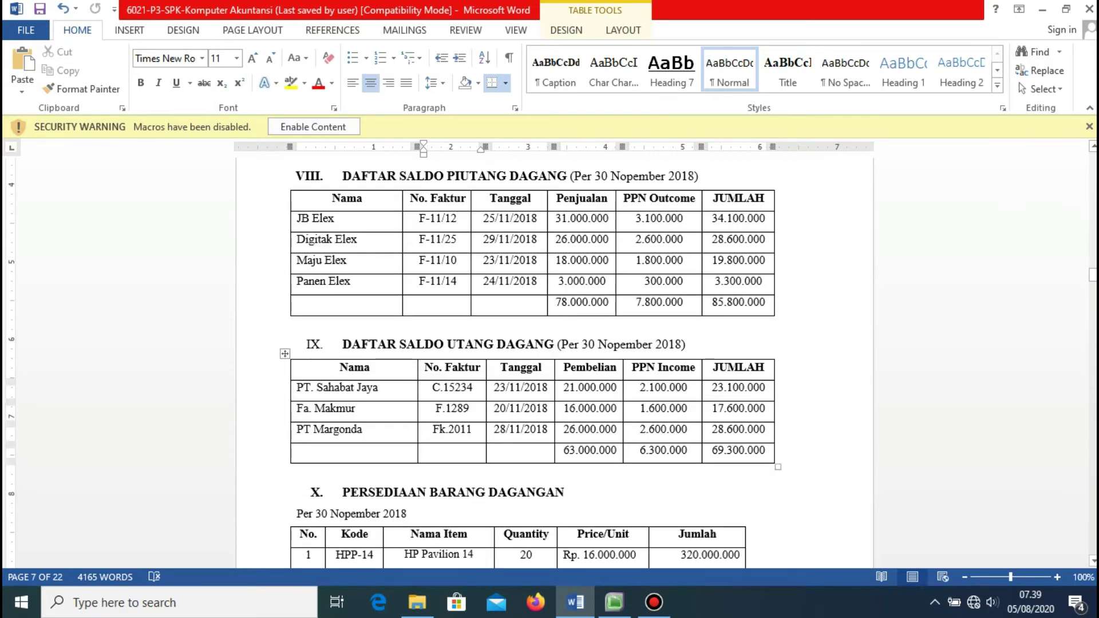
- Switch to MYOB Accounting, review the customer and supplier card lists, and close the cards list
left_click(614, 603)
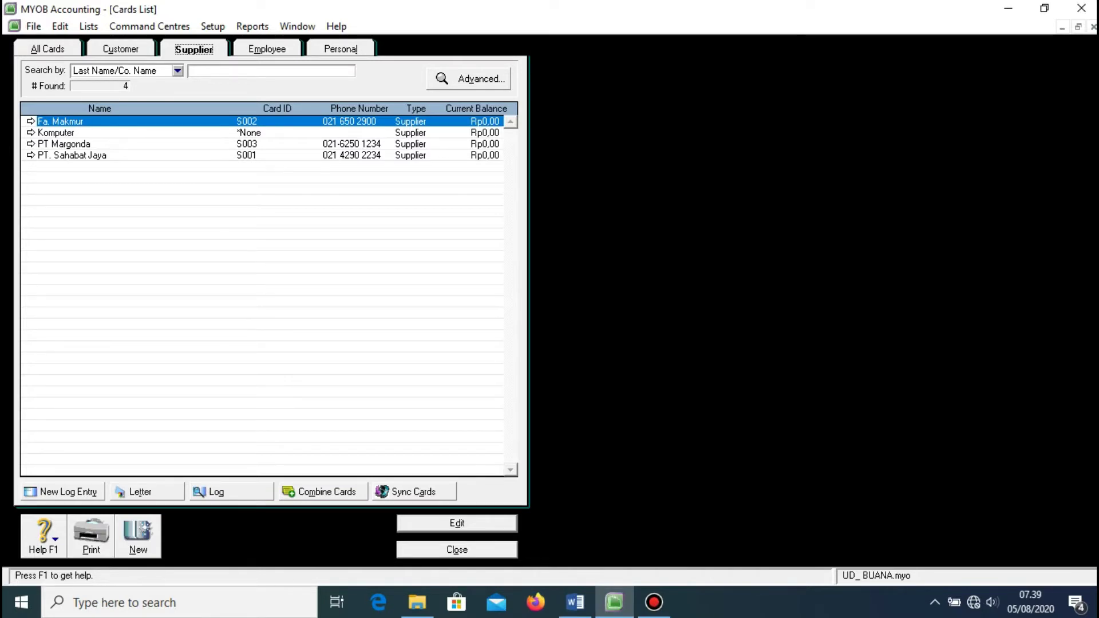
left_click(121, 49)
left_click(194, 49)
key("Escape")
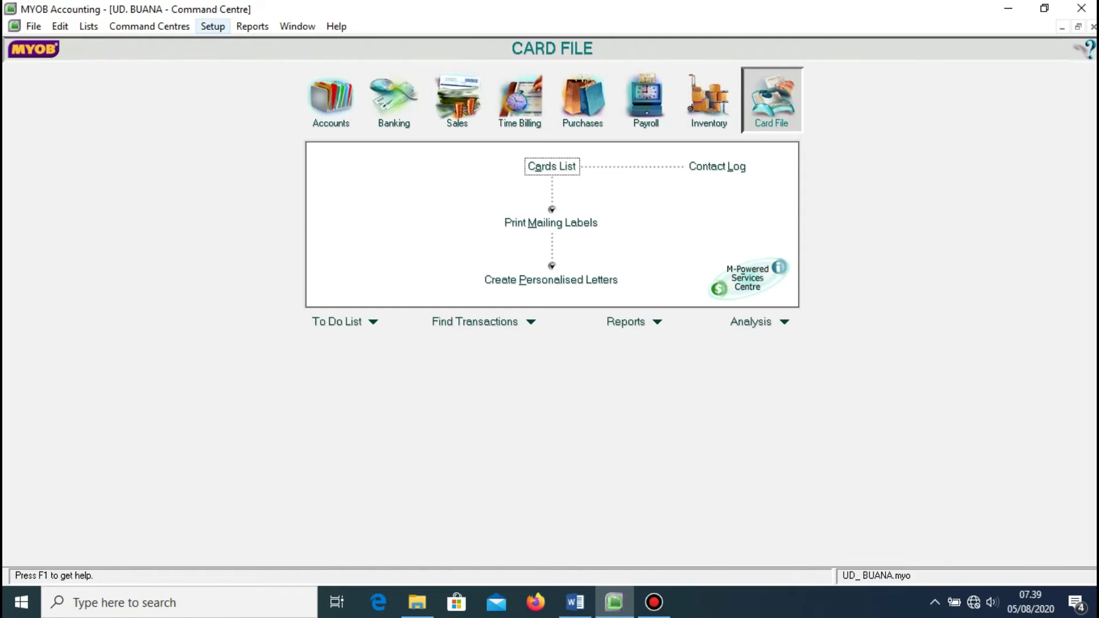
- Open the Customer Balances setup and compare it with the receivables table in the Word document
left_click(212, 26)
mouse_move(246, 62)
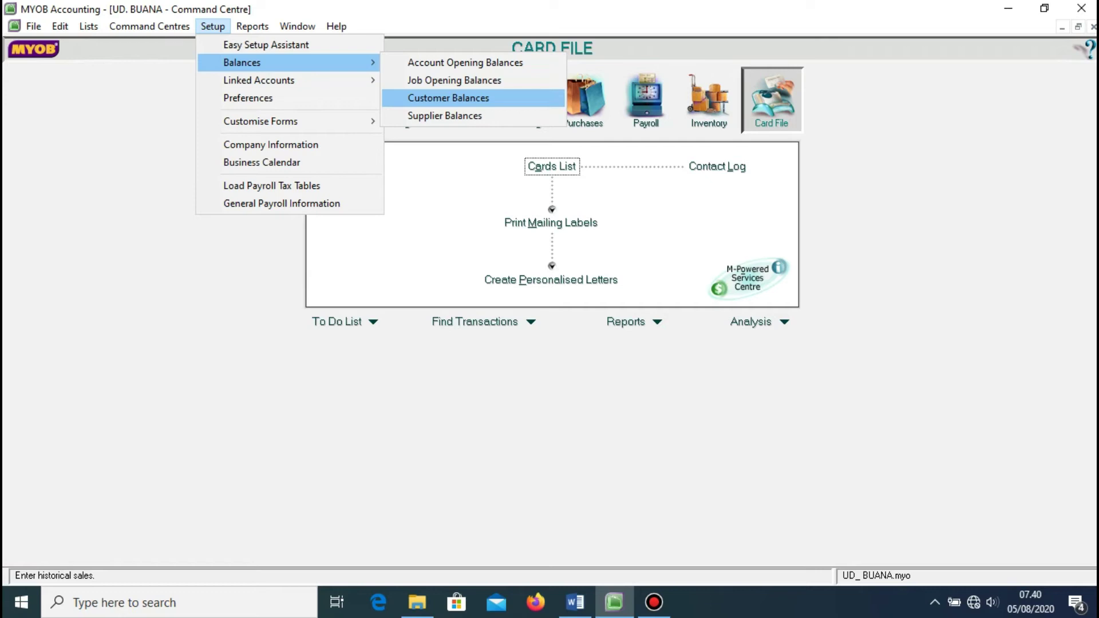
key("Return")
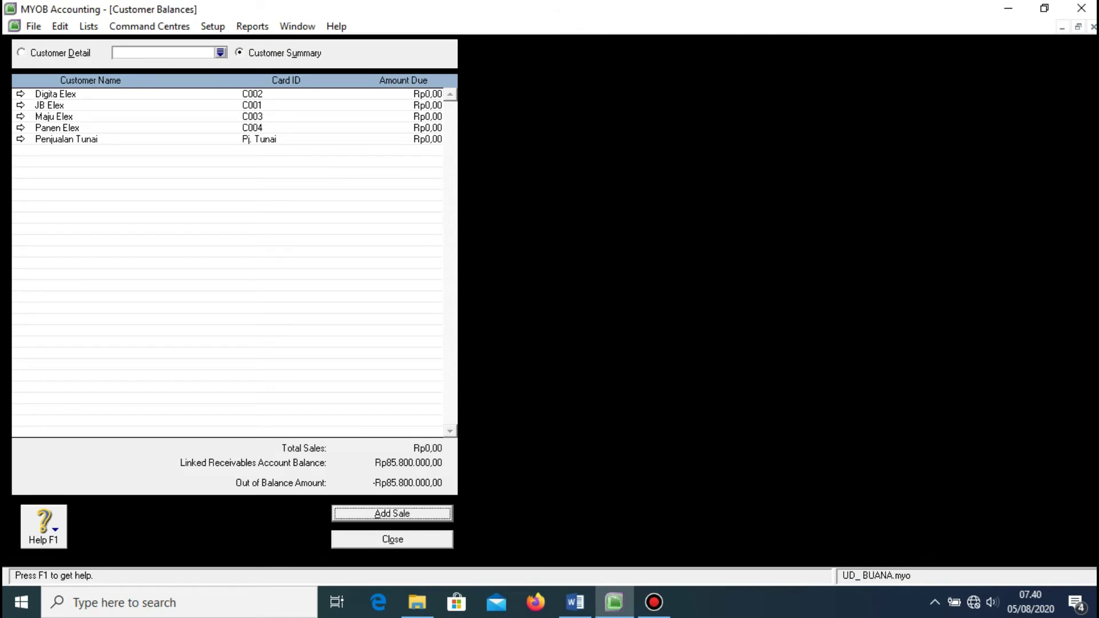
left_click(576, 603)
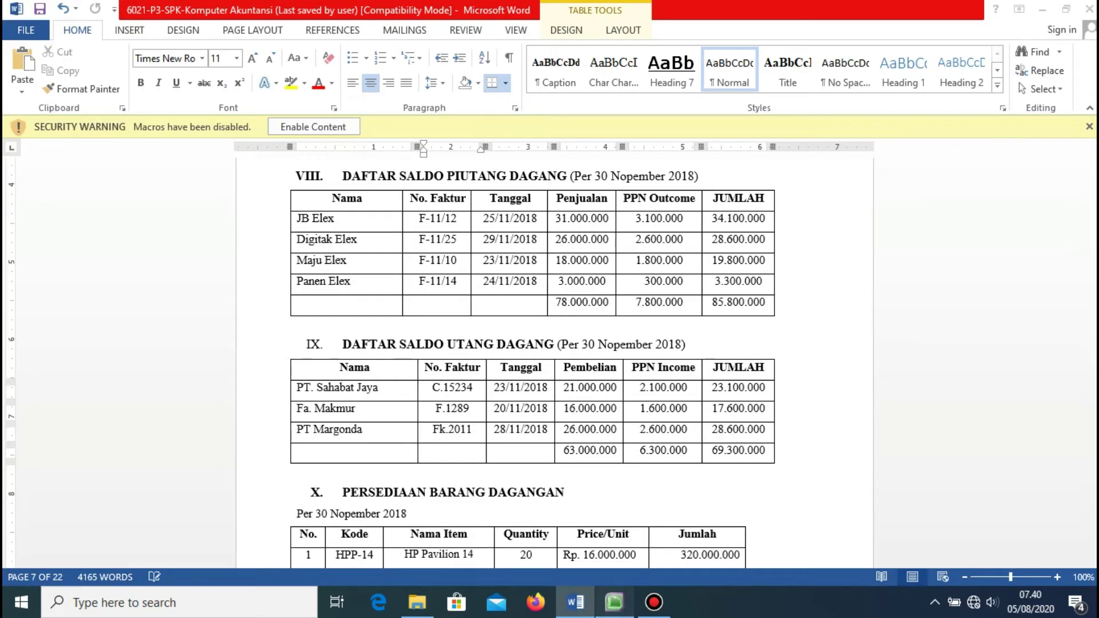
left_click(614, 602)
- Add a historical sale for customer JB Elex and open its credit terms
left_click(20, 106)
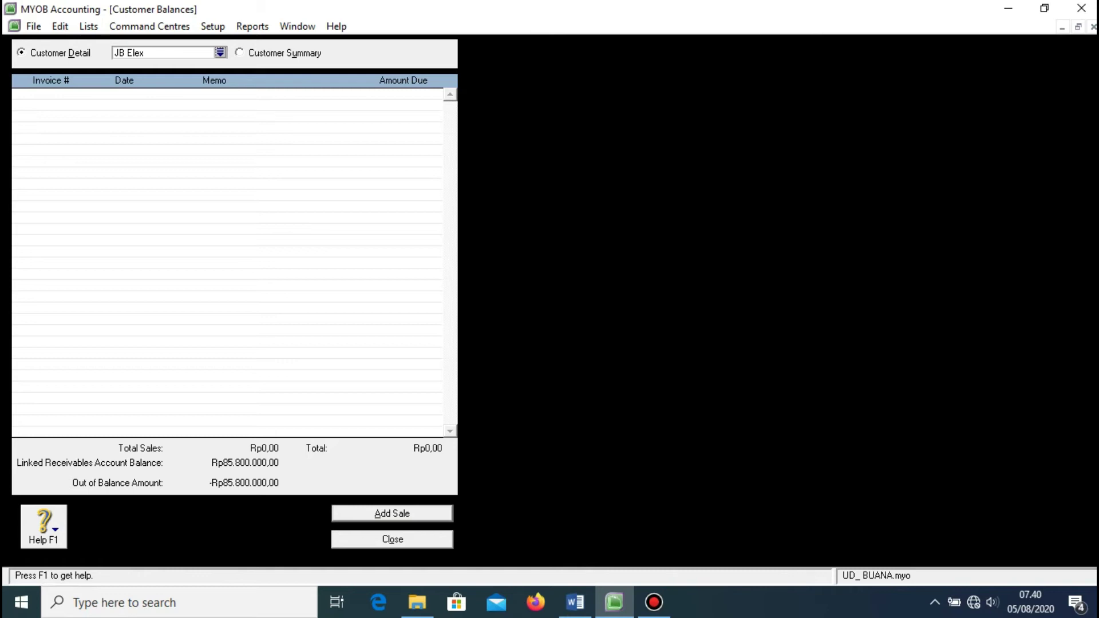
key("alt+a")
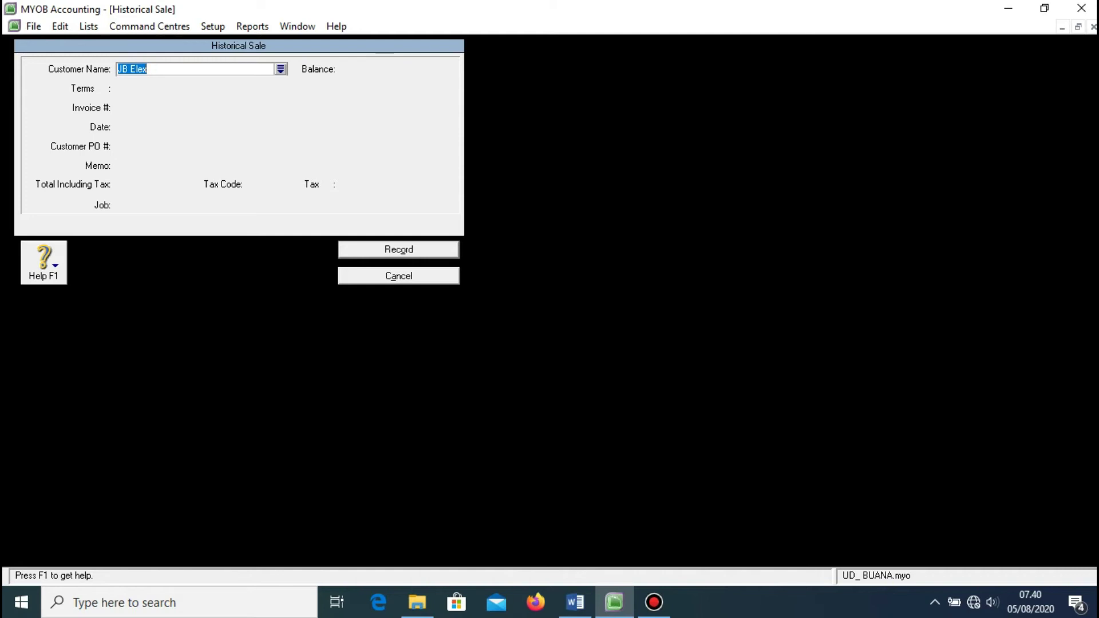
key("Tab")
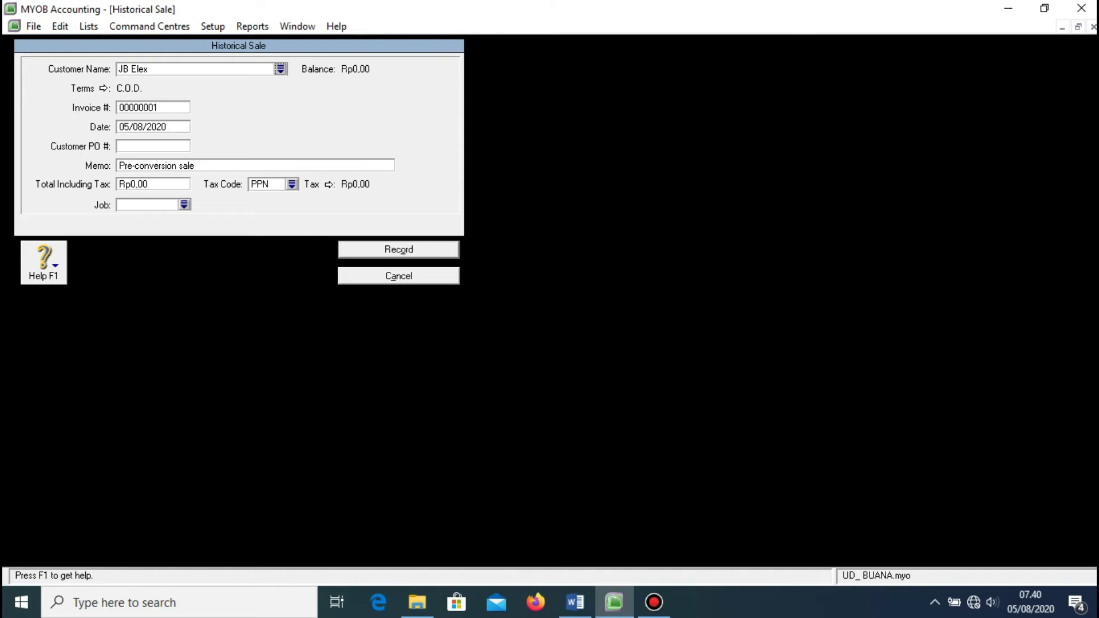
key("Tab")
key("space")
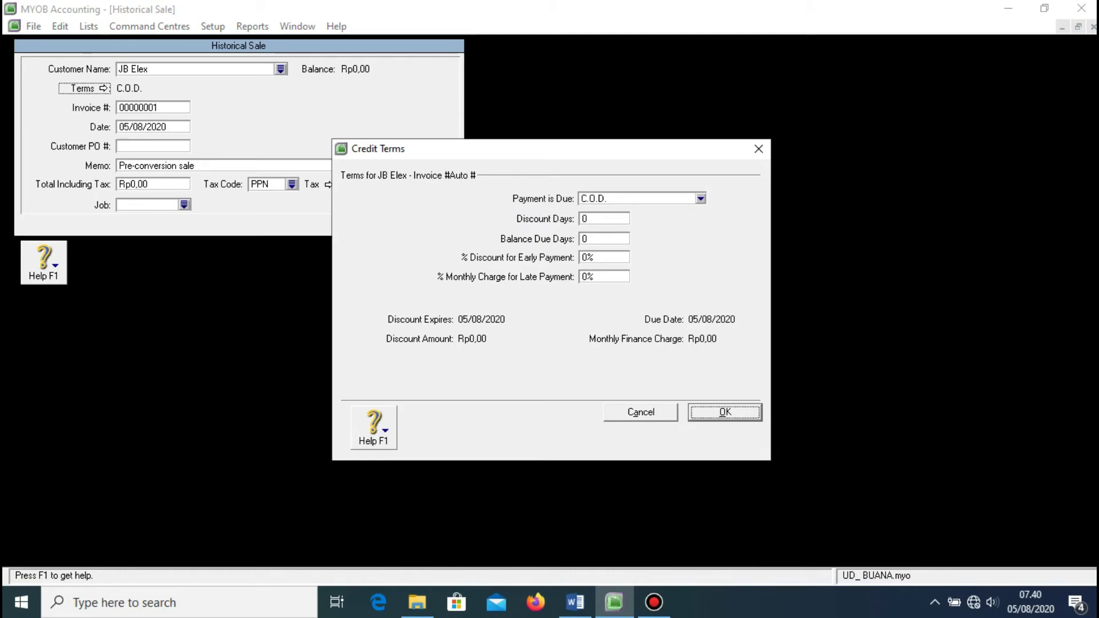
- Switch to Word and look through the account balances, customer and supplier lists, and JB Elex's invoice number and date in the receivables table
left_click(575, 602)
scroll(549, 366, "up", 5)
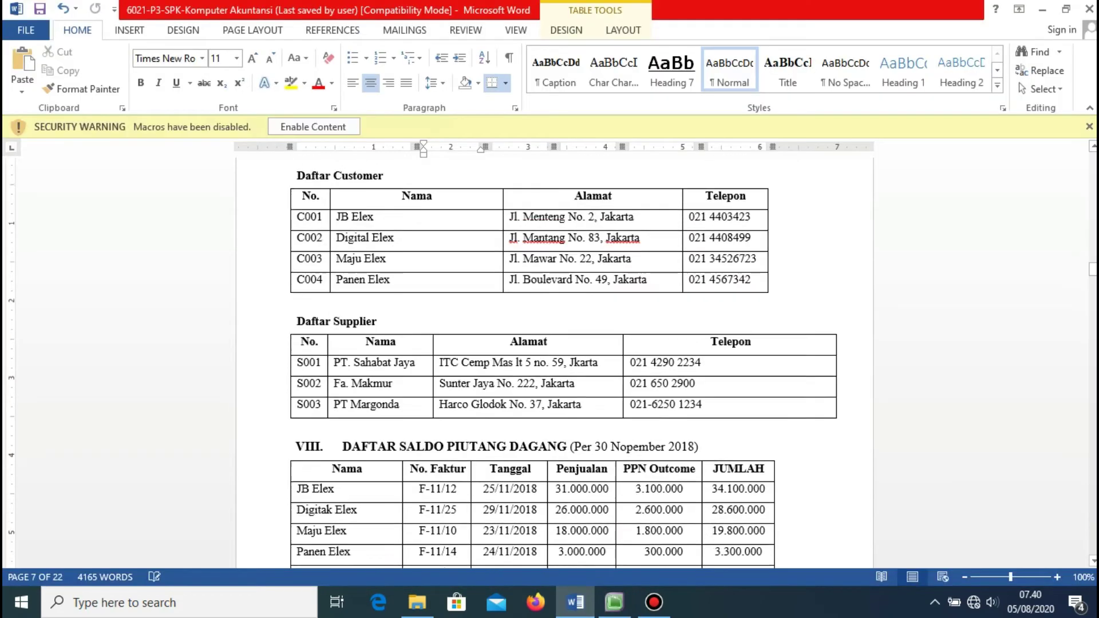
scroll(550, 366, "up", 10)
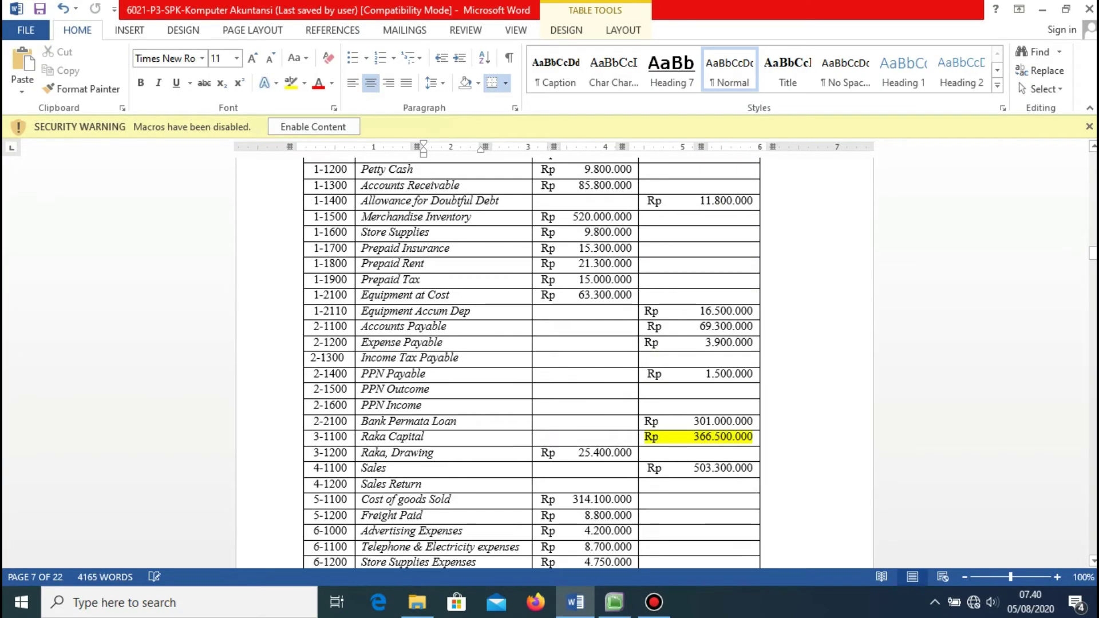
left_click_drag(1092, 254, 1092, 291)
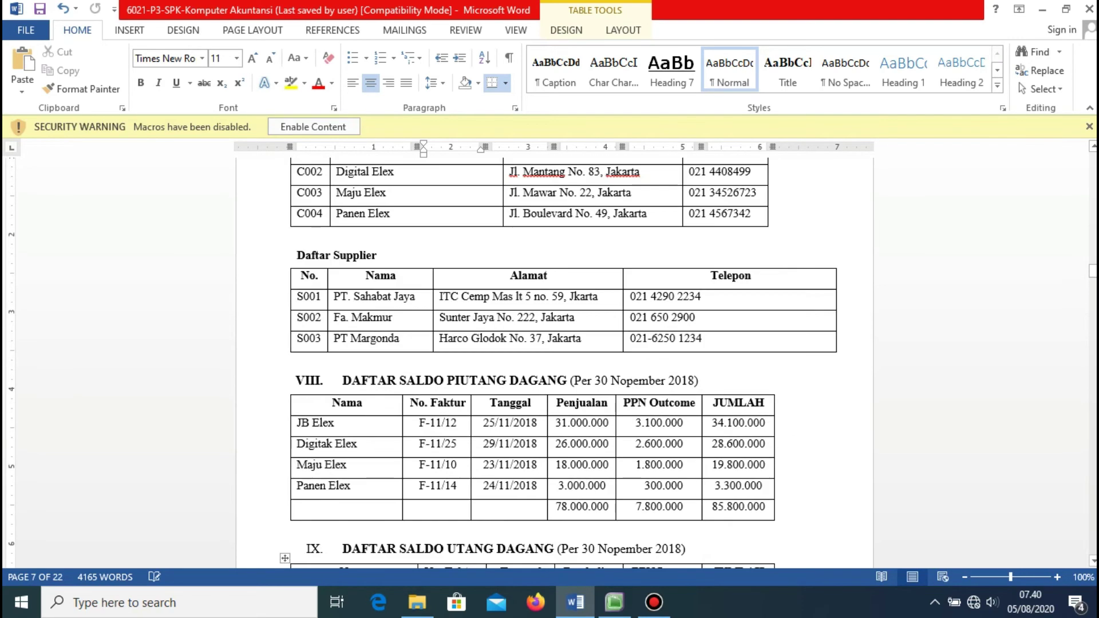
scroll(554, 363, "up", 6)
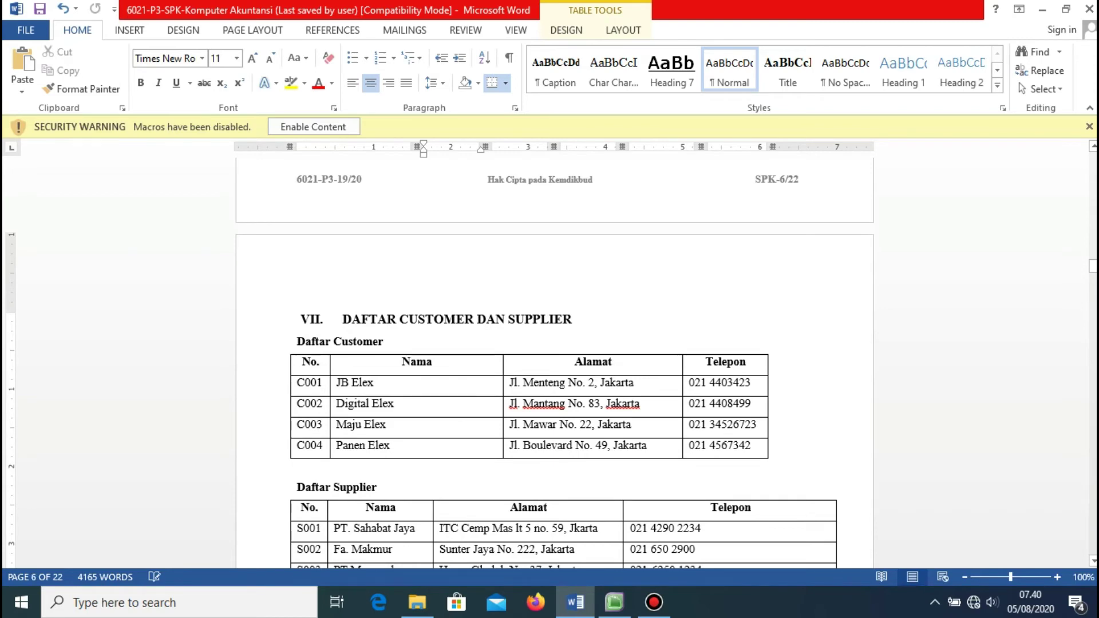
scroll(555, 363, "down", 5)
scroll(437, 343, "down", 4)
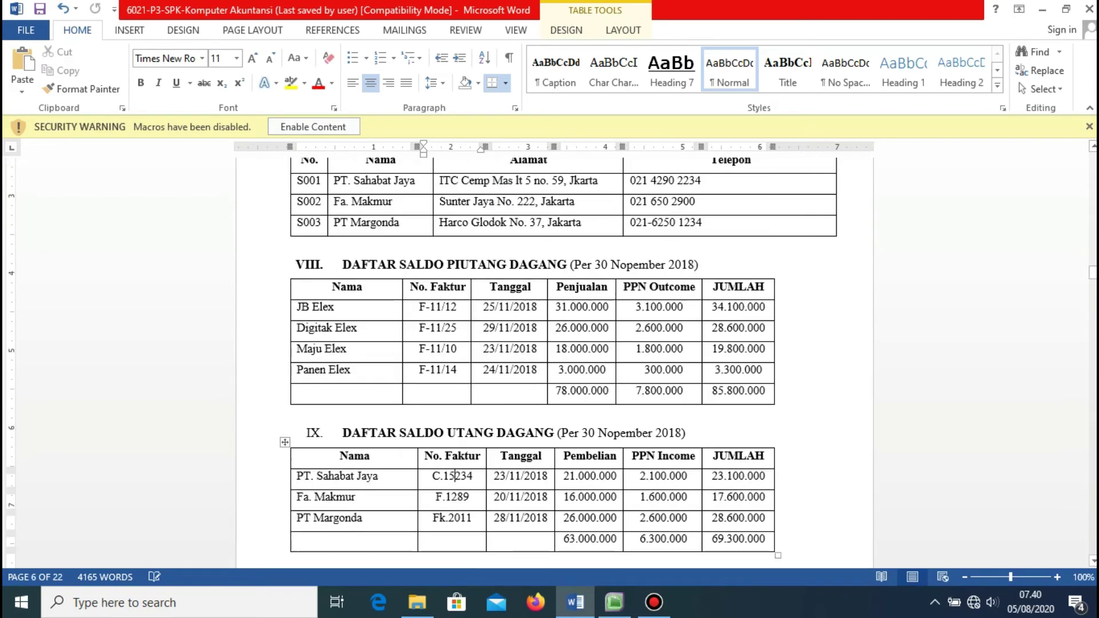
left_click(437, 307)
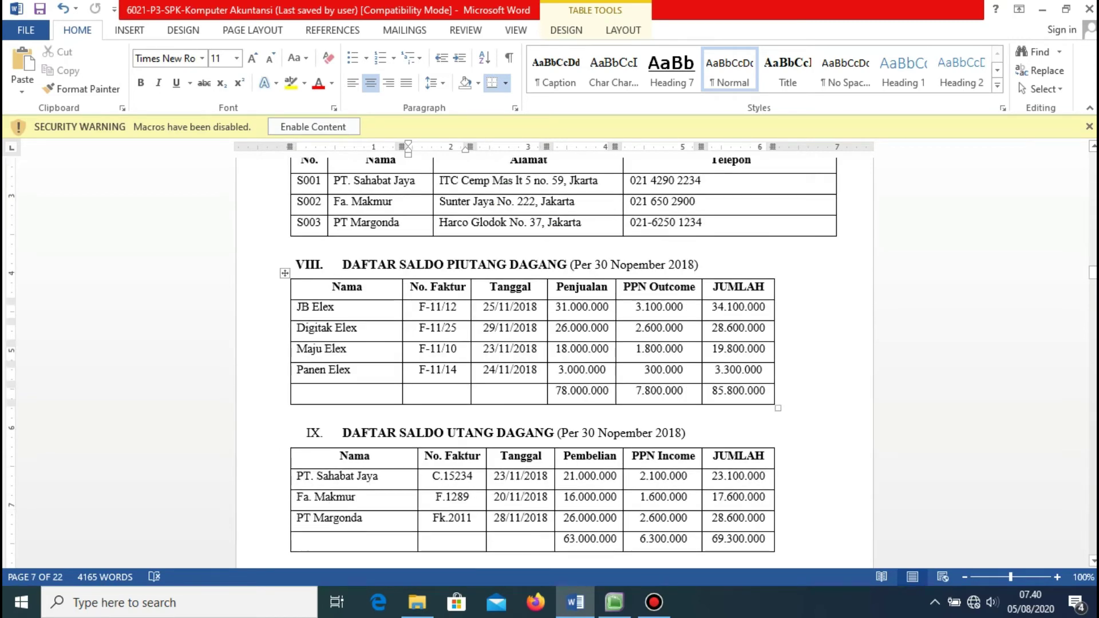
left_click(519, 307)
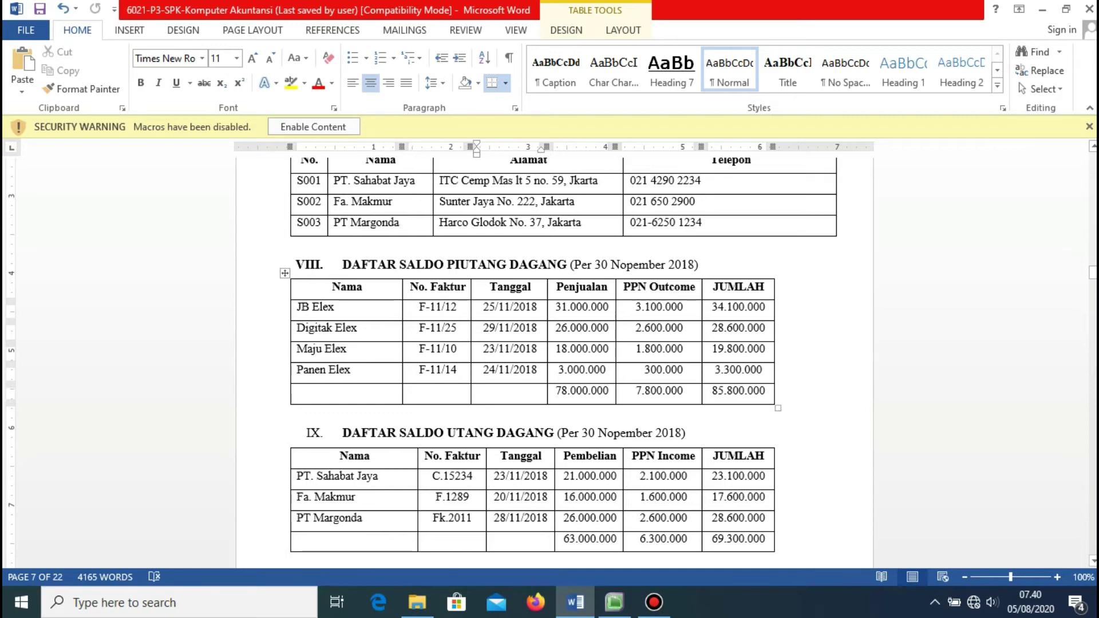
- Find the purchase and sales payment terms in the UD BUANA accounting policies near the start of the document
scroll(549, 366, "up", 3)
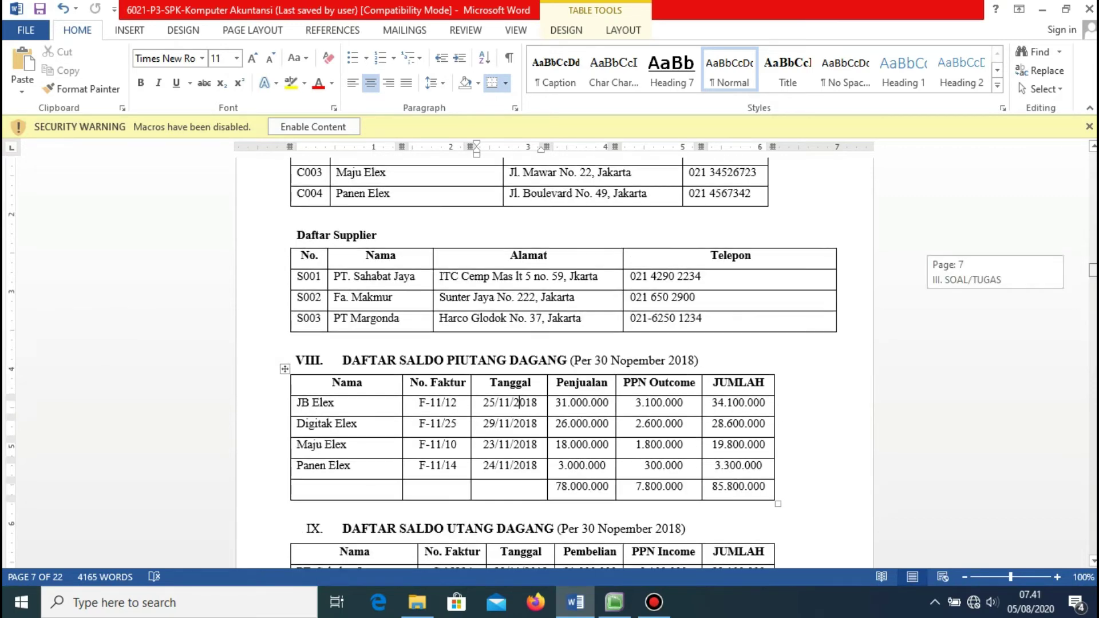
left_click_drag(1093, 270, 1093, 159)
scroll(550, 366, "down", 6)
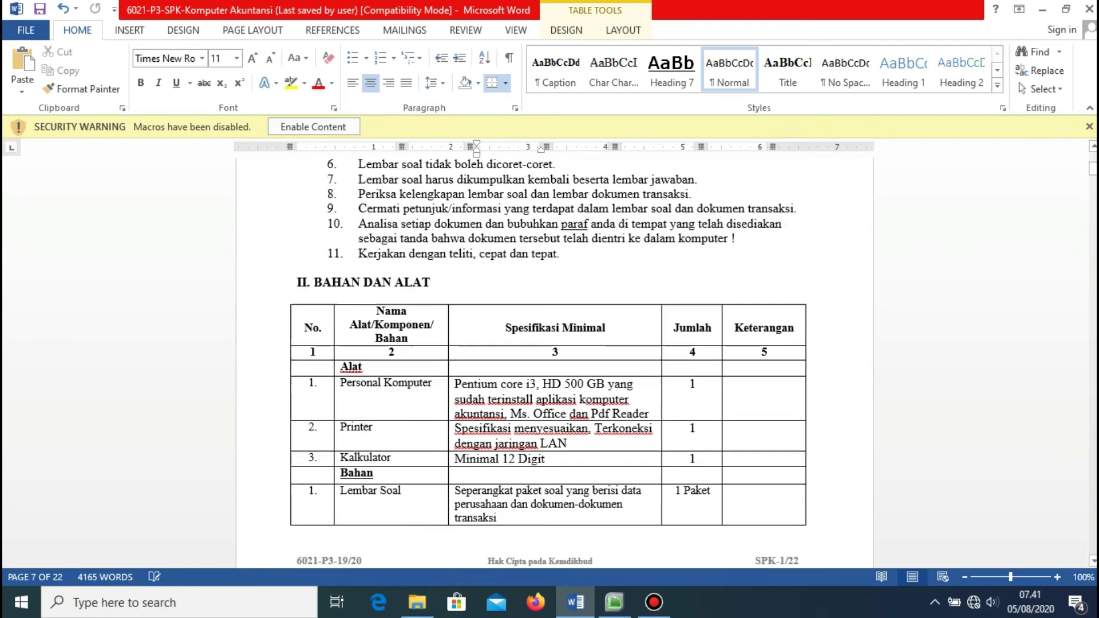
scroll(555, 362, "down", 14)
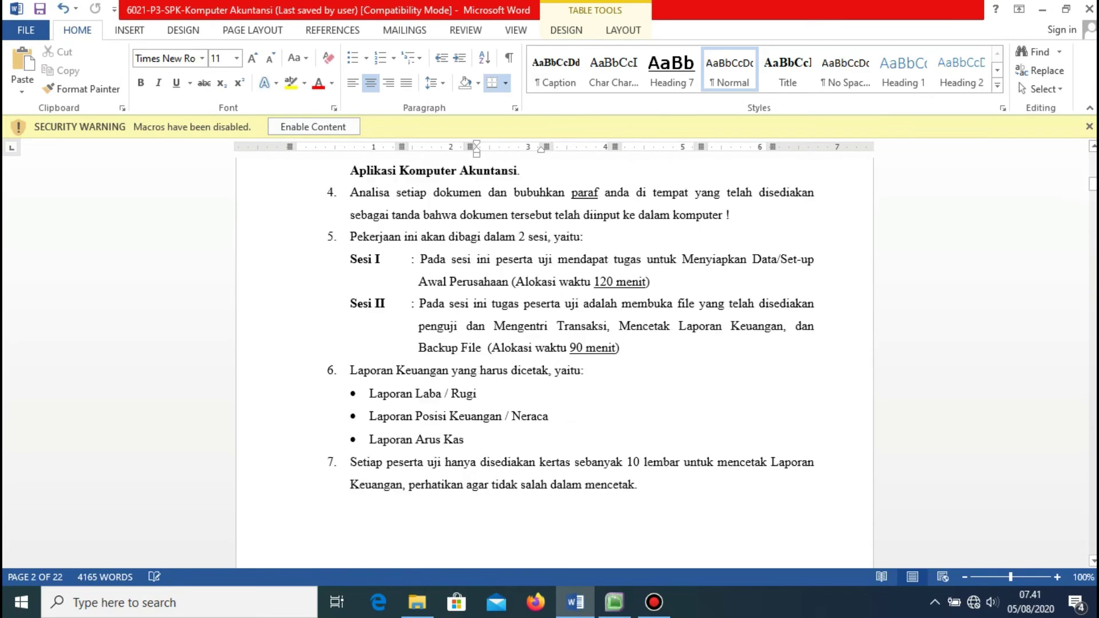
scroll(554, 363, "down", 12)
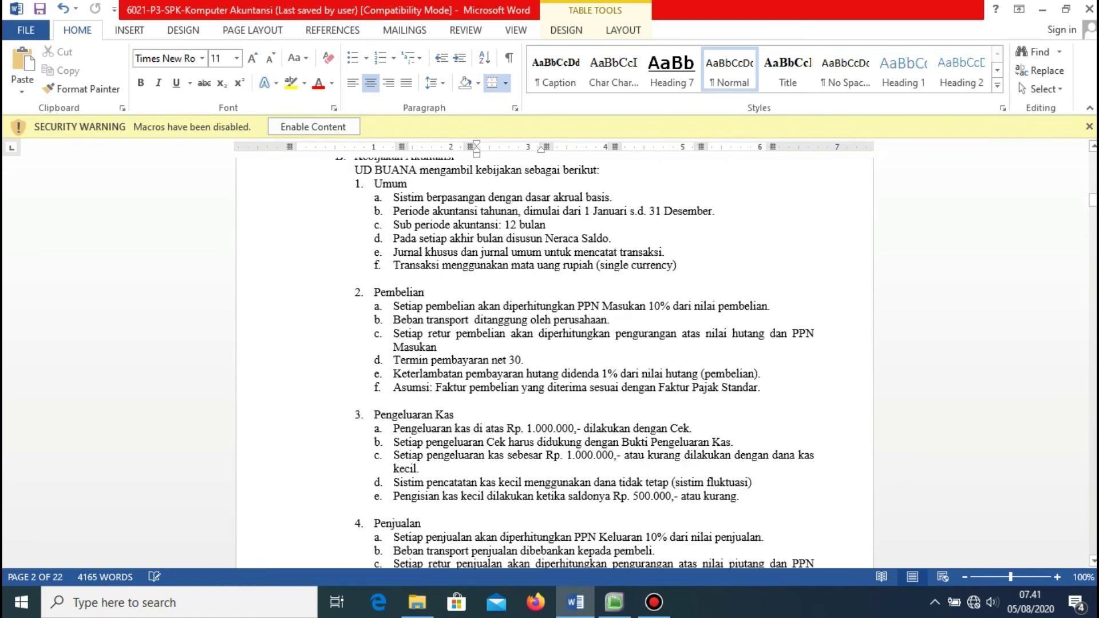
scroll(554, 362, "down", 3)
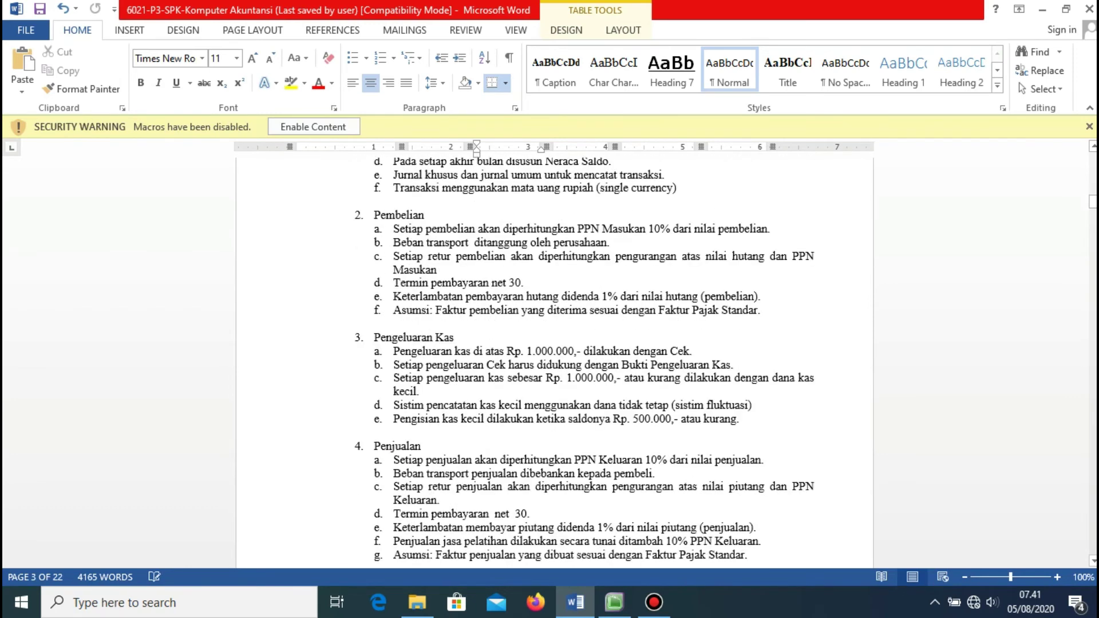
scroll(554, 363, "down", 1)
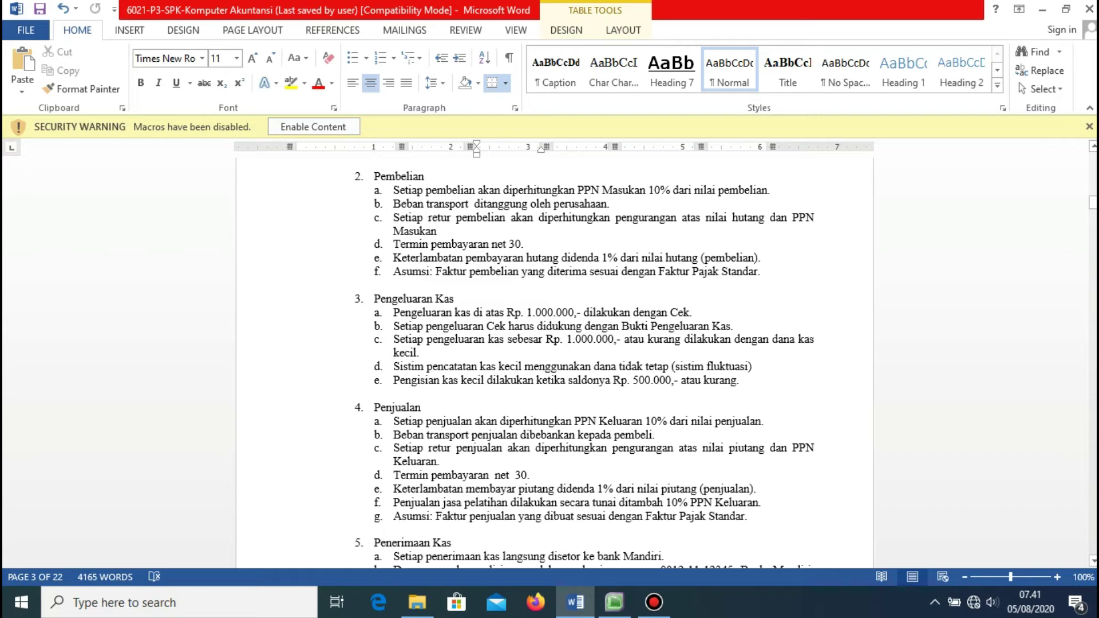
- Return to the receivable and payable balance tables on page 7 of the document
scroll(554, 366, "down", 8)
scroll(554, 366, "down", 20)
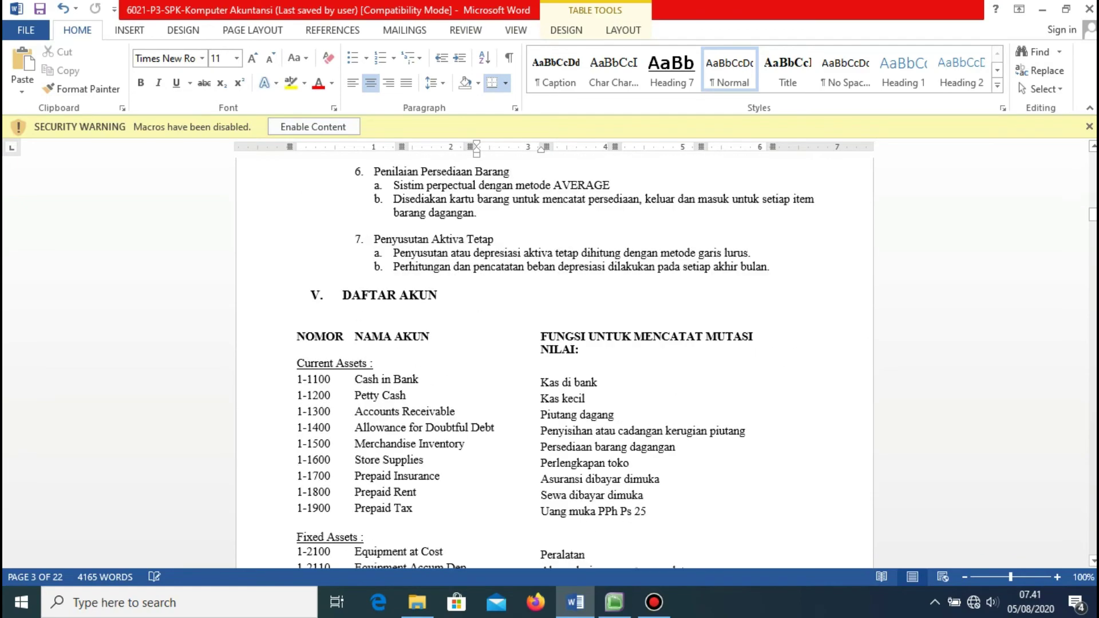
scroll(554, 366, "down", 20)
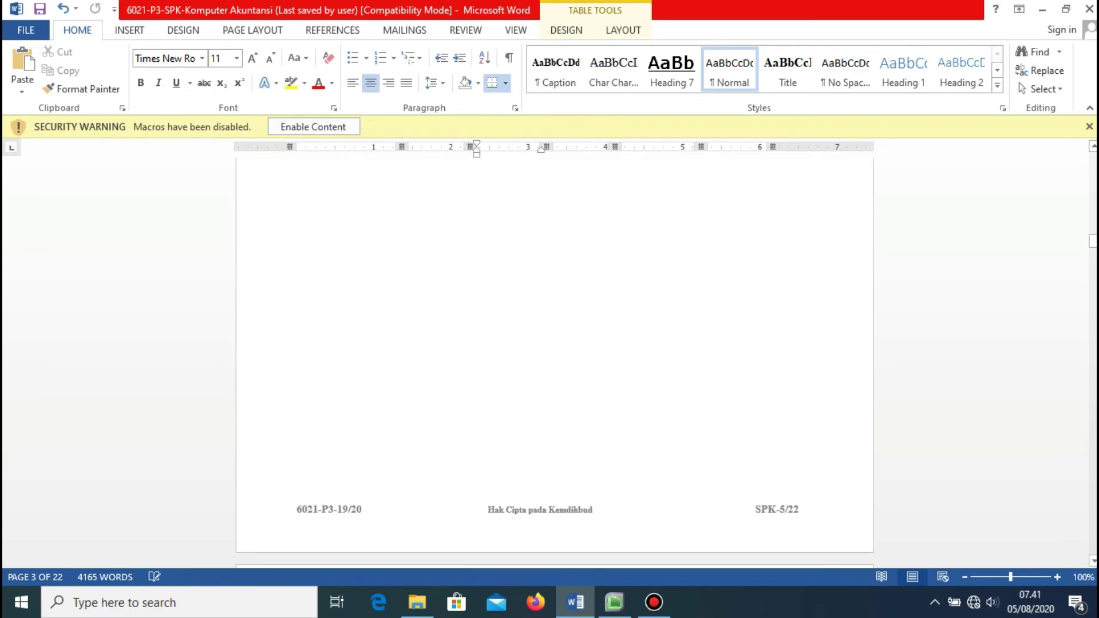
scroll(554, 367, "down", 20)
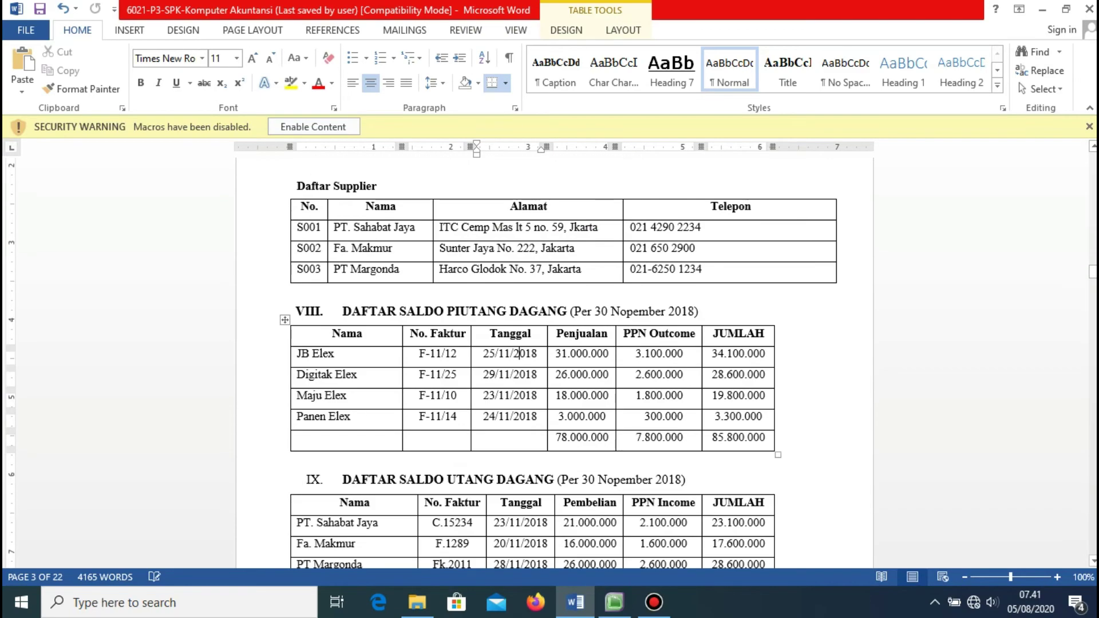
scroll(554, 366, "up", 15)
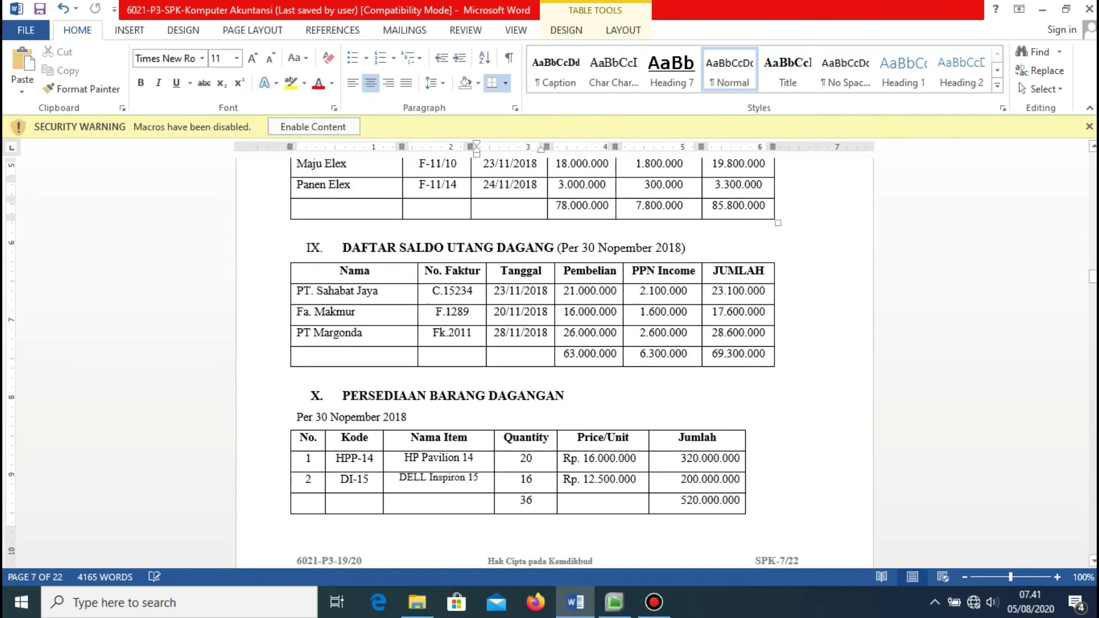
- Switch to MYOB Accounting and make payment due In a Given # of Days in JB Elex's credit terms
key("alt+Tab")
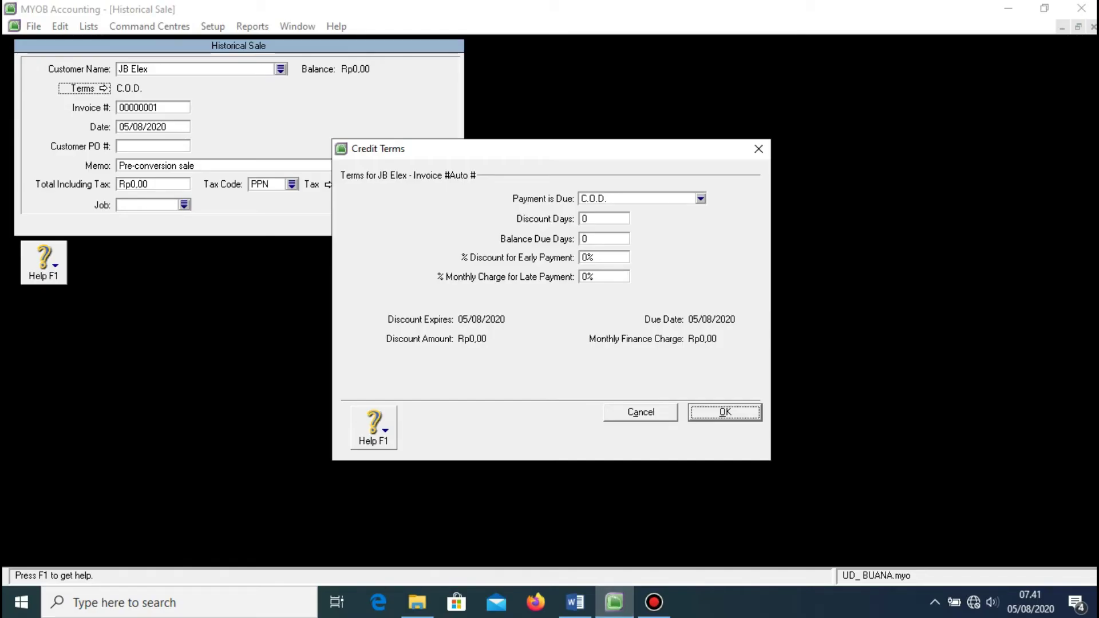
key("Return")
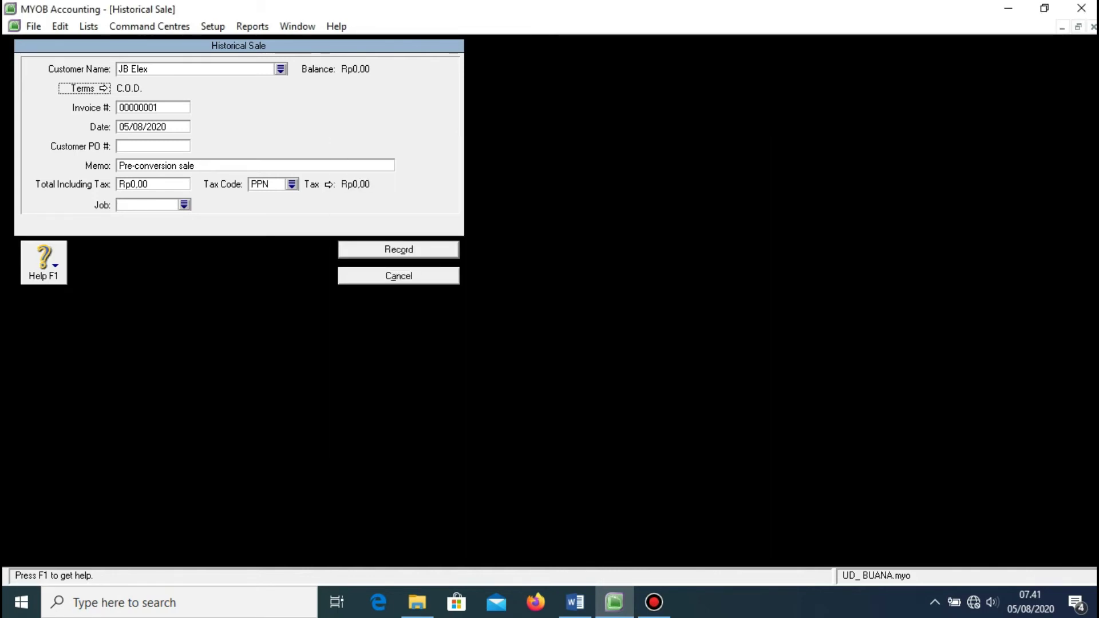
key("space")
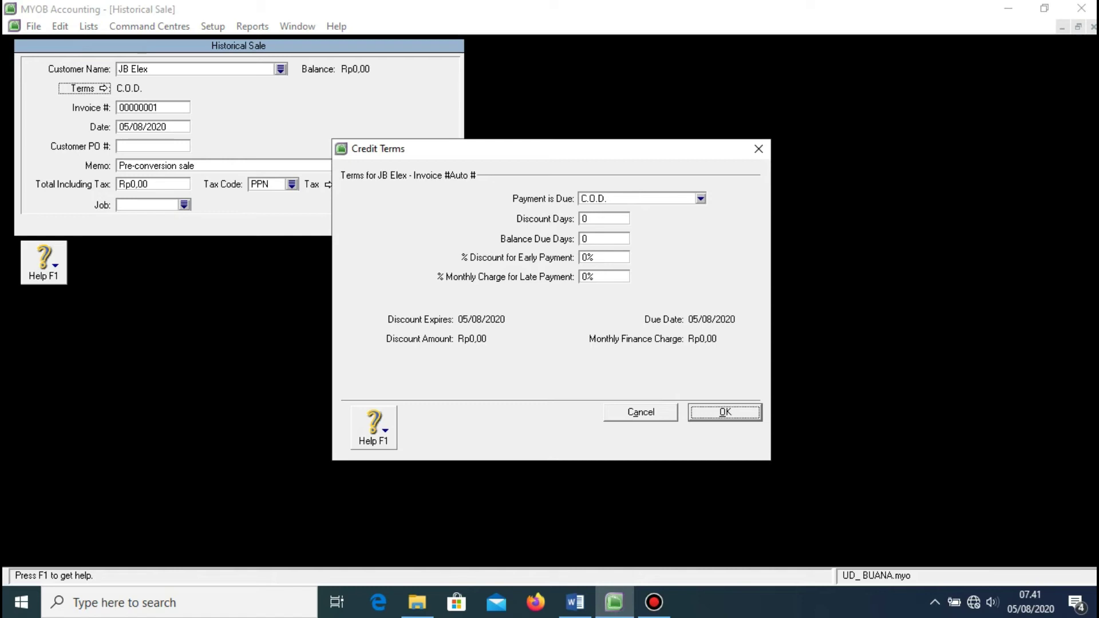
key("alt+Down")
key("Down")
key("Down")
key("Down")
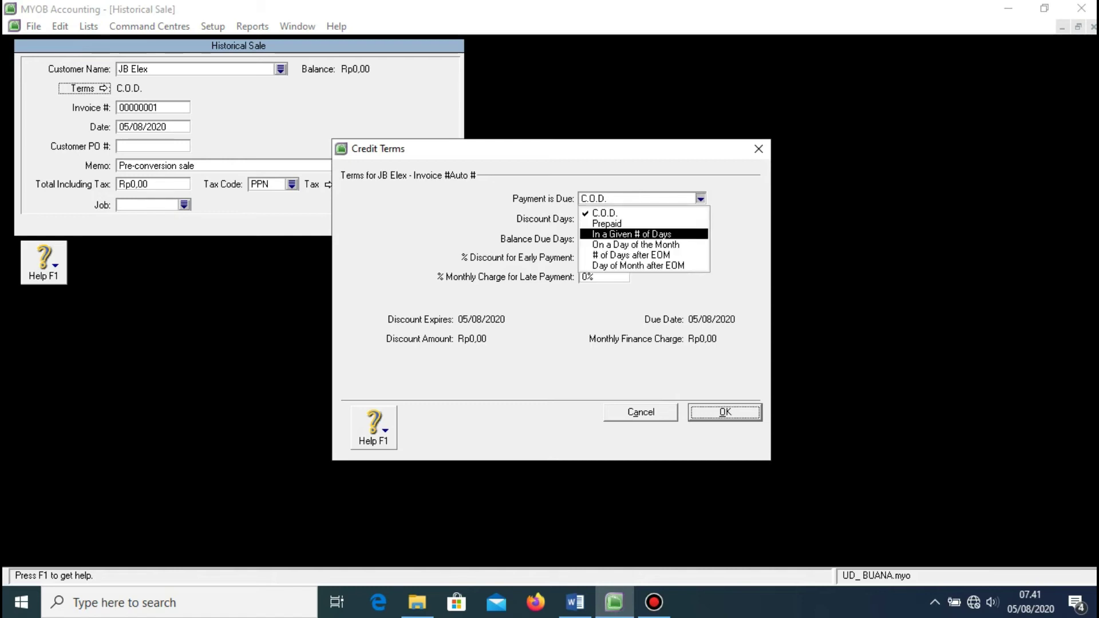
key("Return")
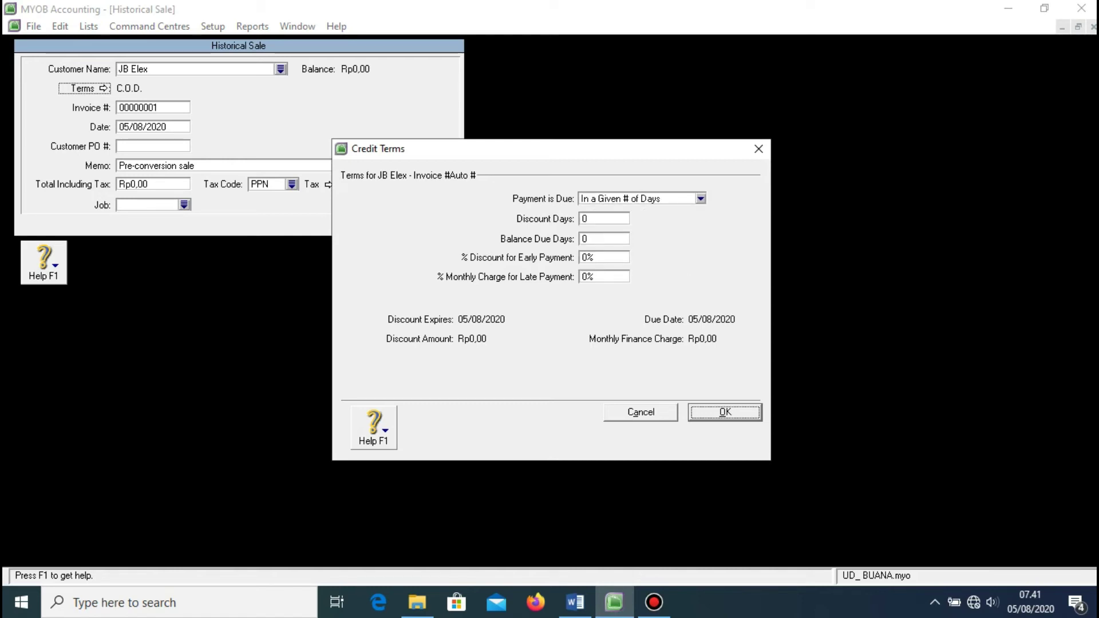
key("Tab")
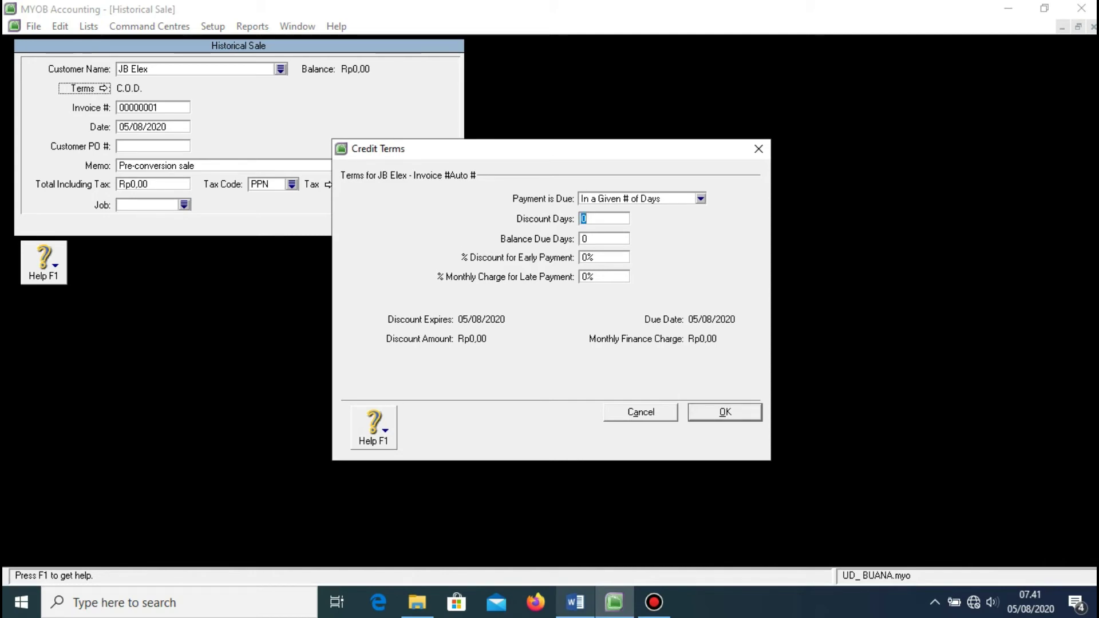
- Switch to Word and examine the payment terms and late-payment penalties in UD BUANA's purchase and sales policies on page 3
left_click(575, 602)
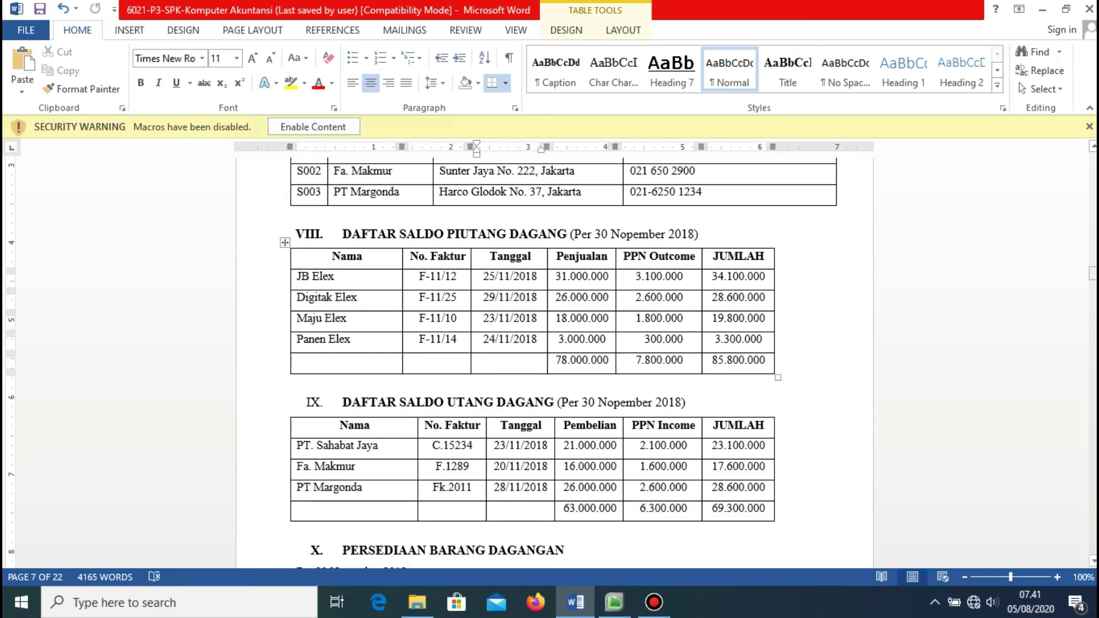
left_click_drag(1092, 273, 1092, 179)
scroll(554, 360, "down", 15)
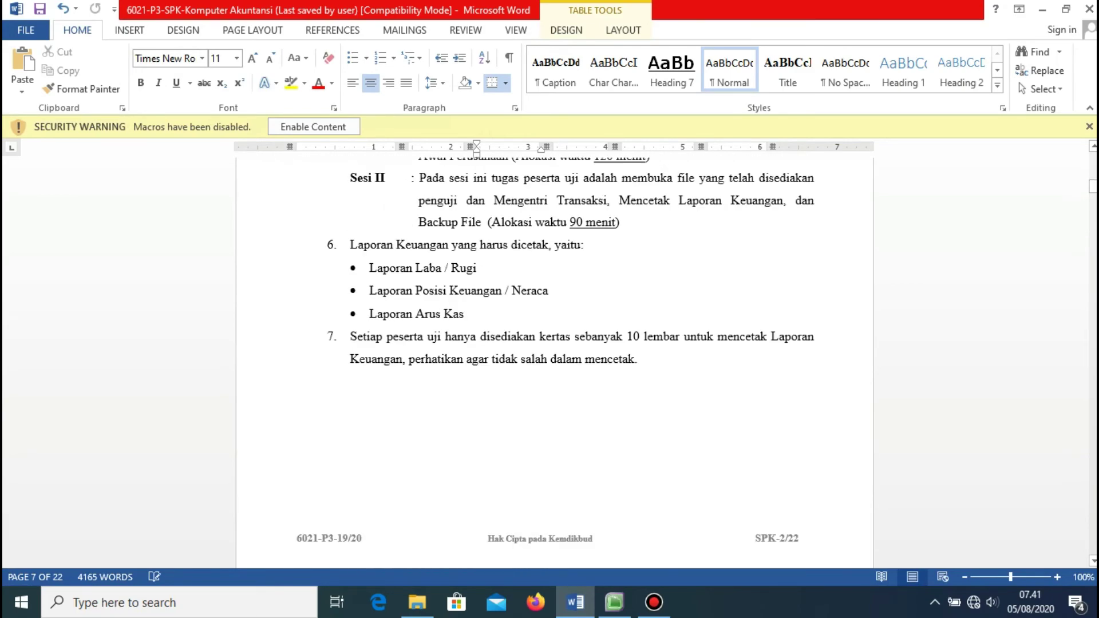
scroll(554, 361, "down", 4)
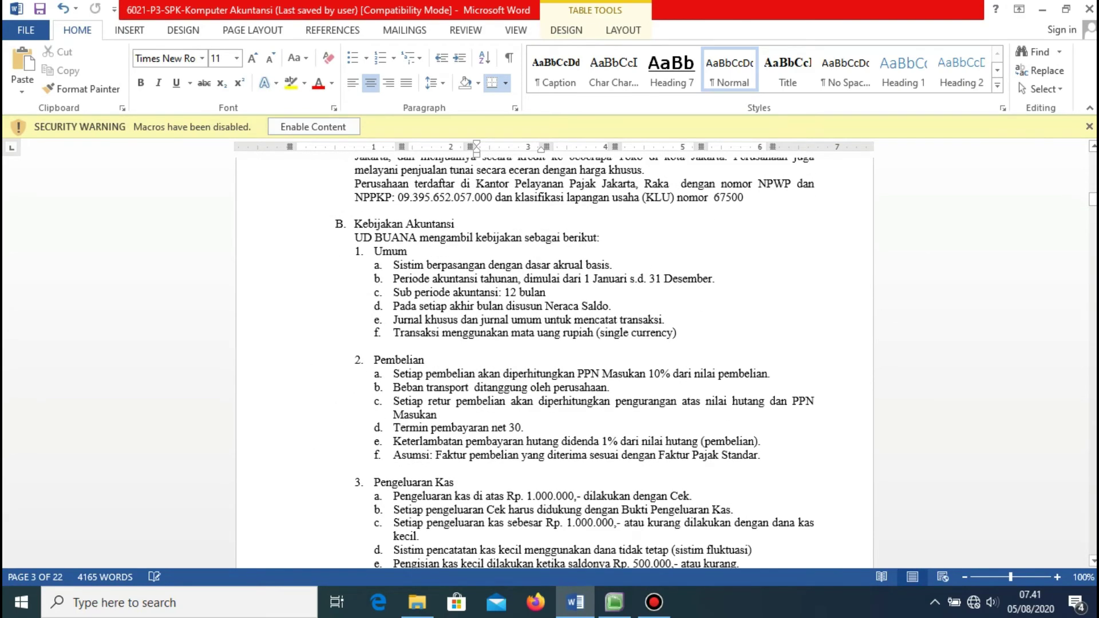
scroll(555, 361, "down", 3)
scroll(555, 360, "down", 1)
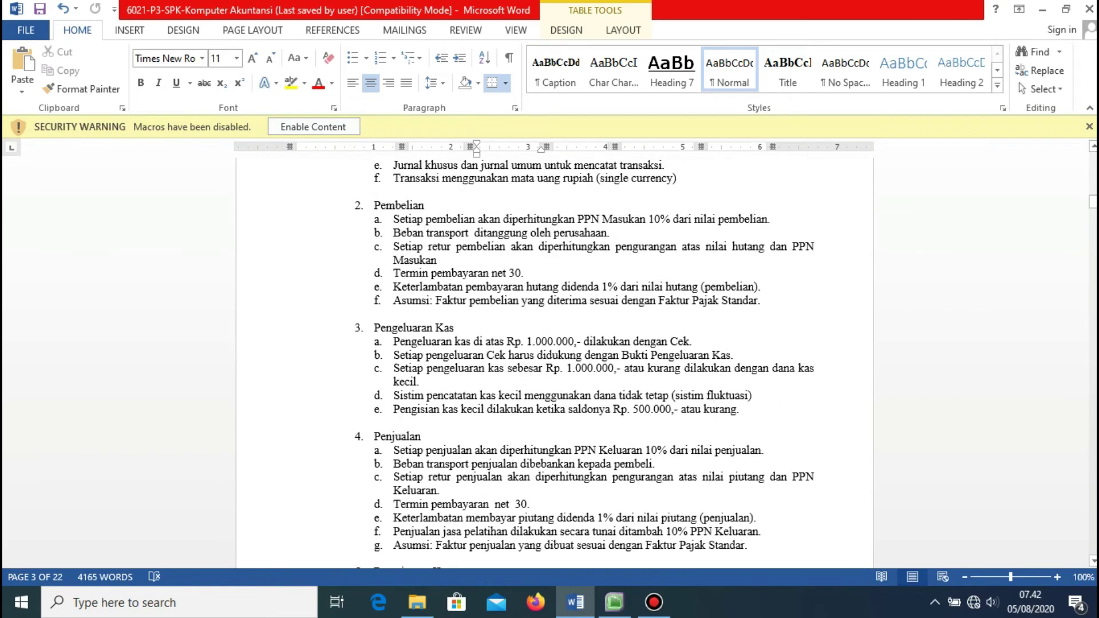
scroll(554, 360, "up", 3)
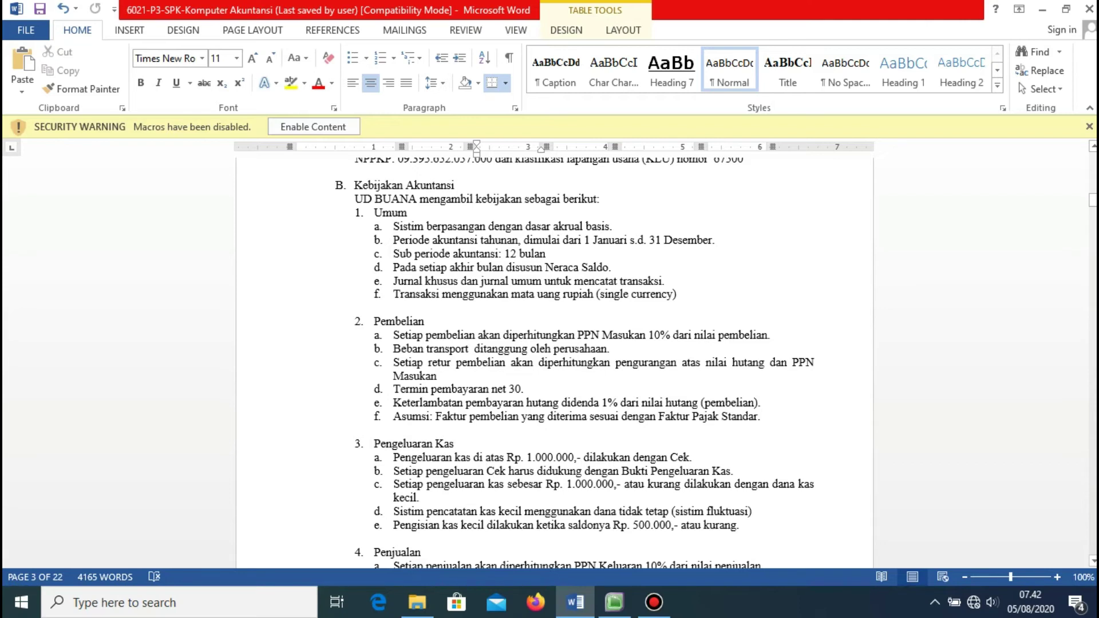
mouse_move(615, 603)
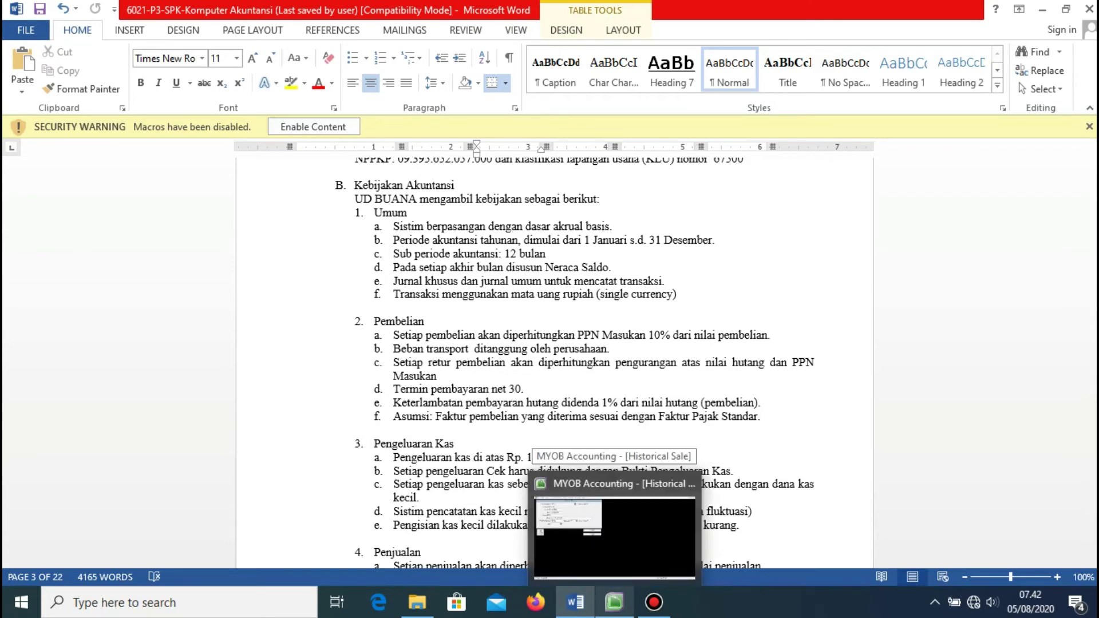
- Back in MYOB, set JB Elex's balance due days to 30 and the monthly late payment charge to 1%, and accept the terms
left_click(615, 527)
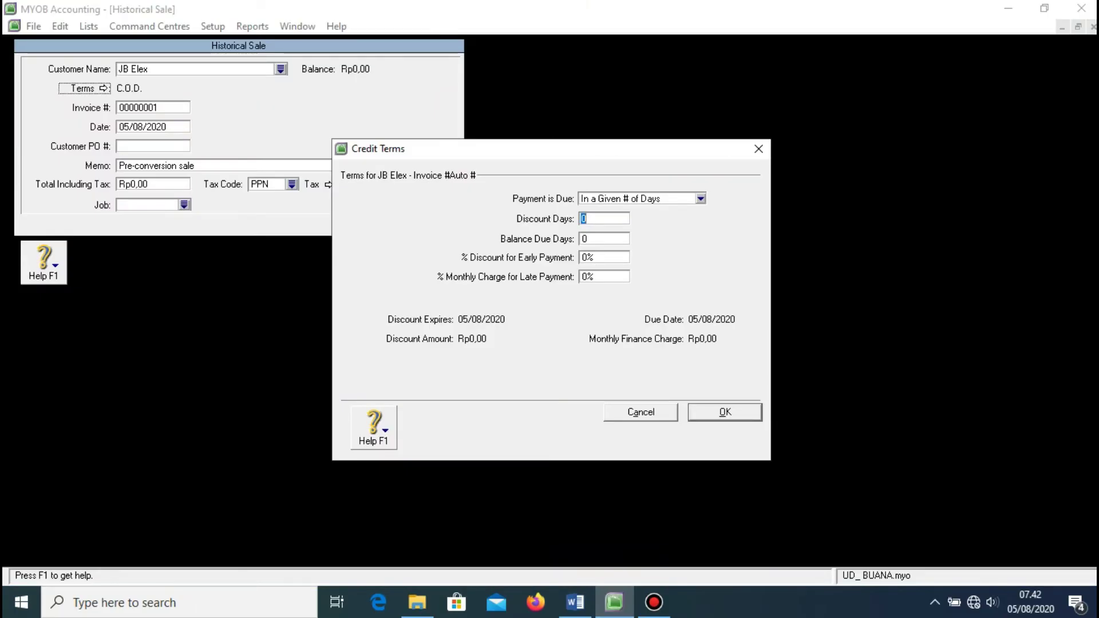
key("Tab")
type("30")
key("Tab")
type("1")
key("BackSpace")
key("Tab")
type("1")
key("Return")
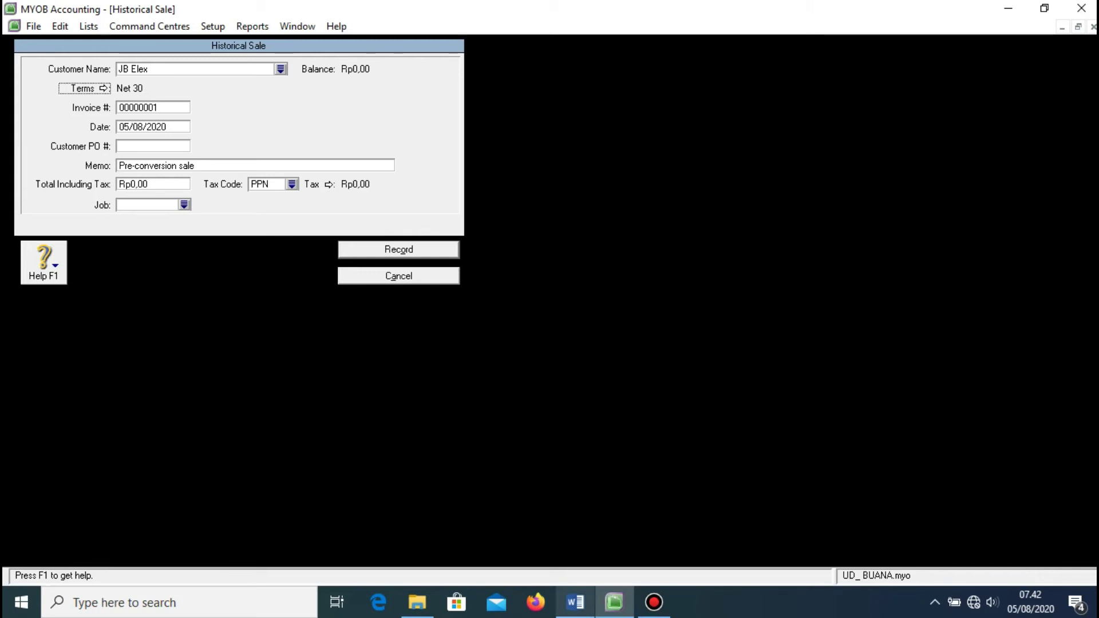
- Switch to Word and find JB Elex's row in the receivable balances table on page 7
left_click(575, 602)
scroll(554, 360, "down", 10)
left_click_drag(1093, 208, 1092, 306)
scroll(554, 361, "up", 20)
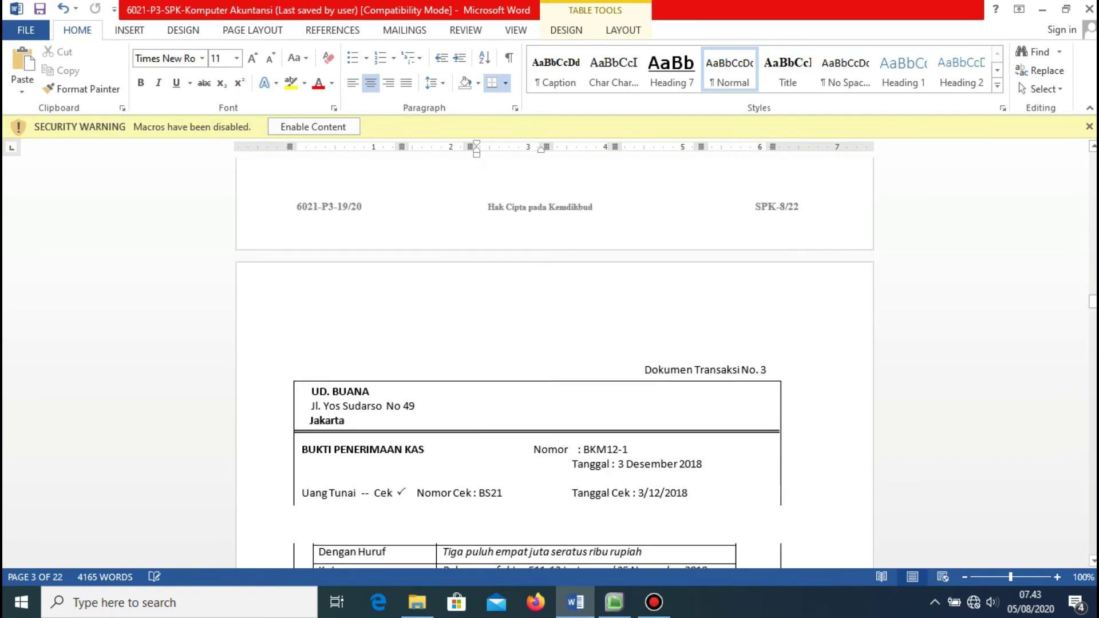
scroll(554, 361, "up", 8)
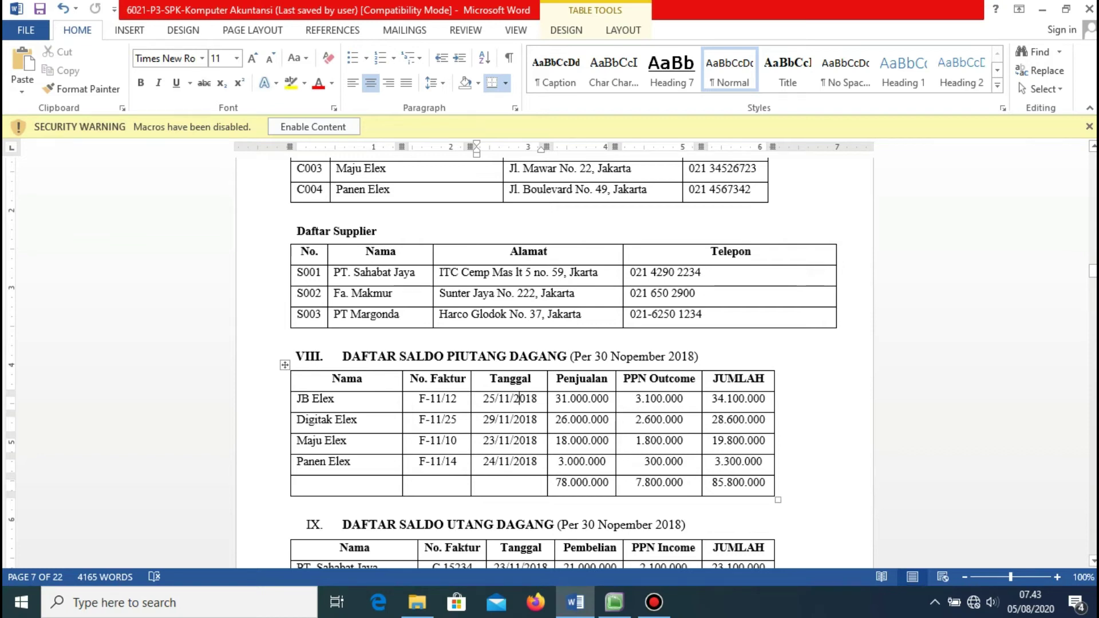
mouse_move(614, 602)
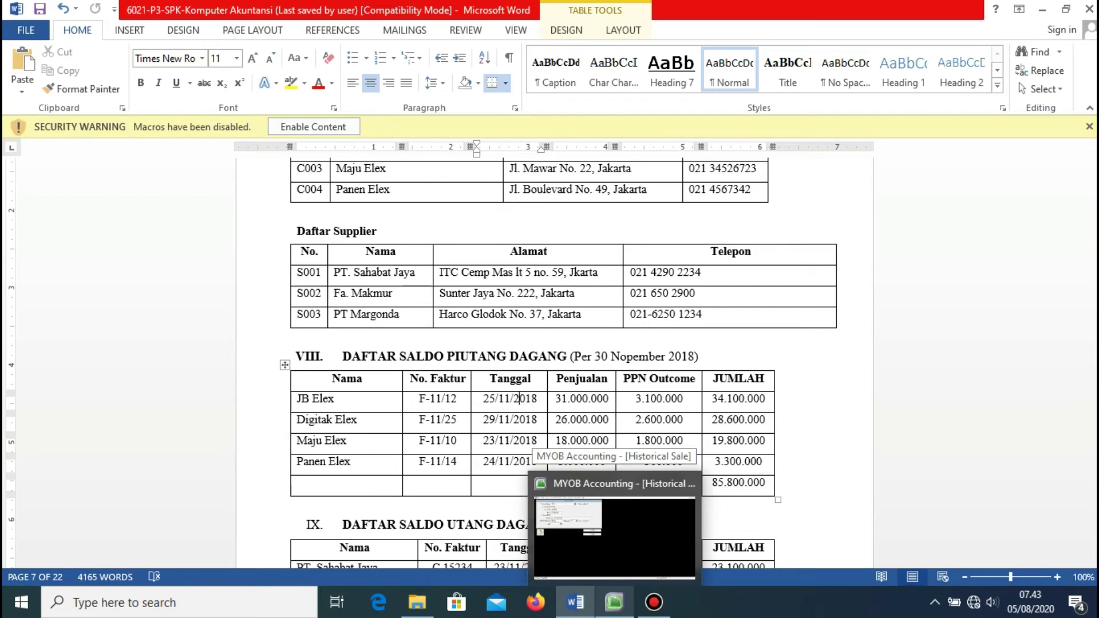
- Return to MYOB and review the credit terms of JB Elex's historical sale
left_click(614, 538)
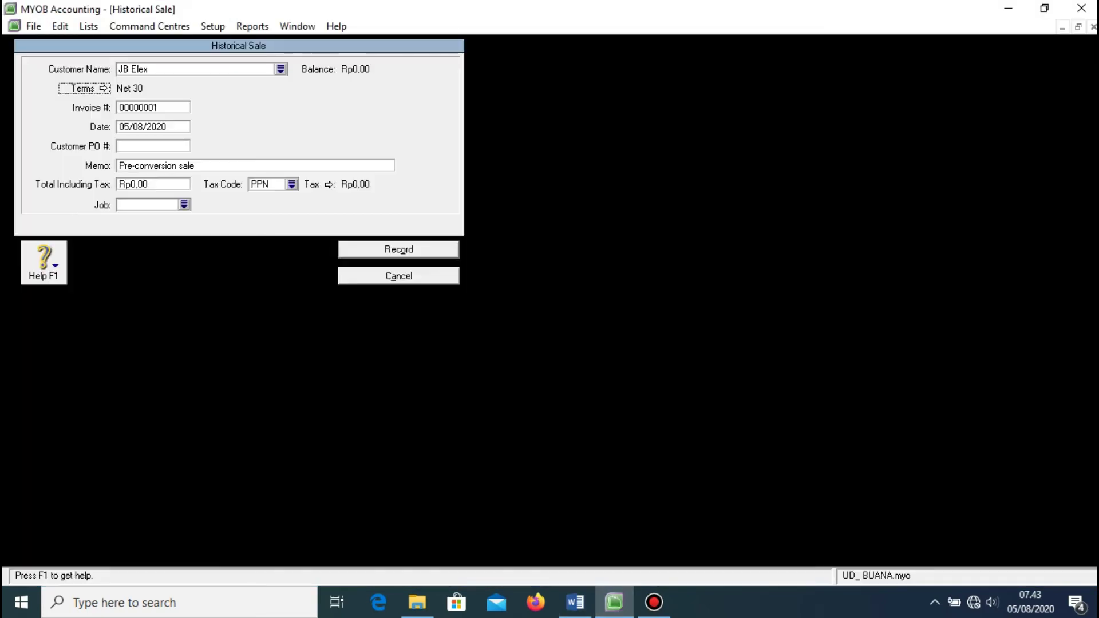
left_click(103, 89)
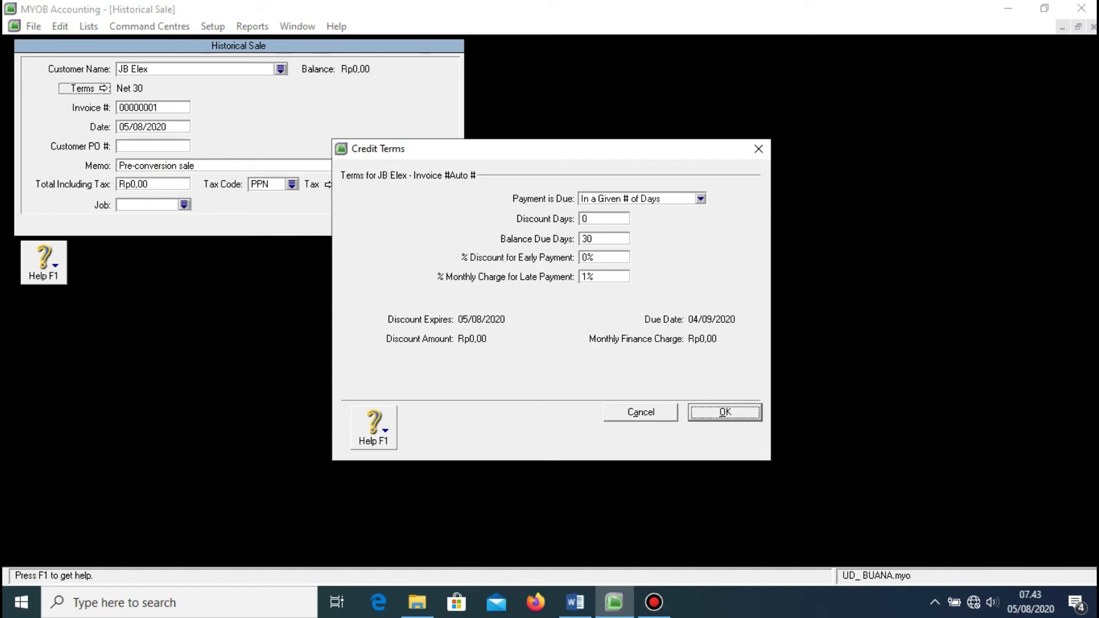
key("Return")
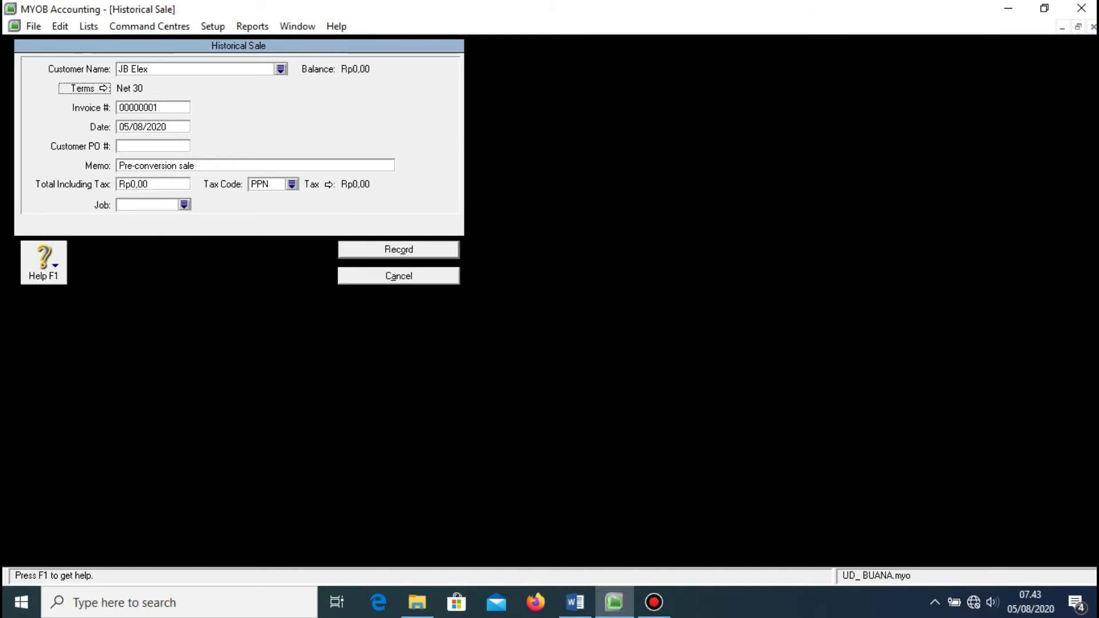
- Copy JB Elex's invoice number F-11/12 from the Word receivables table into the historical sale's invoice number
key("Tab")
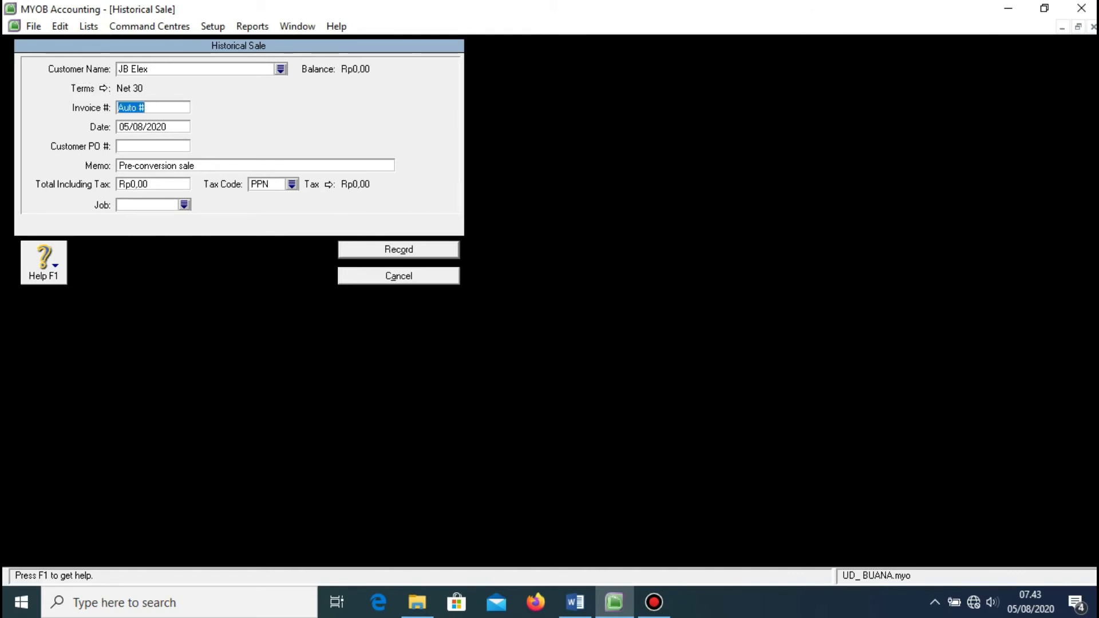
left_click(576, 602)
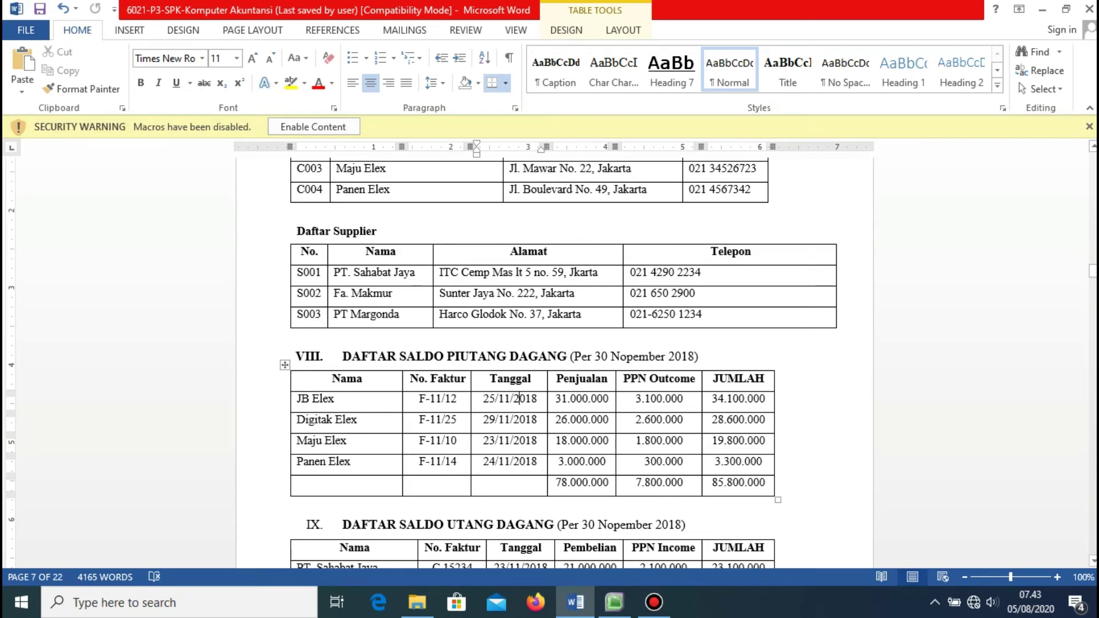
left_click_drag(419, 399, 458, 399)
key("super+c")
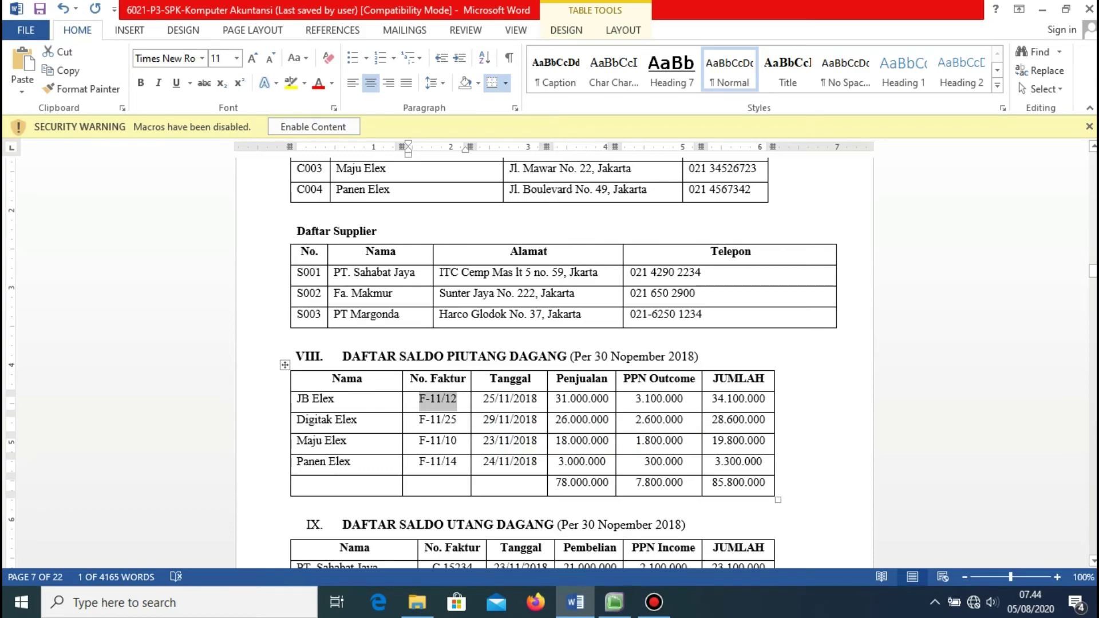
left_click(614, 603)
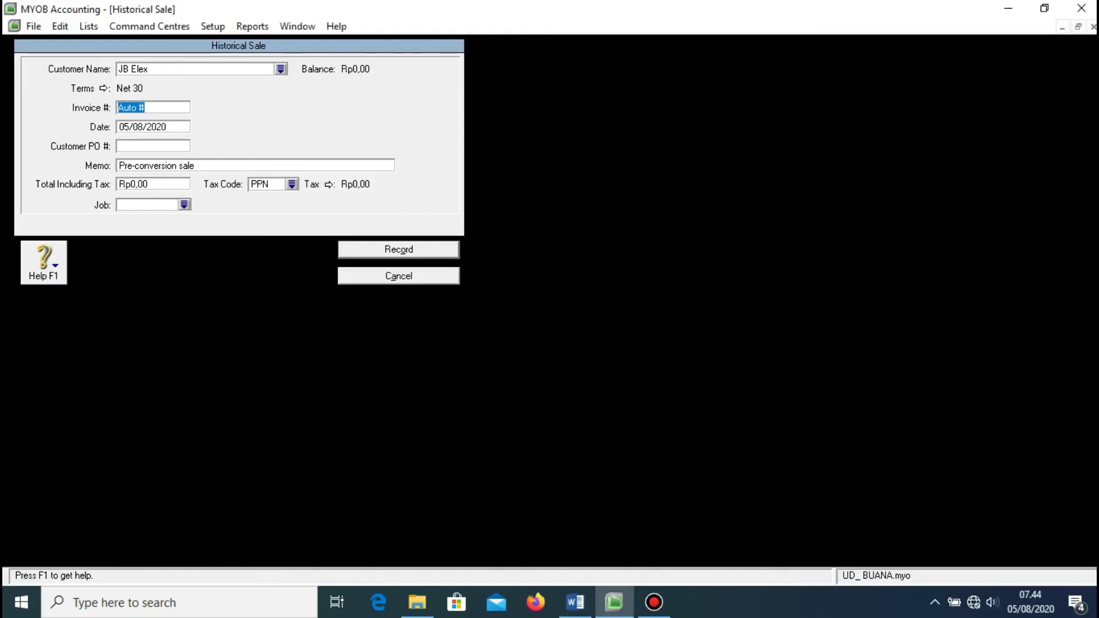
right_click(166, 109)
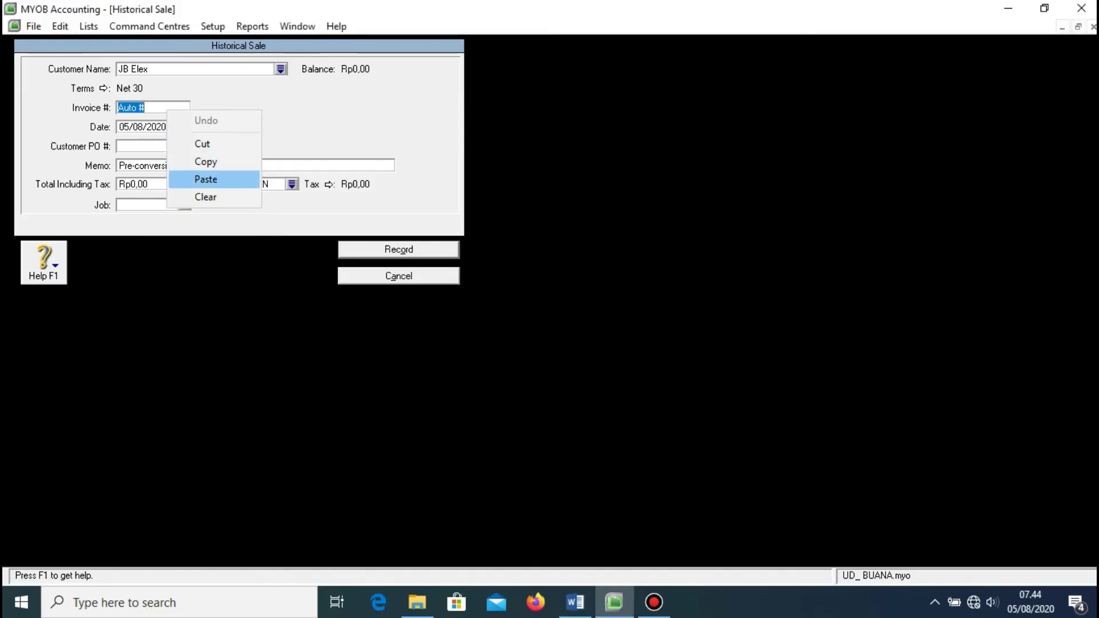
left_click(212, 180)
key("Tab")
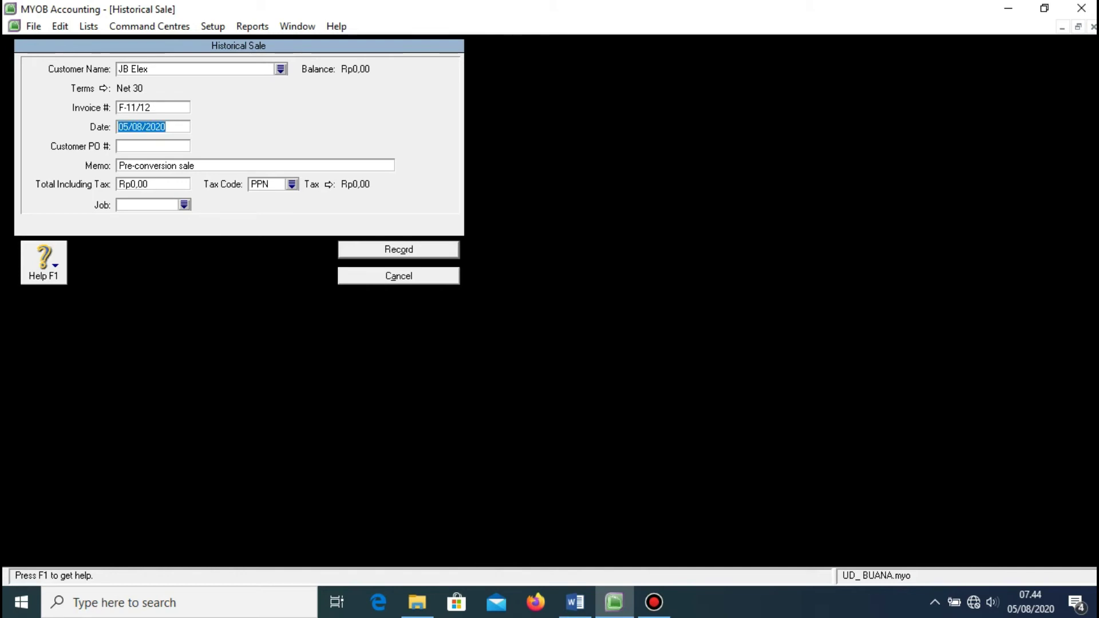
- Copy JB Elex's invoice date 25/11/2018 from the Word receivables table into the historical sale's date
left_click(575, 603)
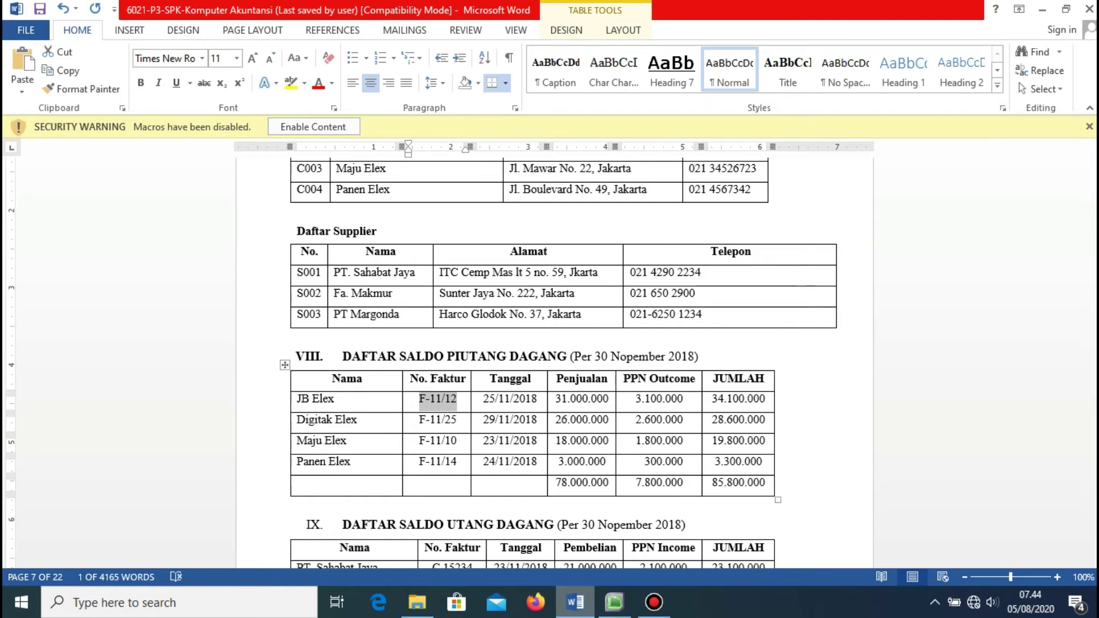
key("Tab")
key("super+c")
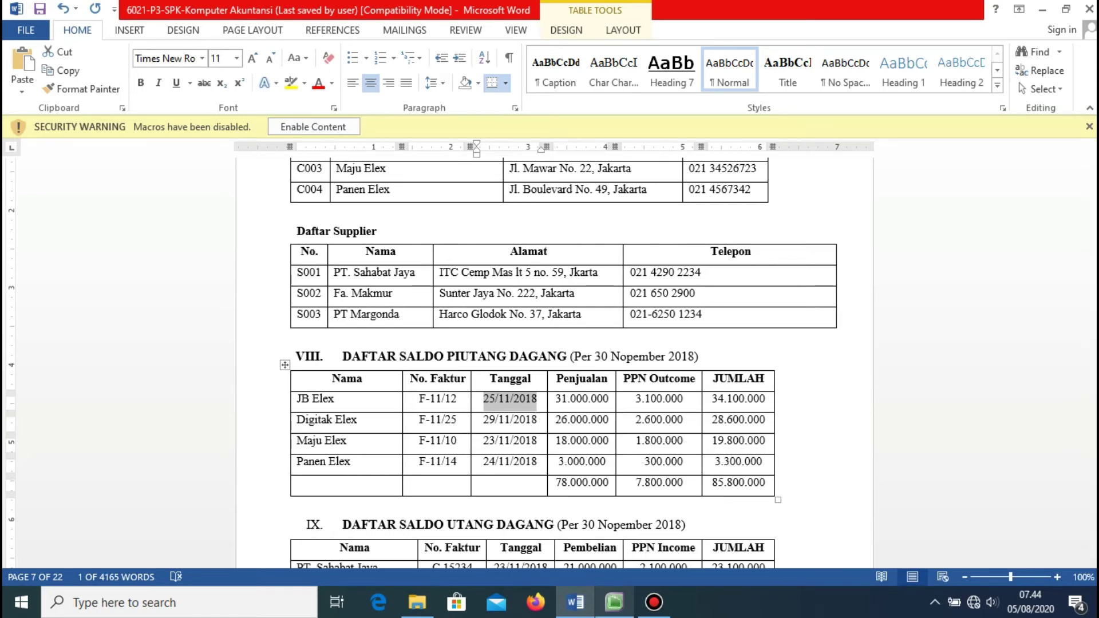
key("alt+Tab")
right_click(169, 127)
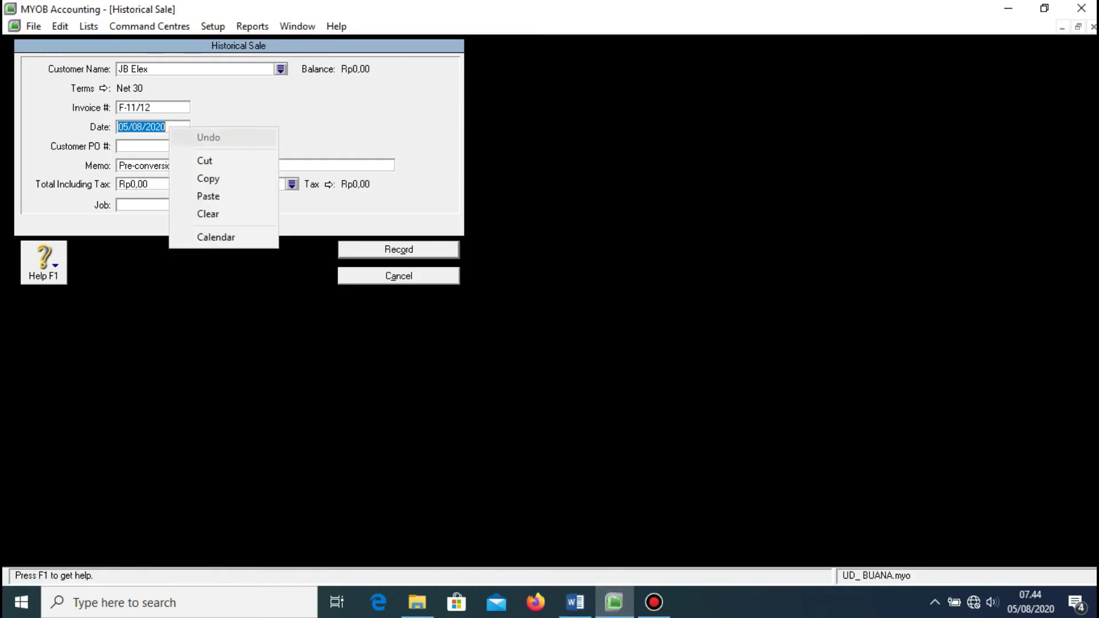
left_click(207, 196)
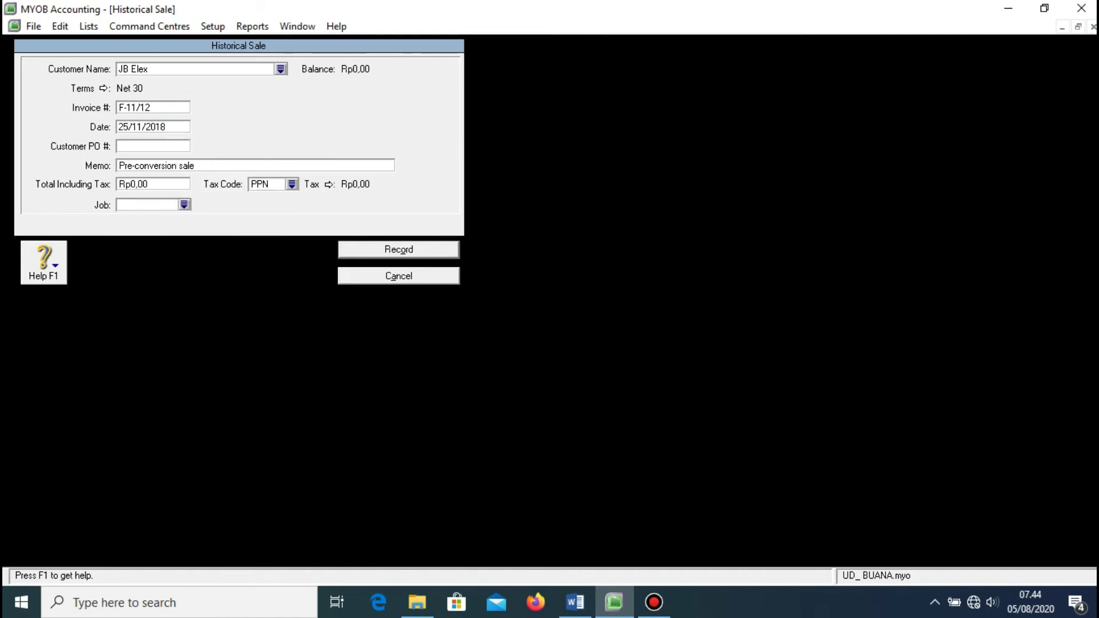
- Check JB Elex's sale, PPN and total amounts in the receivable balances table in Word
key("Tab")
key("shift+Tab")
key("Tab")
key("Tab")
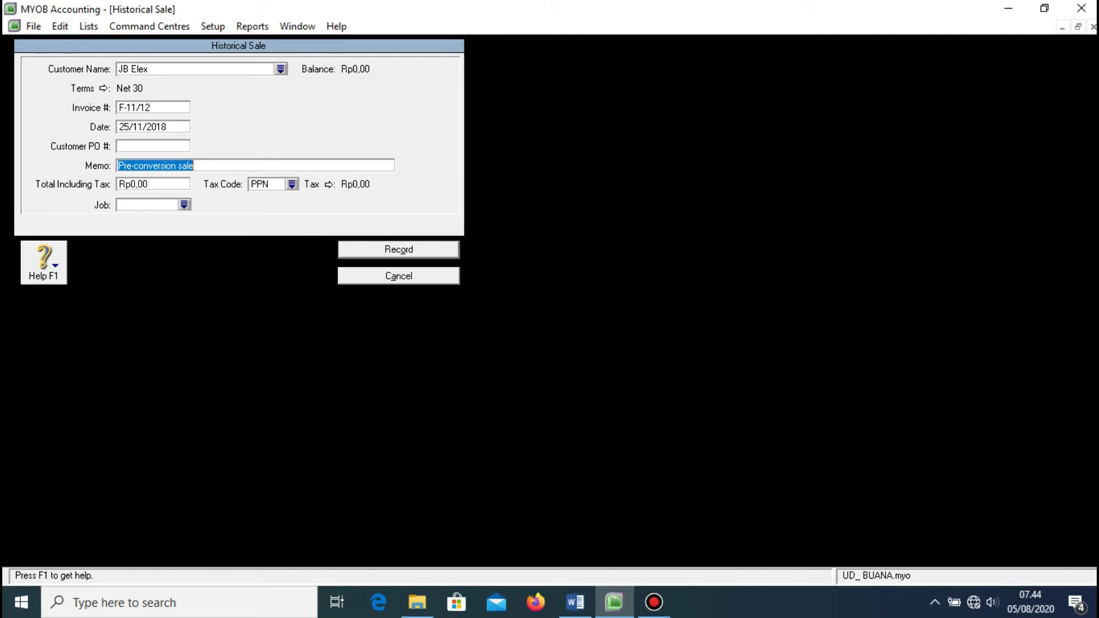
key("Tab")
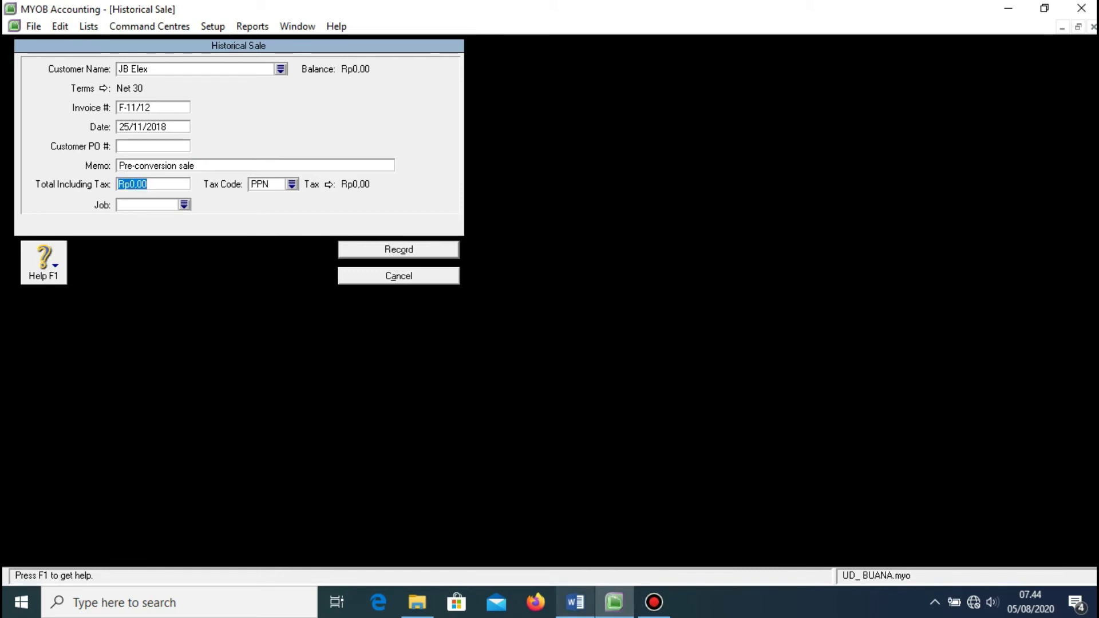
left_click(575, 602)
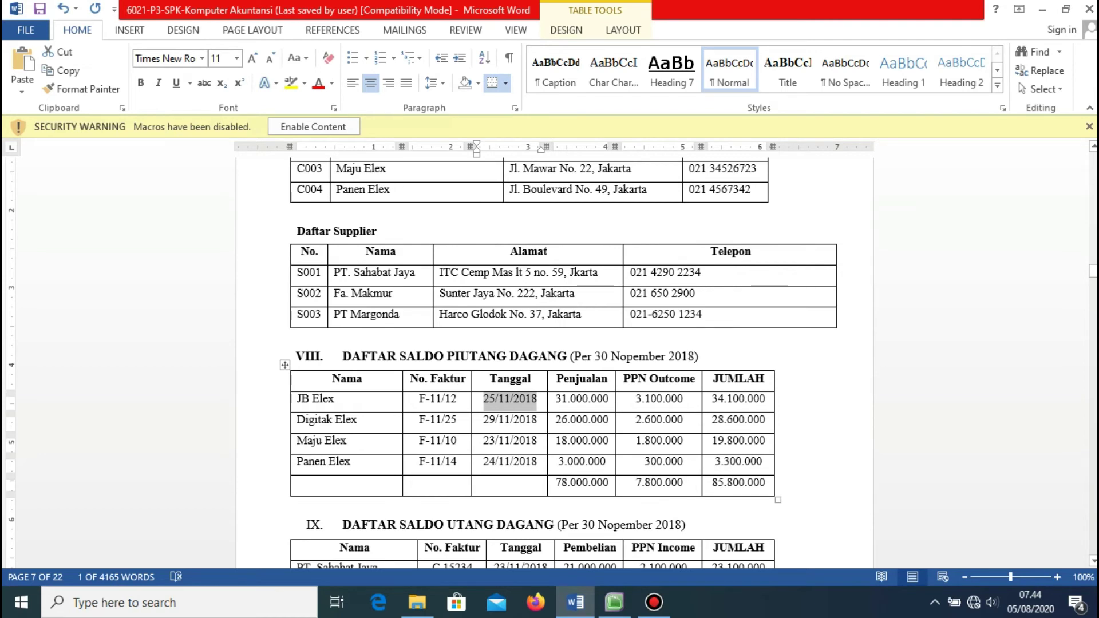
left_click(615, 602)
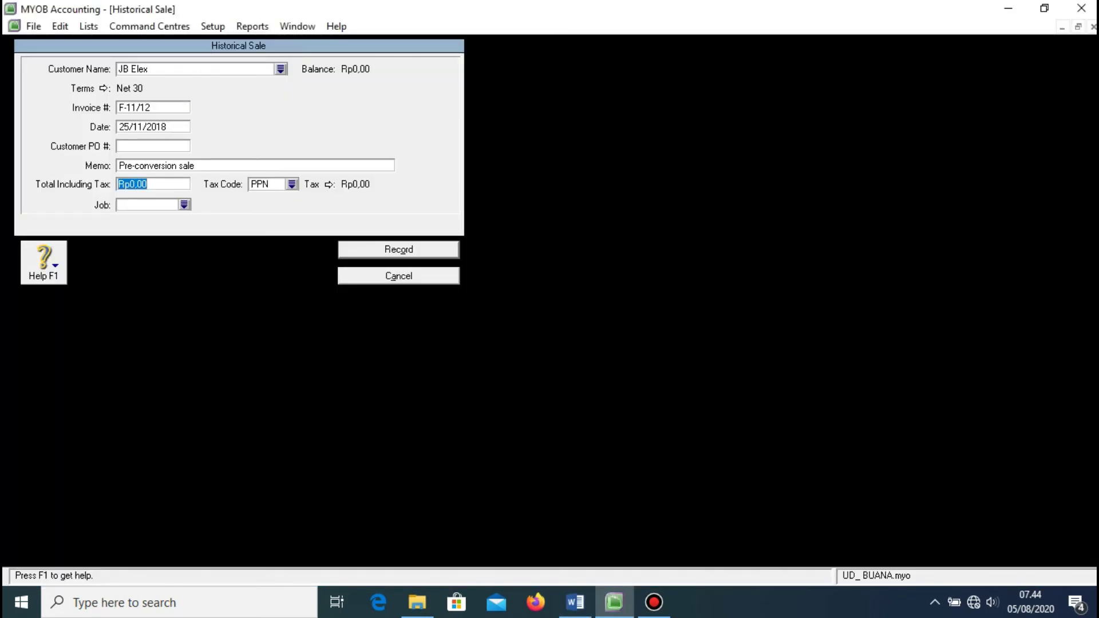
left_click(575, 602)
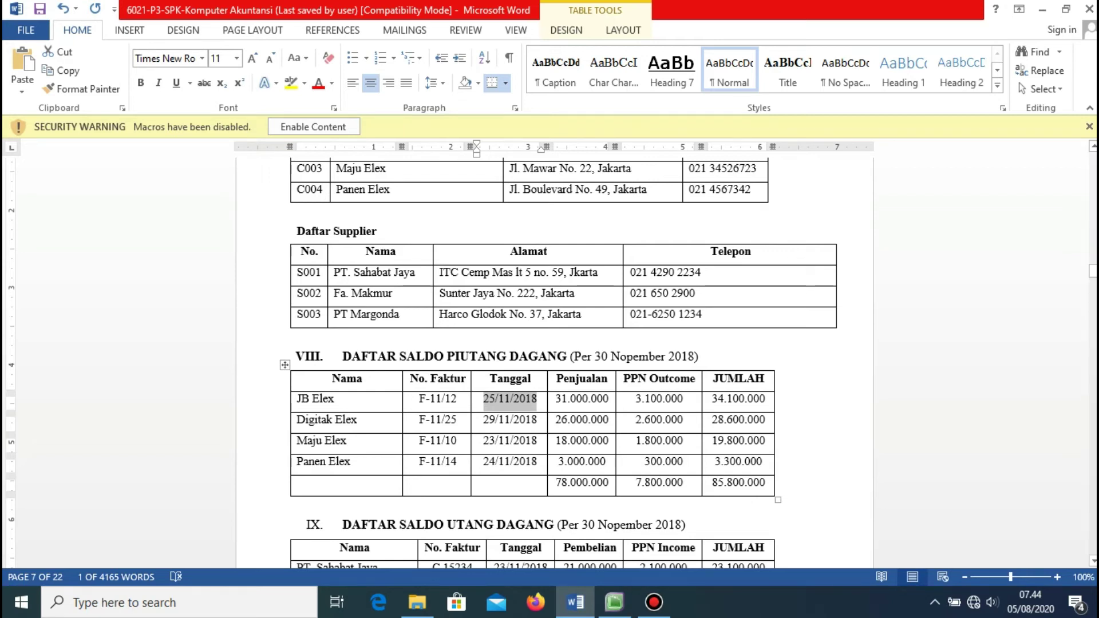
left_click(571, 400)
left_click(663, 399)
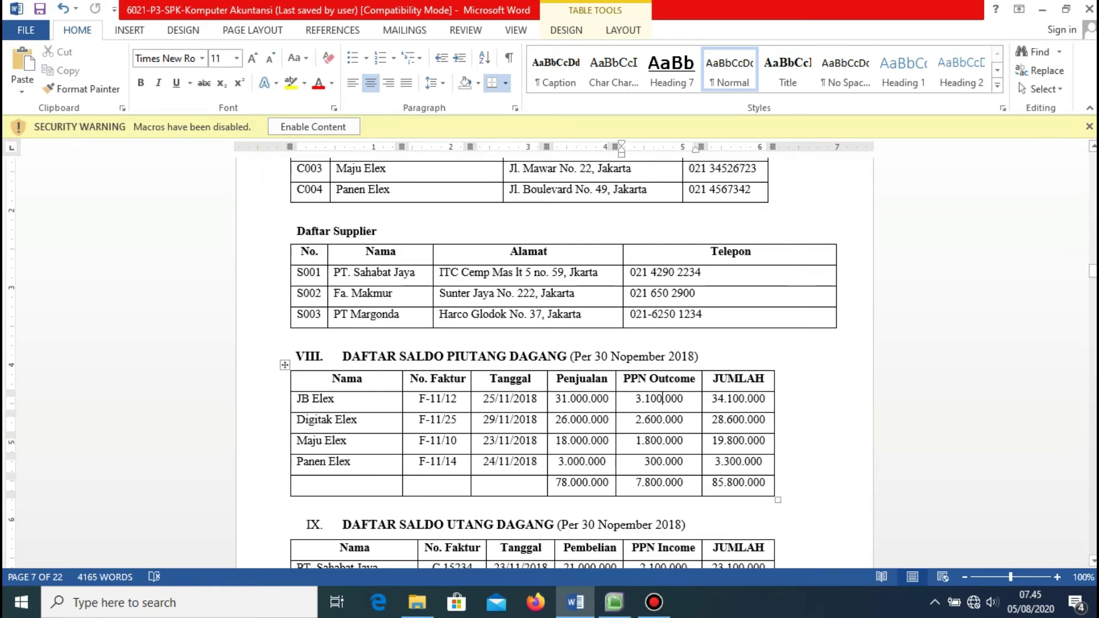
left_click(744, 399)
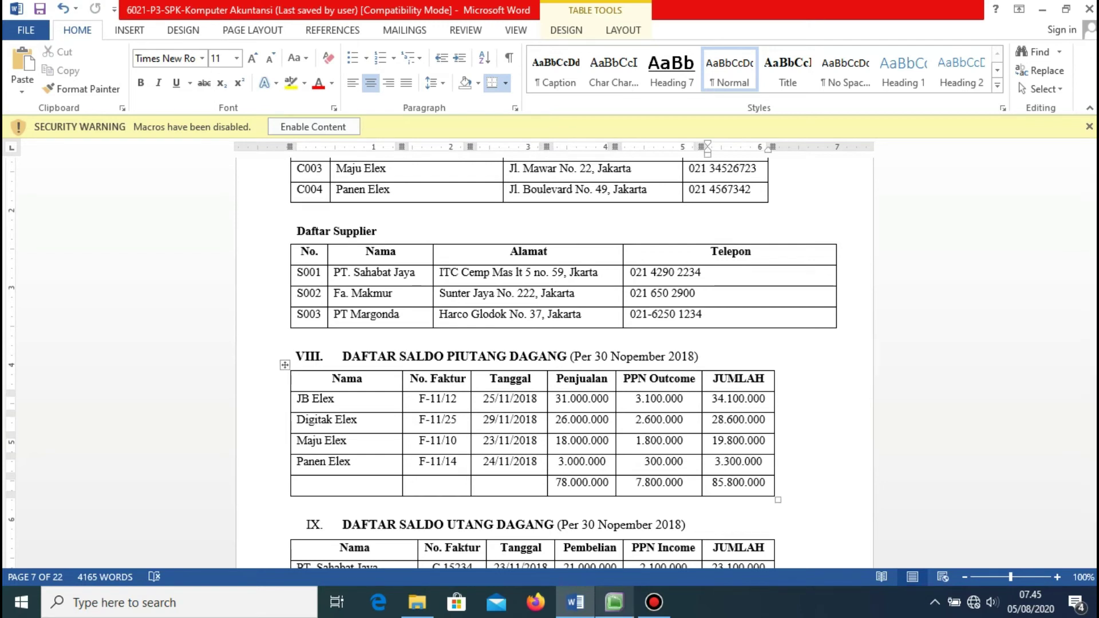
- Return to MYOB, set JB Elex's total including tax to Rp34.100.000 and record the historical sale
left_click(614, 602)
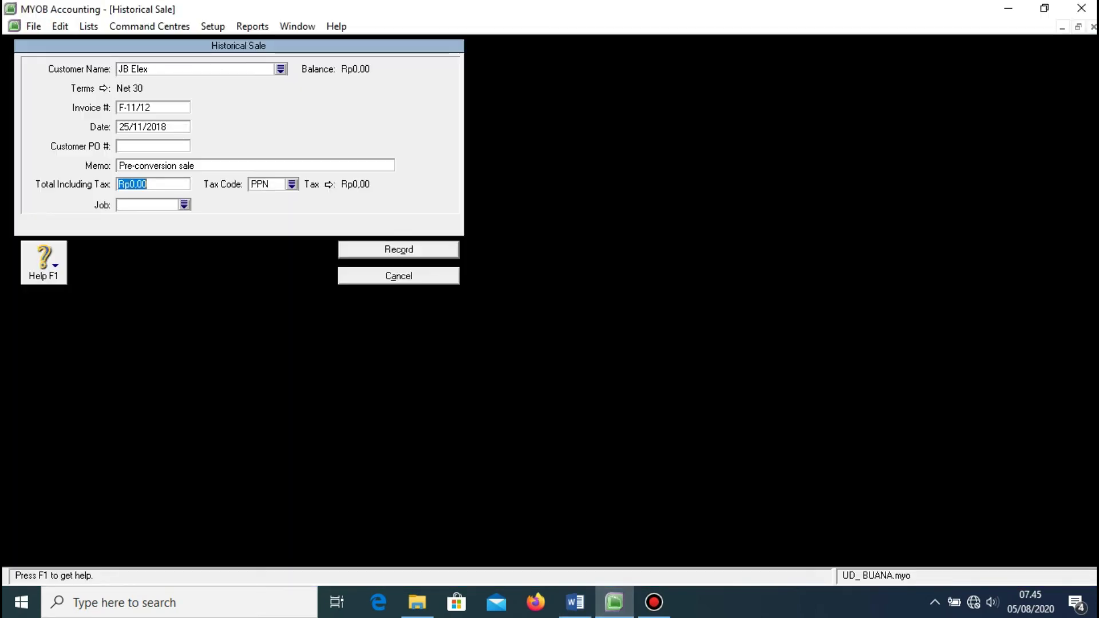
type("341000")
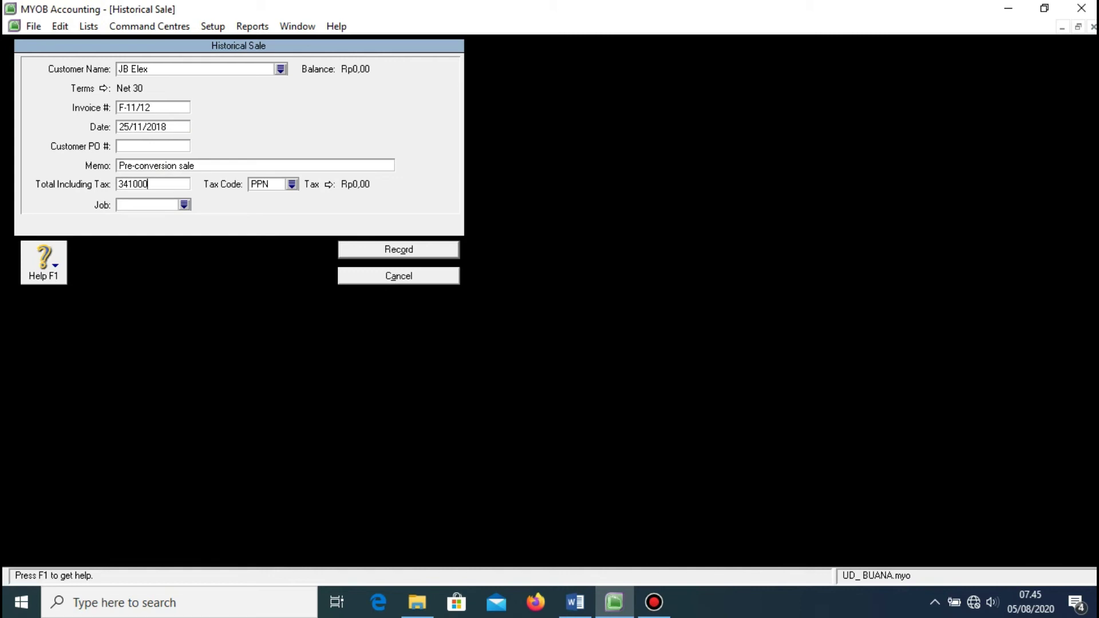
type("00")
key("Tab")
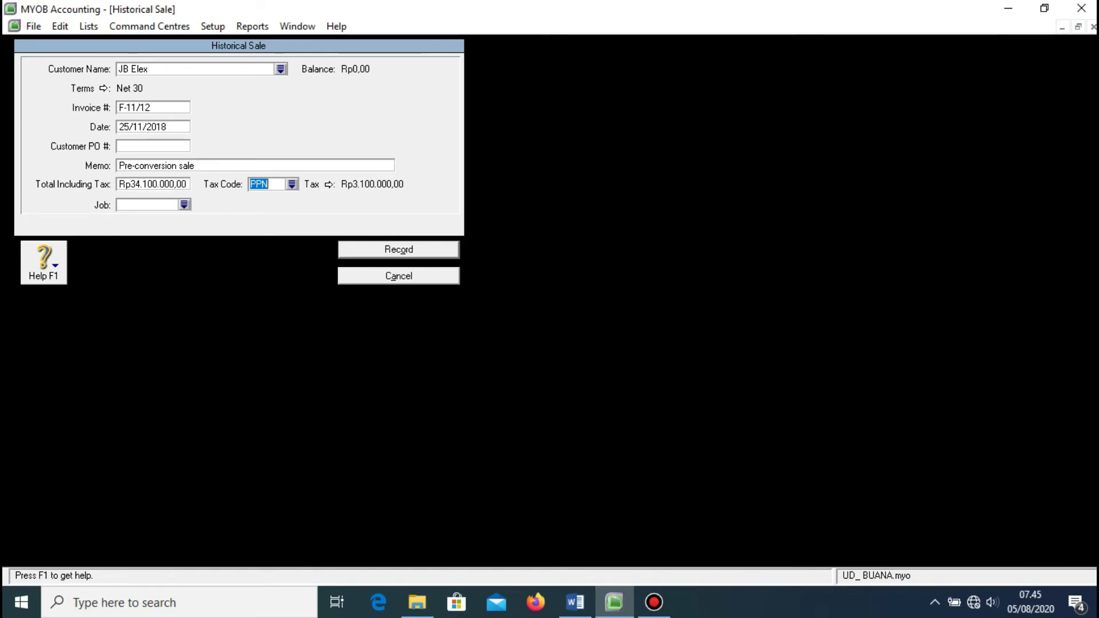
key("Return")
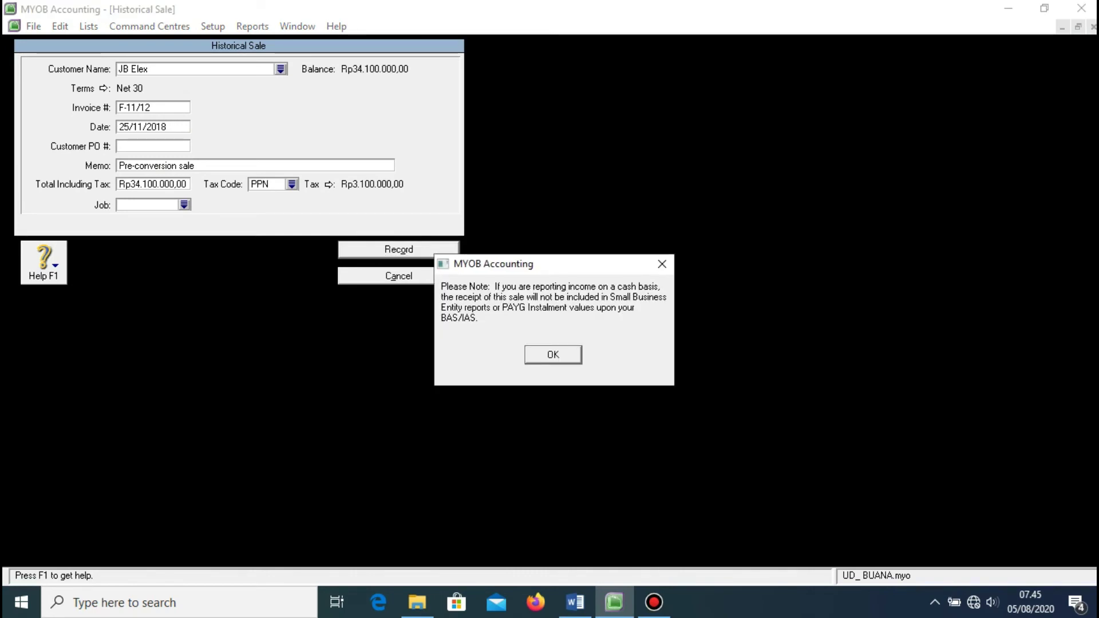
key("Return")
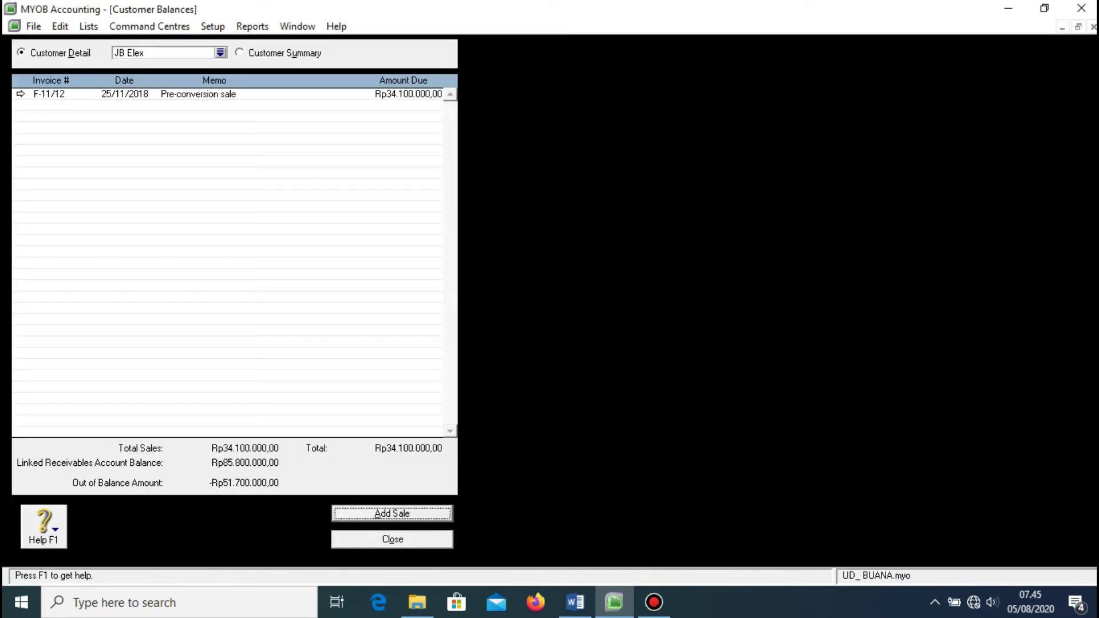
- Add another historical sale and choose Digita Elex (C002) as its customer
key("Return")
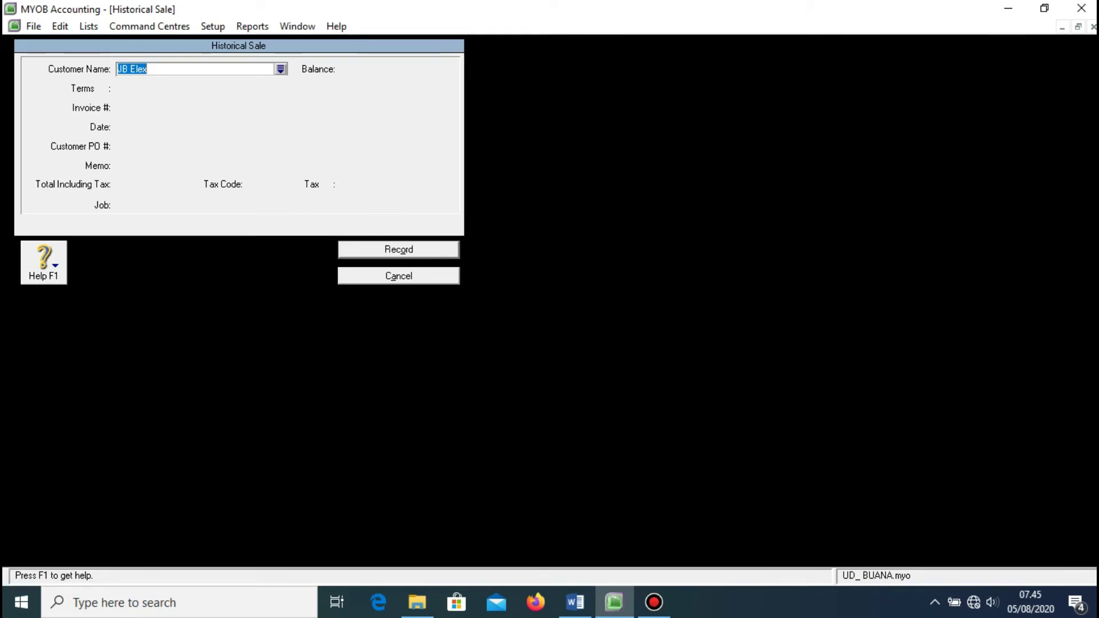
key("Tab")
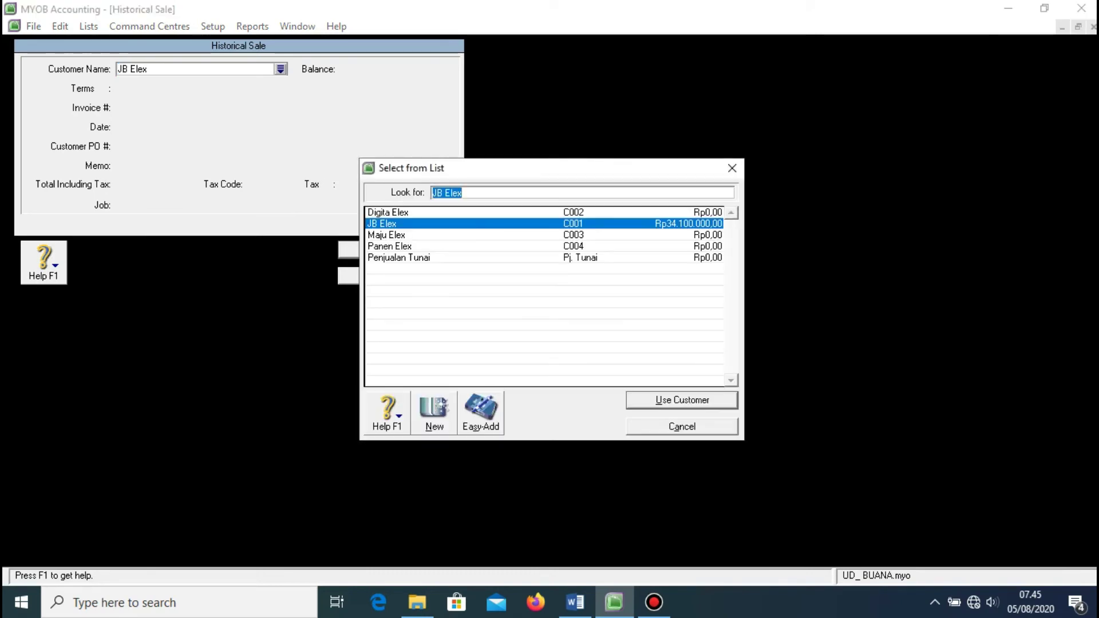
key("alt+Tab")
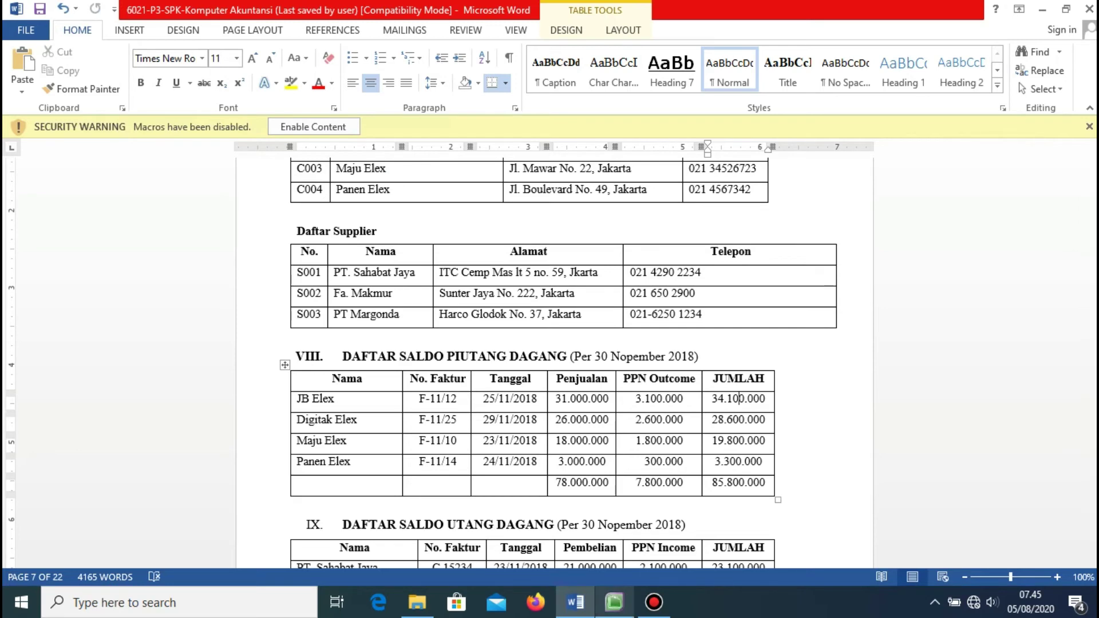
key("alt+Tab")
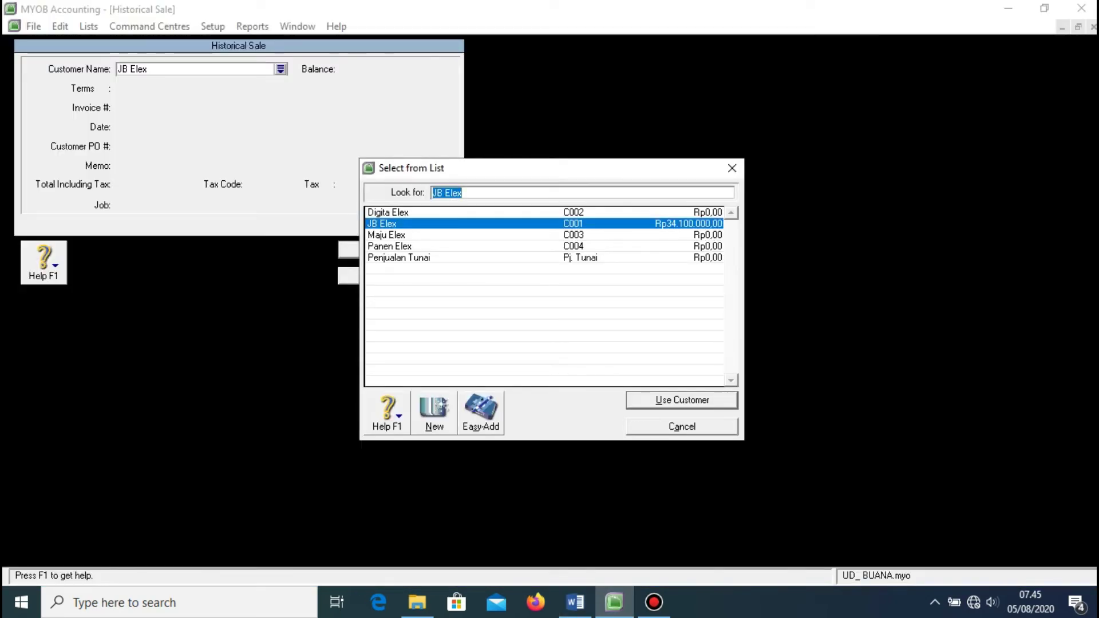
key("Up")
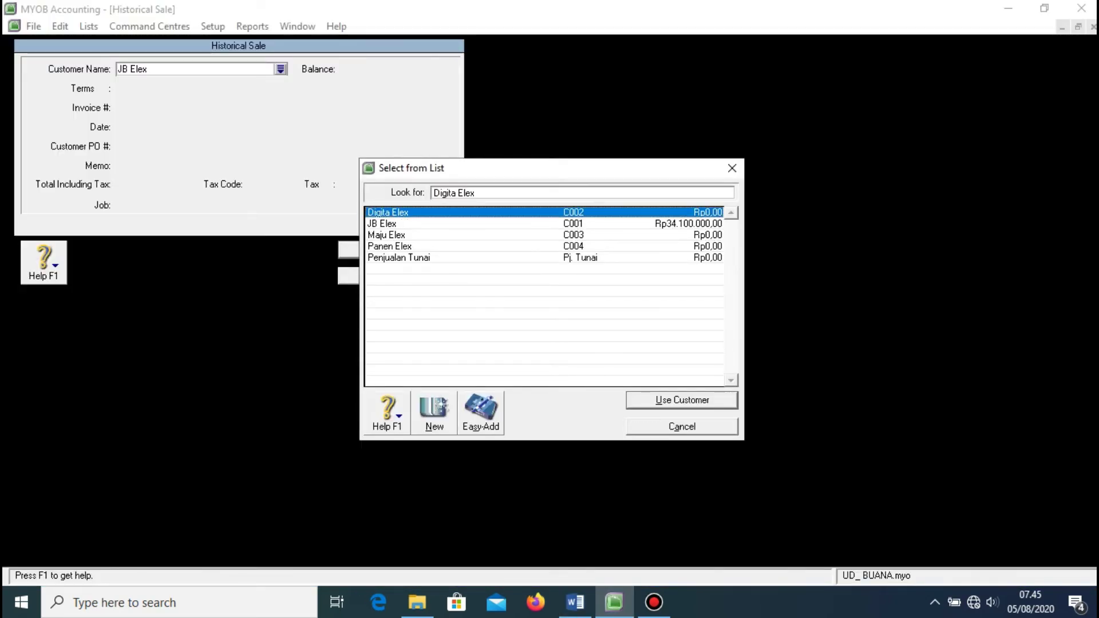
key("Return")
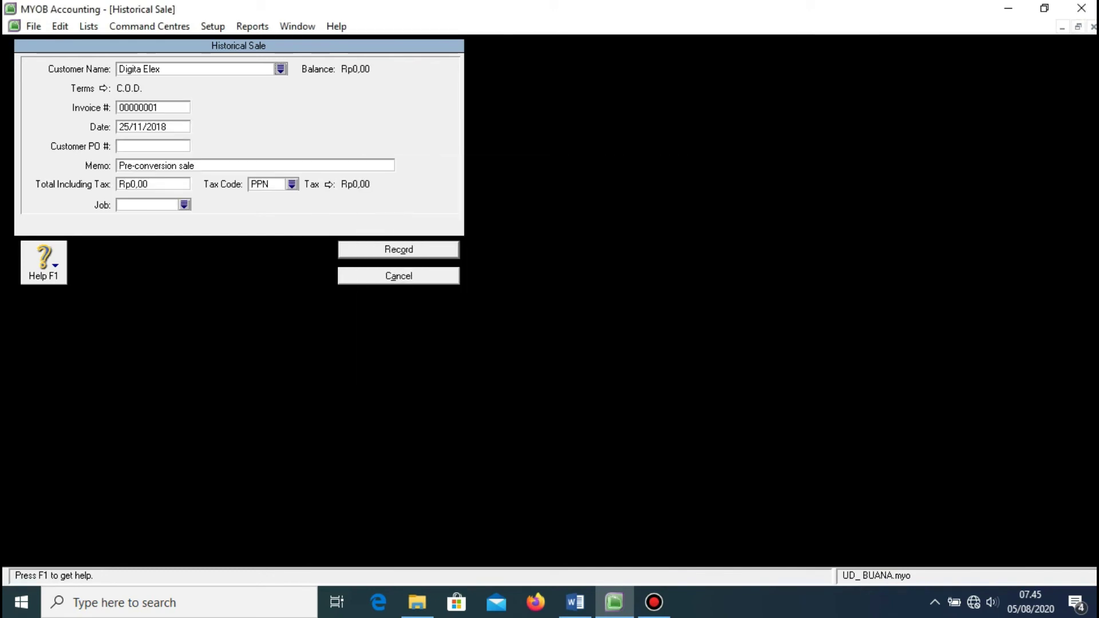
- Set the credit terms of Digita Elex's sale to In a Given # of Days with 30 balance due days
left_click(103, 88)
key("alt+Down")
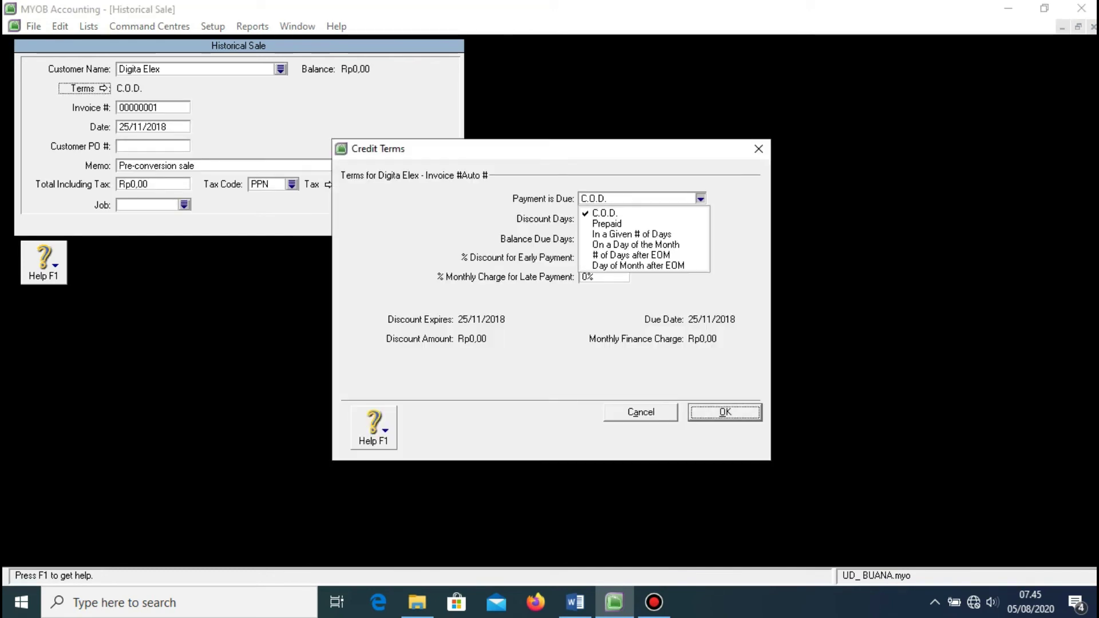
key("Down")
key("Down")
key("Return")
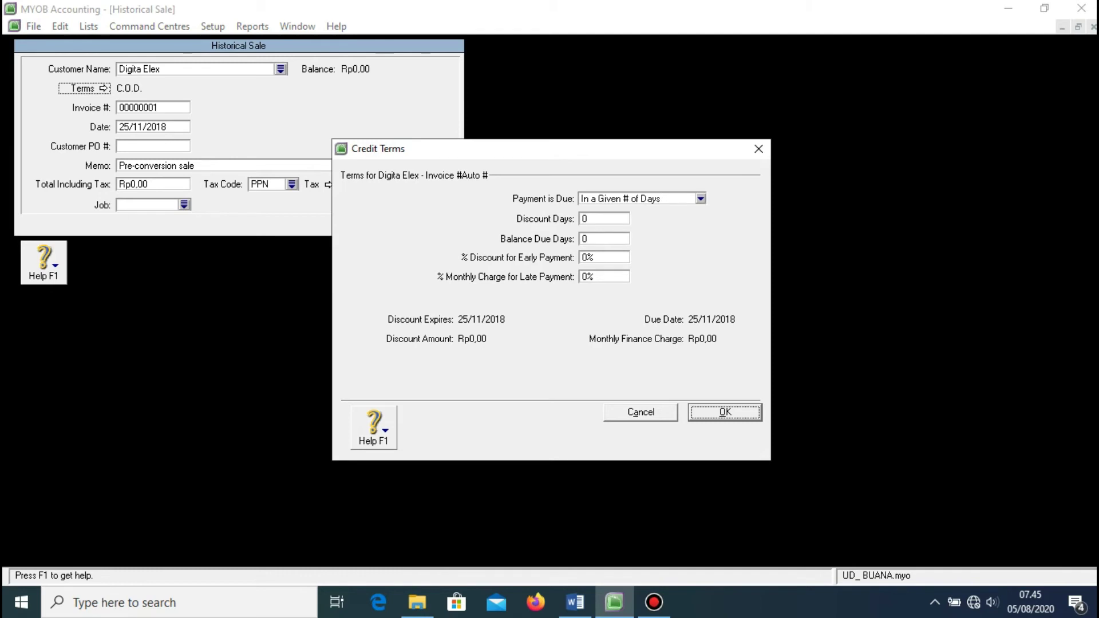
key("Tab")
key("Tab")
type("30")
key("Tab")
type("1")
key("Return")
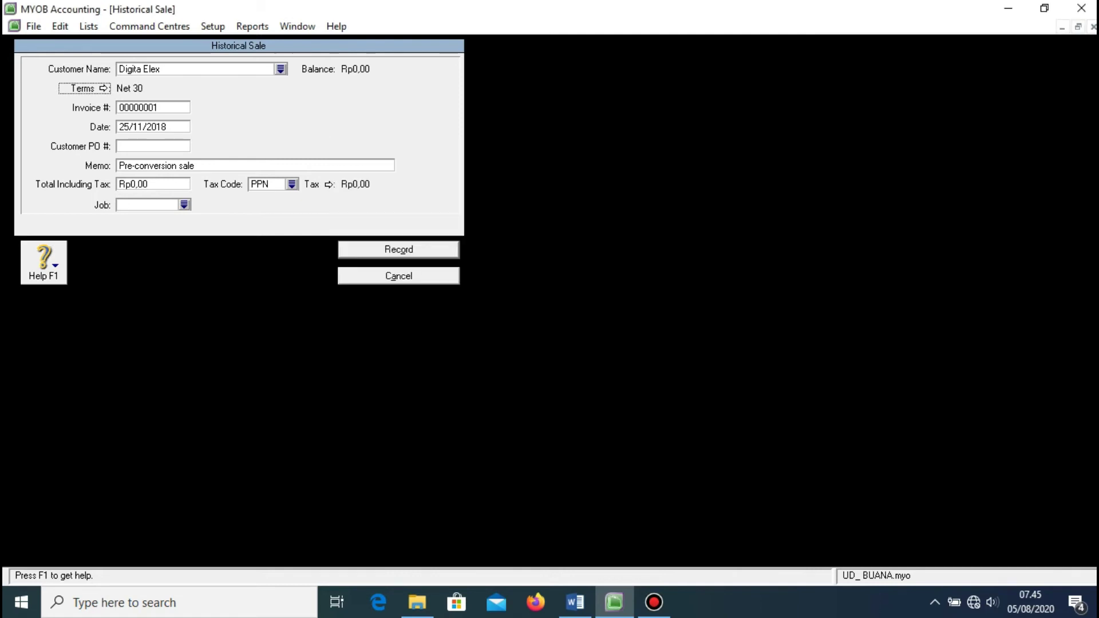
- Copy Digita Elex's invoice number F-11/25 from the Word receivables table into the historical sale's invoice number
key("Tab")
key("alt+Tab")
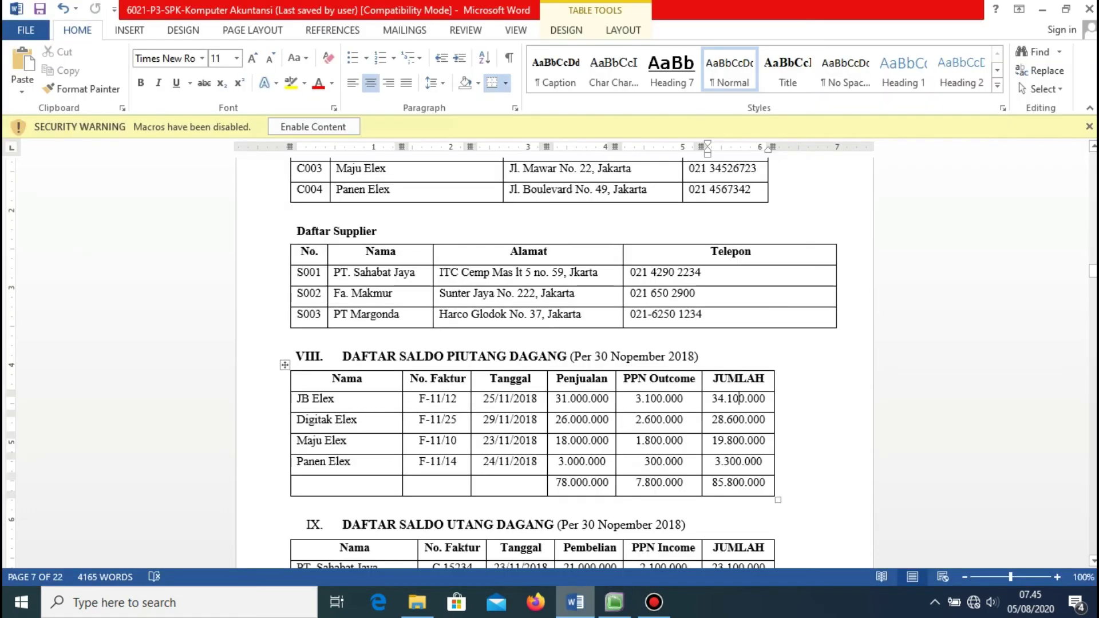
left_click_drag(420, 419, 457, 420)
key("super+c")
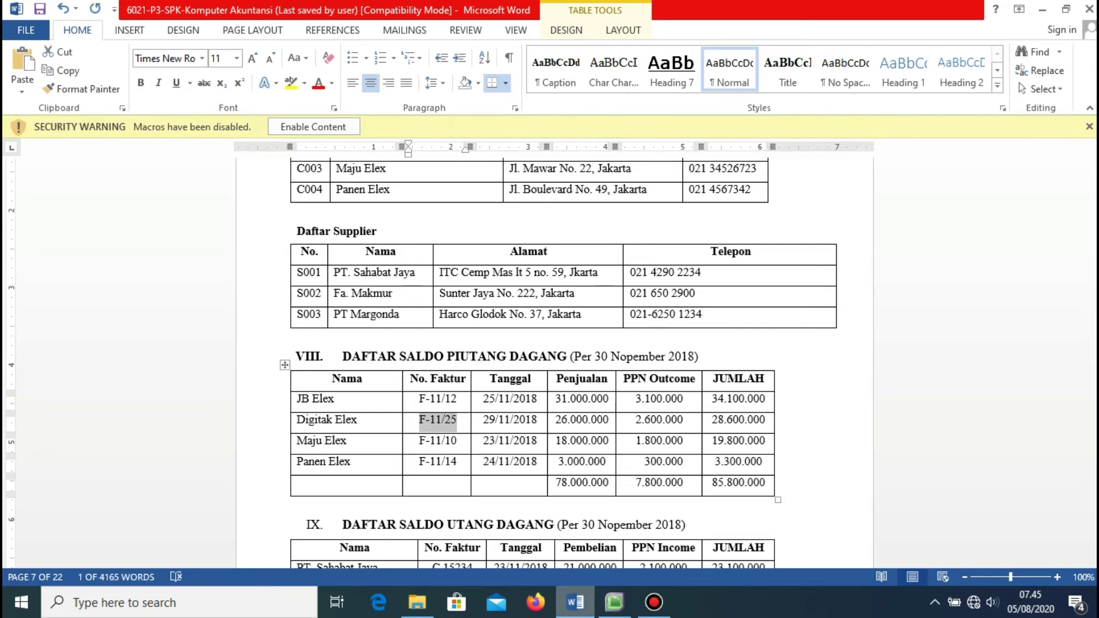
key("alt+Tab")
right_click(151, 108)
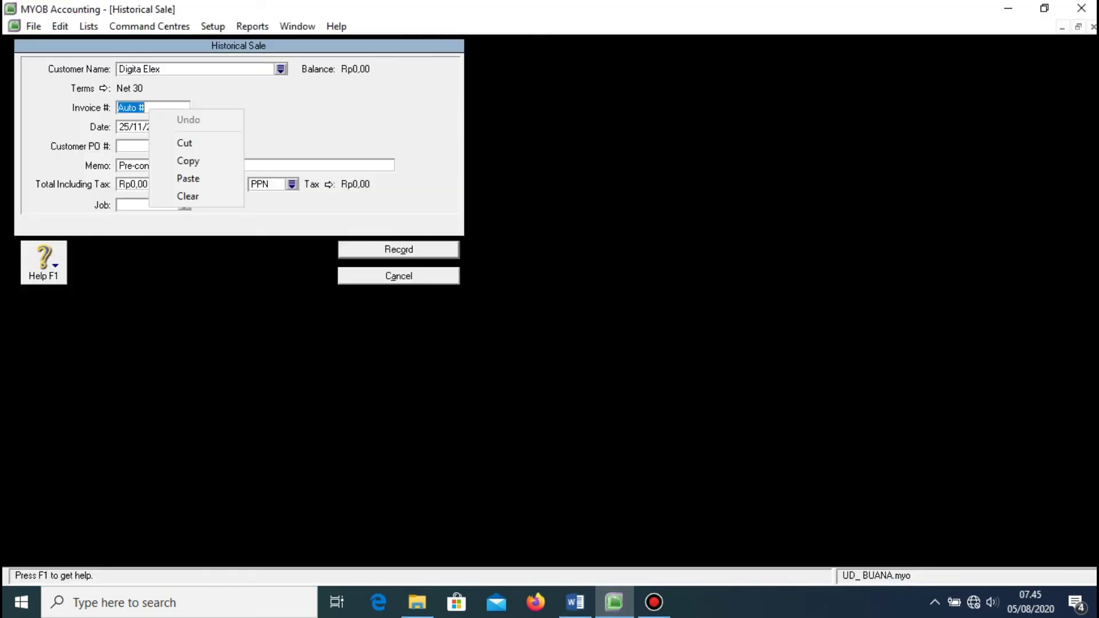
left_click(189, 179)
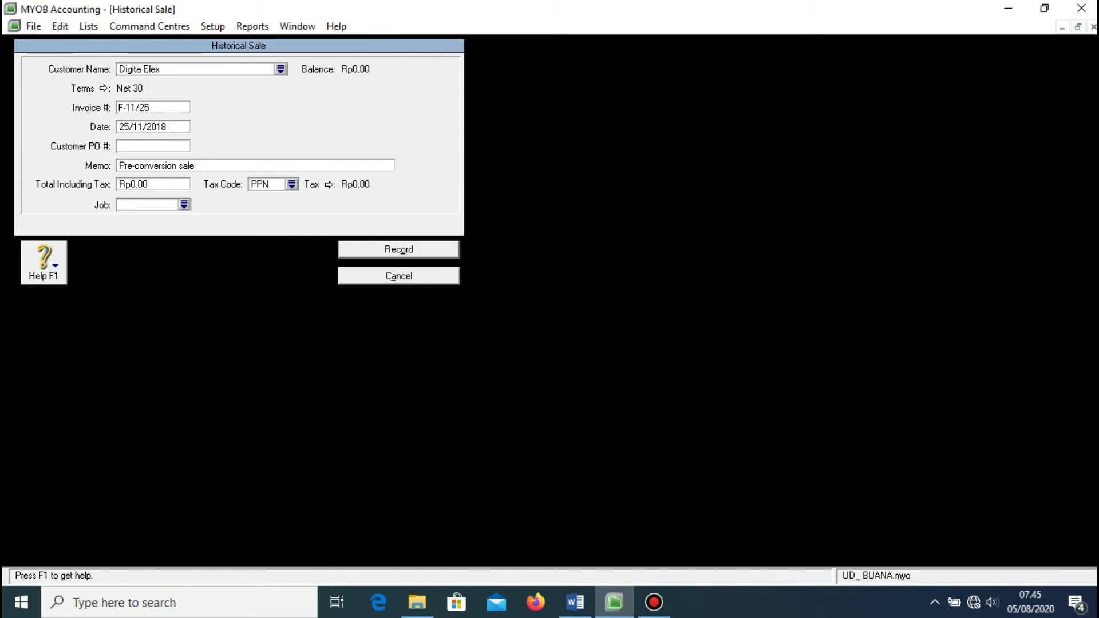
- Copy Digita Elex's invoice date 29/11/2018 from the Word receivables table into the historical sale's date
key("alt+Tab")
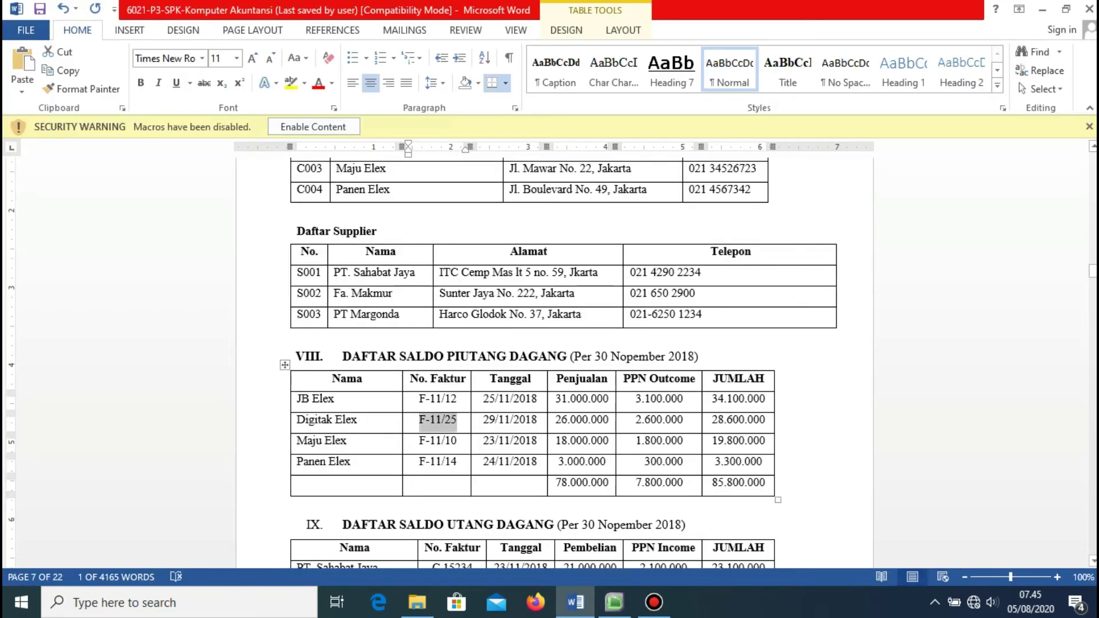
left_click_drag(484, 420, 537, 419)
key("super+c")
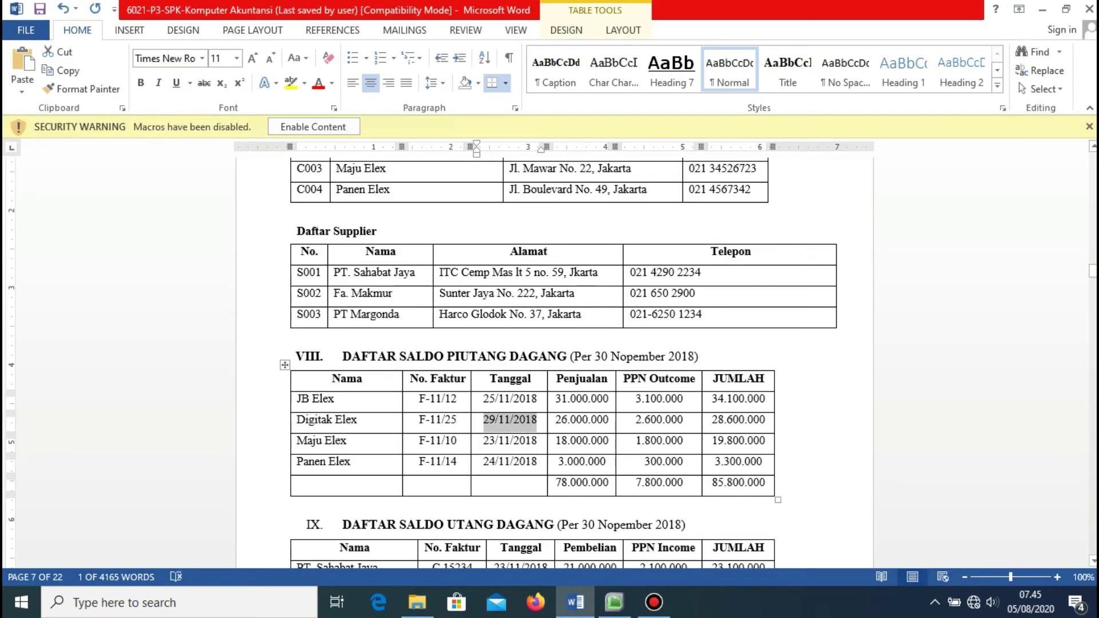
key("alt+Tab")
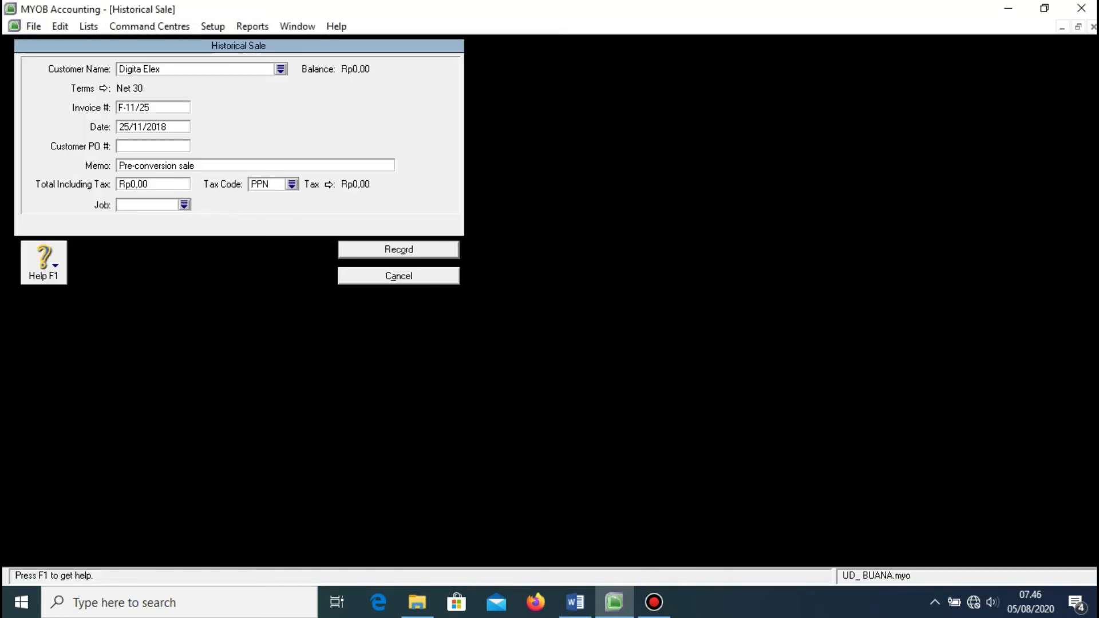
key("Tab")
right_click(151, 125)
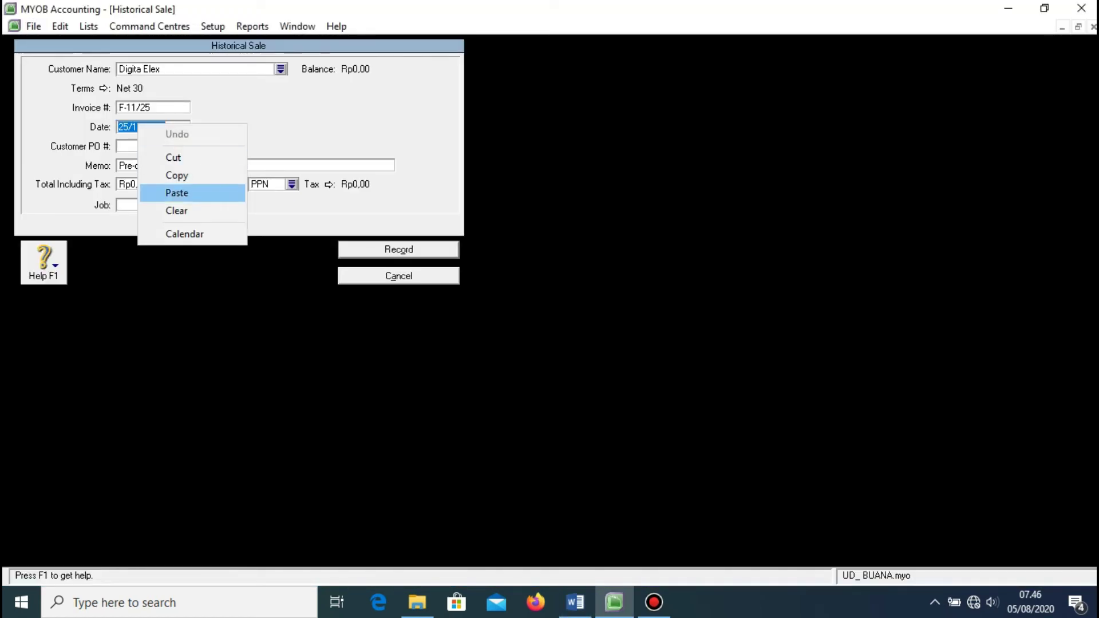
left_click(176, 192)
- Copy Digita Elex's total of 28.600.000 from the Word receivables table into the historical sale's total including tax
key("Tab")
key("Tab")
key("Tab")
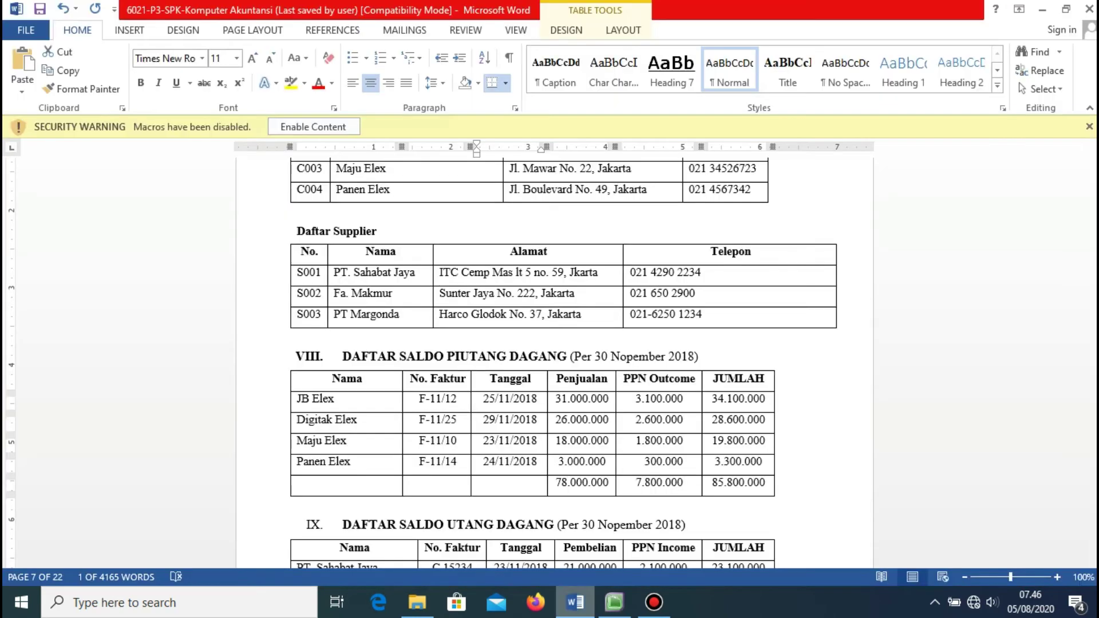
key("alt+Tab")
left_click_drag(712, 420, 765, 420)
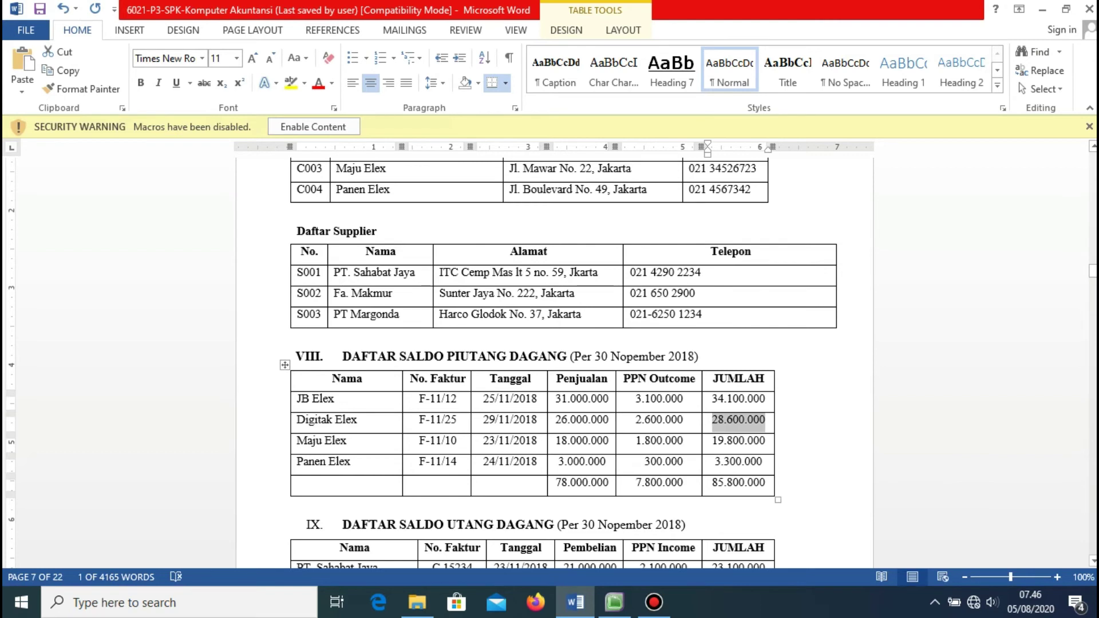
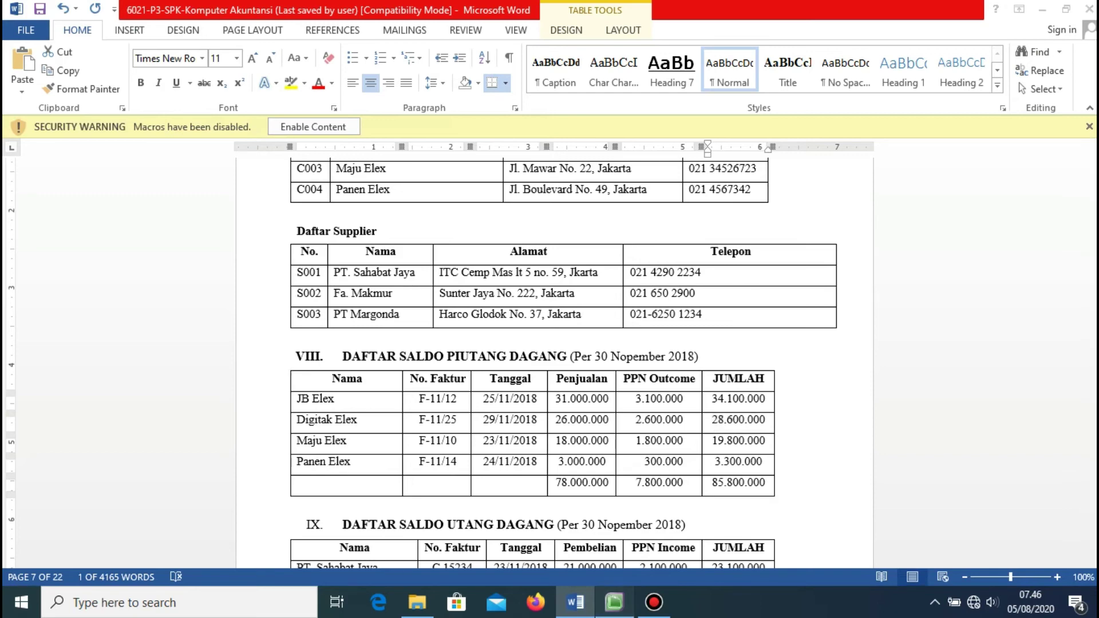
left_click(614, 602)
right_click(152, 184)
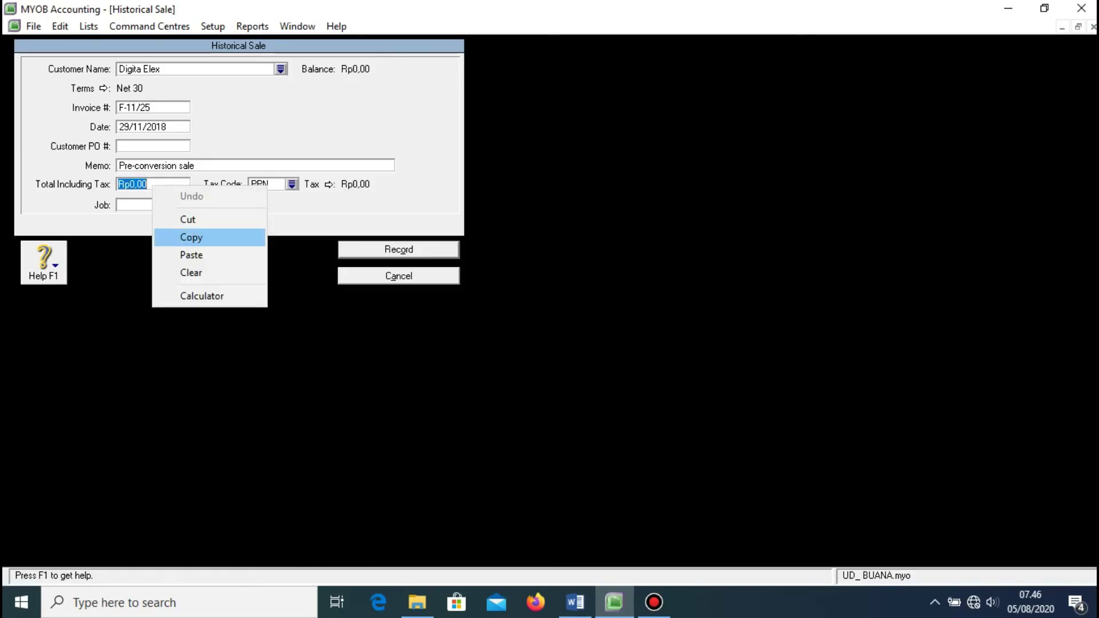
left_click(191, 252)
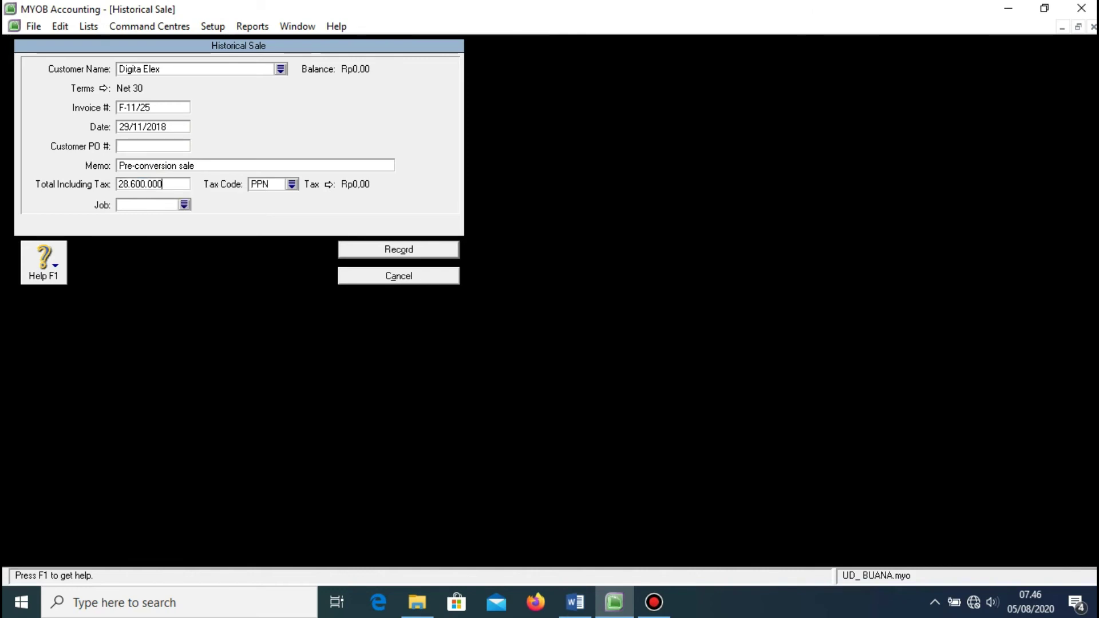
key("Tab")
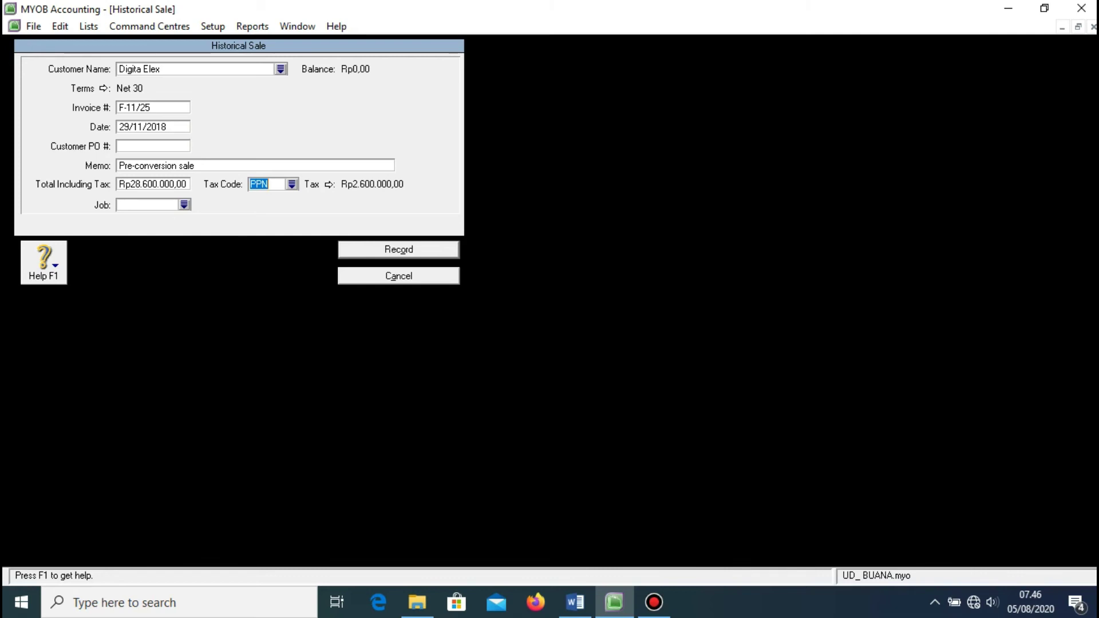
- Check Digita Elex's tax against the Word receivables table and record the historical sale, acknowledging the cash-basis notice
key("alt+Tab")
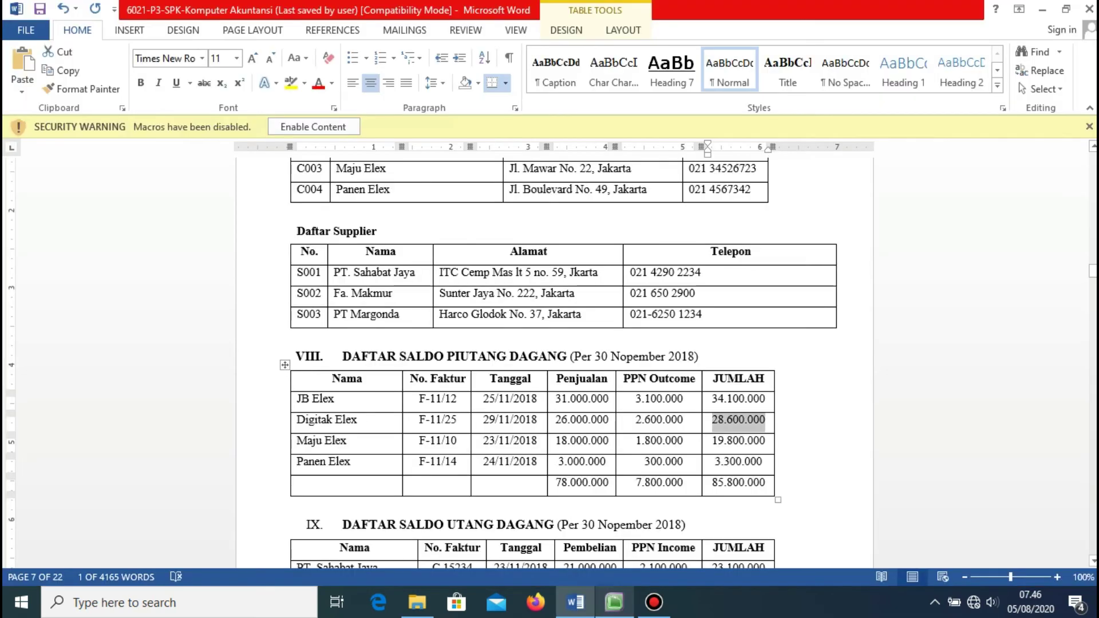
key("alt+Tab")
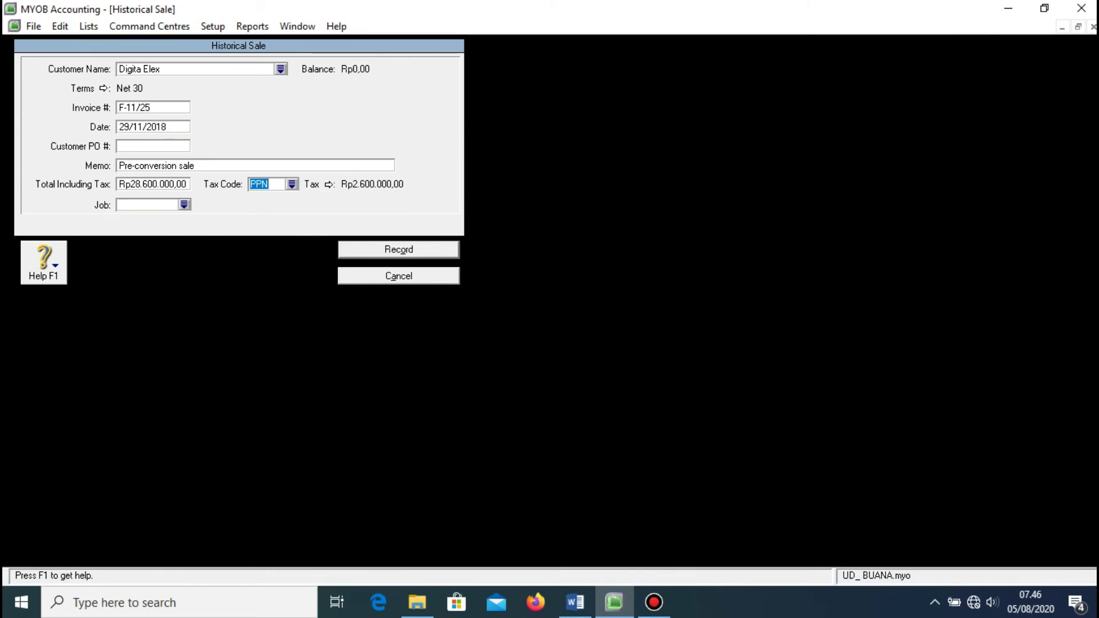
key("Return")
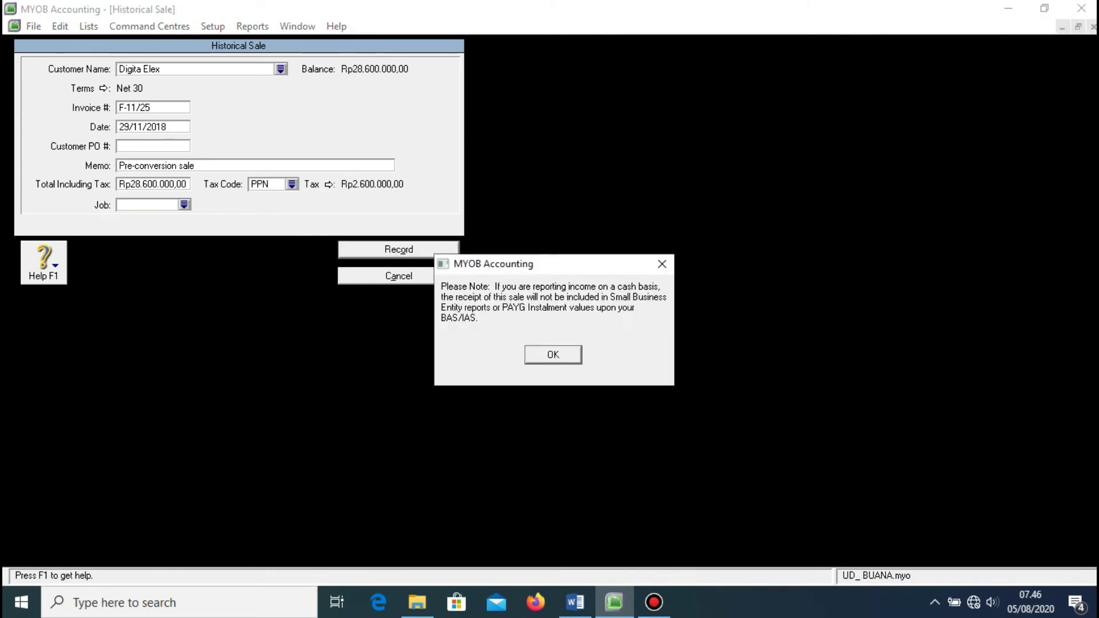
key("Return")
- Add another historical sale and choose Maju Elex as its customer
key("Return")
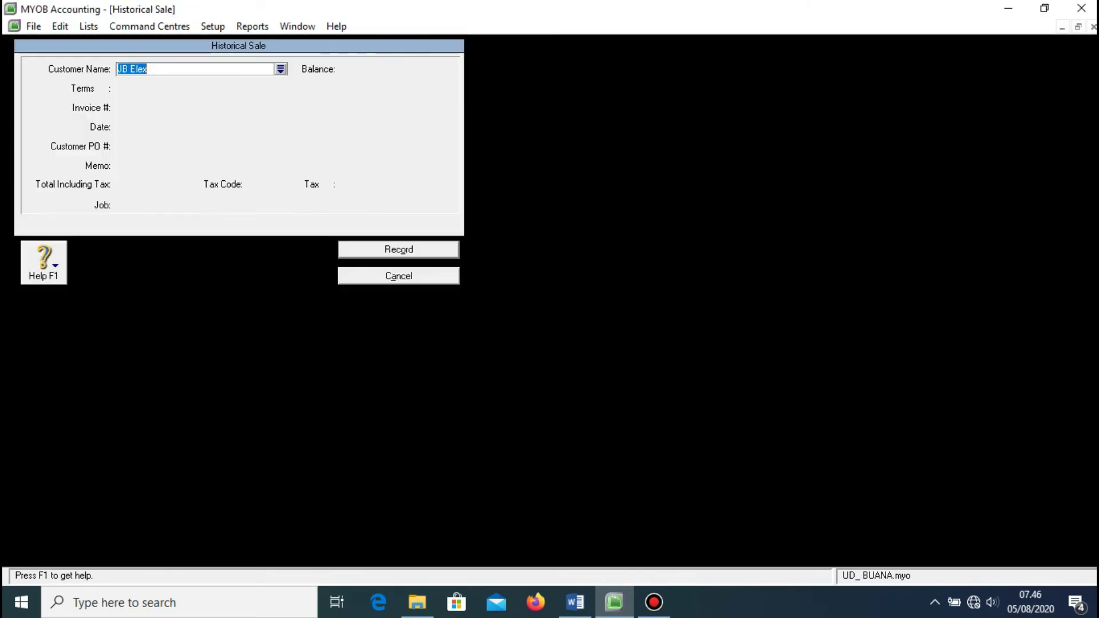
key("Tab")
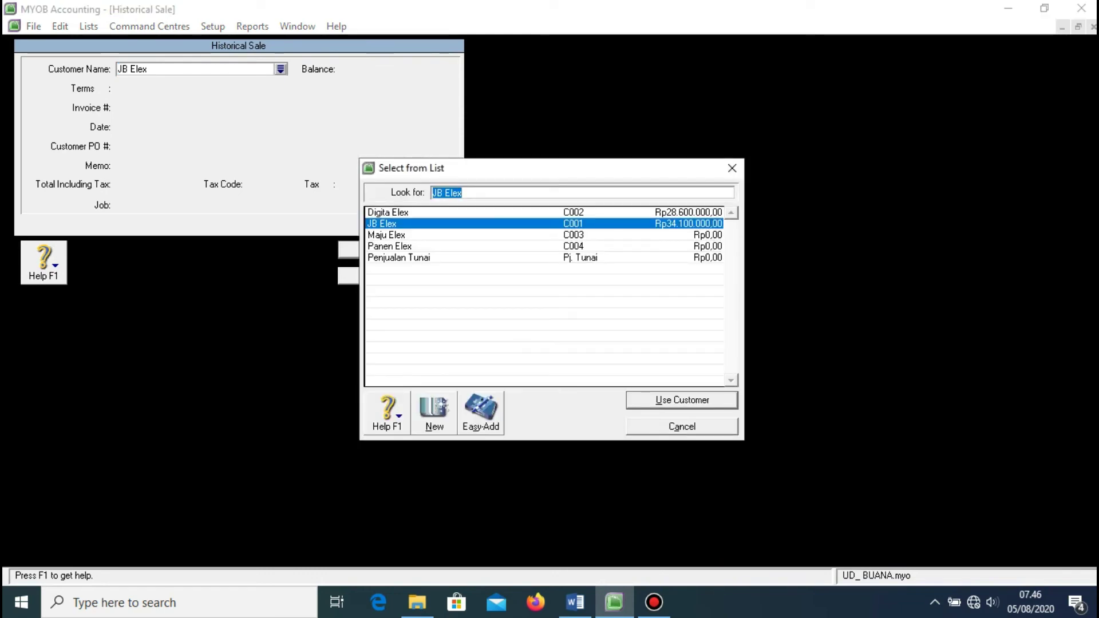
key("Down")
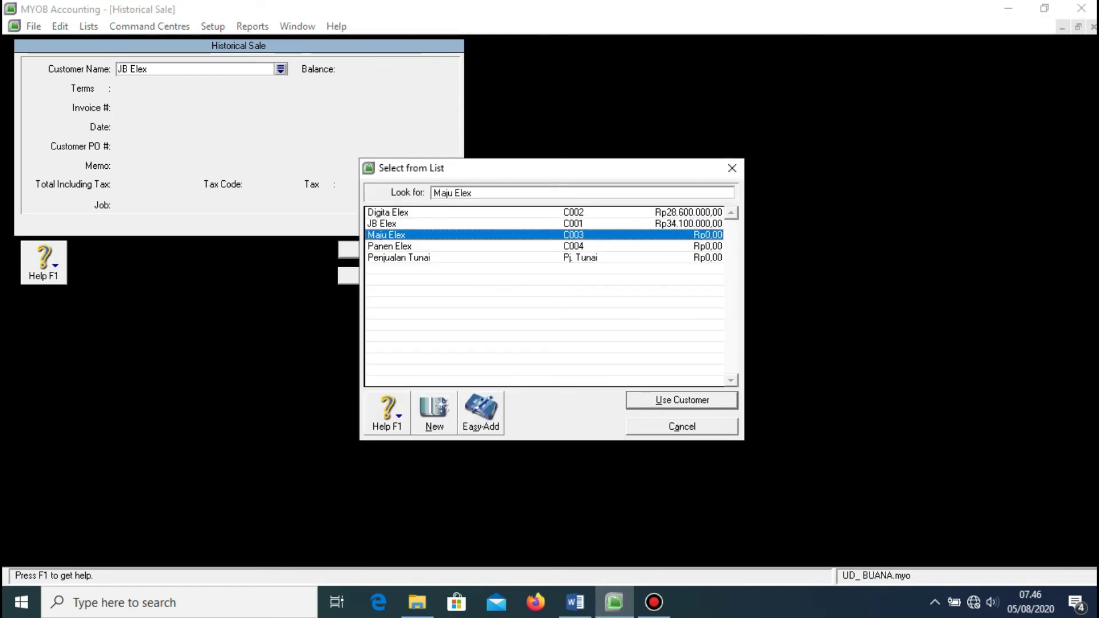
key("Return")
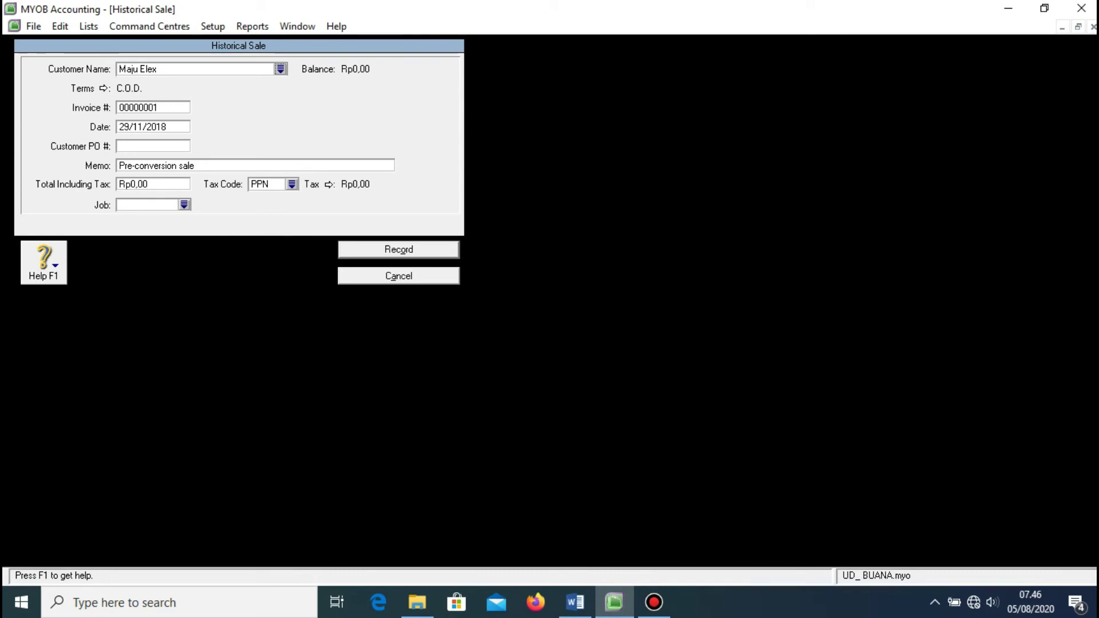
- Set the sale's credit terms to In a Given # of Days with 30 balance due days and a 1% monthly late-payment charge
left_click(103, 89)
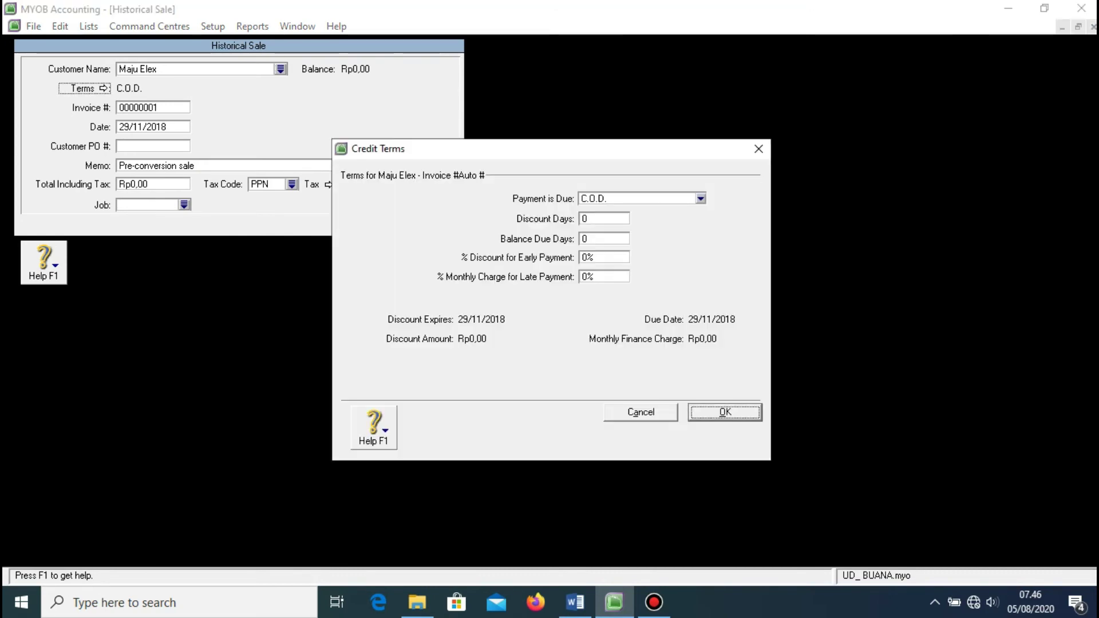
left_click(701, 199)
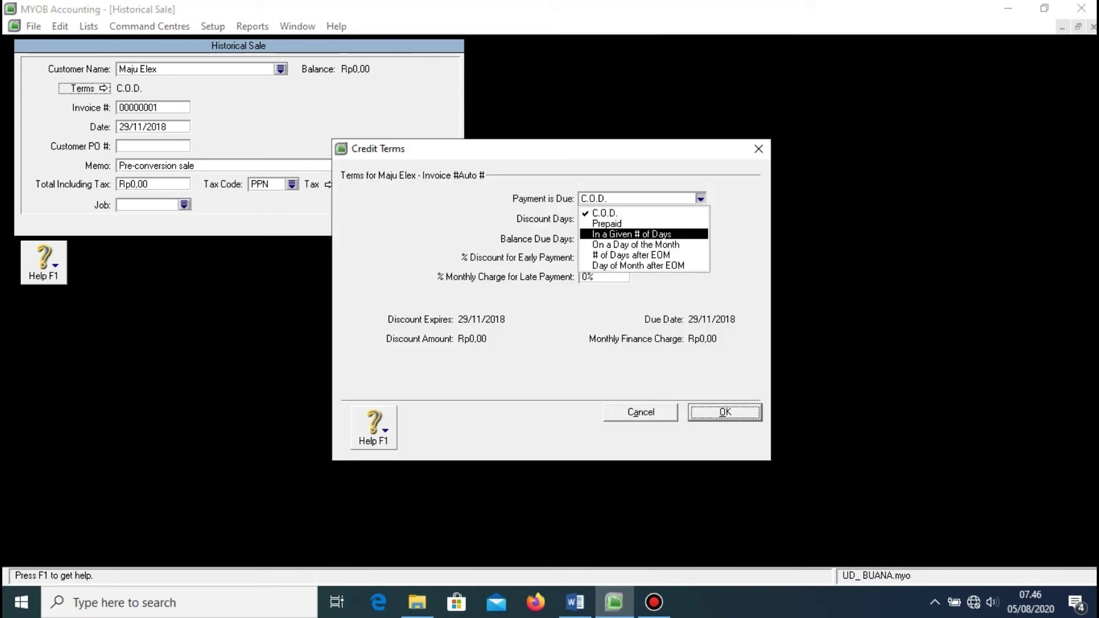
left_click(644, 235)
left_click(602, 239)
type("30")
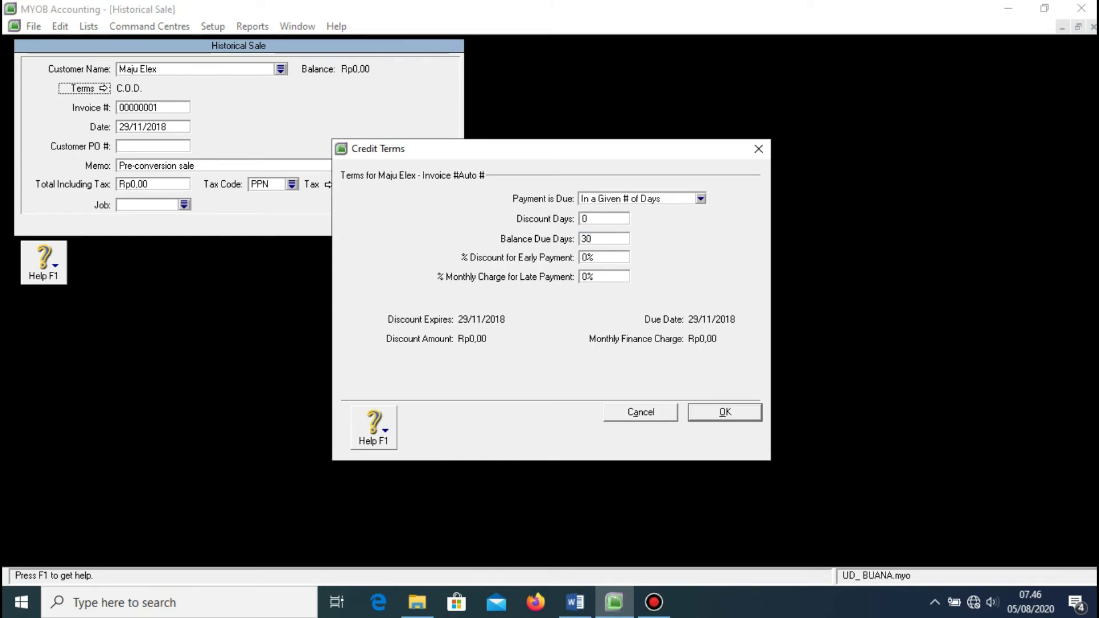
left_click(601, 277)
type("1")
key("Return")
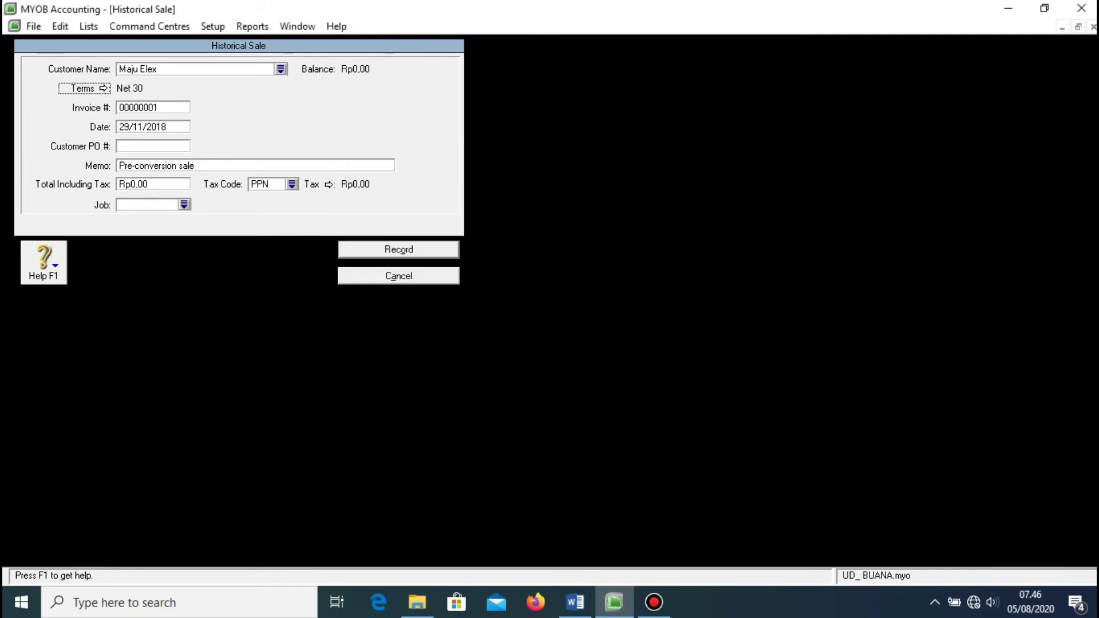
- Copy Maju Elex's invoice number F-11/10 from the Word receivables table into the historical sale's invoice number
key("Tab")
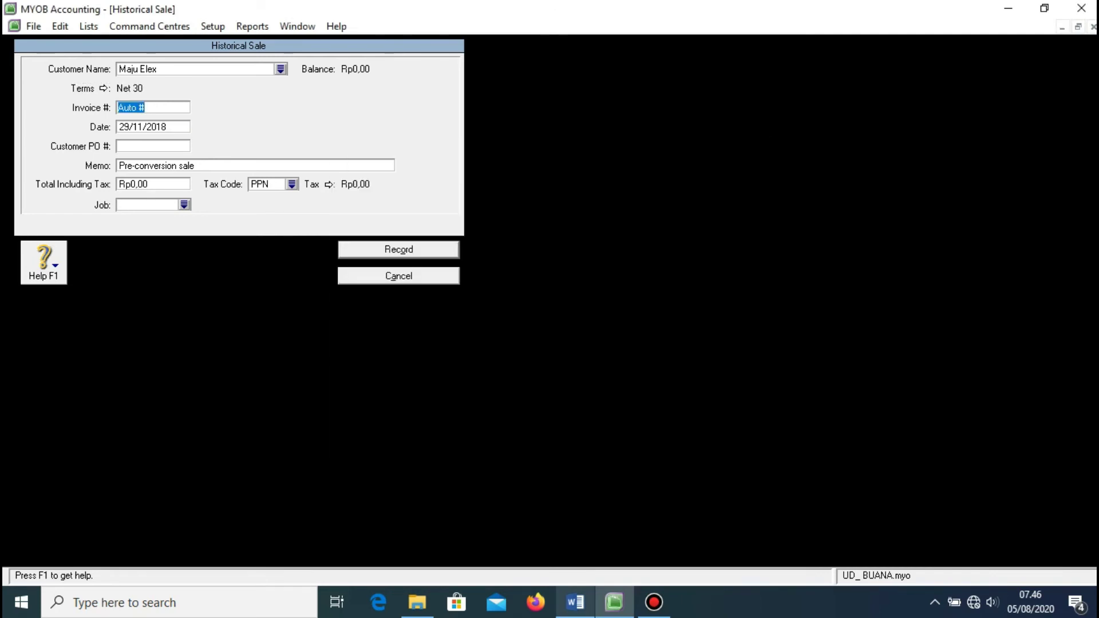
left_click(575, 603)
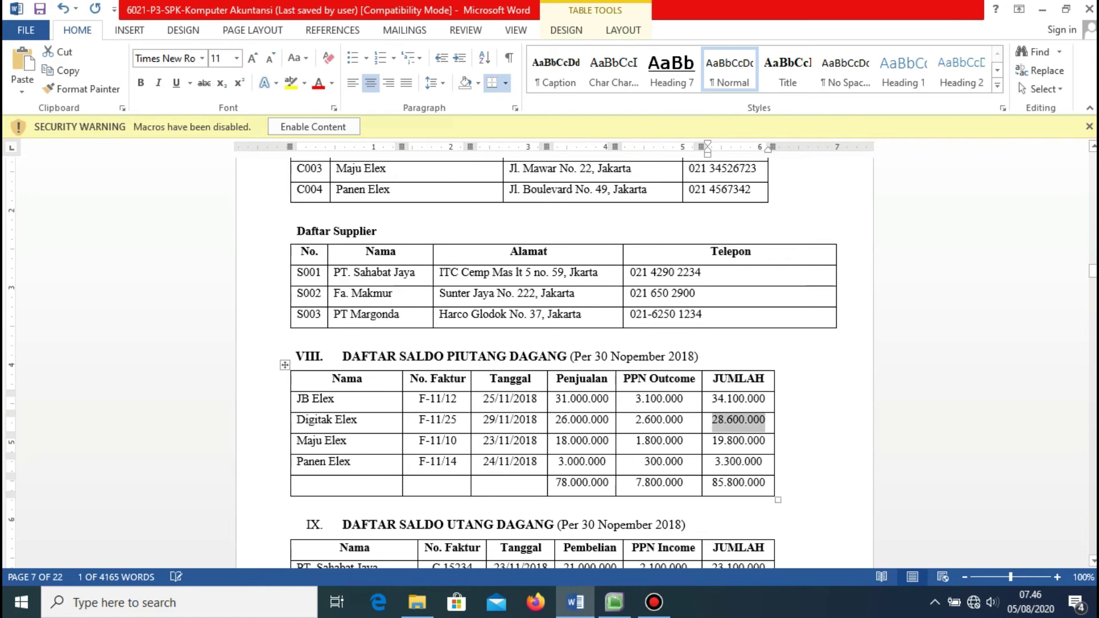
left_click_drag(419, 441, 458, 441)
key("super+c")
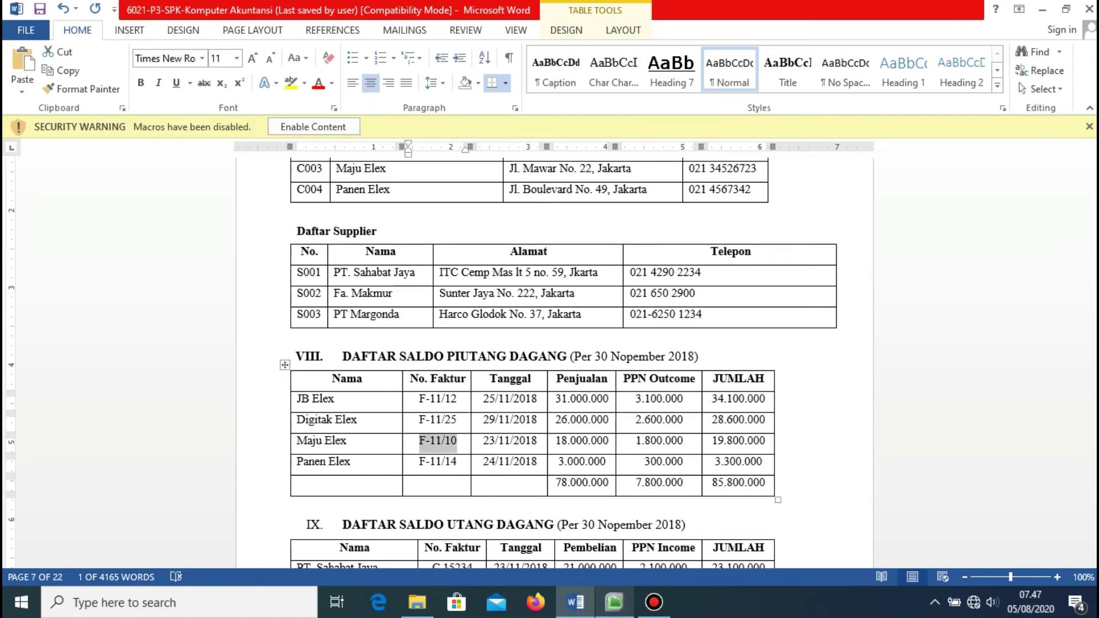
left_click(614, 602)
right_click(158, 108)
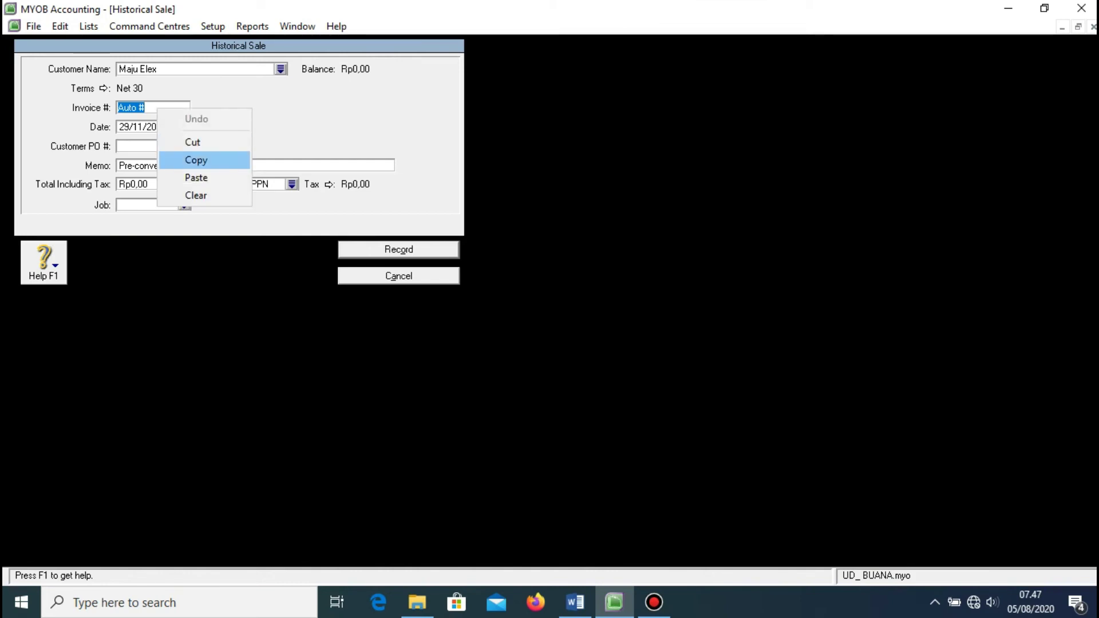
left_click(196, 178)
key("Tab")
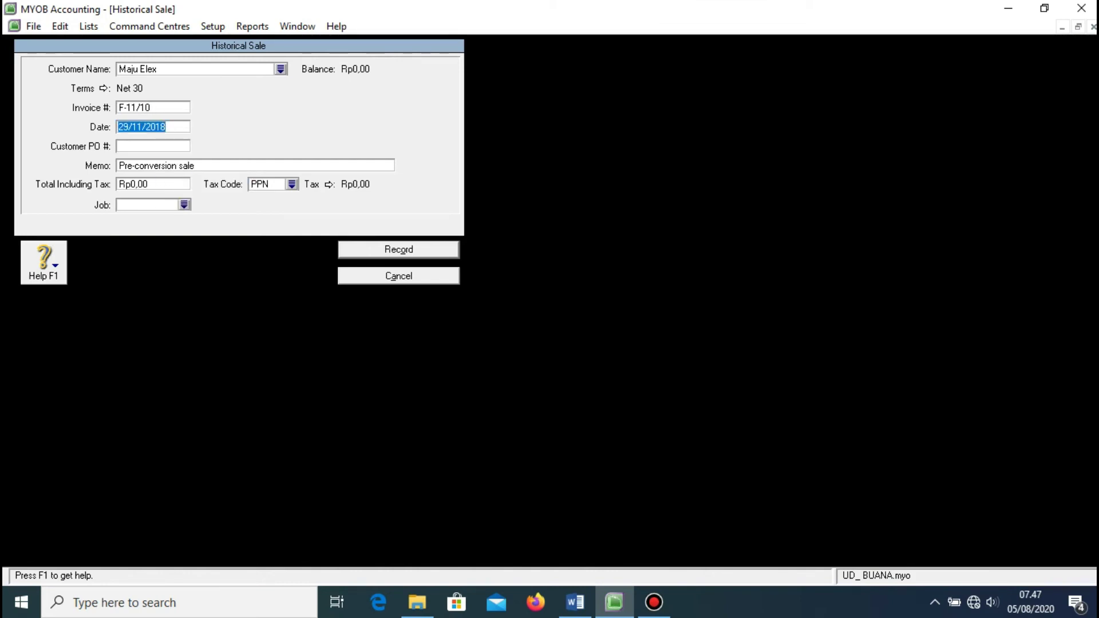
- Copy Maju Elex's invoice date 23/11/2018 from the Word receivables table into the historical sale's date
left_click(575, 602)
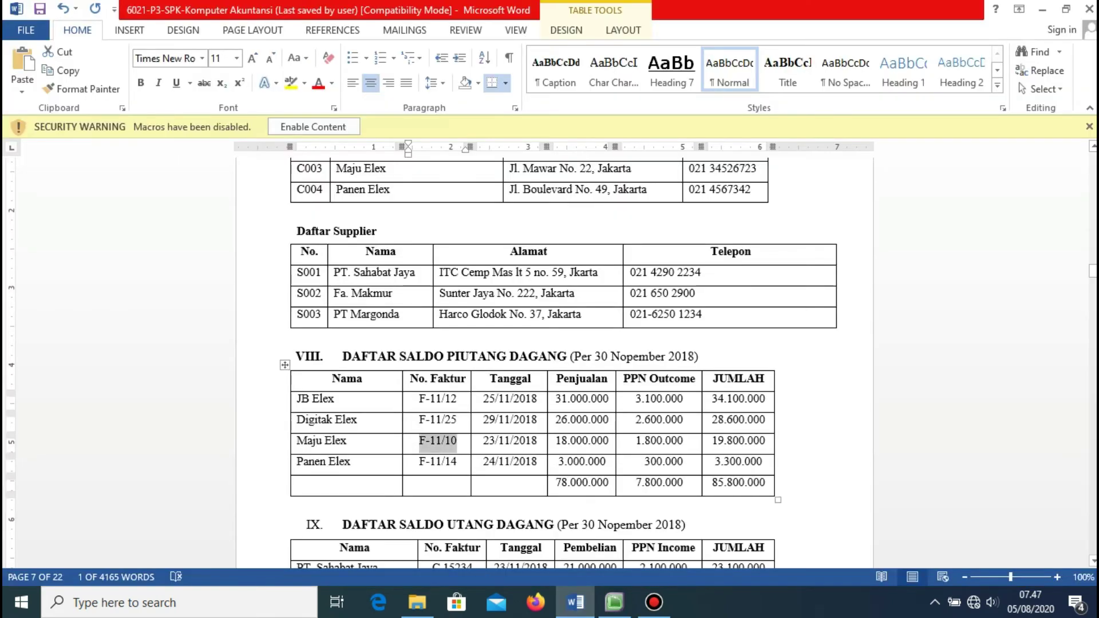
key("Tab")
key("super+c")
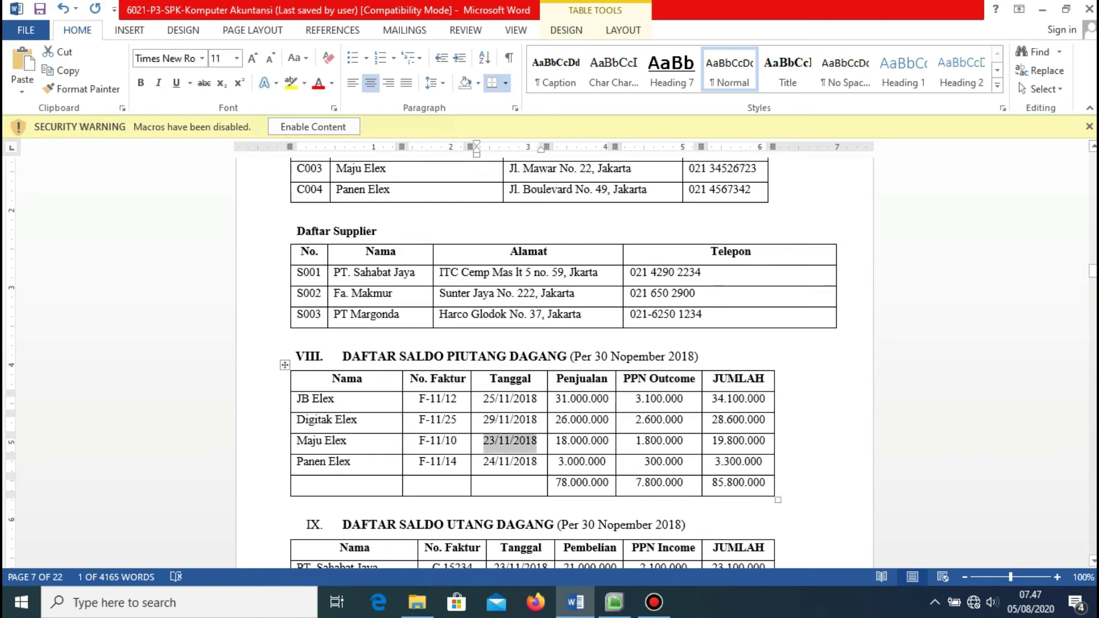
left_click(615, 602)
right_click(164, 131)
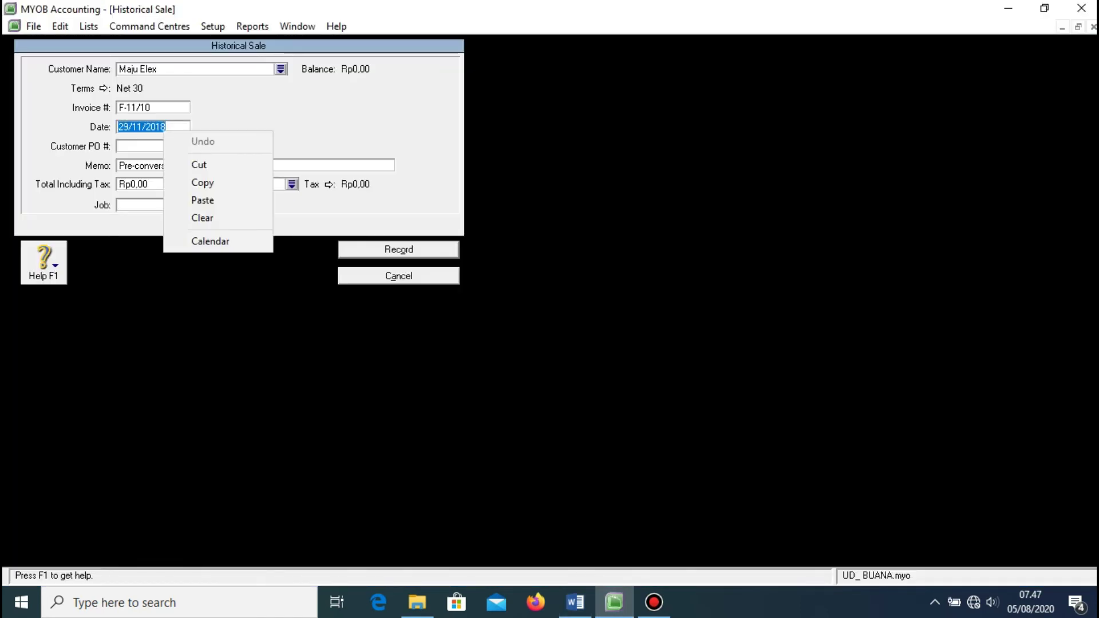
left_click(203, 200)
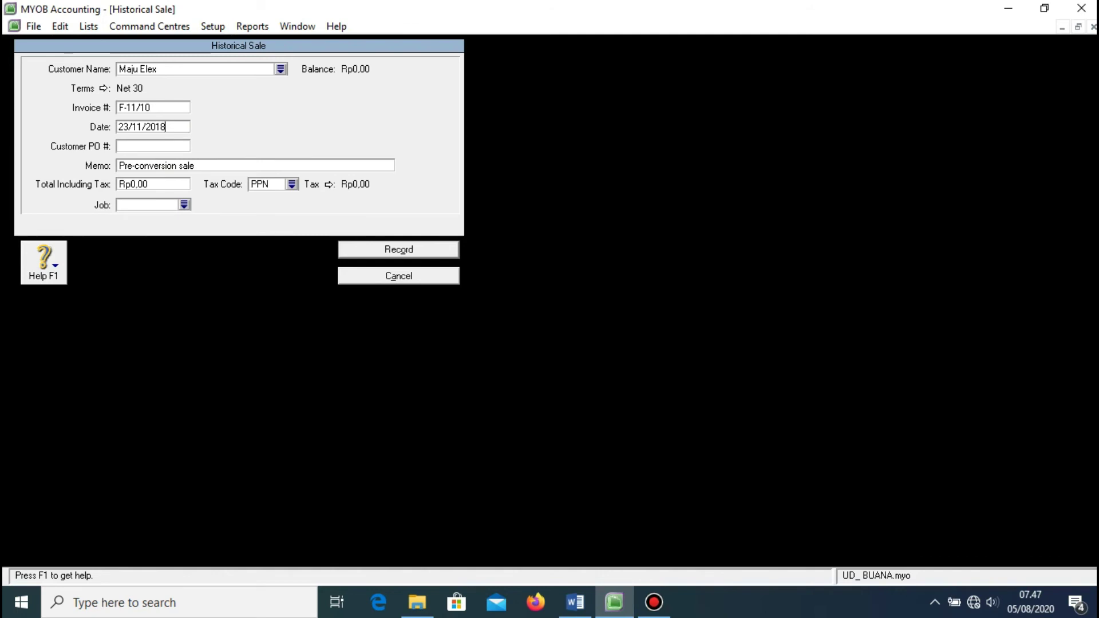
- Copy Maju Elex's total of 19.800.000 from the Word receivables table into the historical sale's total including tax
left_click(132, 183)
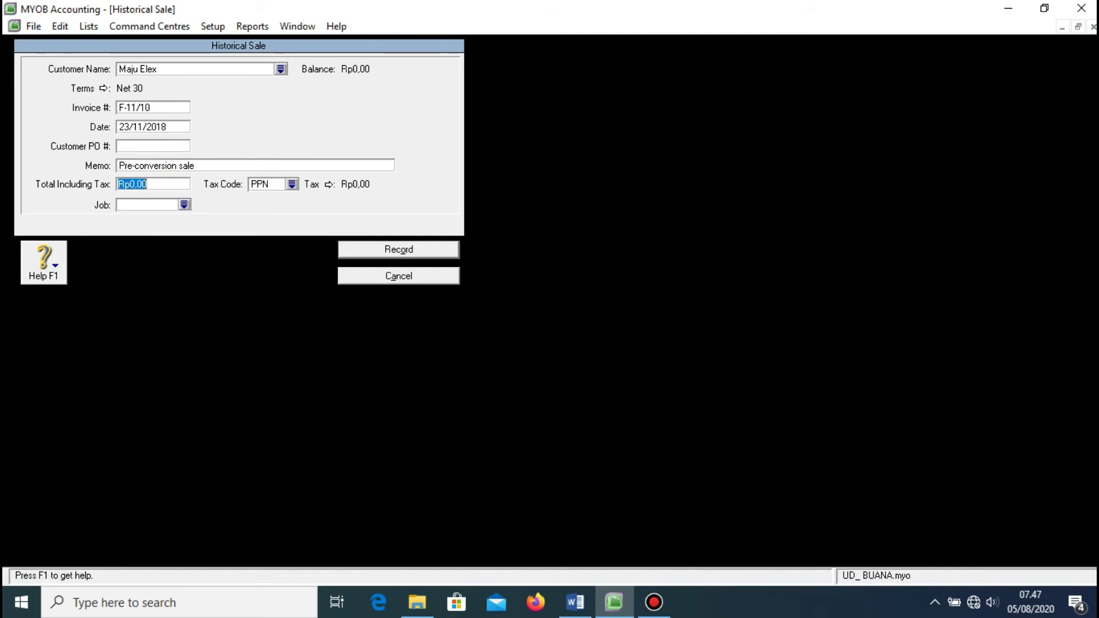
left_click(614, 602)
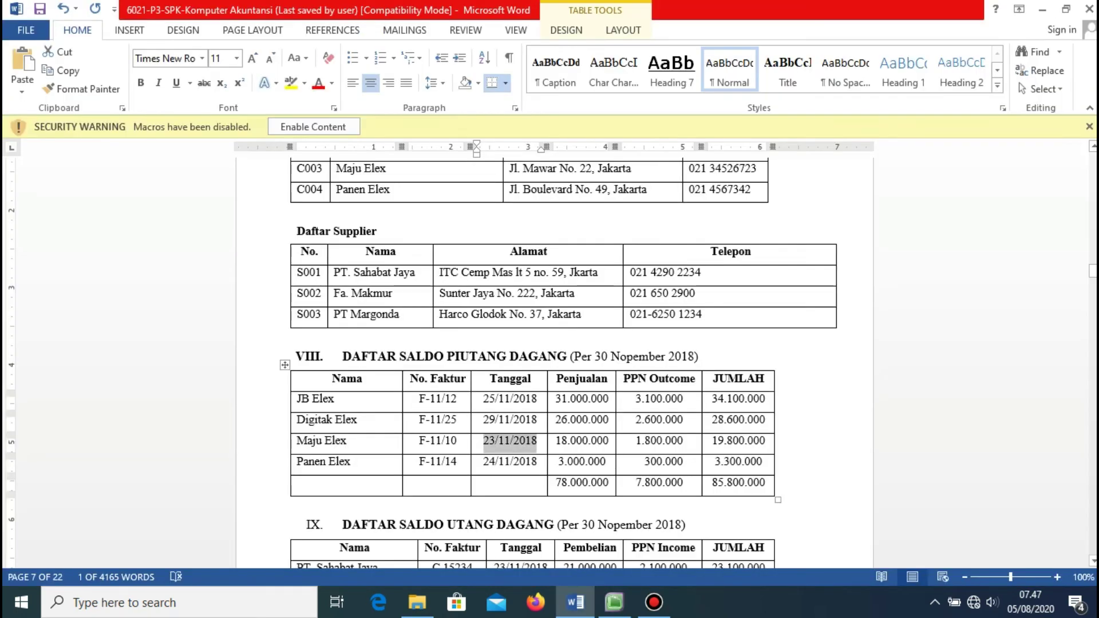
left_click_drag(713, 441, 766, 441)
key("super+c")
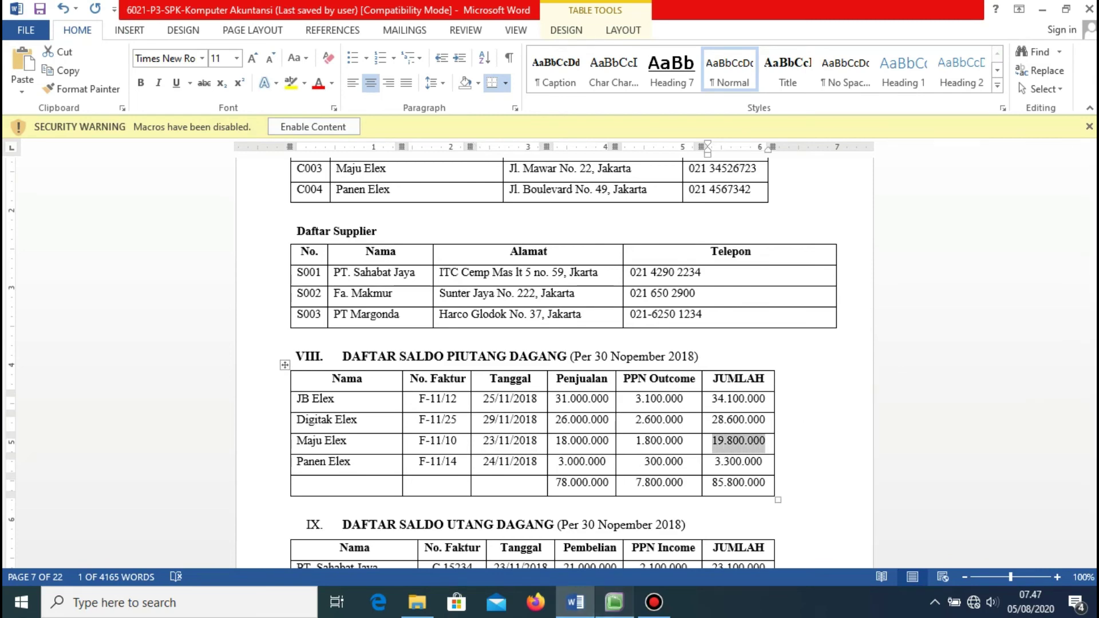
key("alt+Tab")
right_click(174, 183)
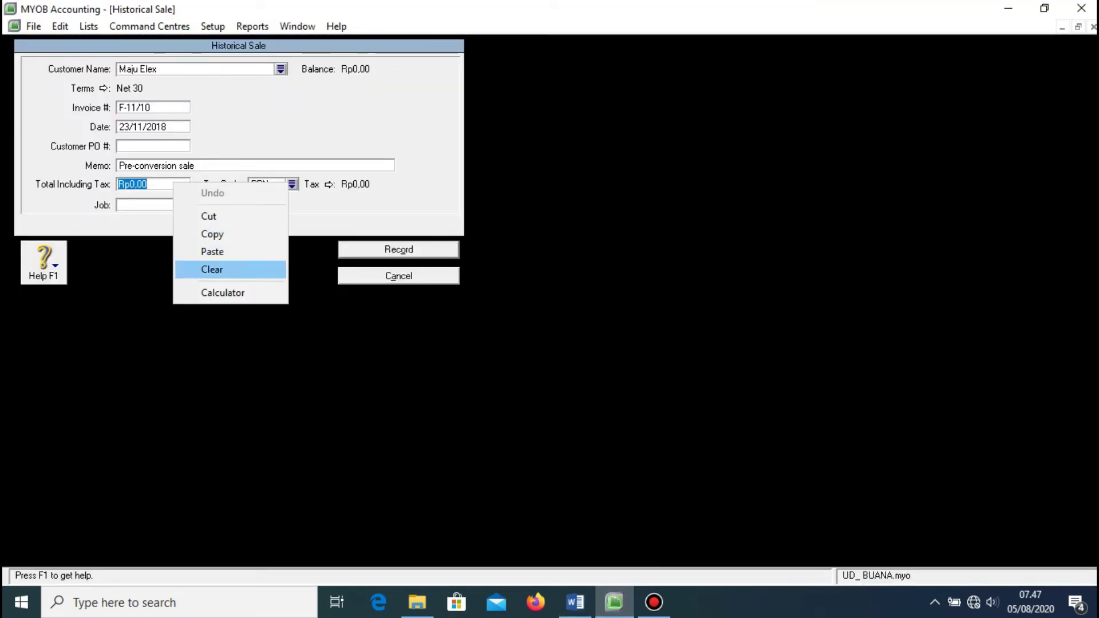
left_click(212, 252)
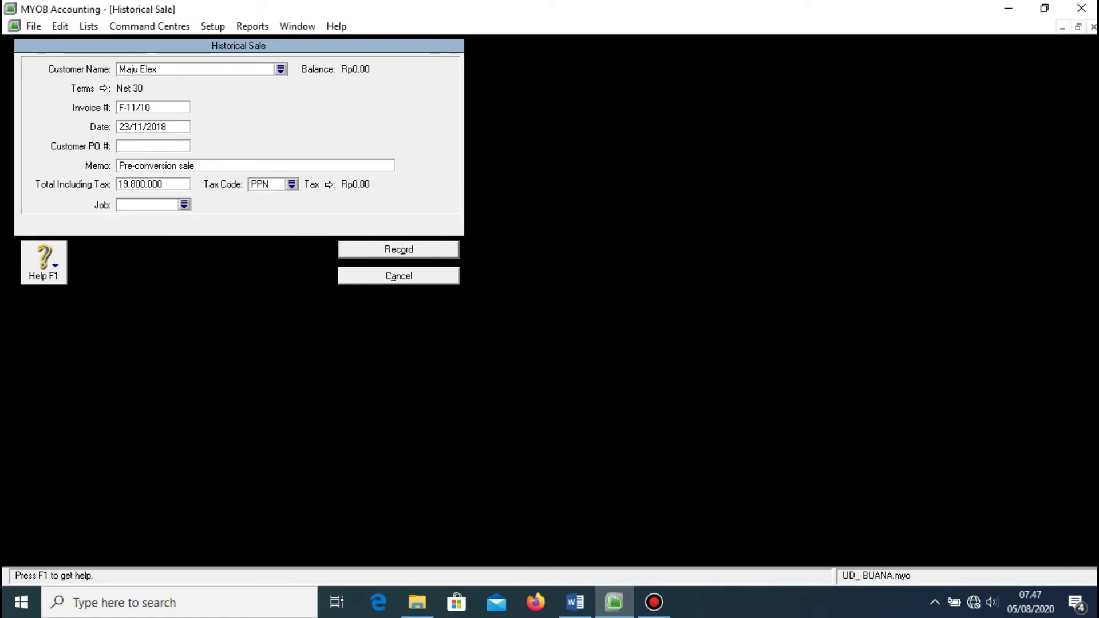
key("Tab")
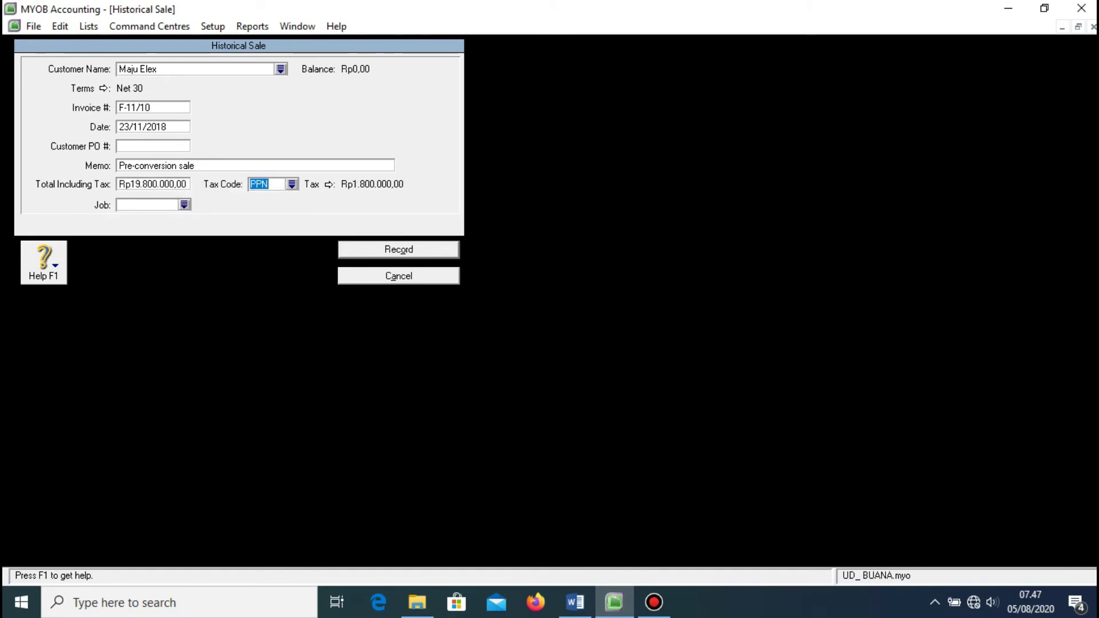
- Compare Maju Elex's tax with the Word receivables table and record the historical sale, acknowledging the notice
key("alt+Tab")
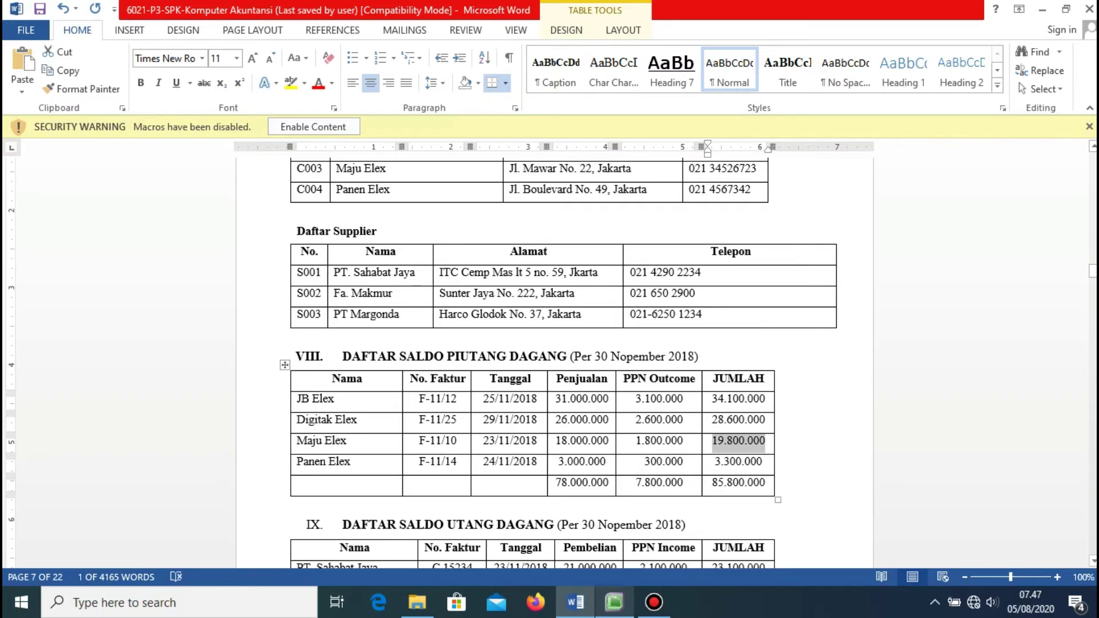
key("alt+Tab")
key("Return")
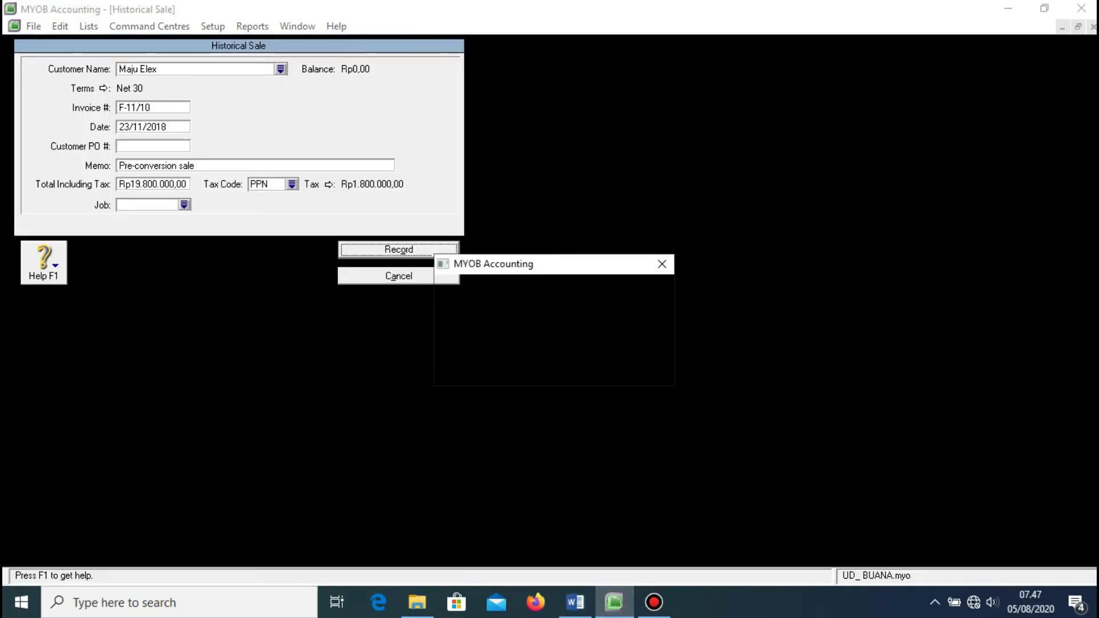
key("Return")
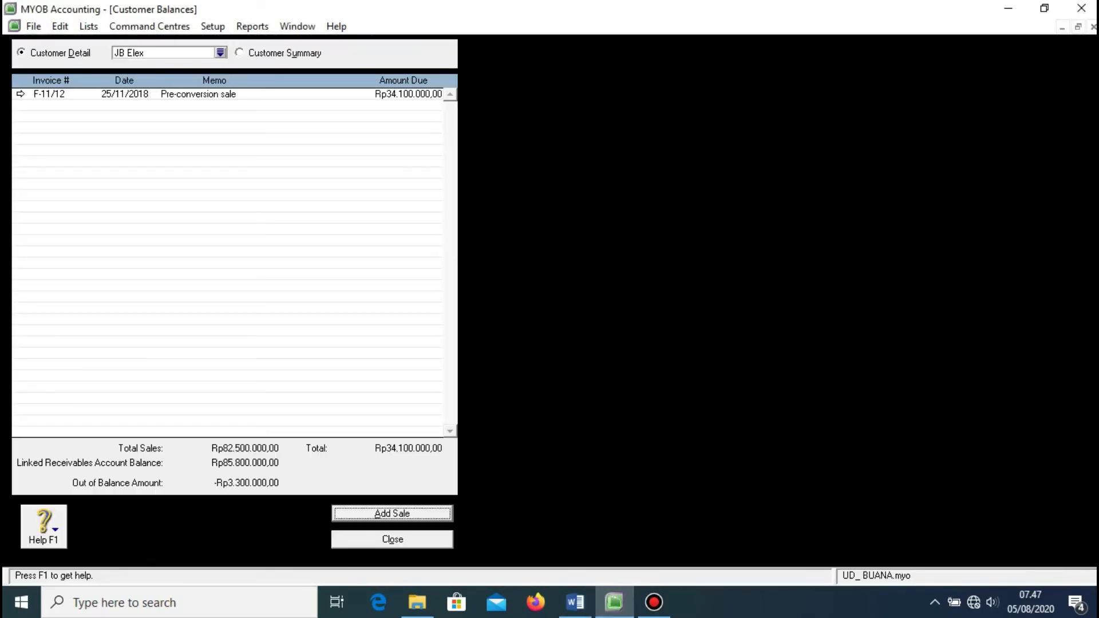
- Add another historical sale, copy invoice number F-11/14 from the Word receivables table, and choose Panen Elex as the sale's customer
key("Return")
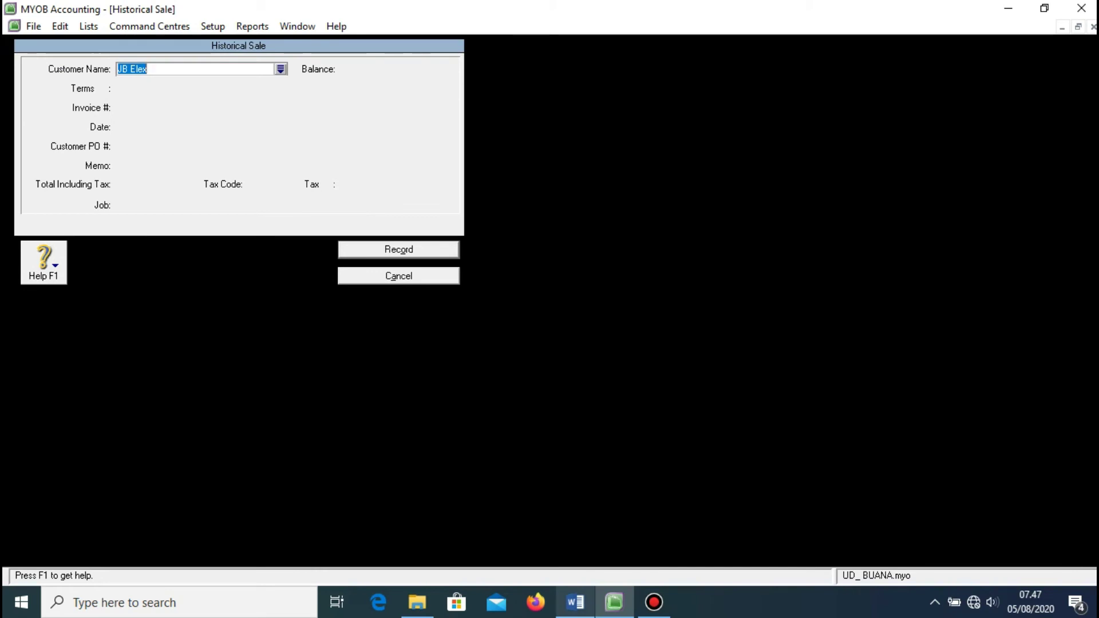
key("alt+Tab")
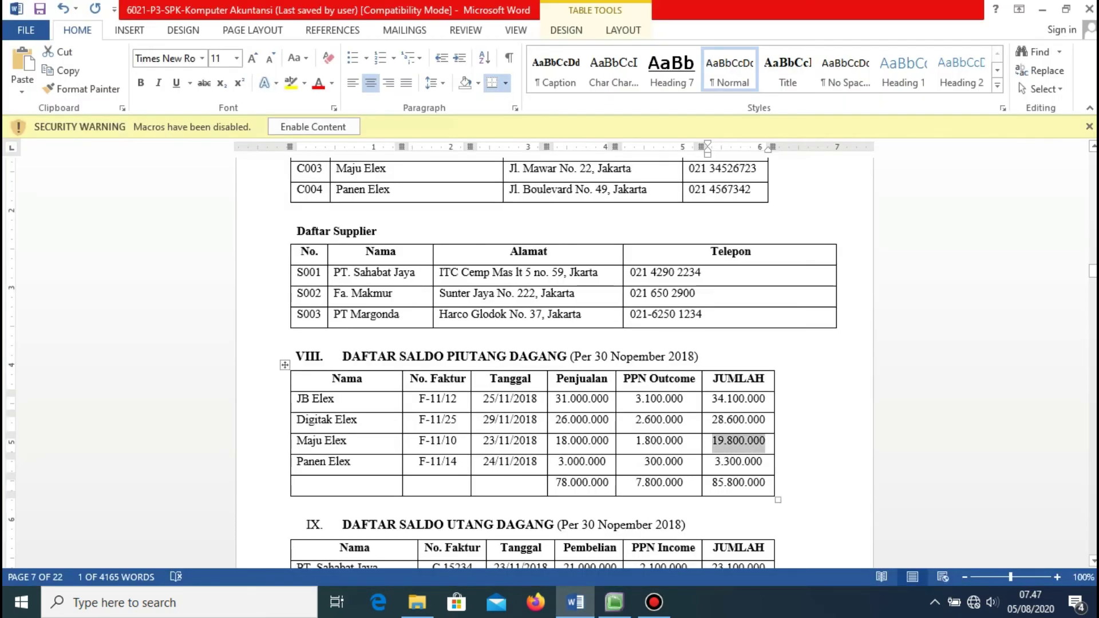
left_click_drag(420, 462, 458, 461)
key("super+c")
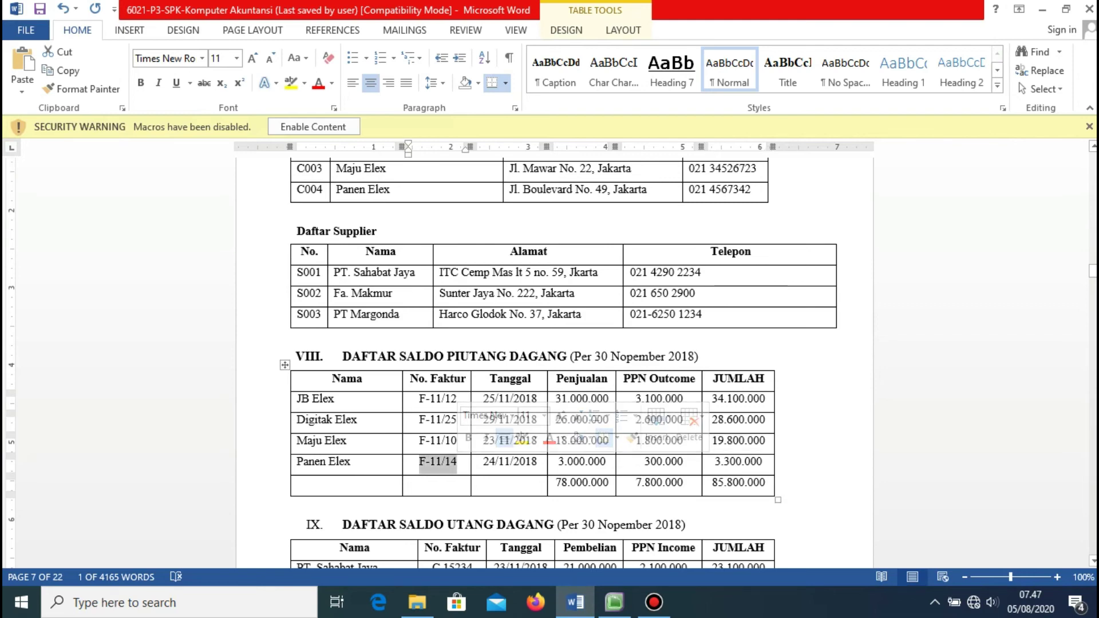
key("alt+Tab")
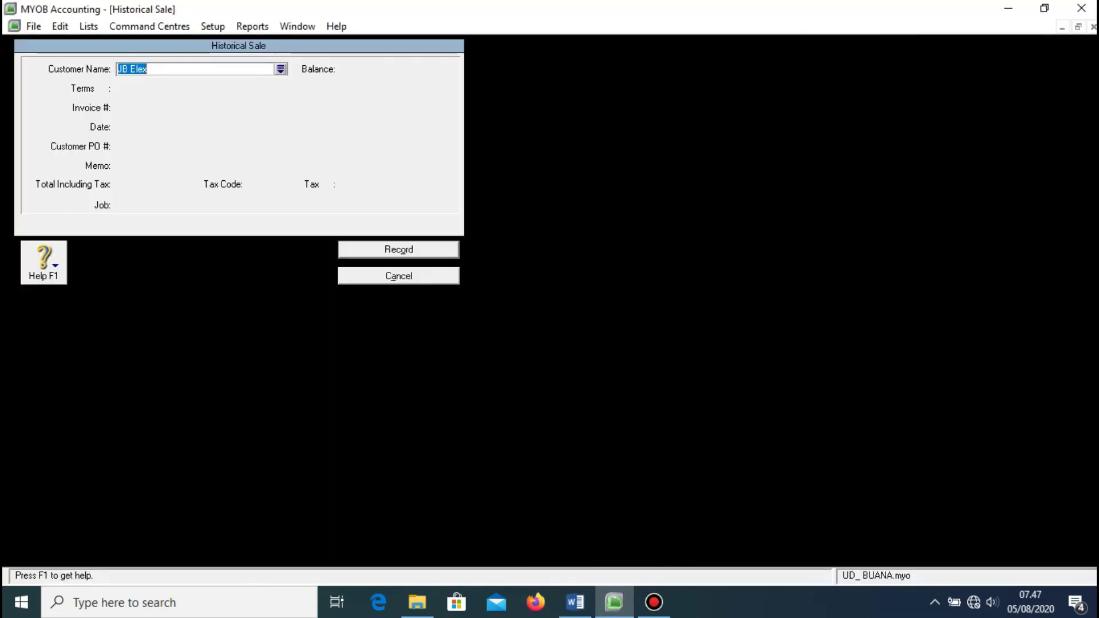
key("Tab")
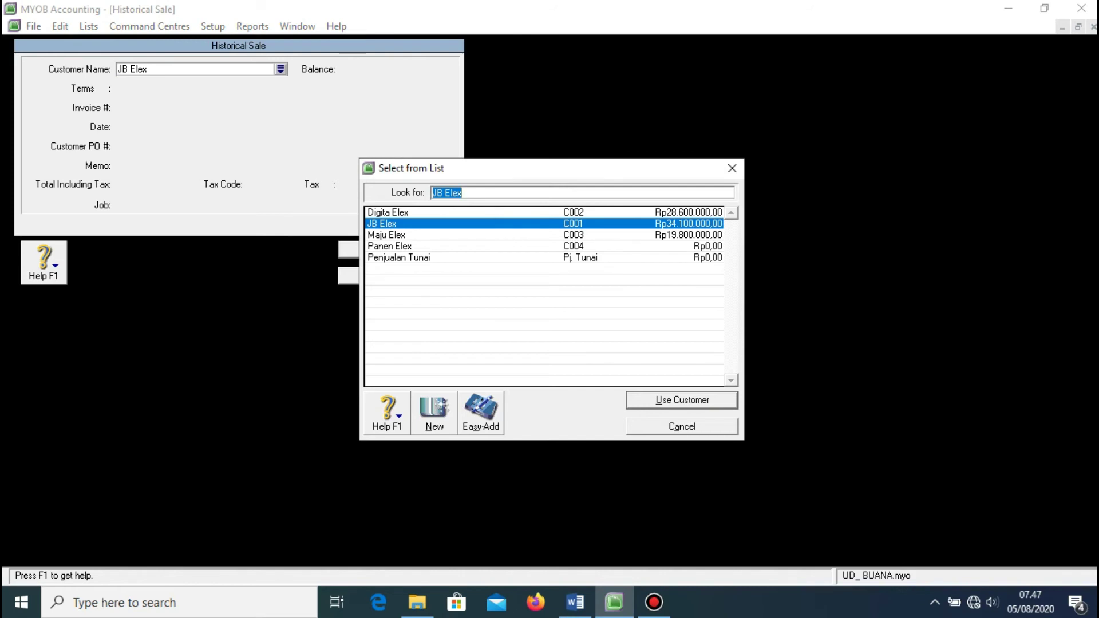
type("Panen Elex")
key("Return")
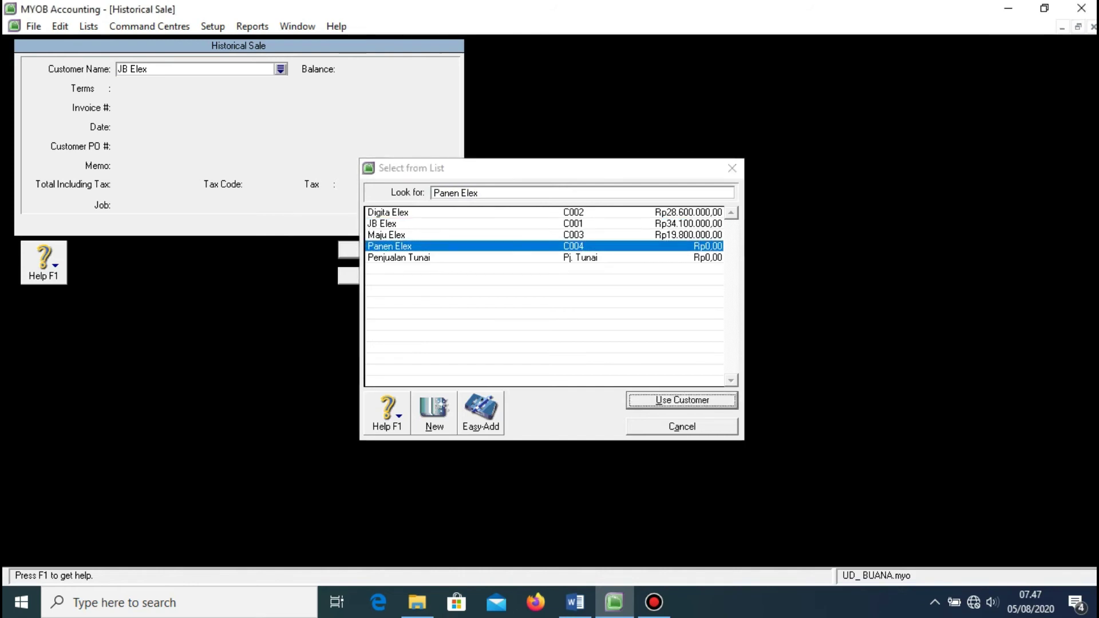
- Set the credit terms of Panen Elex's historical sale so that payment is due In a Given # of Days
key("Tab")
key("space")
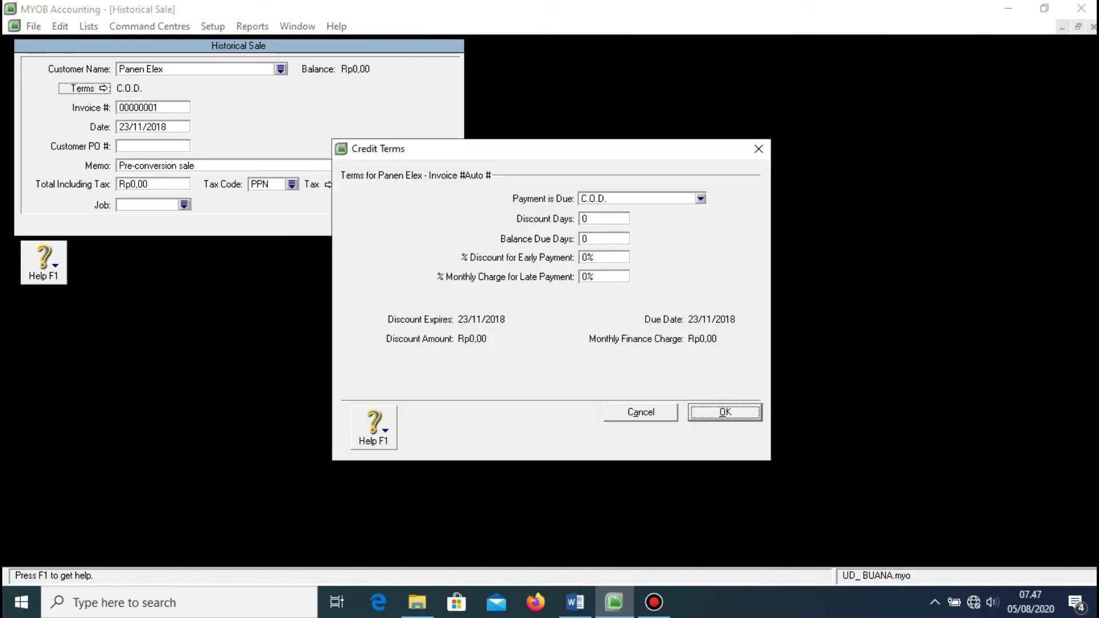
key("alt+Down")
key("Down")
key("Down")
key("Return")
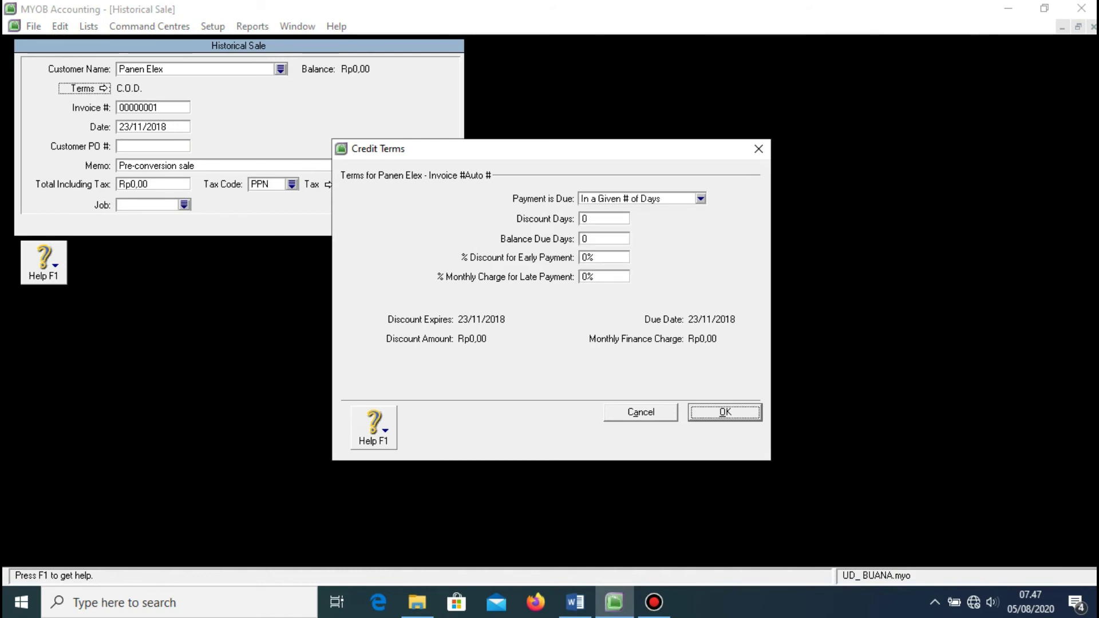
- Set the balance due days to 30 and the monthly charge for late payment to 1%, and accept the credit terms
key("Tab")
key("Tab")
type("30")
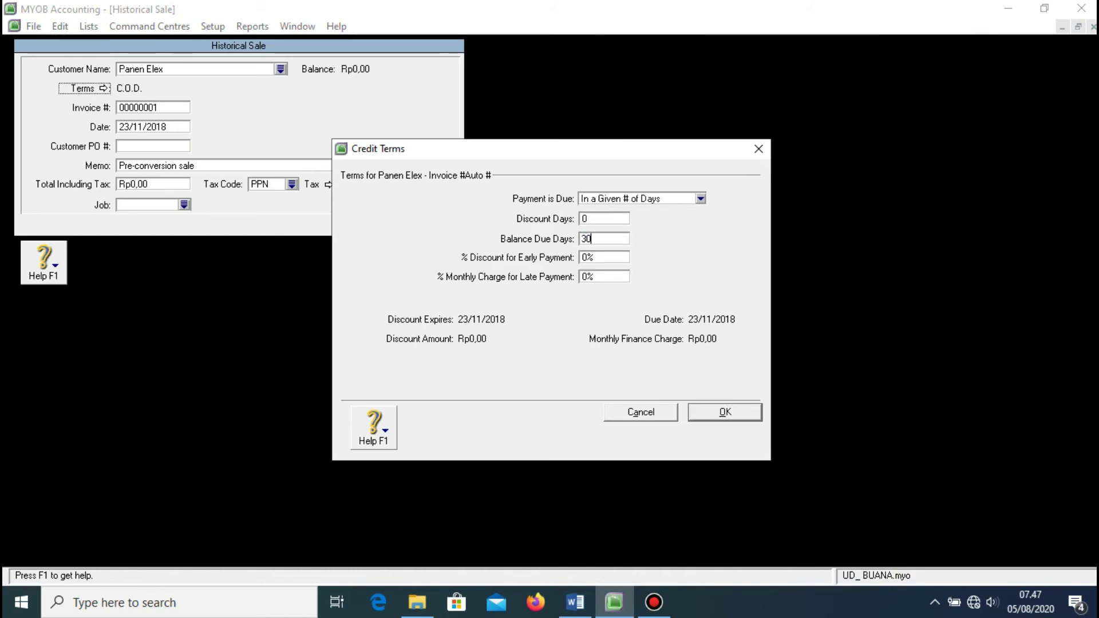
key("Tab")
key("Tab")
type("1")
key("Return")
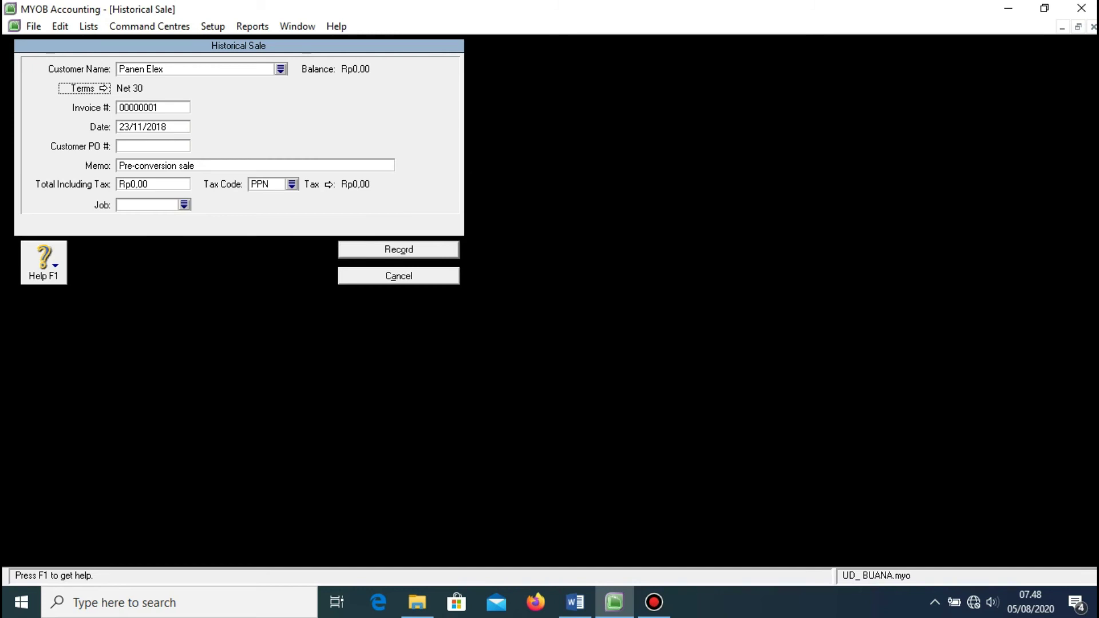
- Paste the copied number F-11/14 as the invoice number of Panen Elex's historical sale
key("Tab")
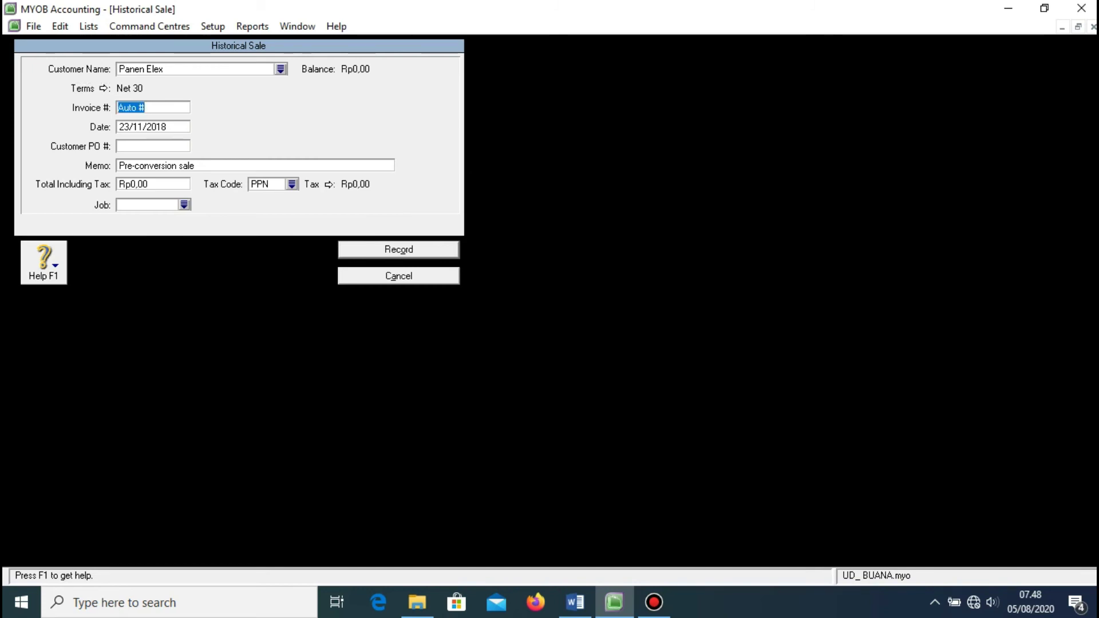
right_click(126, 109)
left_click(166, 183)
key("Tab")
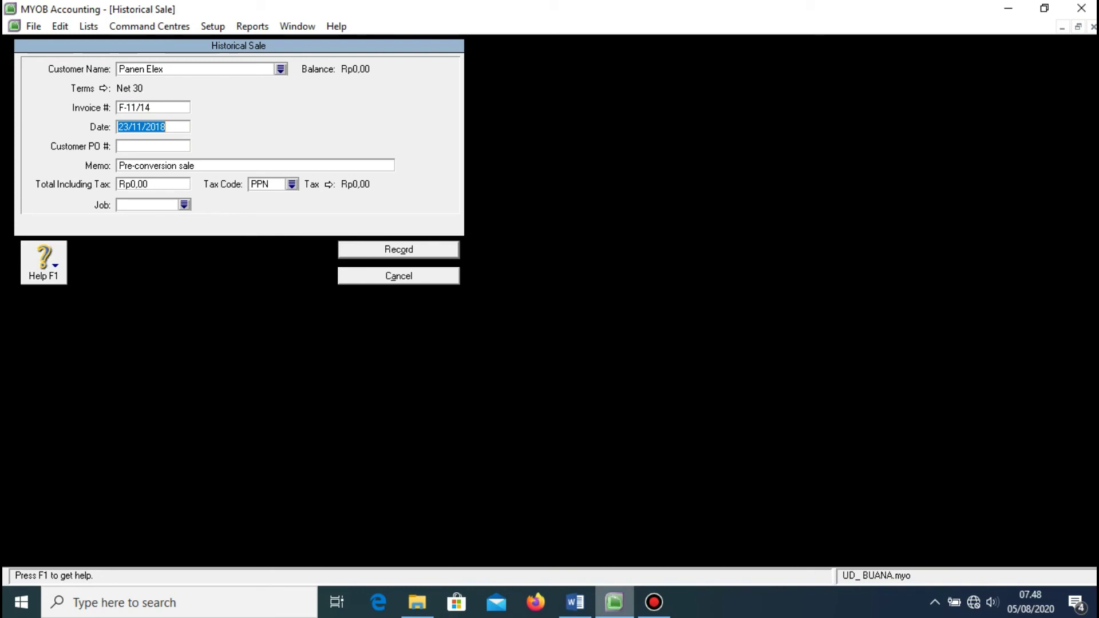
- Copy Panen Elex's invoice date 24/11/2018 from the Word receivables table into the historical sale's date
key("alt+Tab")
key("Tab")
key("super+c")
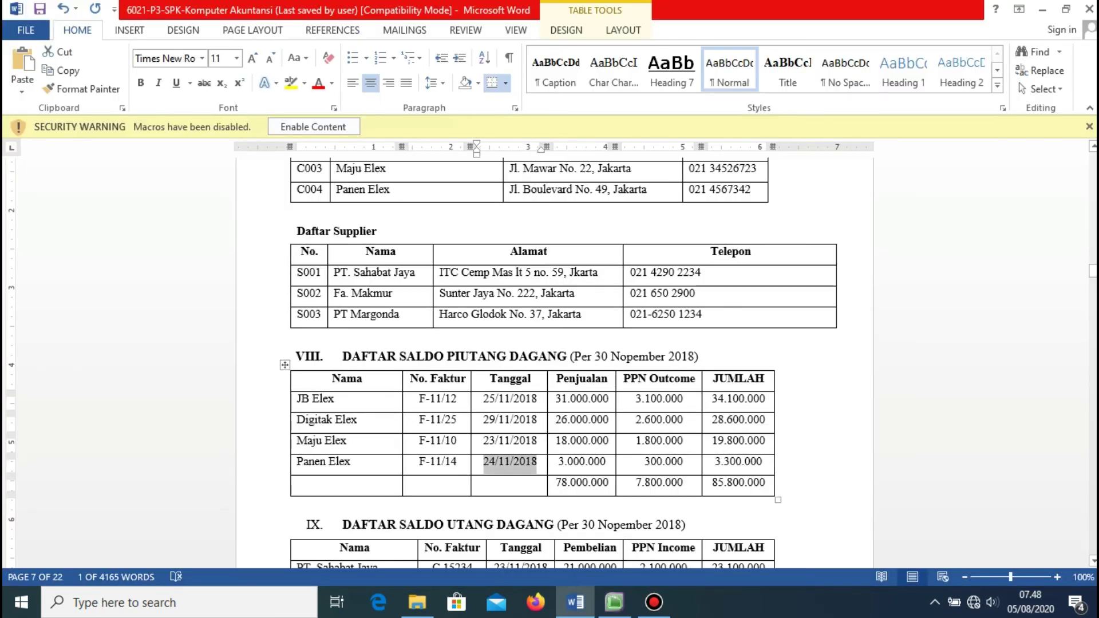
key("alt+Tab")
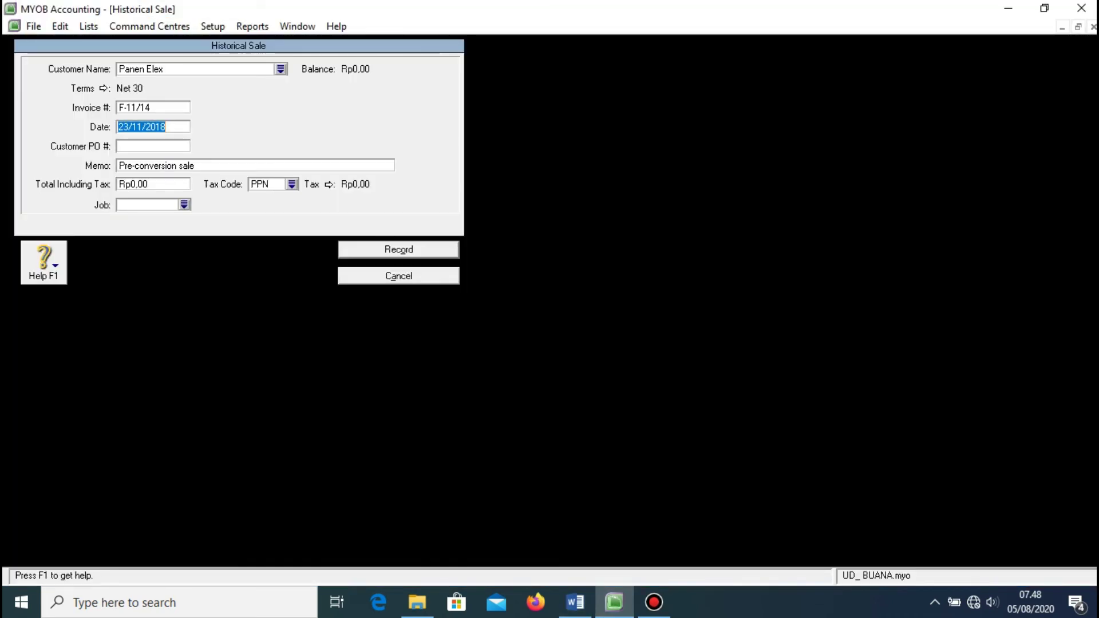
right_click(160, 127)
left_click(196, 197)
- Copy Panen Elex's total of 3.300.000 from the Word receivables table into the historical sale's total including tax
double_click(133, 184)
left_click(576, 602)
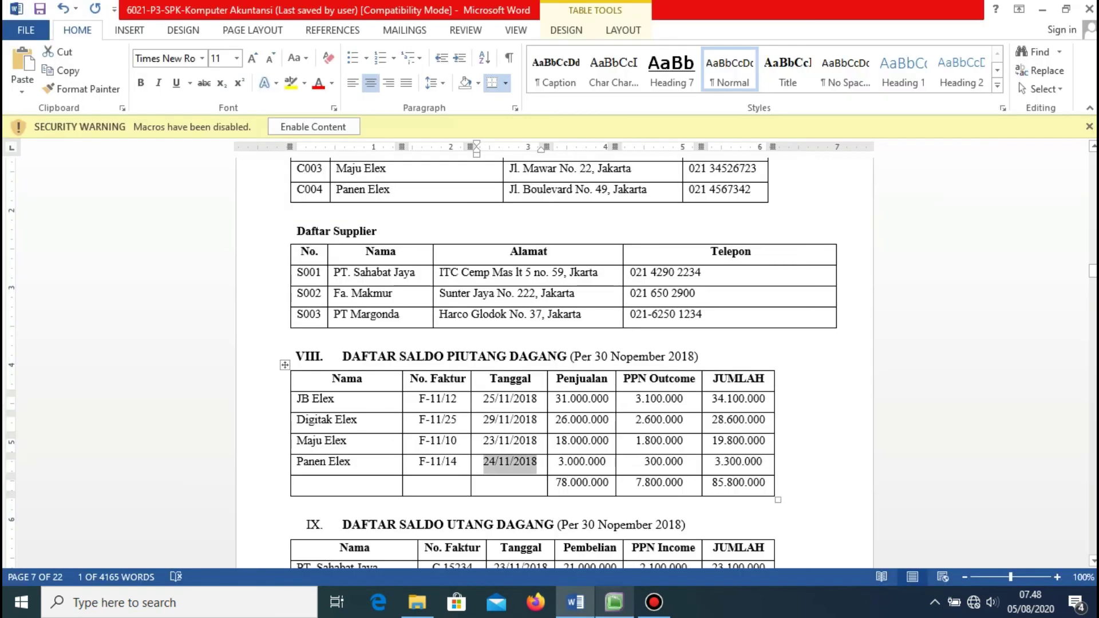
left_click_drag(714, 463, 763, 462)
key("super+c")
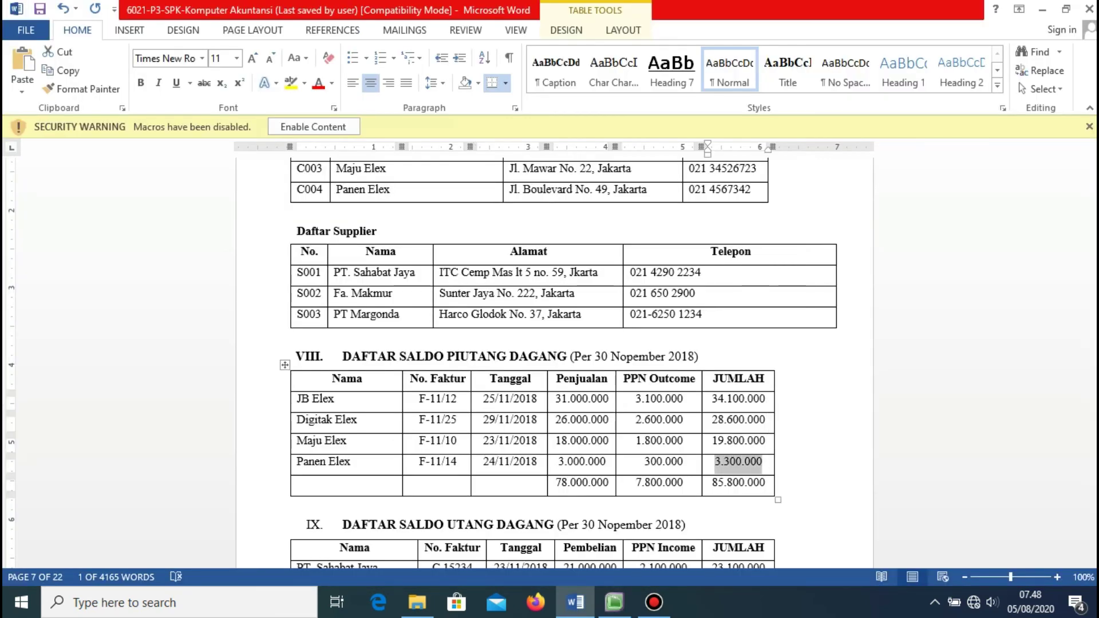
key("alt+Tab")
right_click(149, 186)
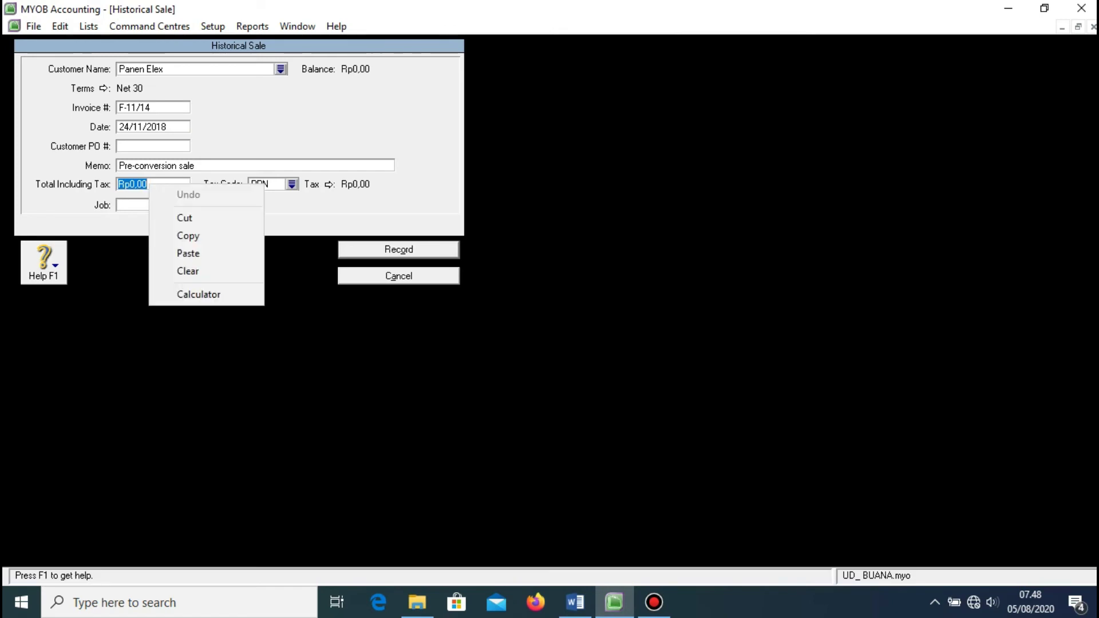
left_click(186, 250)
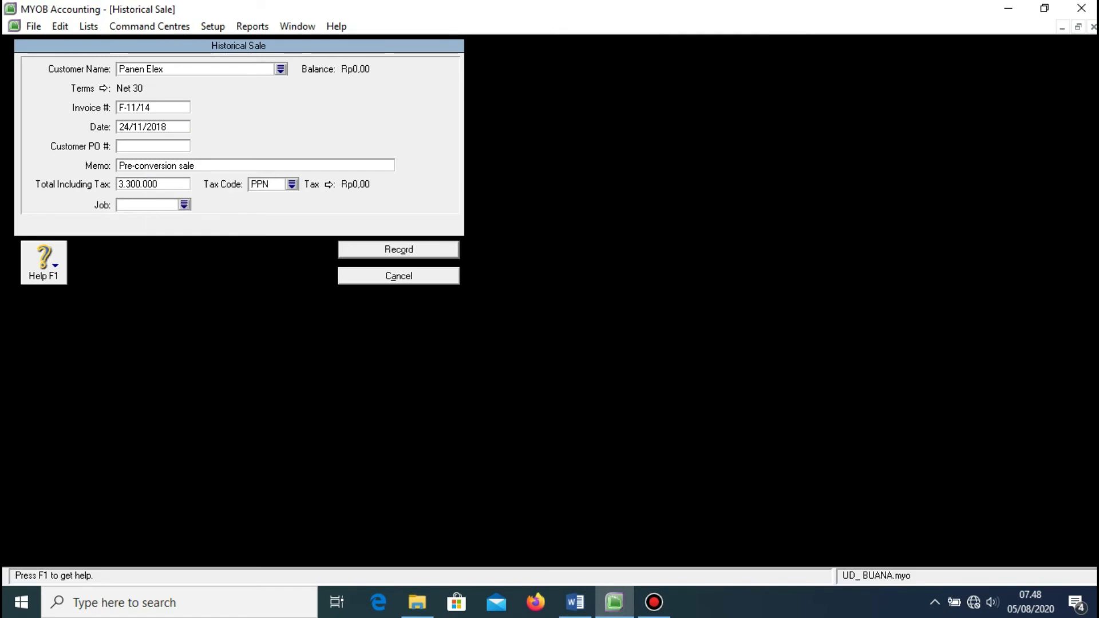
key("Tab")
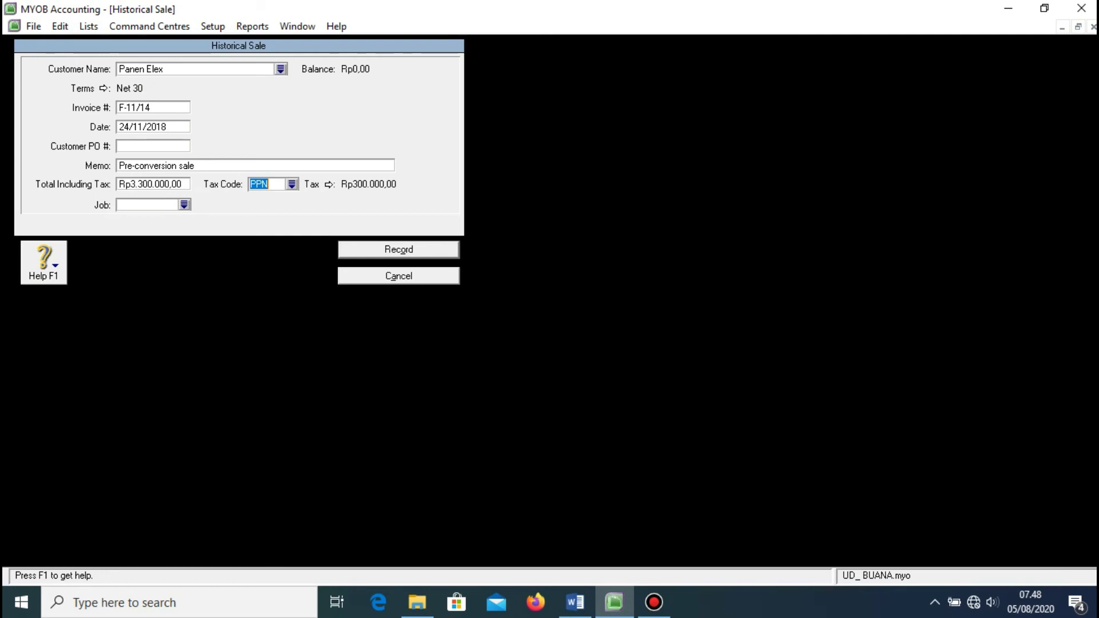
- Record Panen Elex's historical sale and acknowledge the notices
key("Return")
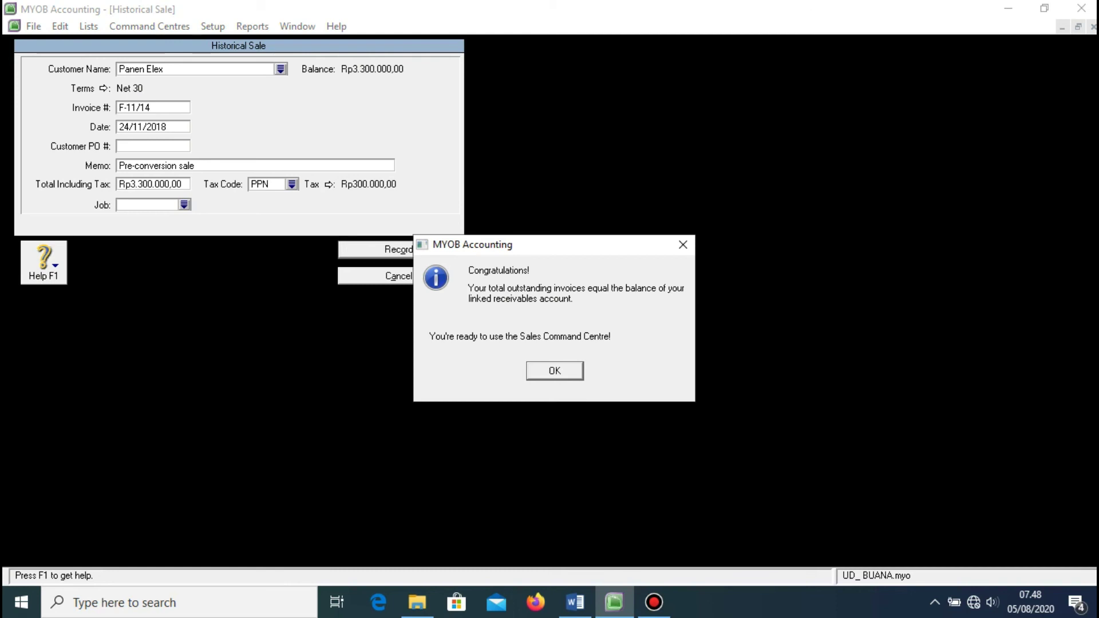
key("Return")
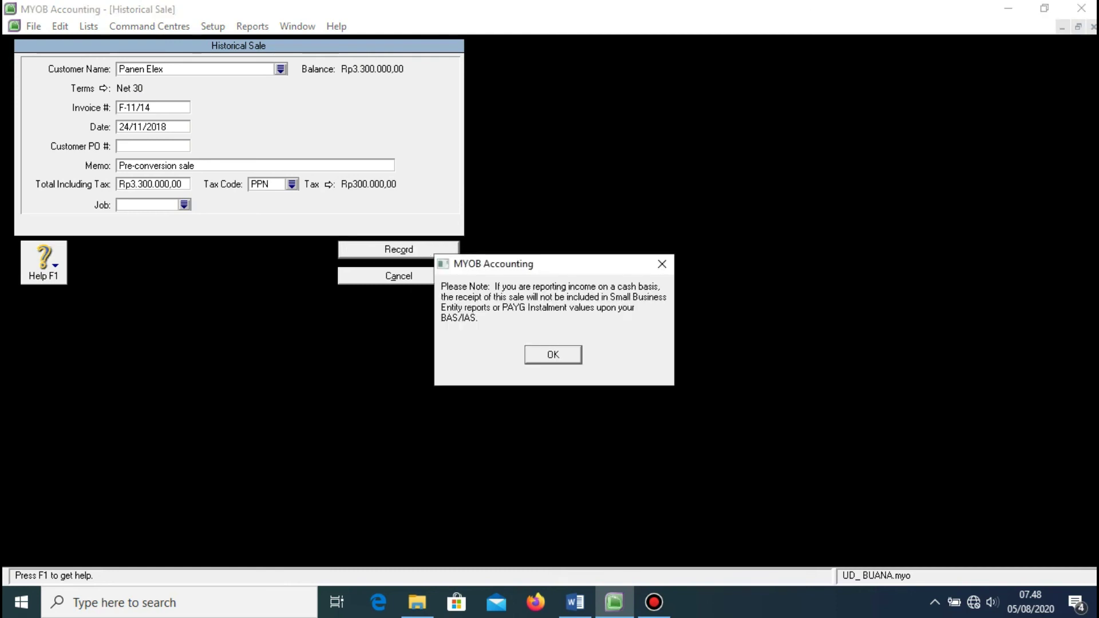
key("Return")
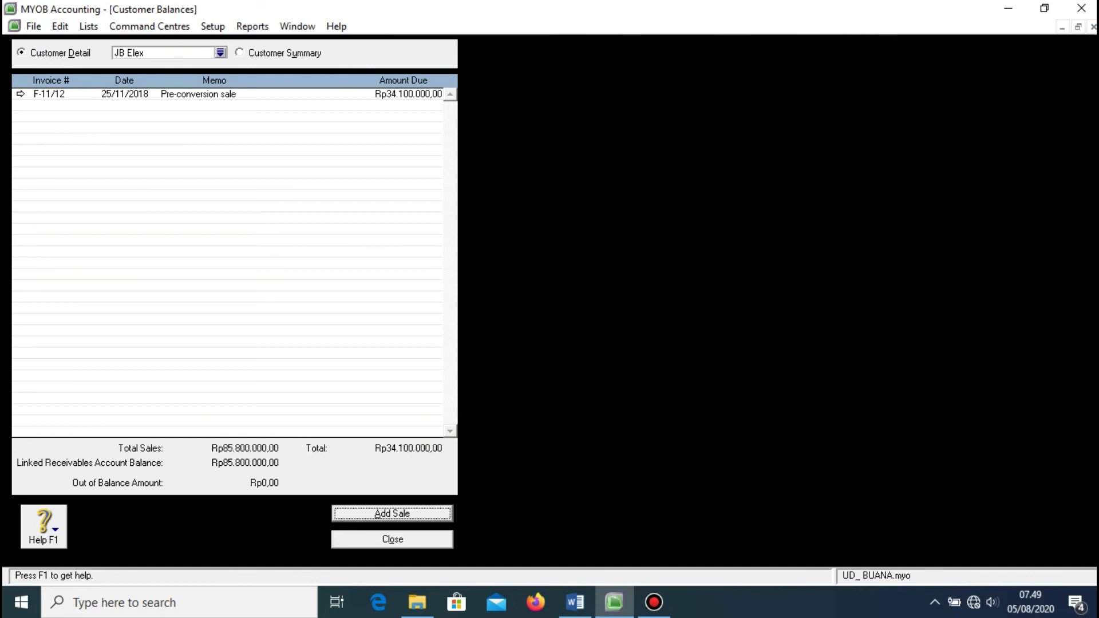
- Close the customer balances and open the supplier balances setup
key("Escape")
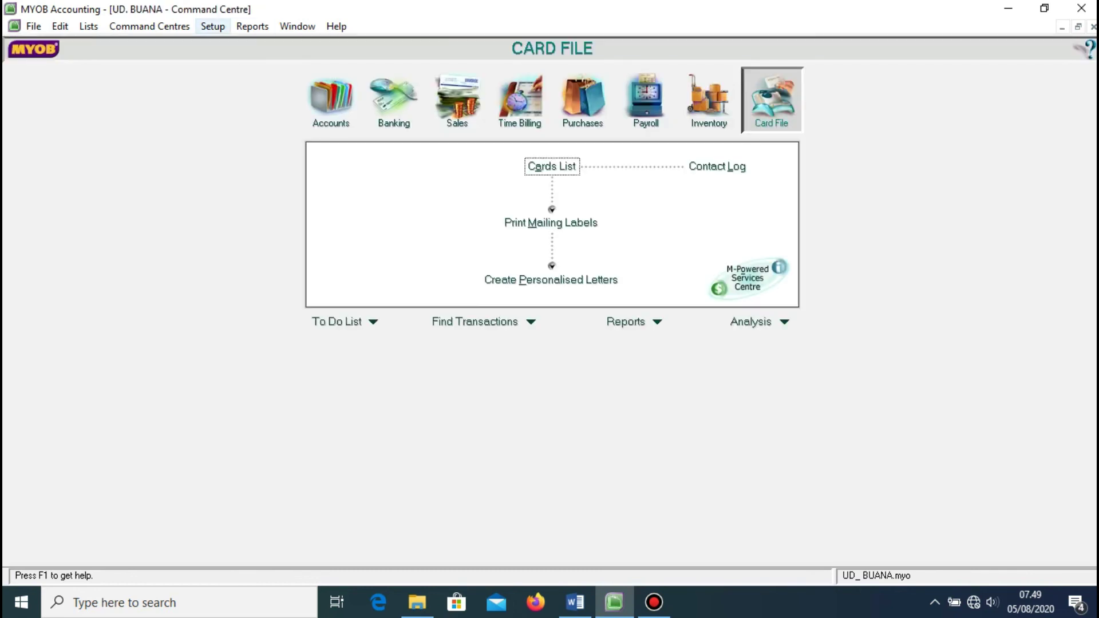
key("alt+s")
key("Down")
key("Down")
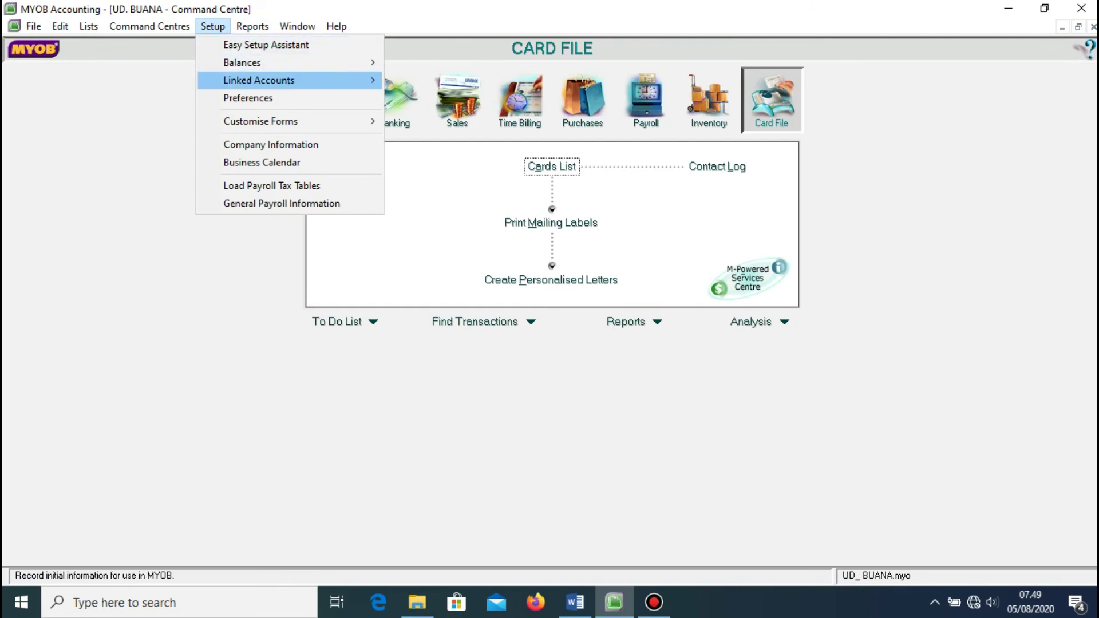
key("Up")
key("Right")
key("Down")
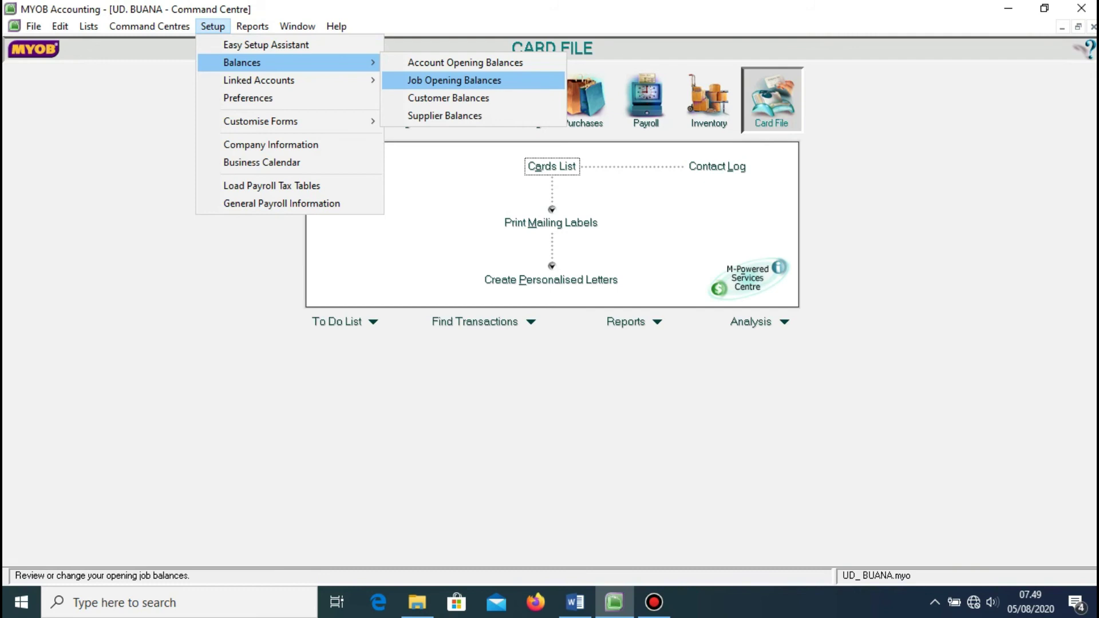
key("Down")
key("Down")
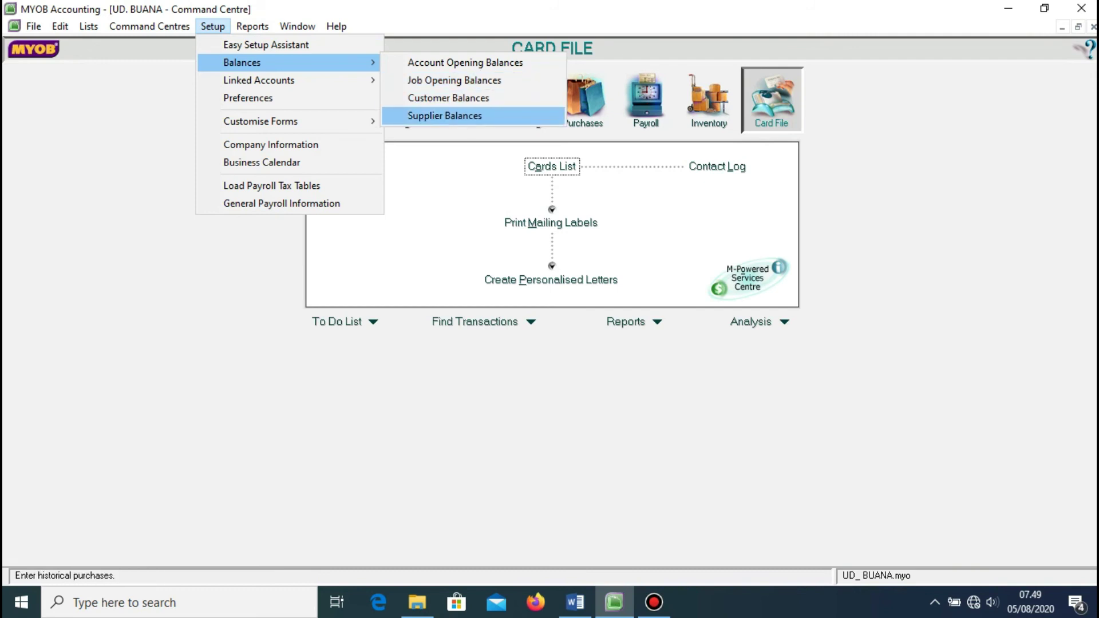
key("Return")
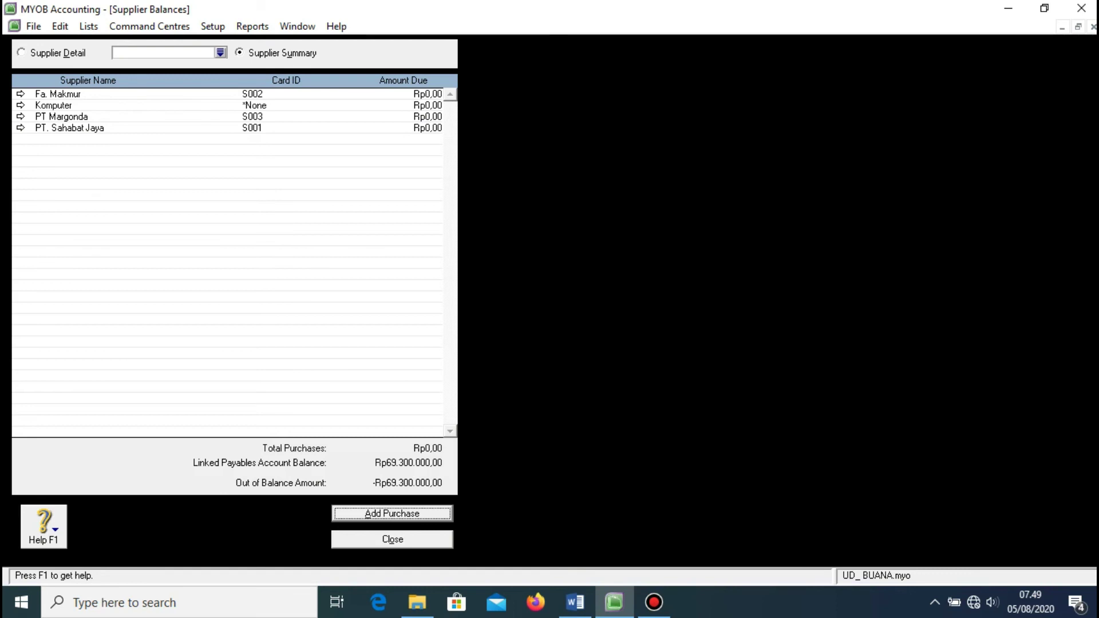
- Add a historical purchase and choose PT. Sahabat Jaya as its supplier
key("Return")
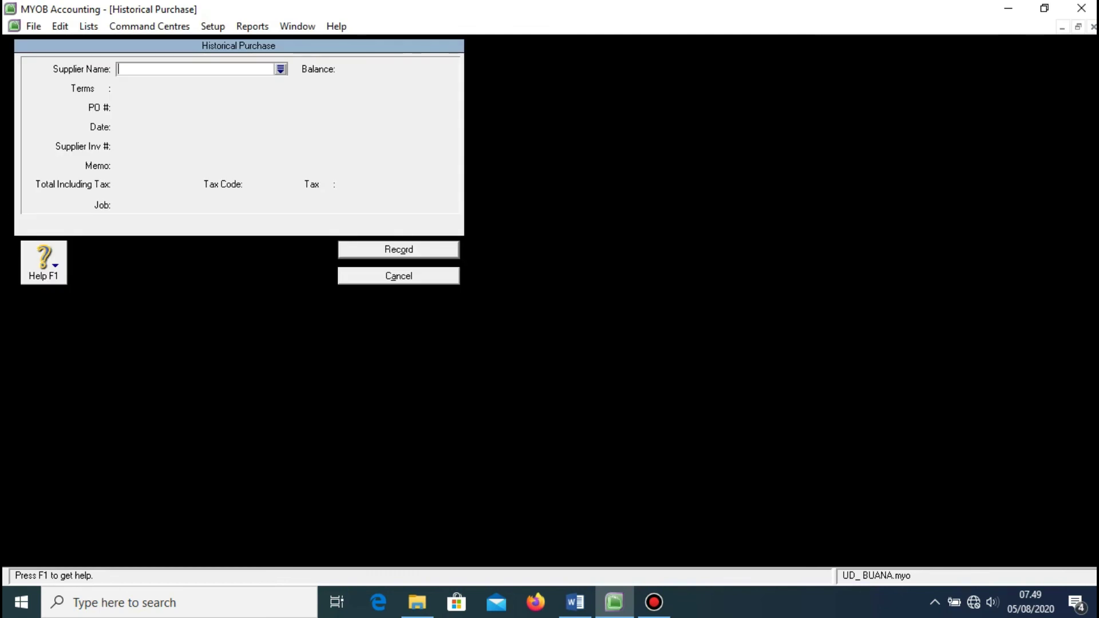
key("Tab")
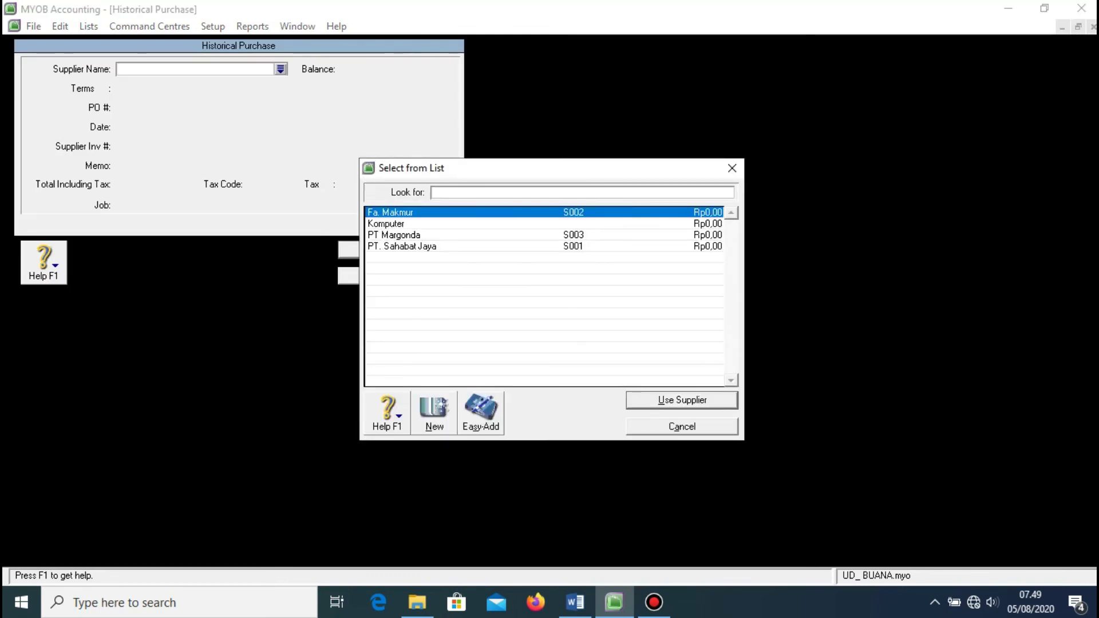
type("PT. Sahabat Jaya")
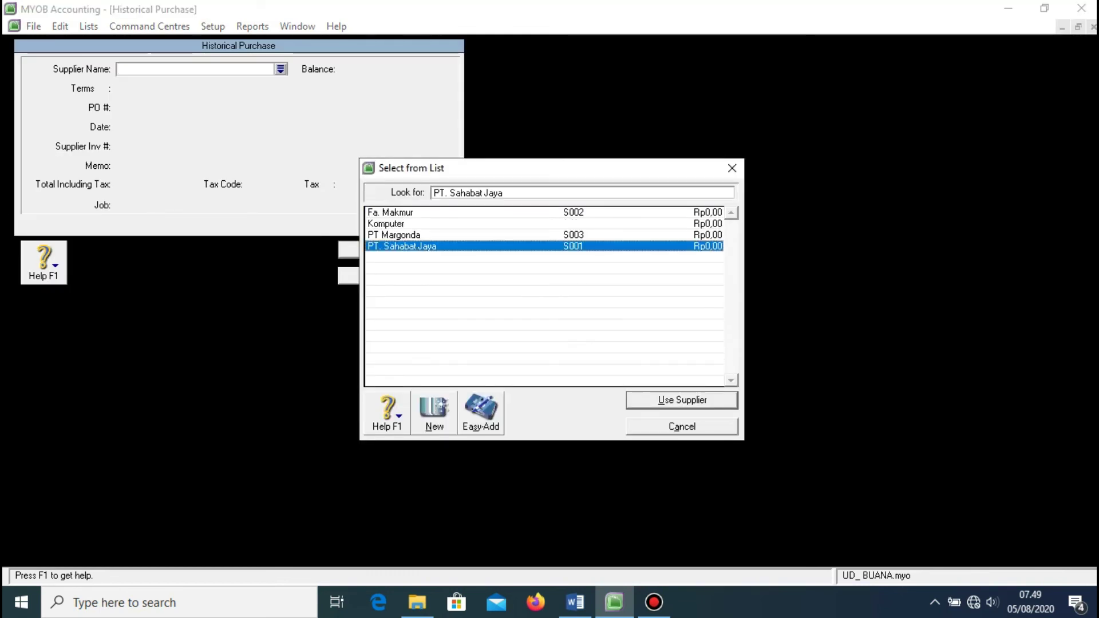
key("Return")
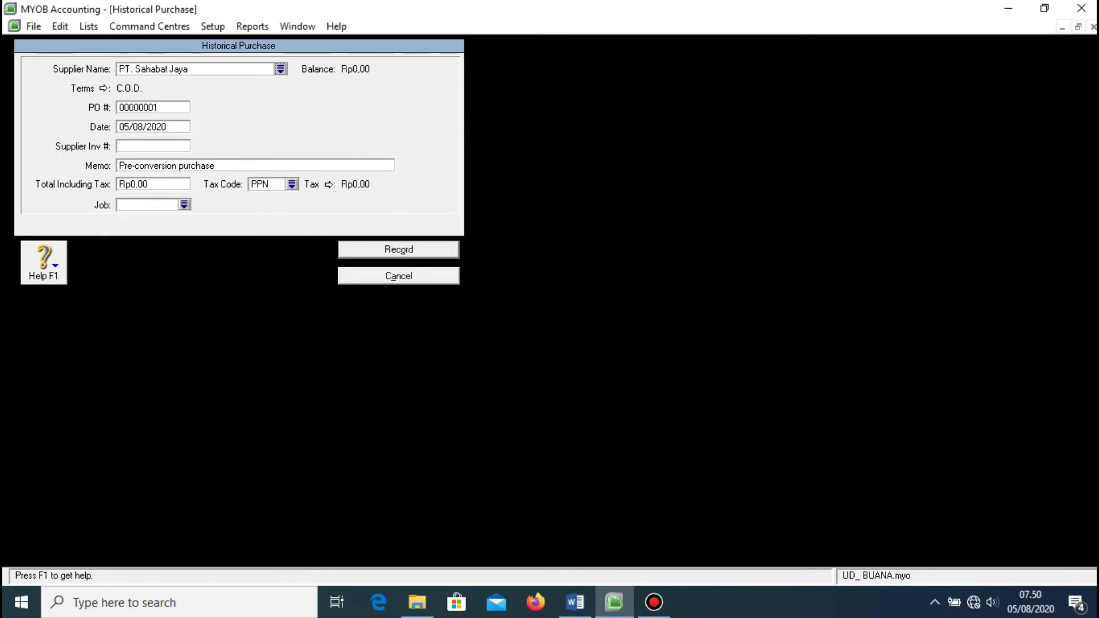
- Switch to the Word assignment document and examine the supplier payables table and the purchase rules on payment terms and late-payment penalties
left_click(575, 602)
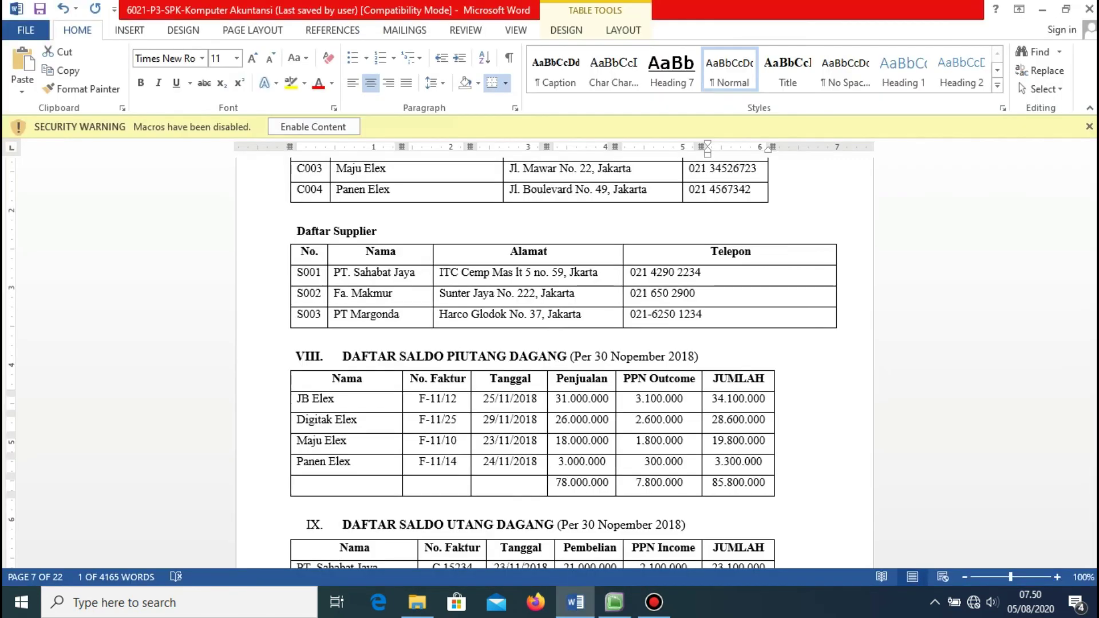
scroll(561, 343, "down", 1)
scroll(561, 361, "down", 2)
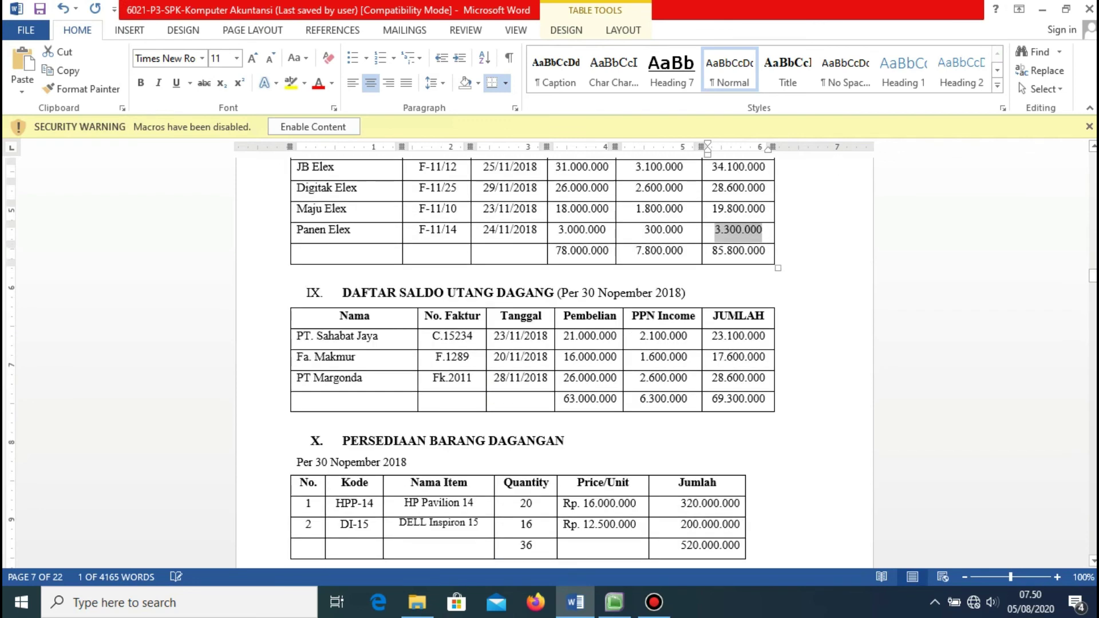
left_click(537, 356)
scroll(550, 361, "down", 1)
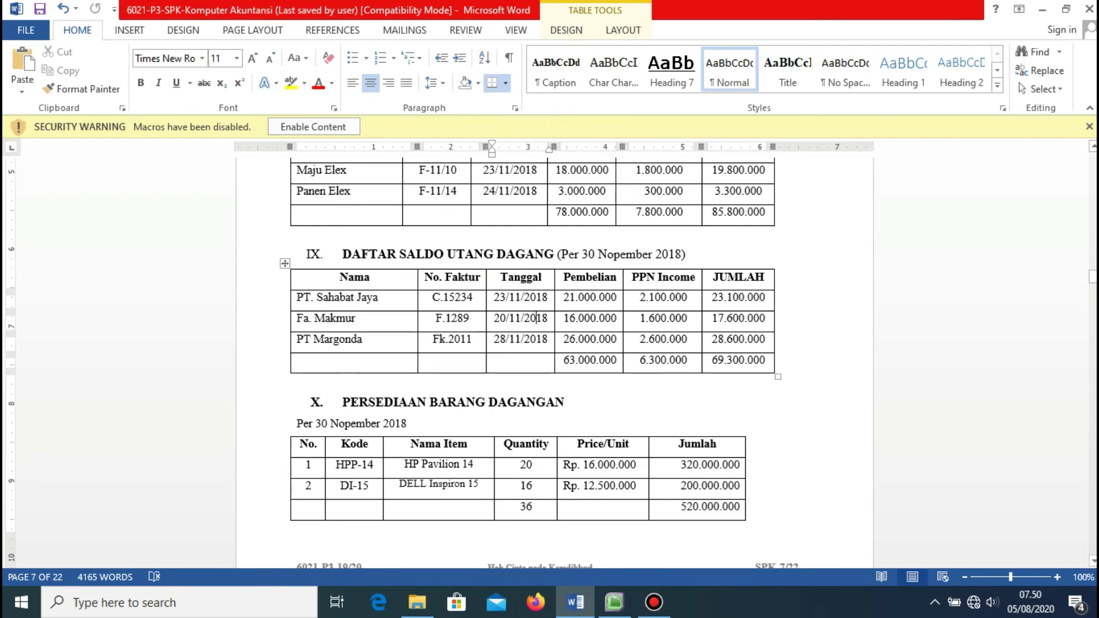
left_click_drag(1094, 277, 1093, 202)
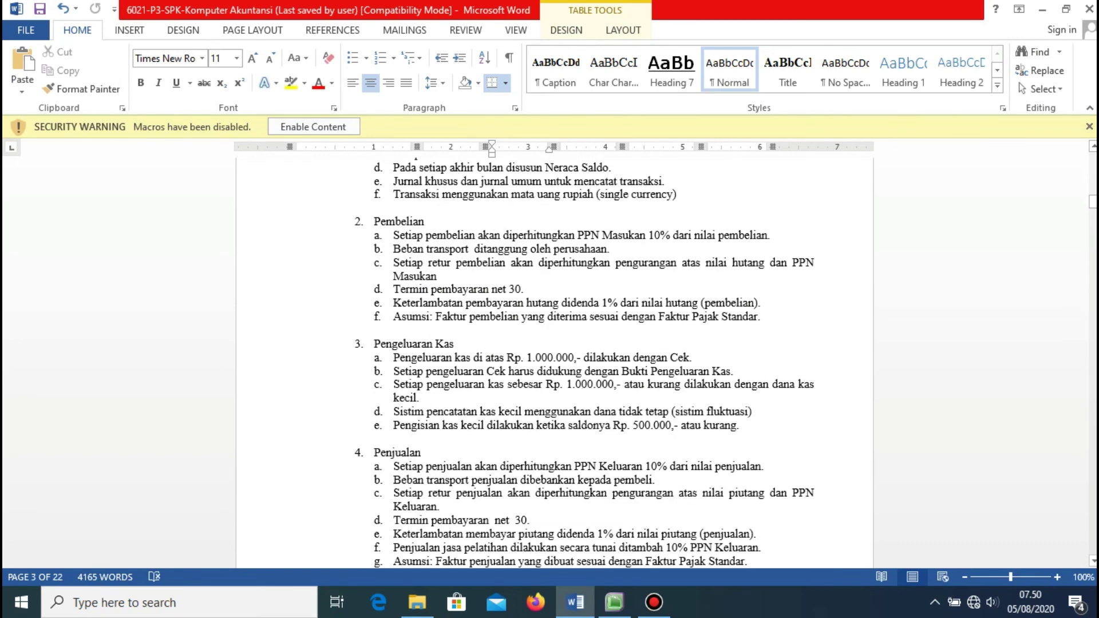
scroll(554, 361, "up", 3)
scroll(554, 361, "down", 4)
scroll(554, 361, "down", 2)
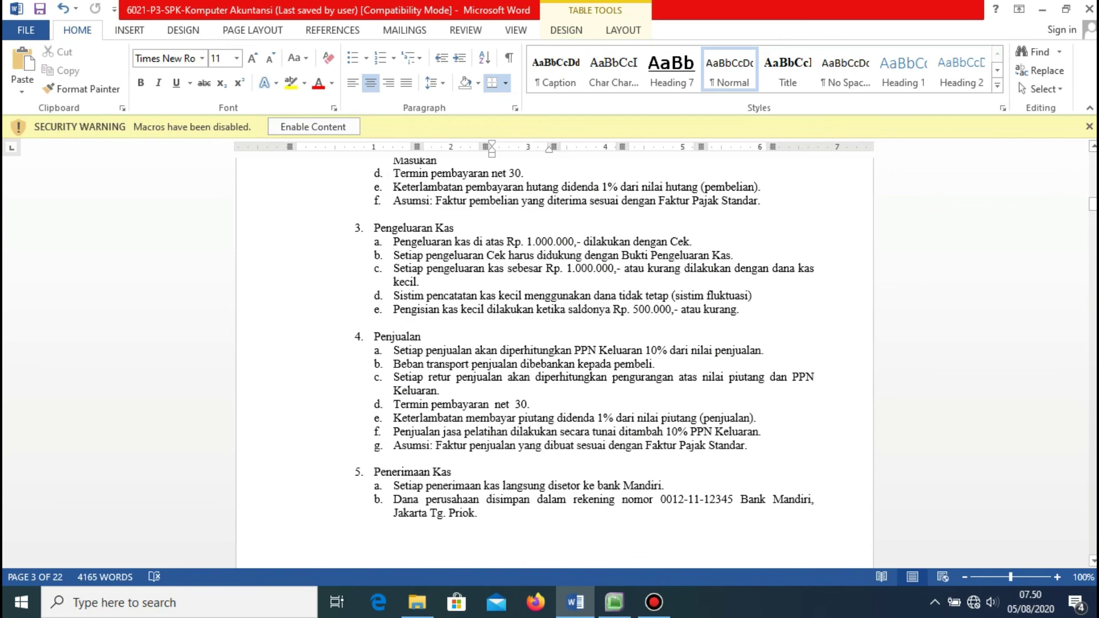
scroll(555, 361, "up", 3)
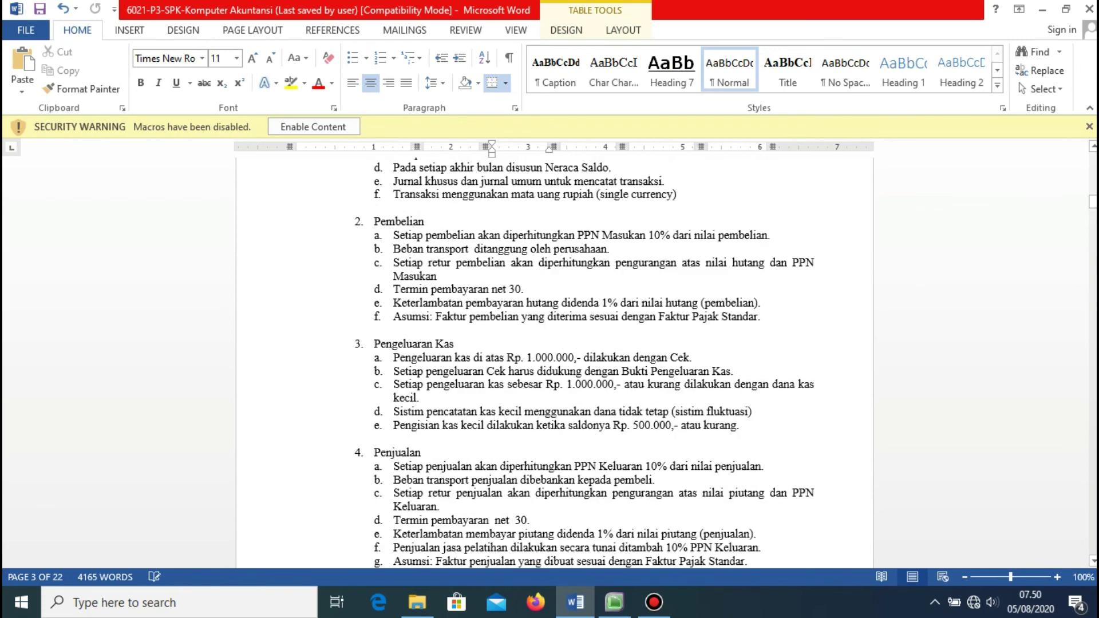
left_click(484, 289)
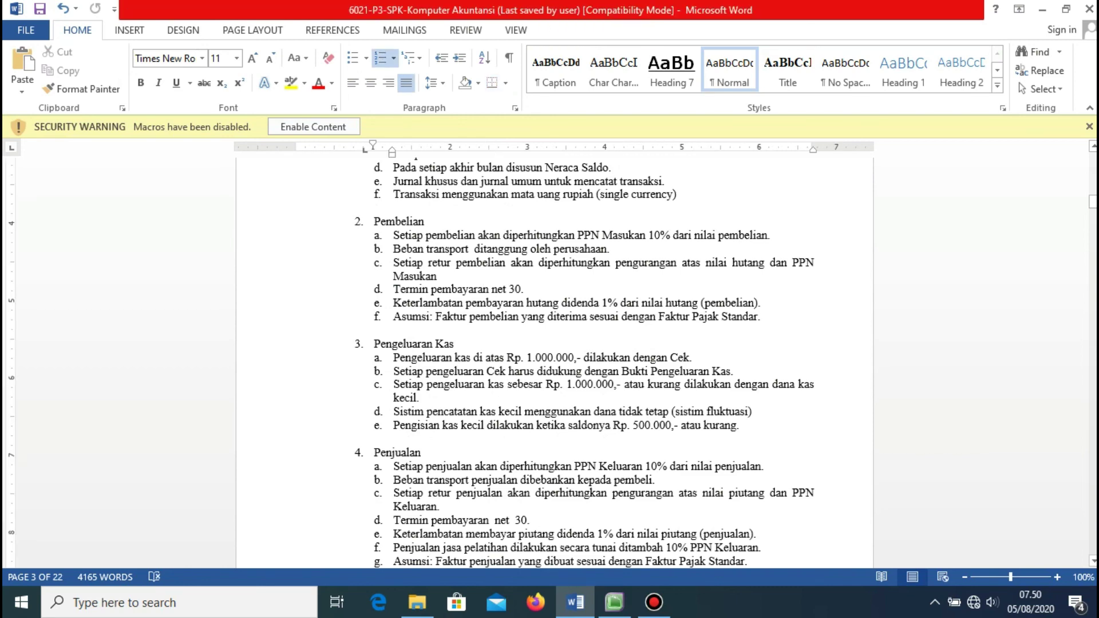
scroll(554, 361, "down", 20)
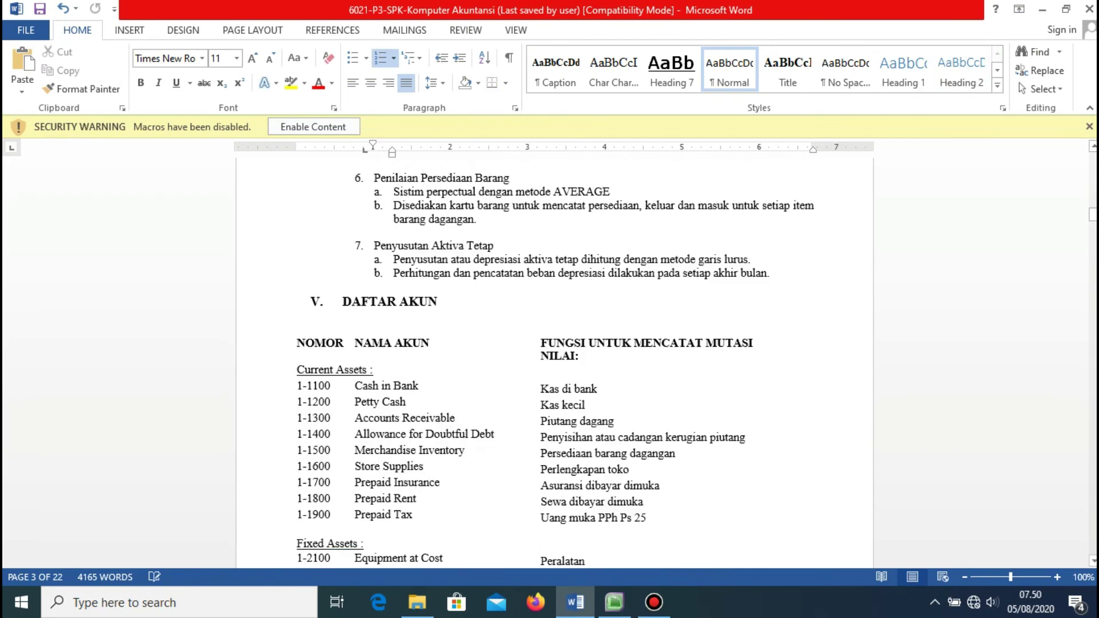
scroll(554, 361, "down", 20)
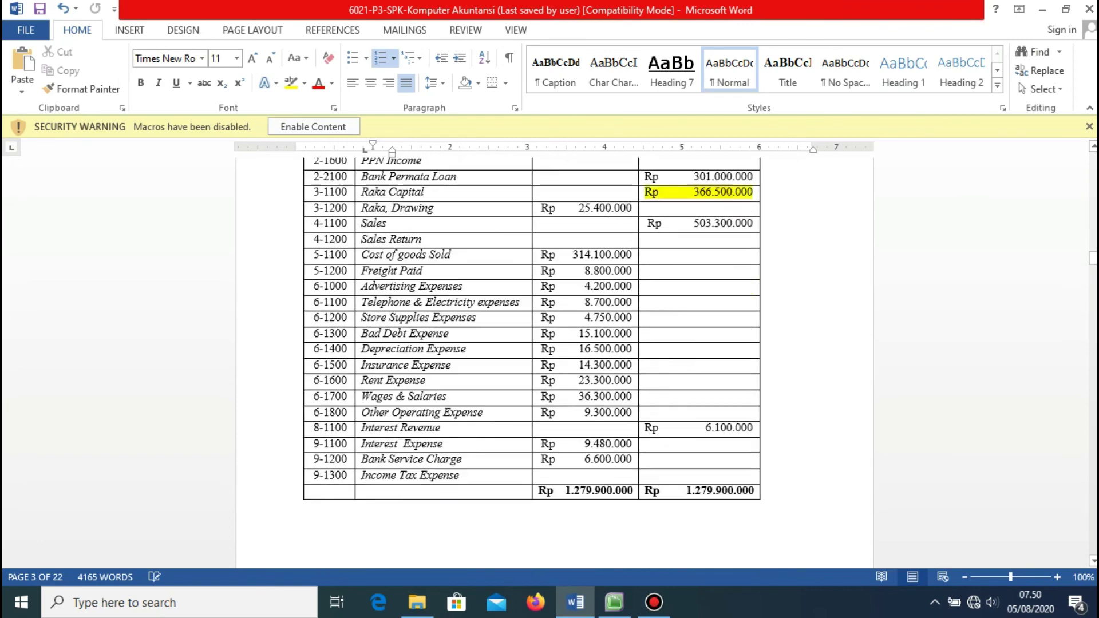
scroll(554, 361, "down", 18)
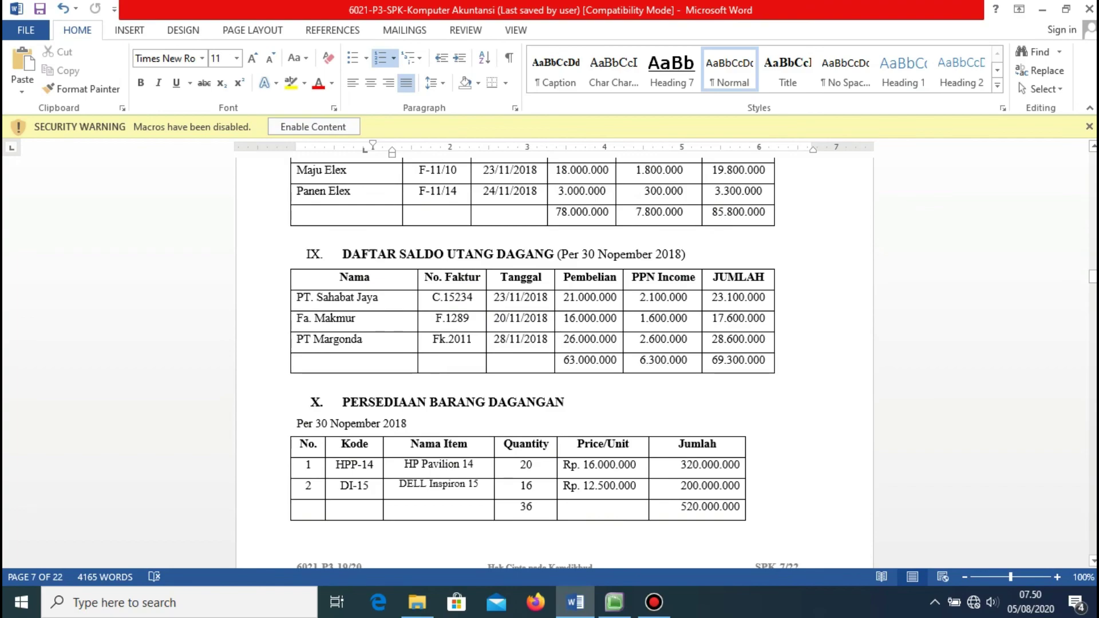
- Switch to MYOB Accounting and set PT. Sahabat Jaya's purchase terms to In a Given # of Days, 30 balance due days and 1% early-payment discount
key("alt+Tab")
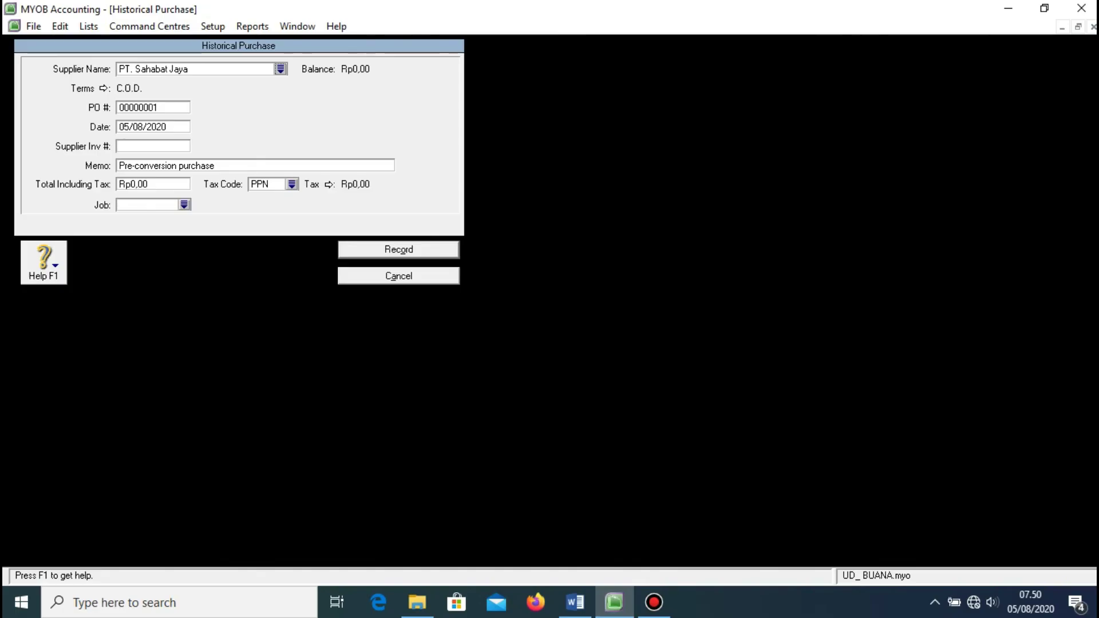
left_click(103, 89)
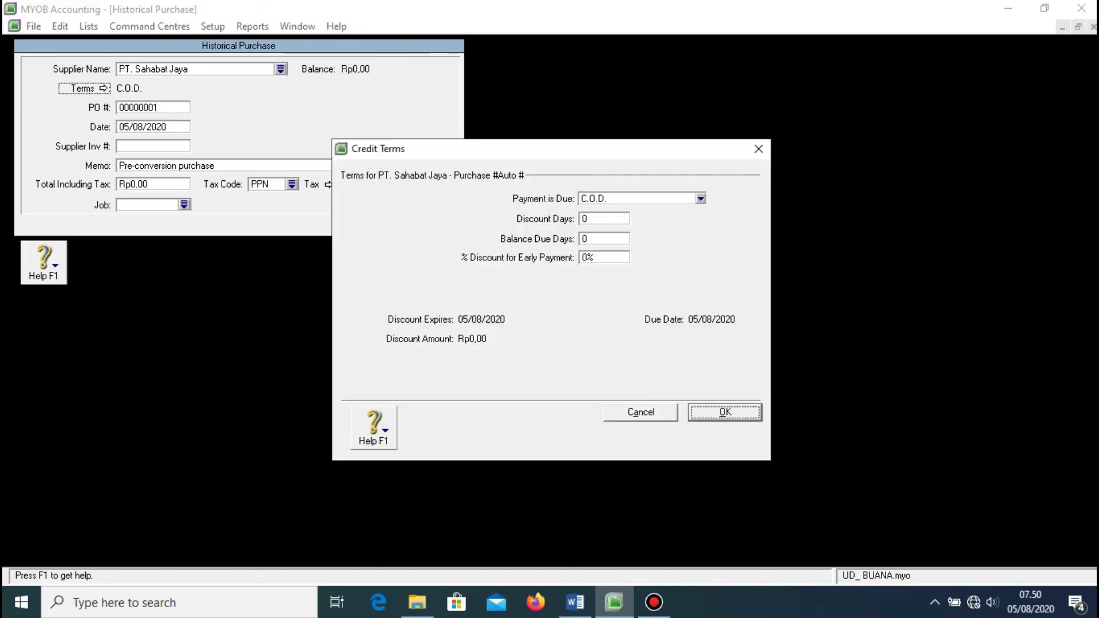
left_click(701, 199)
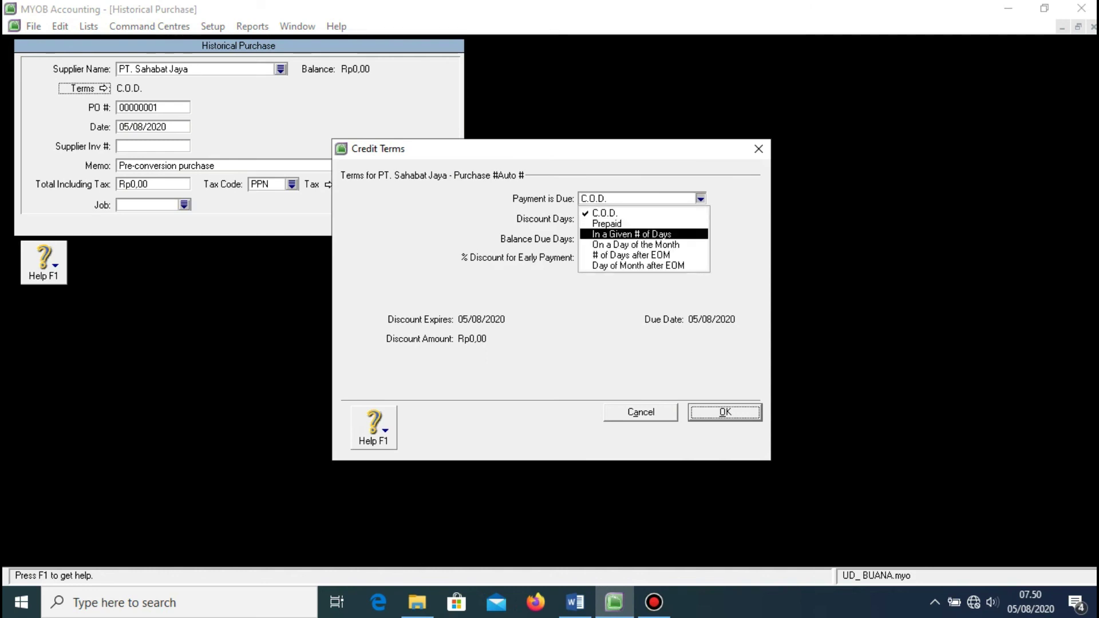
left_click(644, 234)
left_click(603, 219)
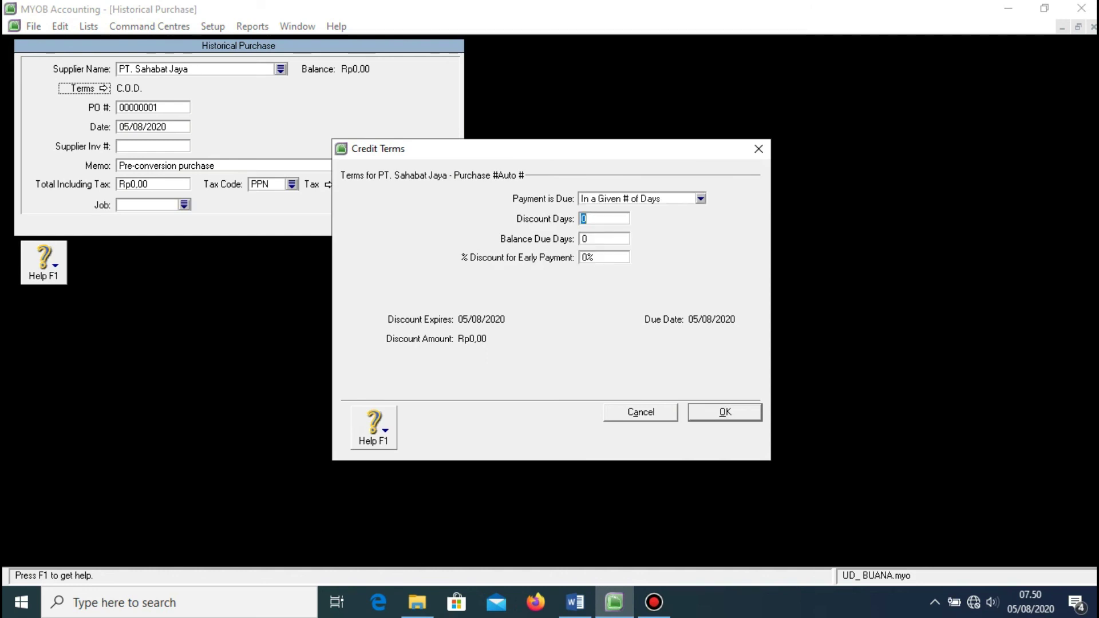
key("Tab")
type("30")
key("Tab")
type("1")
key("Return")
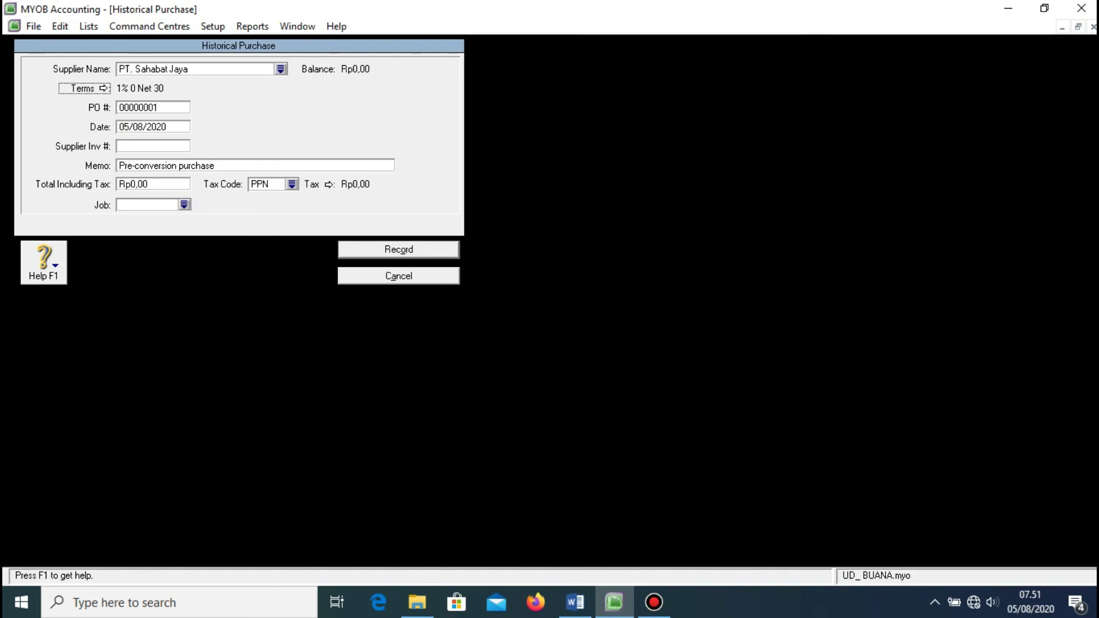
- Copy PT. Sahabat Jaya's invoice number from the payables table in Word into the PO number of the MYOB historical purchase
key("Tab")
left_click(575, 602)
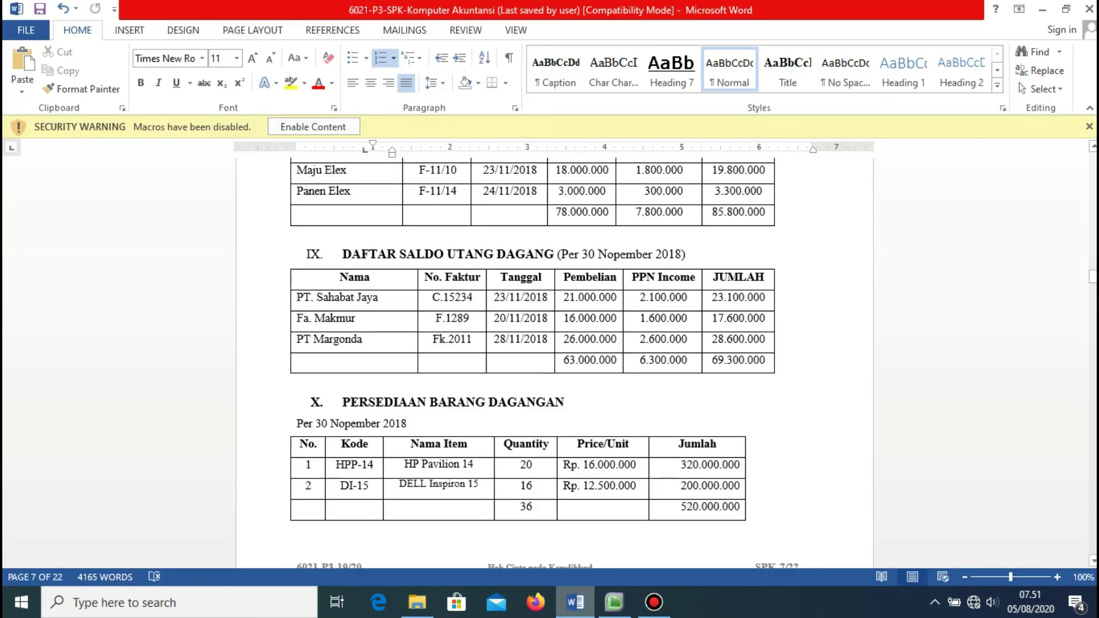
left_click_drag(433, 297, 472, 297)
key("super+c")
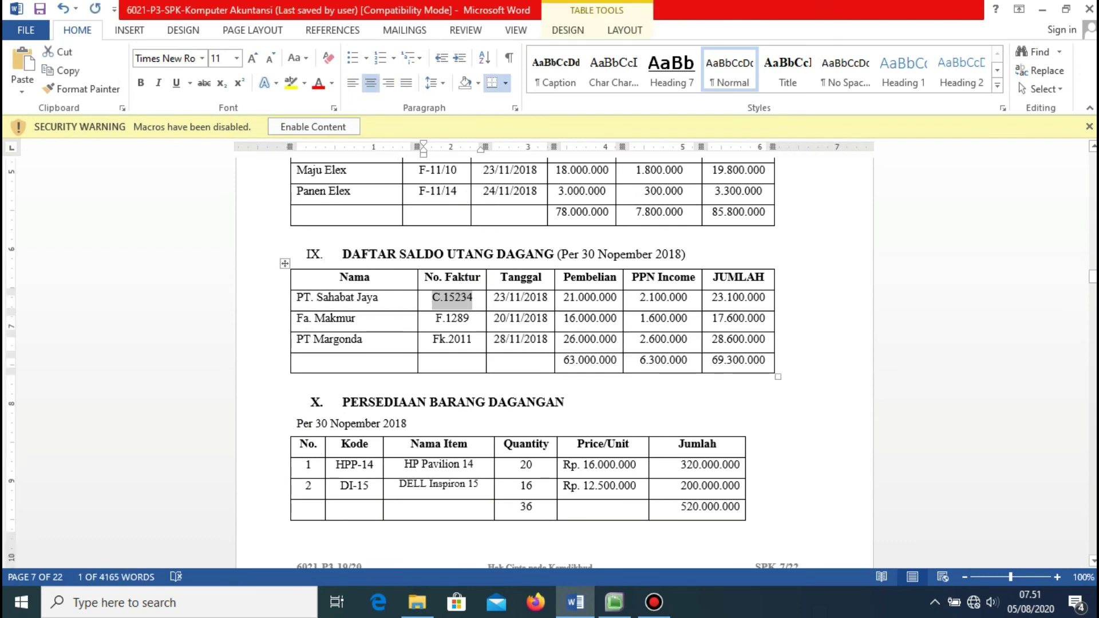
left_click(615, 602)
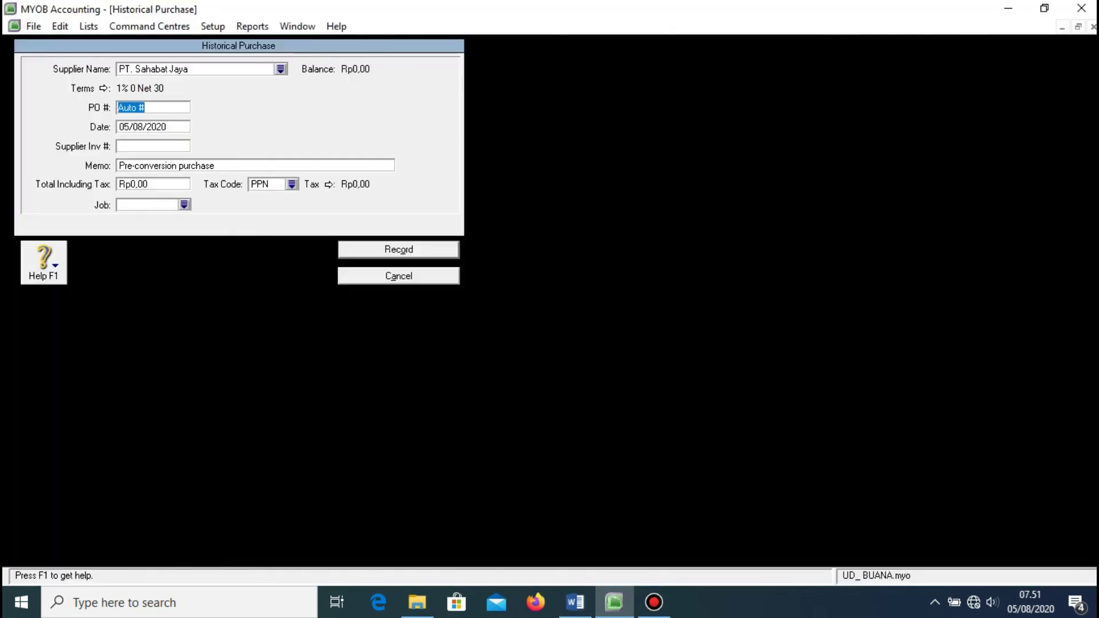
right_click(153, 107)
left_click(175, 173)
key("Tab")
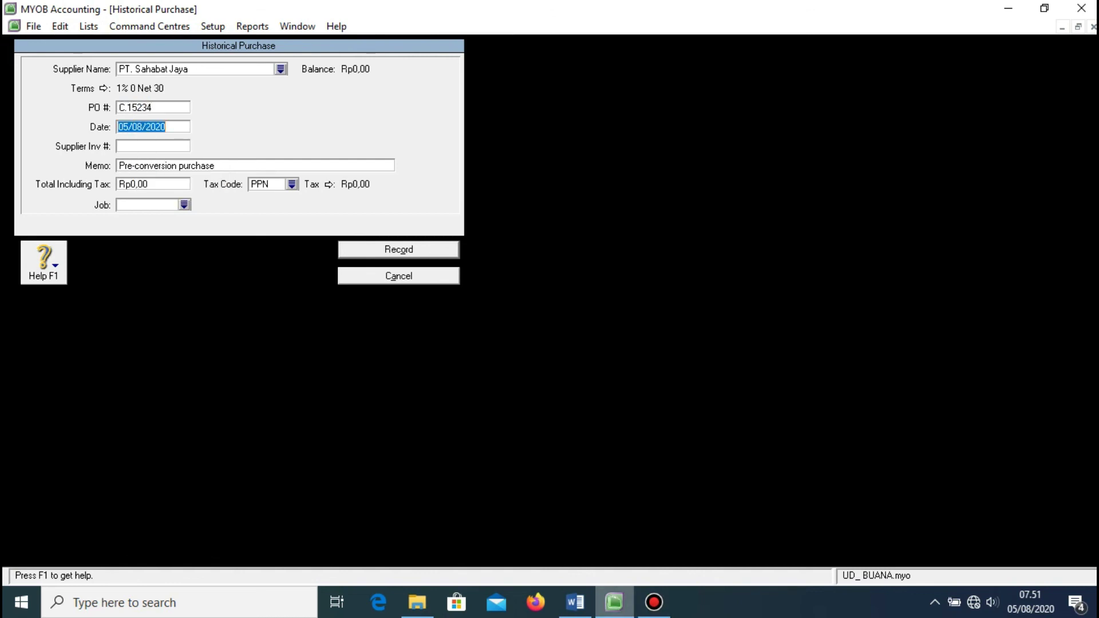
- Copy PT. Sahabat Jaya's invoice date, 23/11/2018, from the Word payables table into the date of the MYOB historical purchase
key("alt+Tab")
key("Tab")
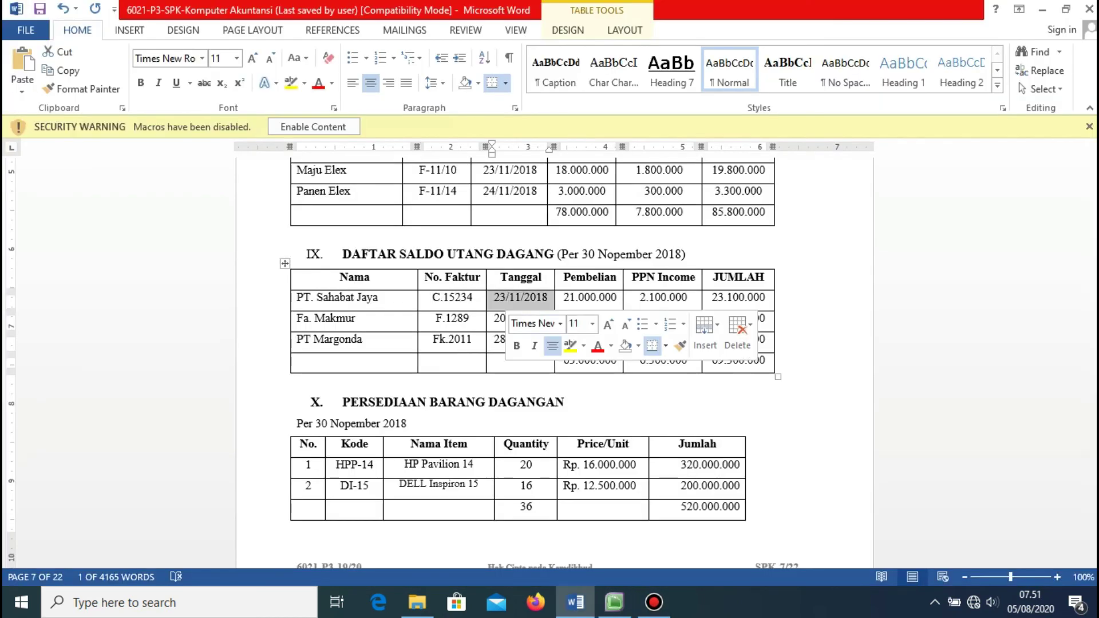
left_click(549, 297)
left_click_drag(549, 298, 494, 298)
key("super+c")
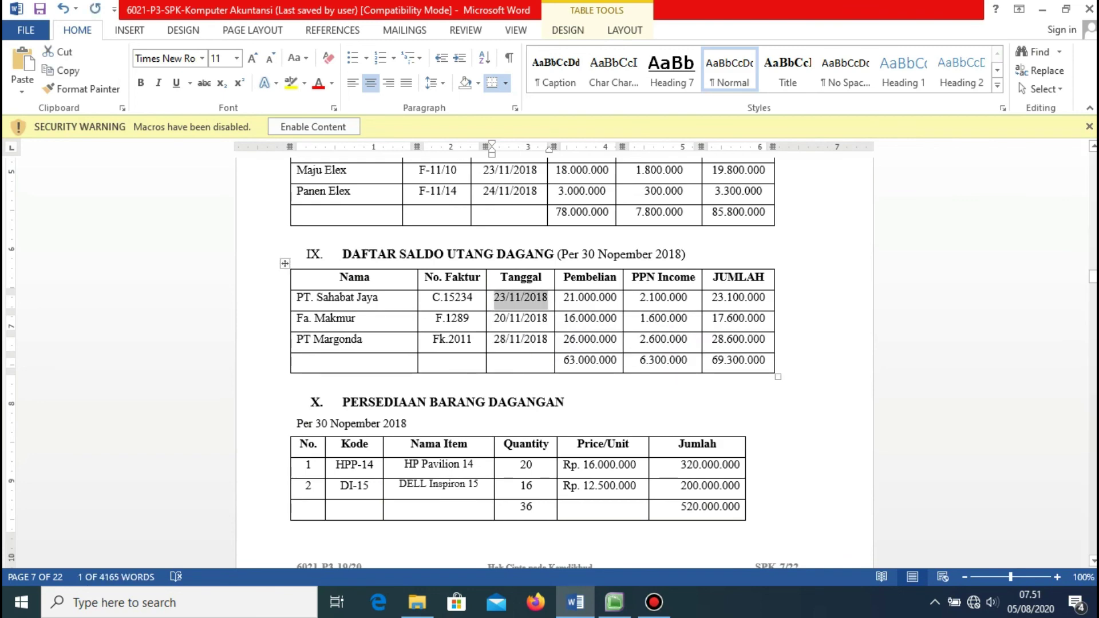
key("alt+Tab")
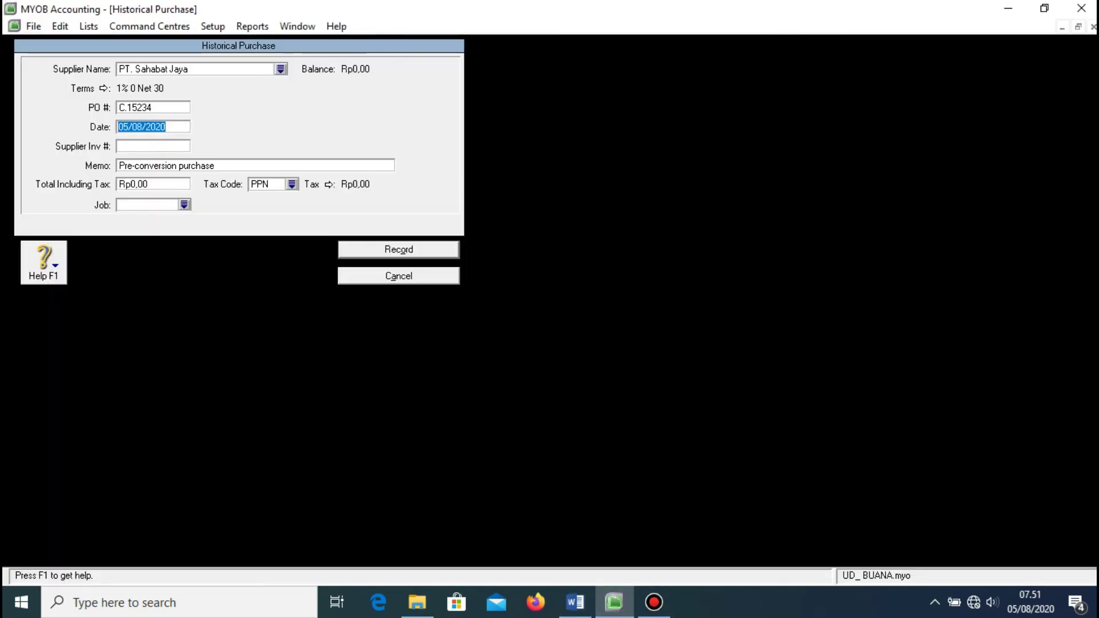
right_click(129, 131)
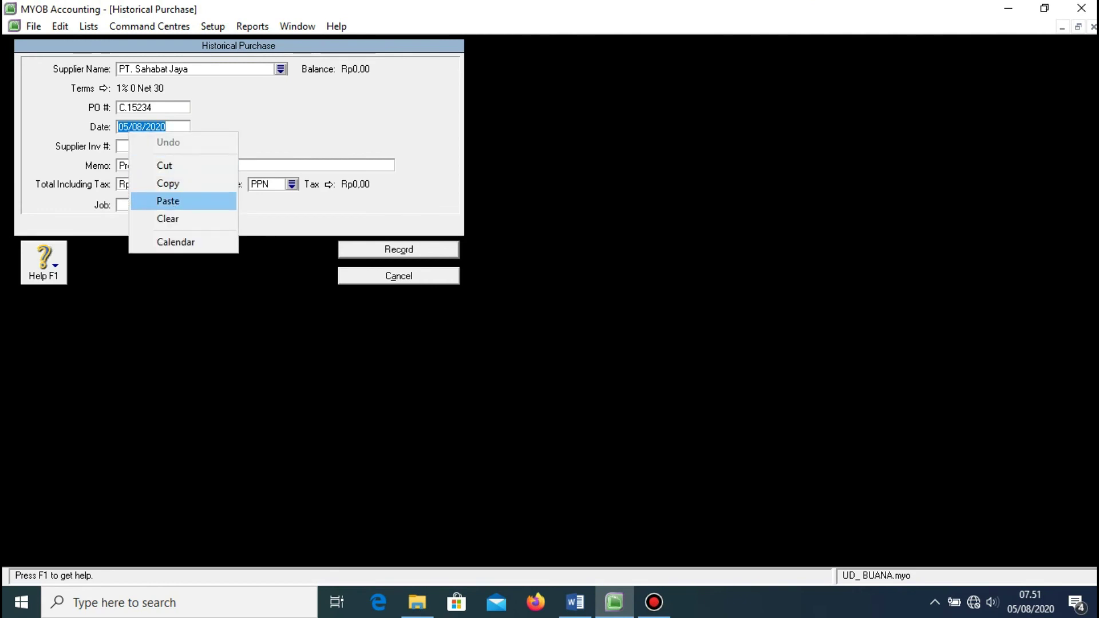
left_click(168, 201)
- Copy PT. Sahabat Jaya's total of 23.100.000 from the Word payables table into the tax-inclusive total of the MYOB historical purchase
left_click(132, 184)
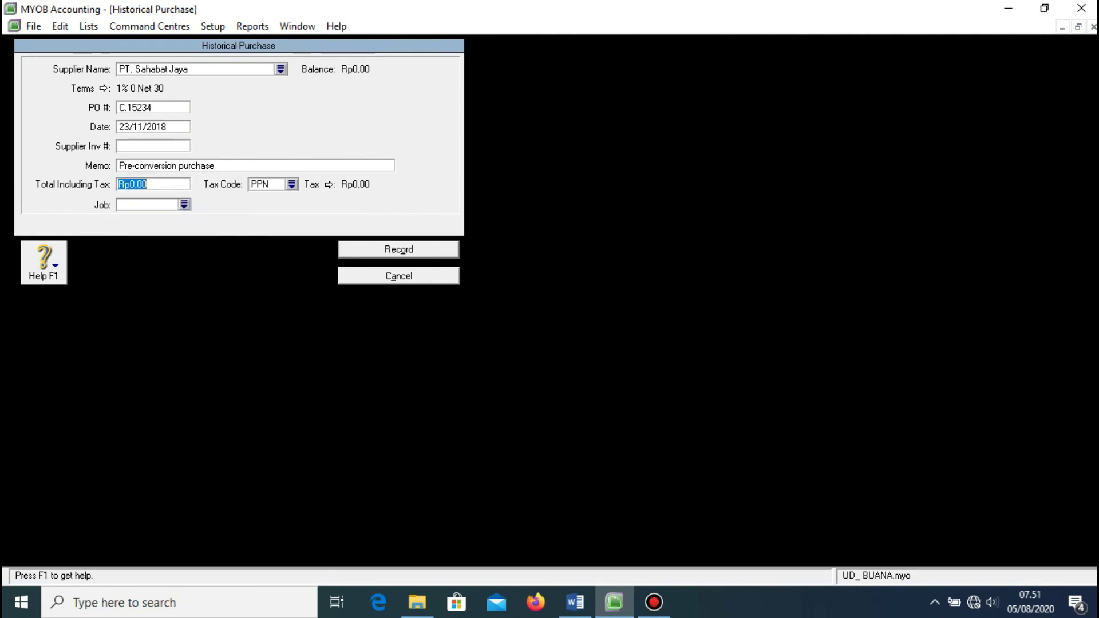
key("alt+Tab")
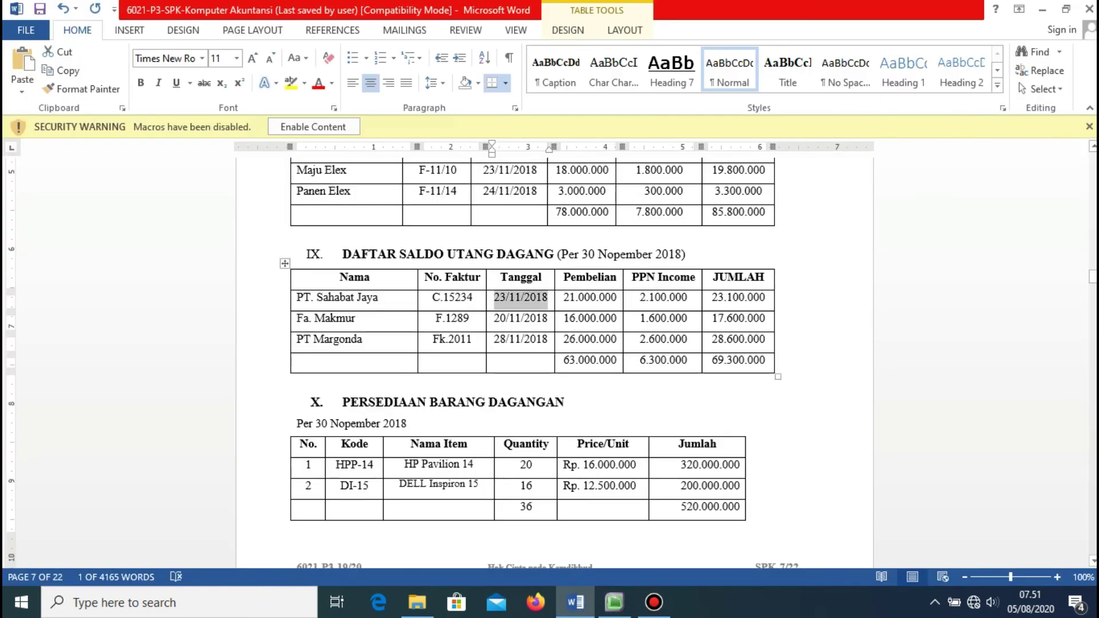
left_click_drag(712, 297, 766, 297)
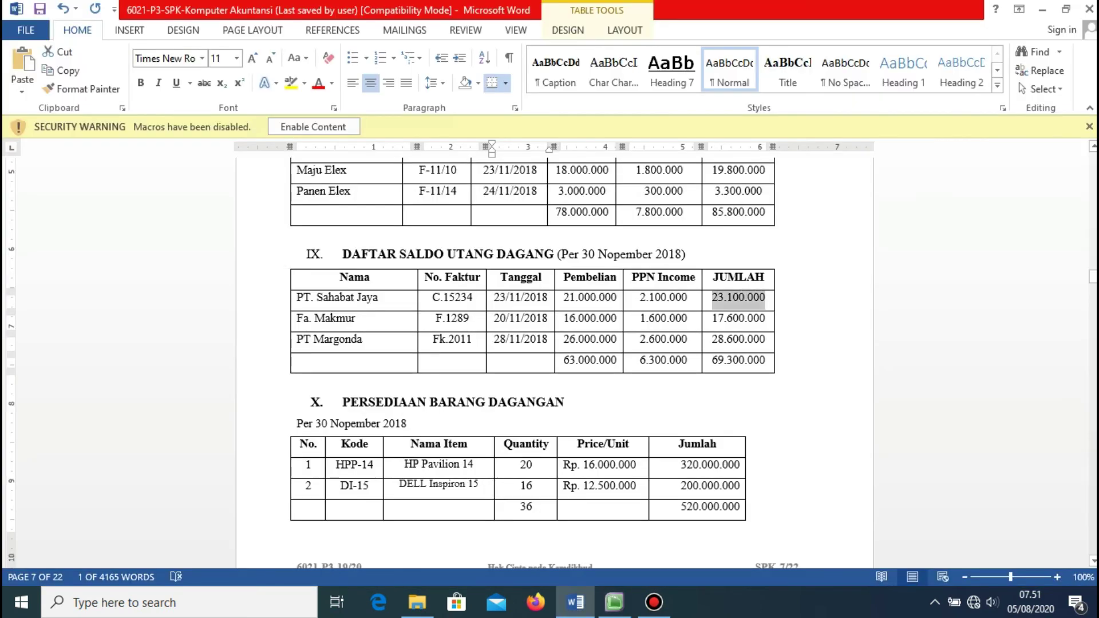
key("ctrl+c")
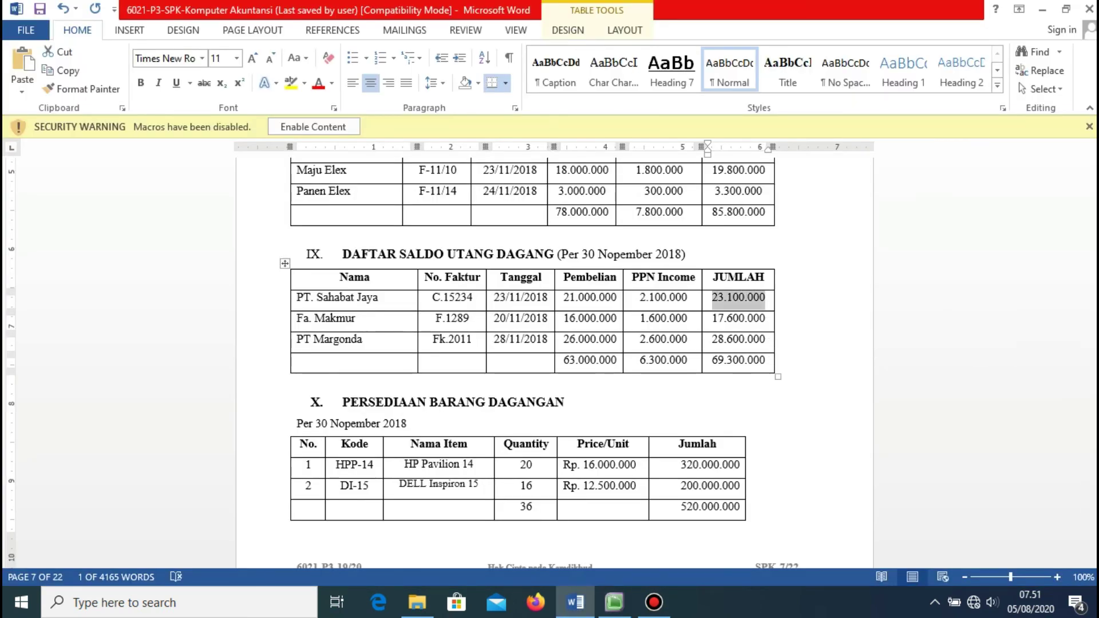
key("alt+Tab")
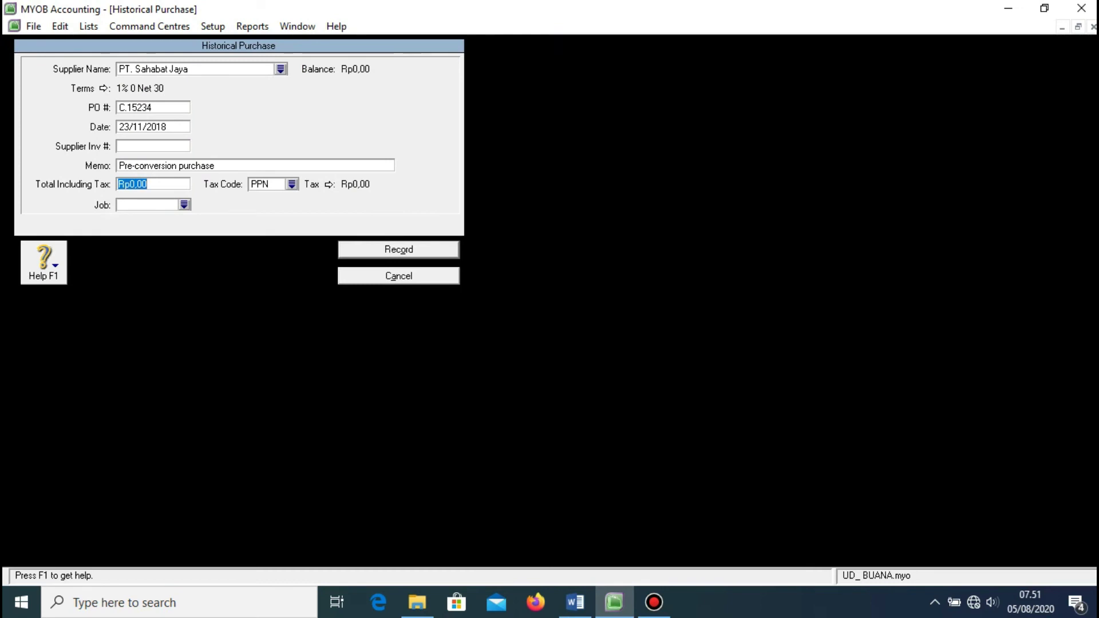
key("ctrl+v")
key("Tab")
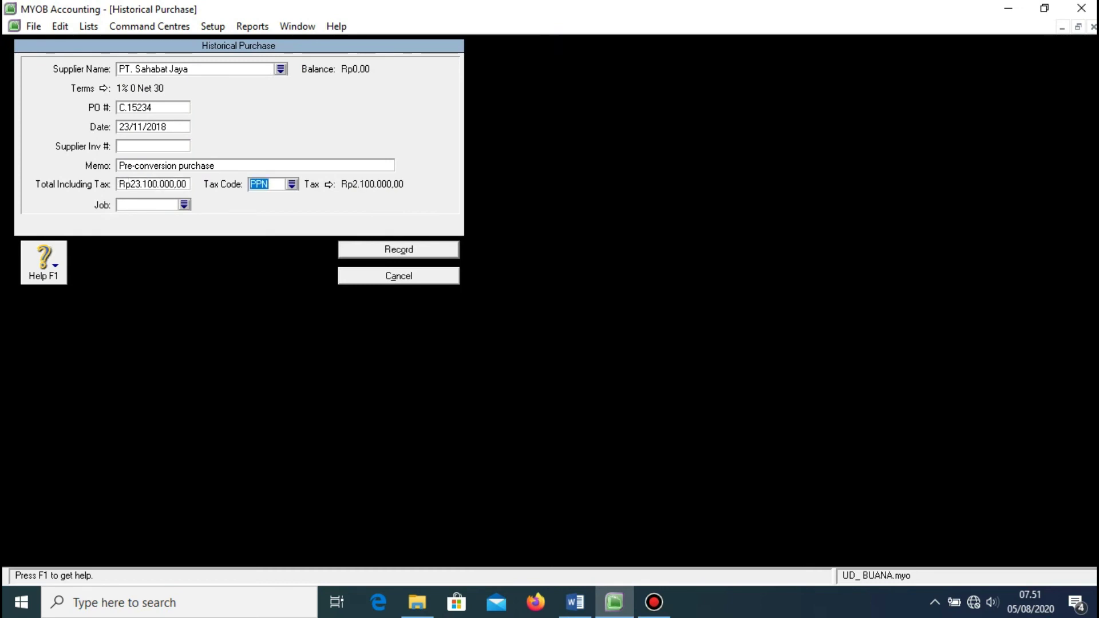
- Check the PT. Sahabat Jaya figures against the Word table, then record the purchase in MYOB and acknowledge the notice
key("alt+Tab")
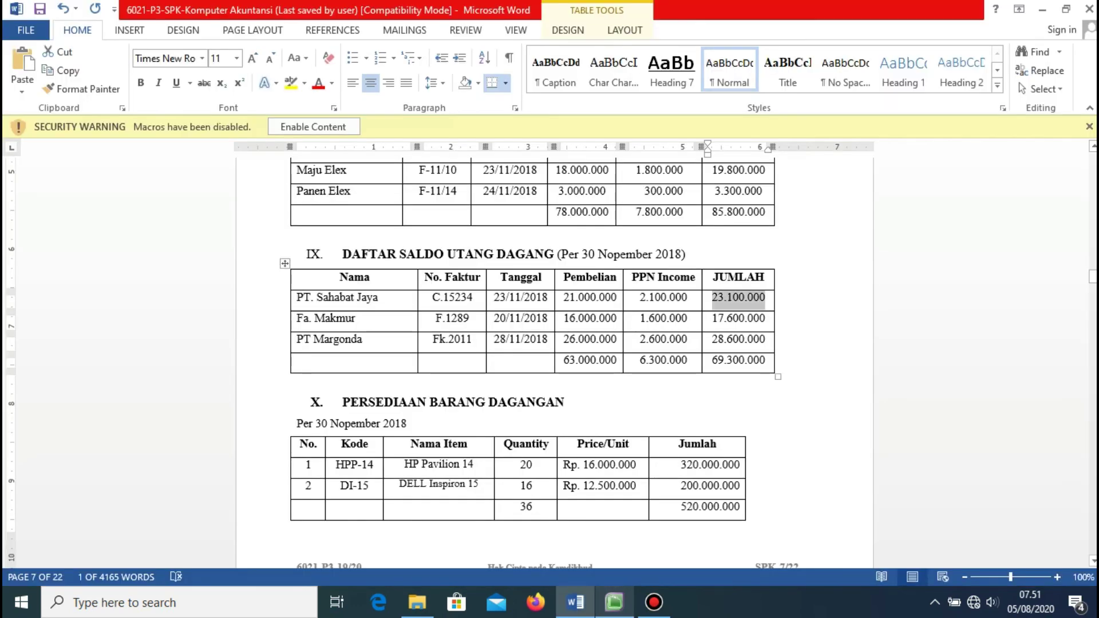
key("alt+Tab")
key("Return")
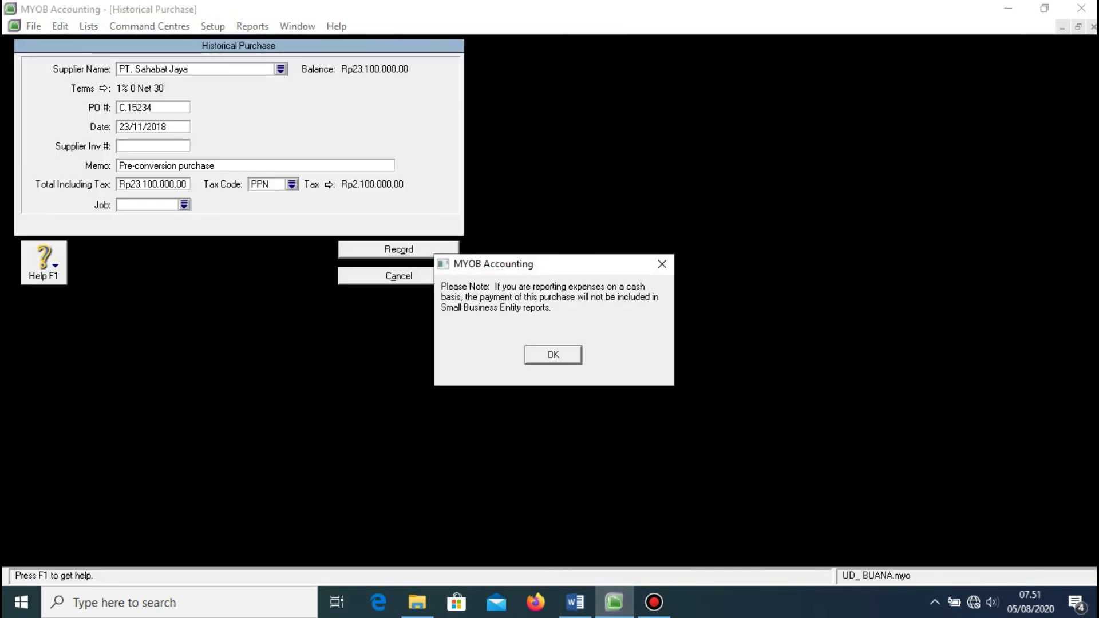
key("Return")
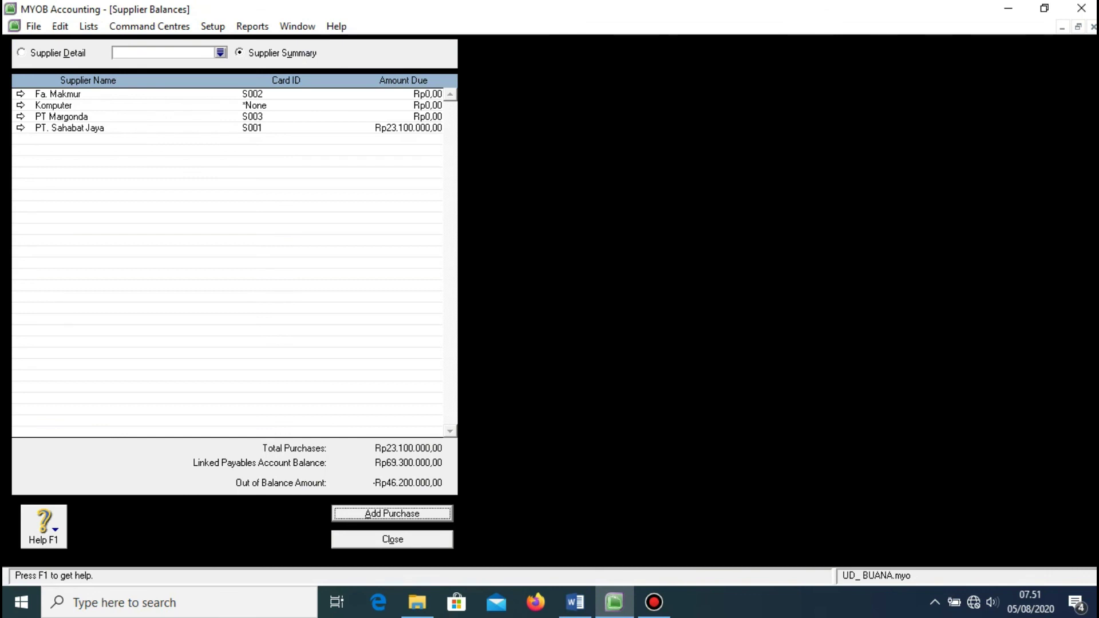
- Add another historical purchase and choose Fa. Makmur as its supplier
key("Return")
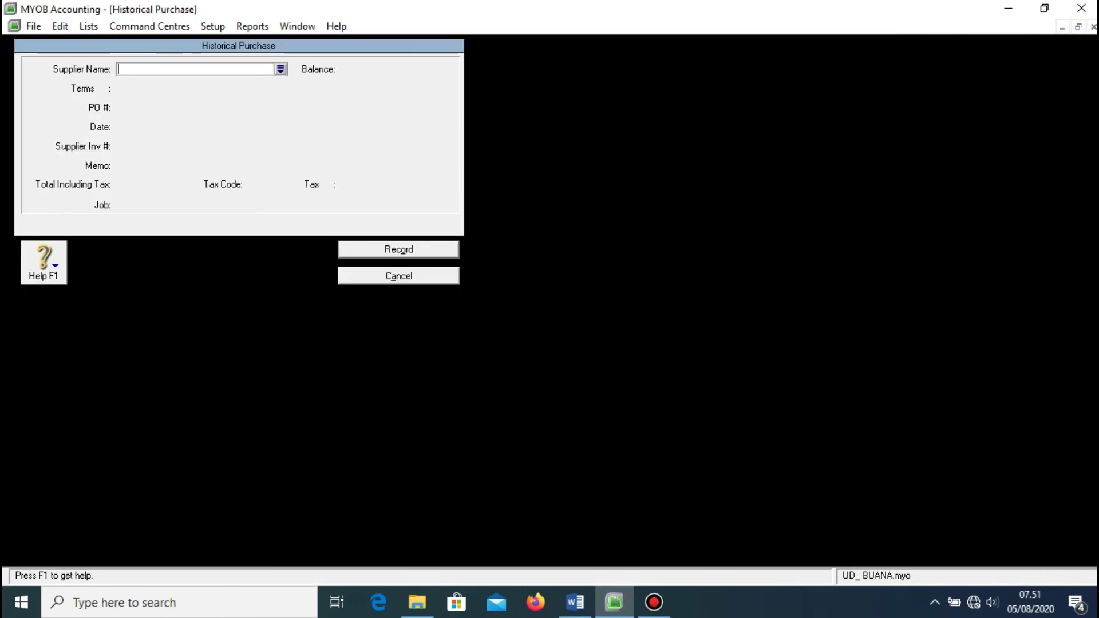
key("Return")
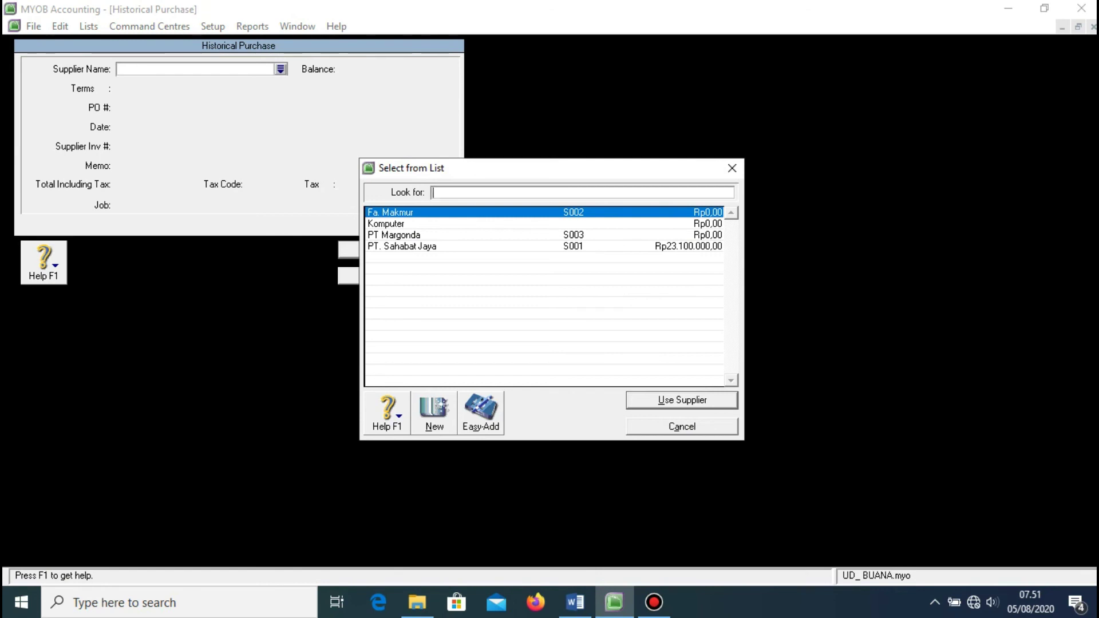
key("Return")
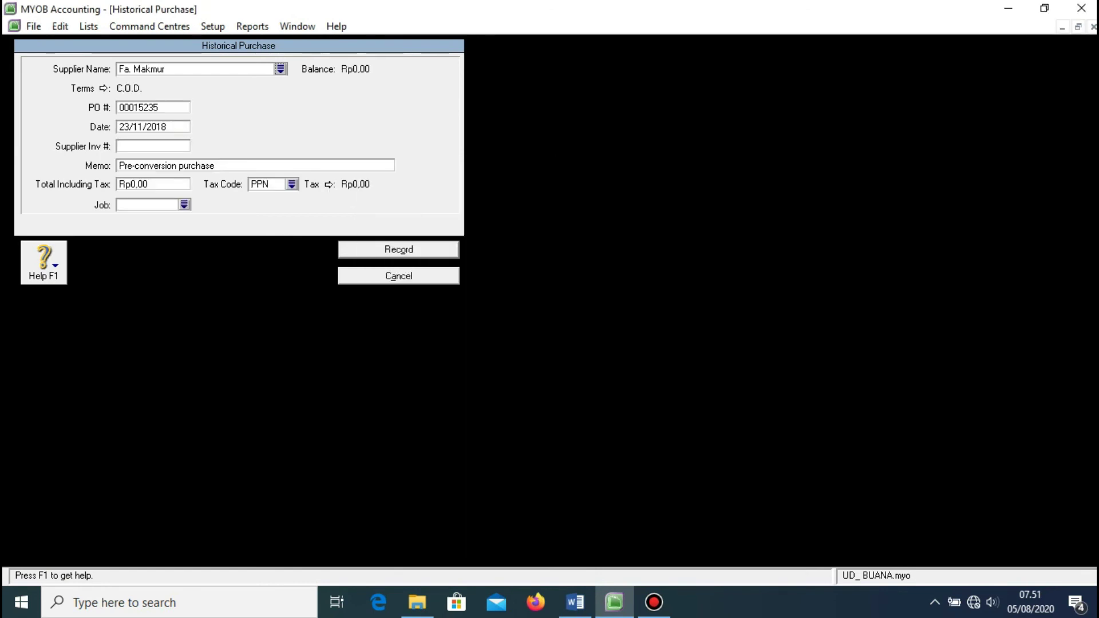
- Set Fa. Makmur's purchase terms to In a Given # of Days, with 30 balance due days and a 1% early-payment discount
left_click(103, 88)
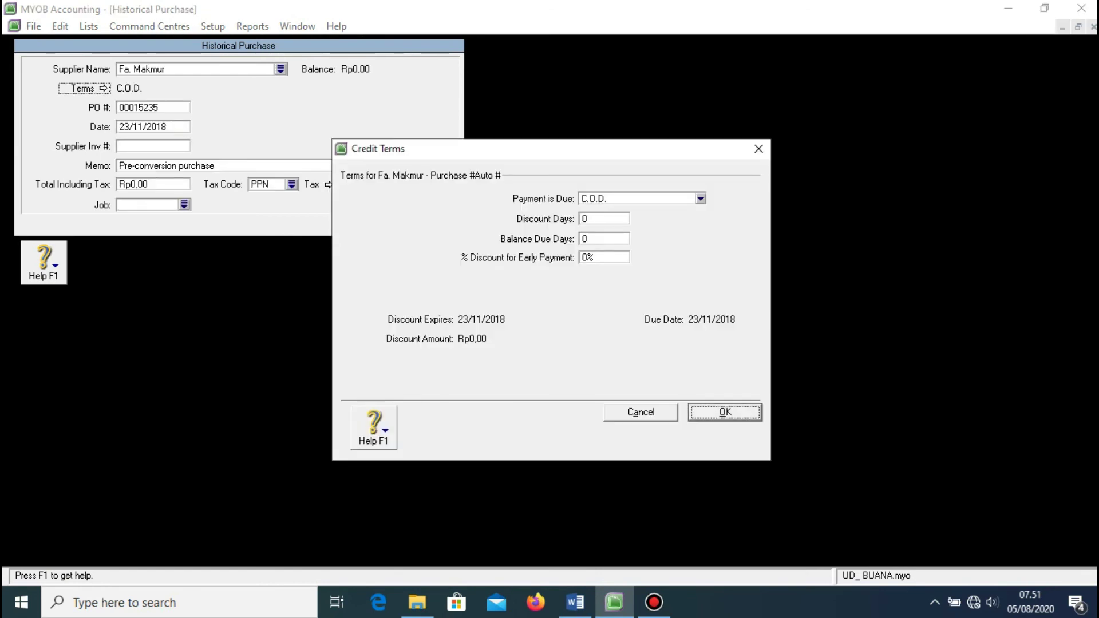
left_click(701, 199)
key("Down")
key("Return")
left_click(604, 239)
type("30")
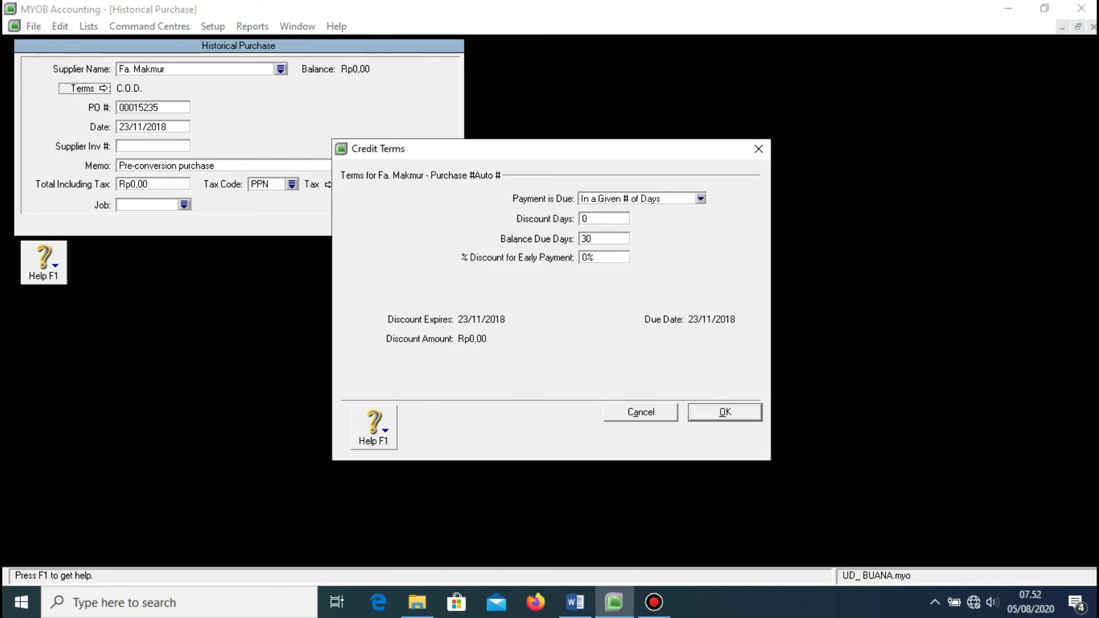
key("Tab")
type("1")
key("Return")
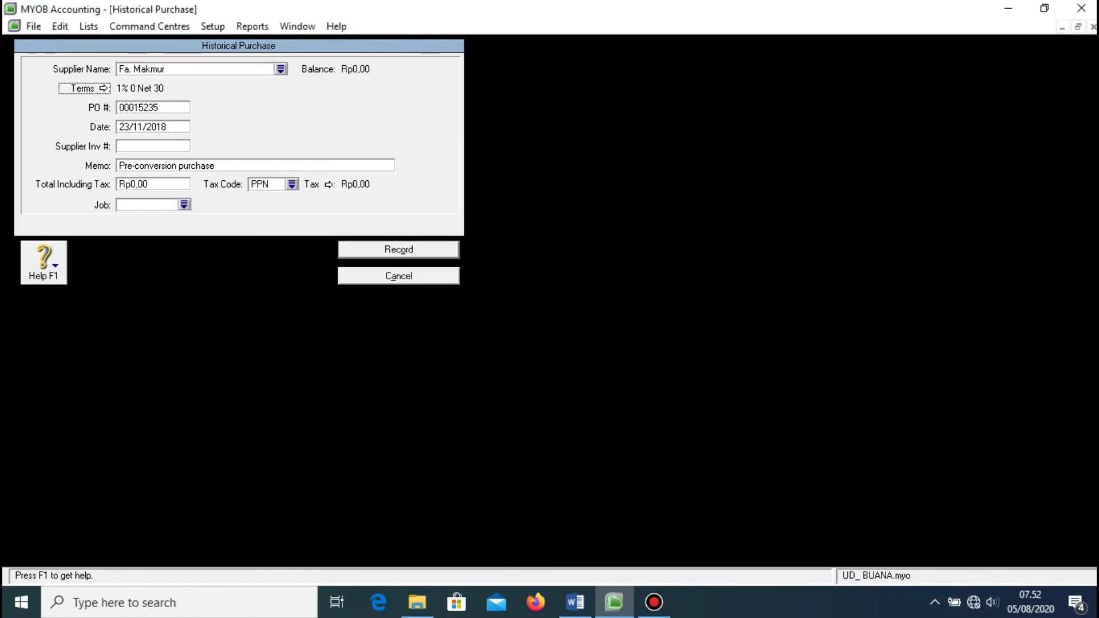
- Copy Fa. Makmur's invoice number from the payables table in Word into the PO number of the MYOB historical purchase
key("Tab")
key("alt+Tab")
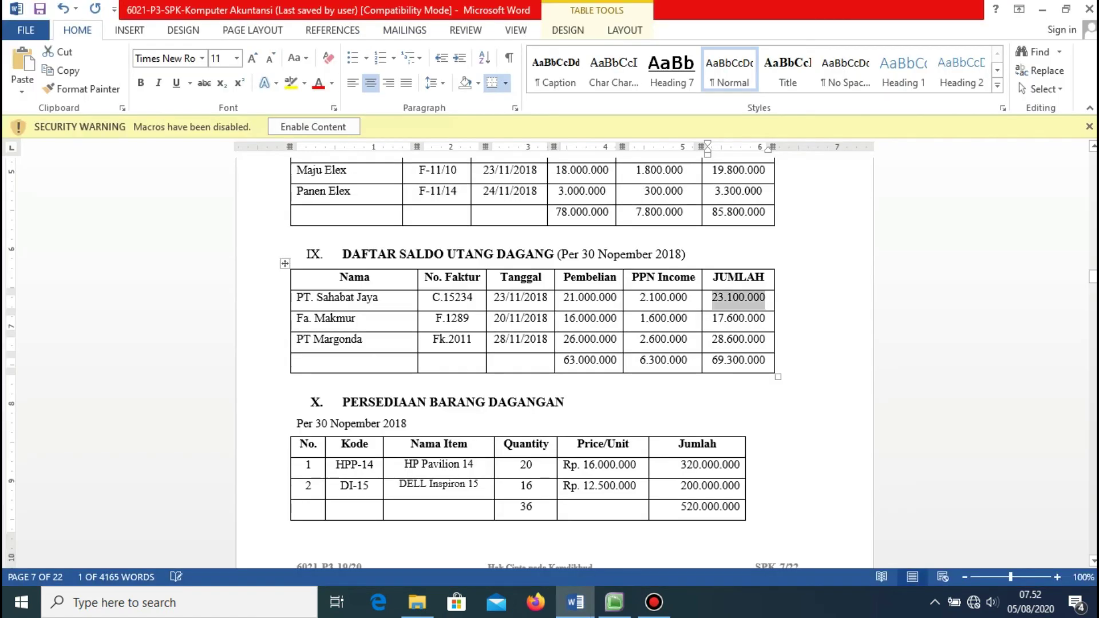
double_click(452, 318)
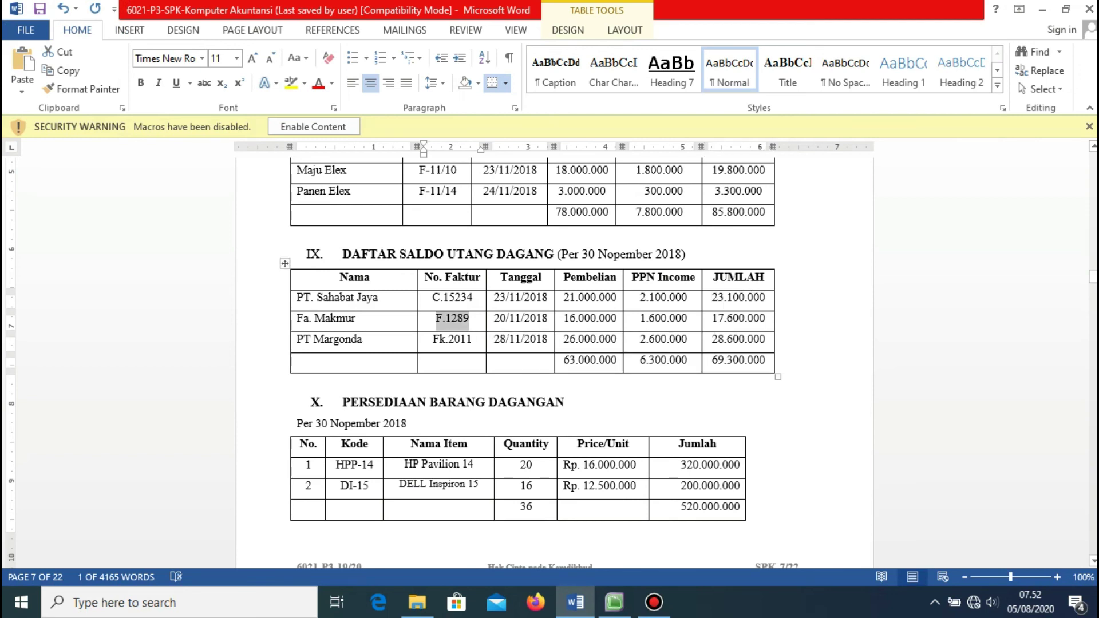
key("alt+Tab")
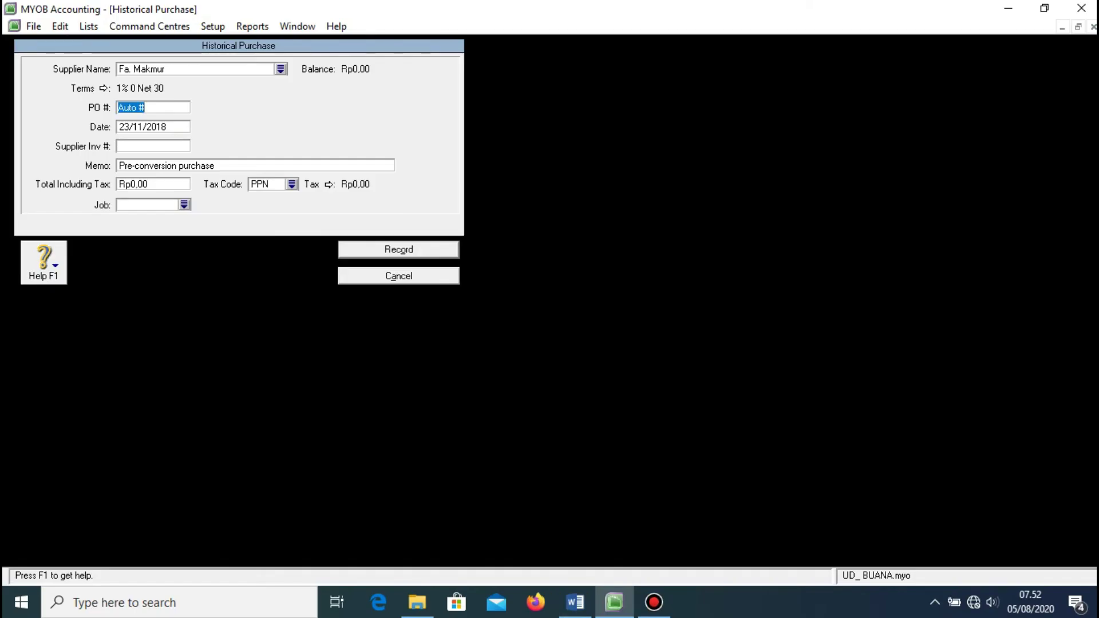
key("ctrl+v")
key("Tab")
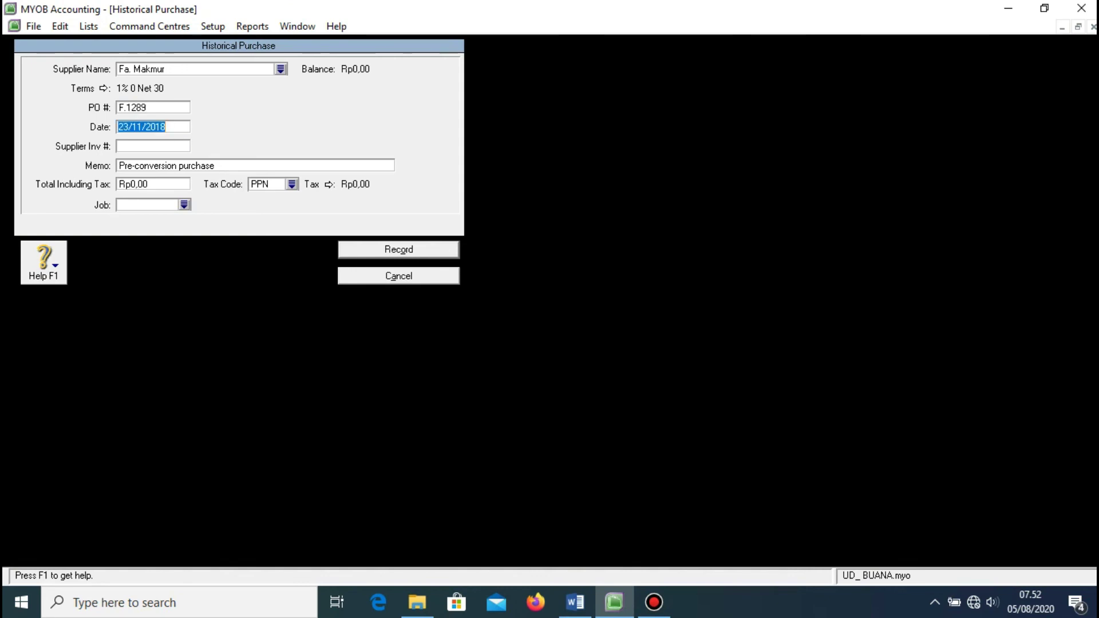
- Copy Fa. Makmur's date, 20/11/2018, from the payables table in Word into the date of the MYOB historical purchase
key("alt+Tab")
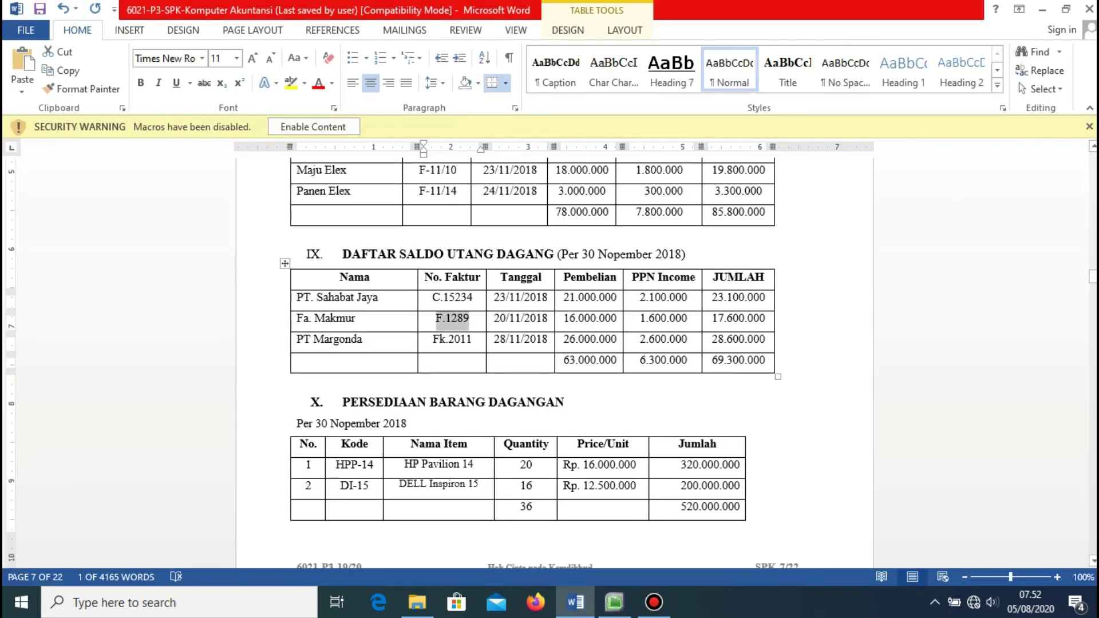
key("Tab")
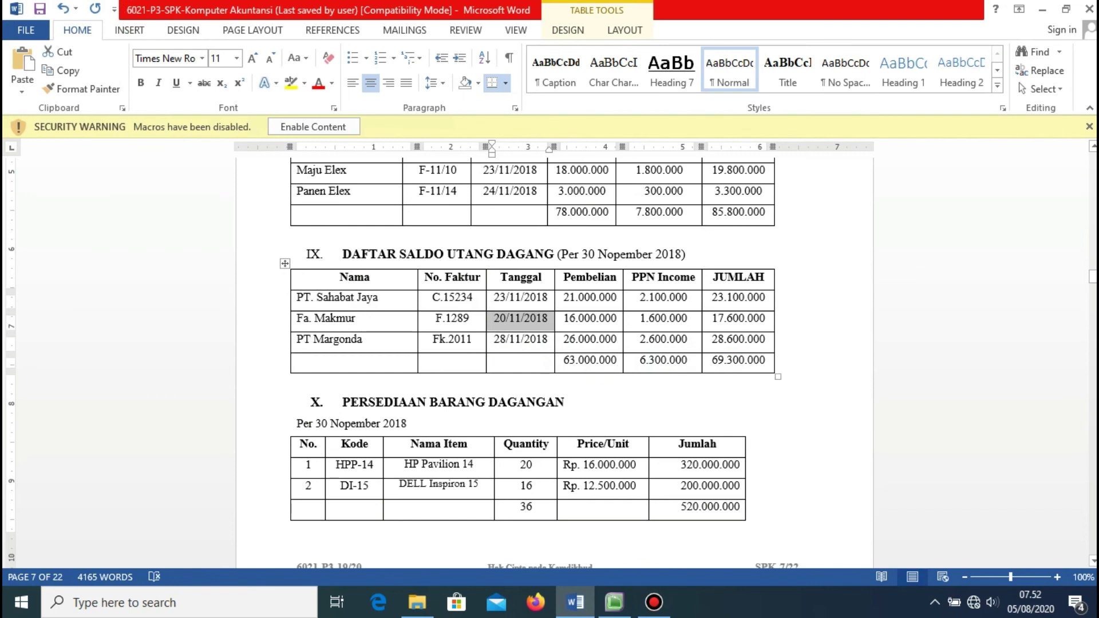
key("alt+Tab")
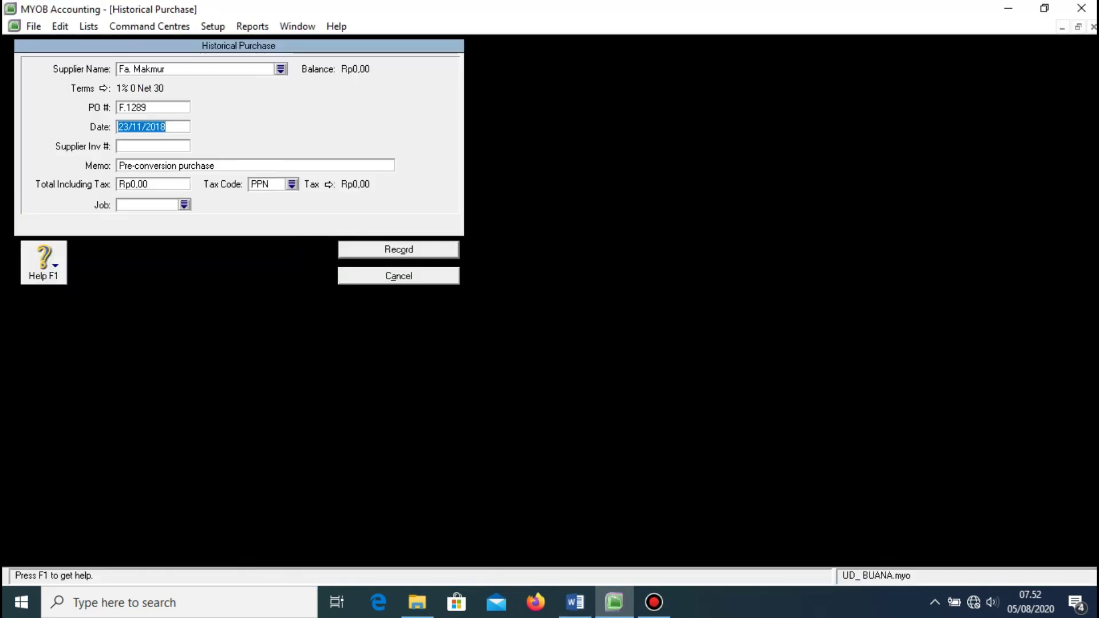
right_click(171, 127)
left_click(220, 201)
key("Tab")
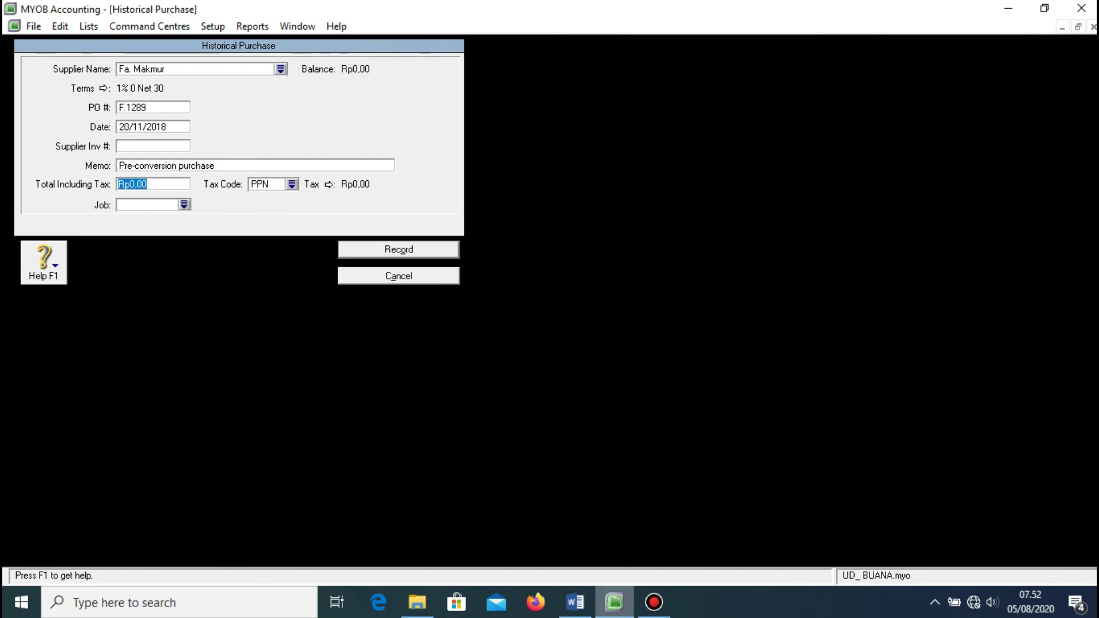
- Copy Fa. Makmur's JUMLAH amount of 17.600.000 from the Word table into the purchase's total including tax in MYOB
key("alt+Tab")
key("Tab")
key("Tab")
key("Tab")
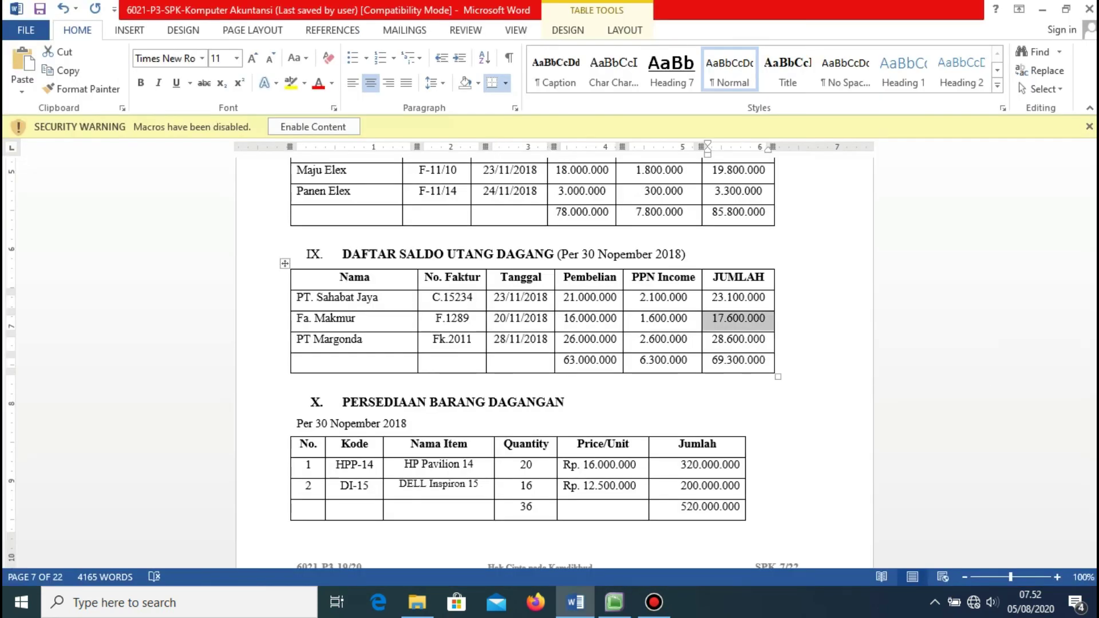
key("alt+Tab")
right_click(147, 191)
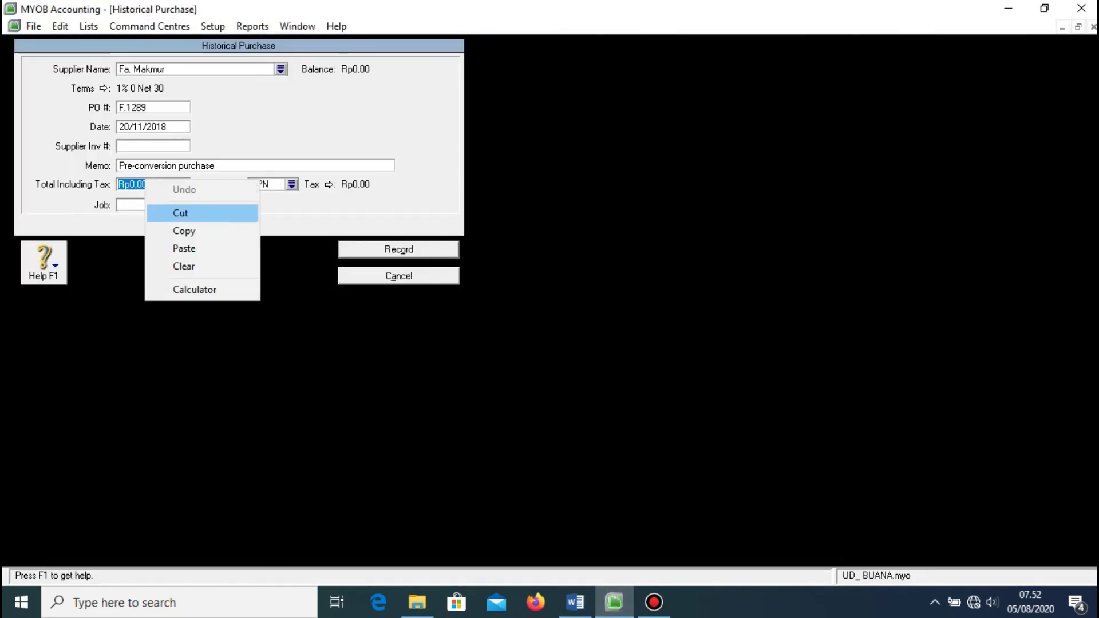
left_click(180, 248)
key("Tab")
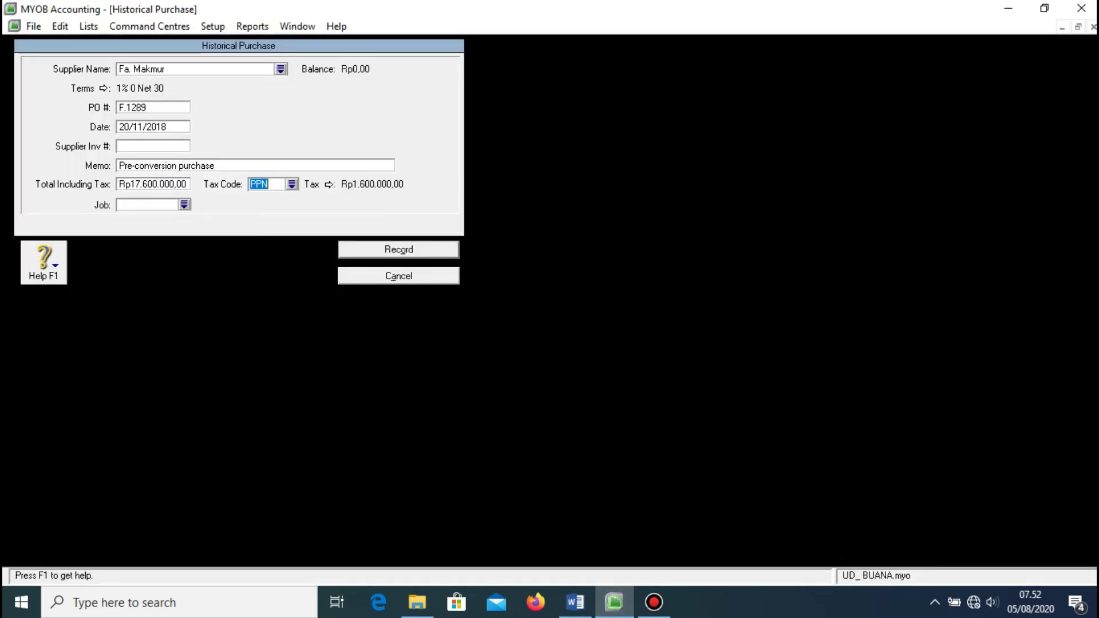
- Check the Fa. Makmur figures against the Word table, then record the purchase in MYOB and acknowledge the notice
key("alt+Tab")
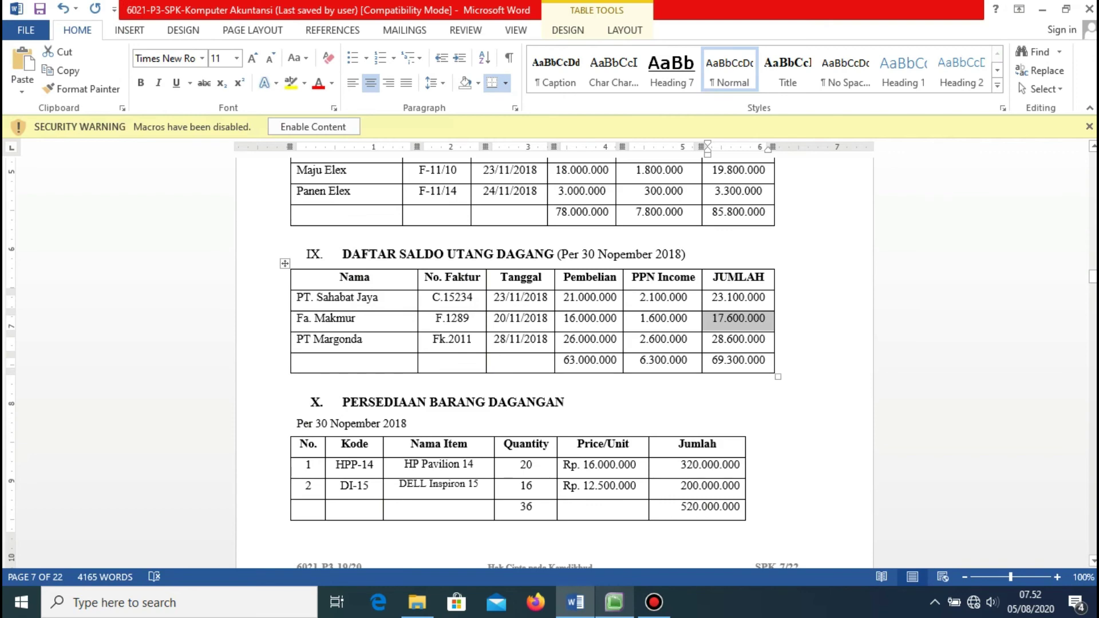
key("alt+Tab")
key("Return")
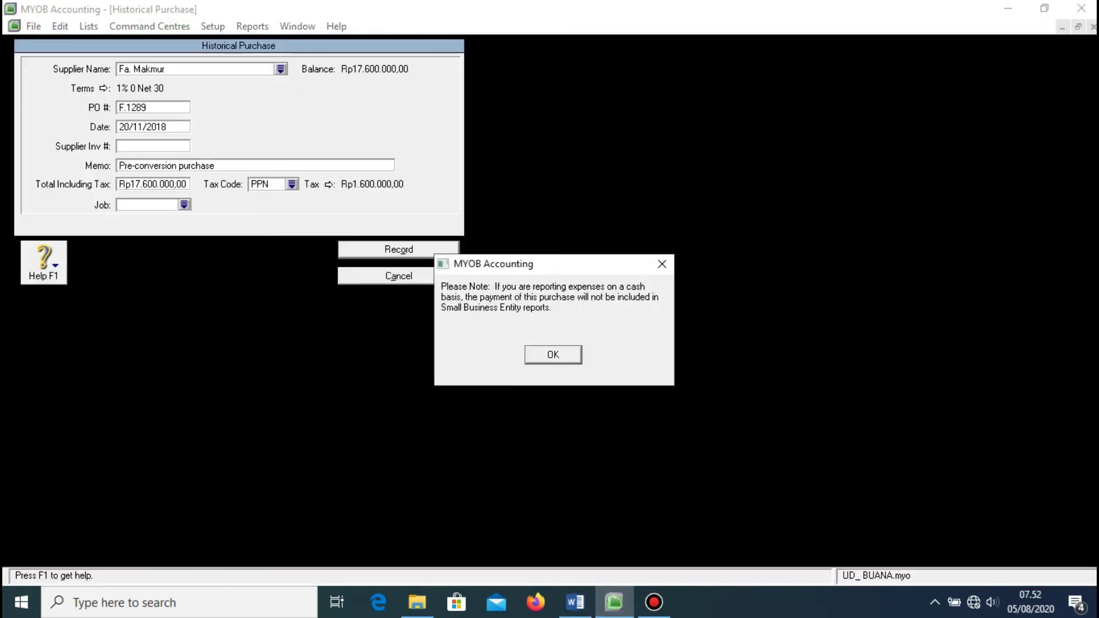
key("Return")
- Add another historical purchase and choose PT Margonda as its supplier
key("Return")
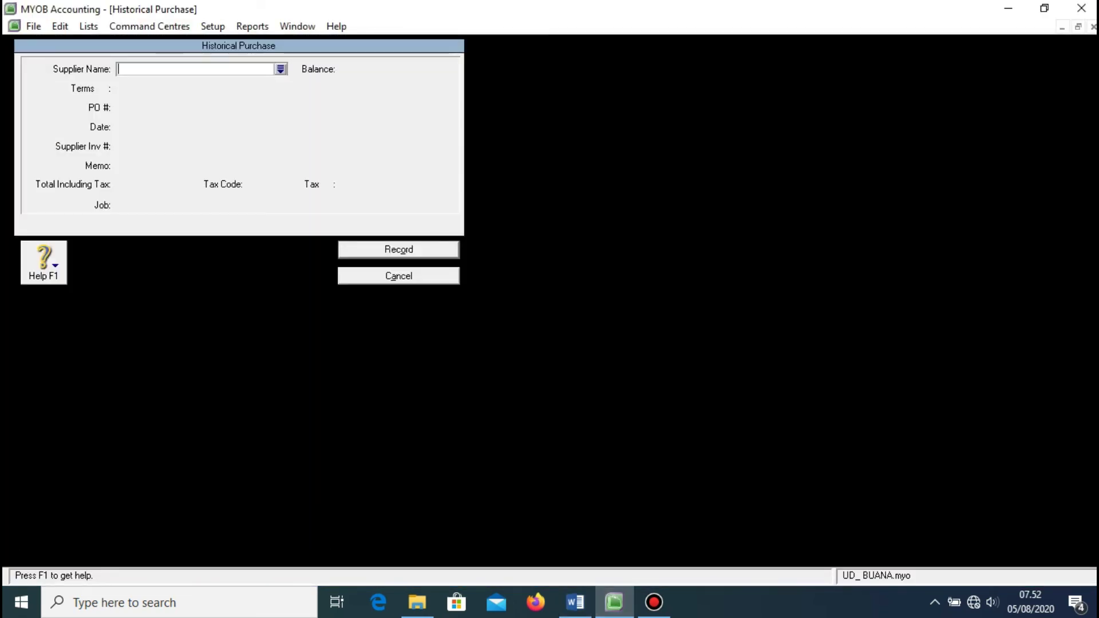
key("Return")
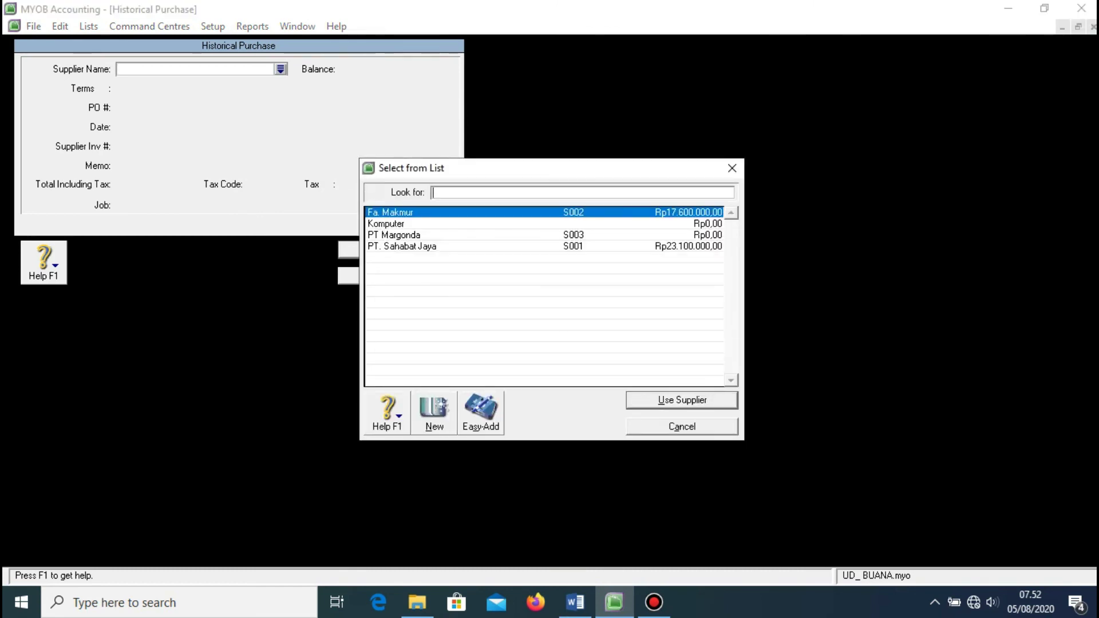
type("PT Margonda")
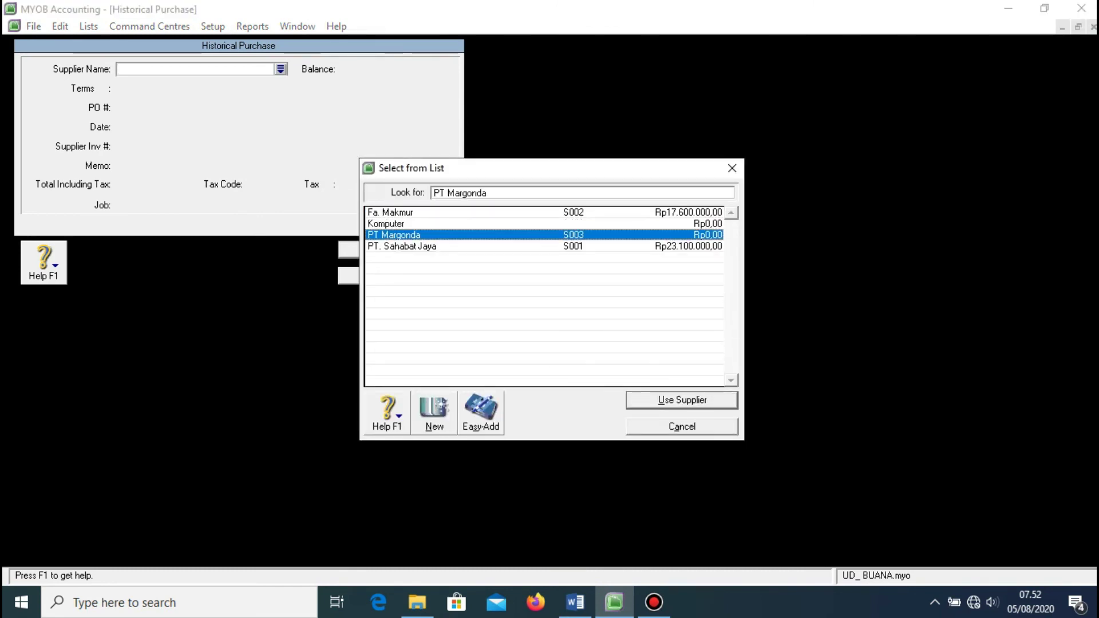
key("Return")
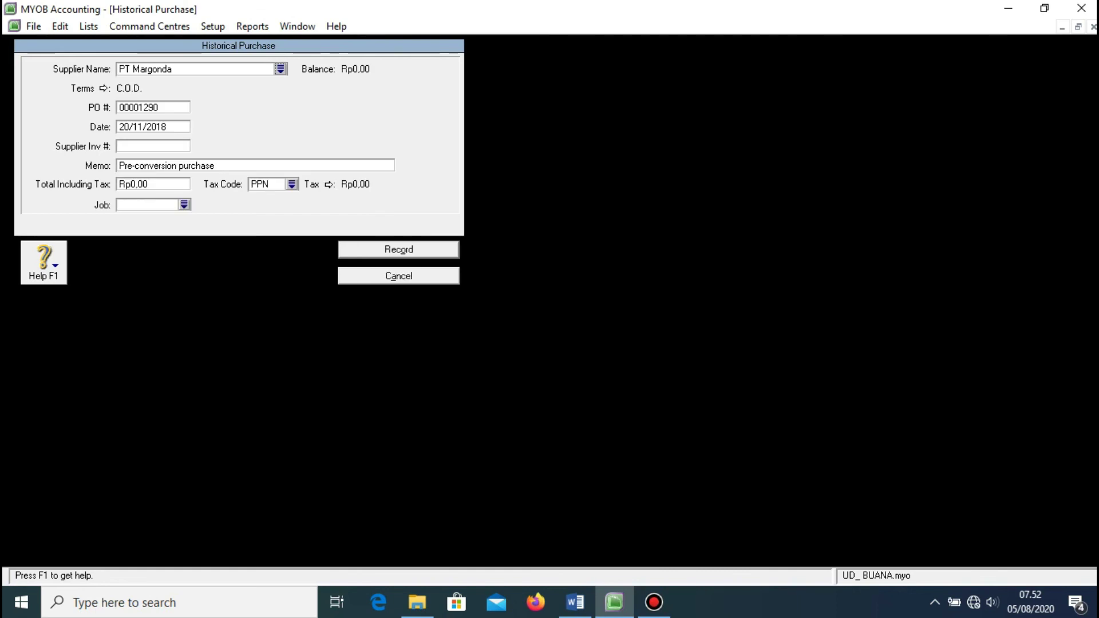
- Set PT Margonda's purchase terms to In a Given # of Days, with 30 balance due days and a 1% early-payment discount
left_click(103, 89)
left_click(700, 198)
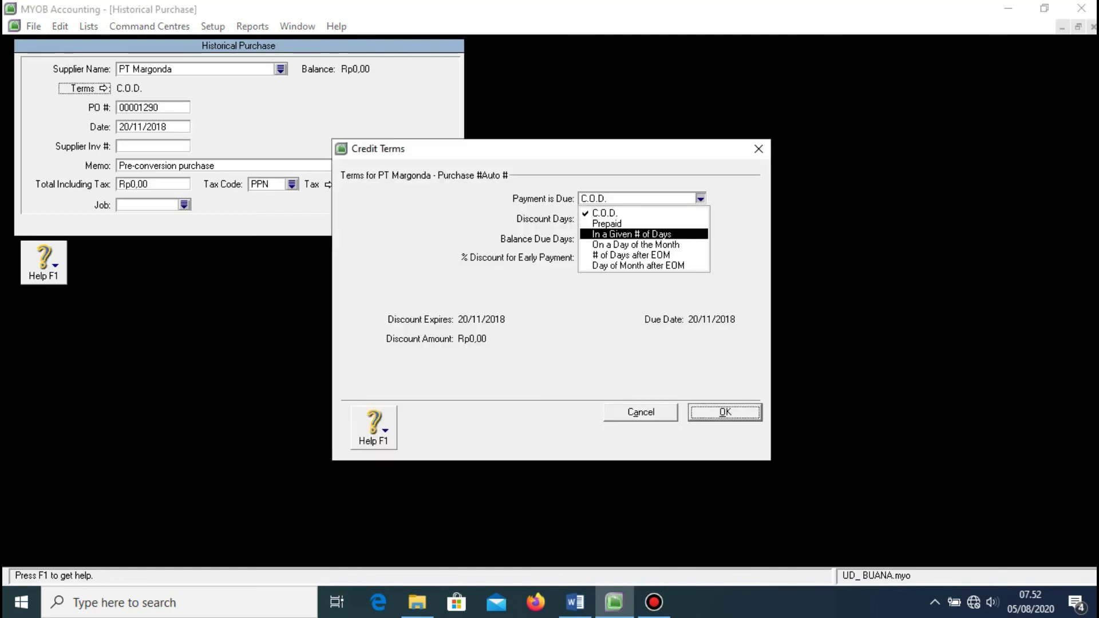
left_click(643, 235)
double_click(584, 239)
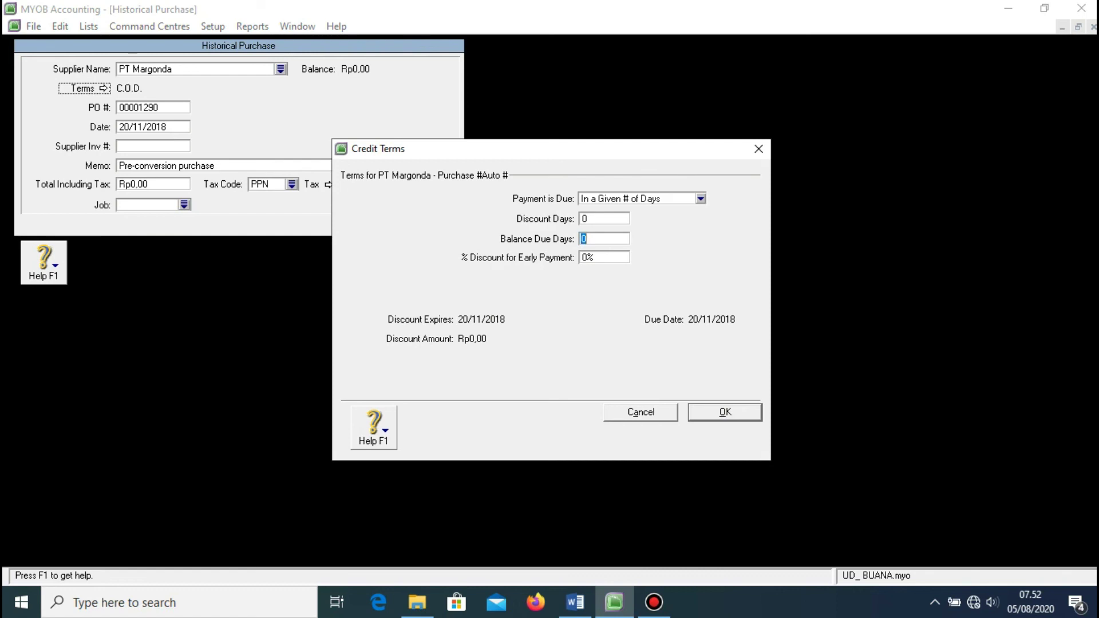
type("30")
key("Tab")
type("1")
key("Return")
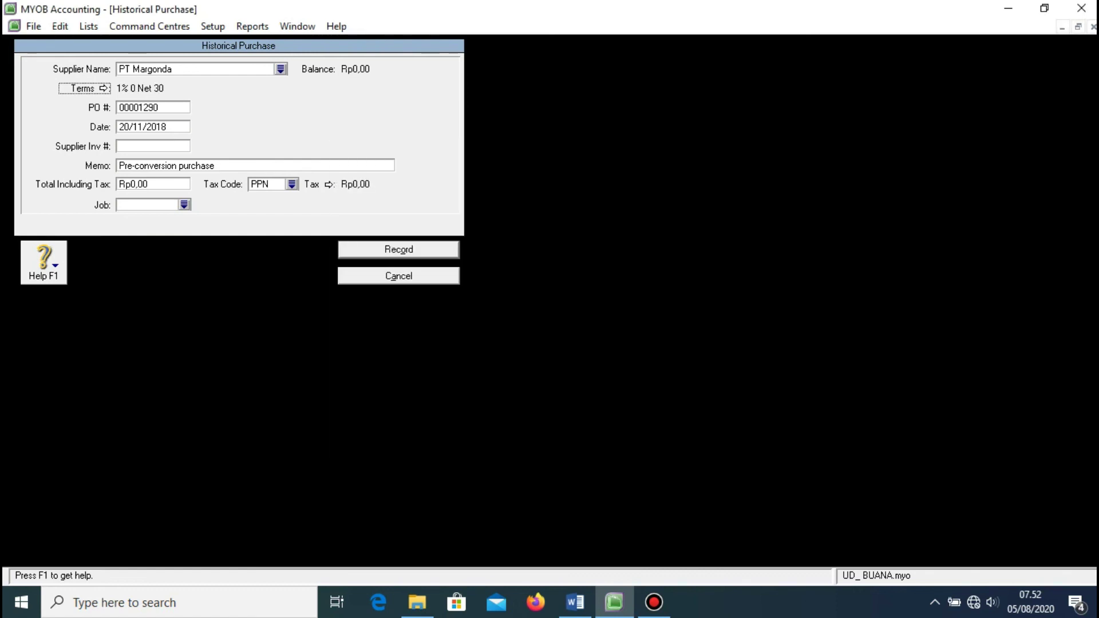
- Copy PT Margonda's invoice number from the payables table in Word into the PO number of the MYOB historical purchase
key("Tab")
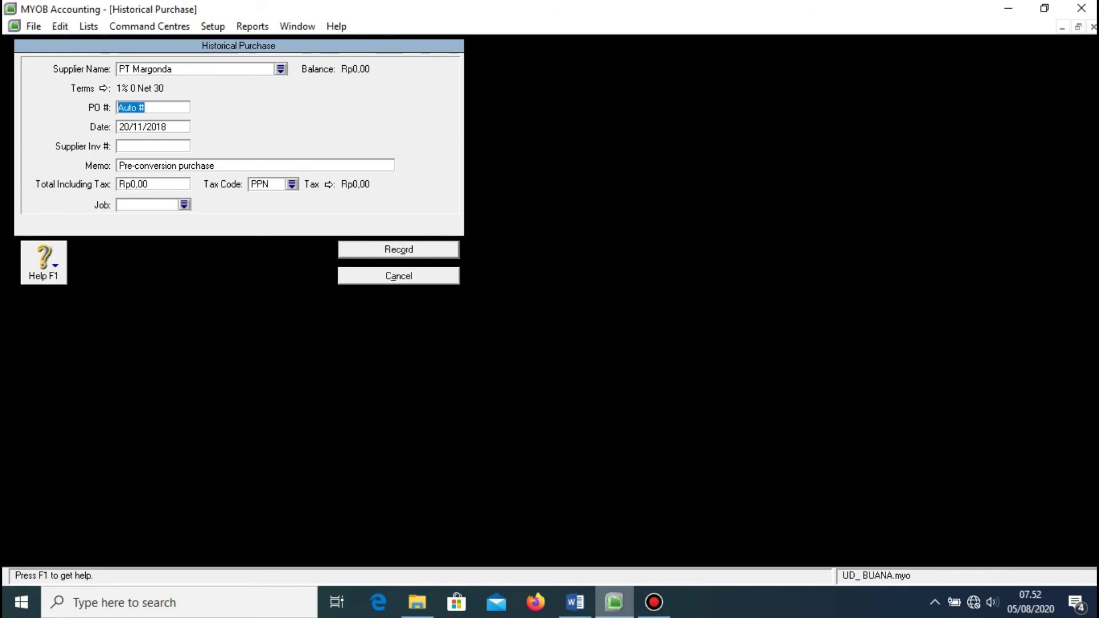
key("alt+Tab")
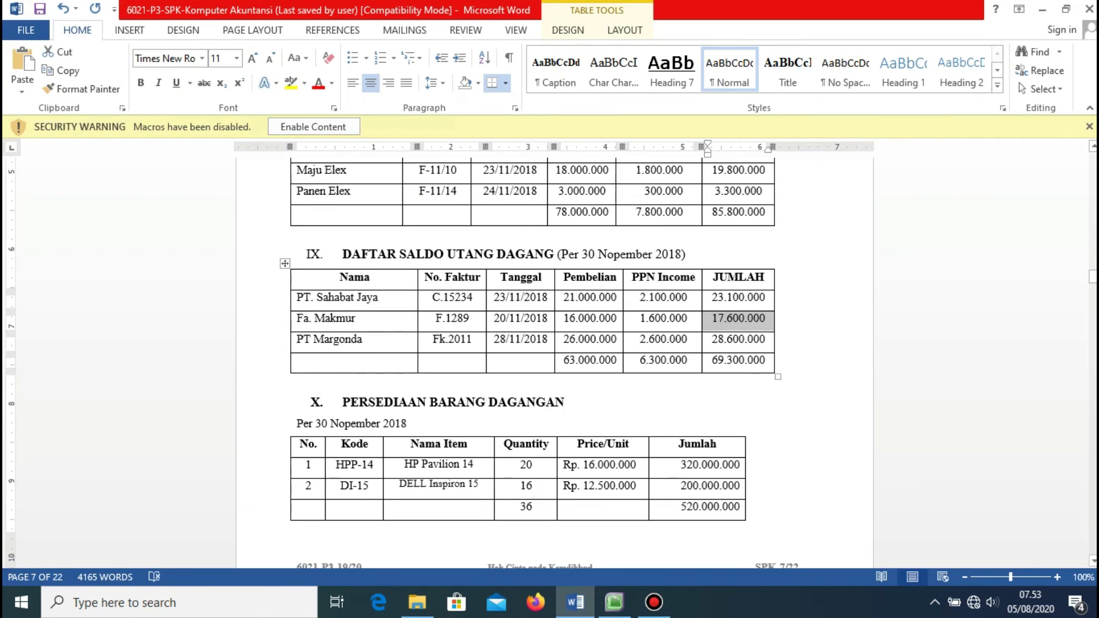
left_click_drag(473, 340, 433, 340)
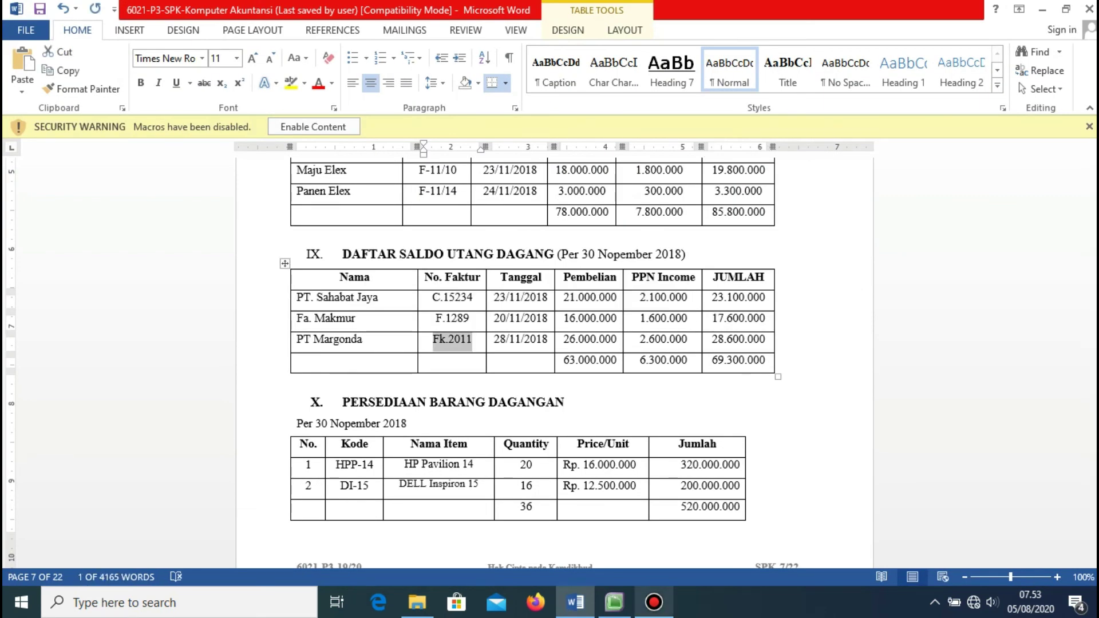
key("ctrl+c")
key("alt+Tab")
right_click(154, 109)
left_click(172, 180)
key("Tab")
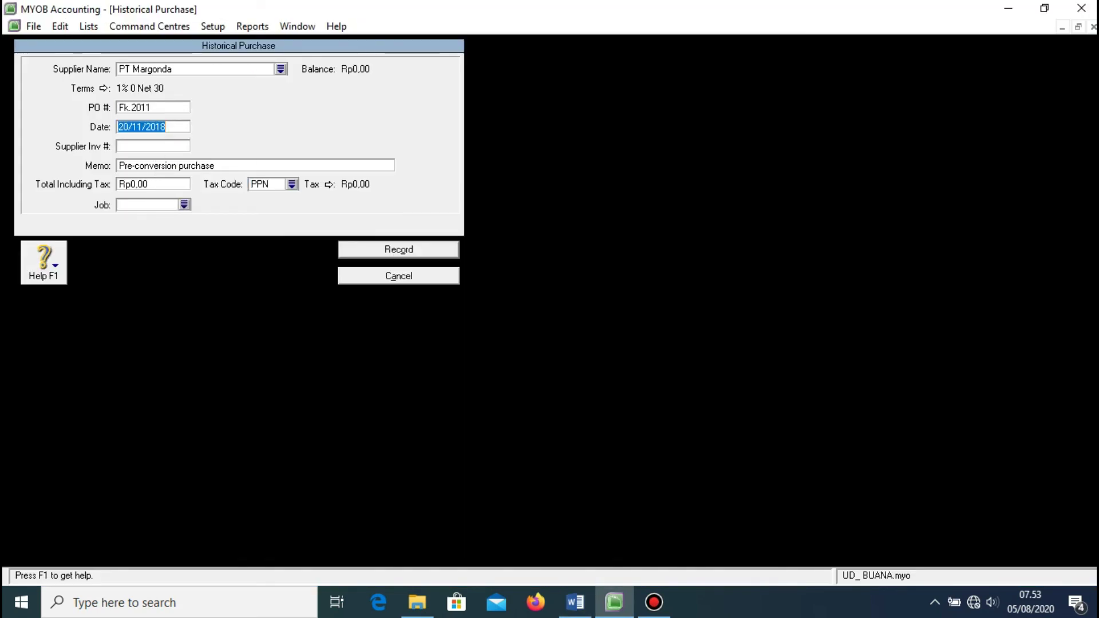
- Copy PT Margonda's date, 28/11/2018, from the Word table into the date of the MYOB historical purchase
key("alt+Tab")
key("Tab")
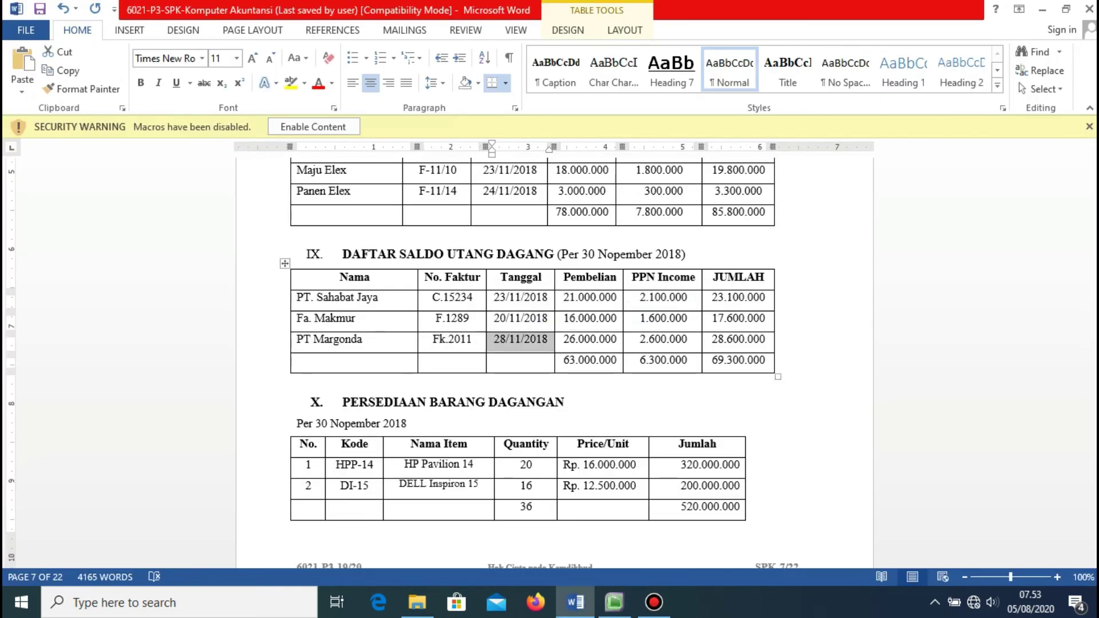
key("ctrl+c")
key("alt+Tab")
key("ctrl+v")
key("Tab")
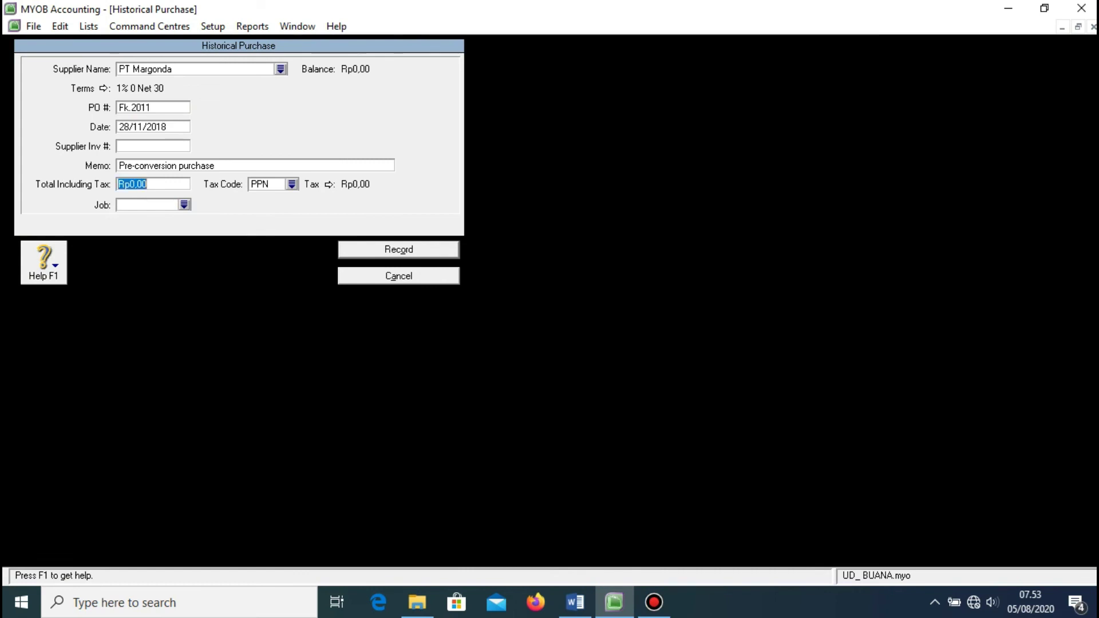
- Copy PT Margonda's JUMLAH amount of 28.600.000 from the Word table into the purchase's total including tax in MYOB
key("alt+Tab")
key("Tab")
key("Tab")
key("Tab")
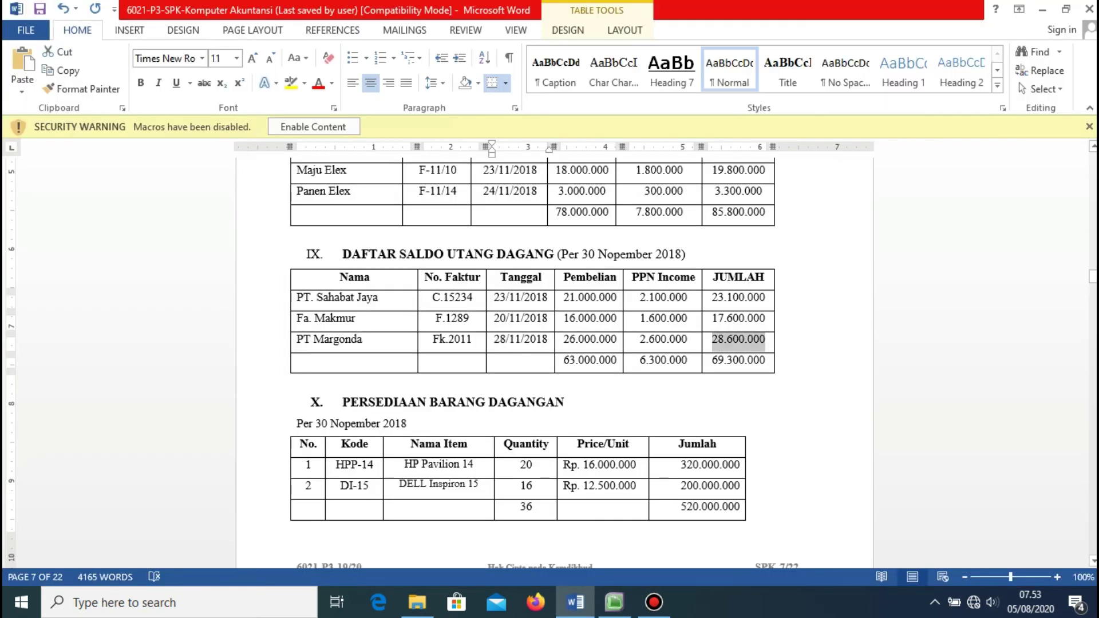
key("ctrl+c")
key("alt+Tab")
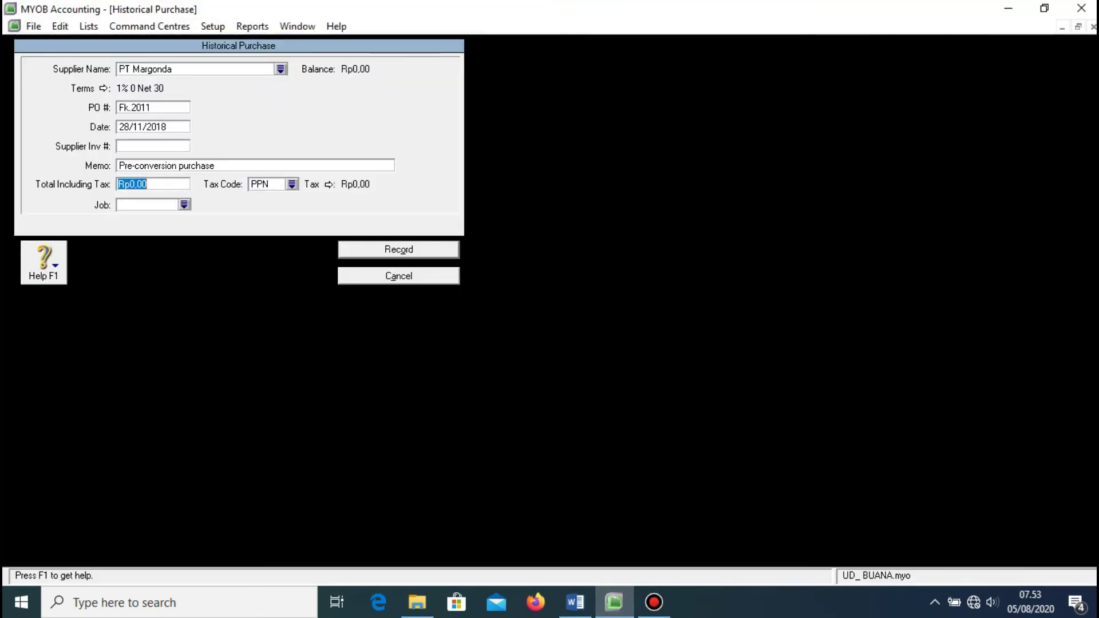
right_click(154, 183)
left_click(178, 250)
key("Tab")
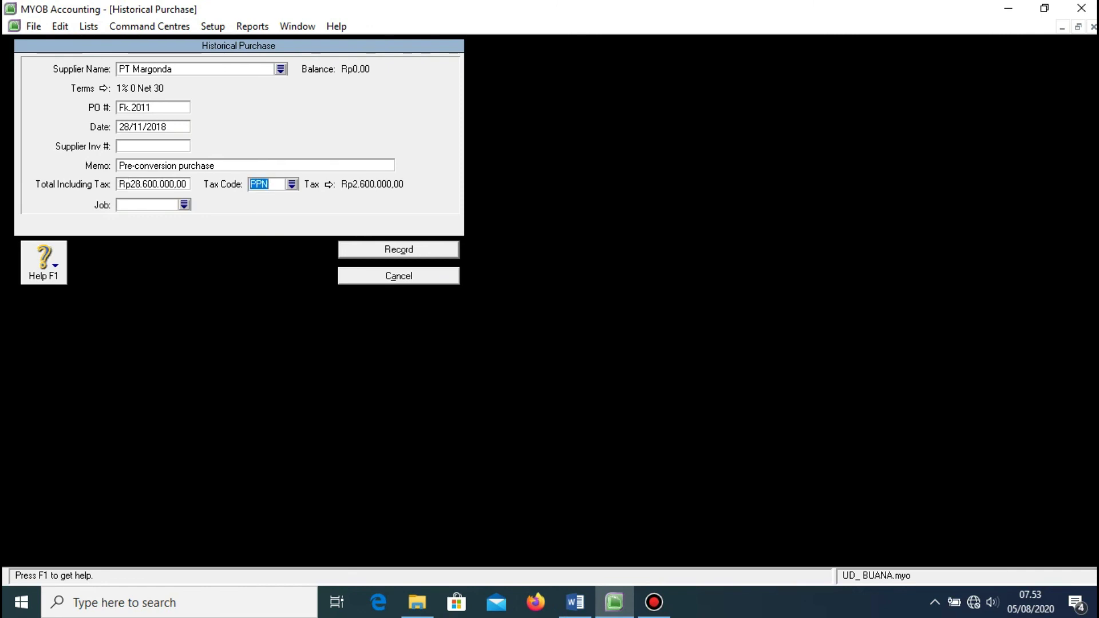
- Record the PT Margonda purchase in MYOB after checking it against the Word table, and close the supplier balances
key("alt+Tab")
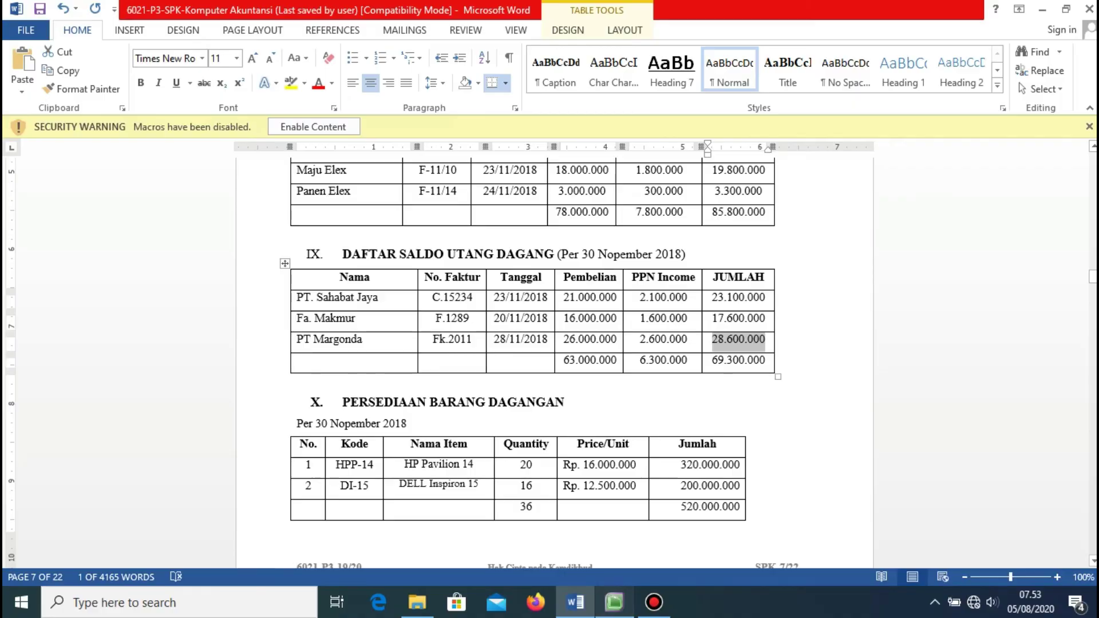
key("alt+Tab")
key("Return")
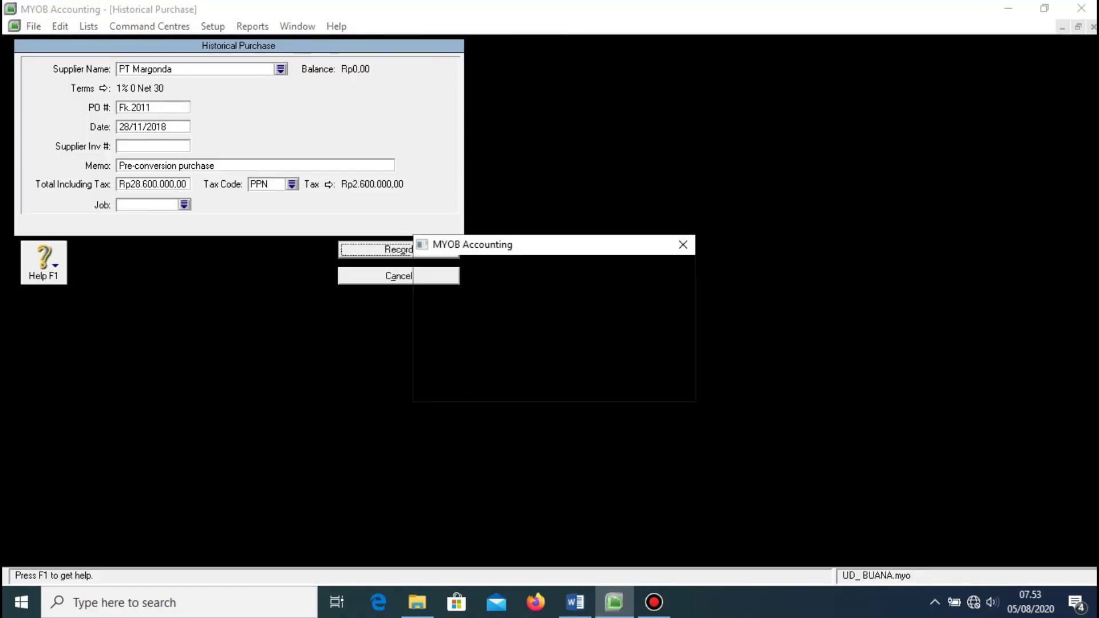
key("Return")
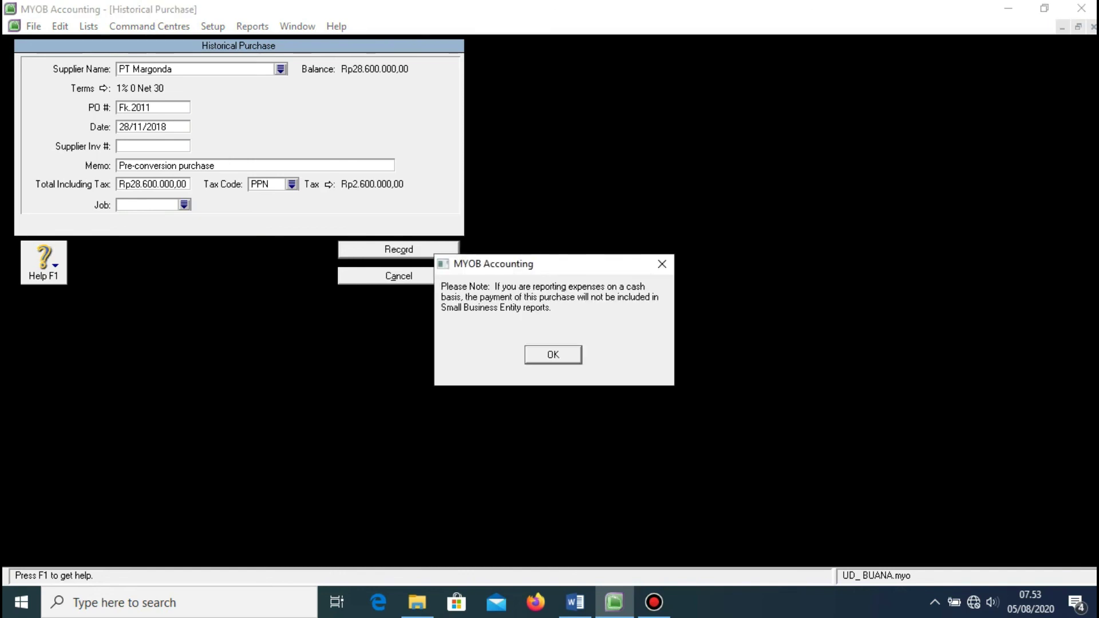
key("Return")
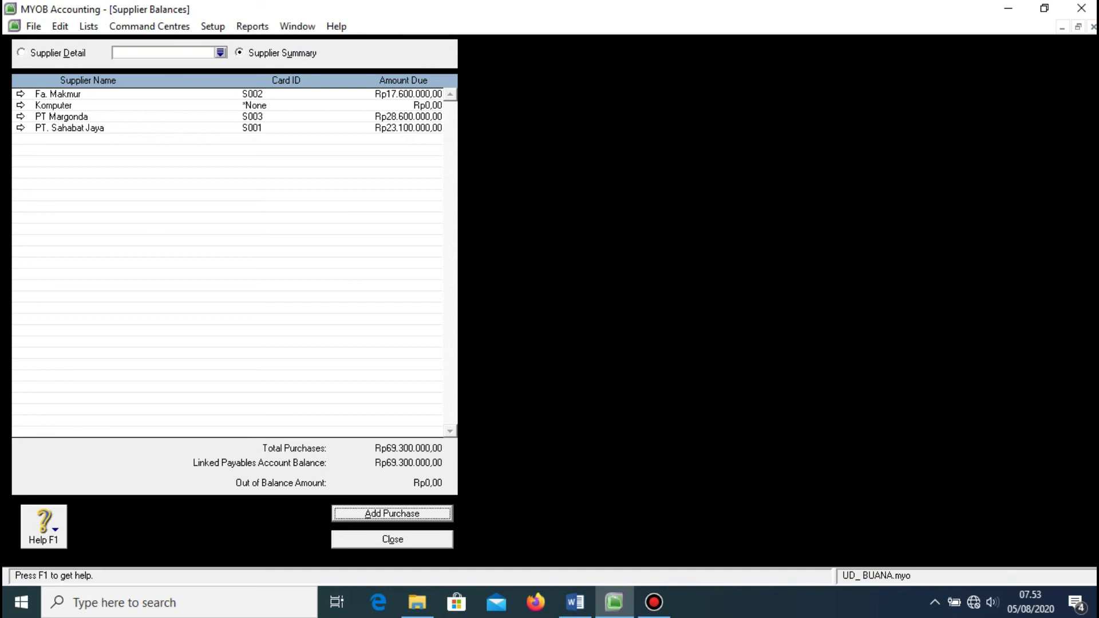
left_click(392, 539)
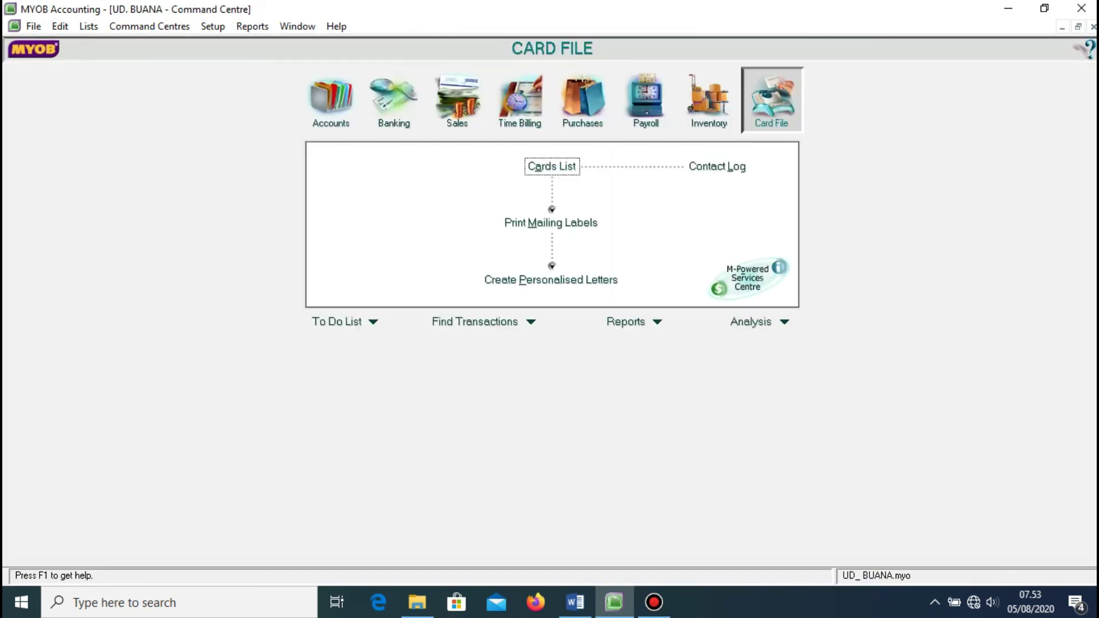